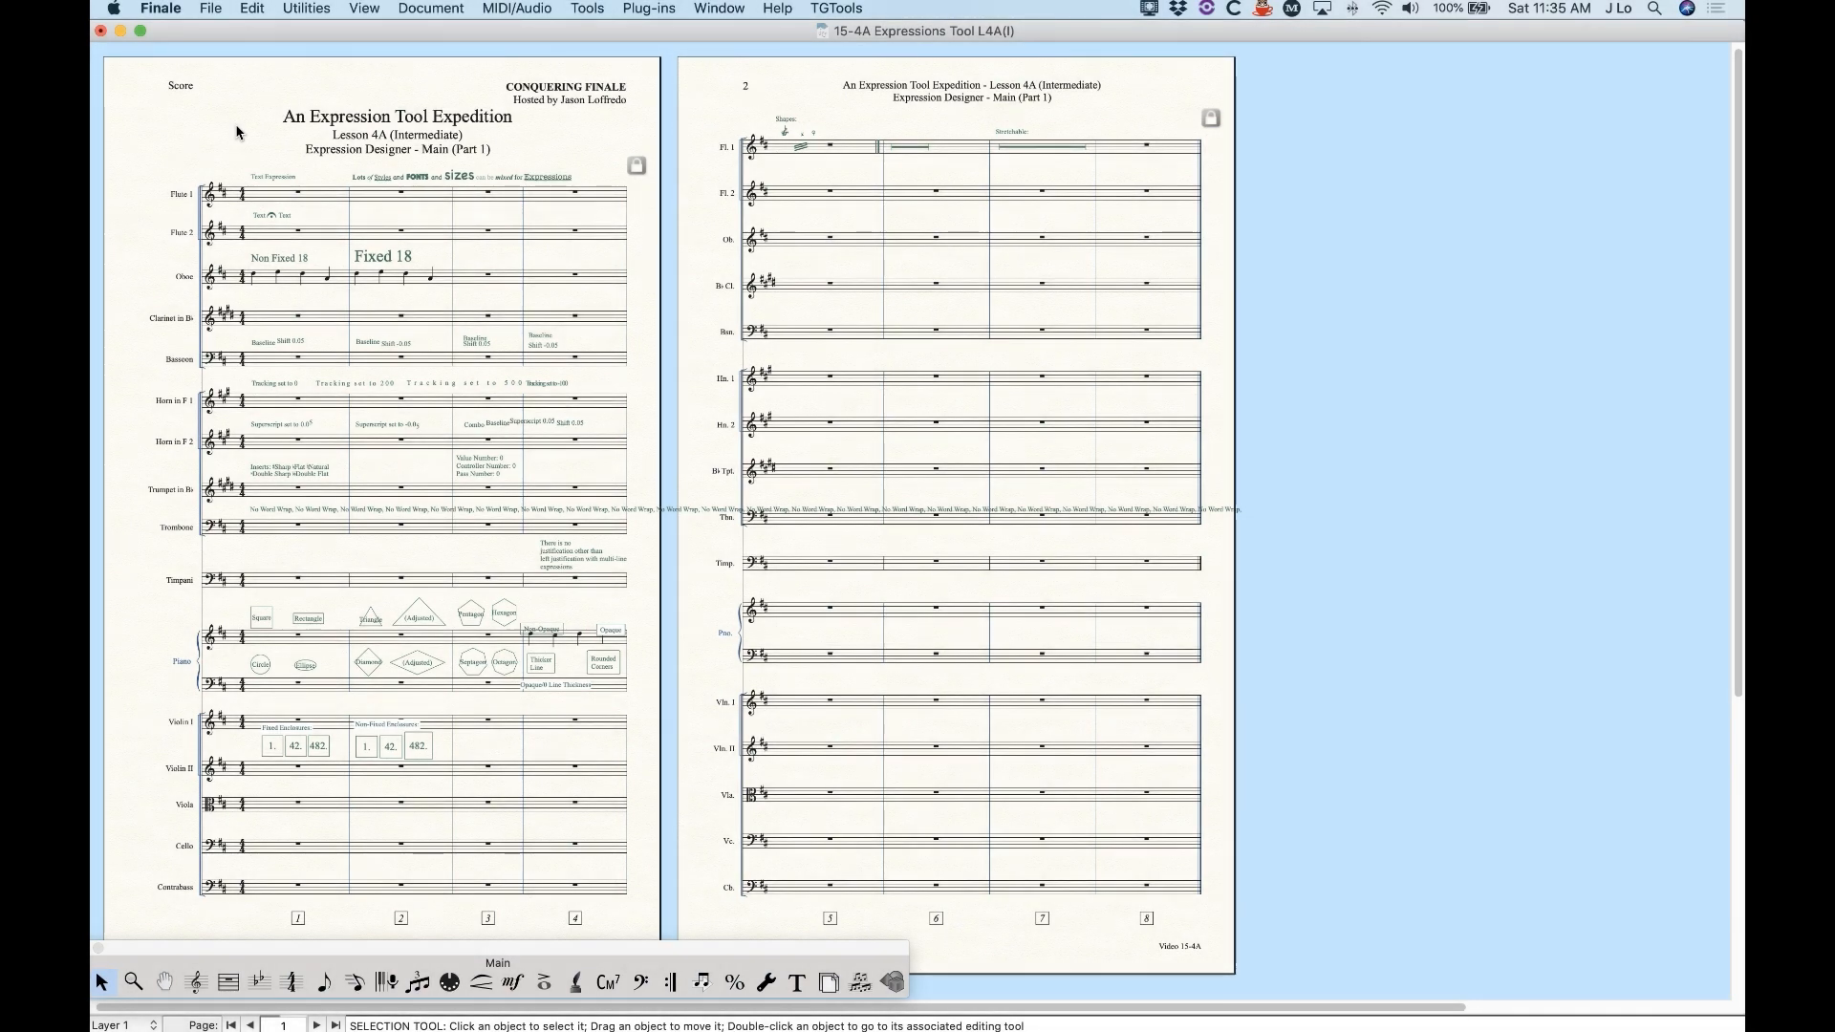
# - With the Expression tool, view the definition of the "Text Expression" marking above Flute 1 via the Expression Selection list, and close both dialogs unchanged
pyautogui.press('super+equal')
pyautogui.press('super+equal')
pyautogui.press('super+equal')
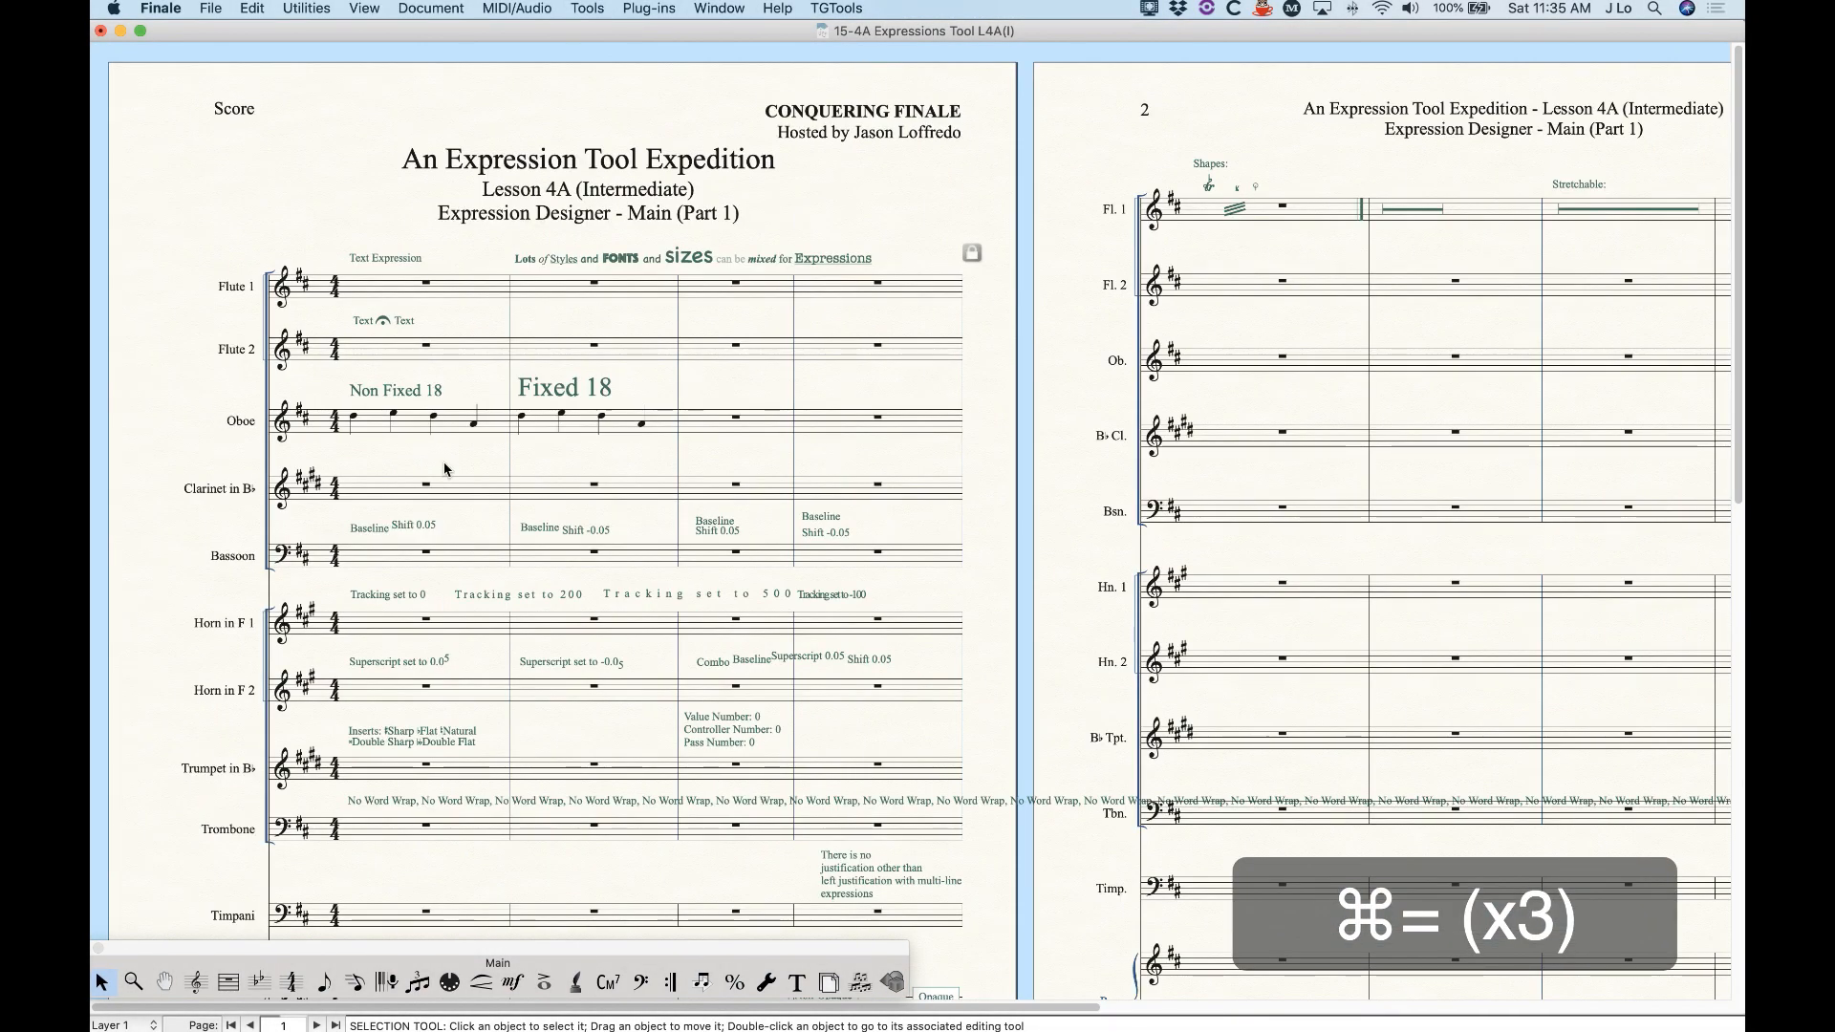
pyautogui.press('super+equal')
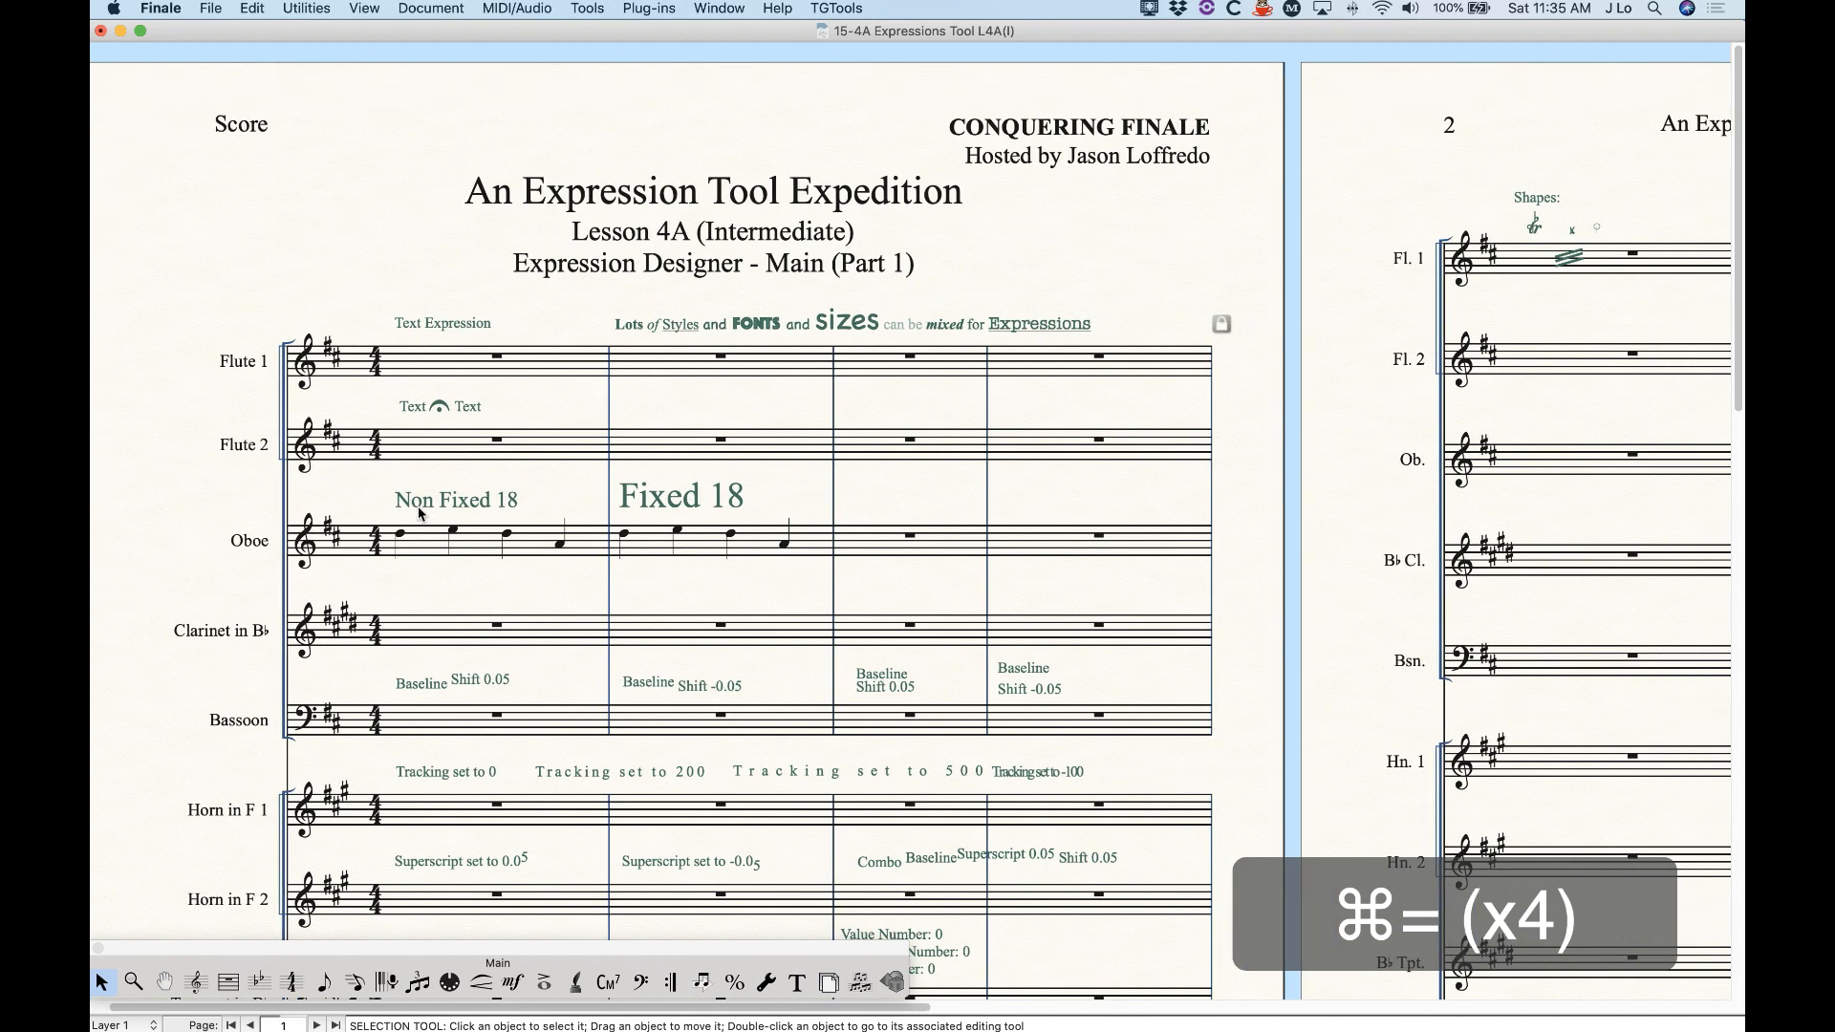
pyautogui.hscroll(2, 507, 803)
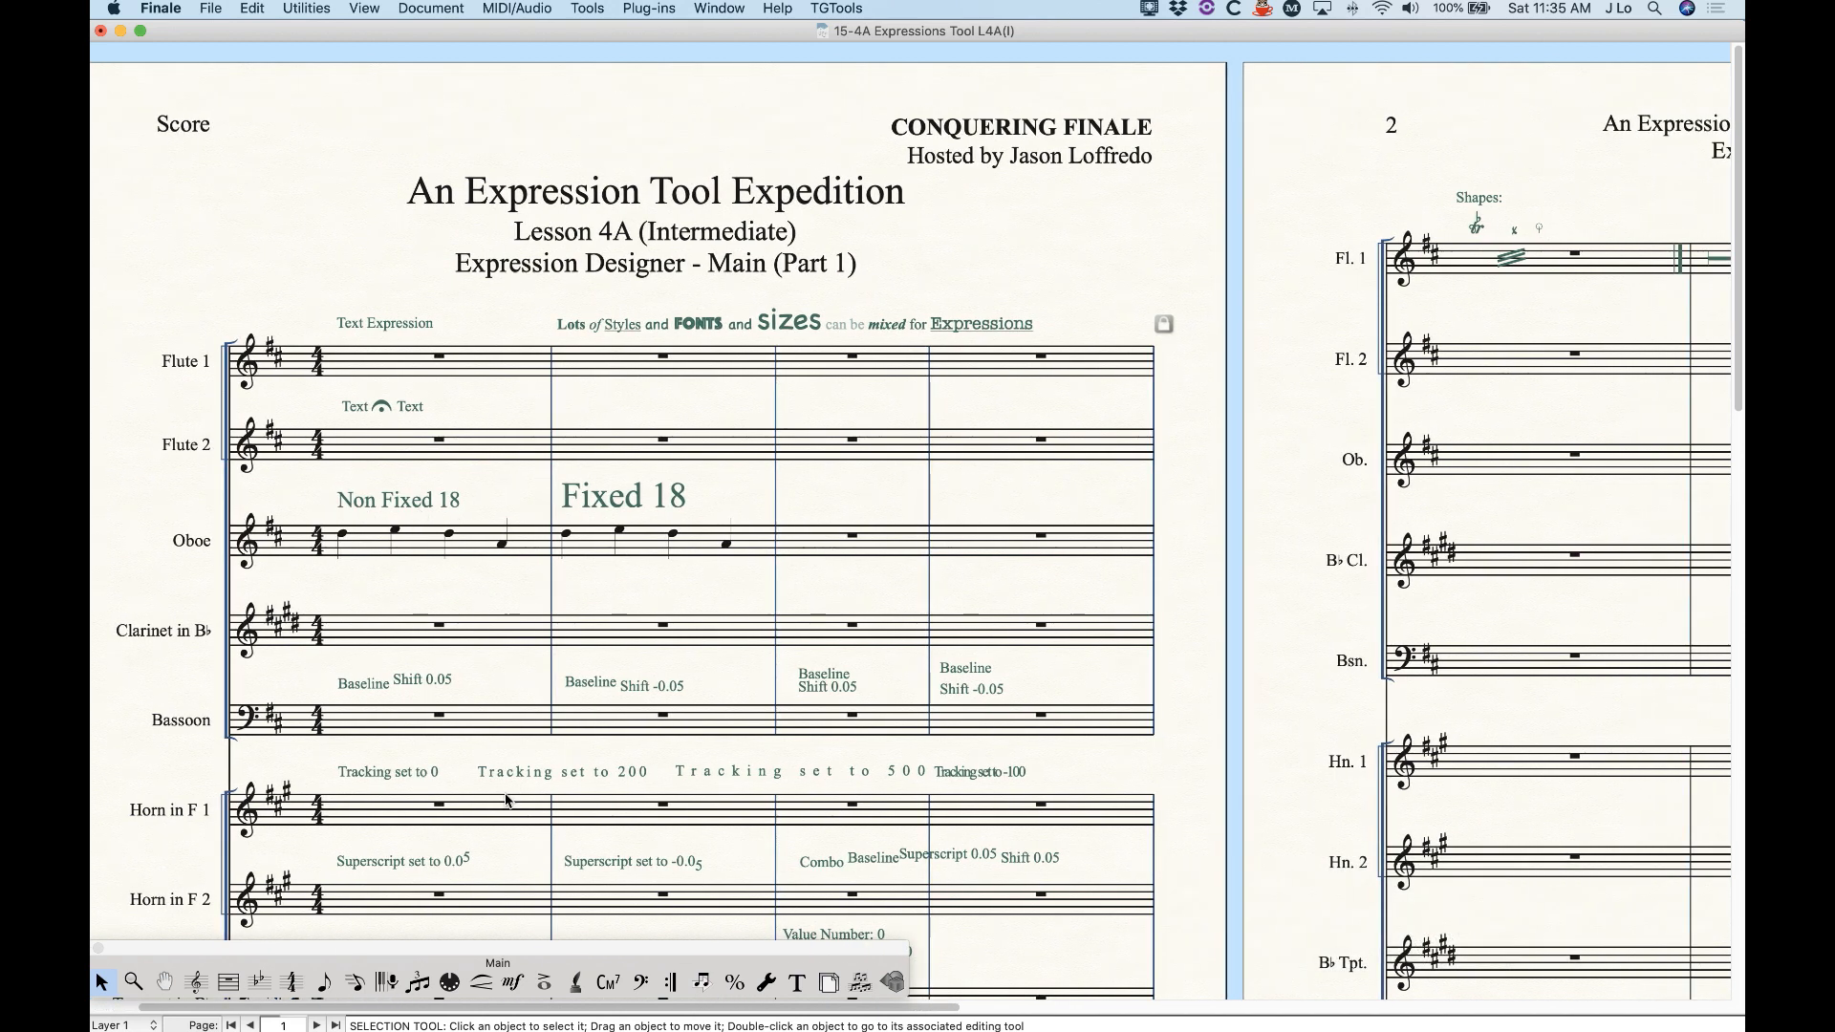
pyautogui.click(516, 983)
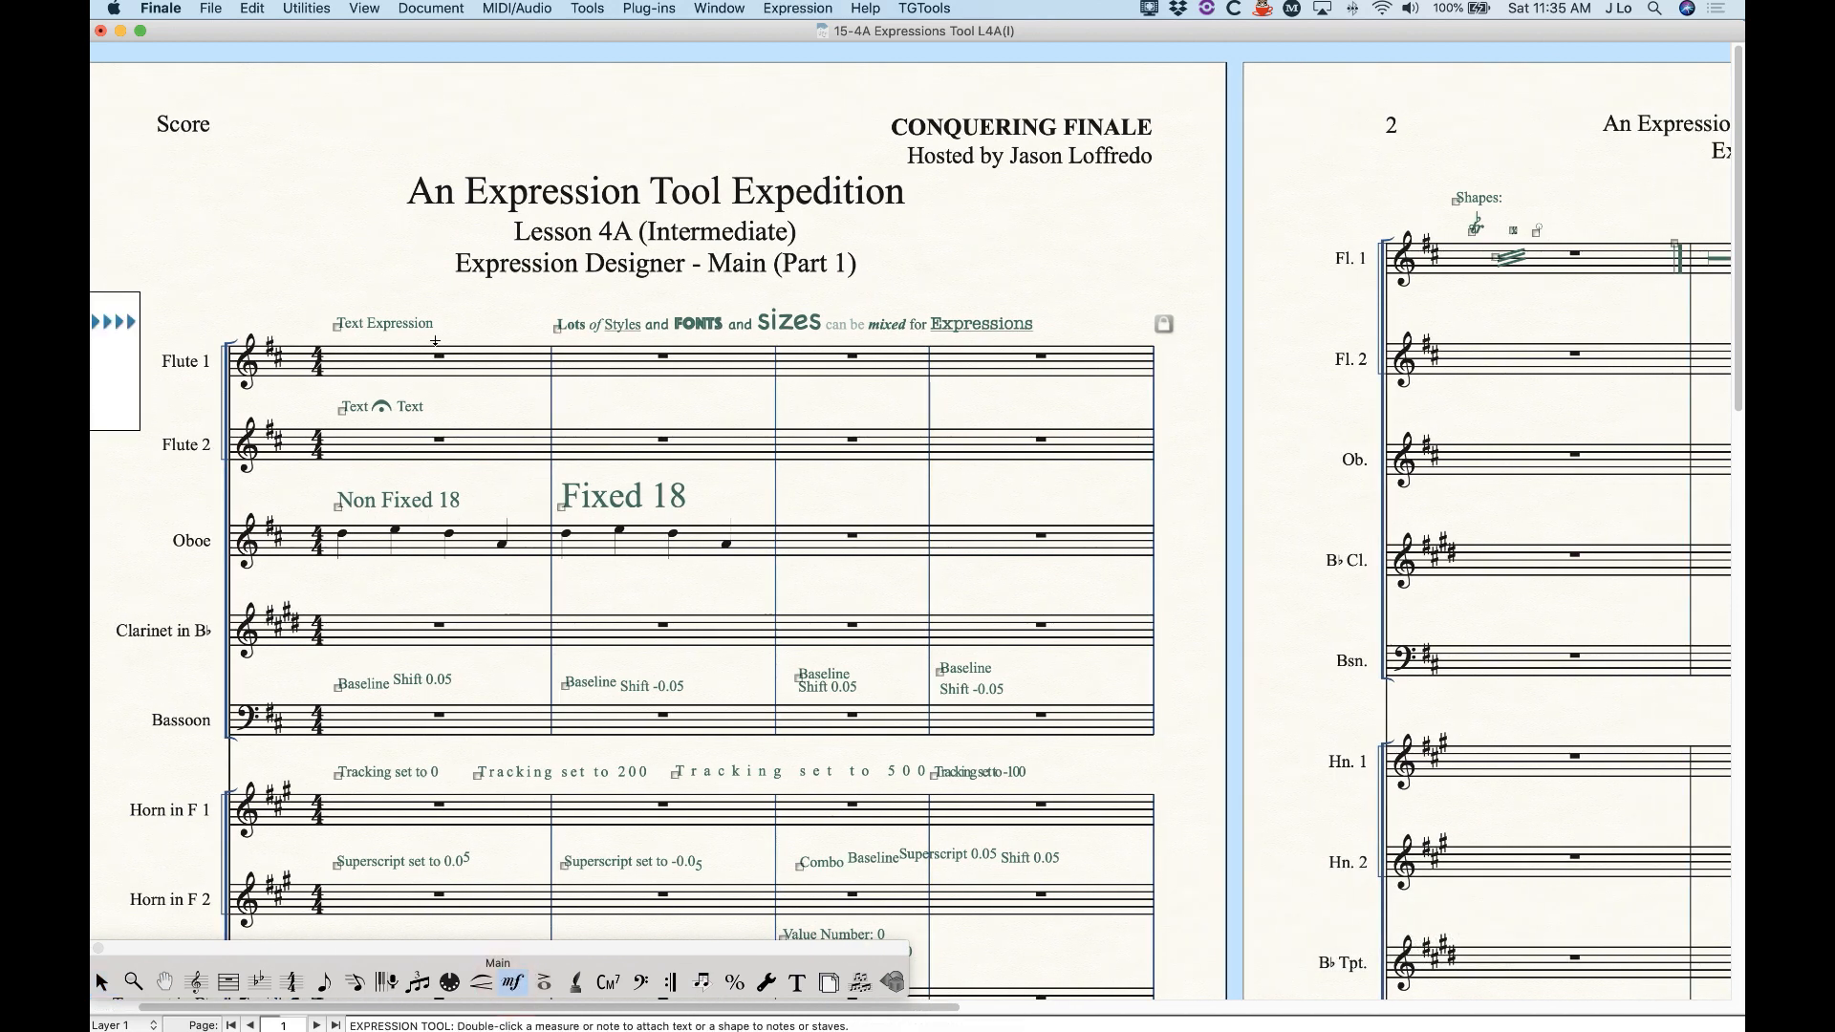
pyautogui.doubleClick(336, 329)
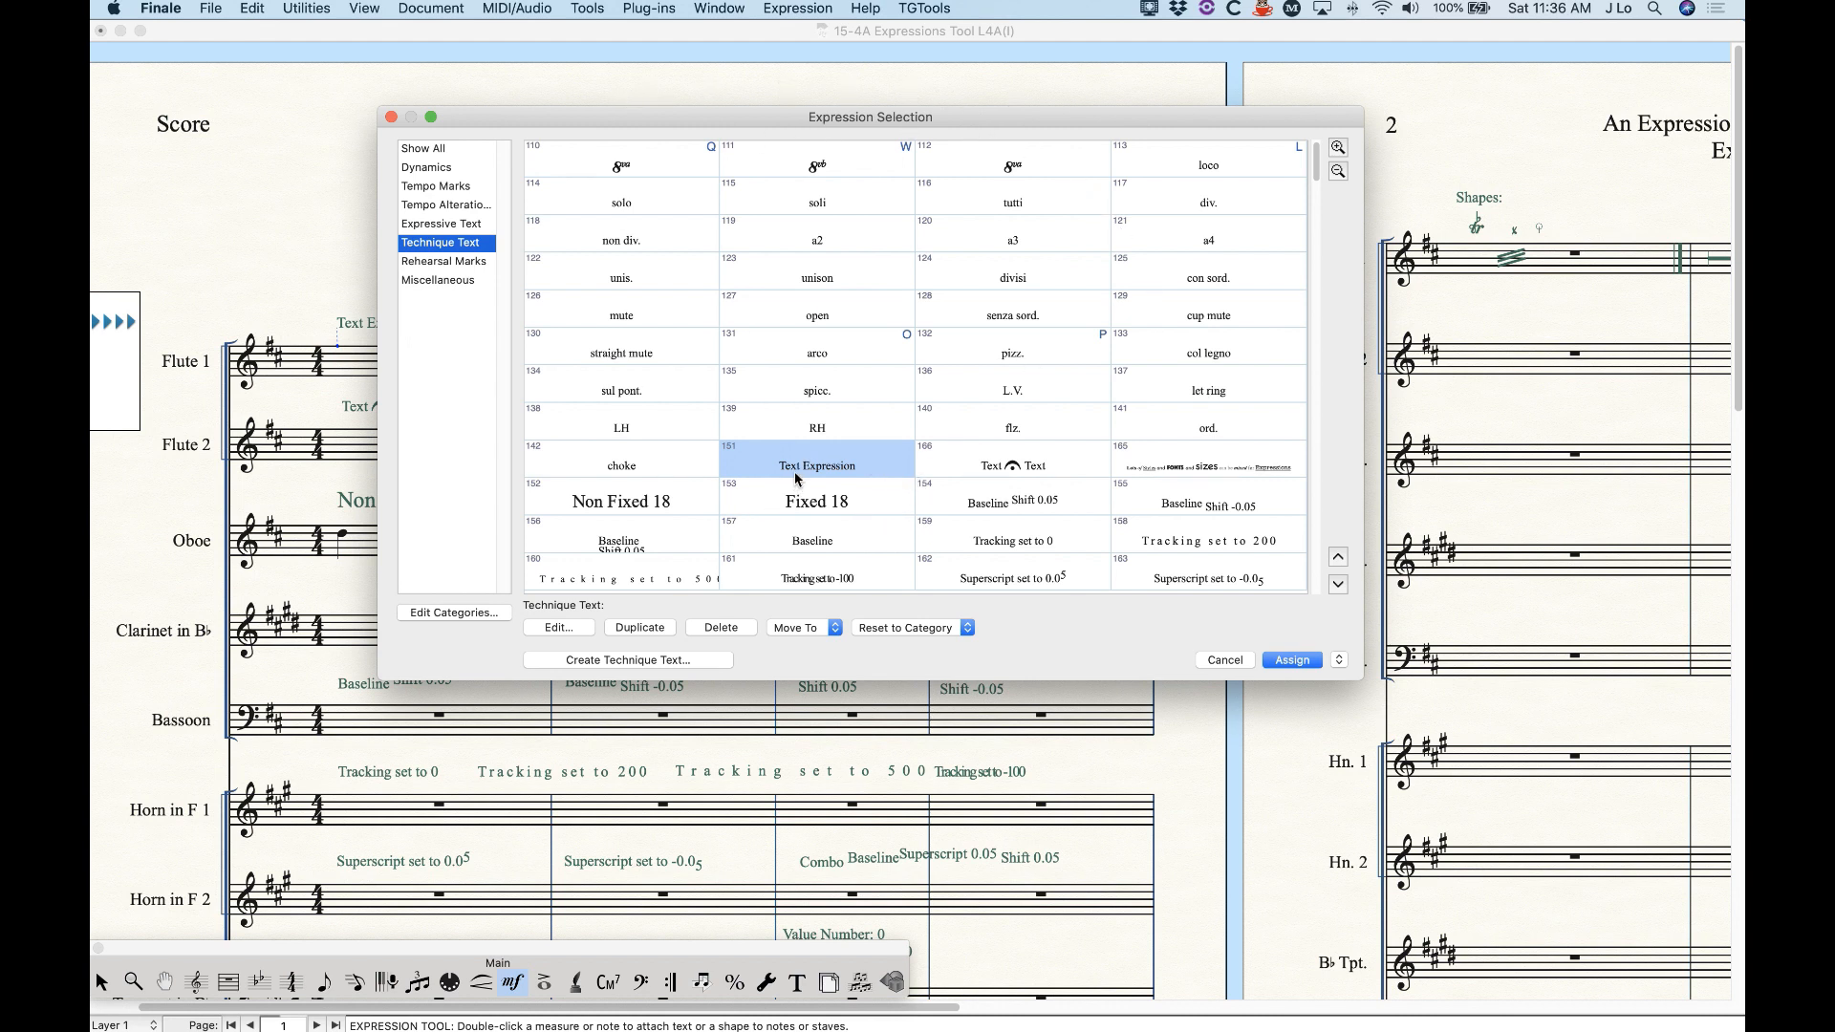
pyautogui.click(559, 629)
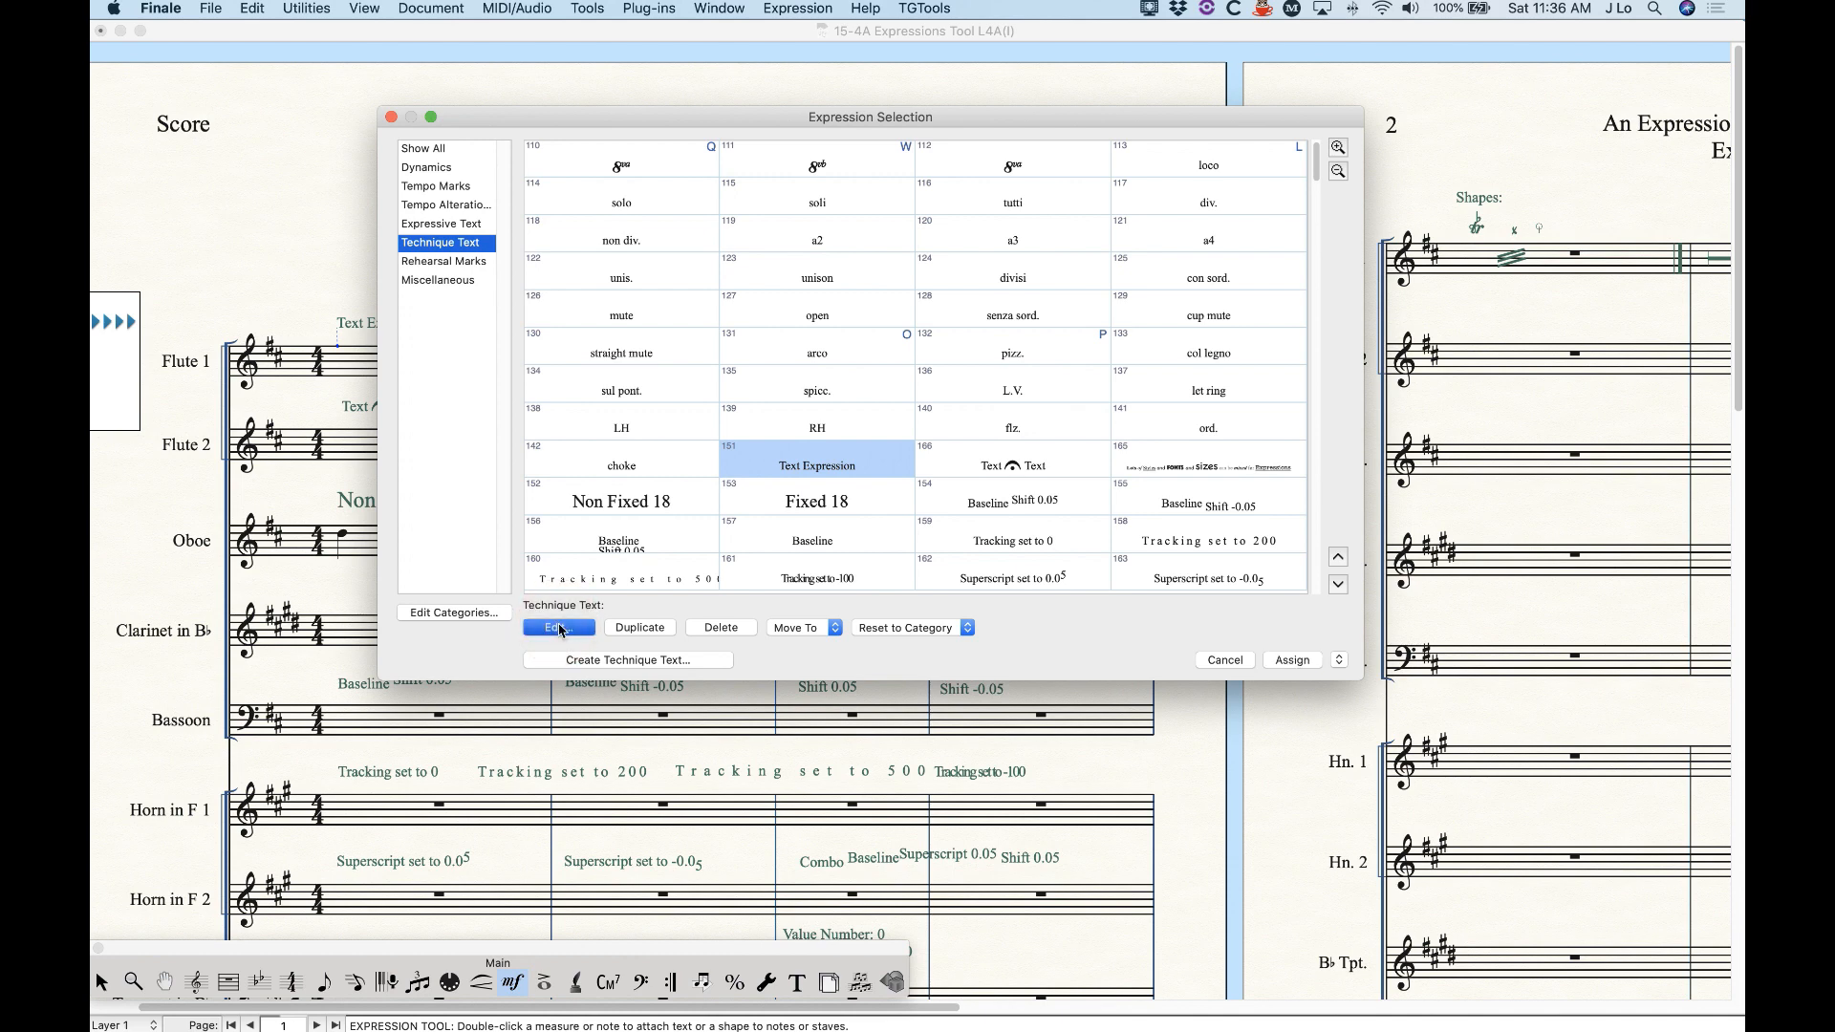
pyautogui.moveTo(800, 179); pyautogui.dragTo(788, 174)
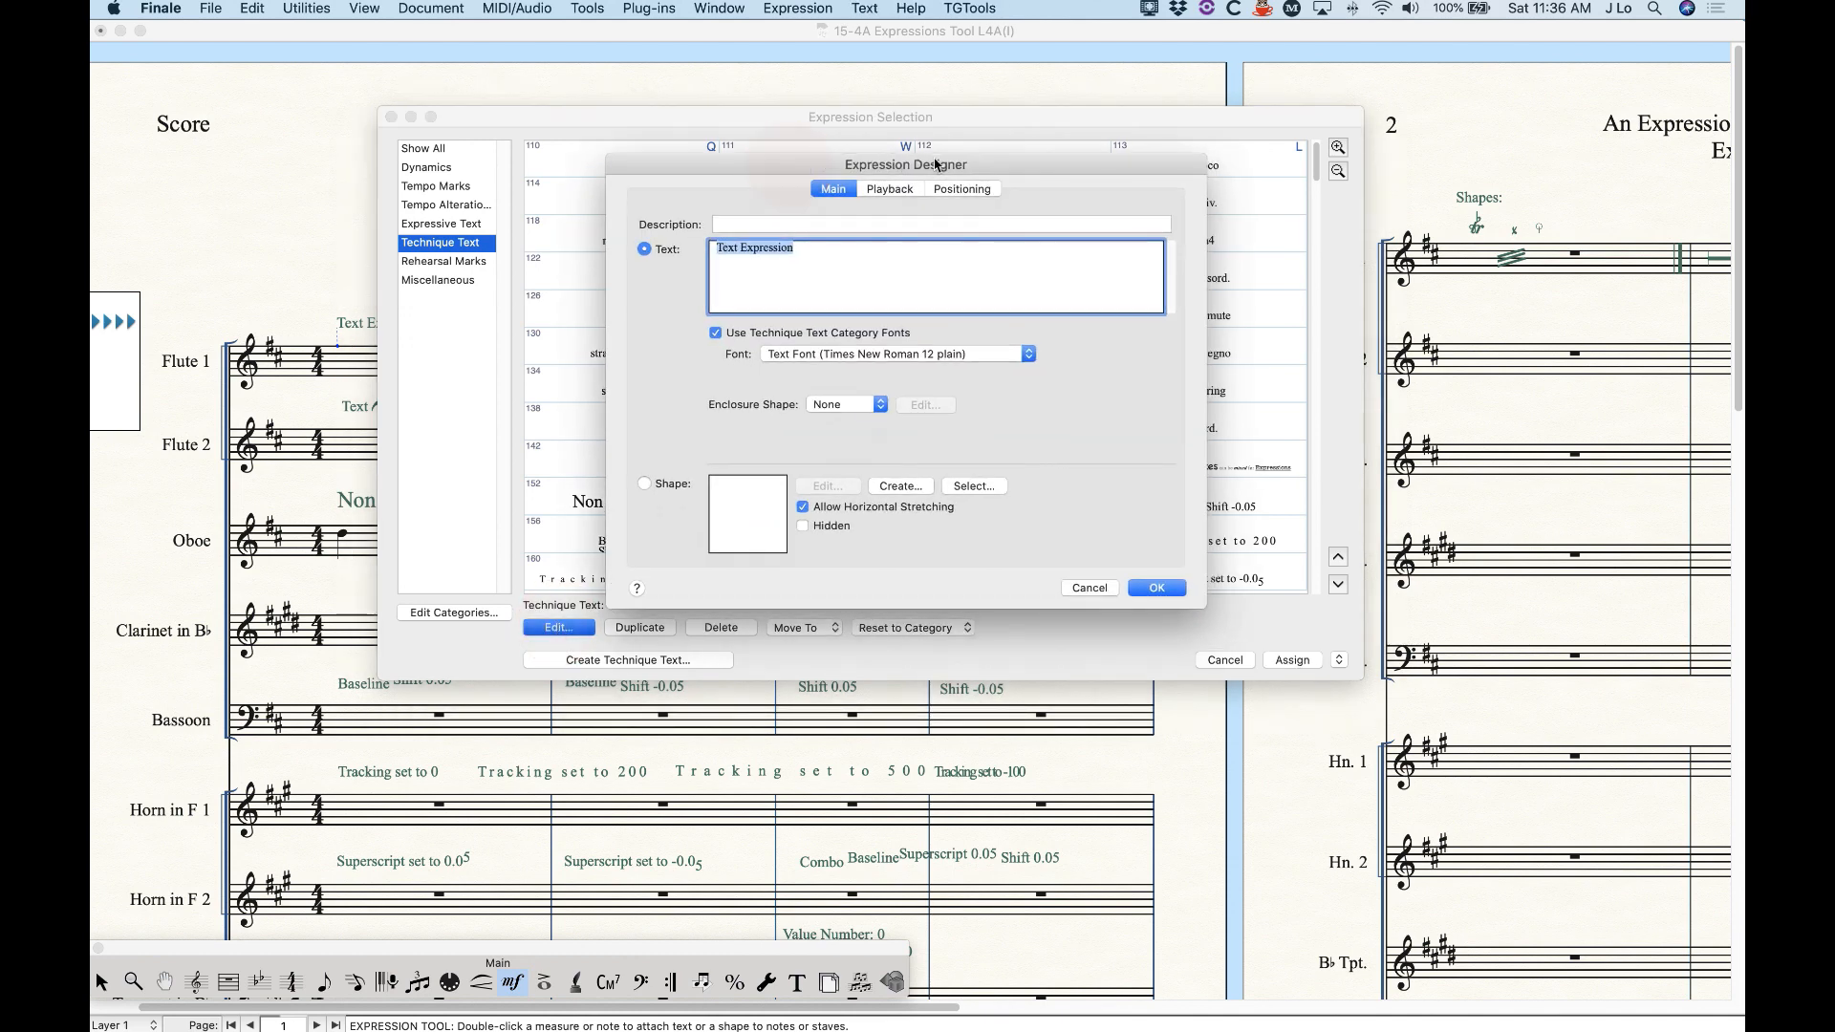
pyautogui.click(1089, 588)
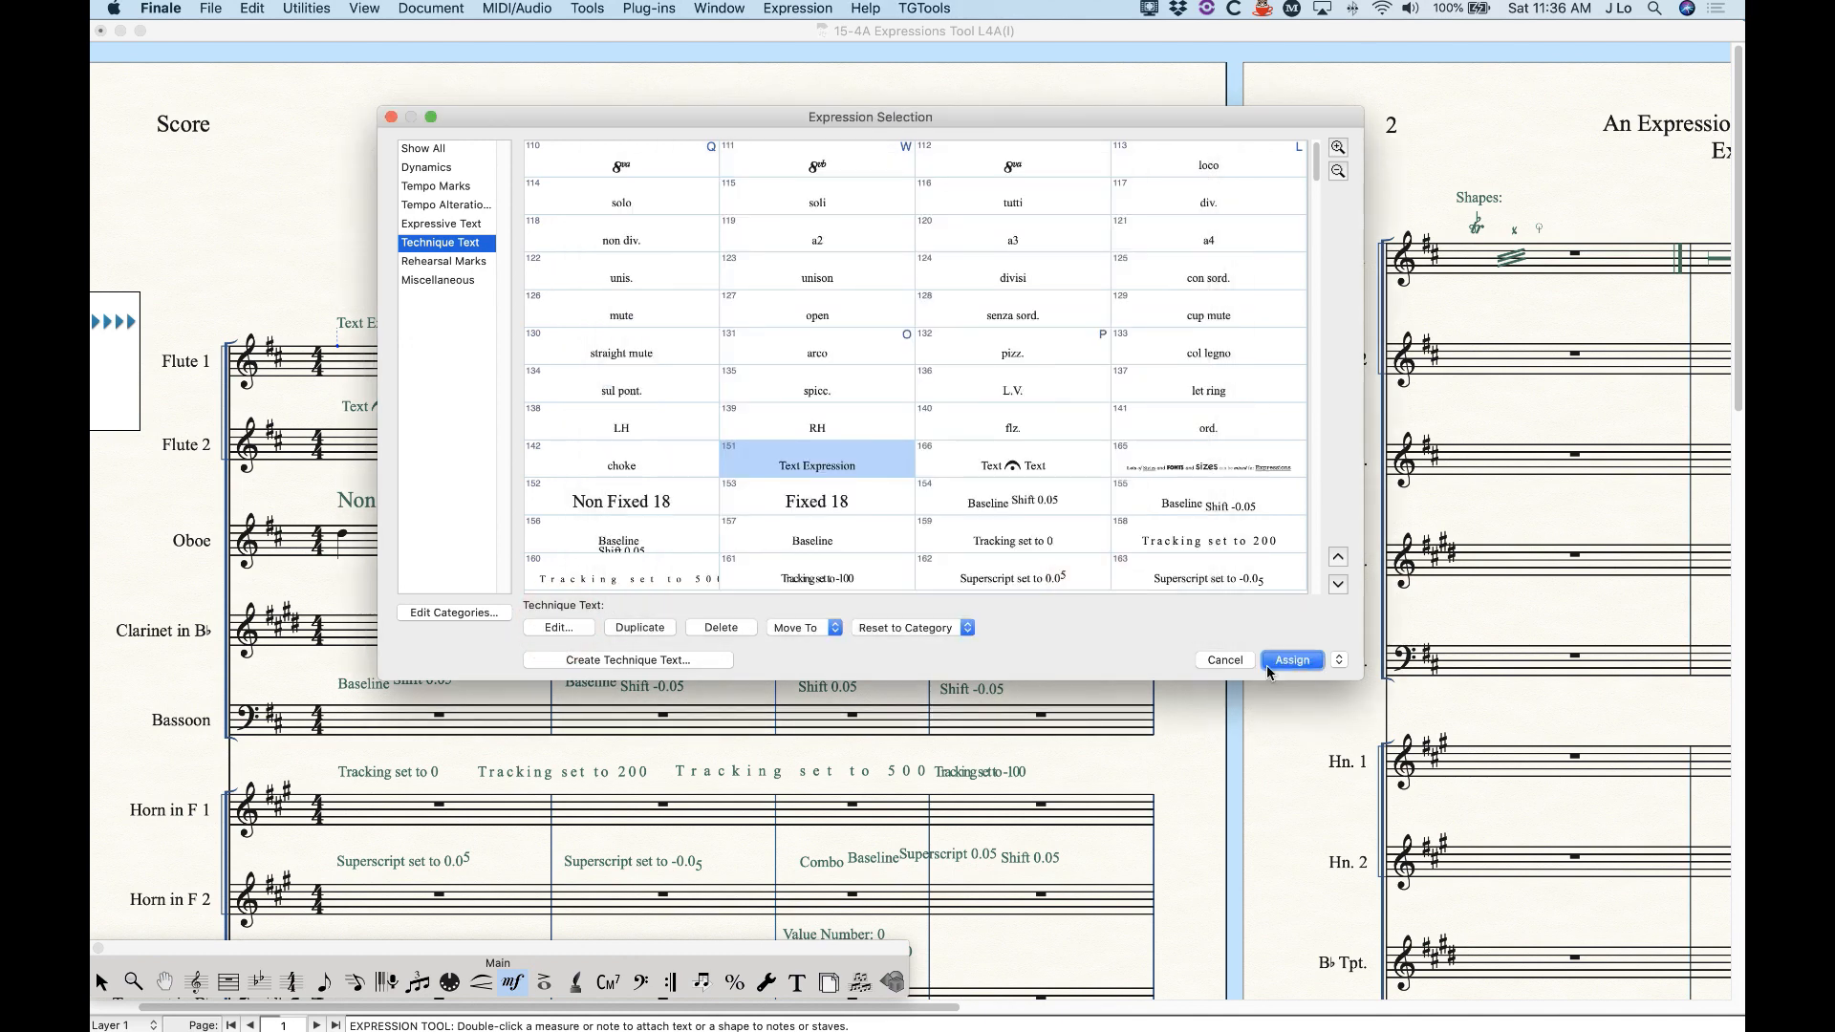
pyautogui.click(1224, 660)
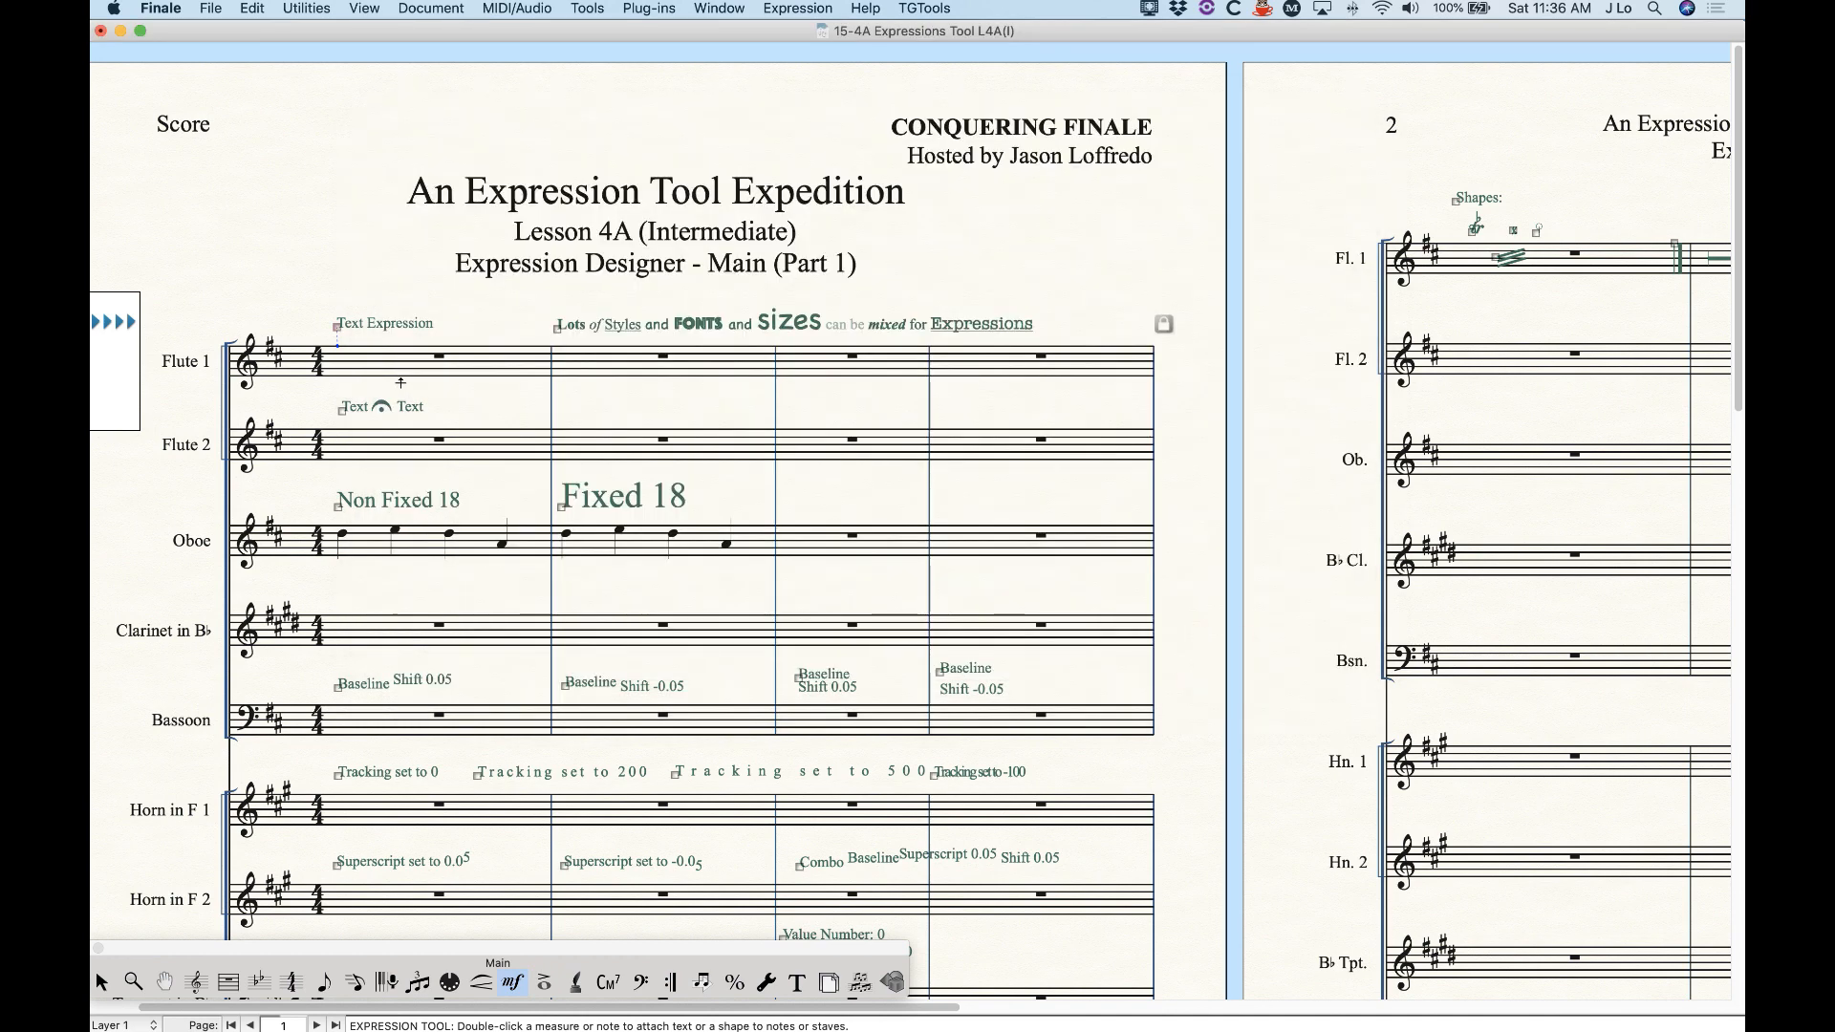
# - Open the Expression Designer for Flute 1's "Text Expression" directly from the score, bypassing the selection list, and cancel each time
pyautogui.keyDown('alt'); pyautogui.doubleClick(335, 326); pyautogui.keyUp('alt')
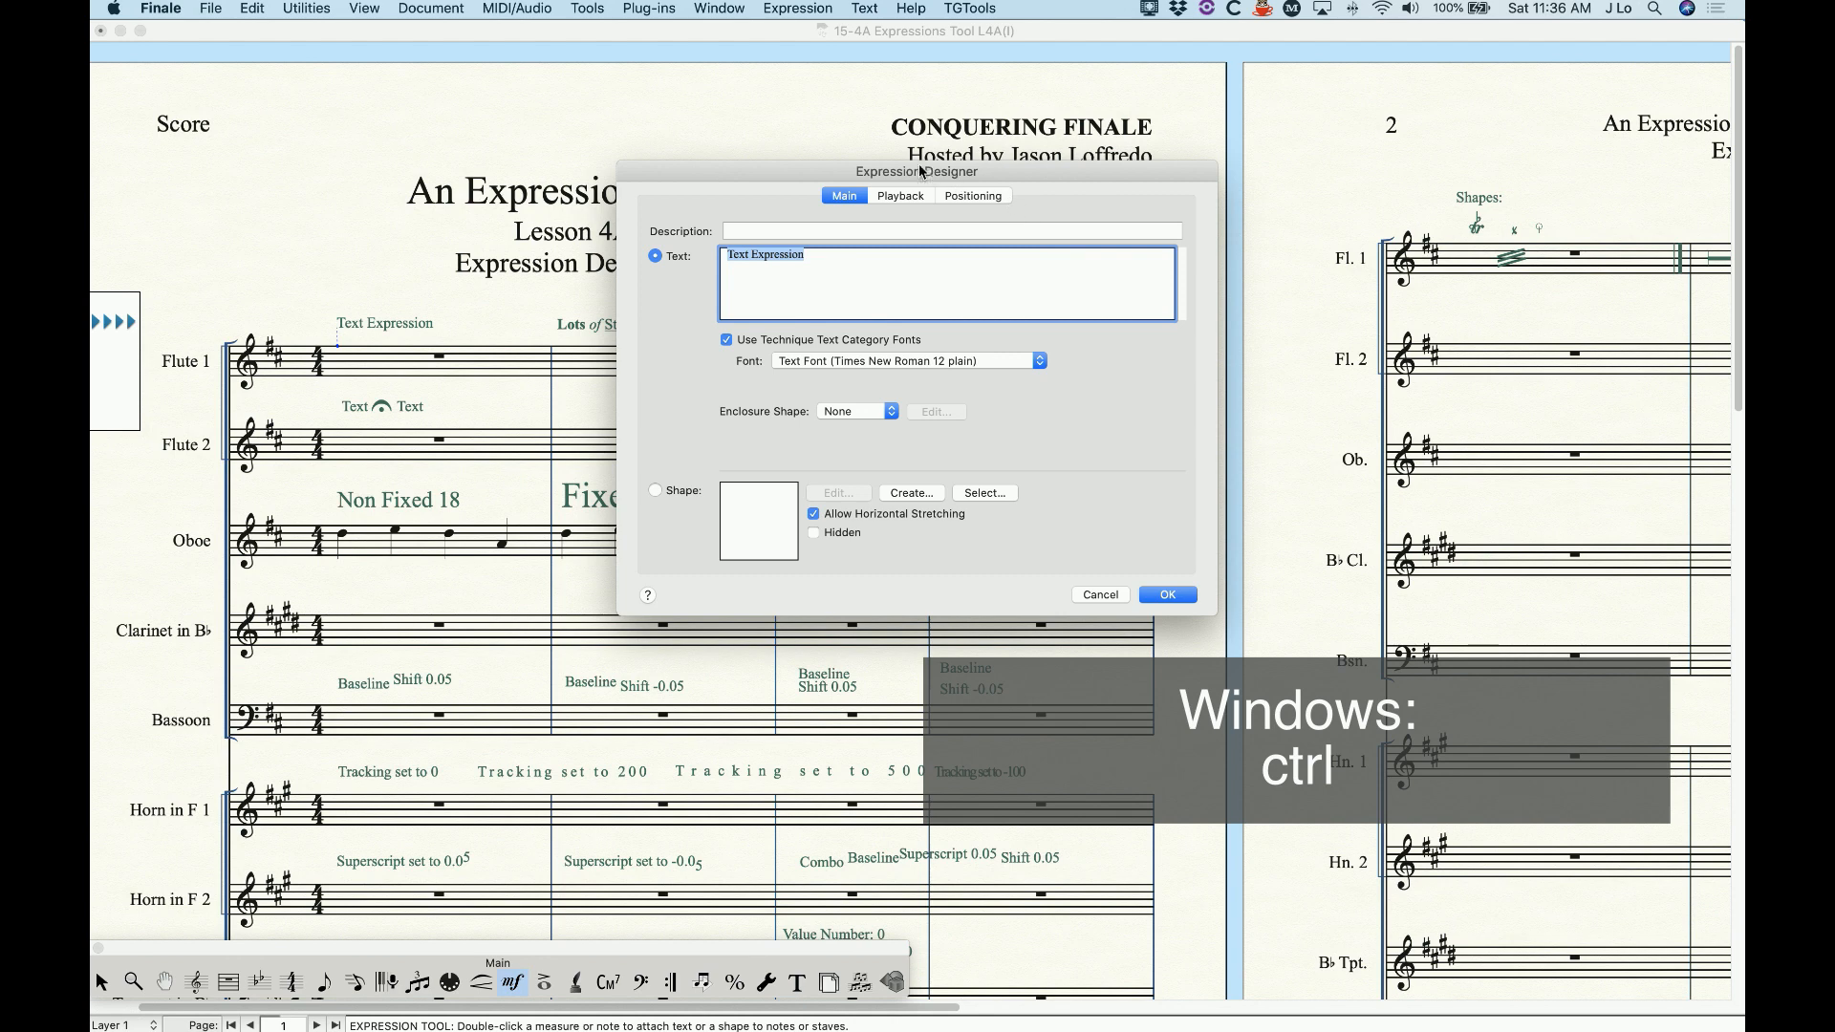
pyautogui.click(1097, 596)
pyautogui.hotkey('alt', 'Return')
pyautogui.click(1099, 597)
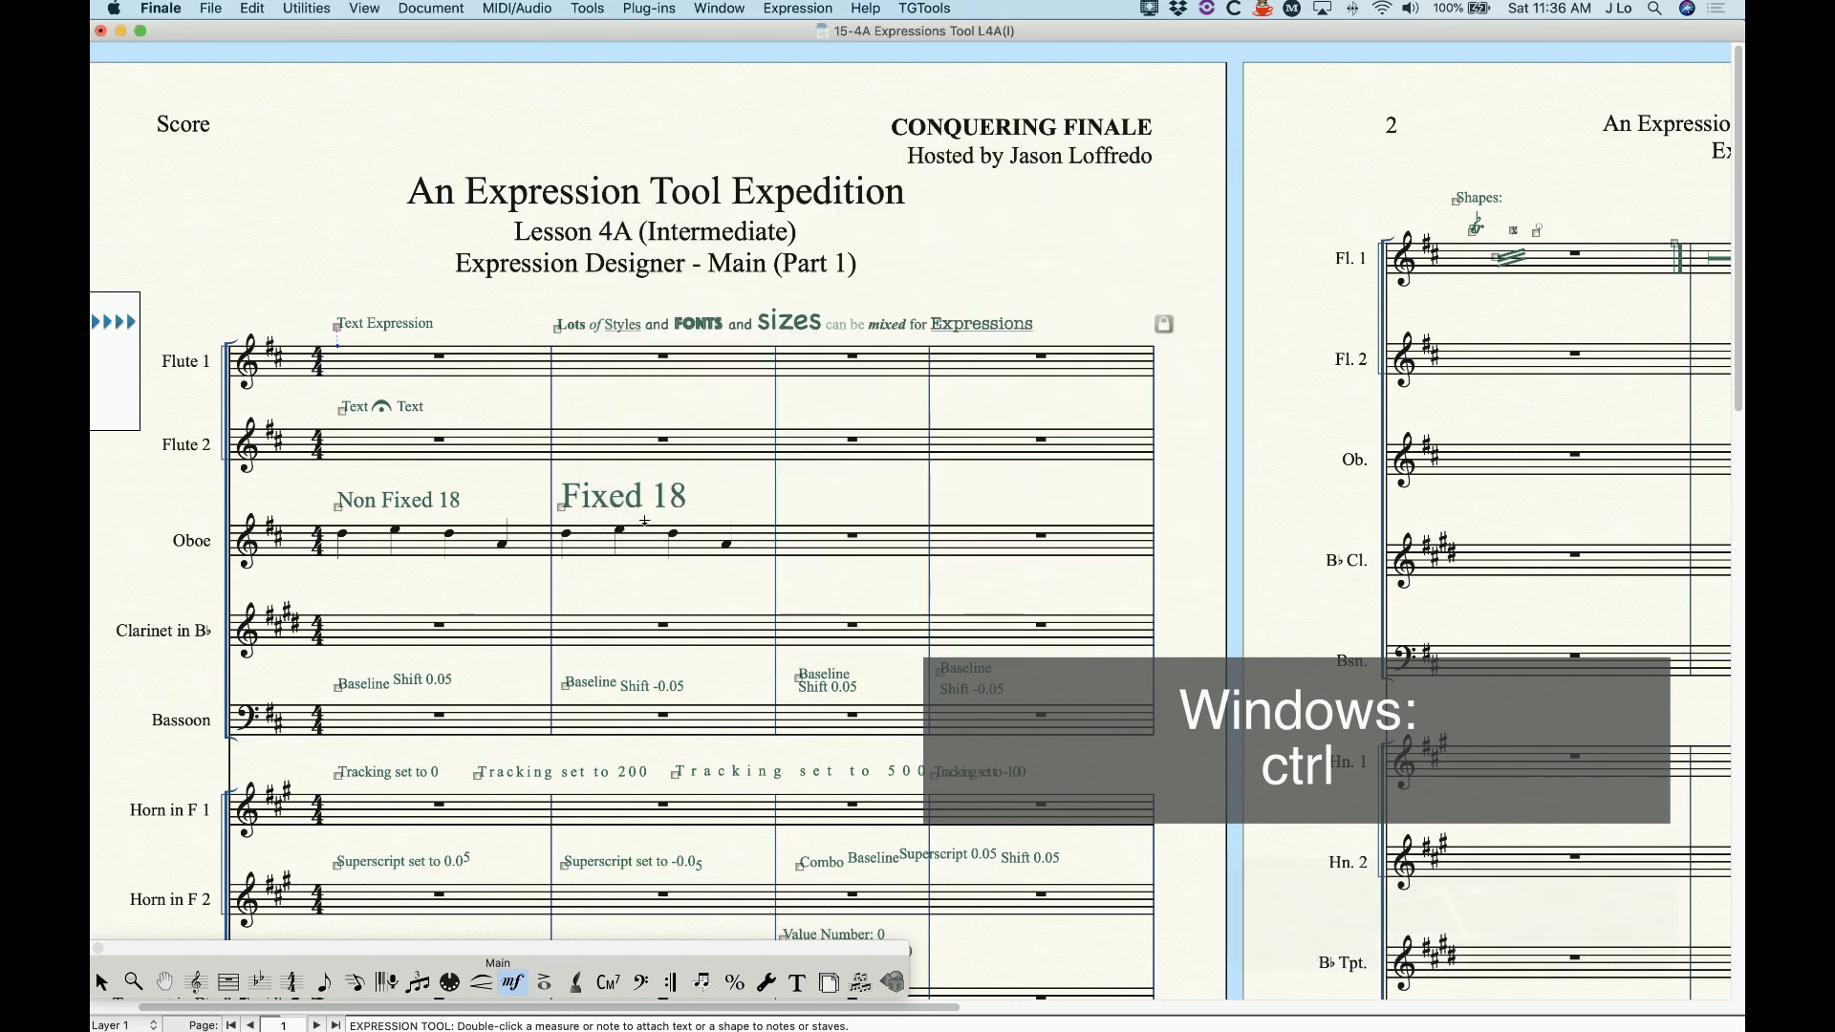
pyautogui.hotkey('alt', 'Return')
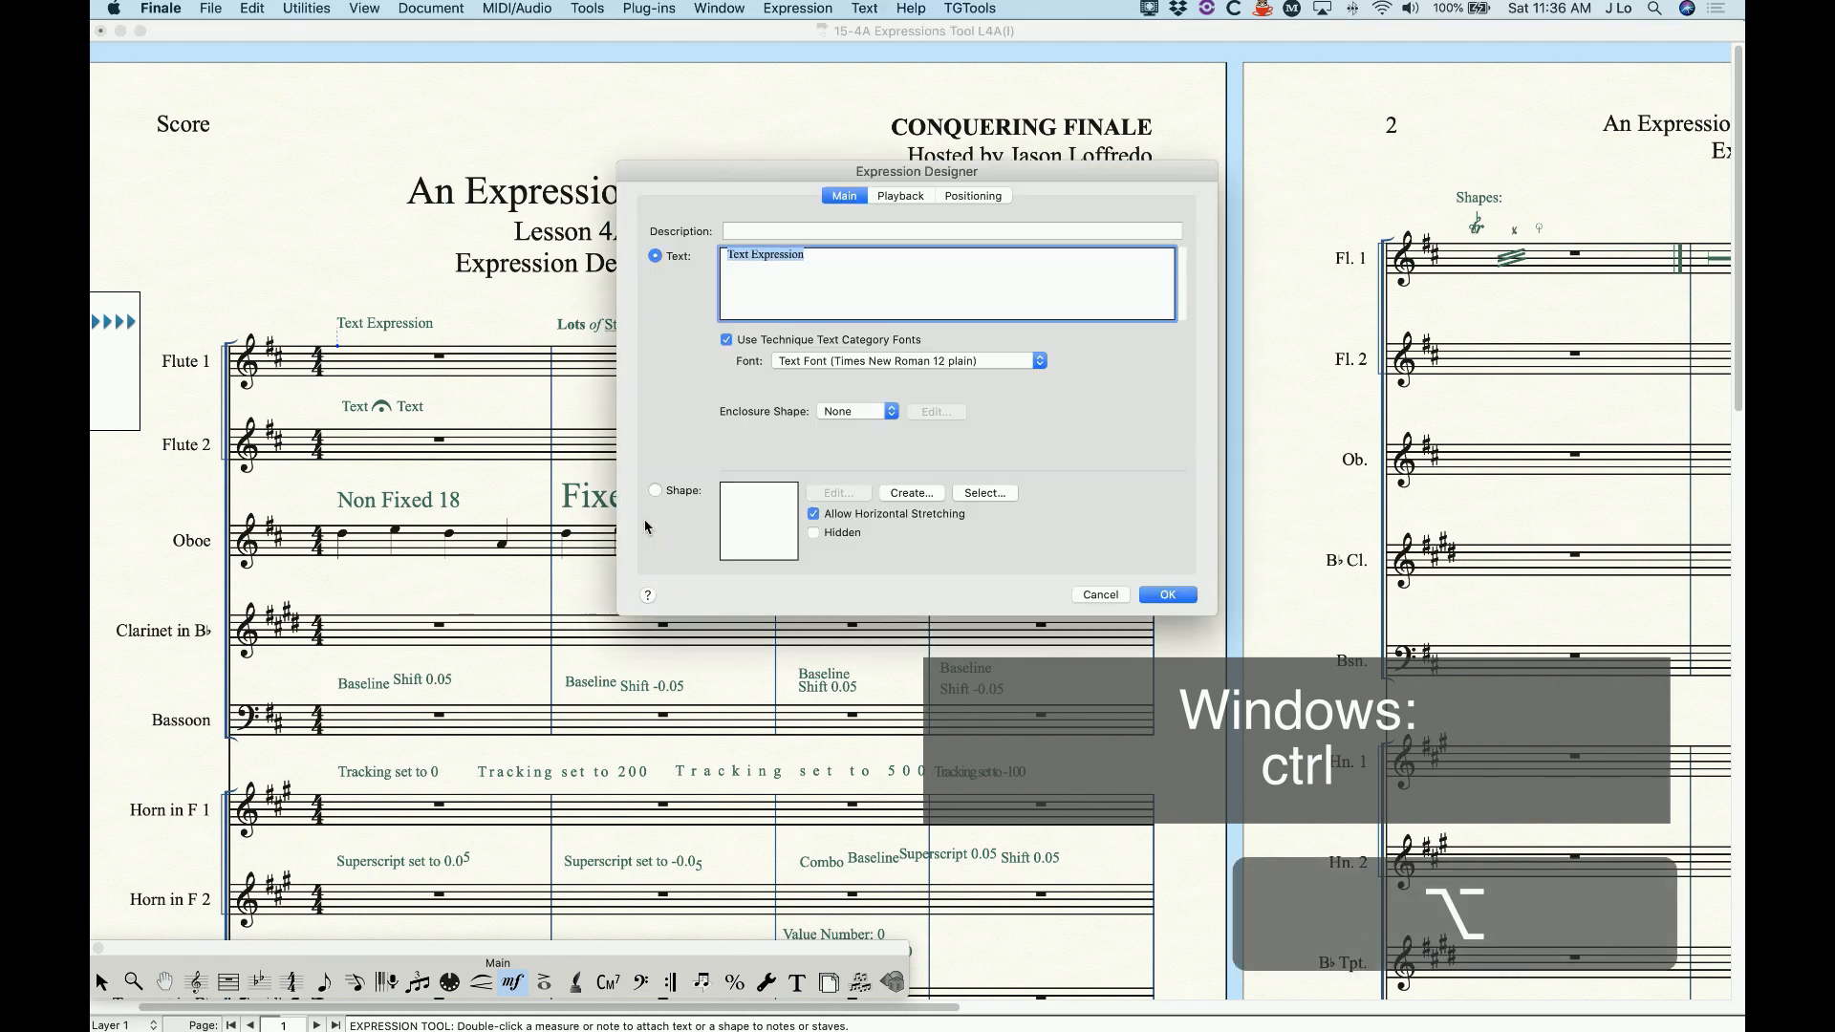
pyautogui.click(1100, 595)
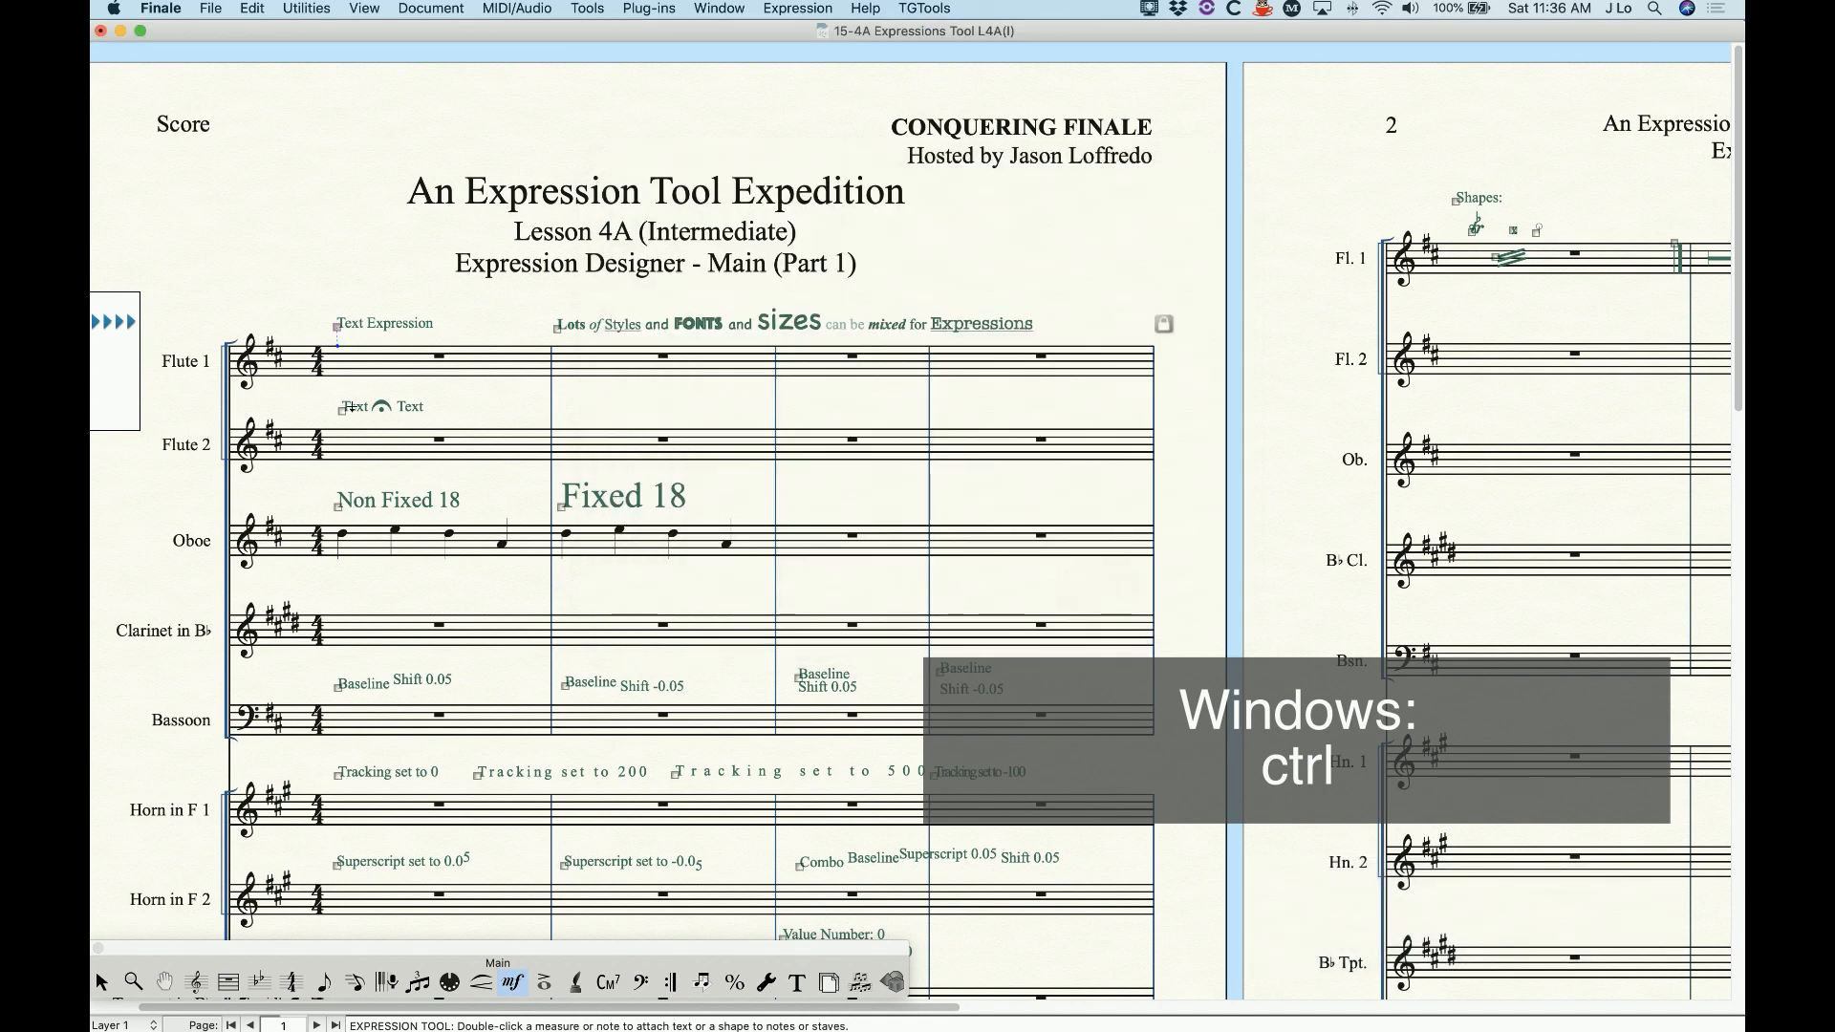
# - Use the Edit Text Expression Definition command on Flute 1's "Text Expression" and cancel without changes
pyautogui.rightClick(335, 327)
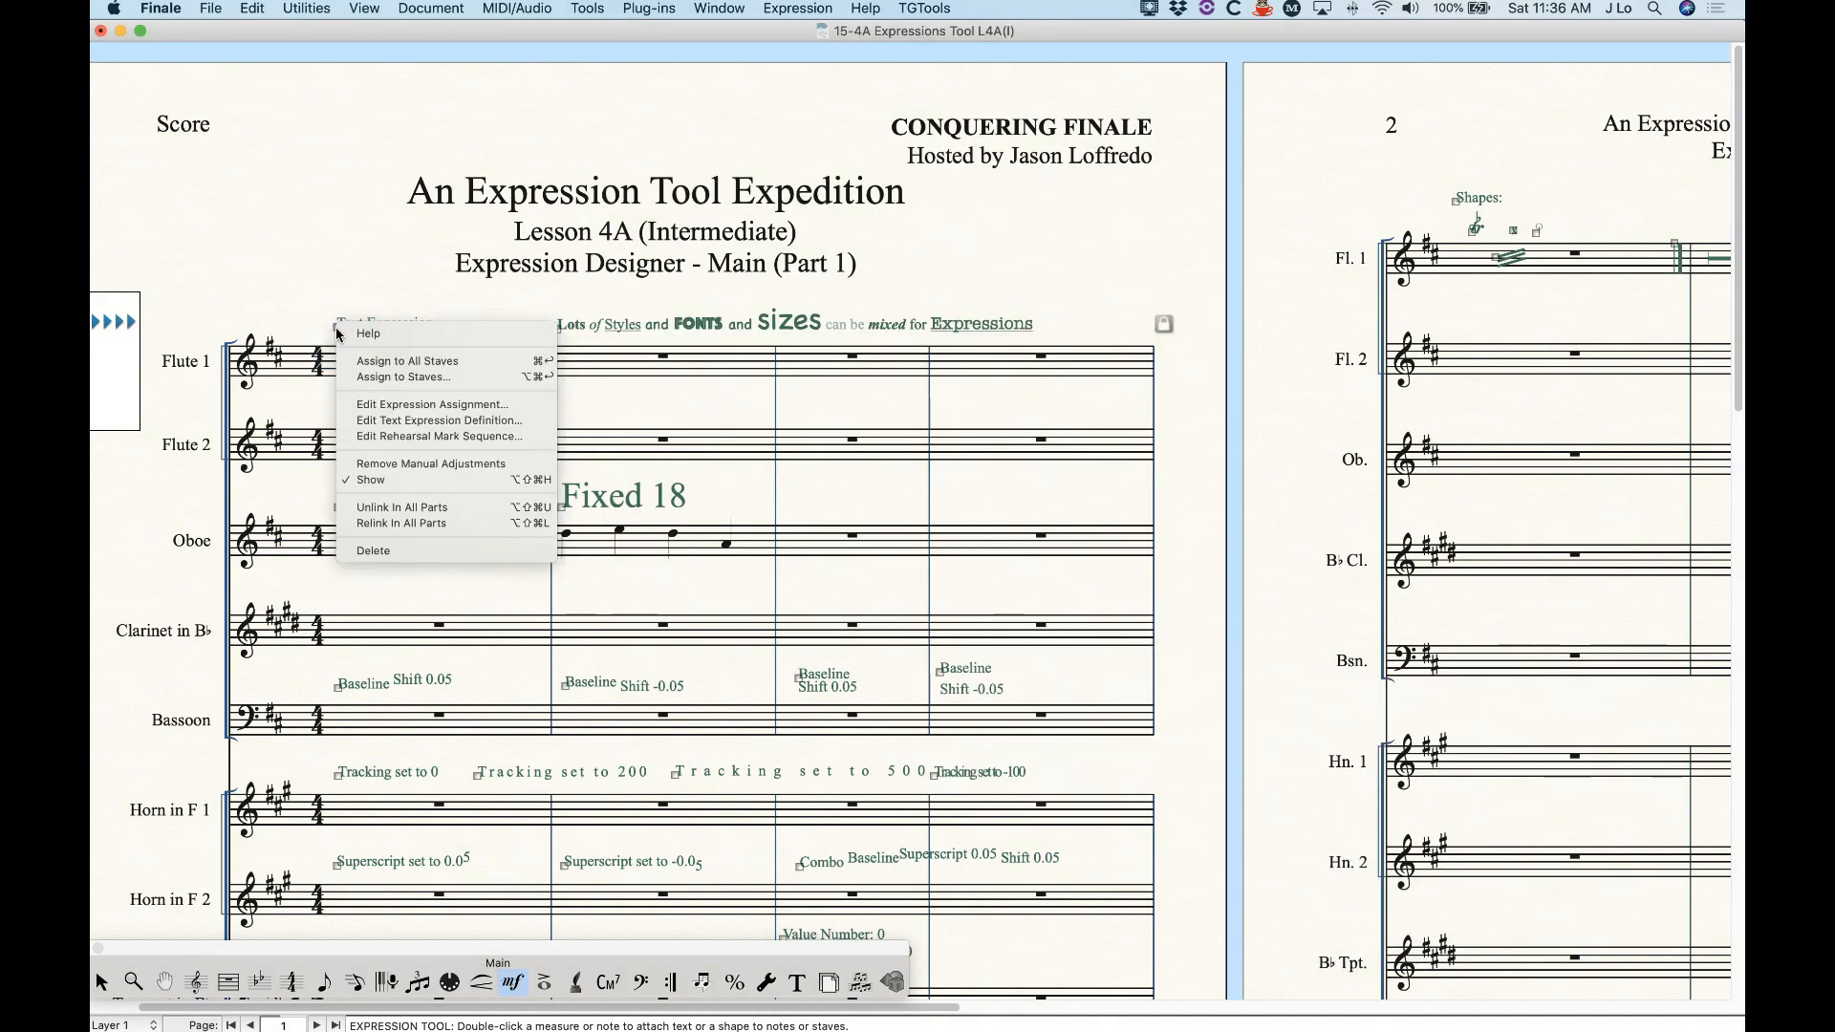
pyautogui.click(463, 420)
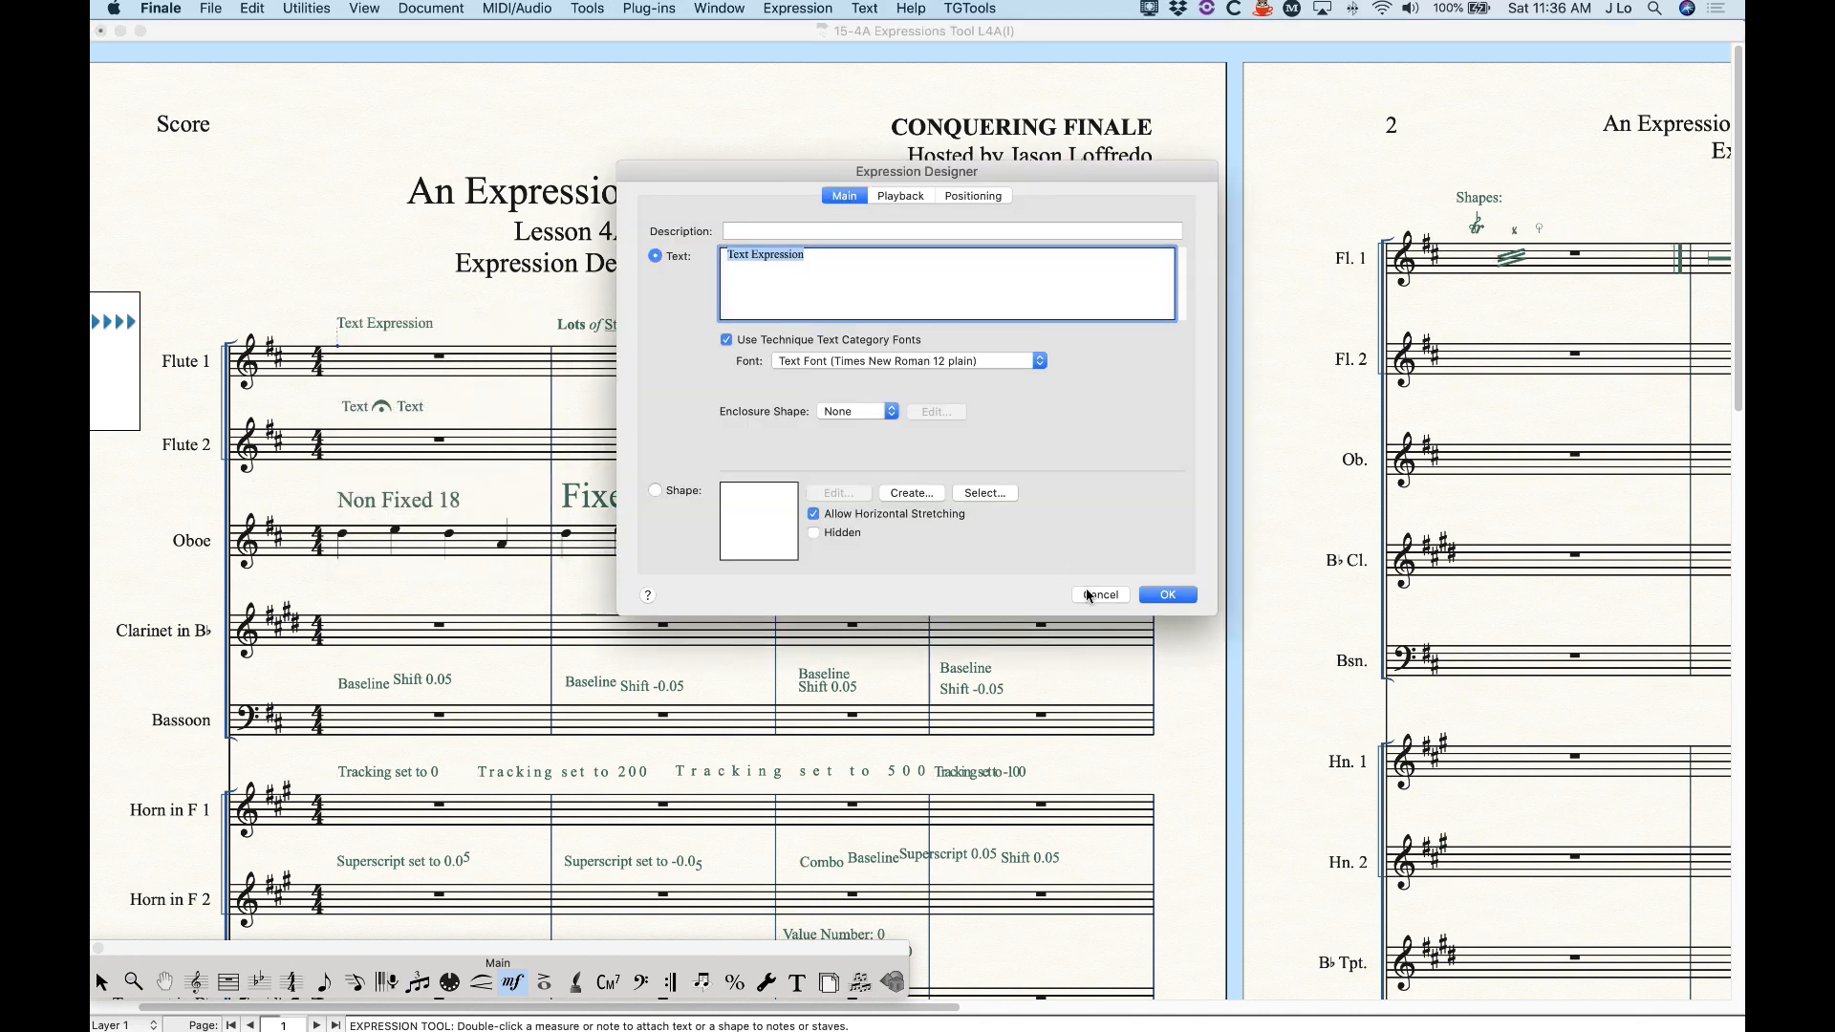
pyautogui.click(1087, 594)
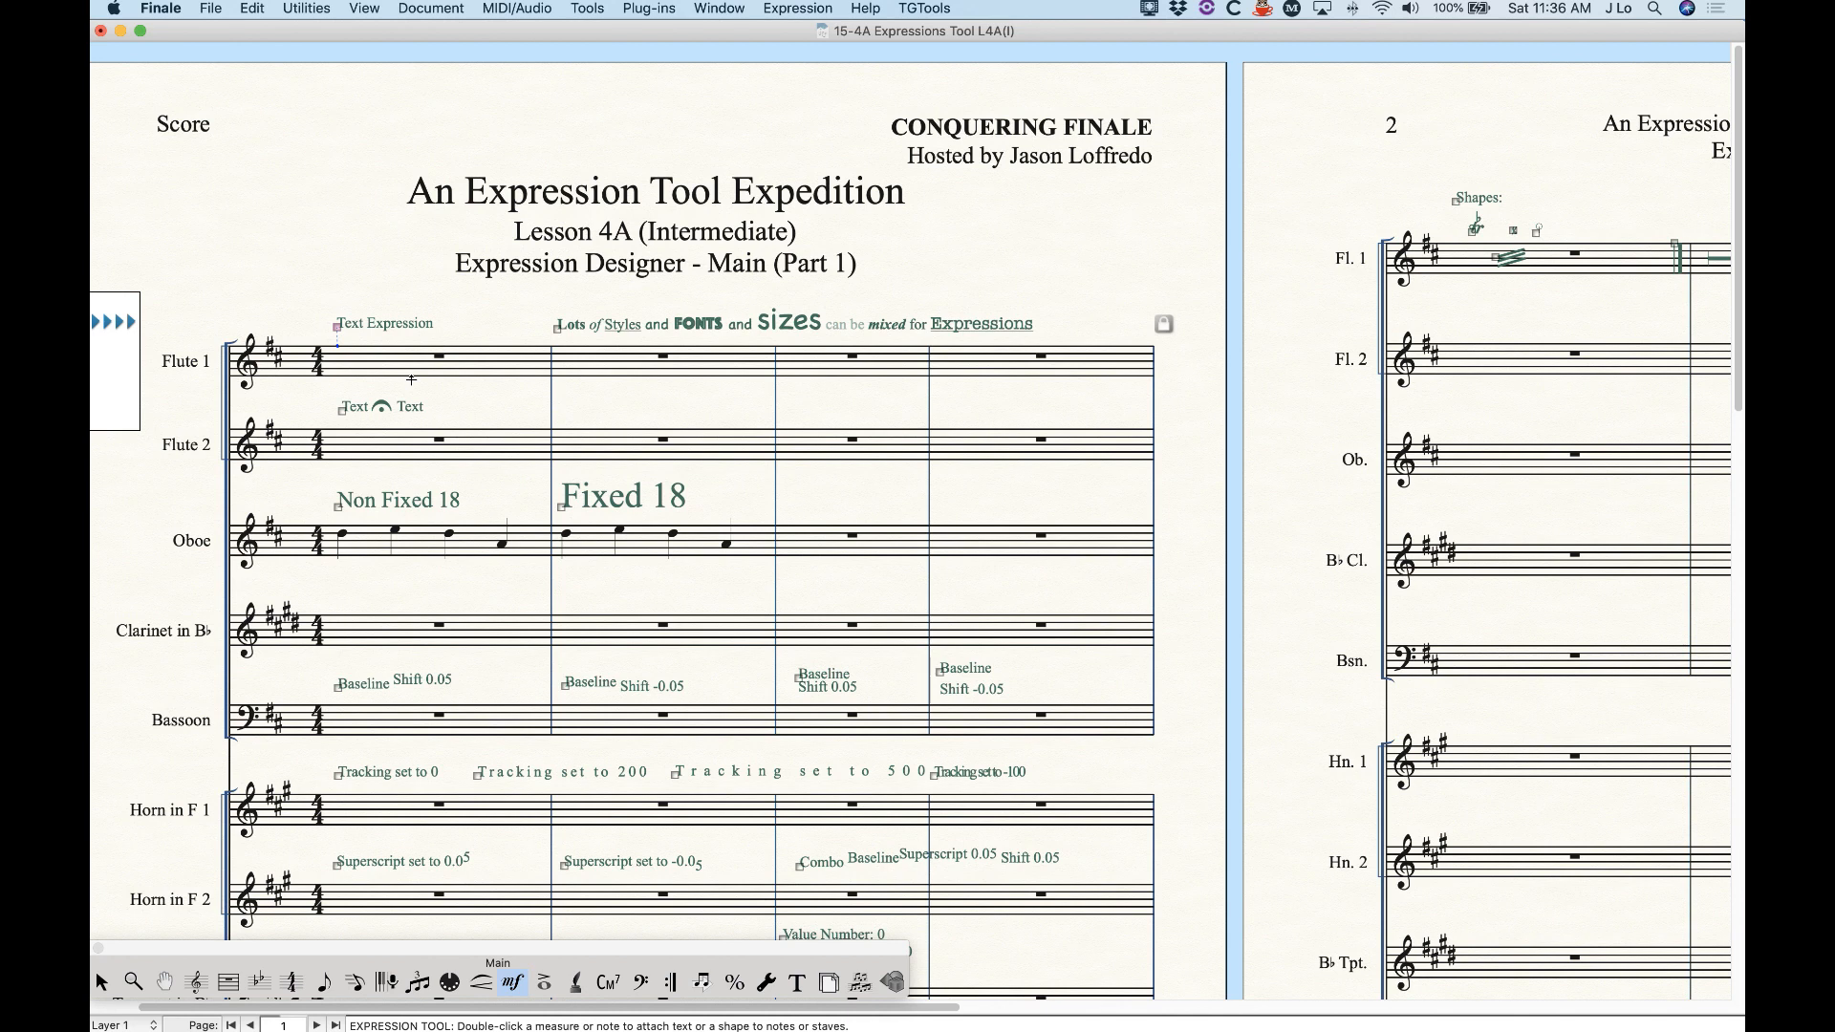
# - Reopen the "Text Expression" definition from the Expression Selection list and examine its Playback and Positioning settings before returning to the Main settings
pyautogui.doubleClick(335, 325)
pyautogui.moveTo(754, 118); pyautogui.dragTo(760, 141)
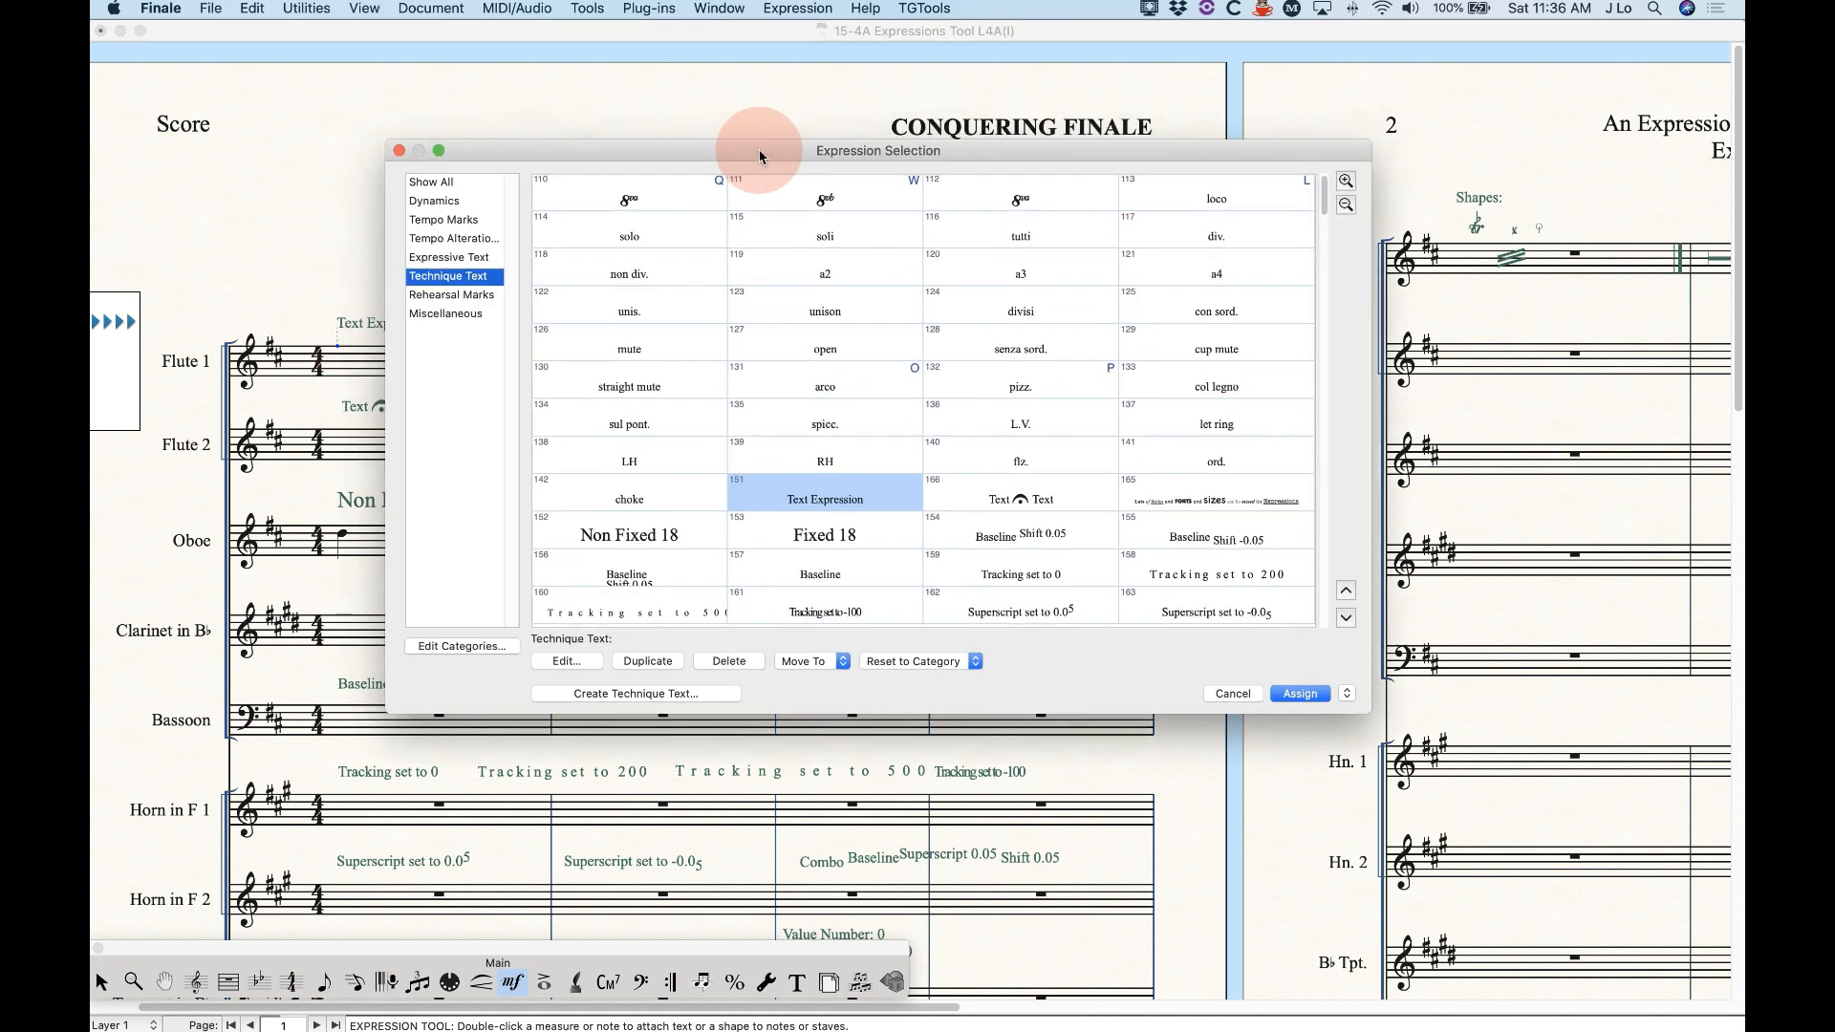
pyautogui.click(571, 650)
pyautogui.moveTo(760, 174)
pyautogui.mouseDown()
pyautogui.moveTo(705, 122)
pyautogui.moveTo(738, 160)
pyautogui.mouseUp()
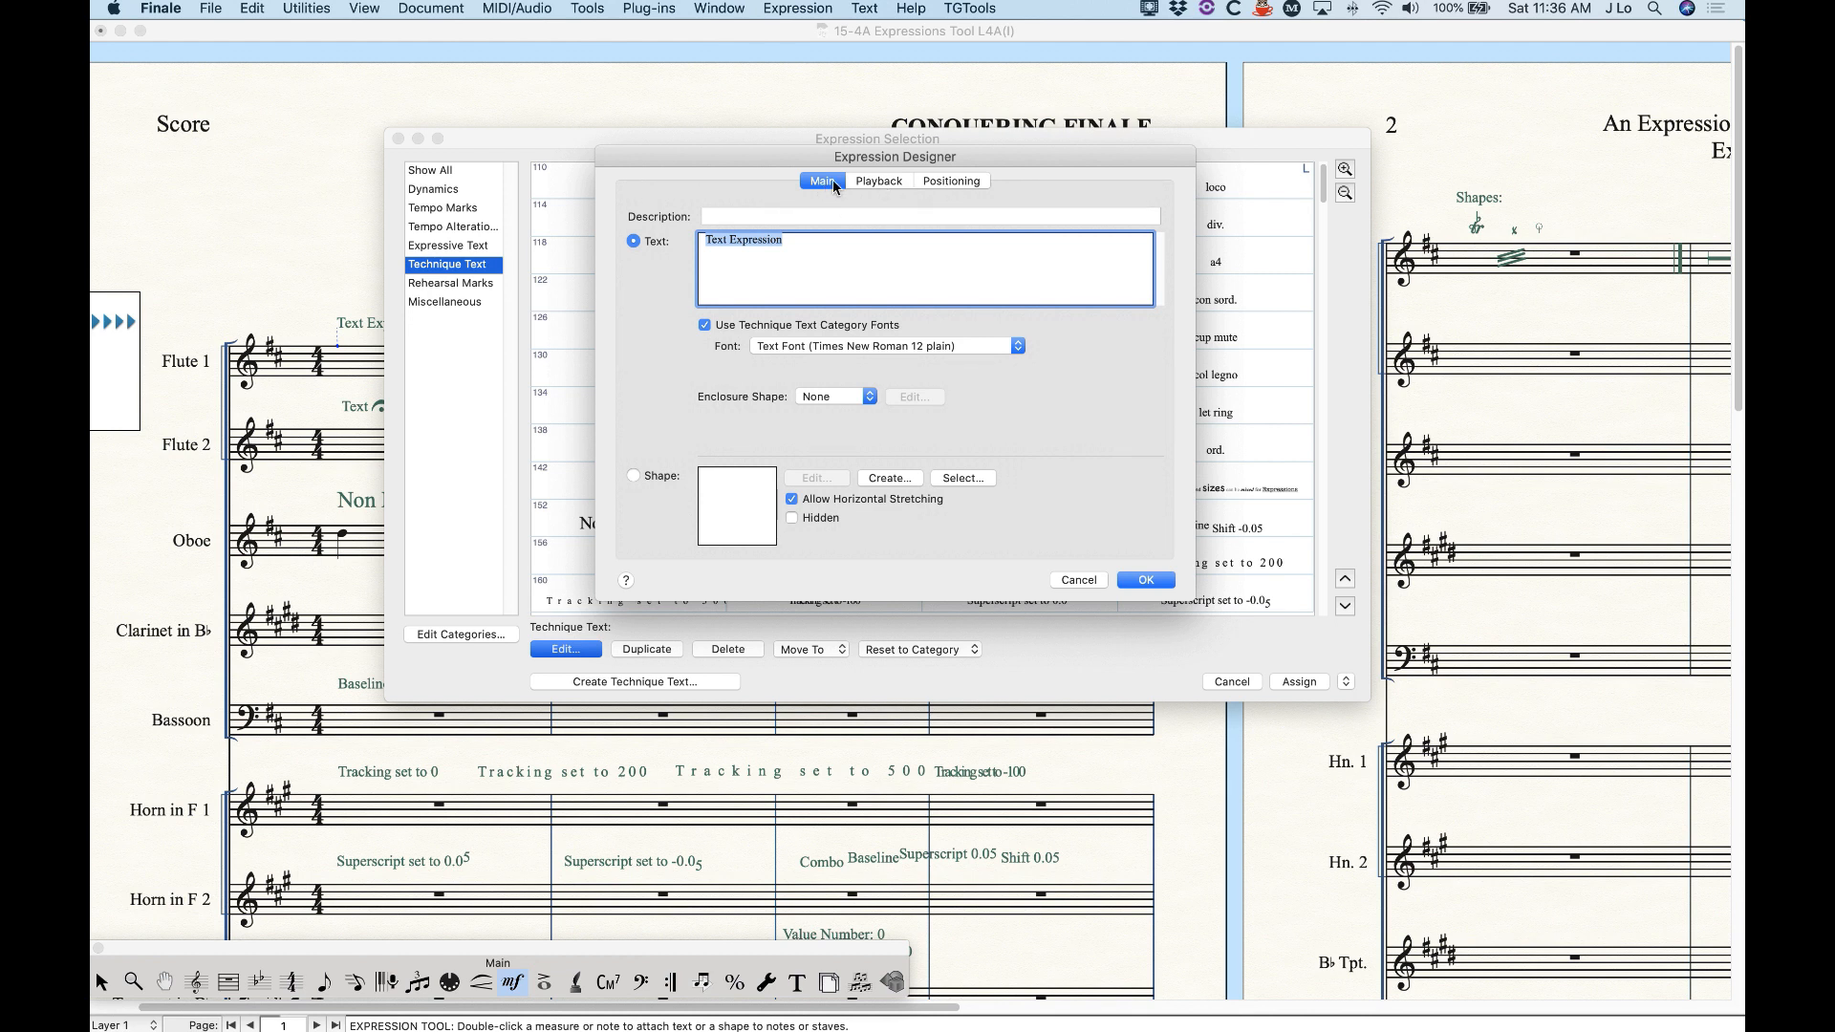
pyautogui.click(879, 184)
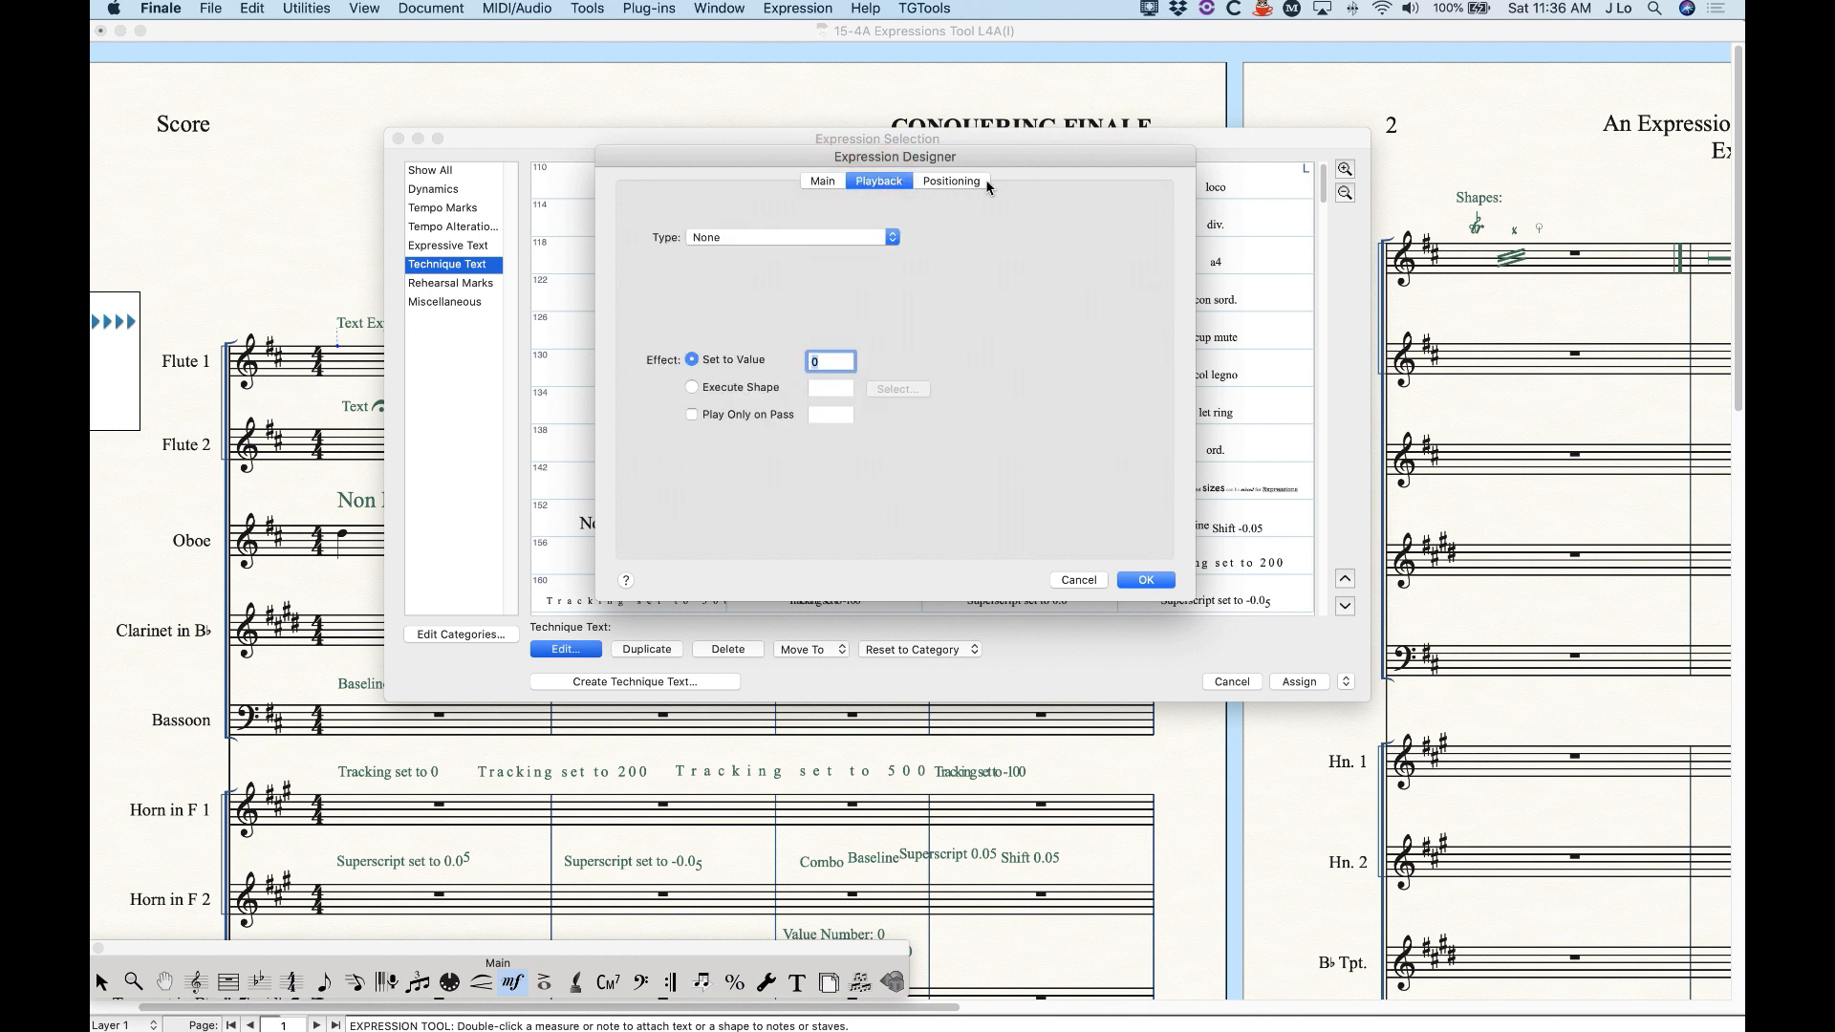
pyautogui.click(954, 185)
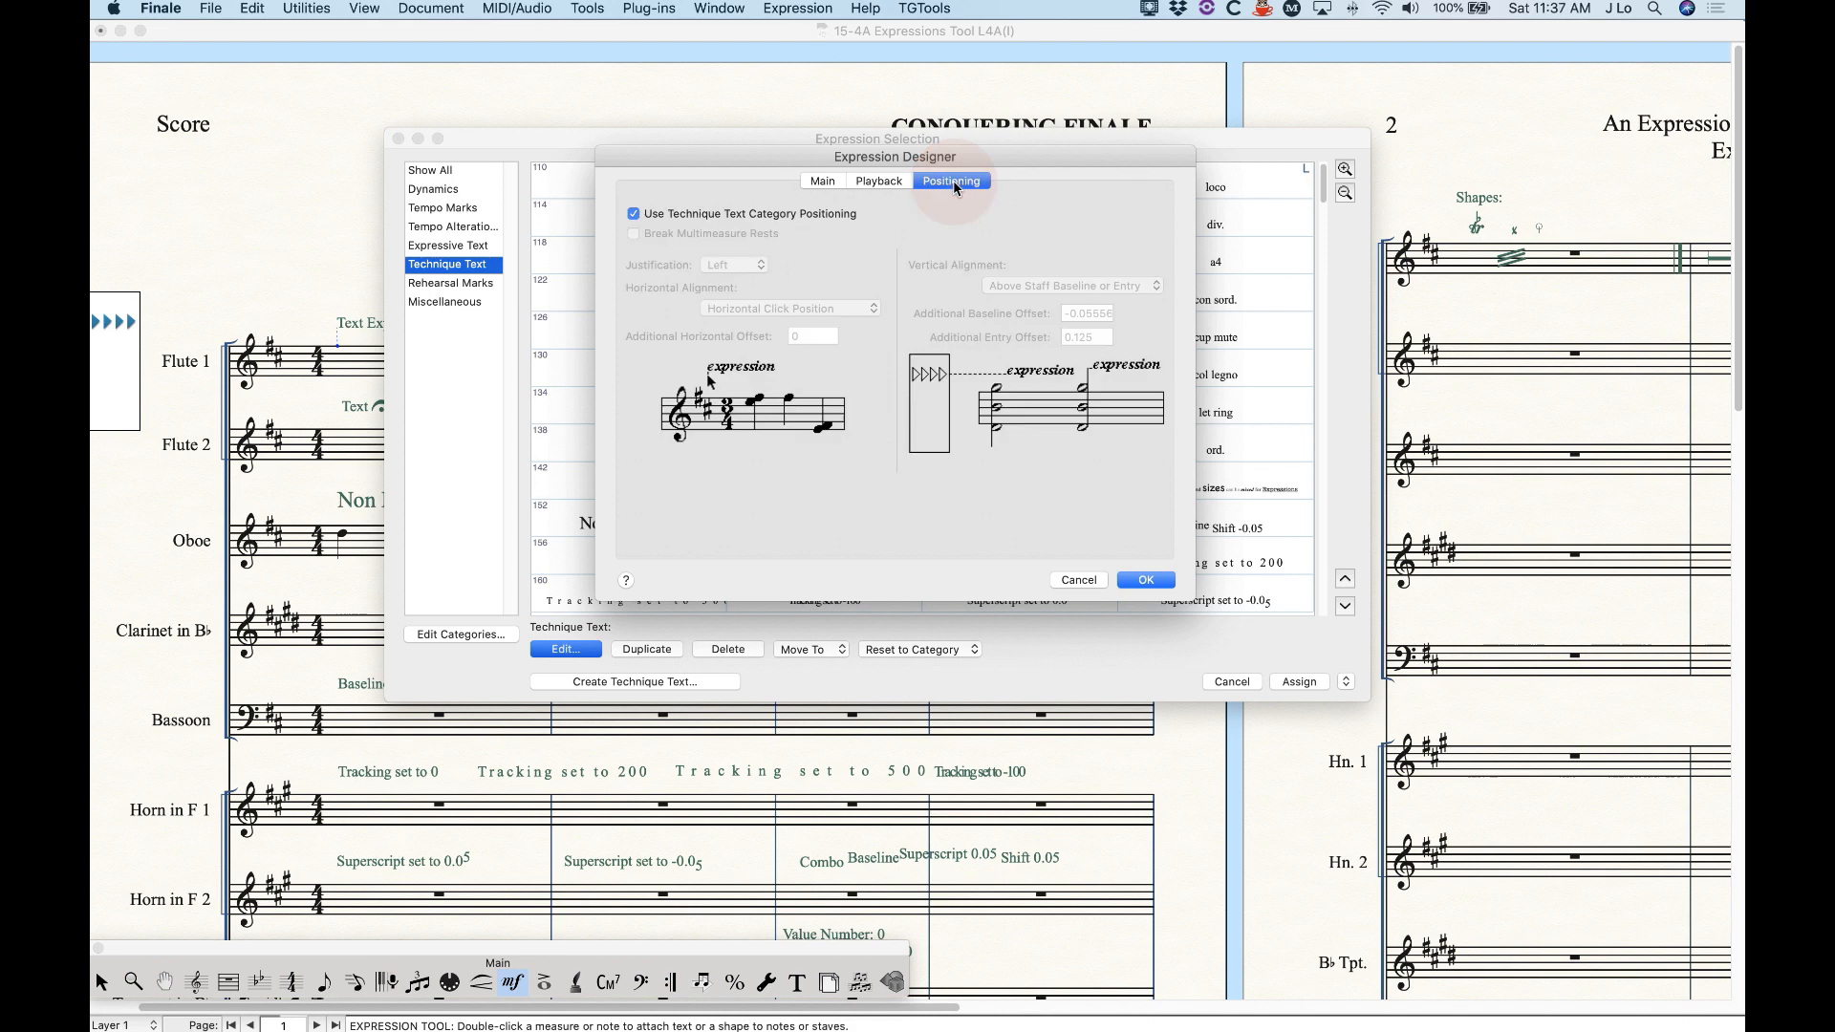
pyautogui.click(821, 184)
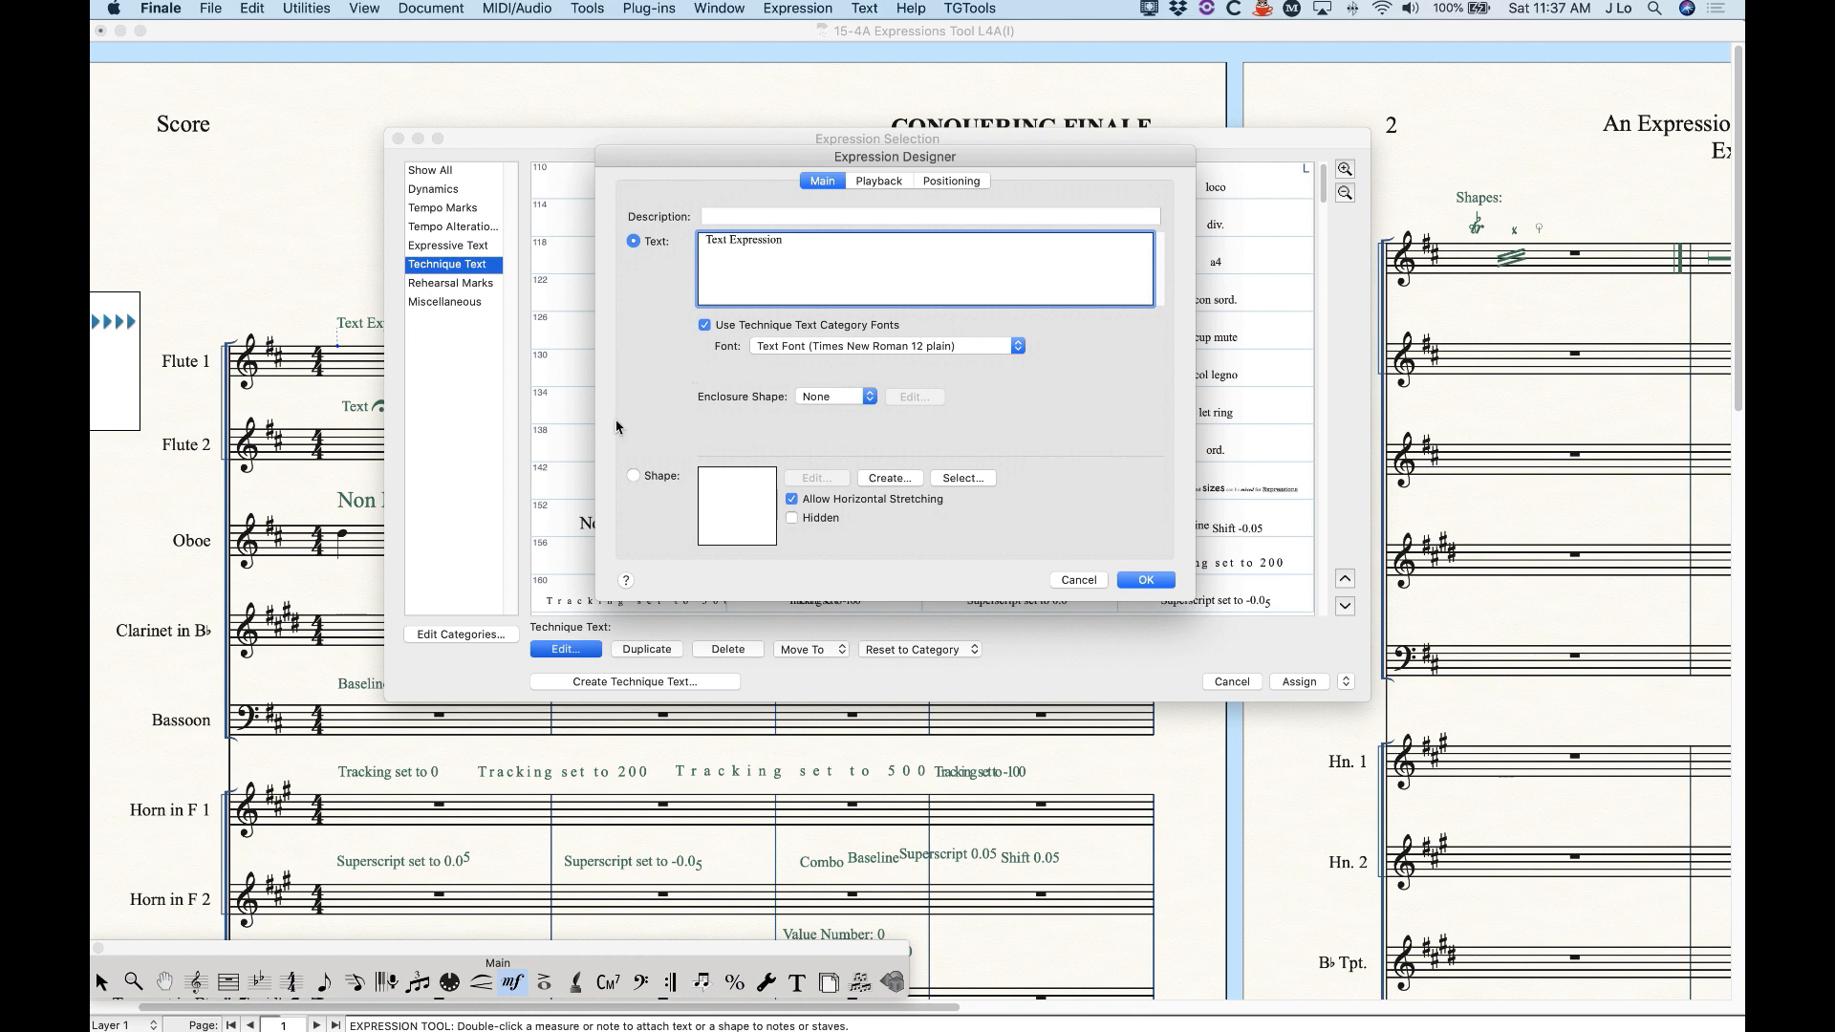
# - Give the "Text Expression" definition the description "Type anything we want" and save it
pyautogui.click(659, 217)
pyautogui.click(729, 216)
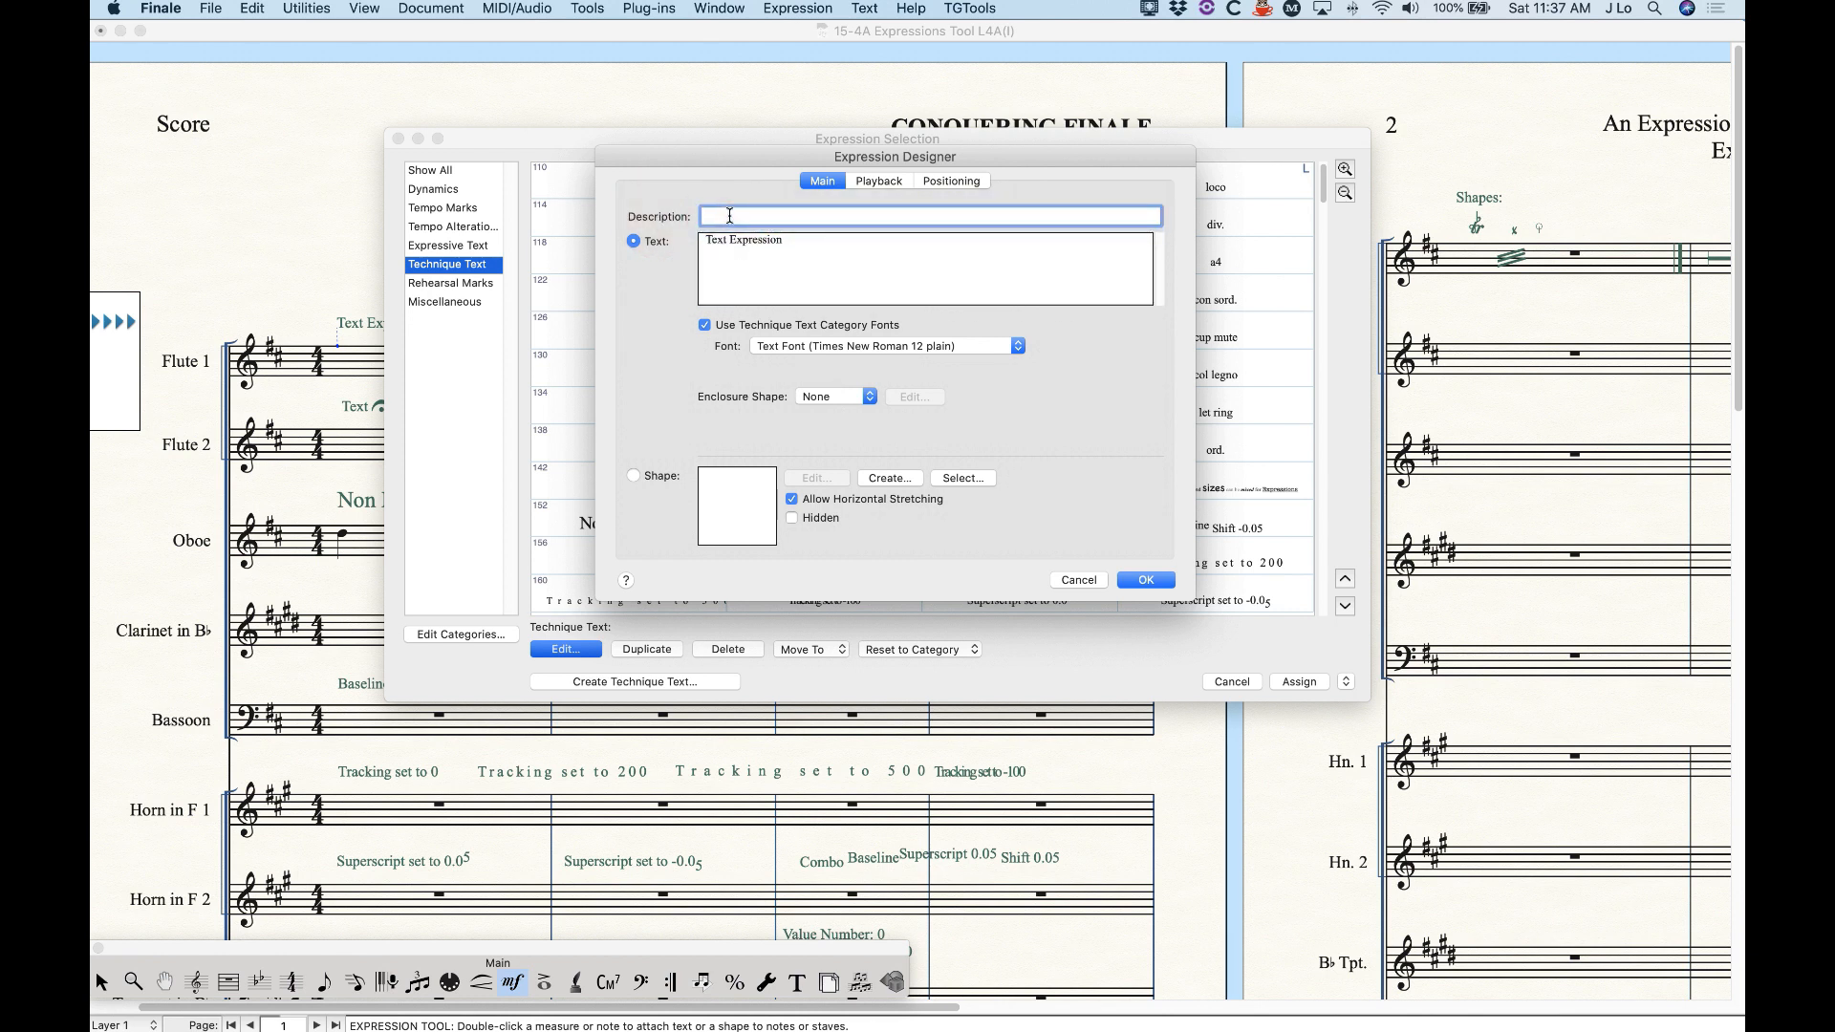
pyautogui.write('Type an')
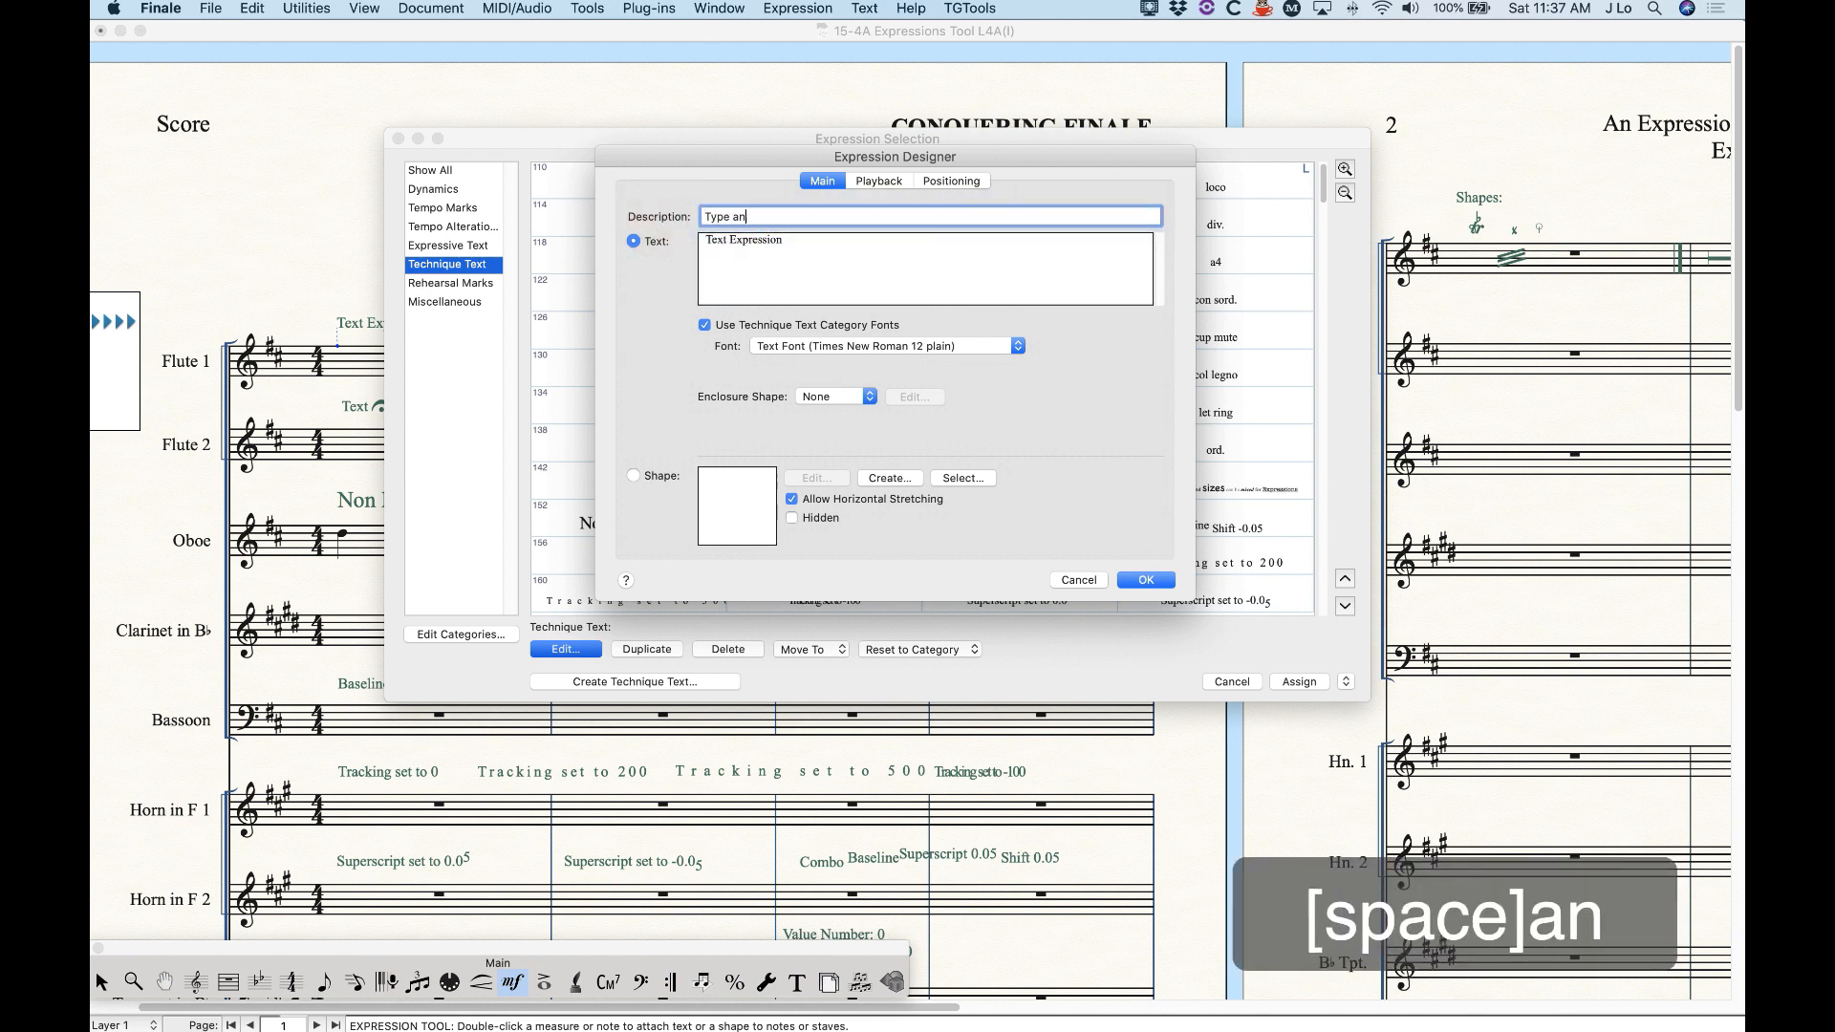
pyautogui.write('ything we want')
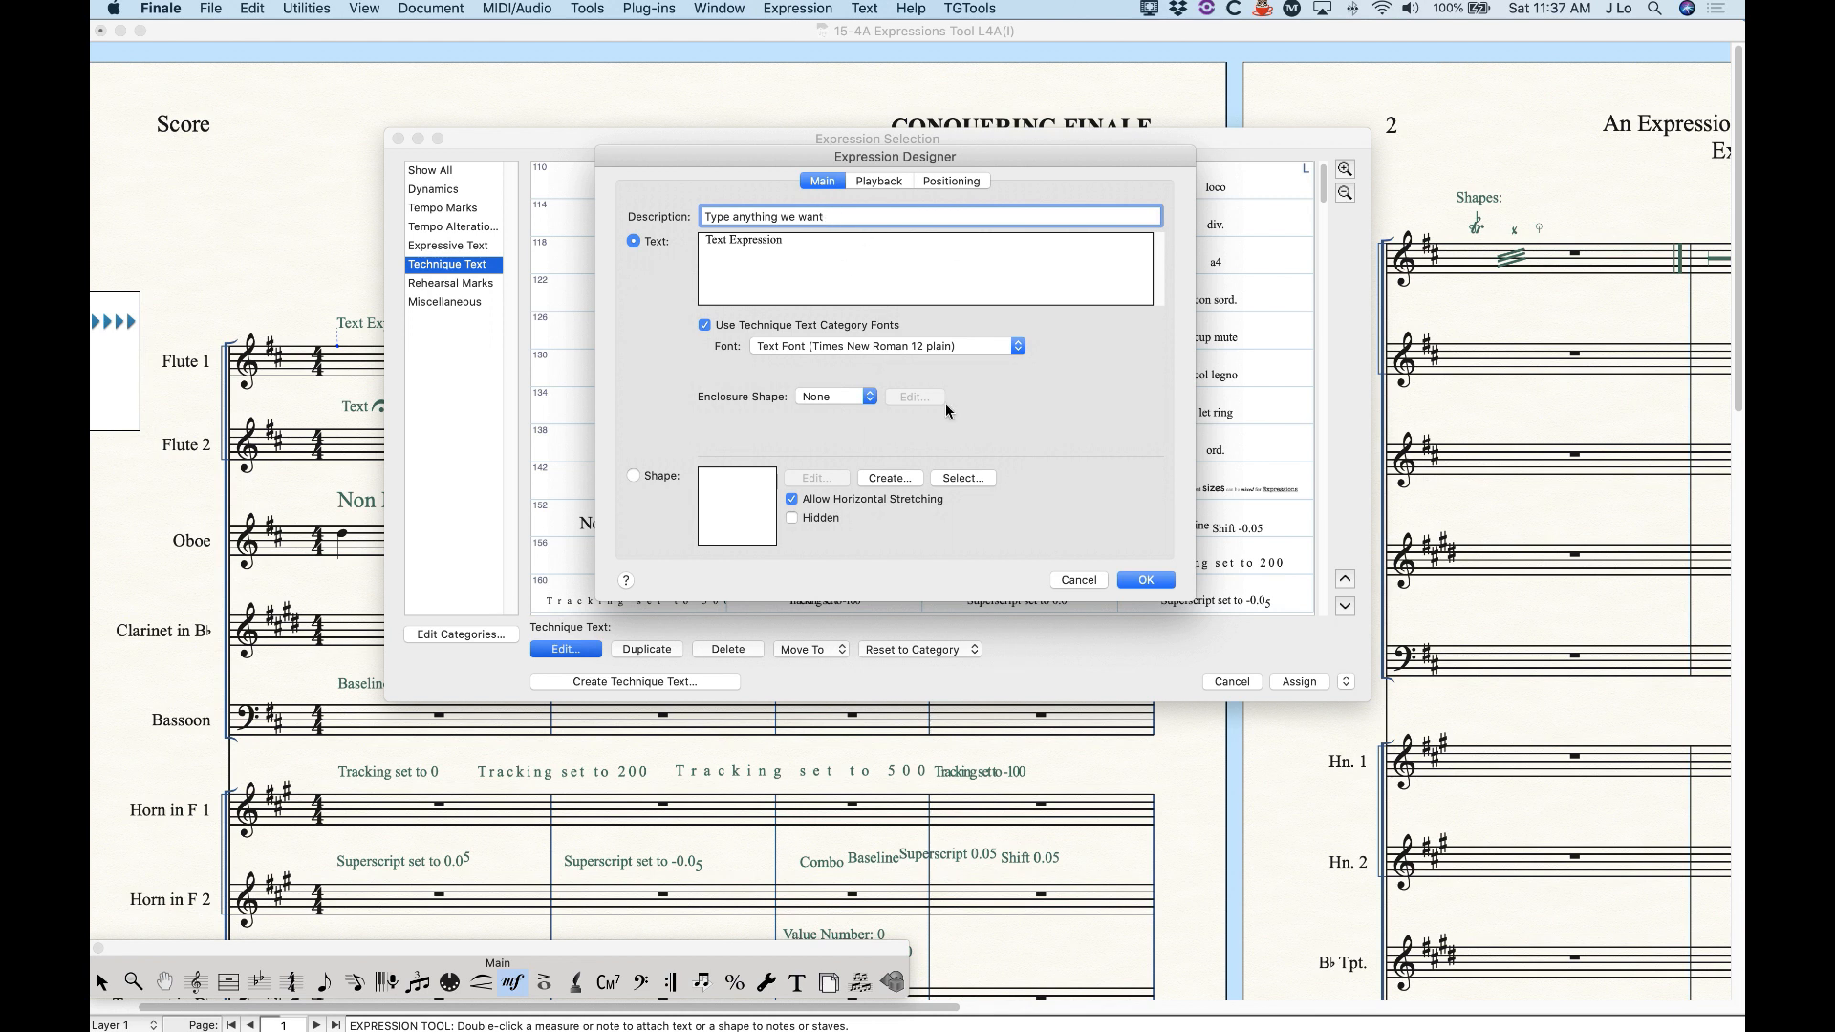
pyautogui.click(1146, 580)
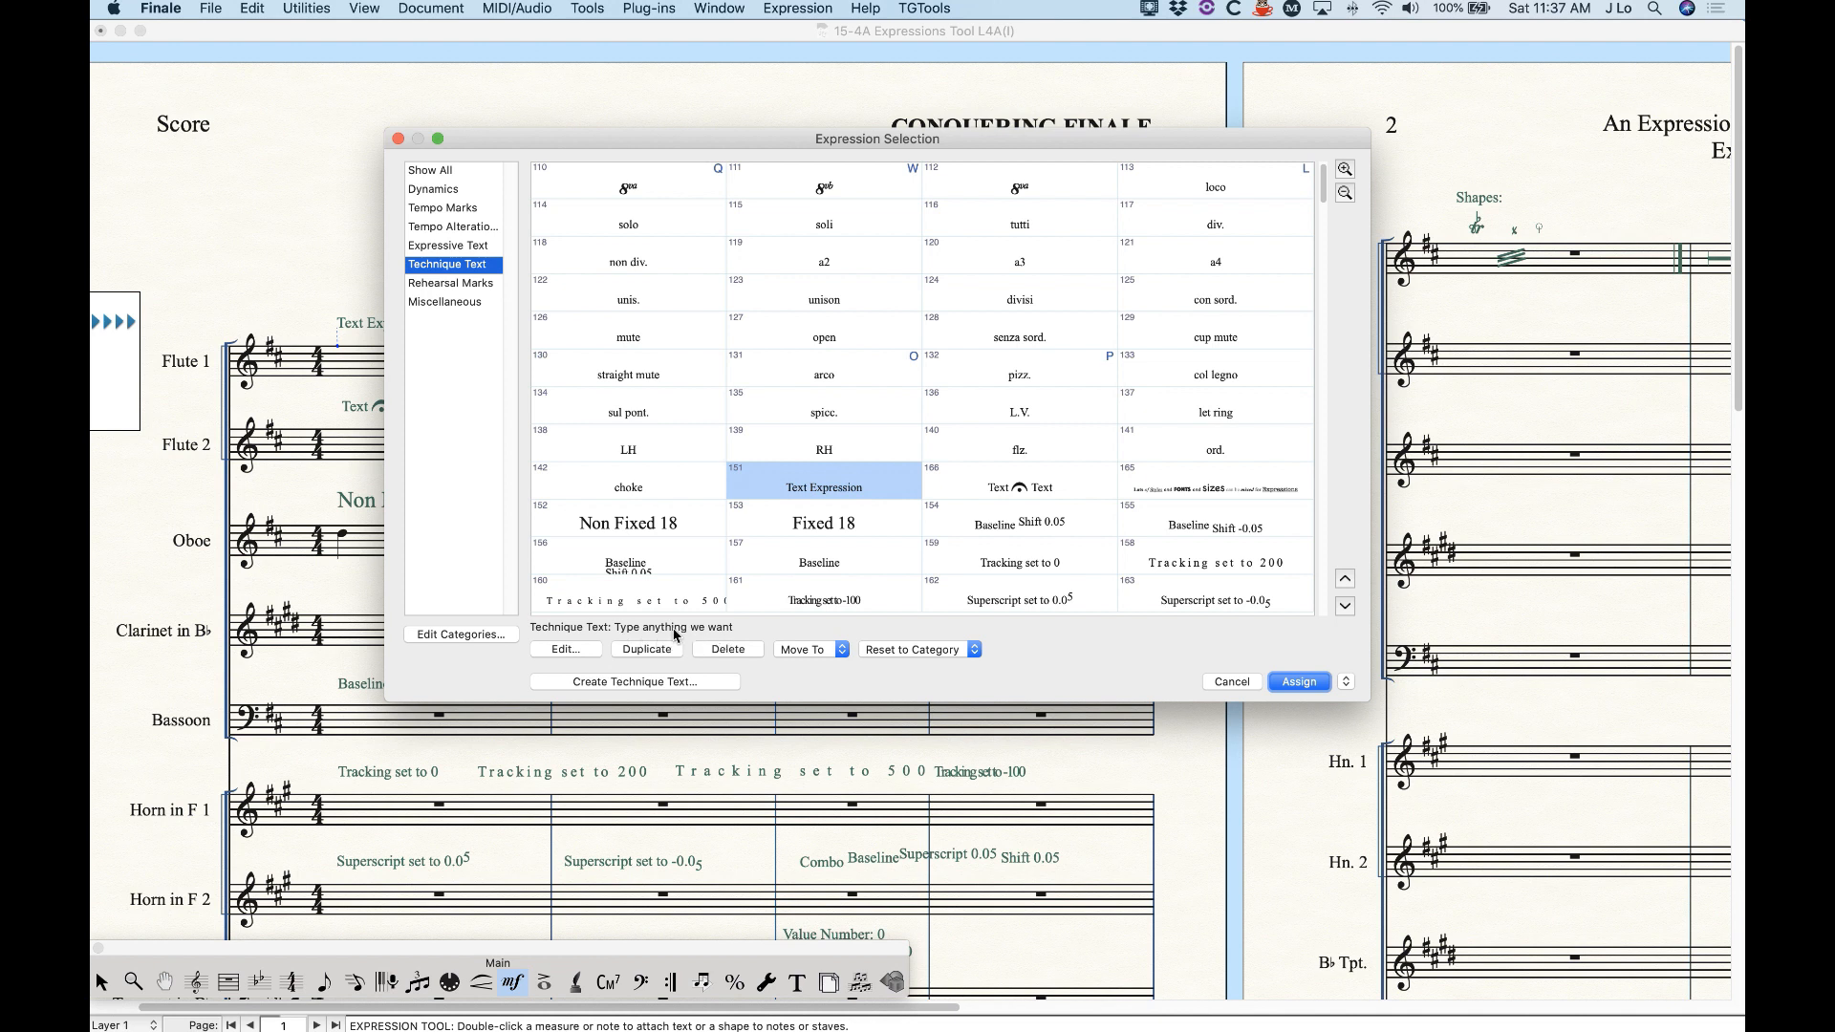
# - Compare the descriptions of expressions in the Expressive Text and Technique Text categories, including arco, L.V., let ring, choke and "Text Expression"
pyautogui.click(457, 247)
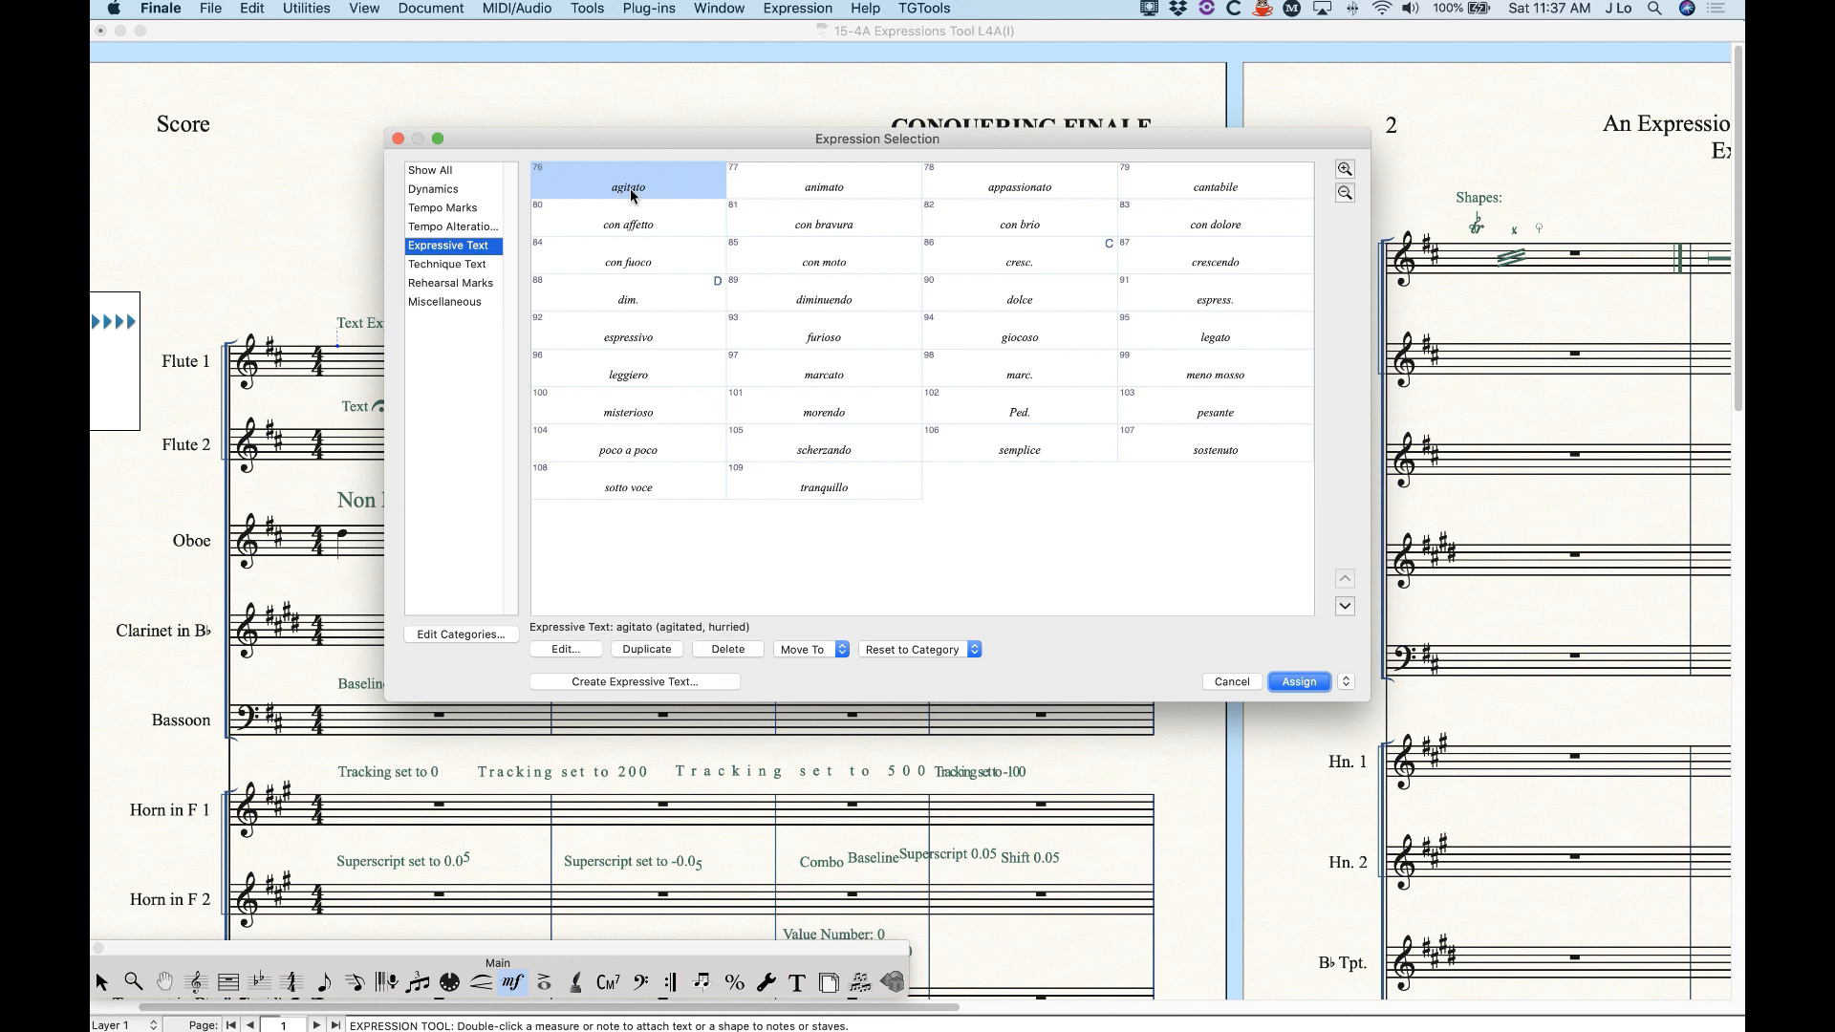
pyautogui.click(469, 266)
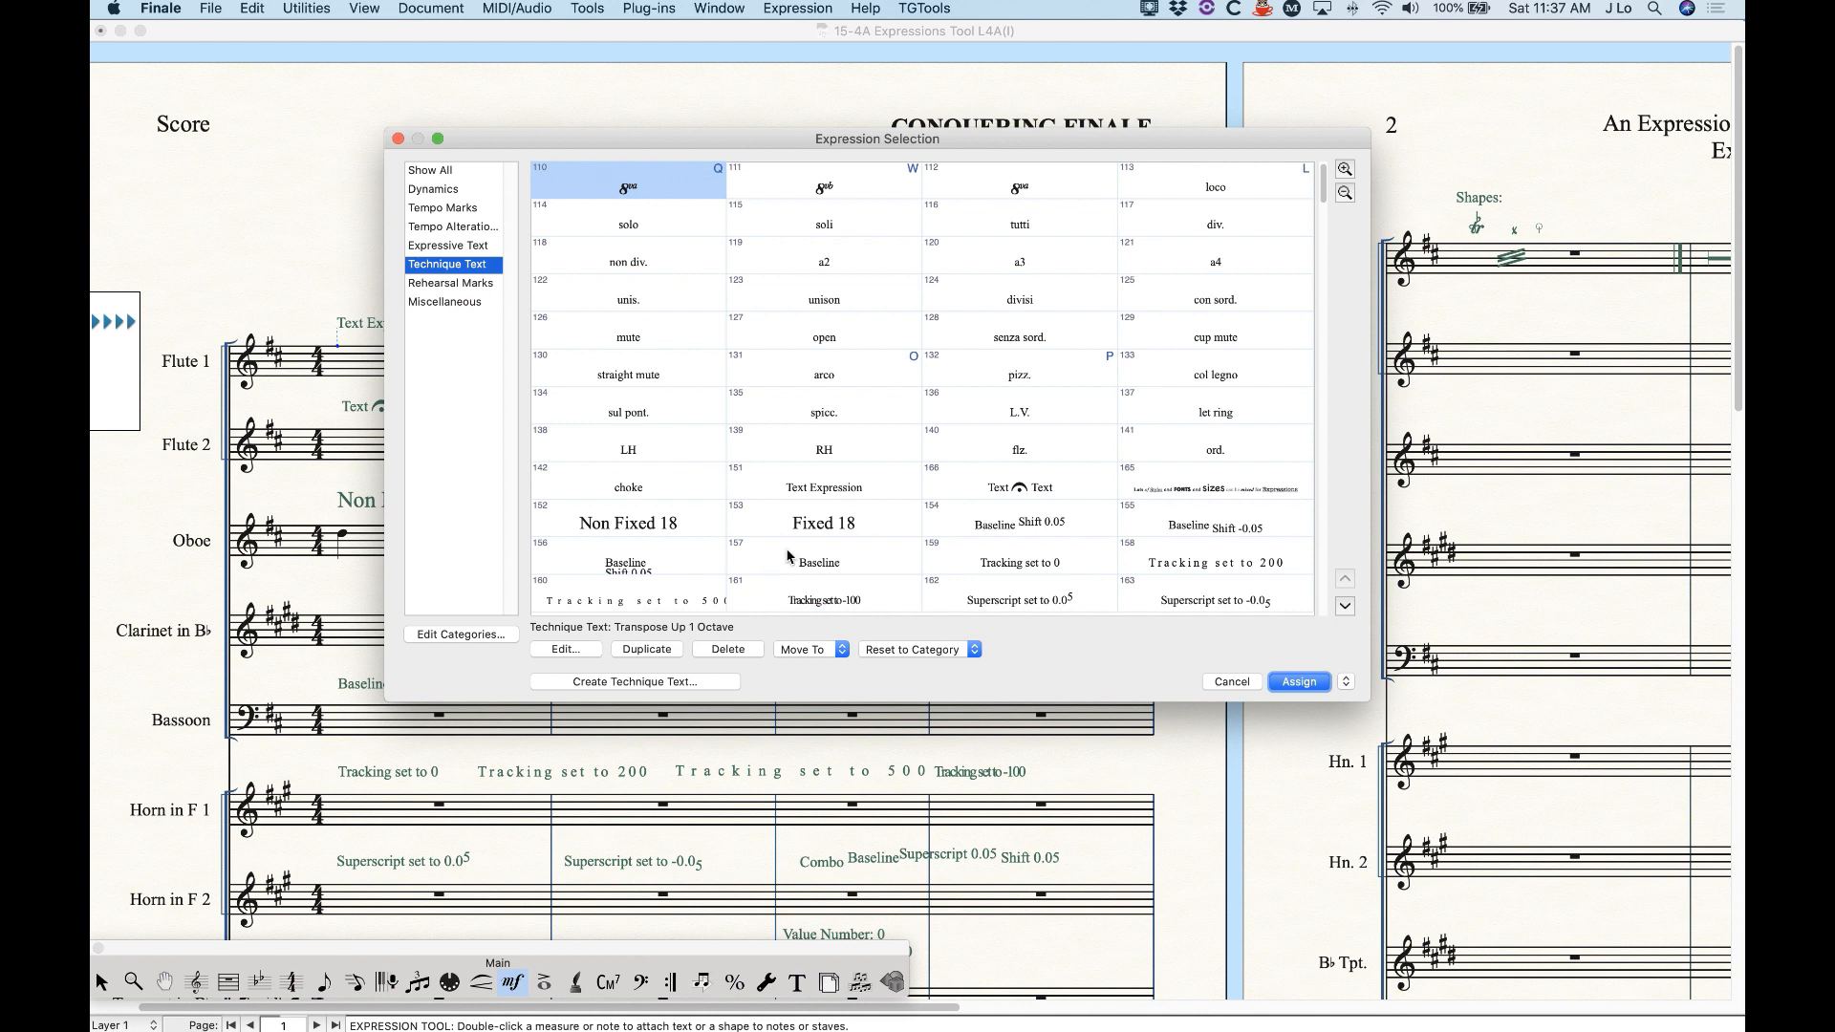
pyautogui.click(832, 493)
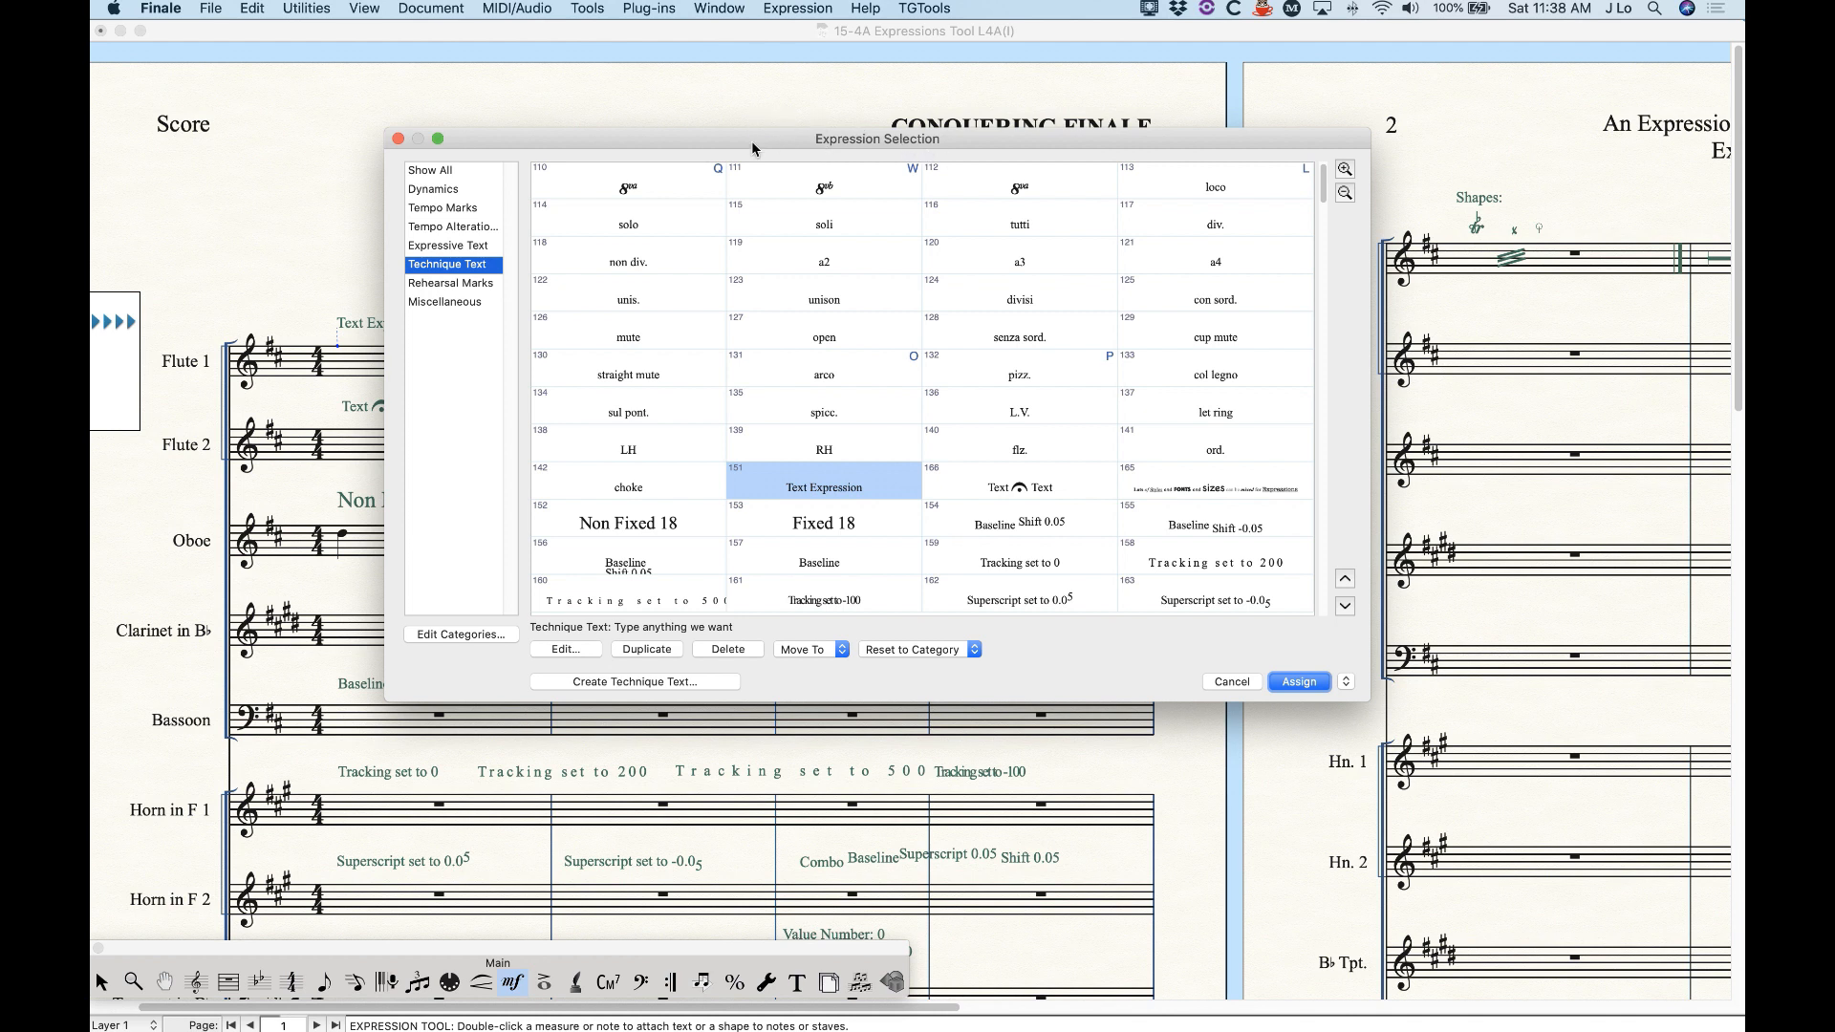
pyautogui.click(830, 385)
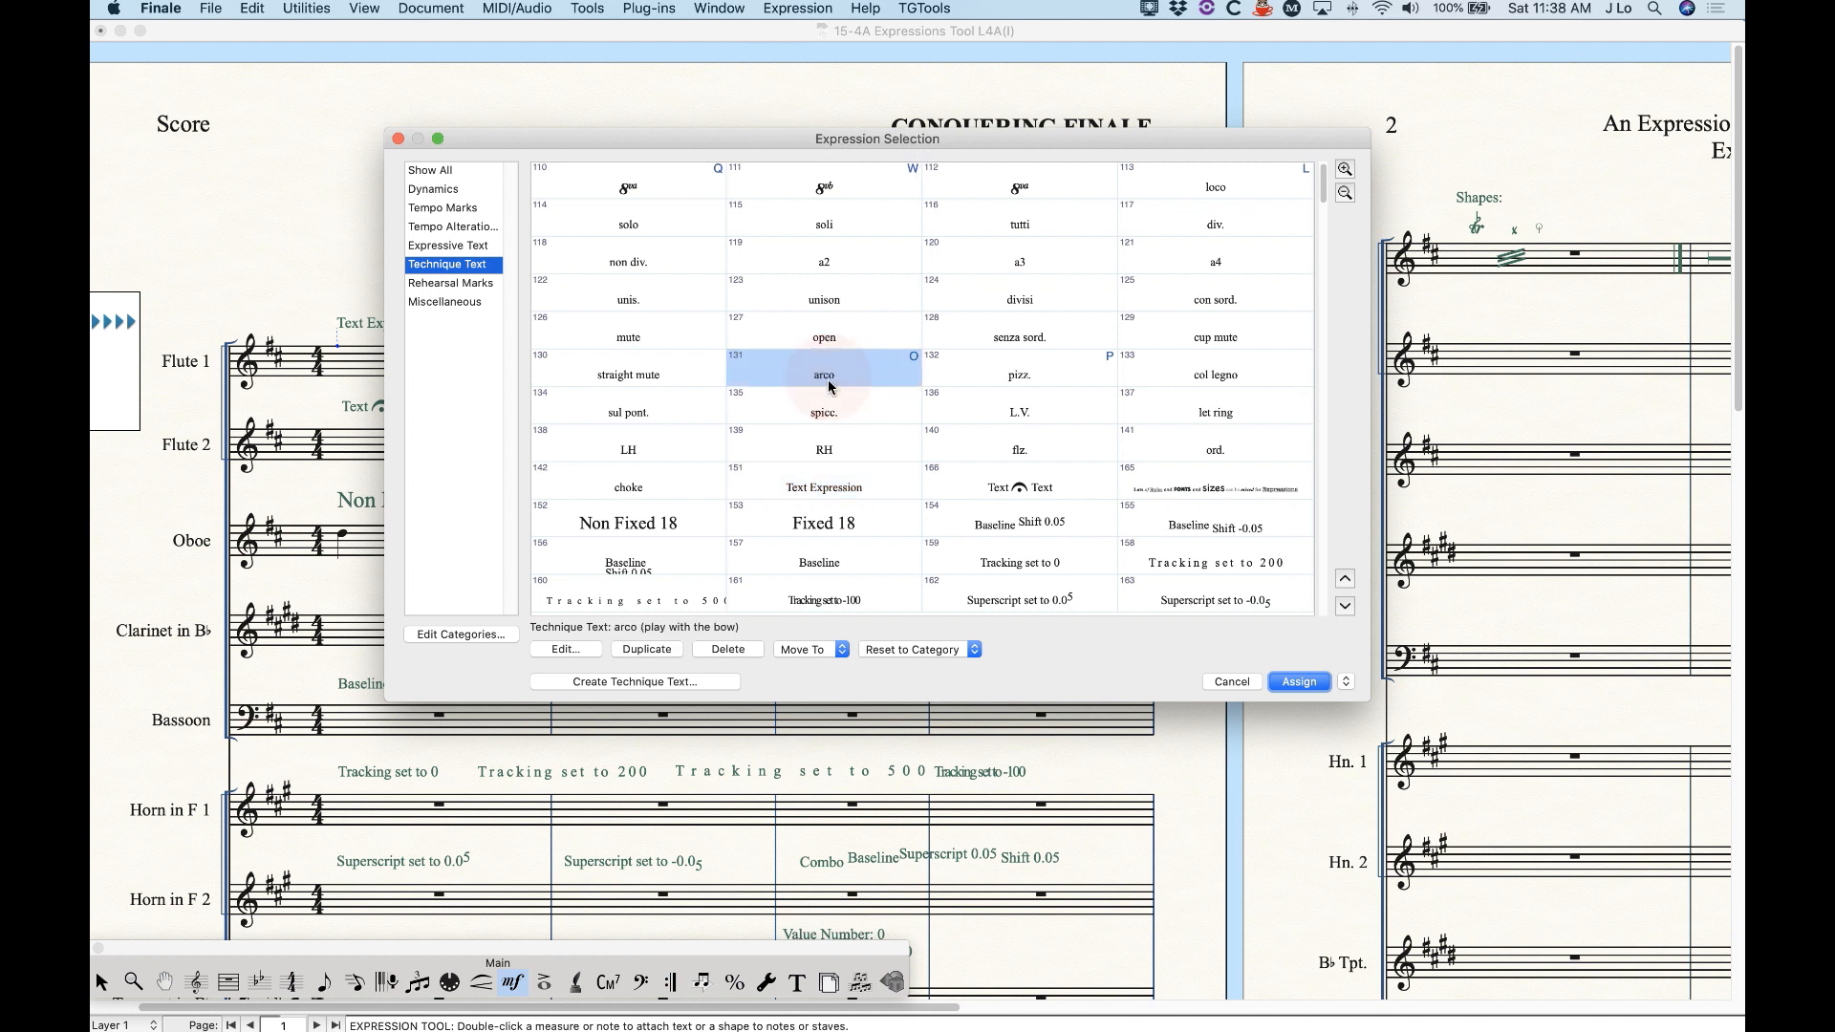
pyautogui.click(1023, 413)
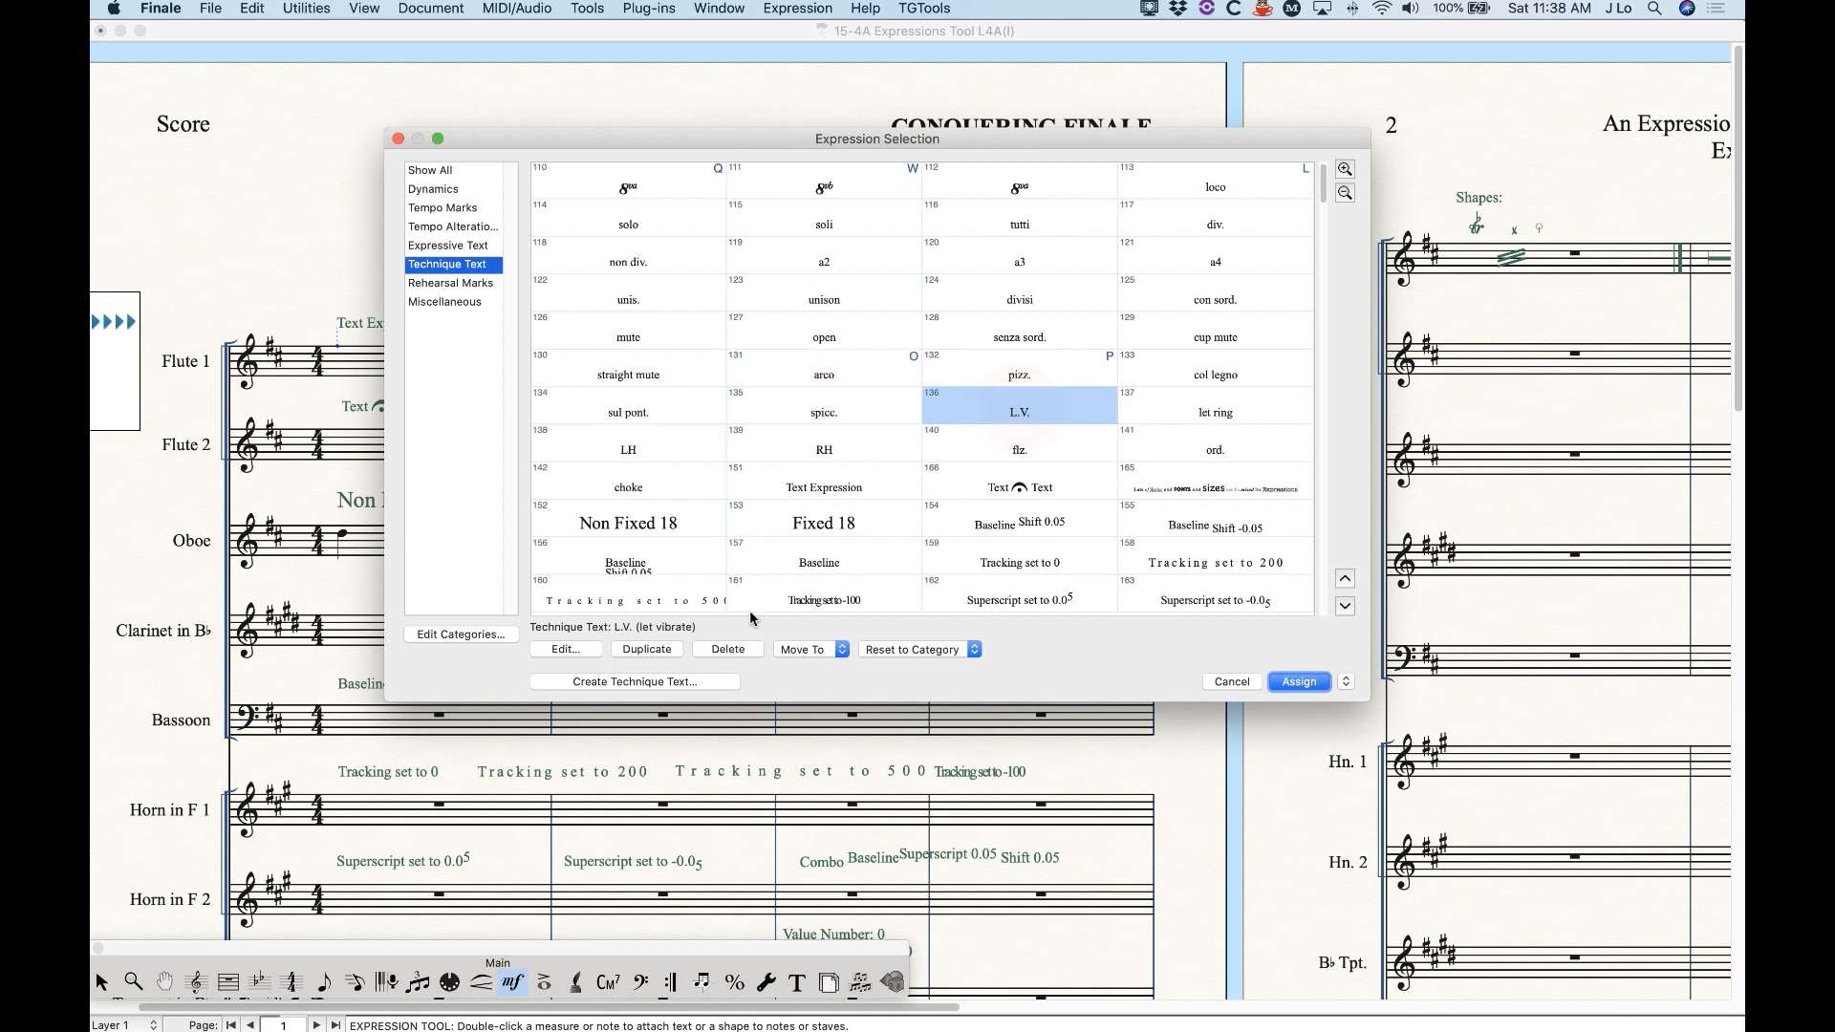
pyautogui.click(1197, 419)
pyautogui.click(592, 486)
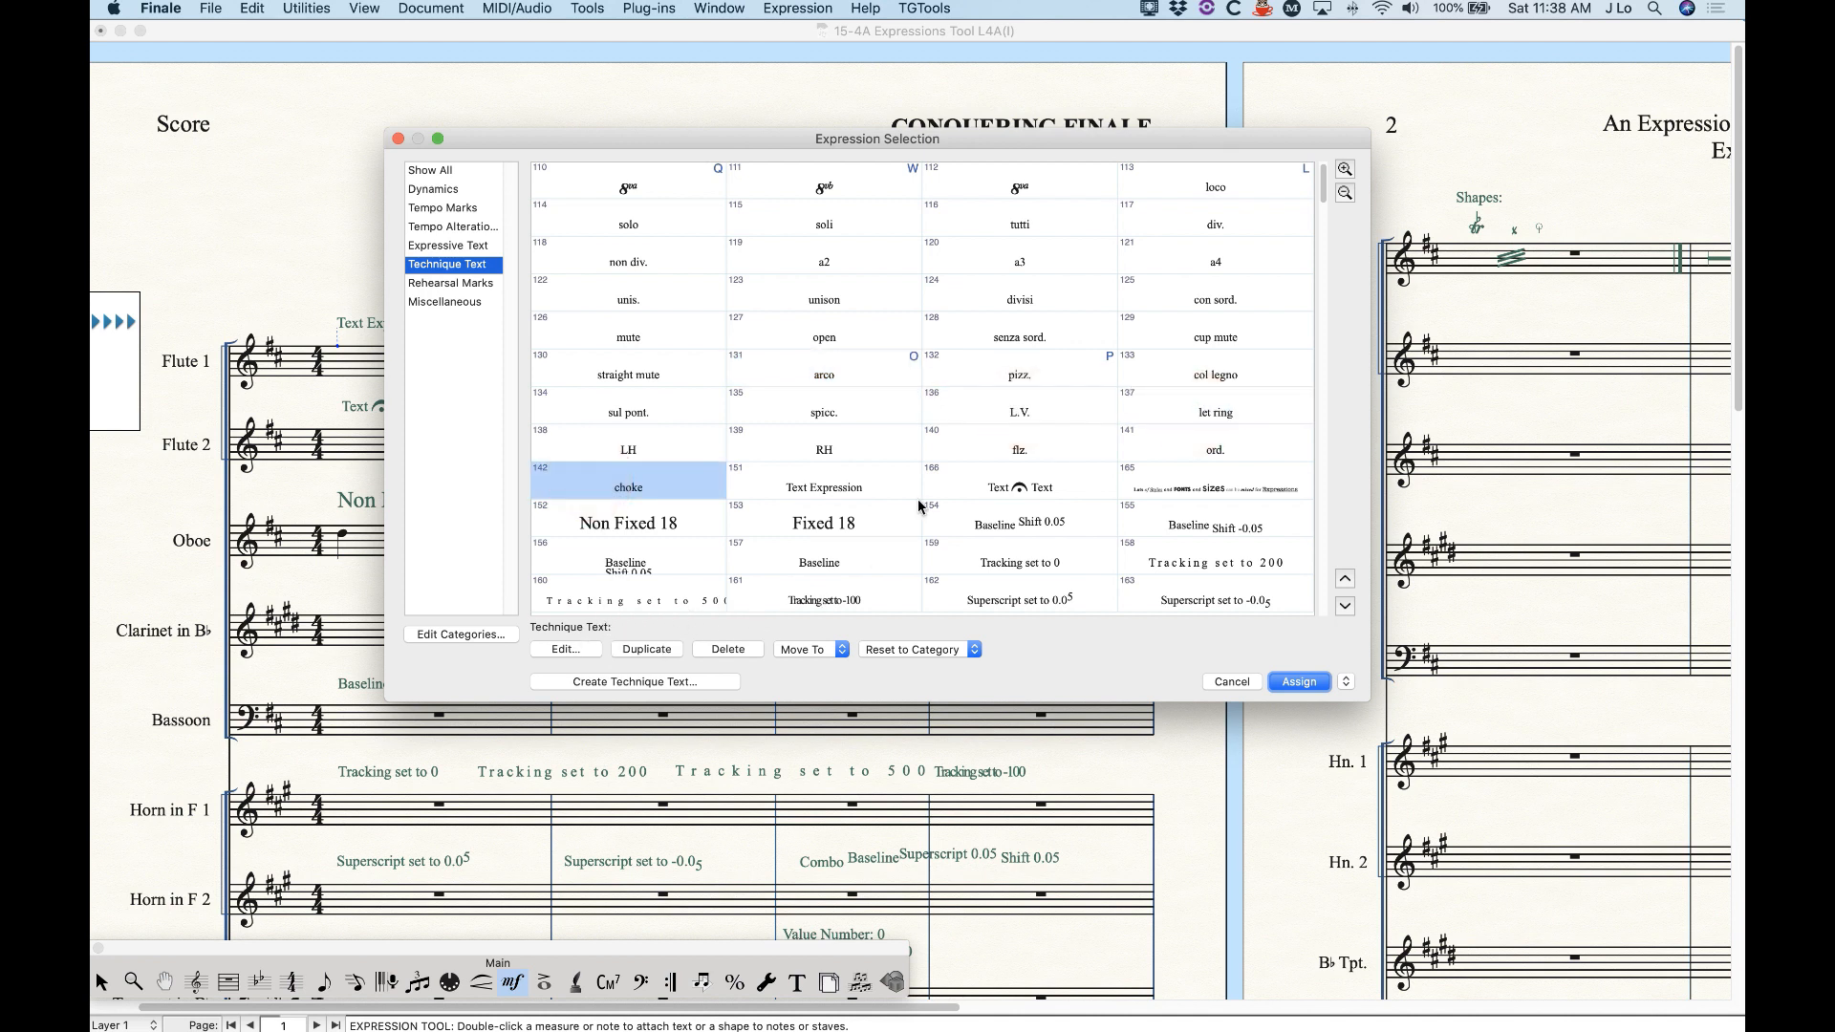
pyautogui.click(832, 494)
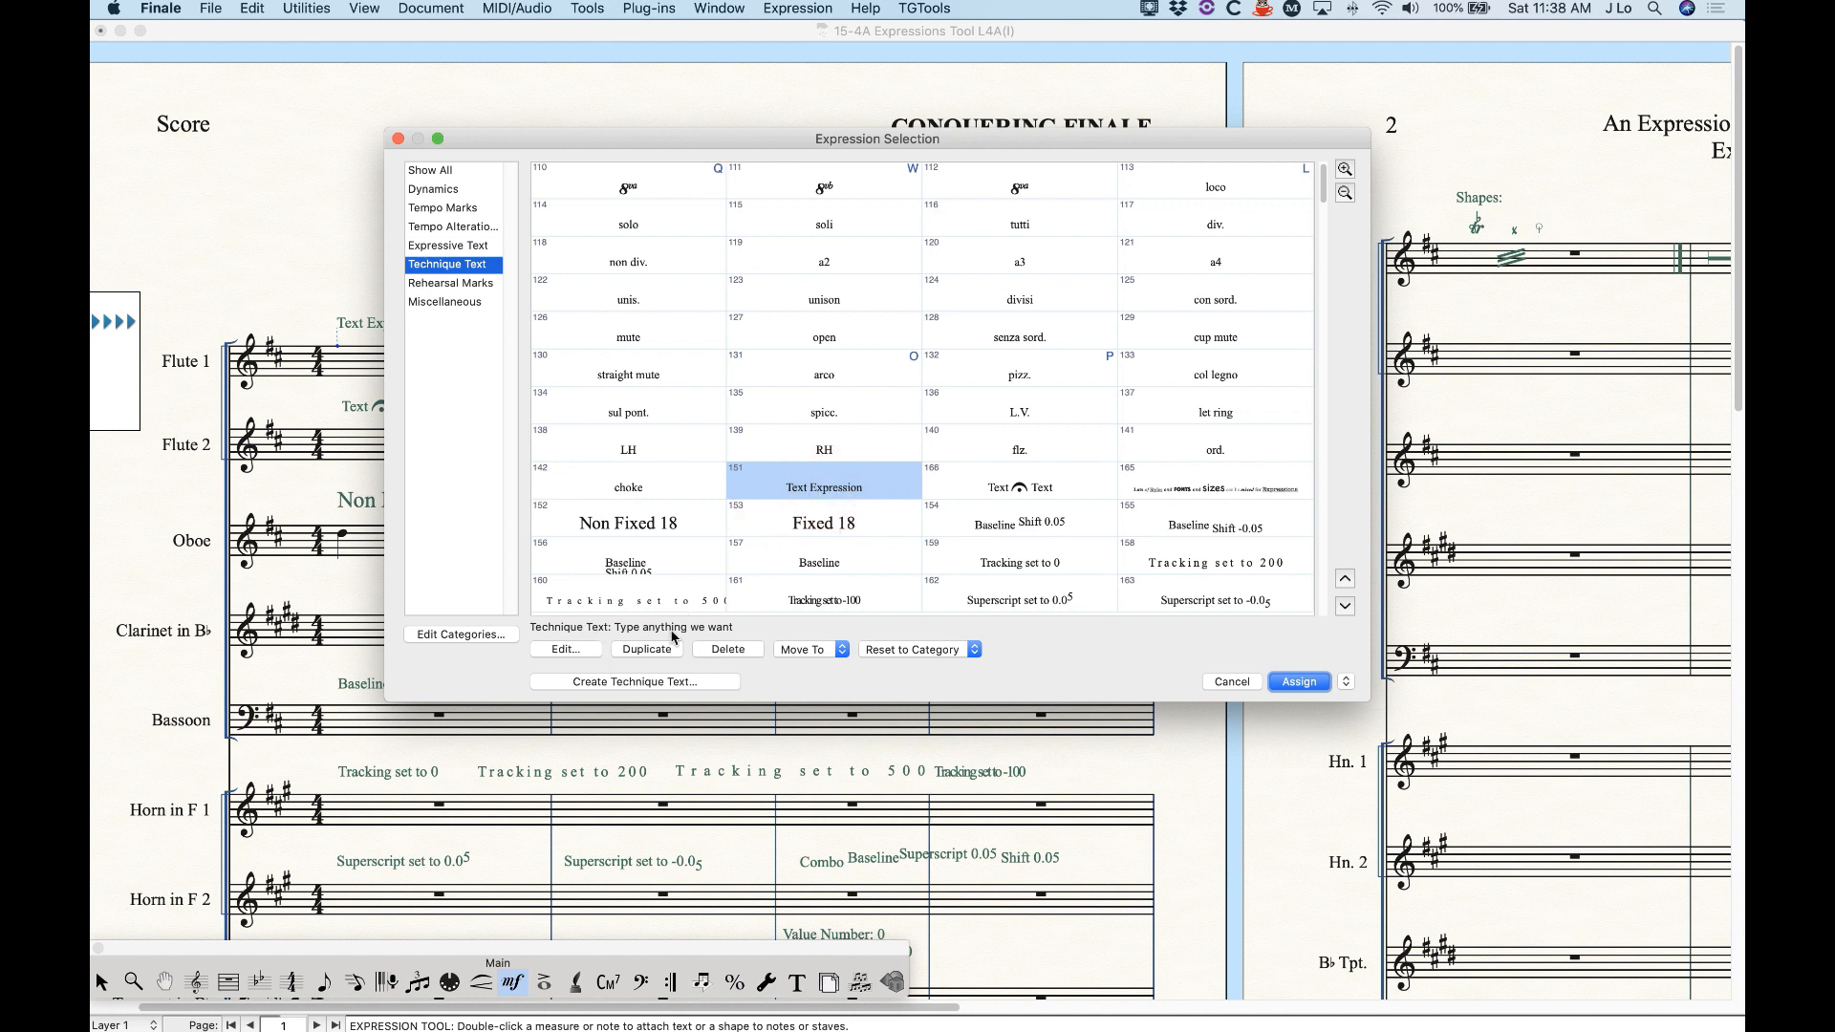
# - Reopen the "Text Expression" definition, clear its description and place the cursor in the expression's text
pyautogui.click(566, 649)
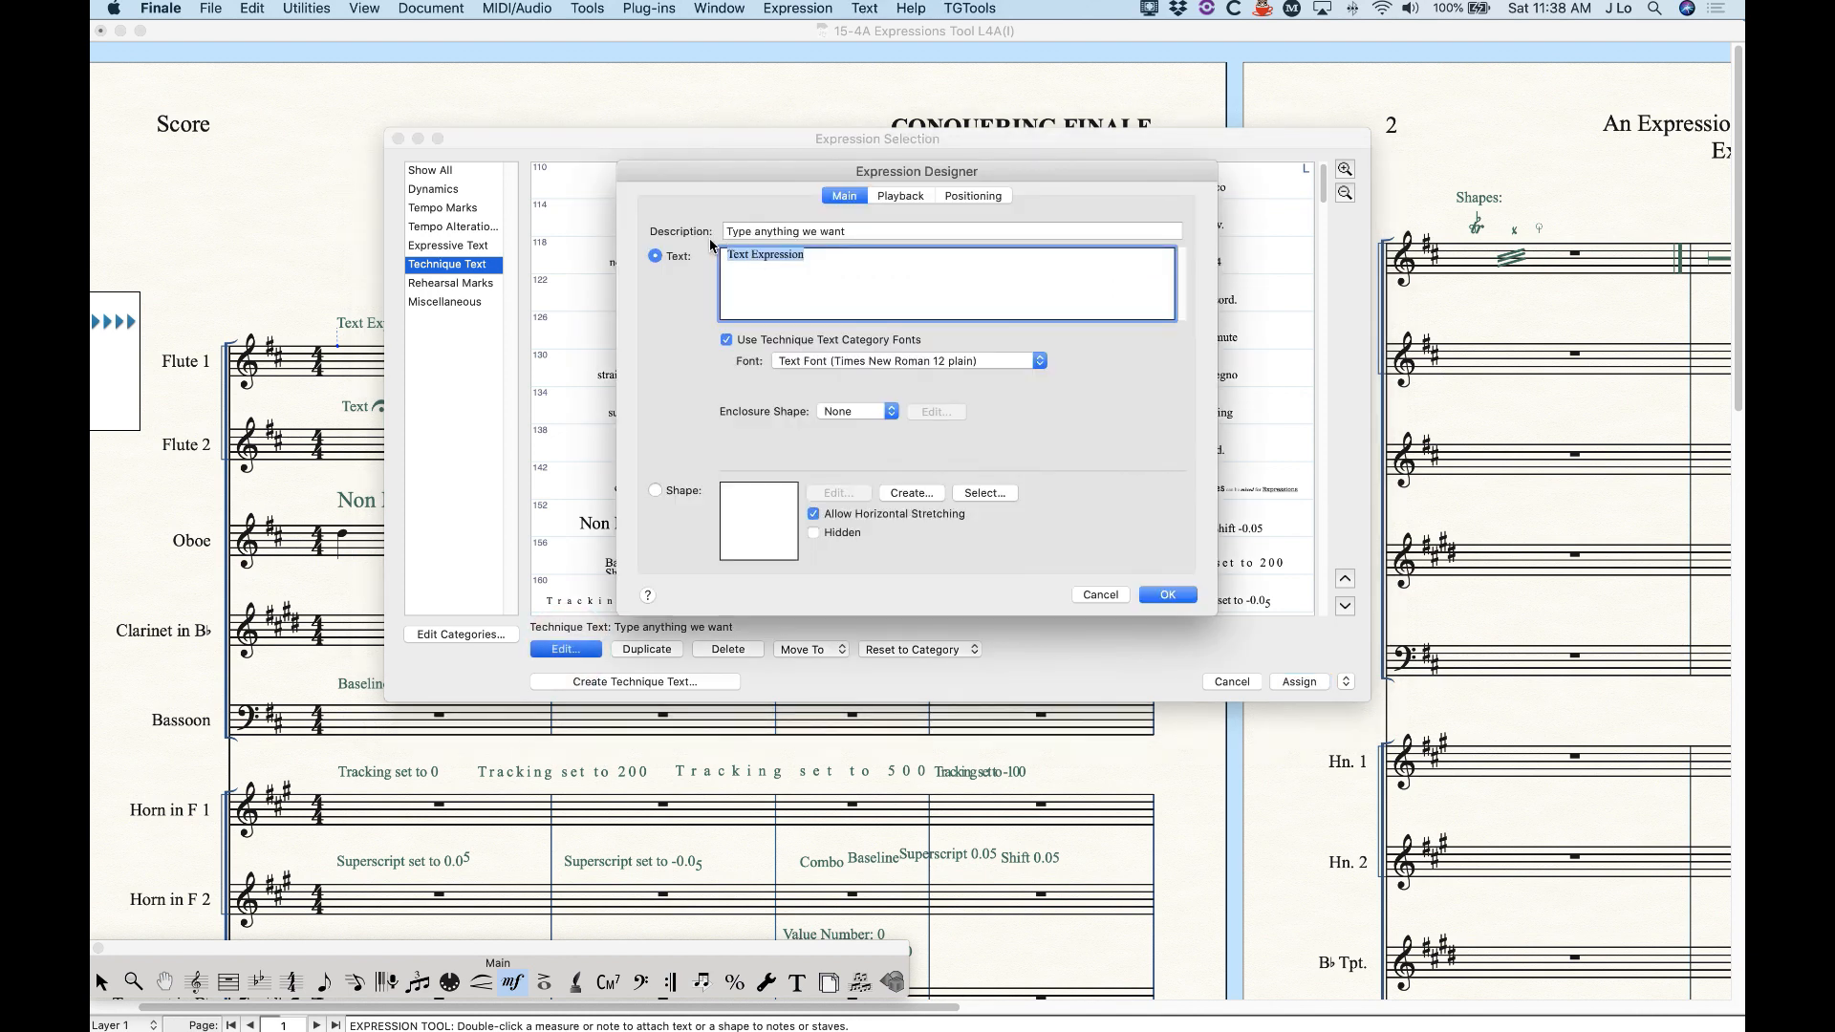
pyautogui.click(875, 233)
pyautogui.moveTo(875, 232); pyautogui.dragTo(647, 223)
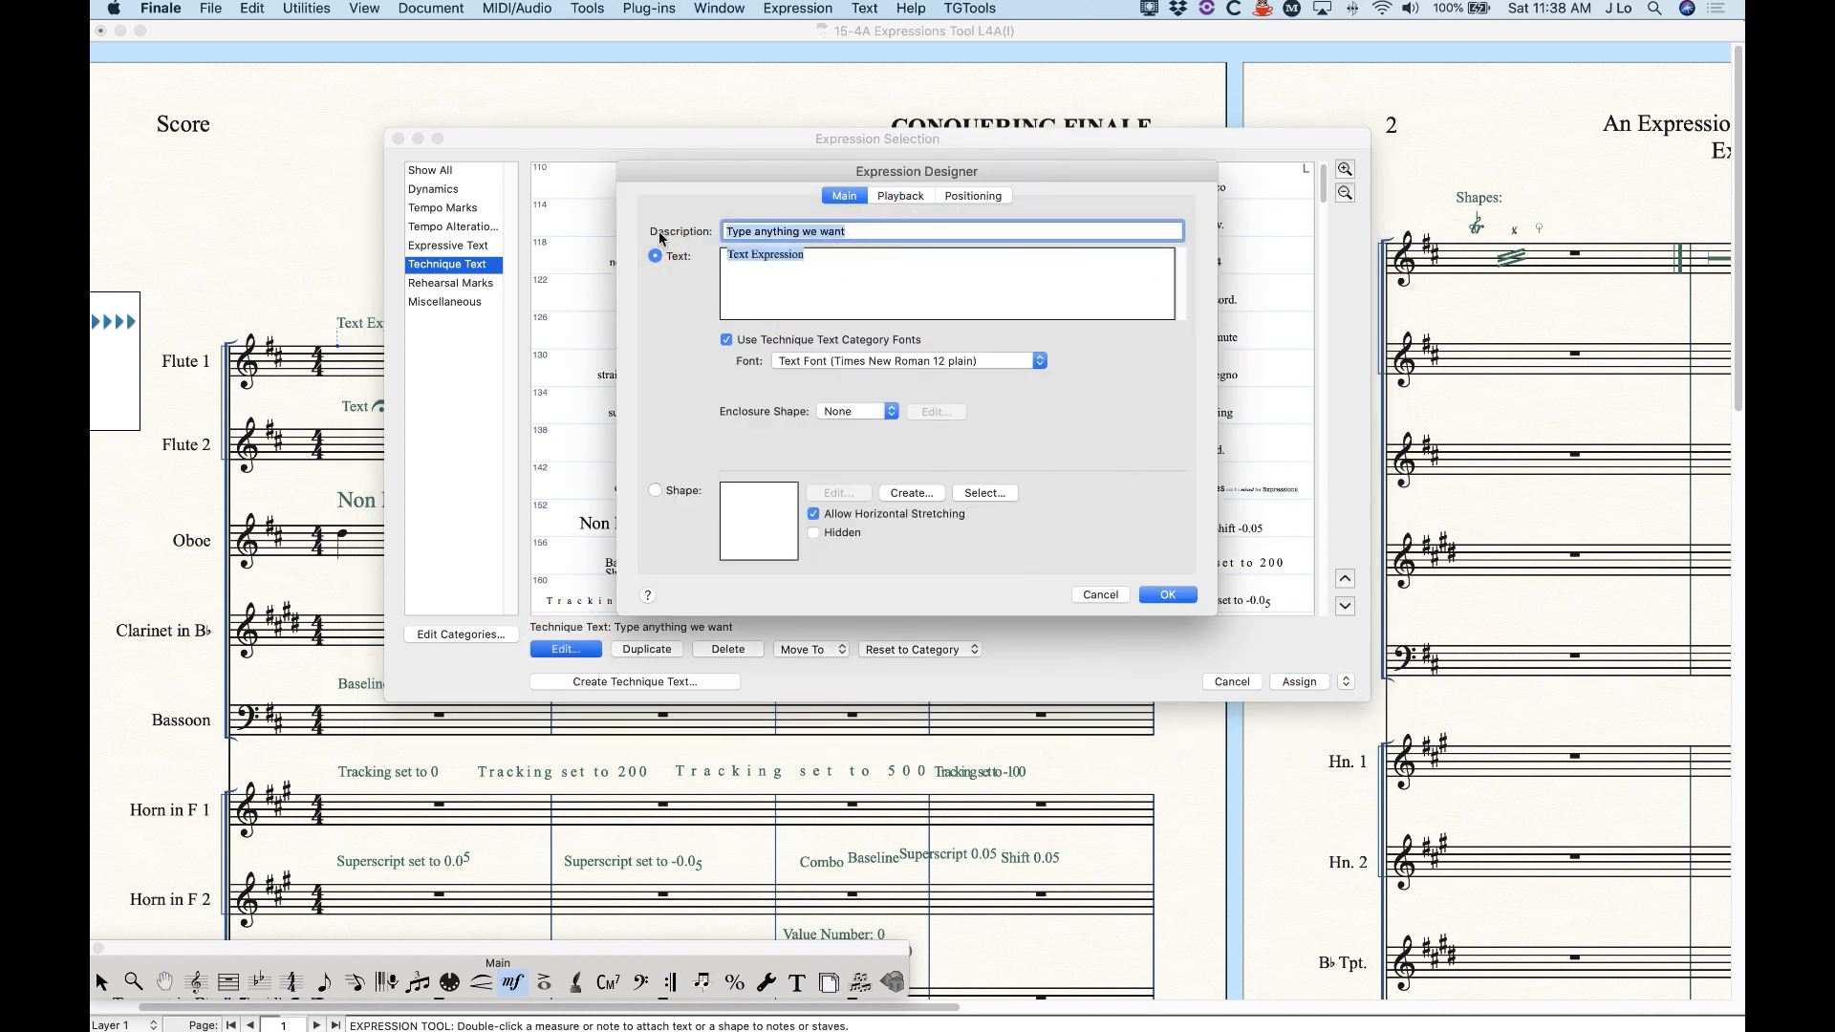
pyautogui.press('BackSpace')
pyautogui.click(849, 285)
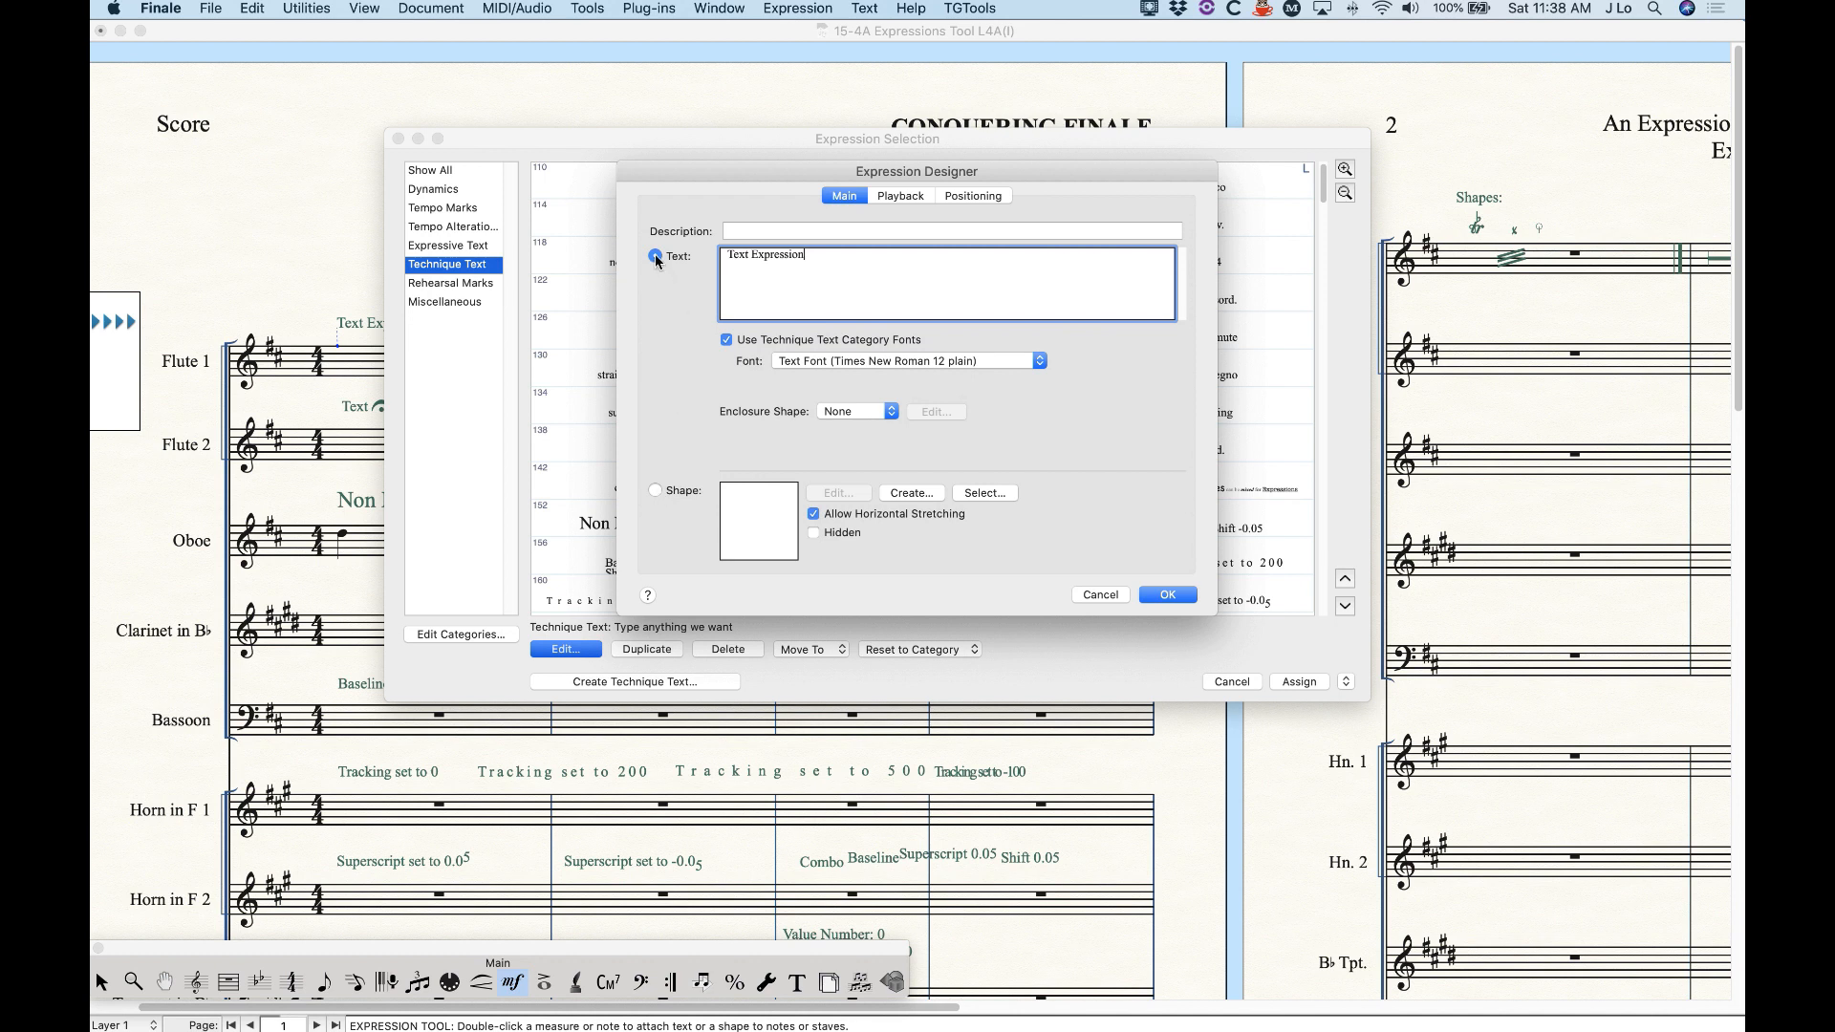
# - Extend the expression's text with "Type anything you want" and a second line "More line", keeping the Text type, and save the definition
pyautogui.click(655, 490)
pyautogui.click(655, 256)
pyautogui.click(888, 275)
pyautogui.write('Type anything you want')
pyautogui.press('Return')
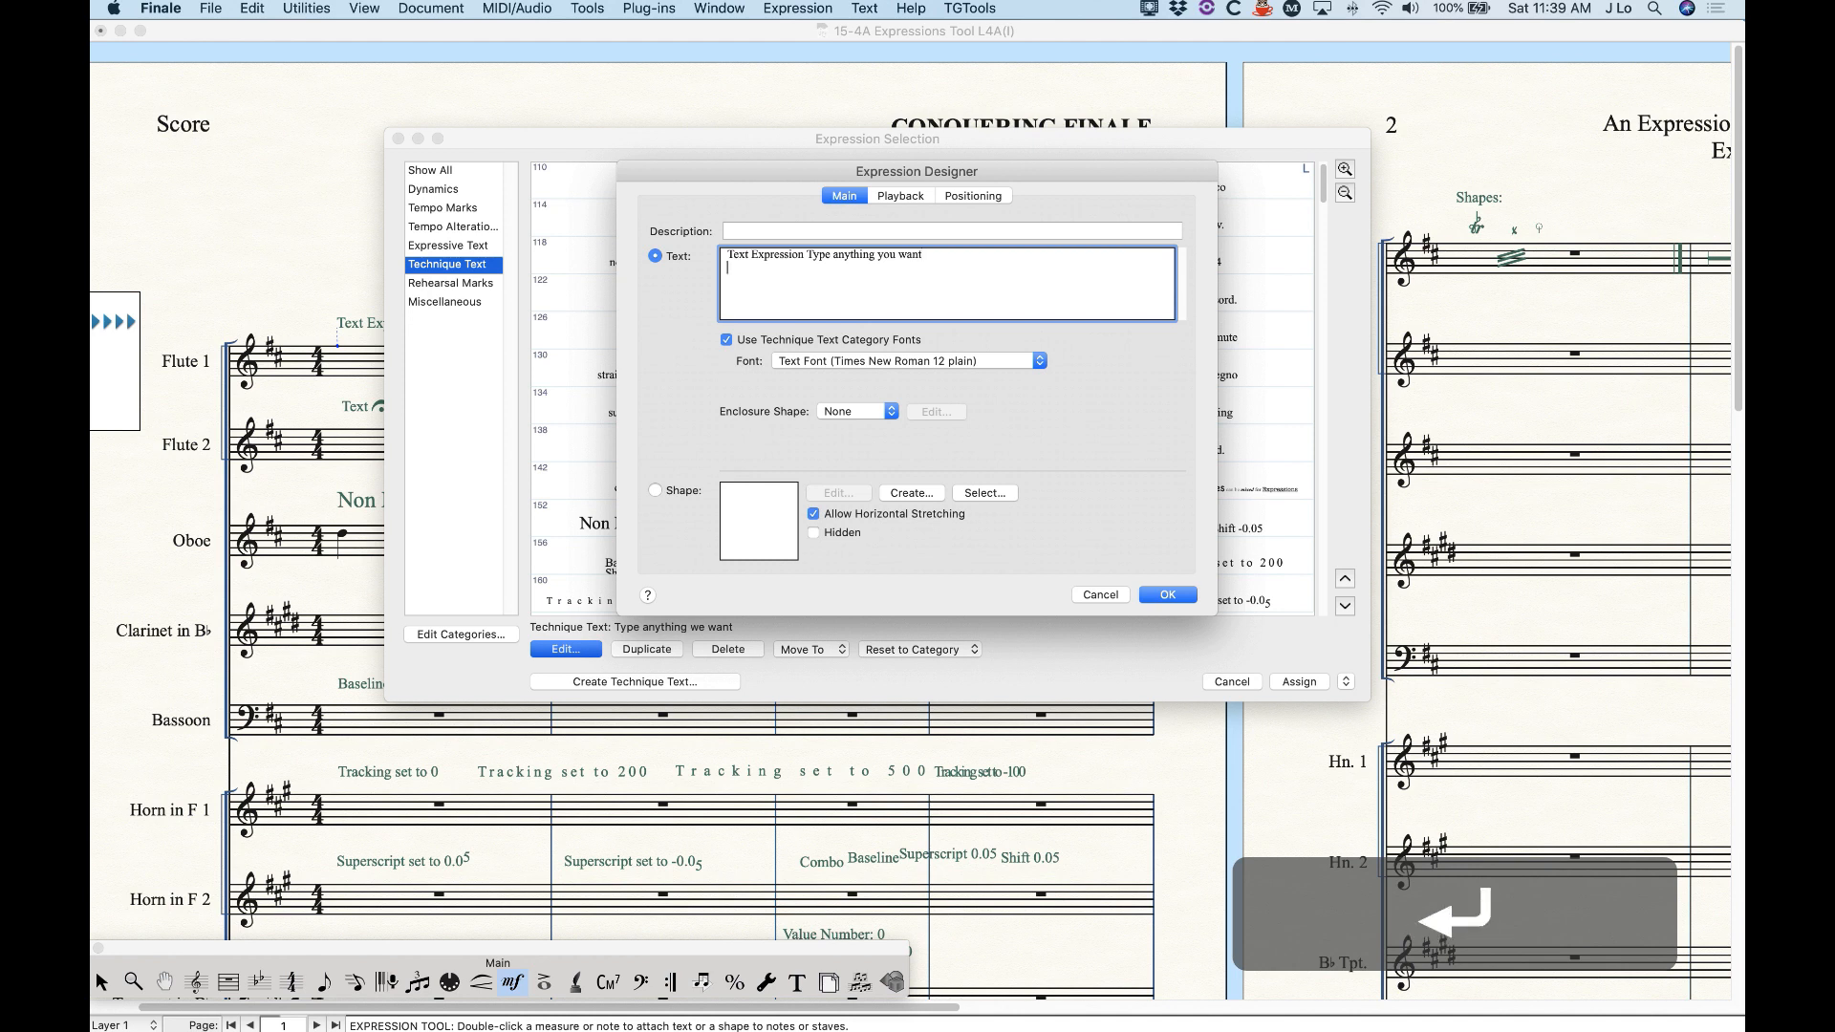
pyautogui.write('More line')
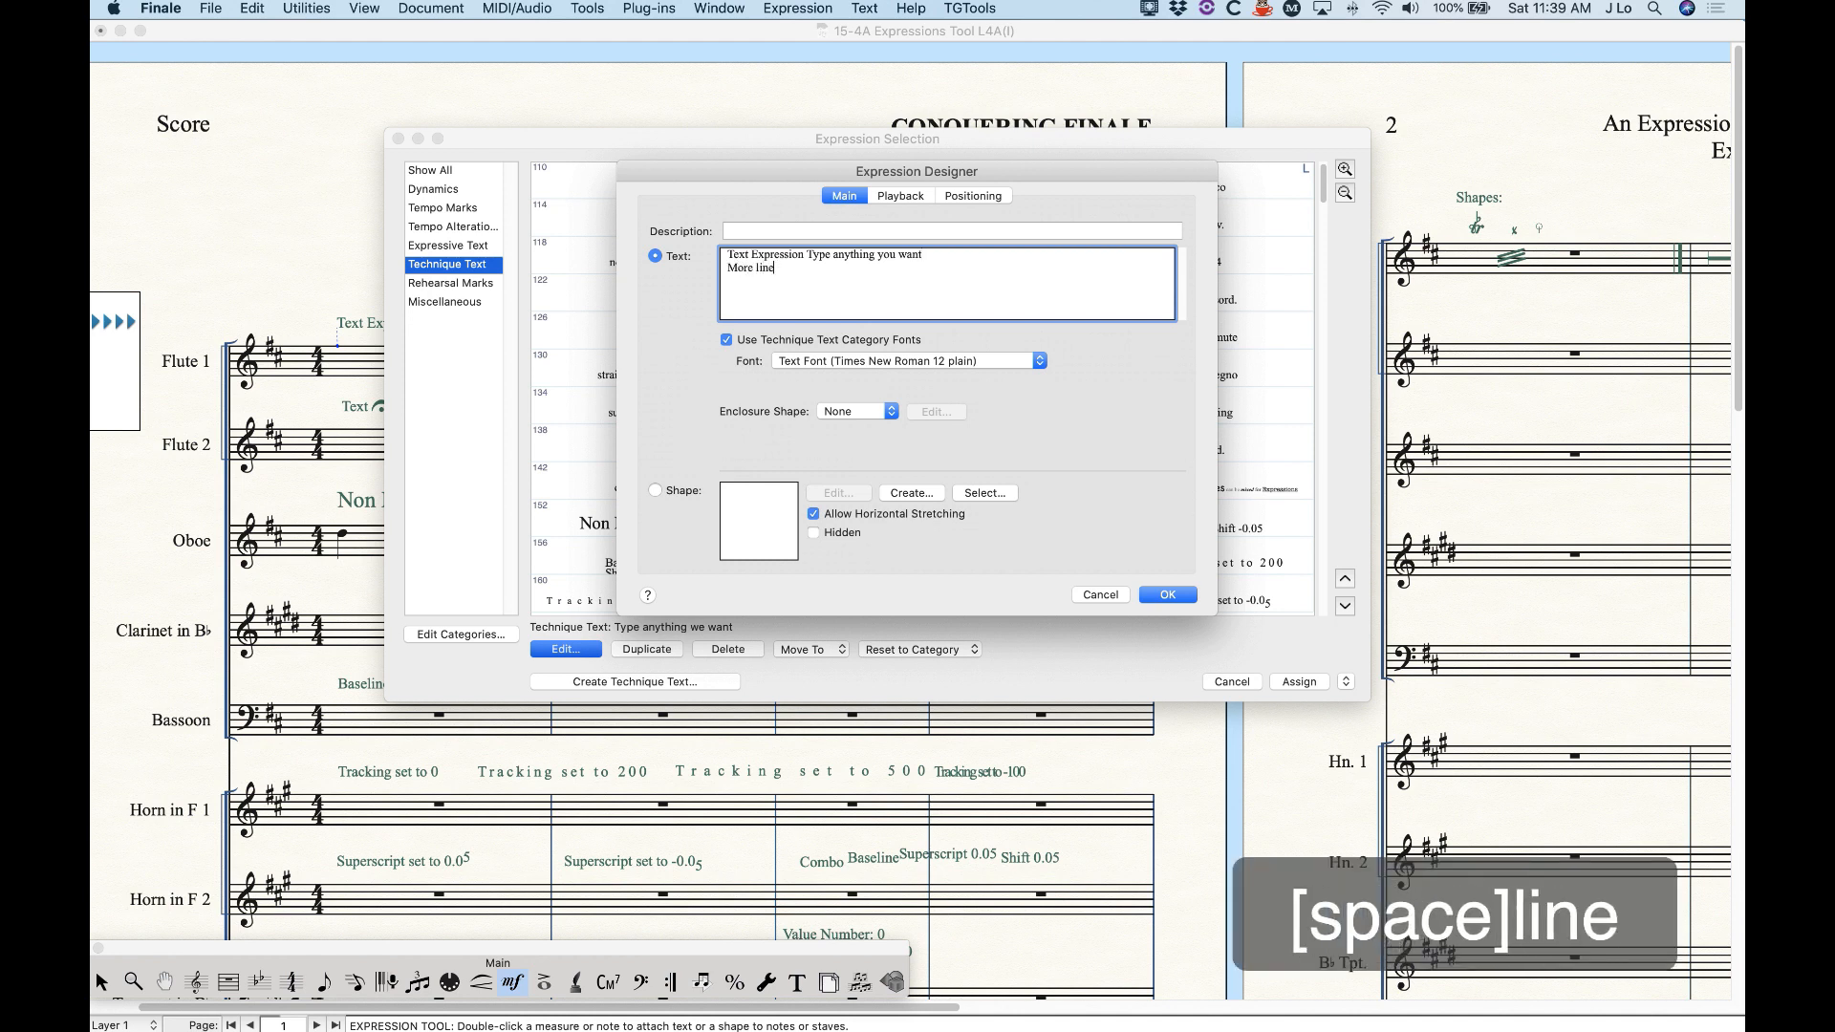
pyautogui.click(1167, 594)
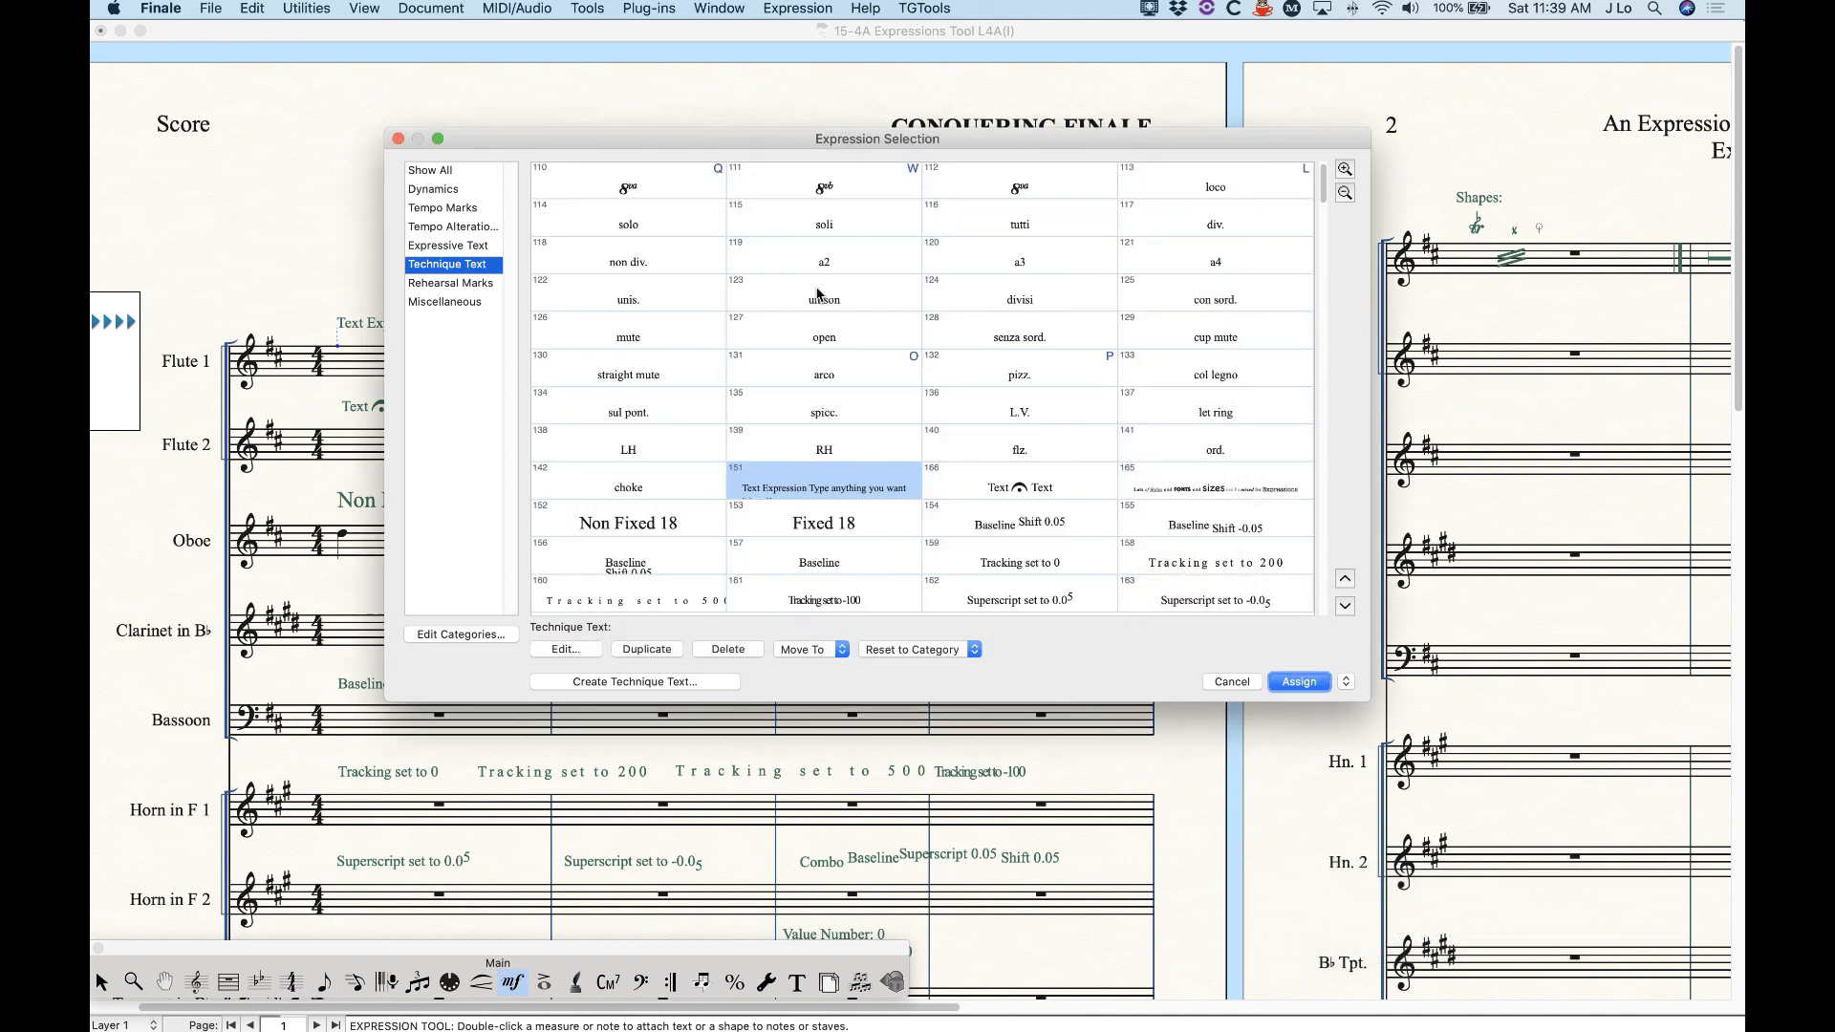
# - Assign the edited expression to the score and move it up and to the left, above the start of the Flute 1 staff
pyautogui.click(1297, 682)
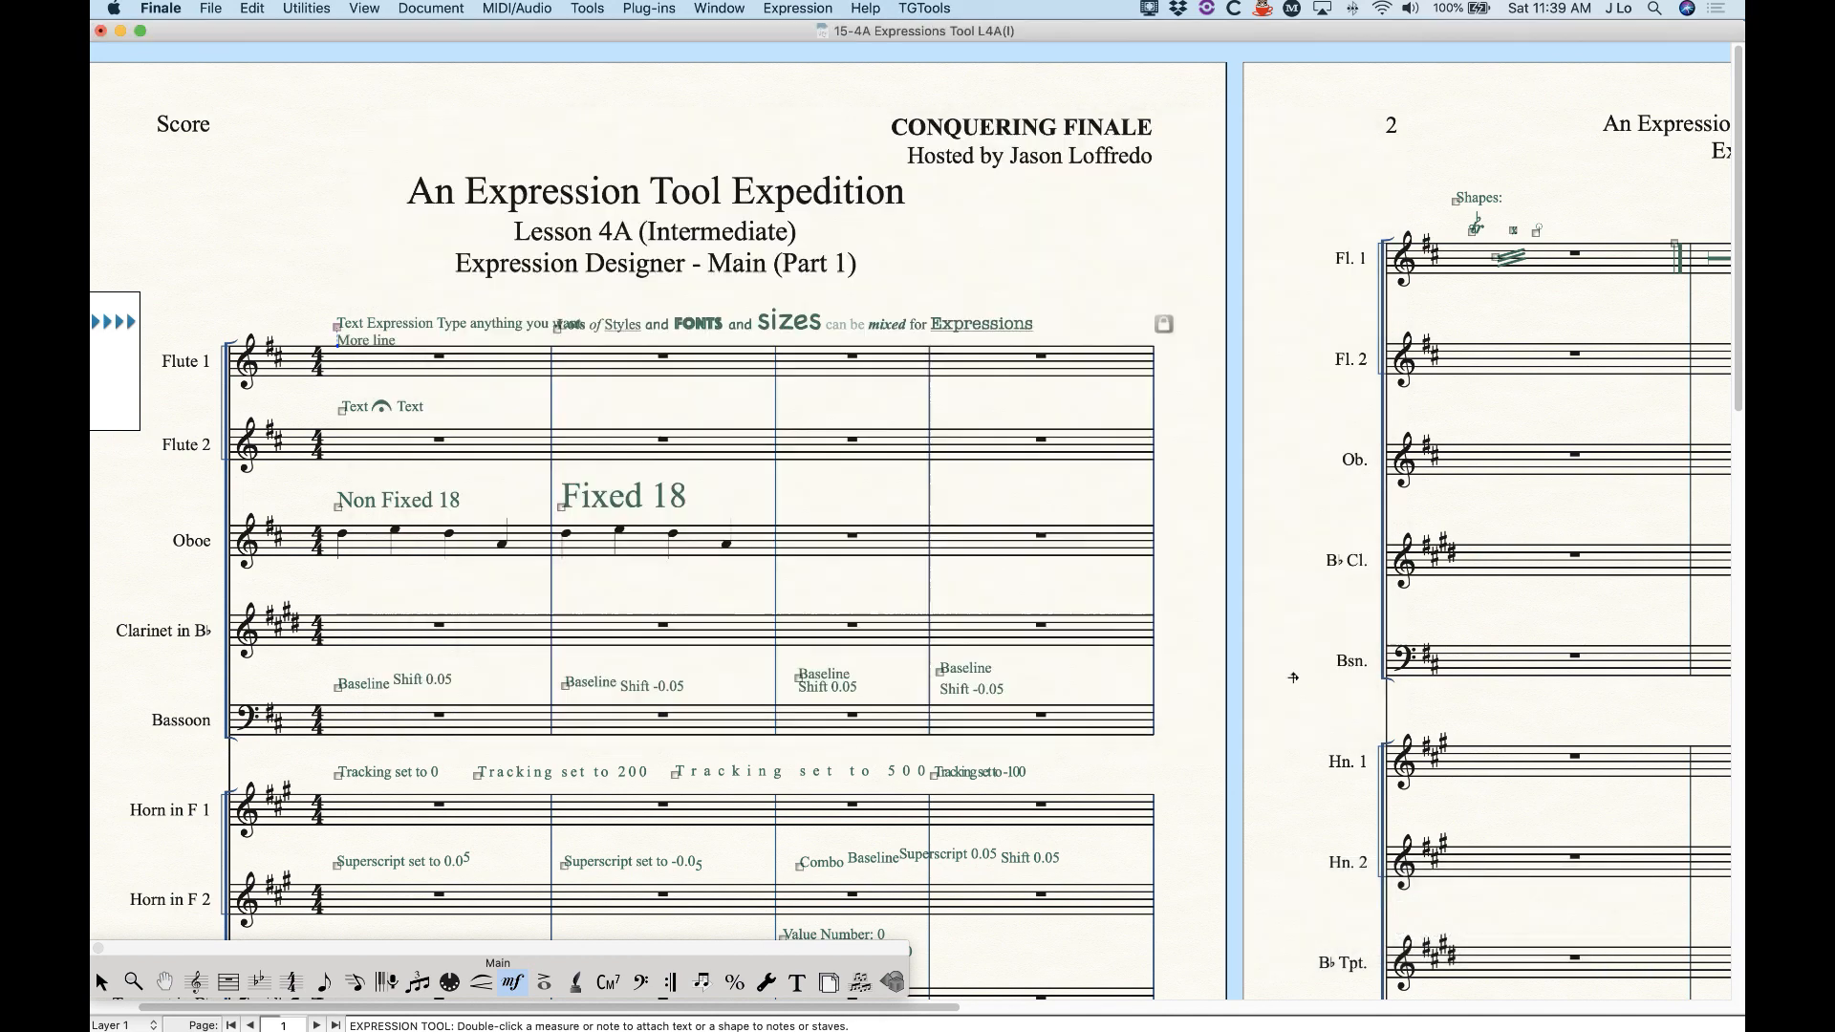
pyautogui.moveTo(336, 326)
pyautogui.mouseDown()
pyautogui.moveTo(342, 310)
pyautogui.moveTo(310, 306)
pyautogui.mouseUp()
# - Reopen the expression's definition and delete the added words and second line, leaving only "Text Expression"
pyautogui.doubleClick(310, 304)
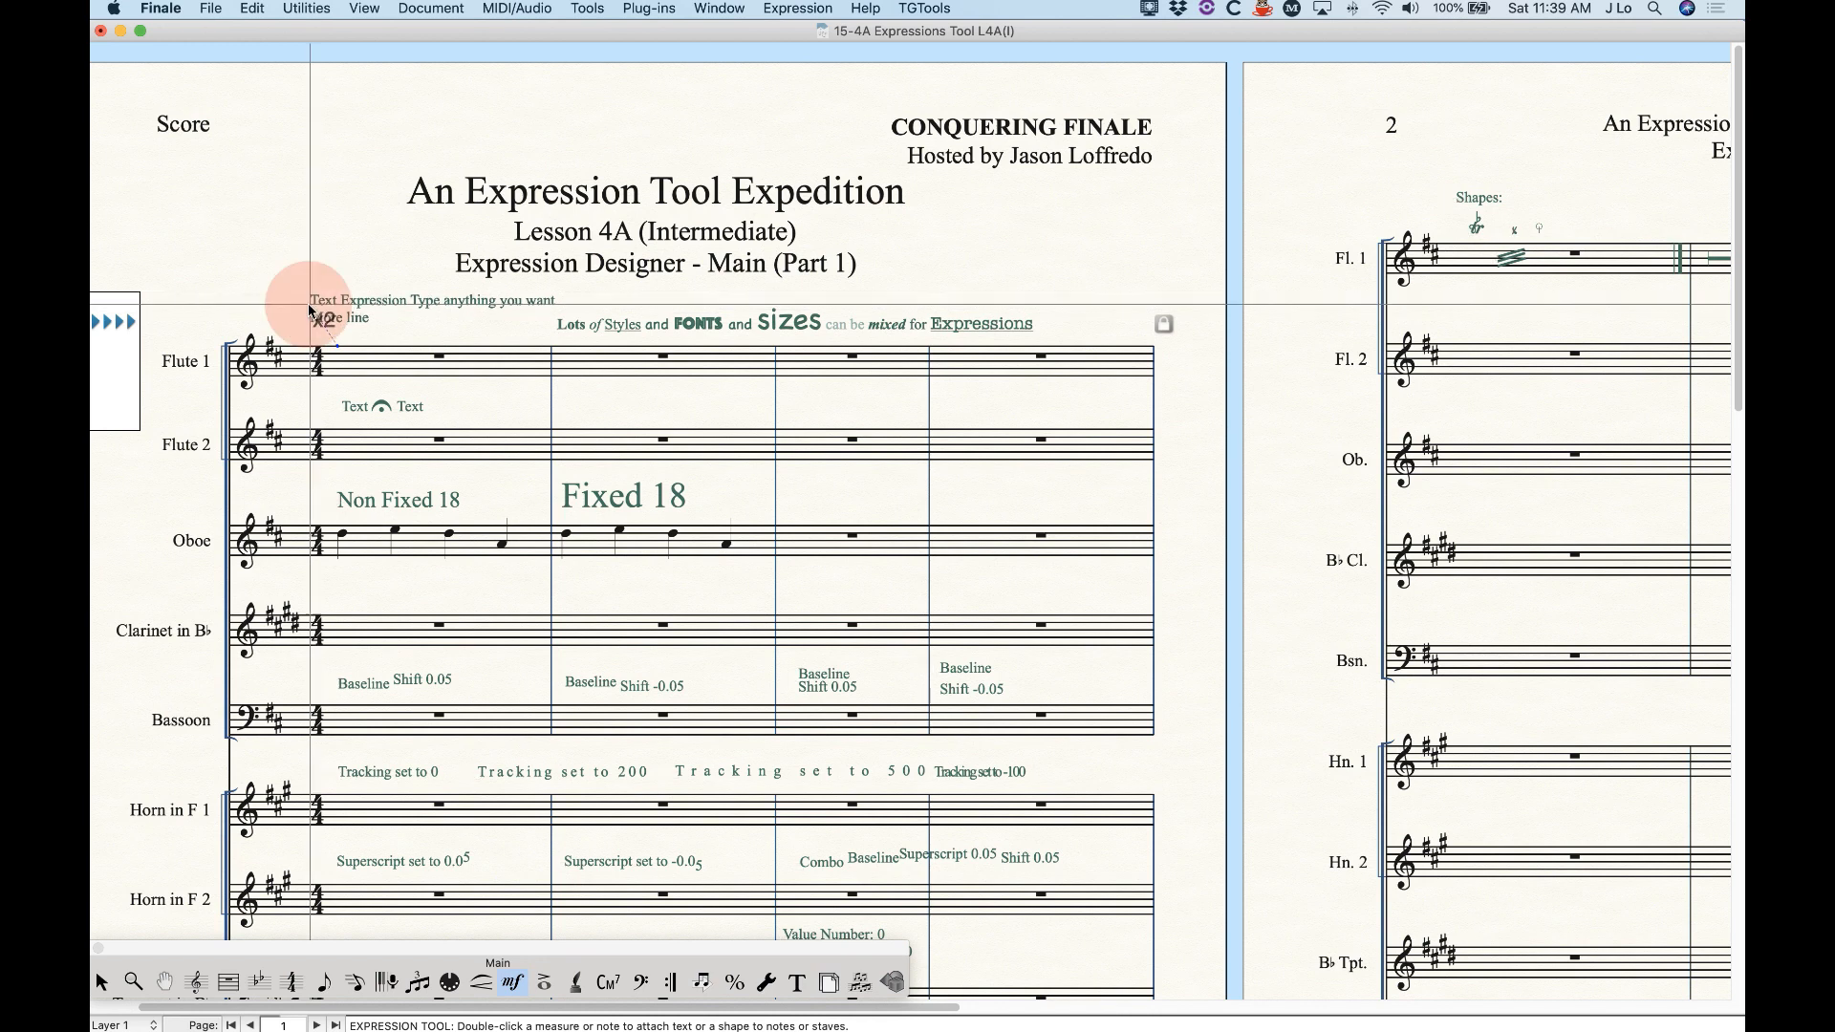
pyautogui.click(562, 653)
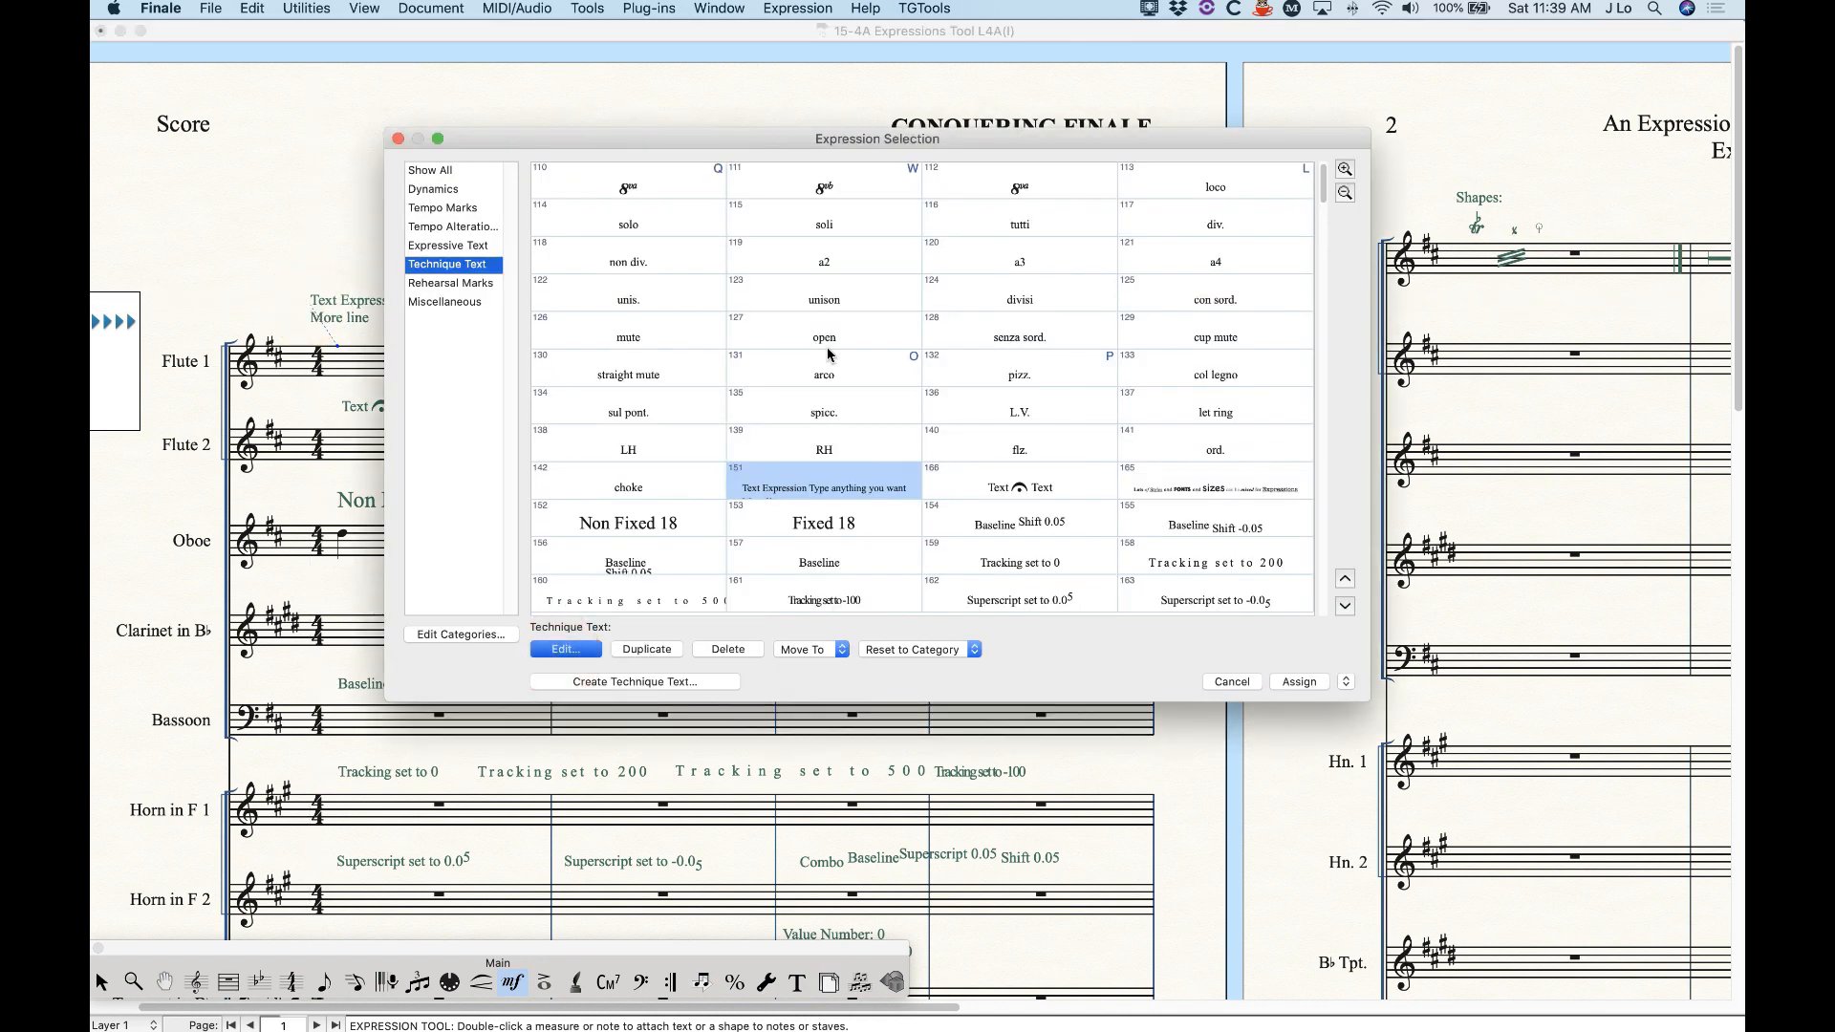
pyautogui.click(832, 286)
pyautogui.moveTo(810, 278)
pyautogui.mouseDown()
pyautogui.moveTo(745, 261)
pyautogui.moveTo(841, 258)
pyautogui.moveTo(806, 258)
pyautogui.mouseUp()
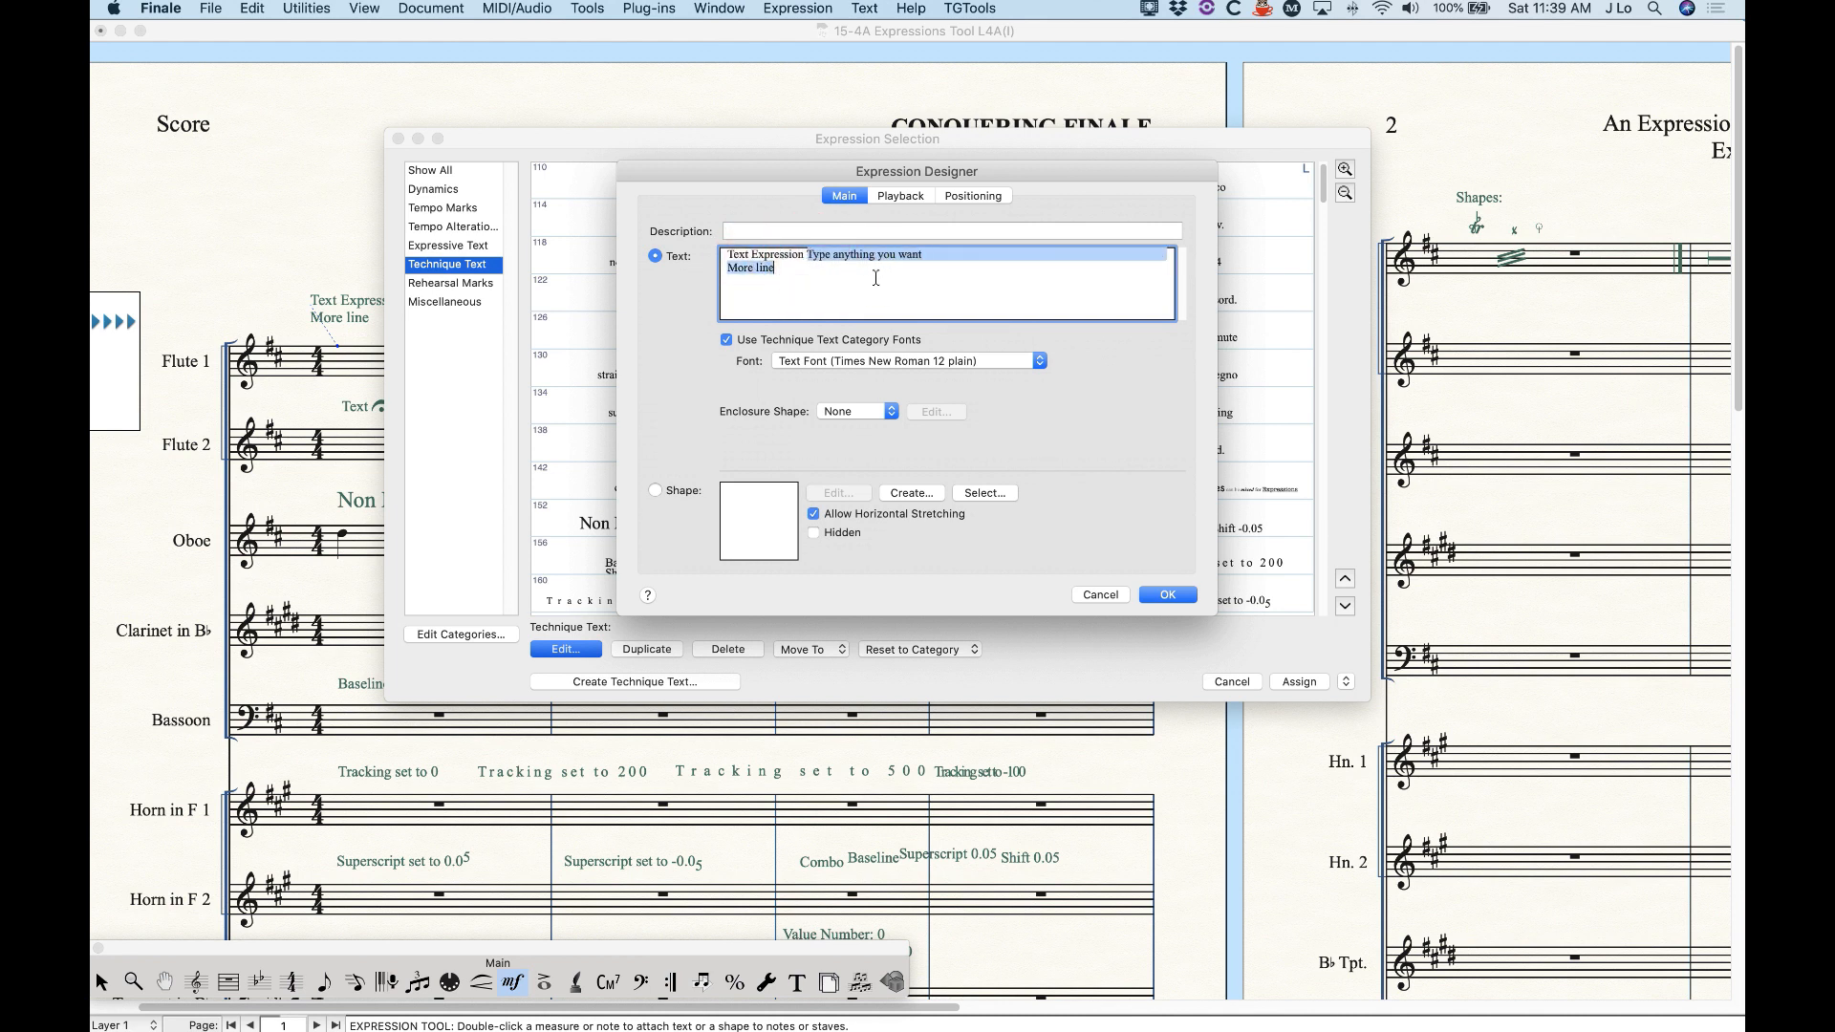
pyautogui.press('BackSpace')
pyautogui.press('BackSpace')
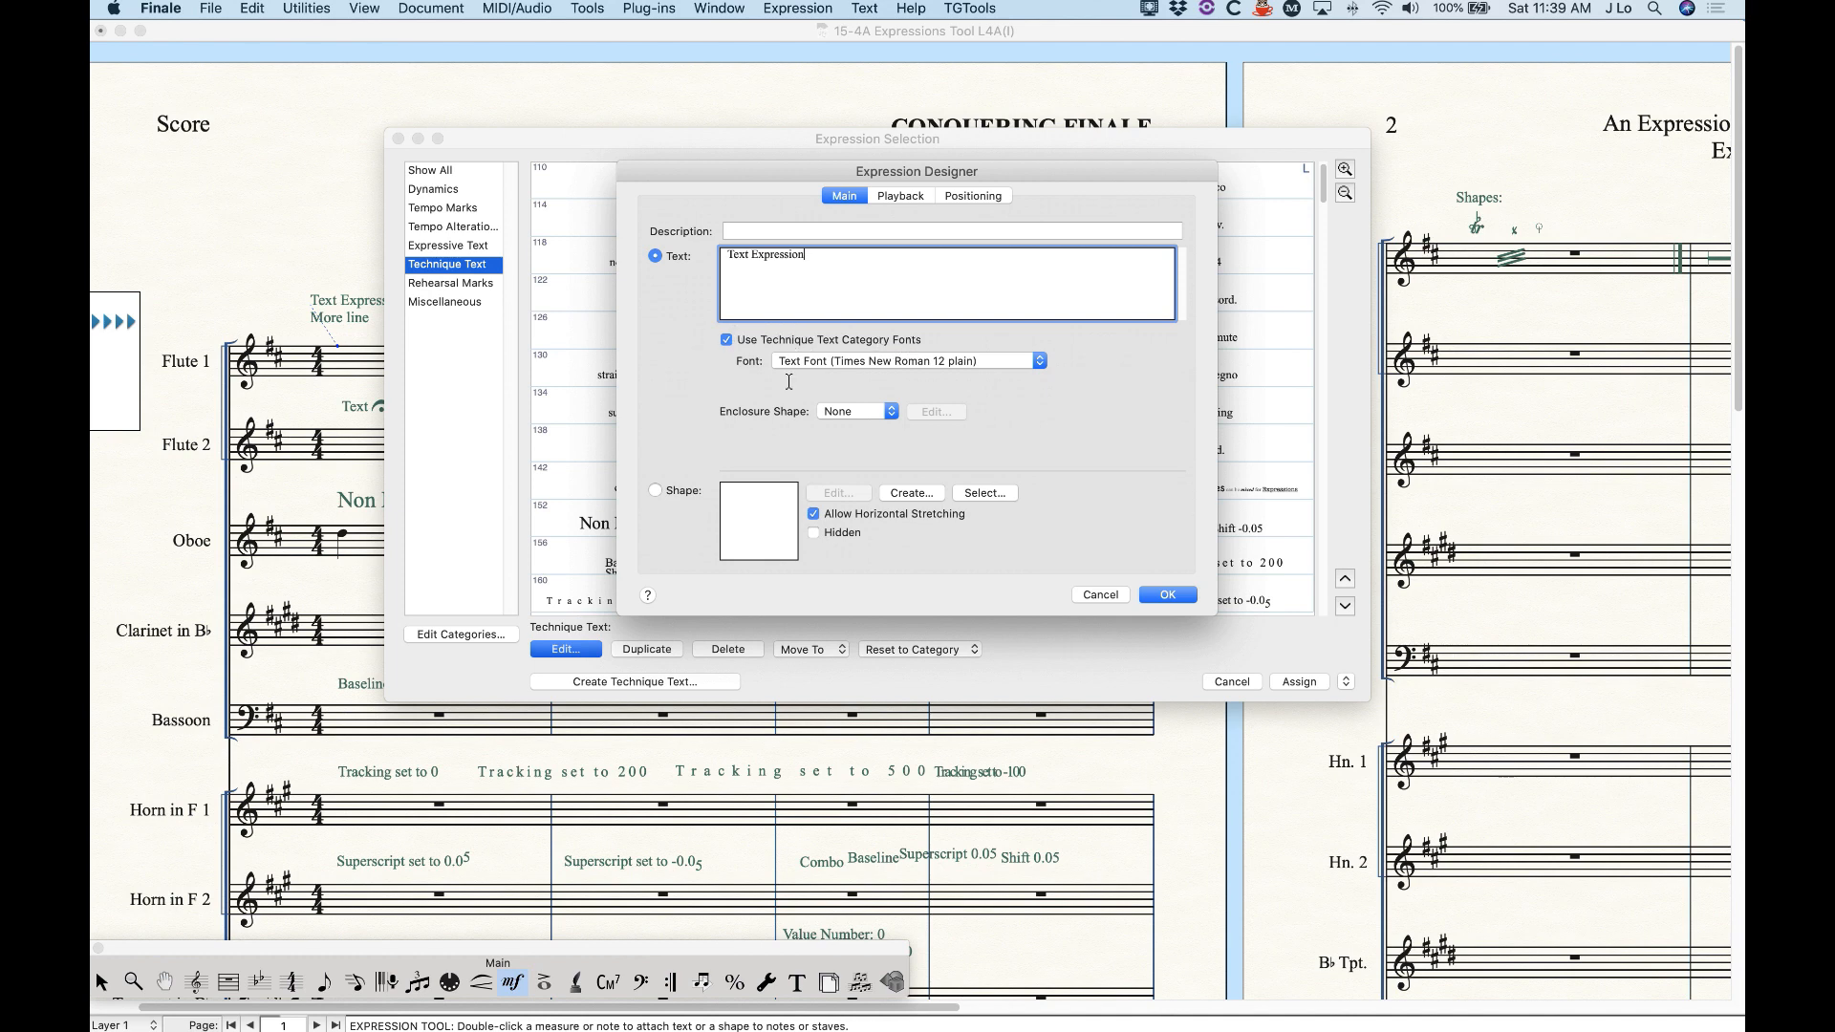
# - Review the Technique Text category's Text Font and Music Font choices, keep Text Font (Times New Roman 12 plain), and save the definition
pyautogui.click(865, 361)
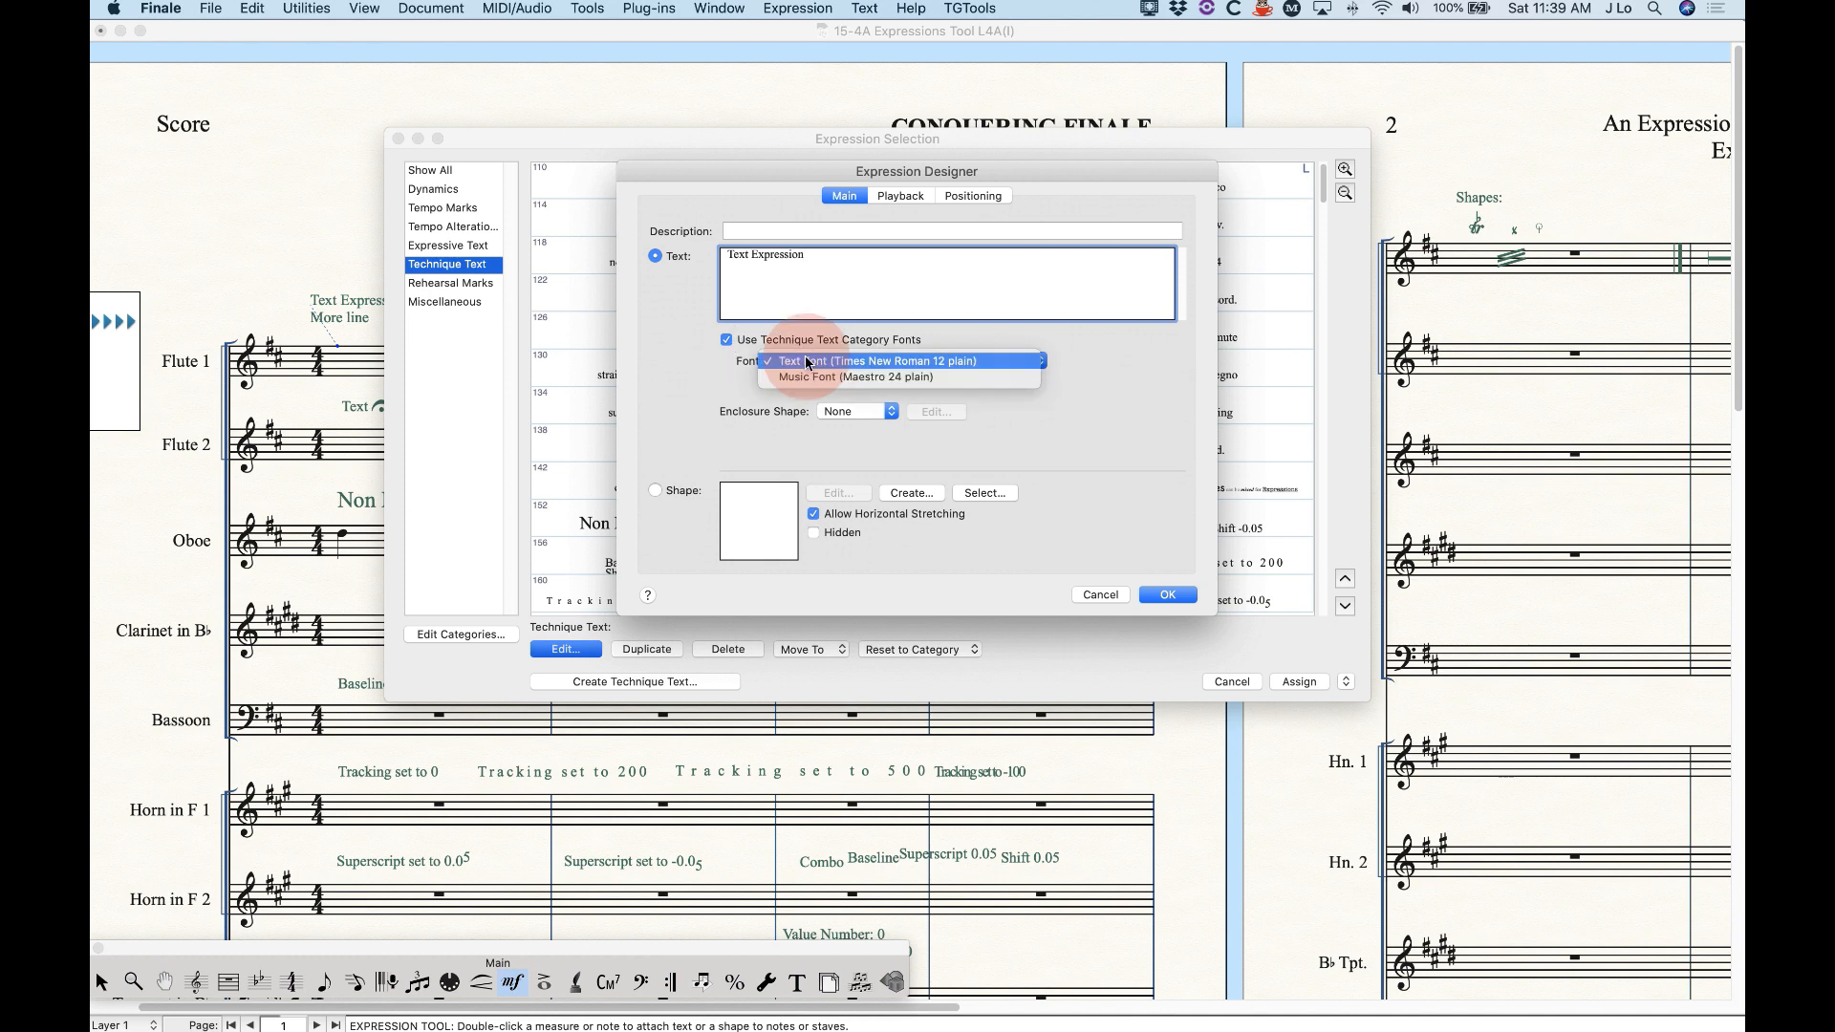
pyautogui.click(880, 362)
pyautogui.click(880, 362)
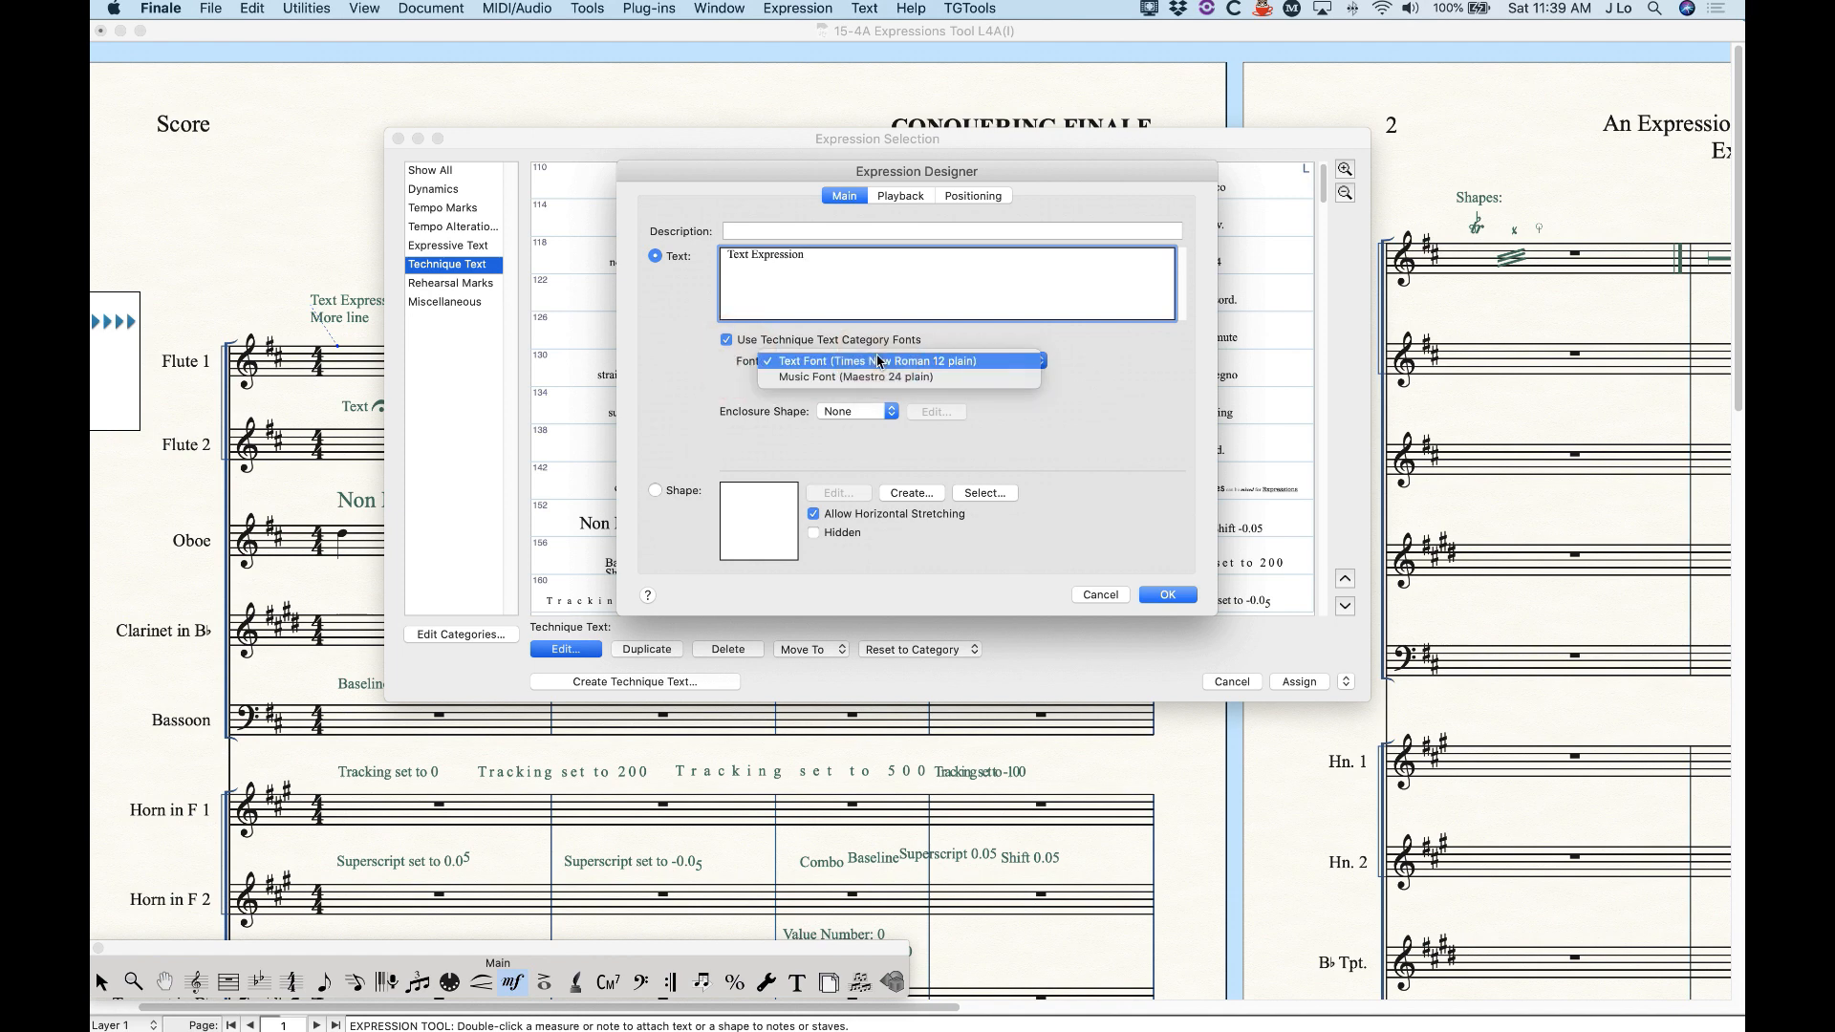
pyautogui.click(882, 360)
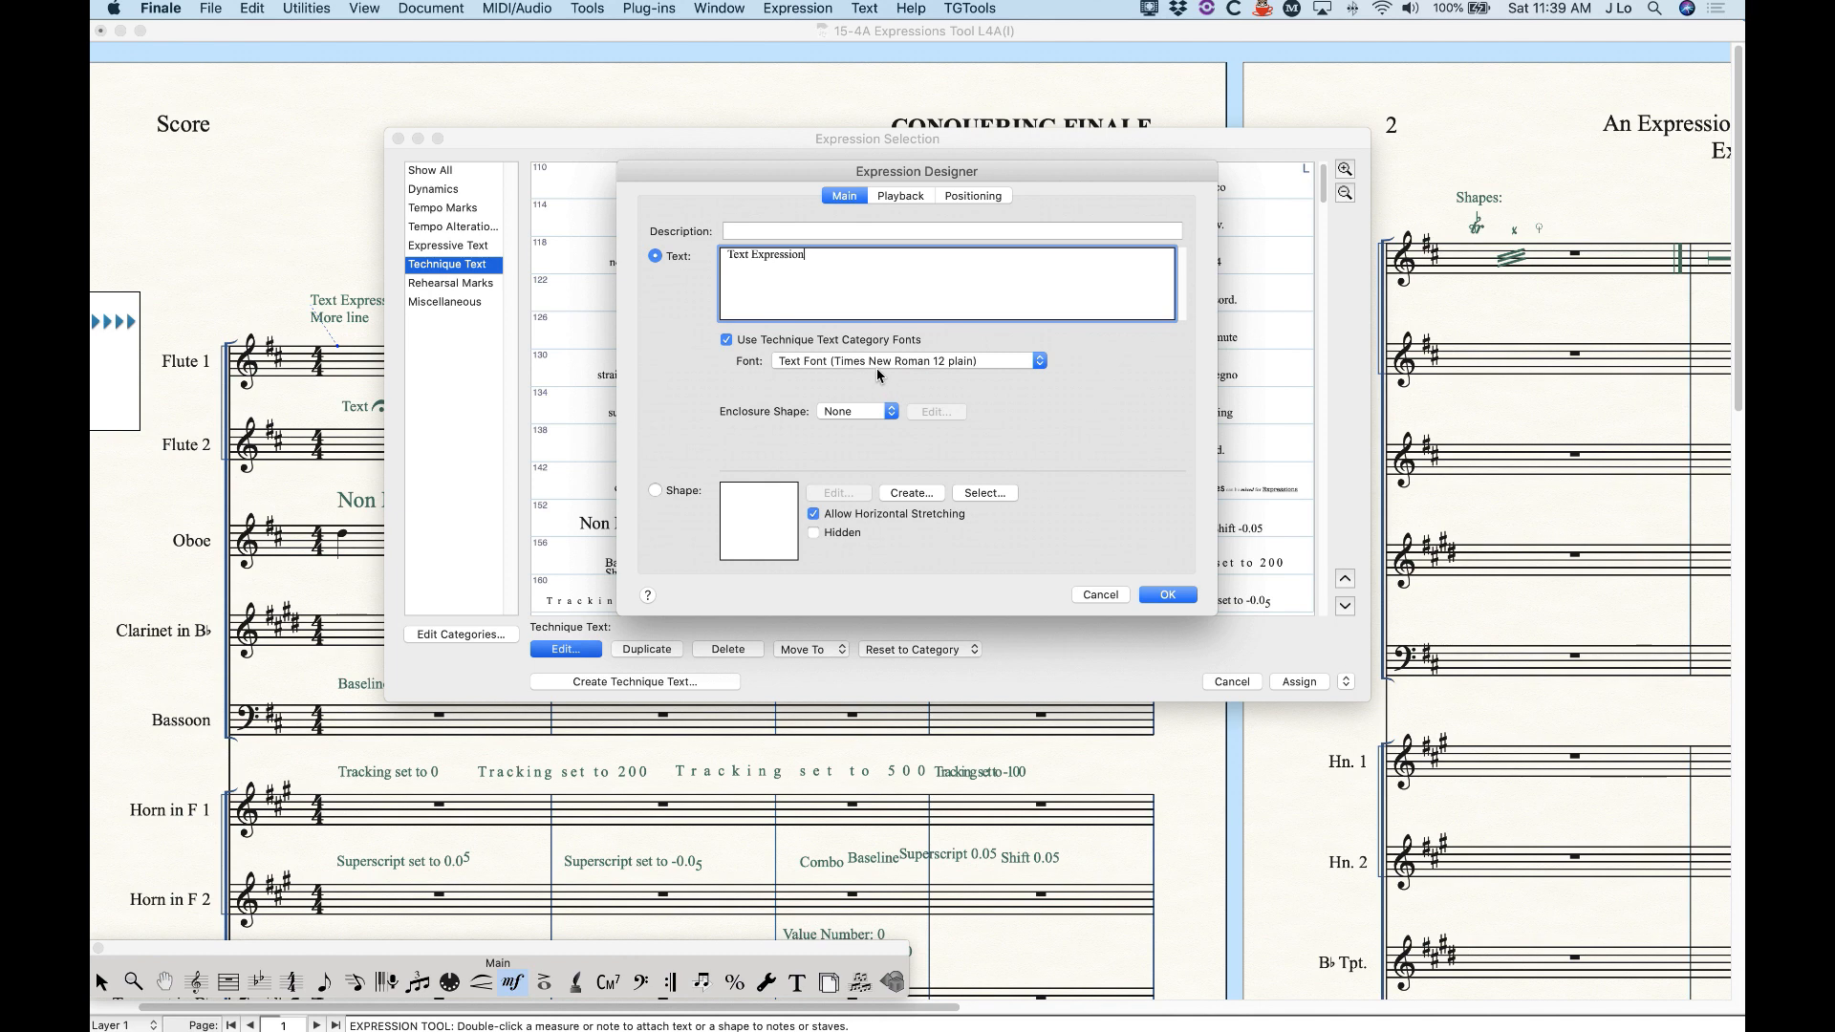
pyautogui.click(801, 361)
pyautogui.click(704, 373)
pyautogui.click(1154, 596)
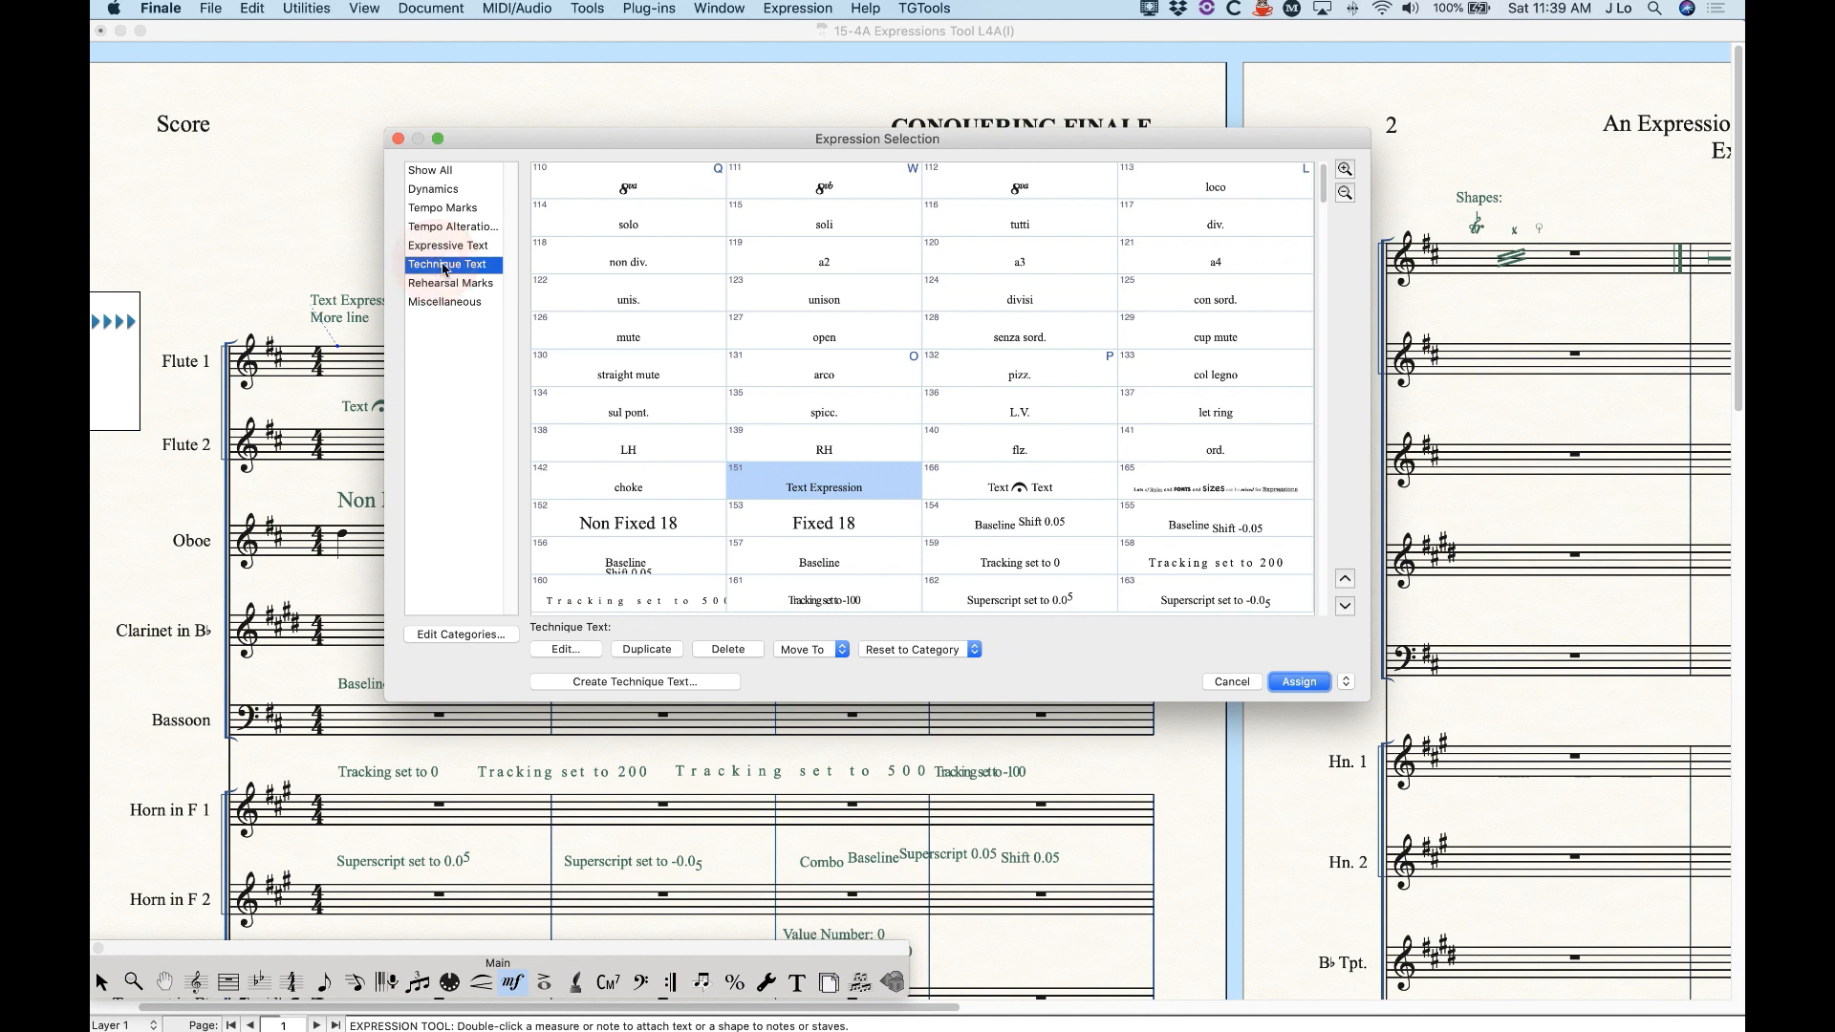
# - Examine the text and music fonts of the Technique Text category in the Category Designer and compare them with Expressive Text
pyautogui.click(468, 635)
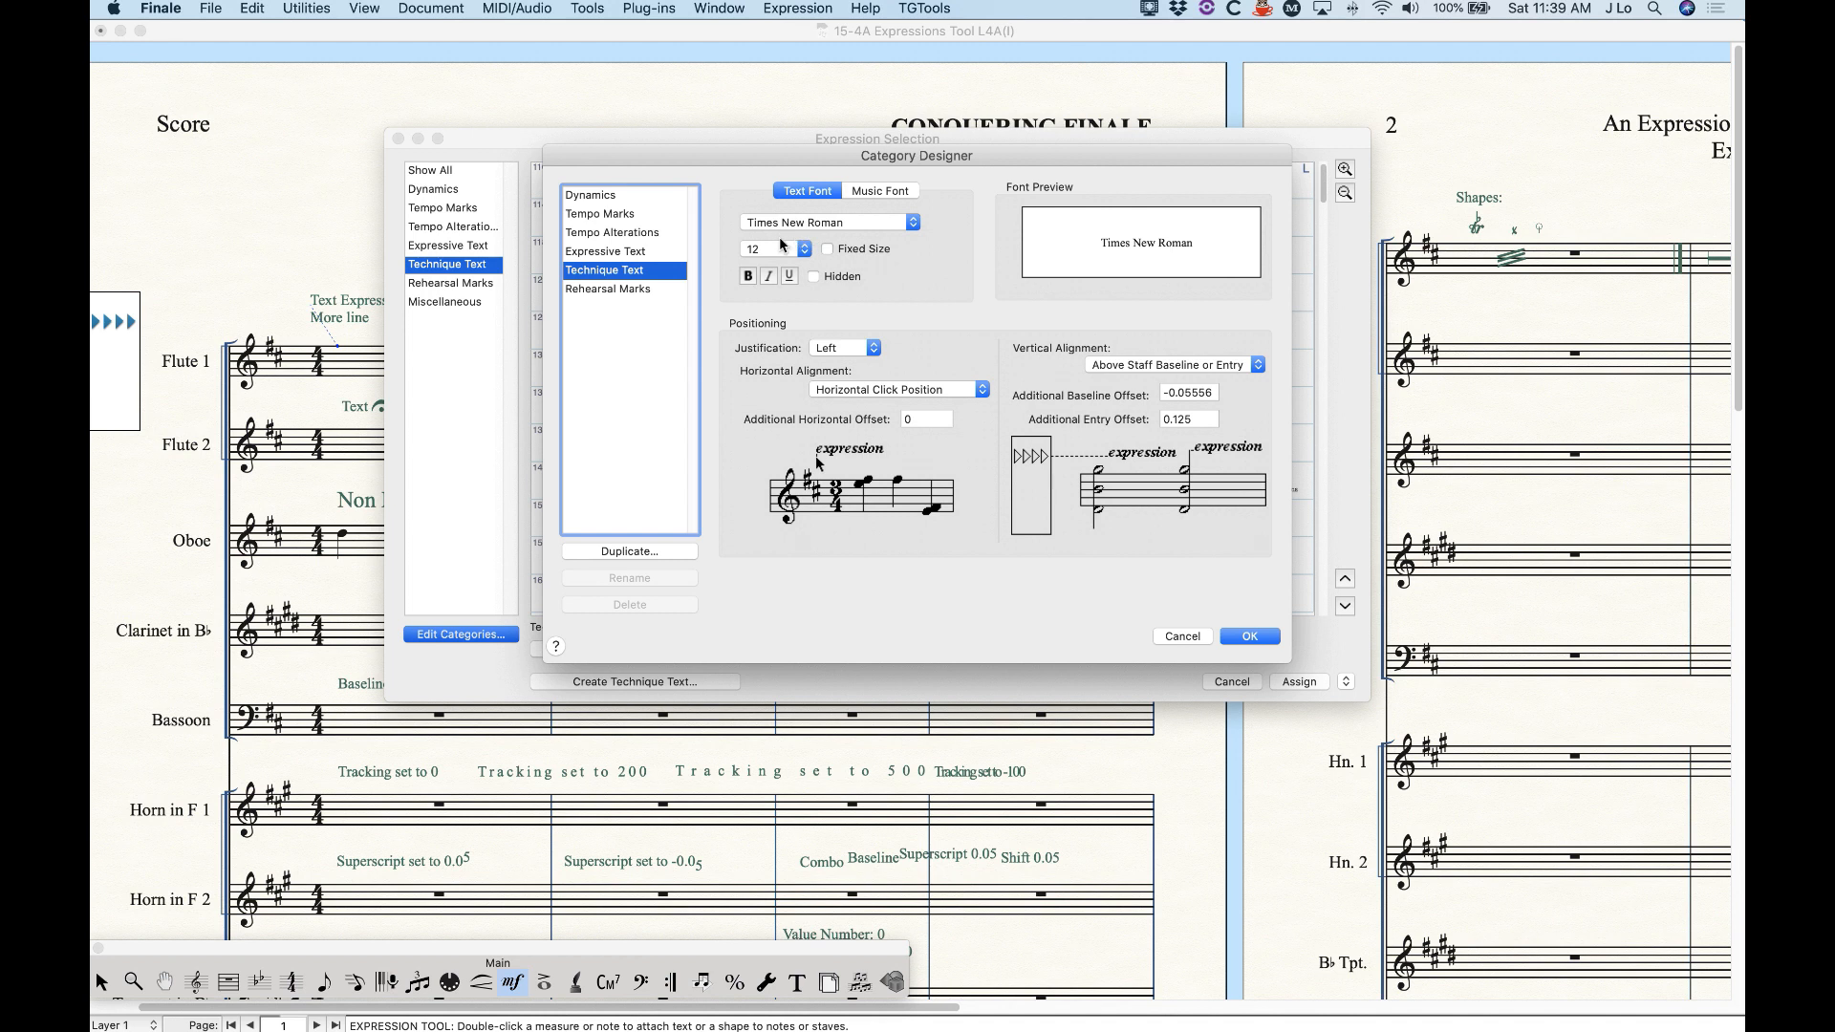
pyautogui.click(886, 189)
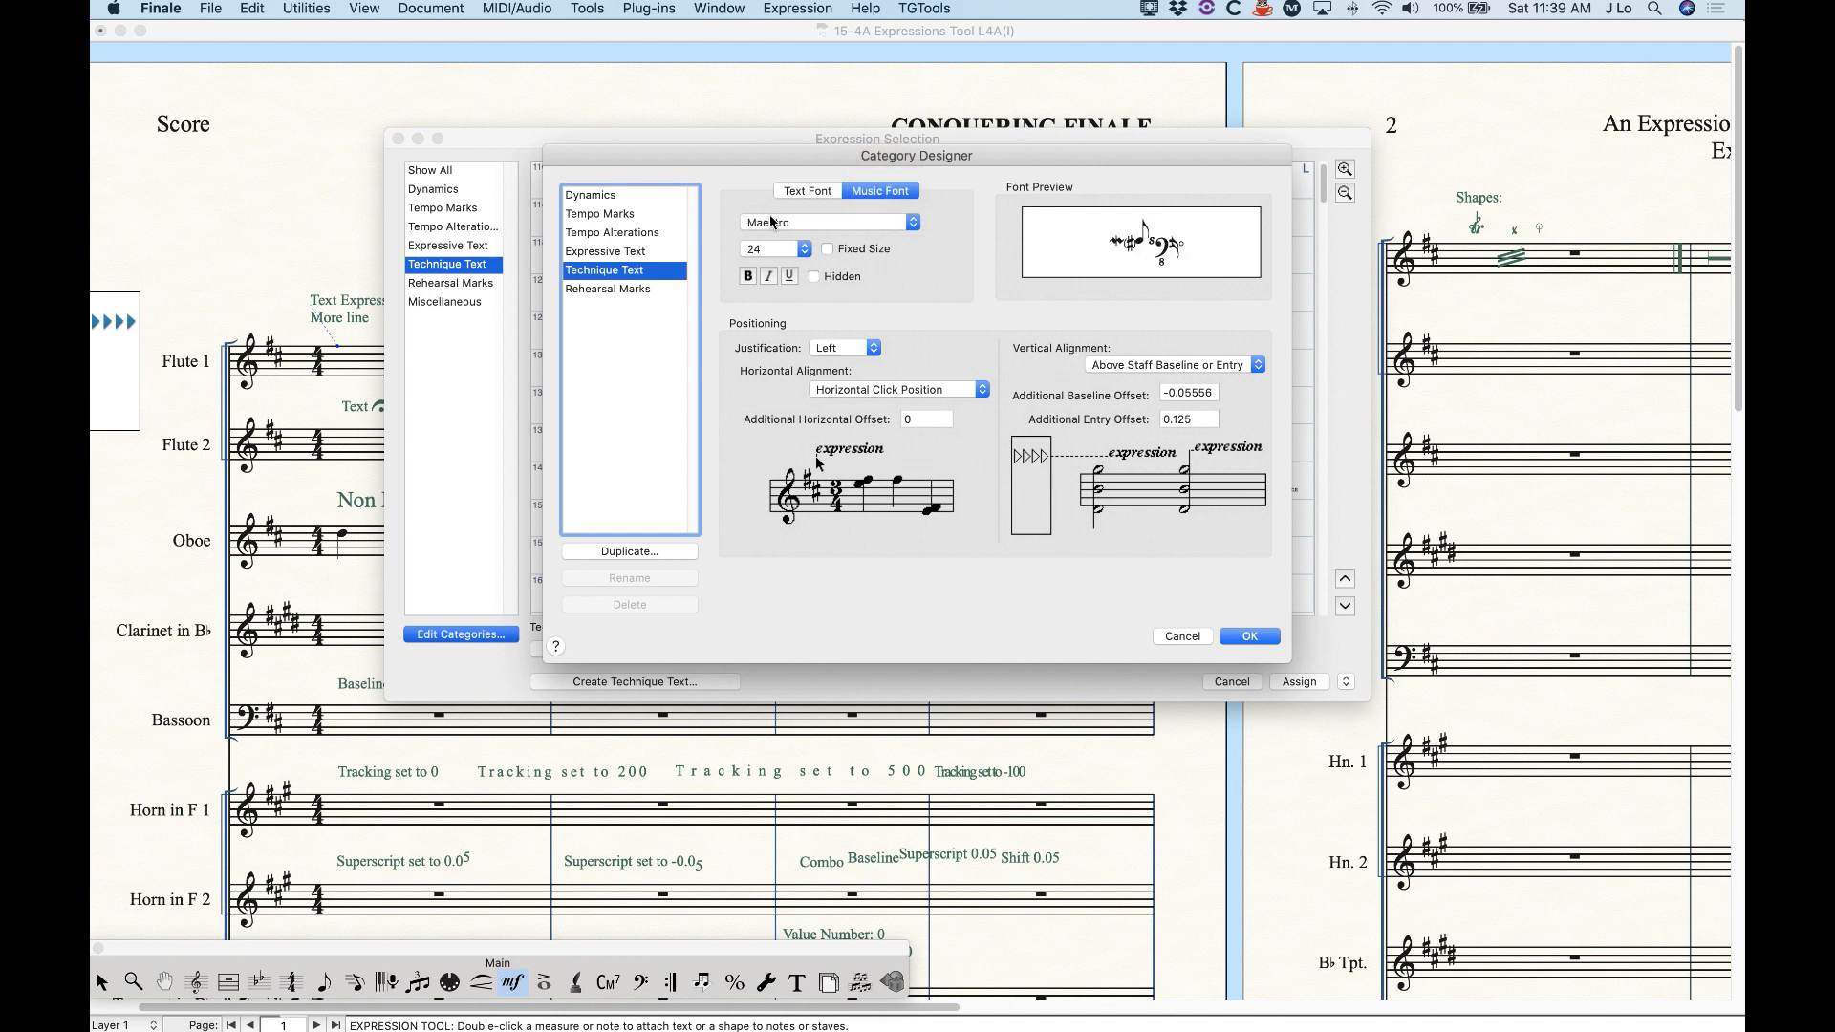
pyautogui.click(808, 191)
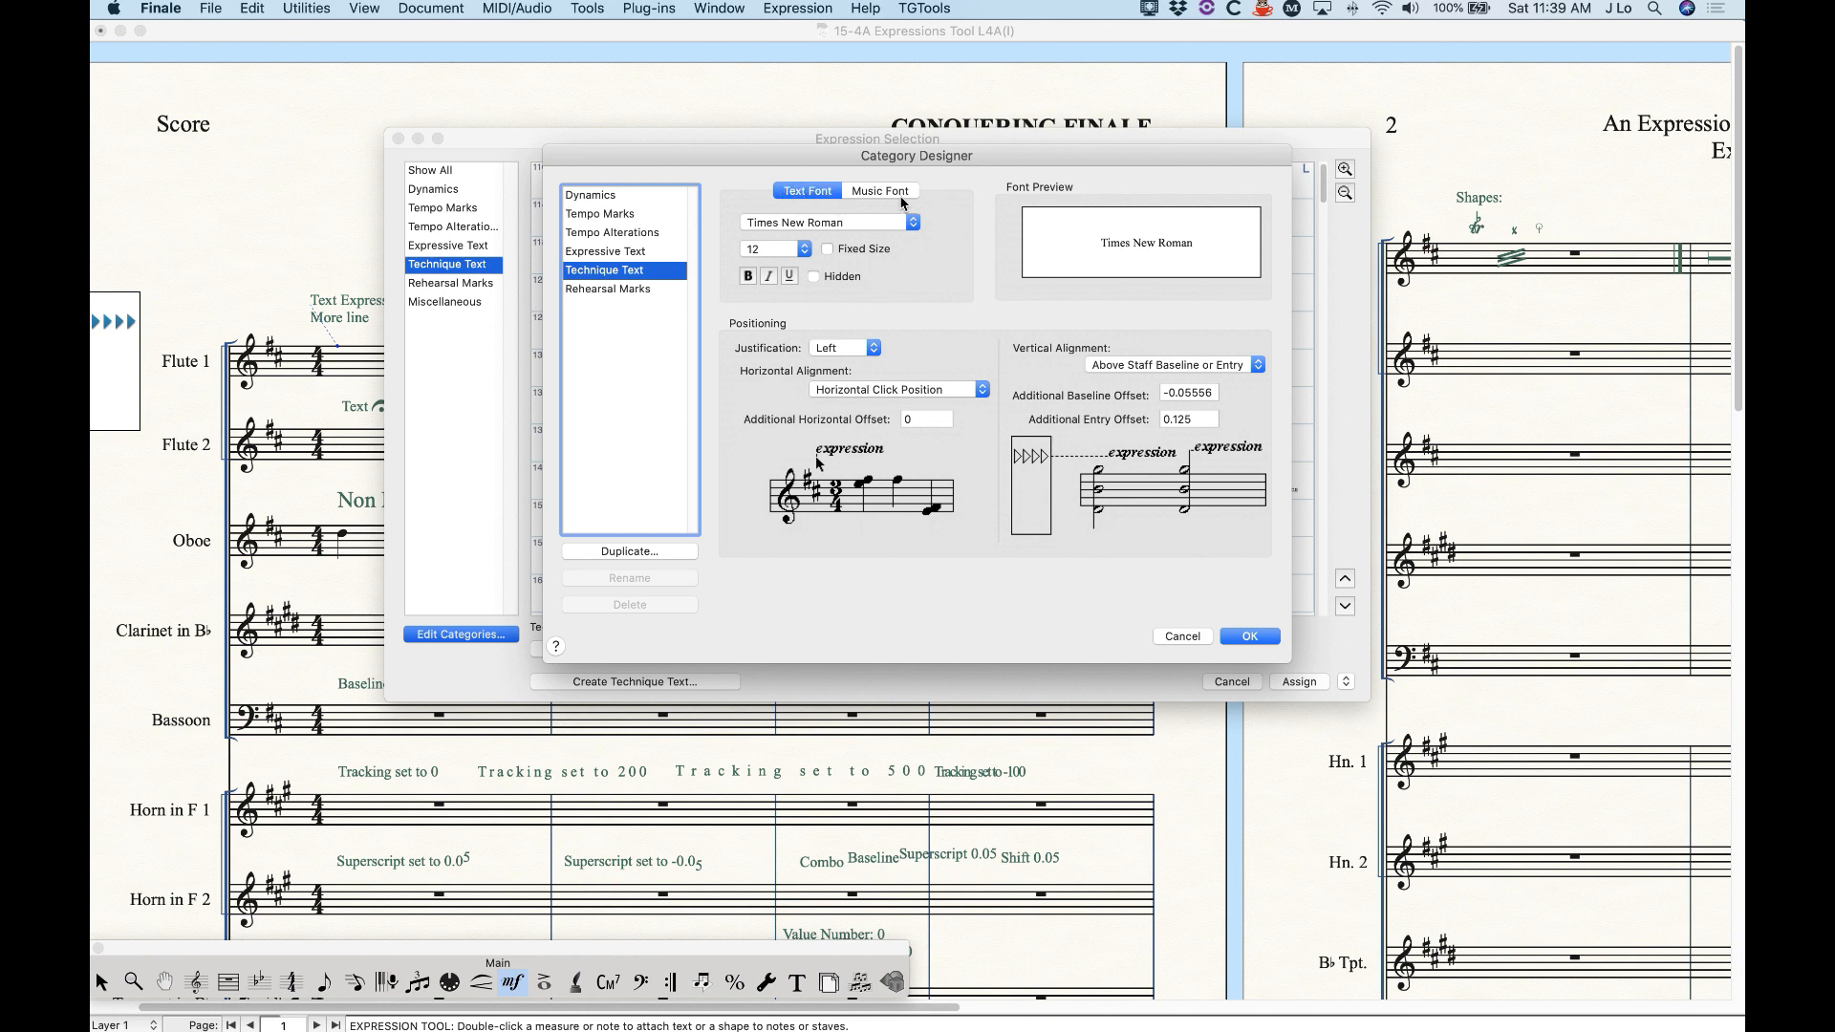
pyautogui.click(598, 256)
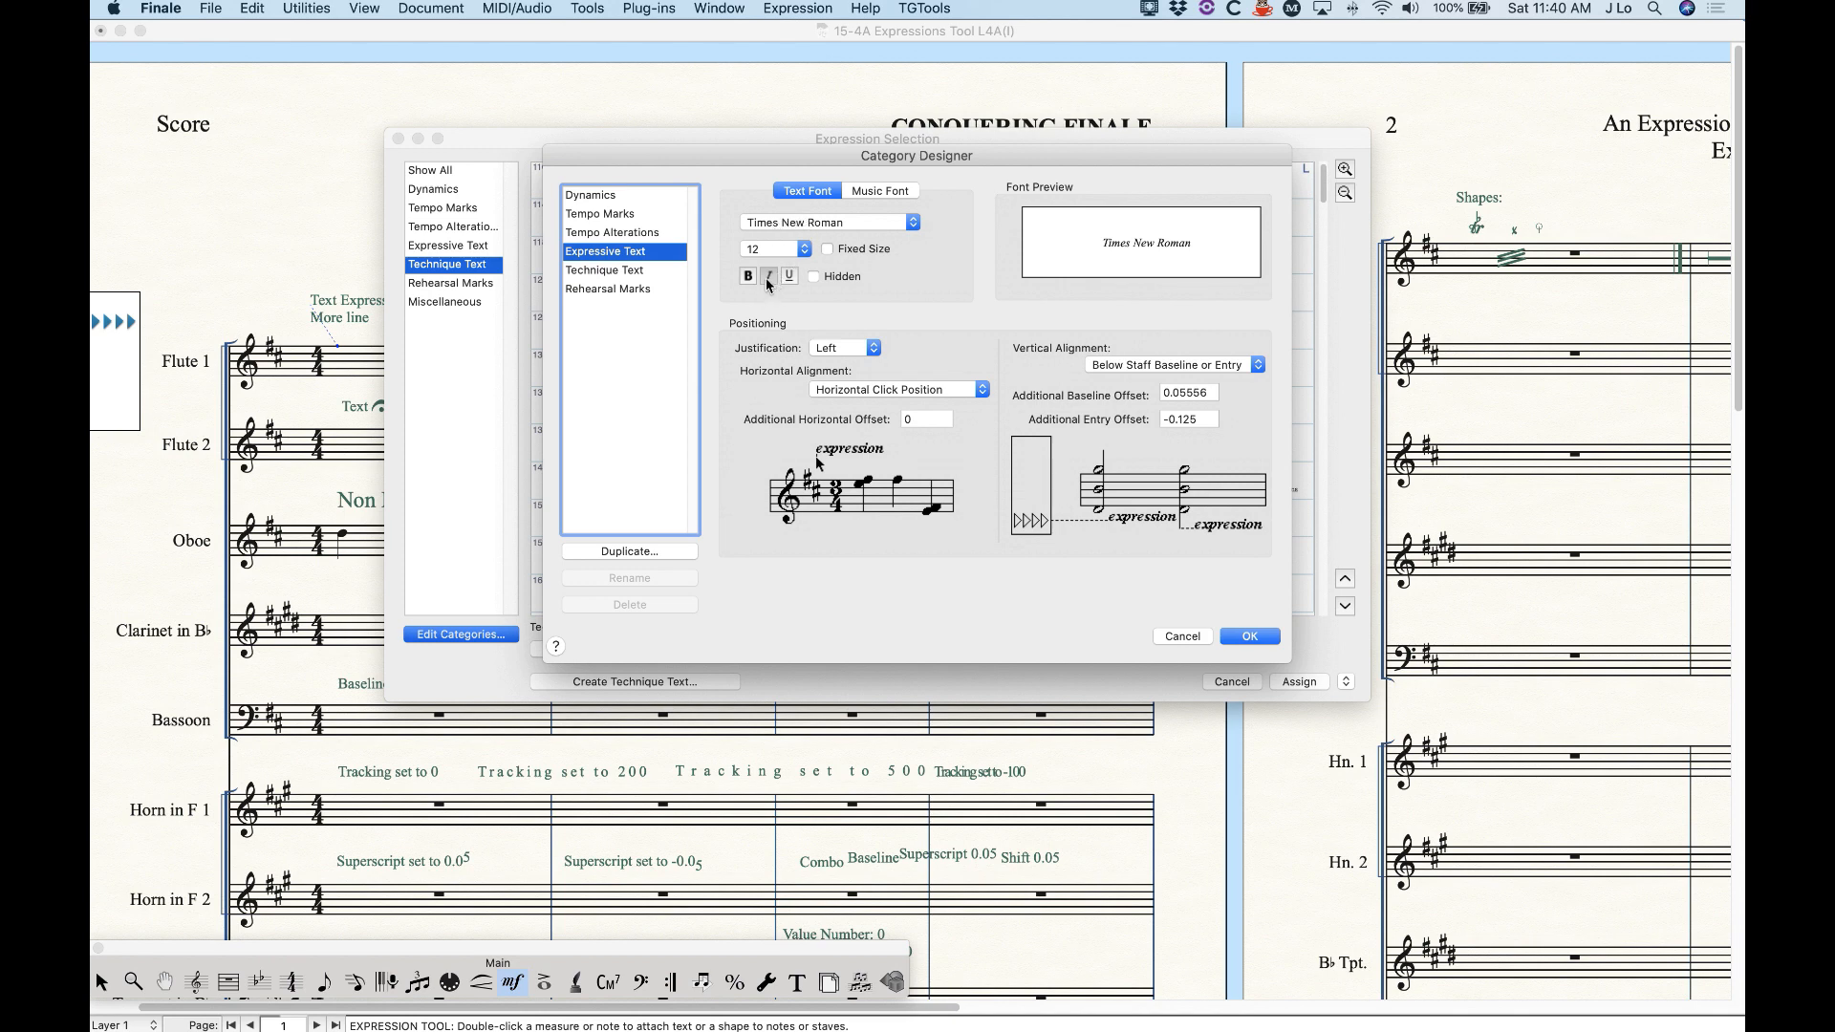
pyautogui.click(610, 271)
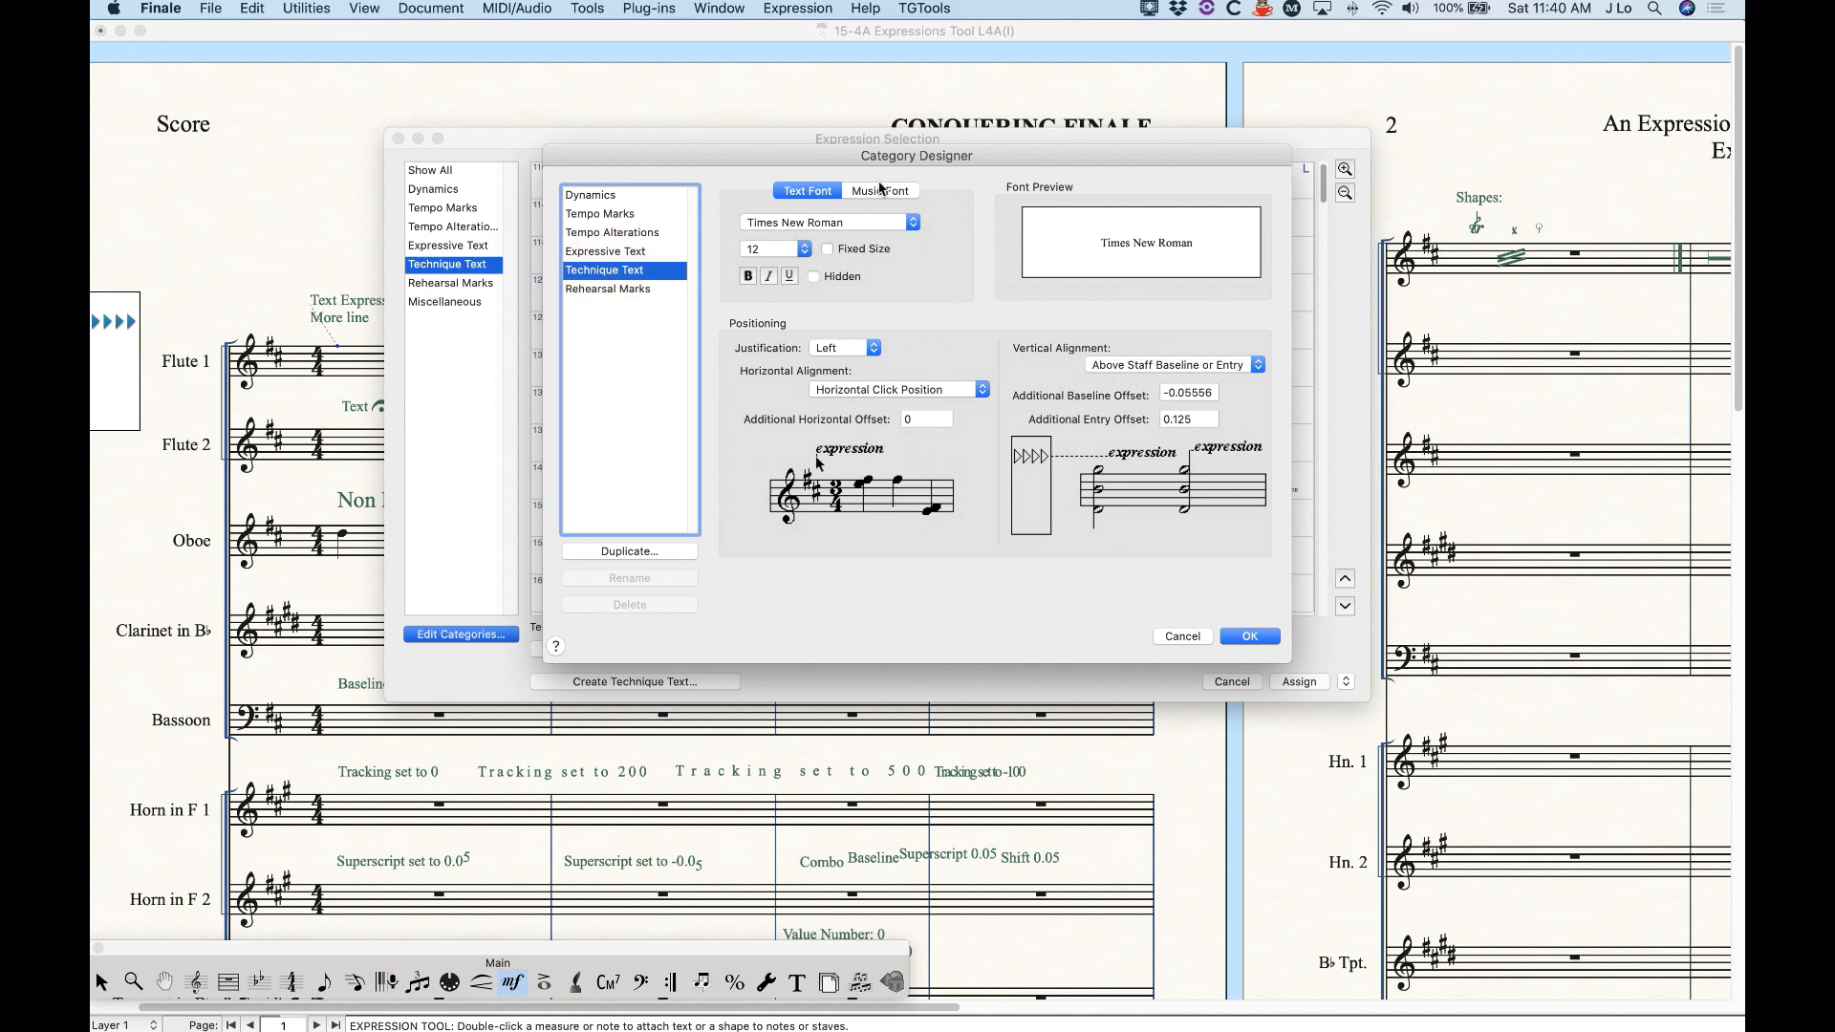
pyautogui.click(1243, 636)
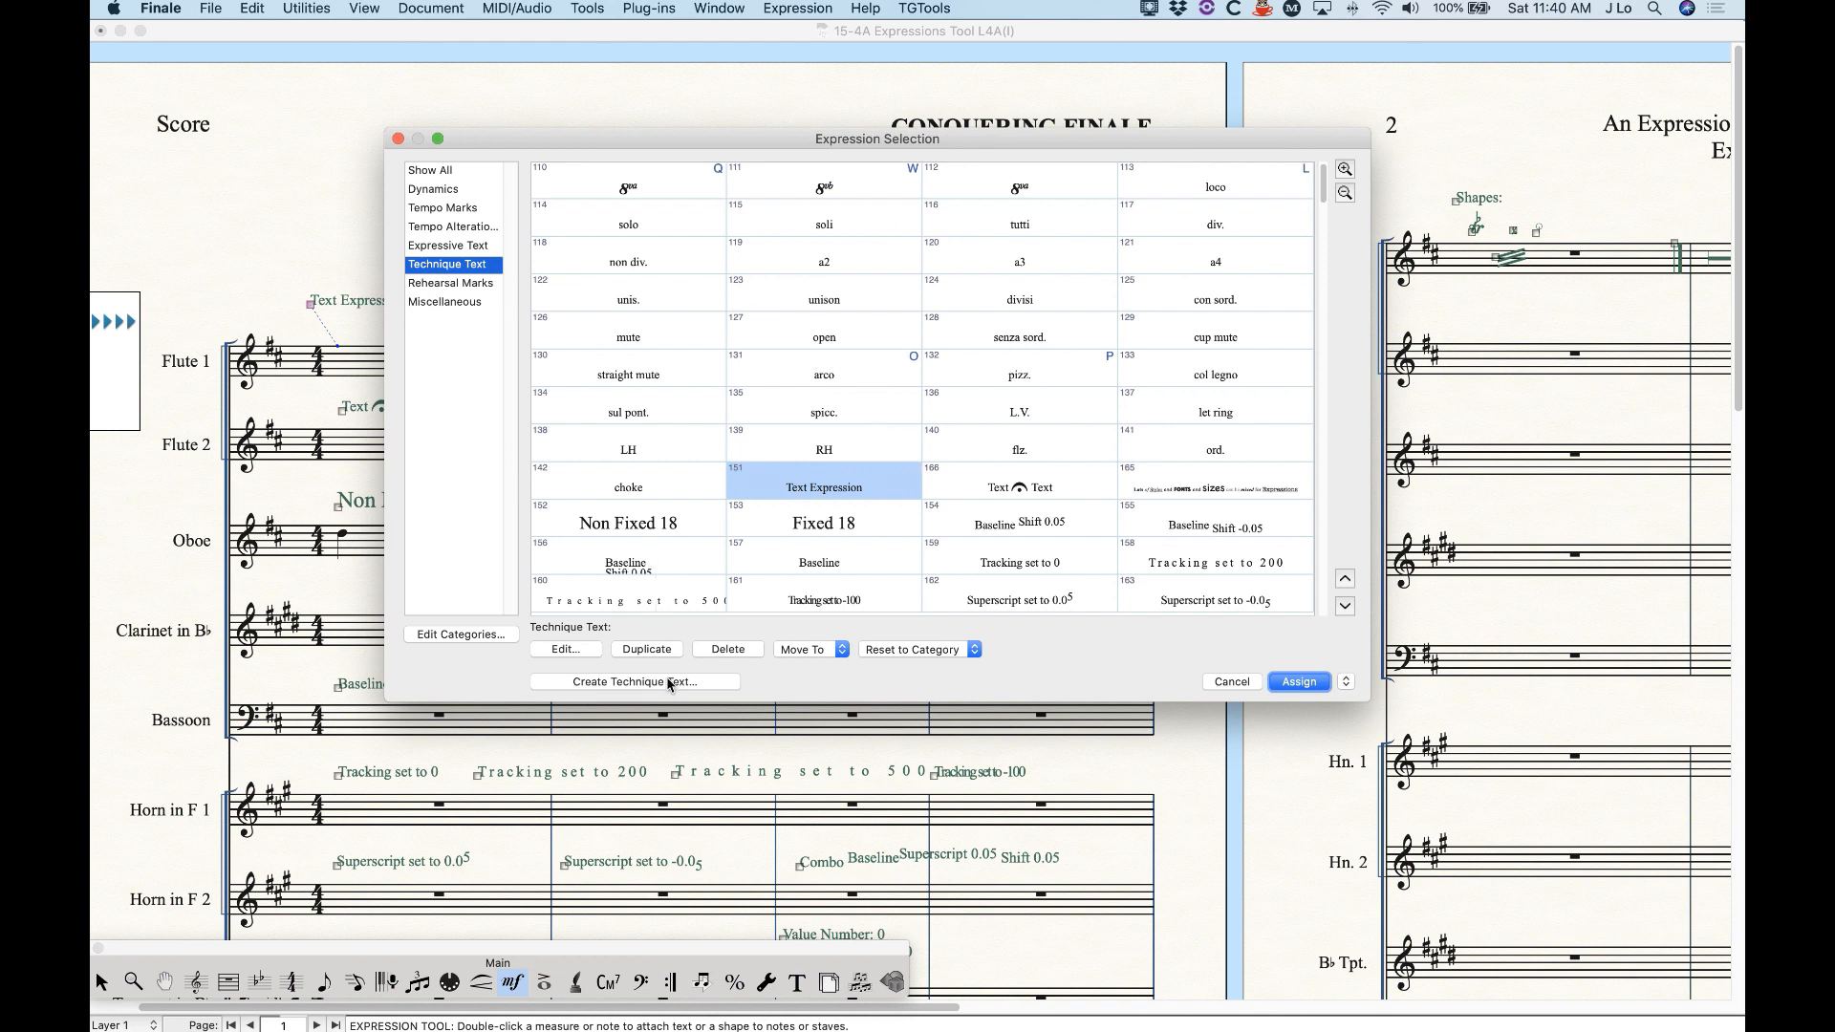
# - Start a new Technique Text expression with "fffffff" in the Text Font, followed by "fff" in Music Font (Maestro 24 plain)
pyautogui.click(622, 682)
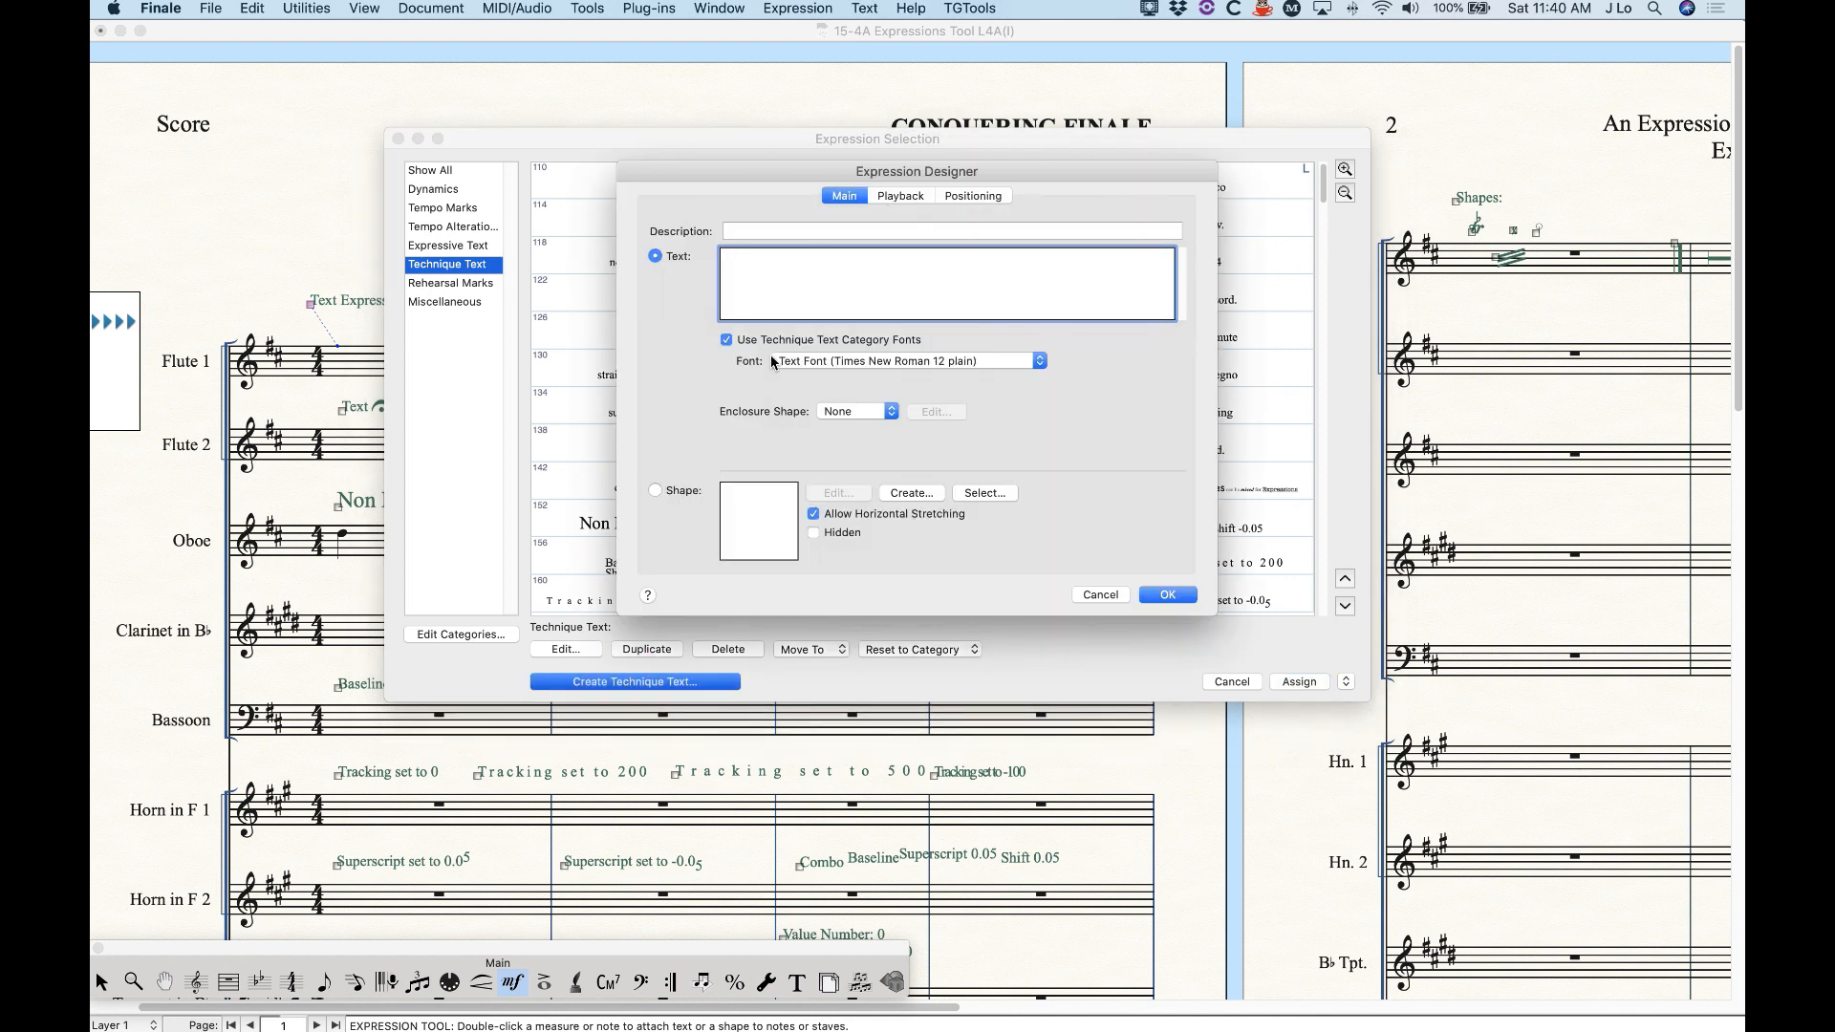
pyautogui.click(850, 366)
pyautogui.click(712, 383)
pyautogui.write('fffffff')
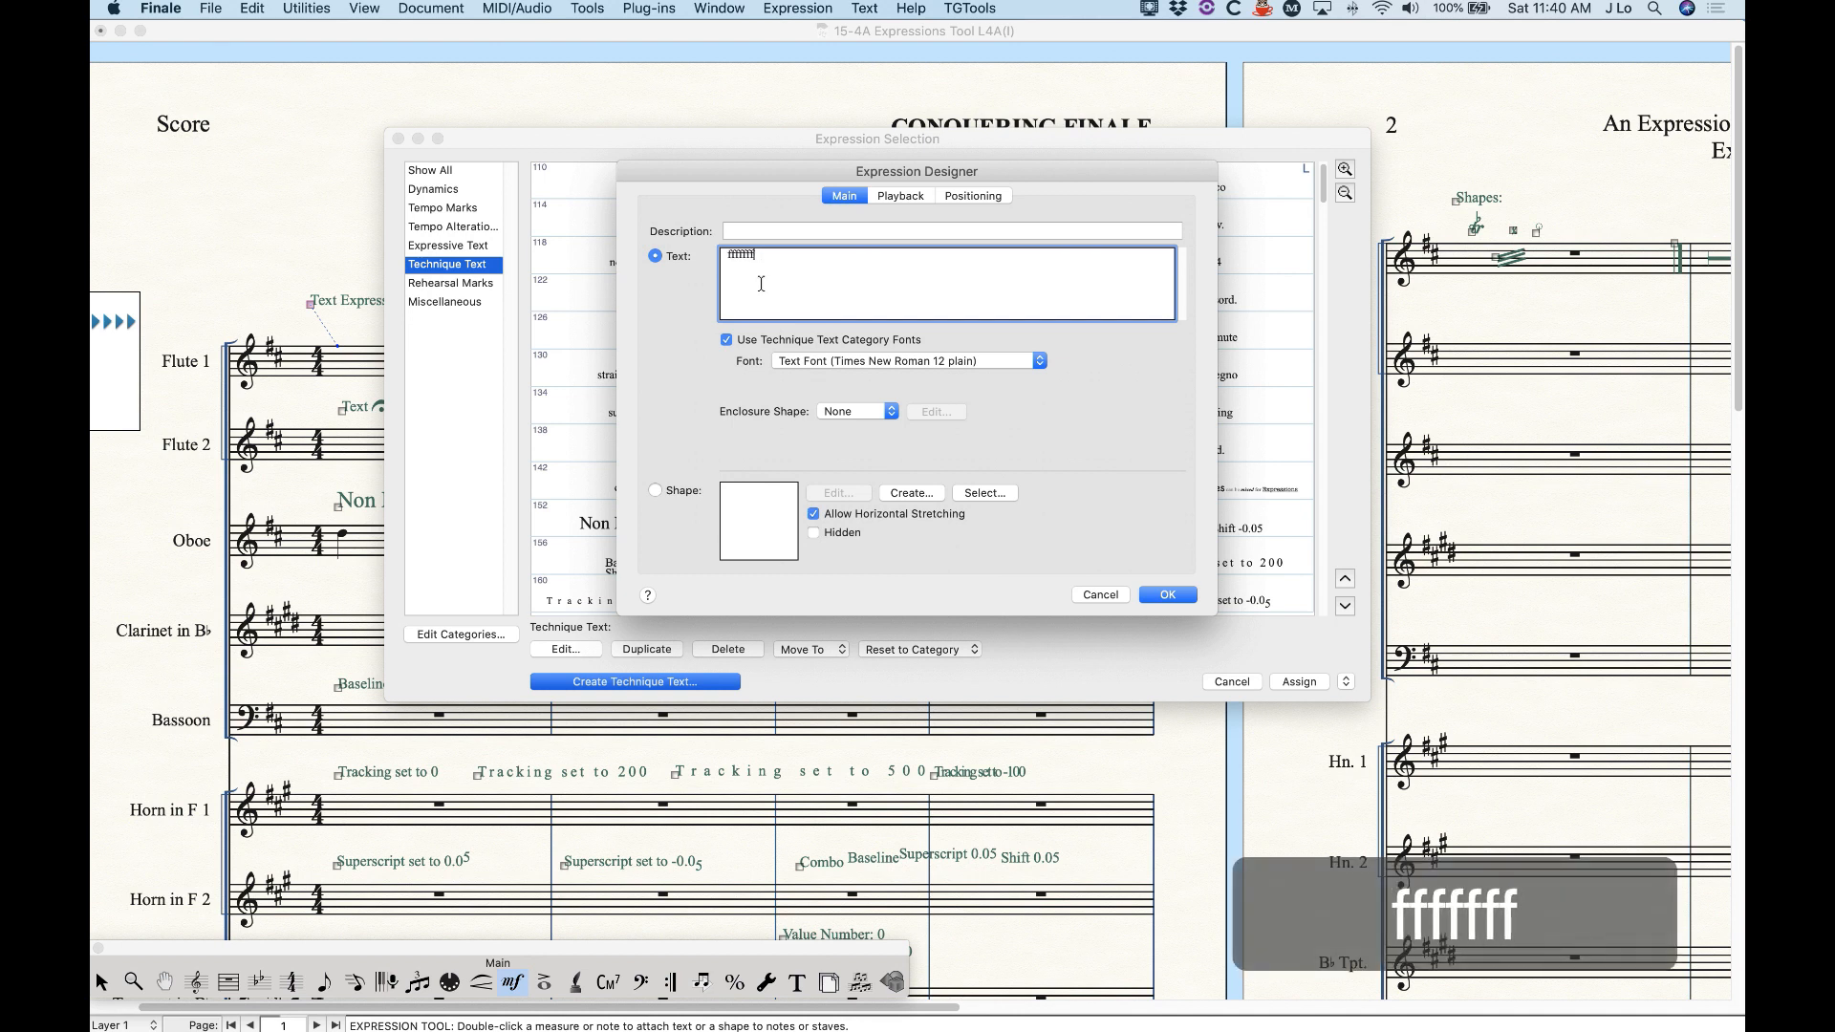
pyautogui.click(801, 363)
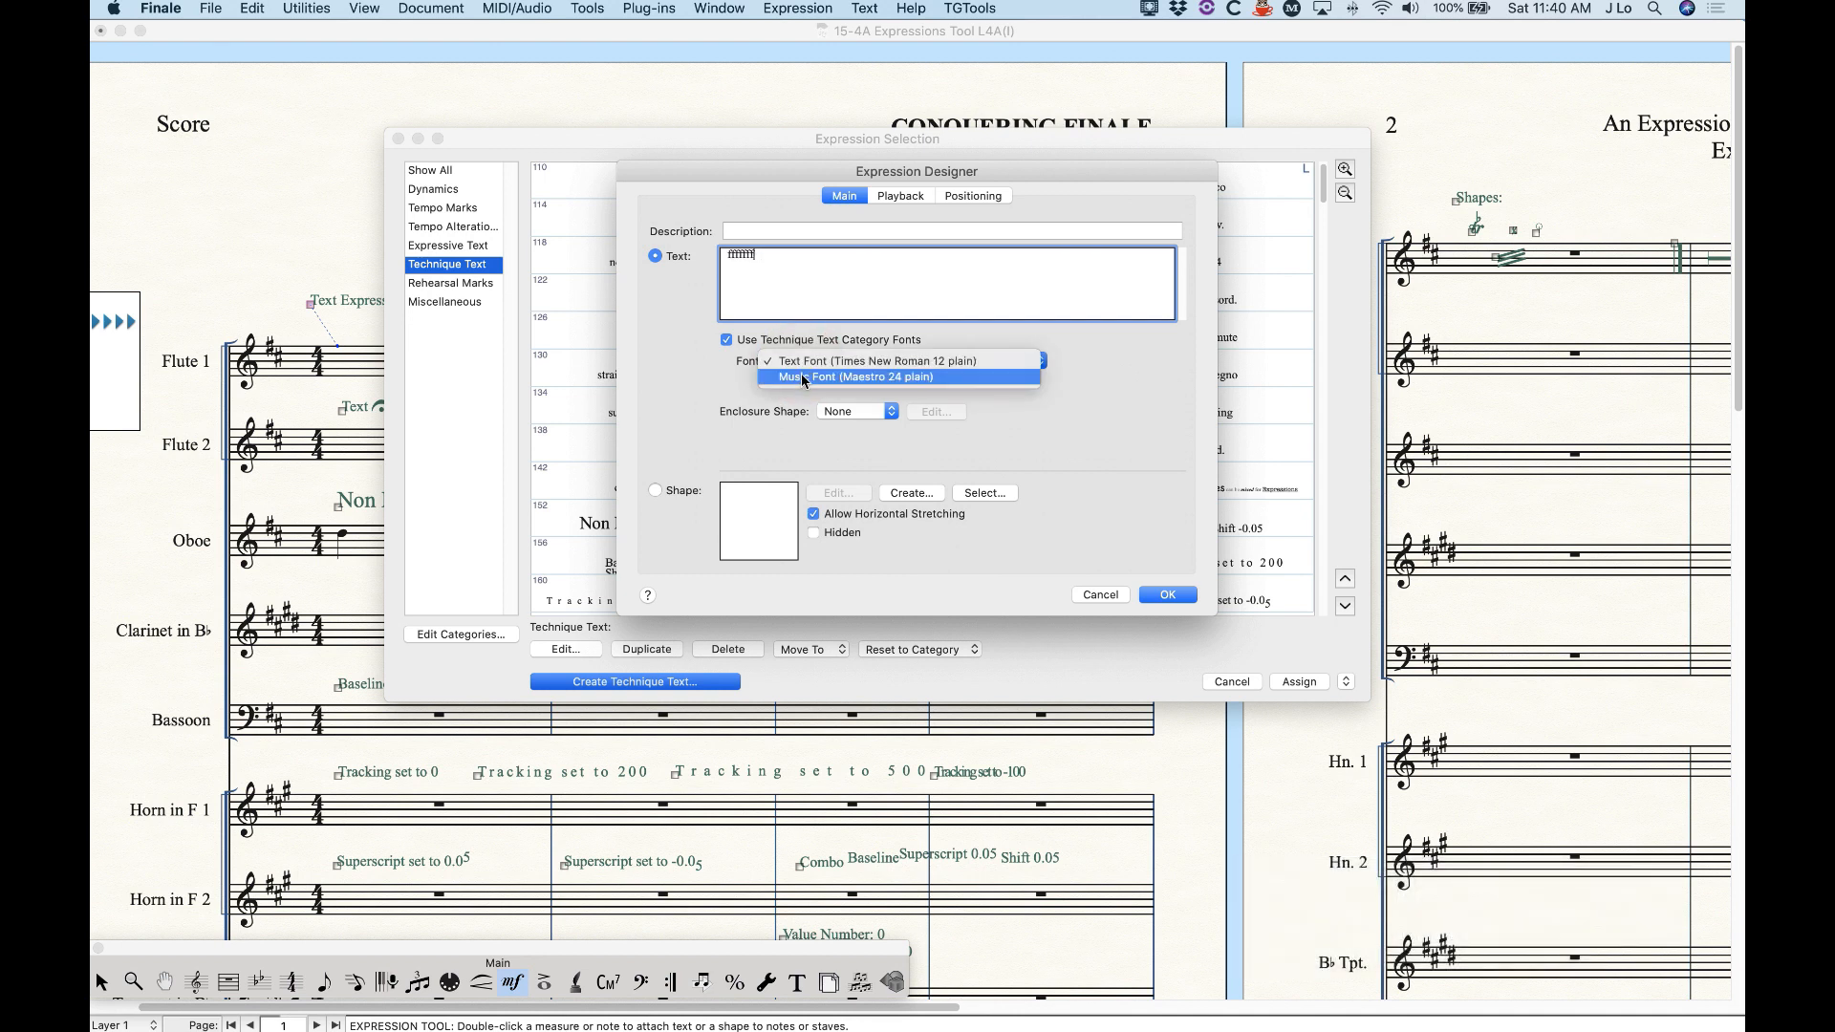
pyautogui.write('fff')
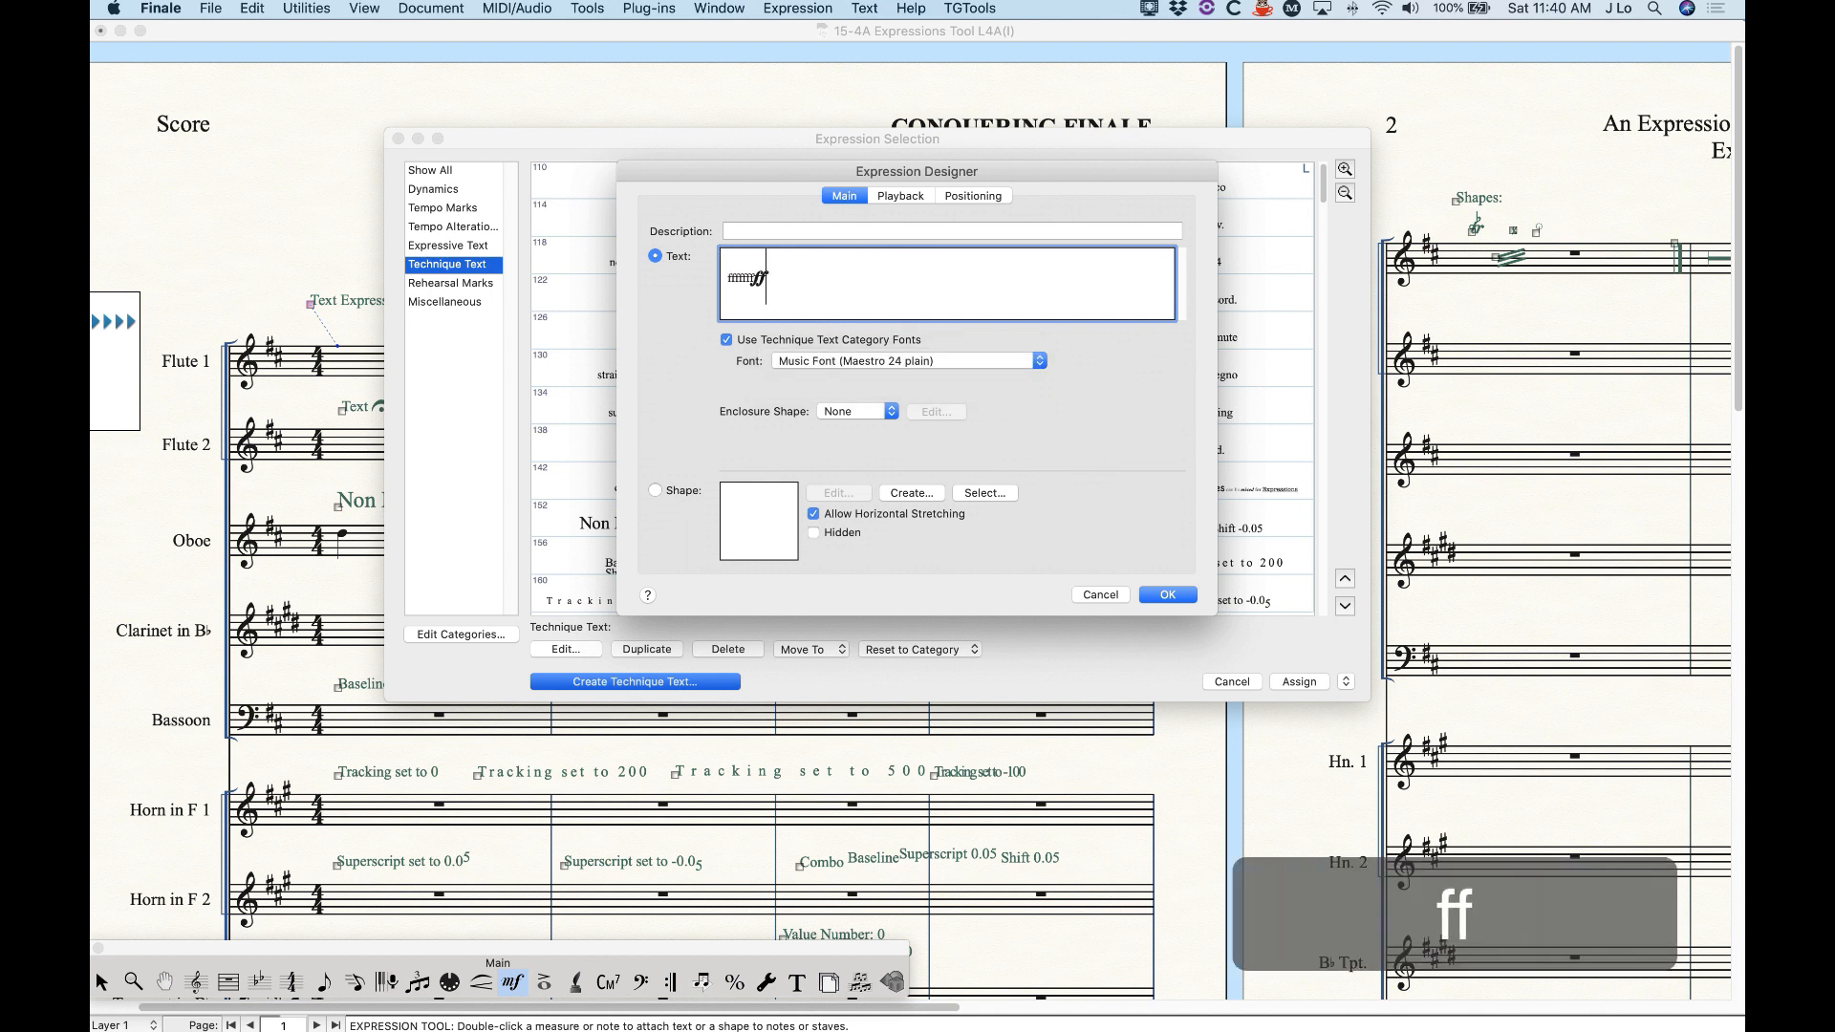
# - Add "pppp" in Text Font (Times New Roman 12 plain) and "ppp" in Music Font (Maestro 24 plain) to the new expression
pyautogui.click(801, 358)
pyautogui.click(803, 345)
pyautogui.write('p')
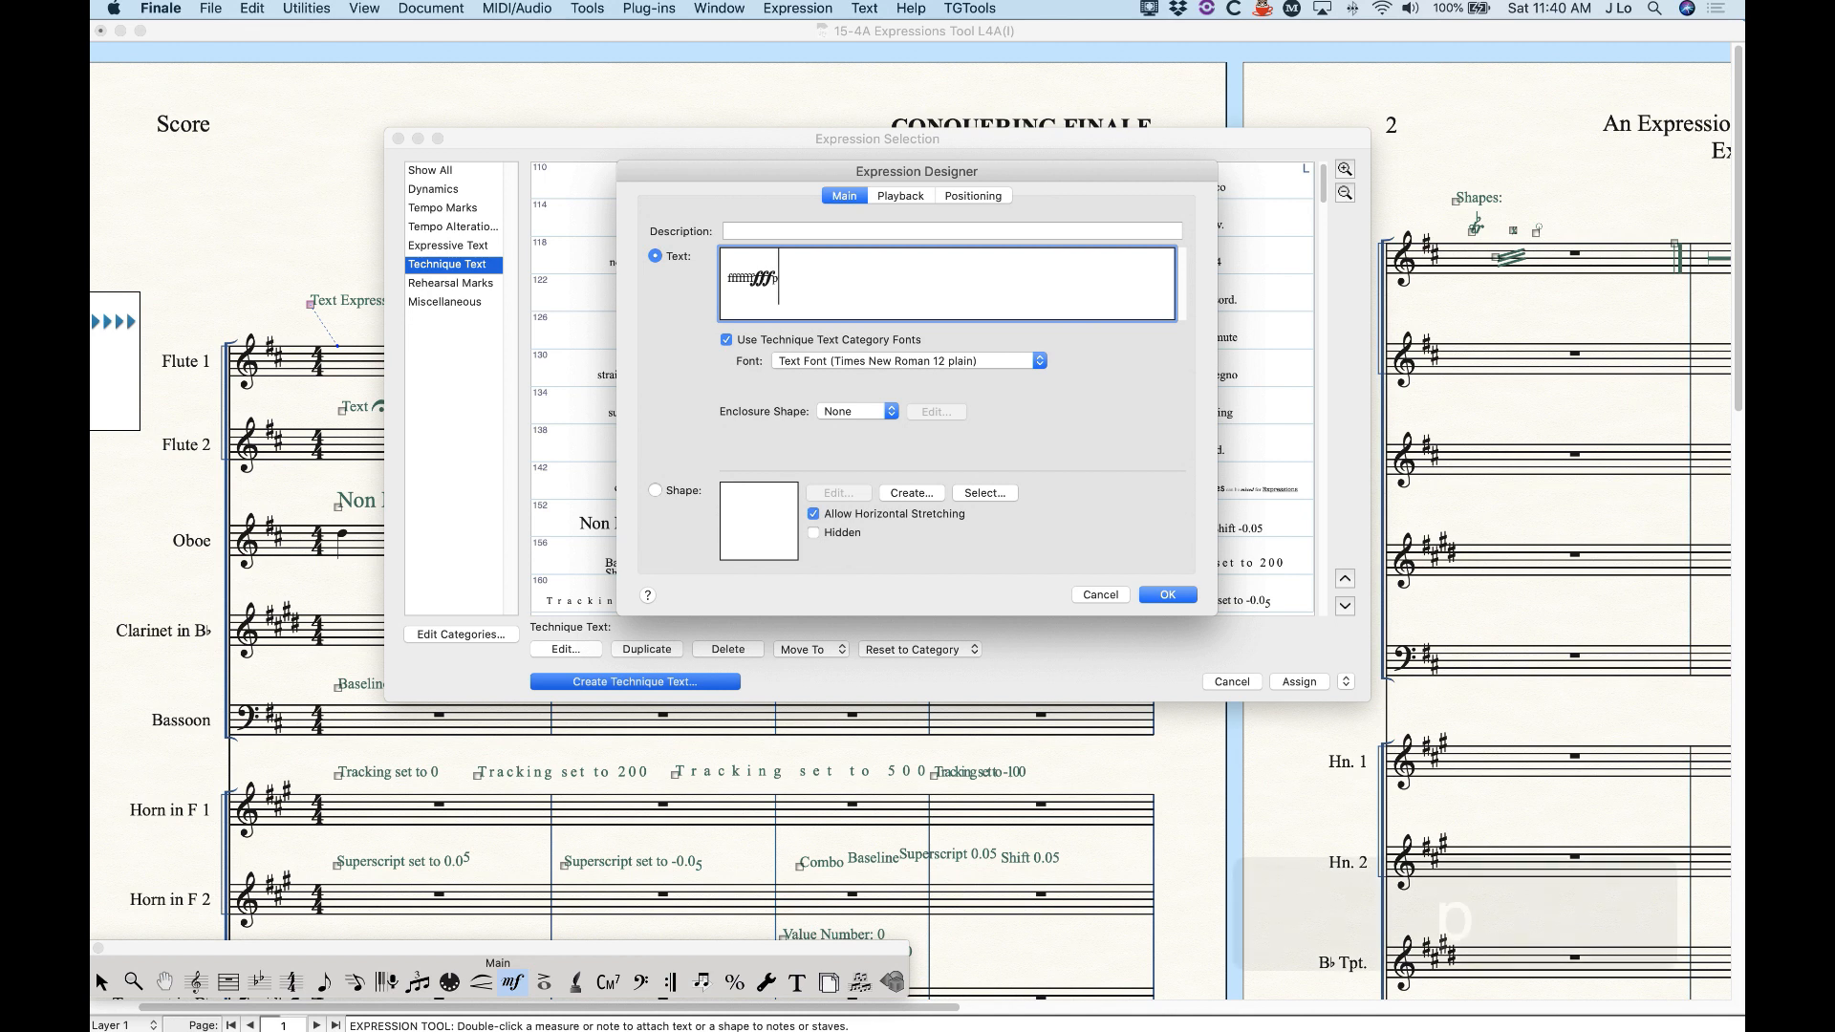
pyautogui.write('ppp')
pyautogui.click(853, 362)
pyautogui.click(841, 375)
pyautogui.write('pppppp')
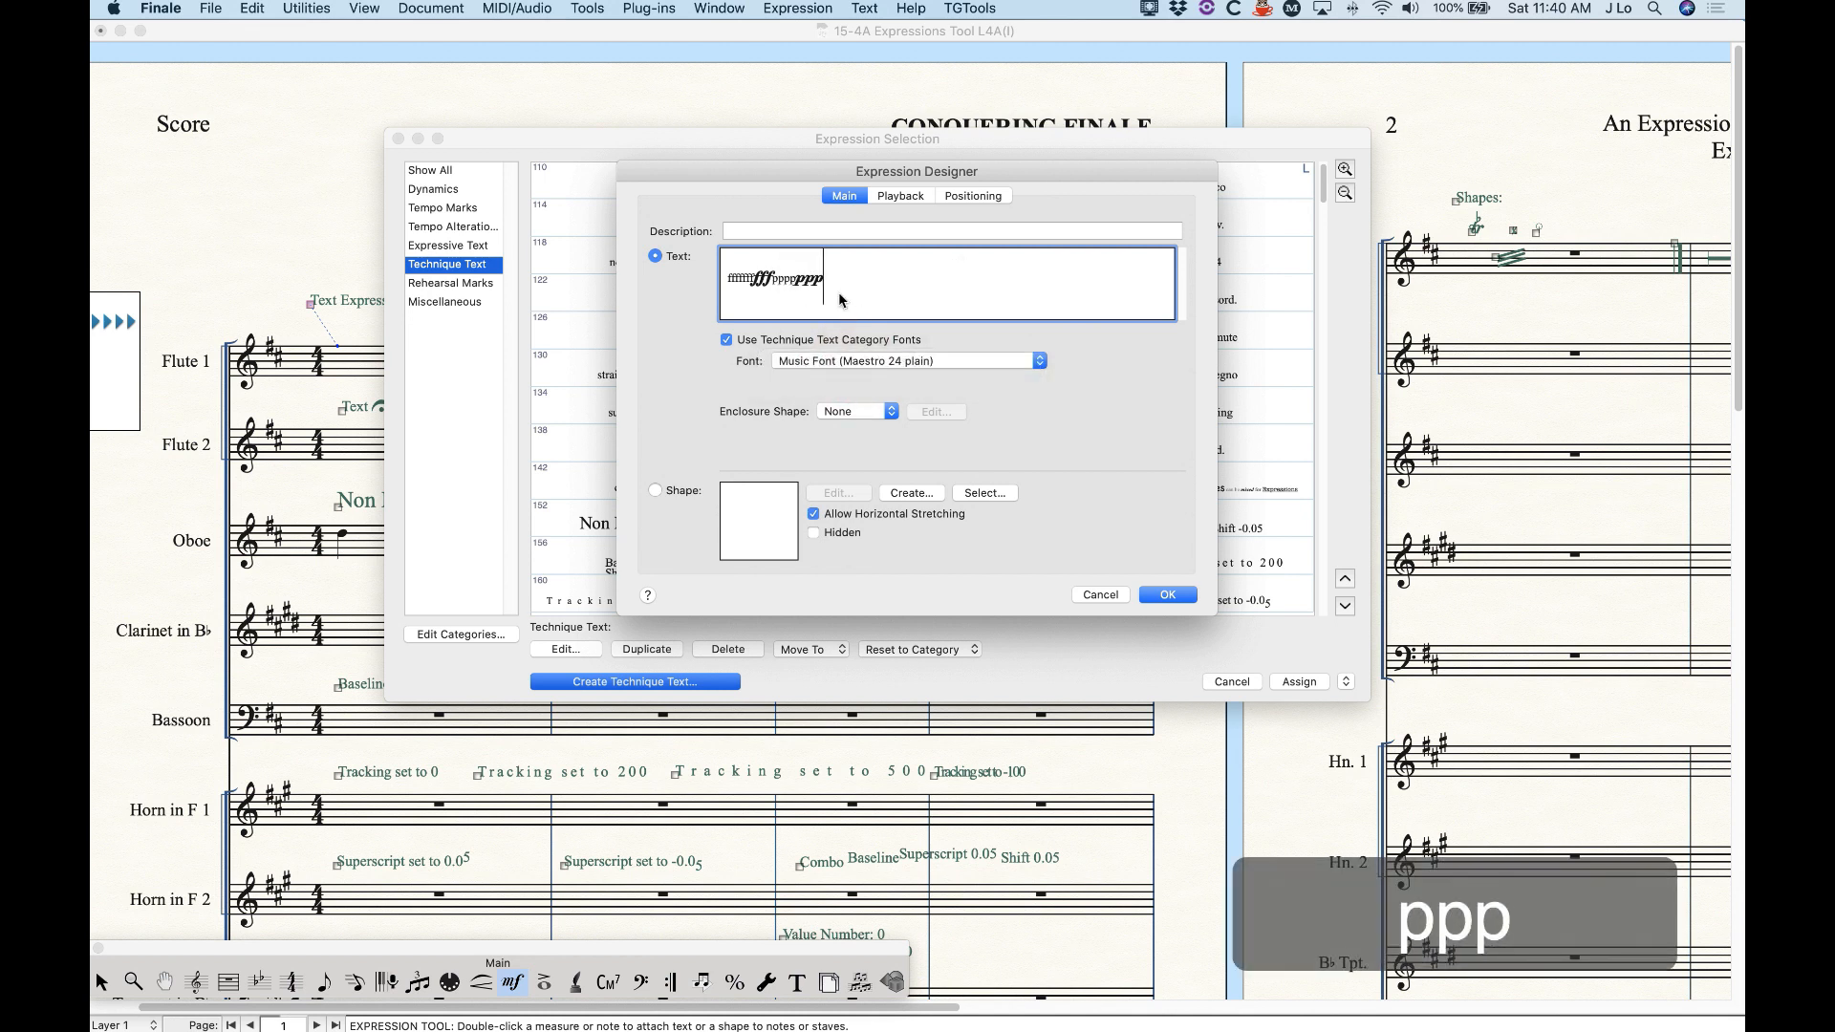
# - Switch back to the Text Font, delete all the sample letters and cancel the new expression
pyautogui.click(828, 364)
pyautogui.click(826, 353)
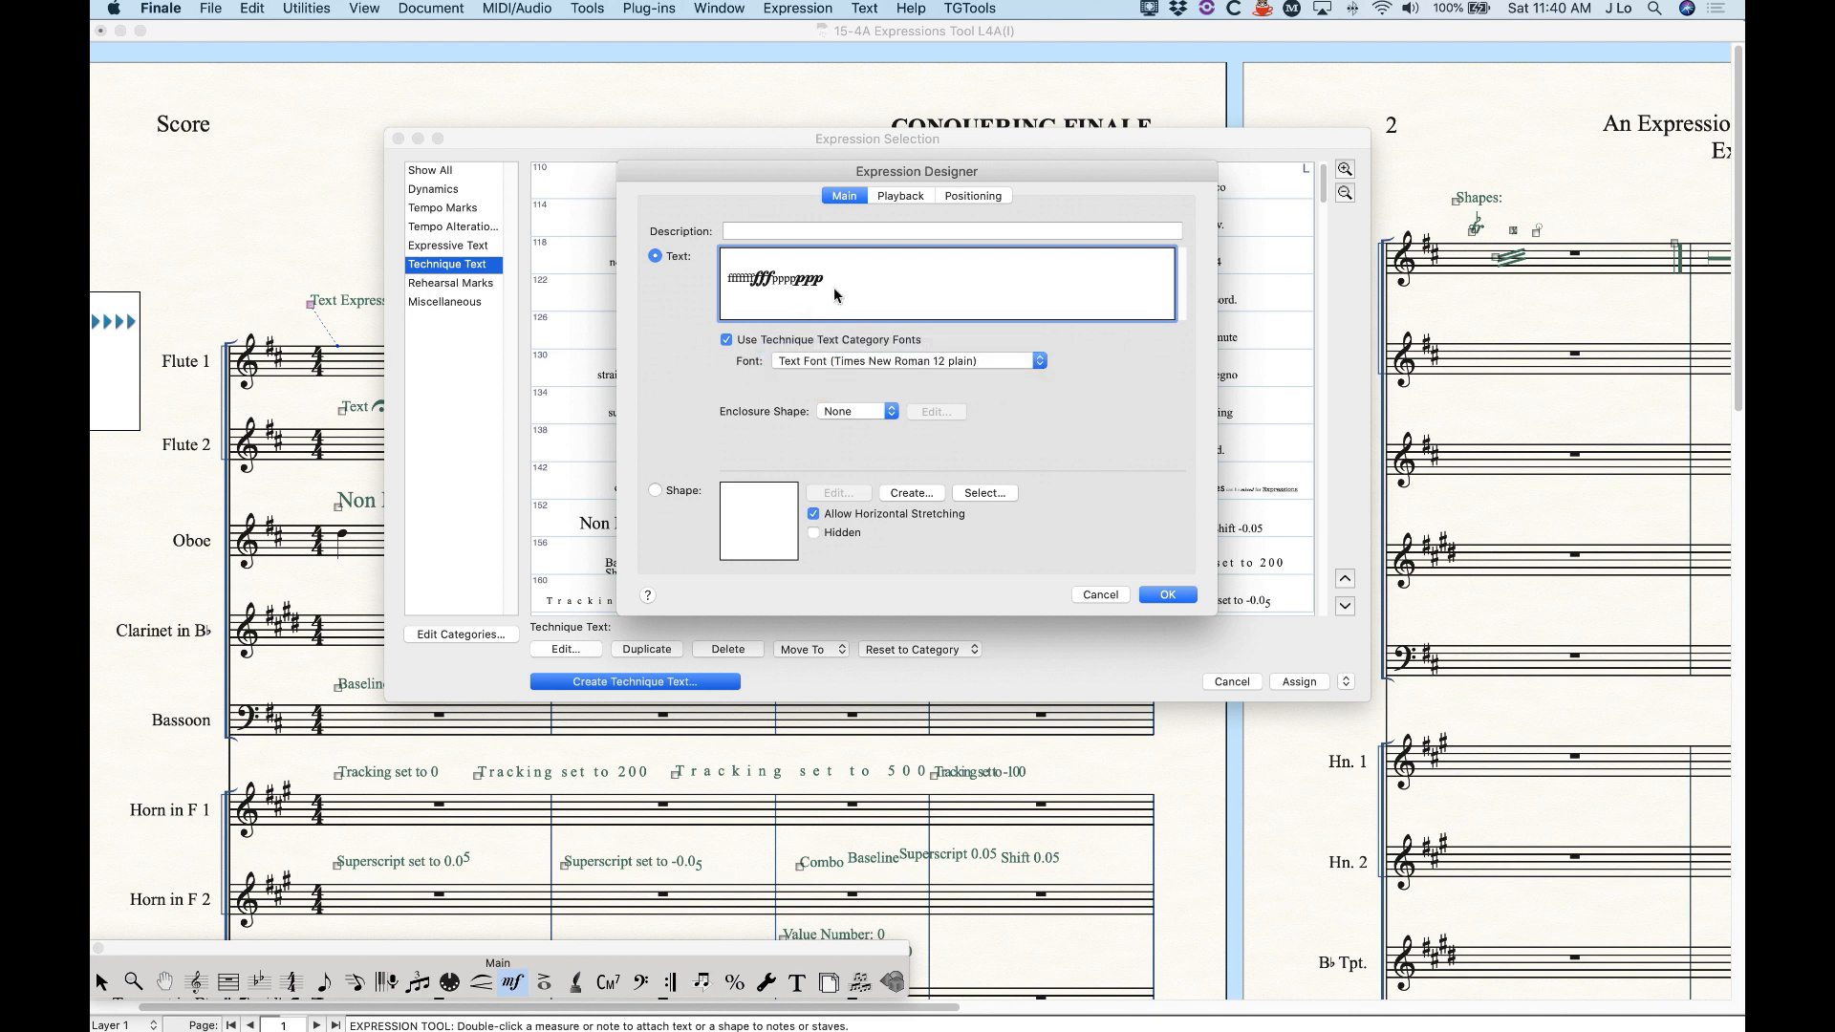
pyautogui.click(824, 360)
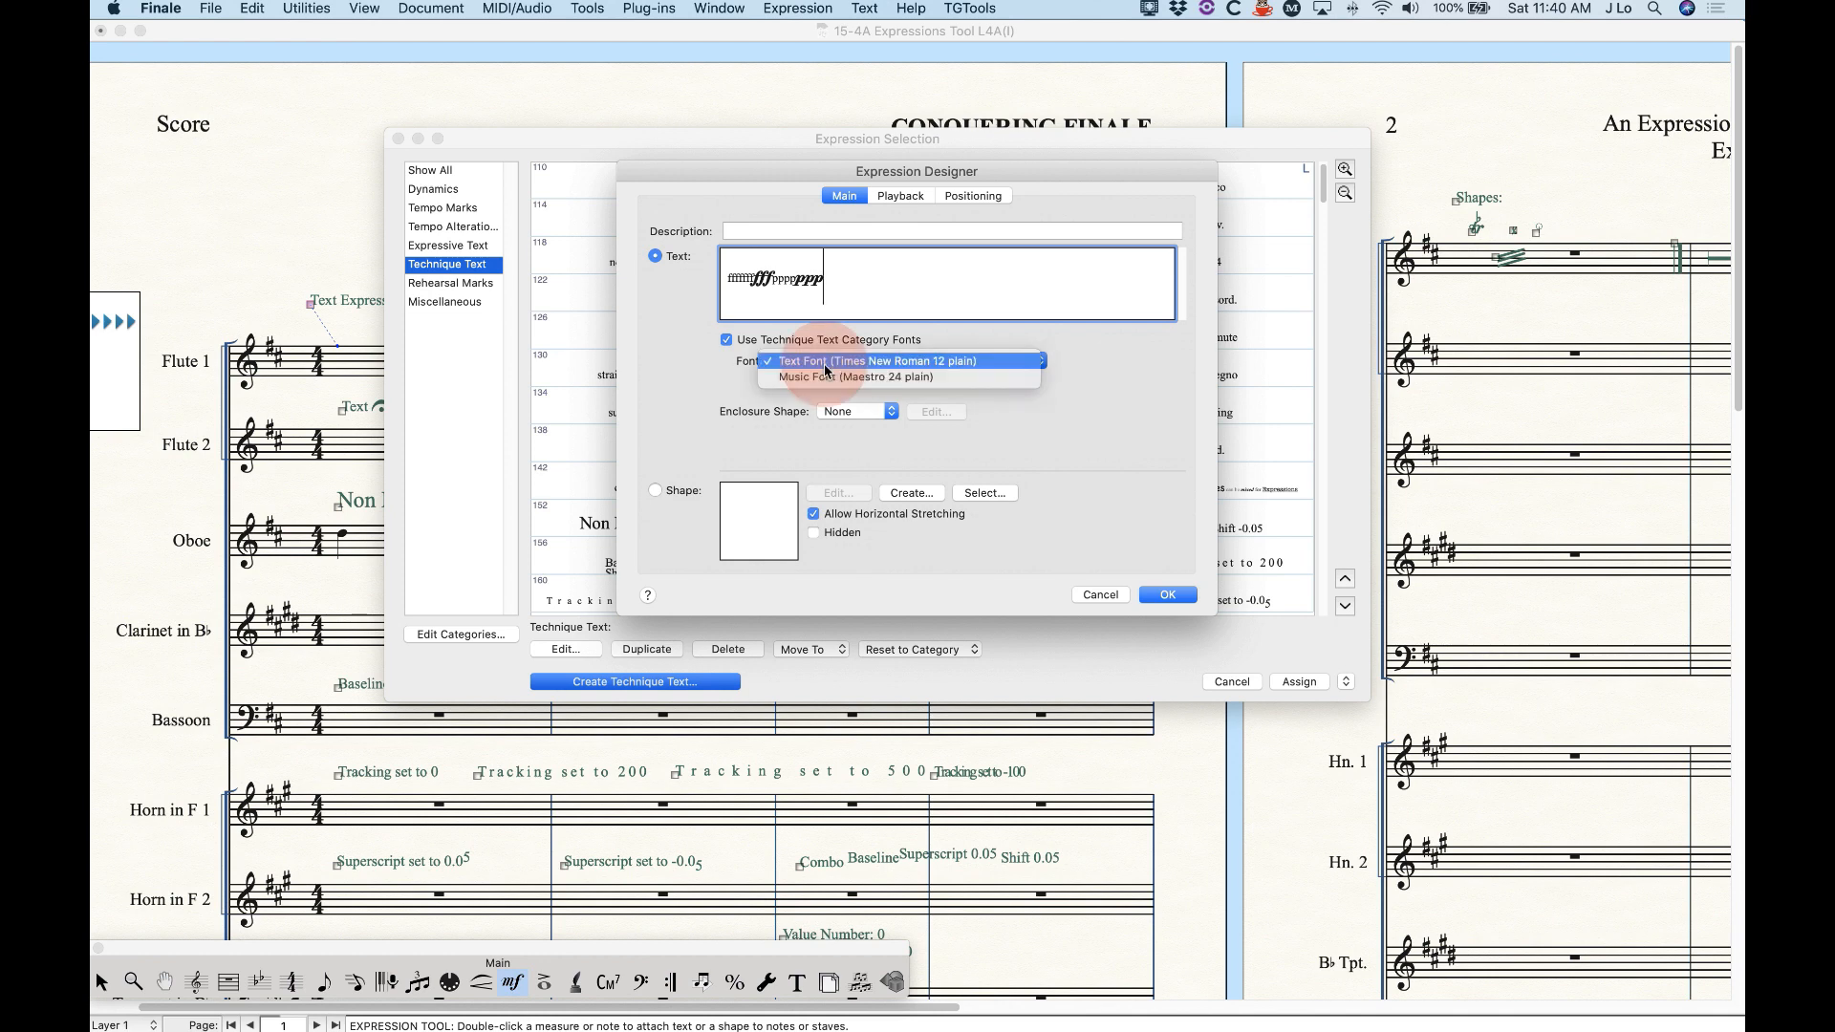
pyautogui.click(840, 300)
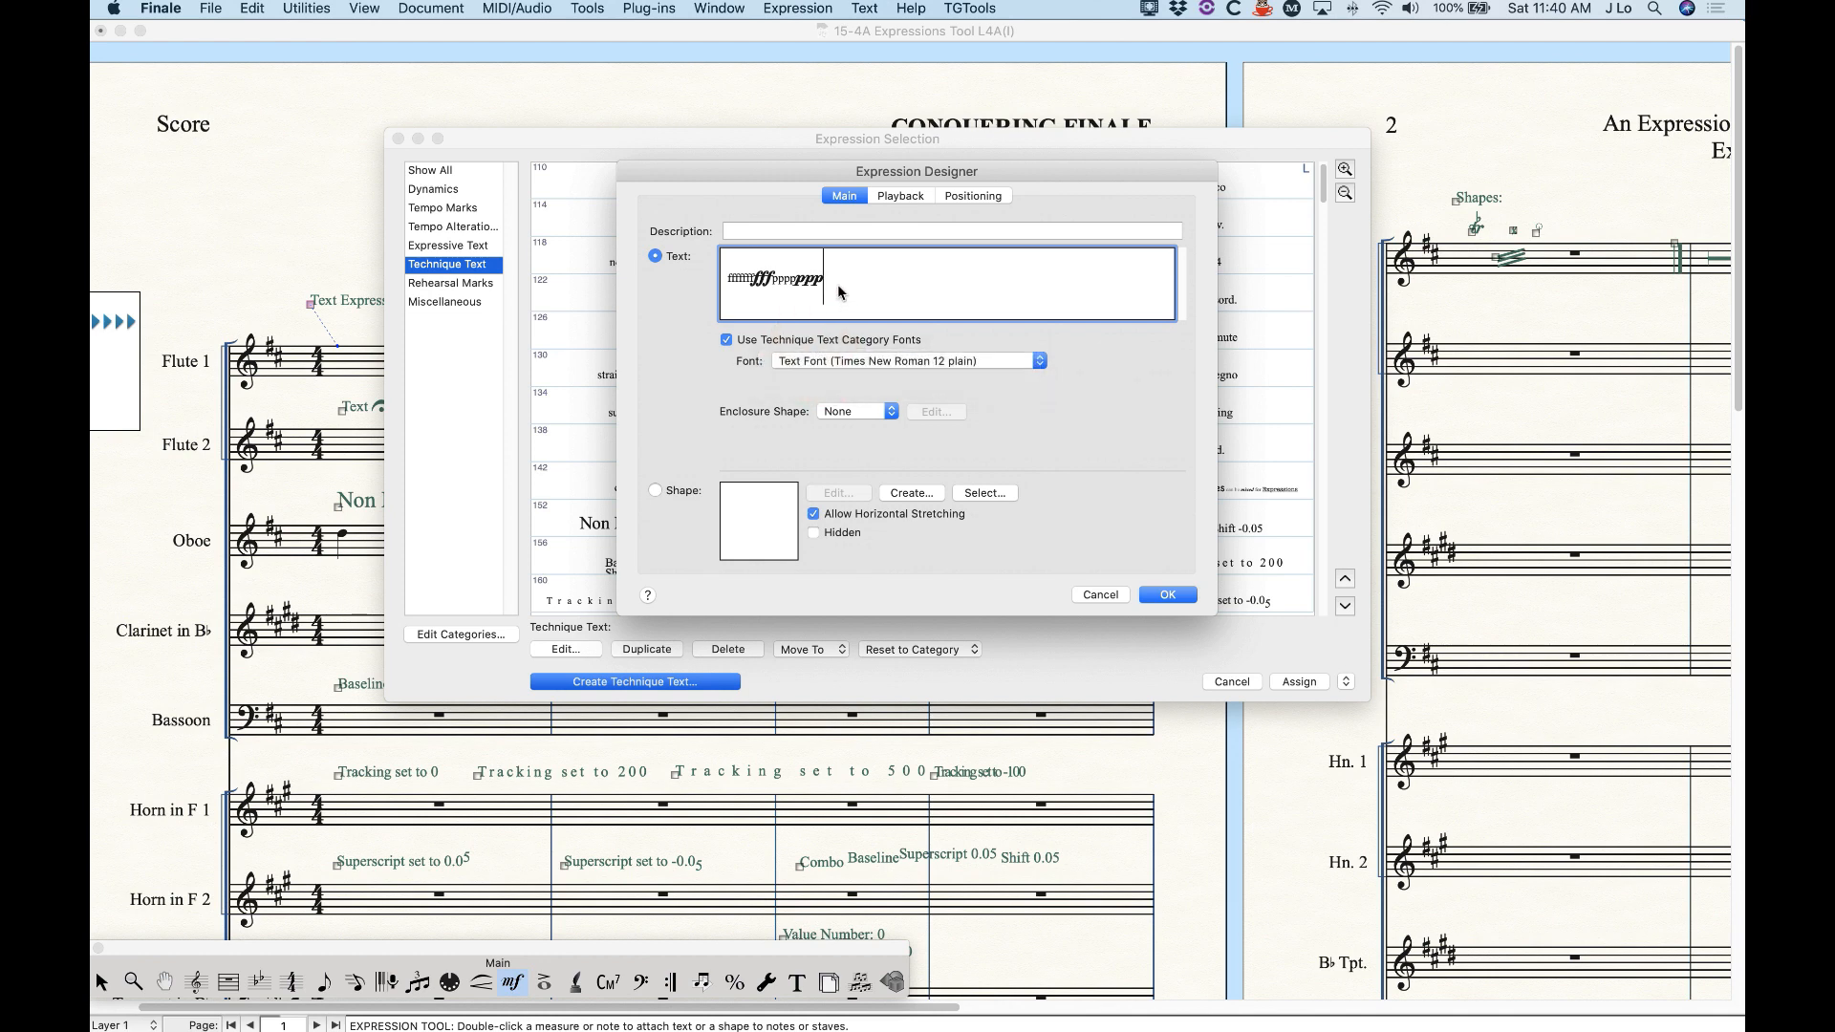
pyautogui.moveTo(838, 283); pyautogui.dragTo(689, 273)
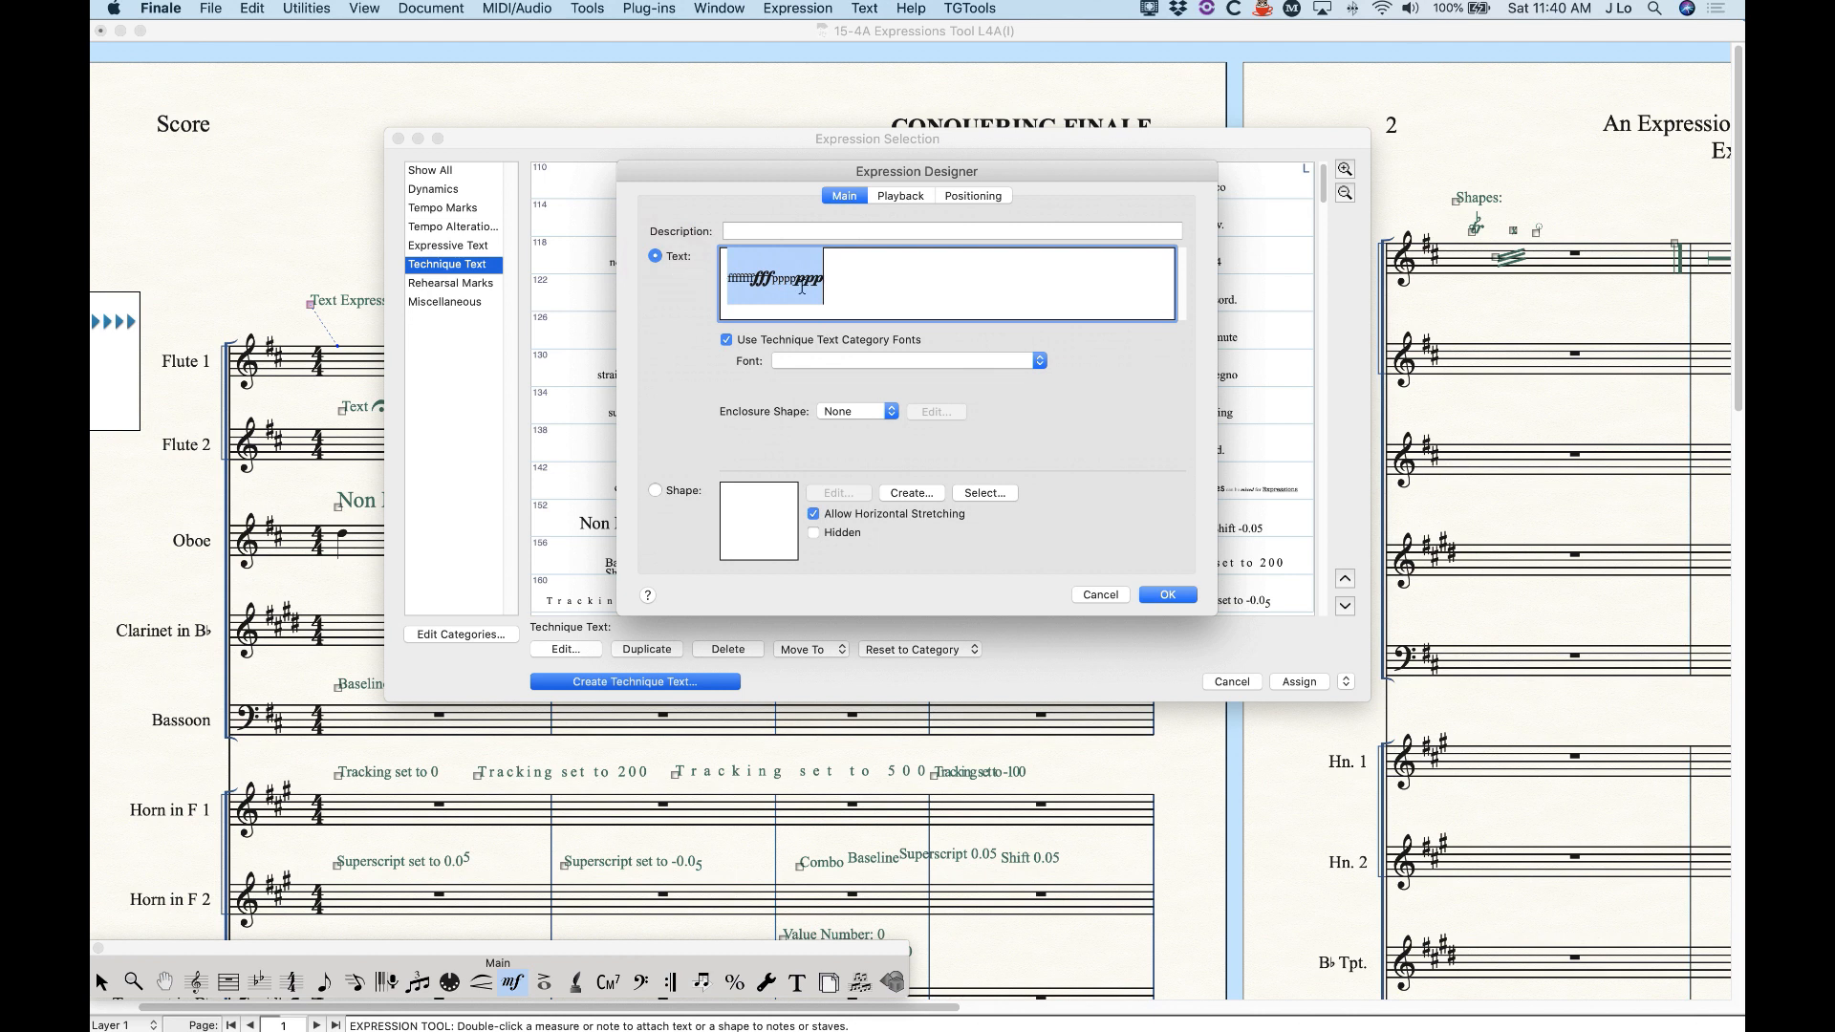
pyautogui.press('BackSpace')
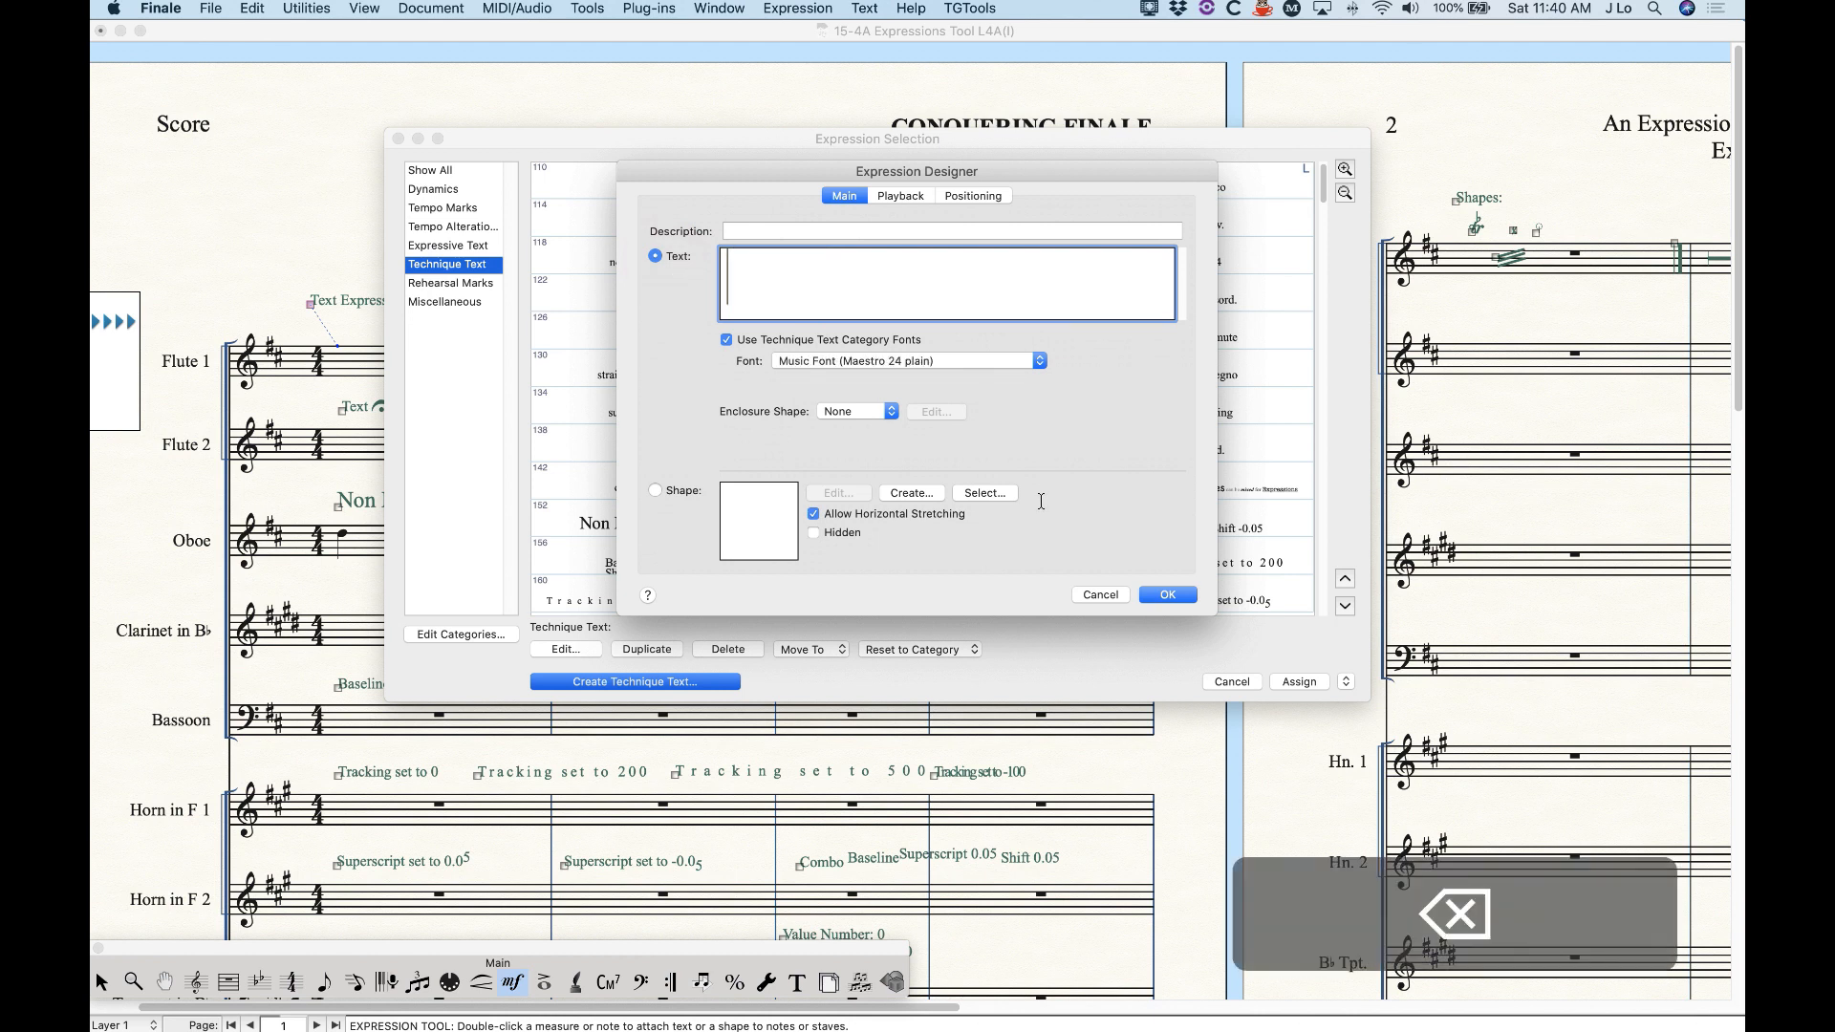
pyautogui.click(1101, 595)
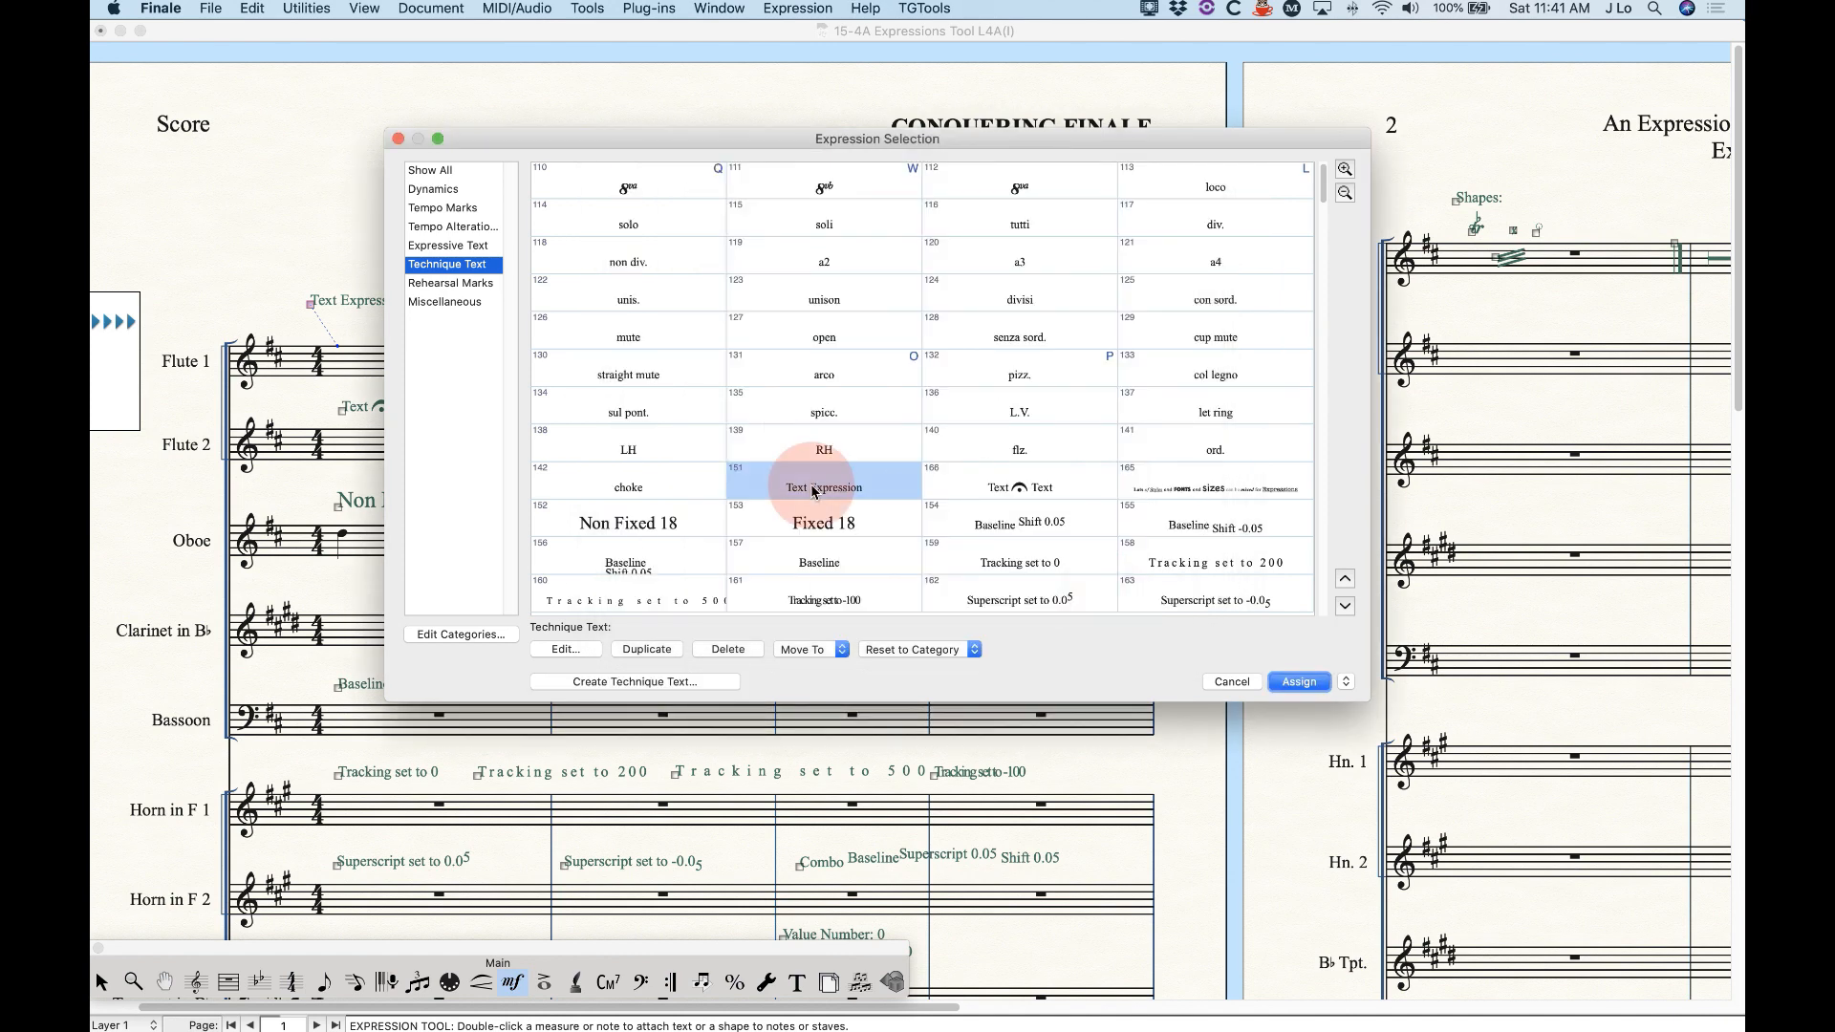
# - Open the "Text Expression" definition, turn off the Technique Text category fonts and make the word "Expression" bold
pyautogui.click(566, 649)
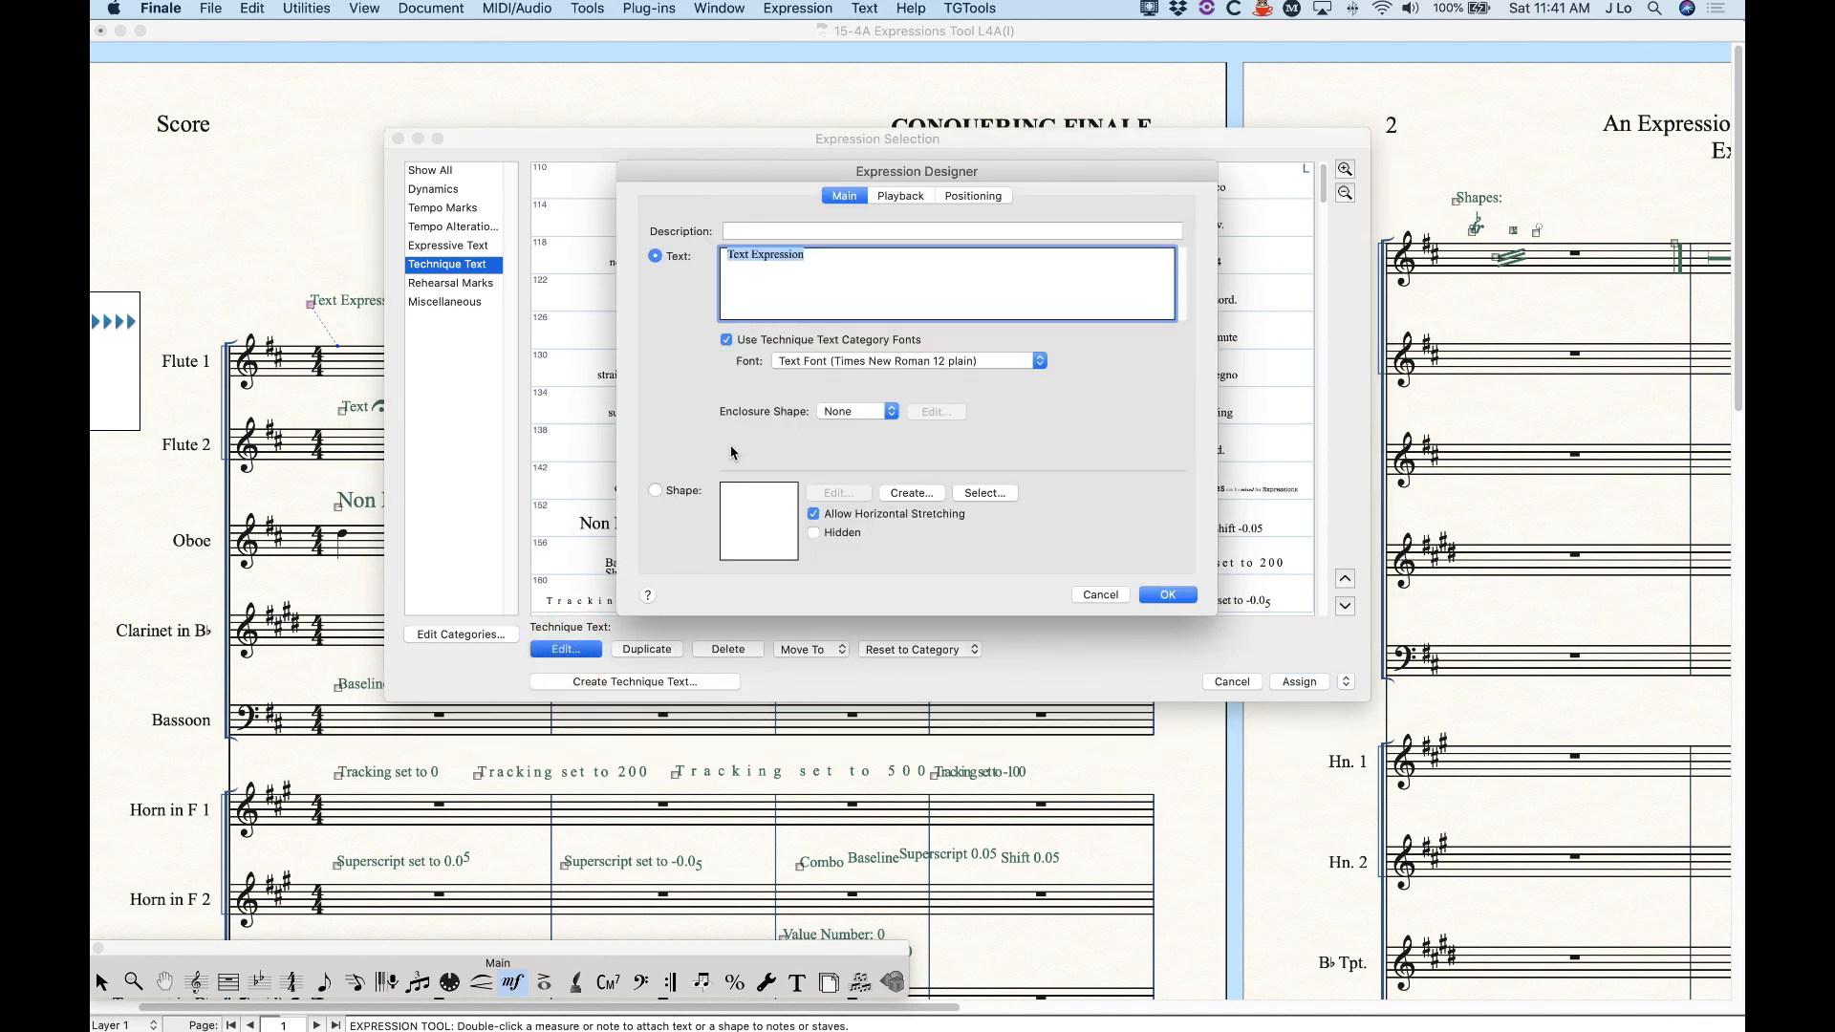
pyautogui.click(829, 277)
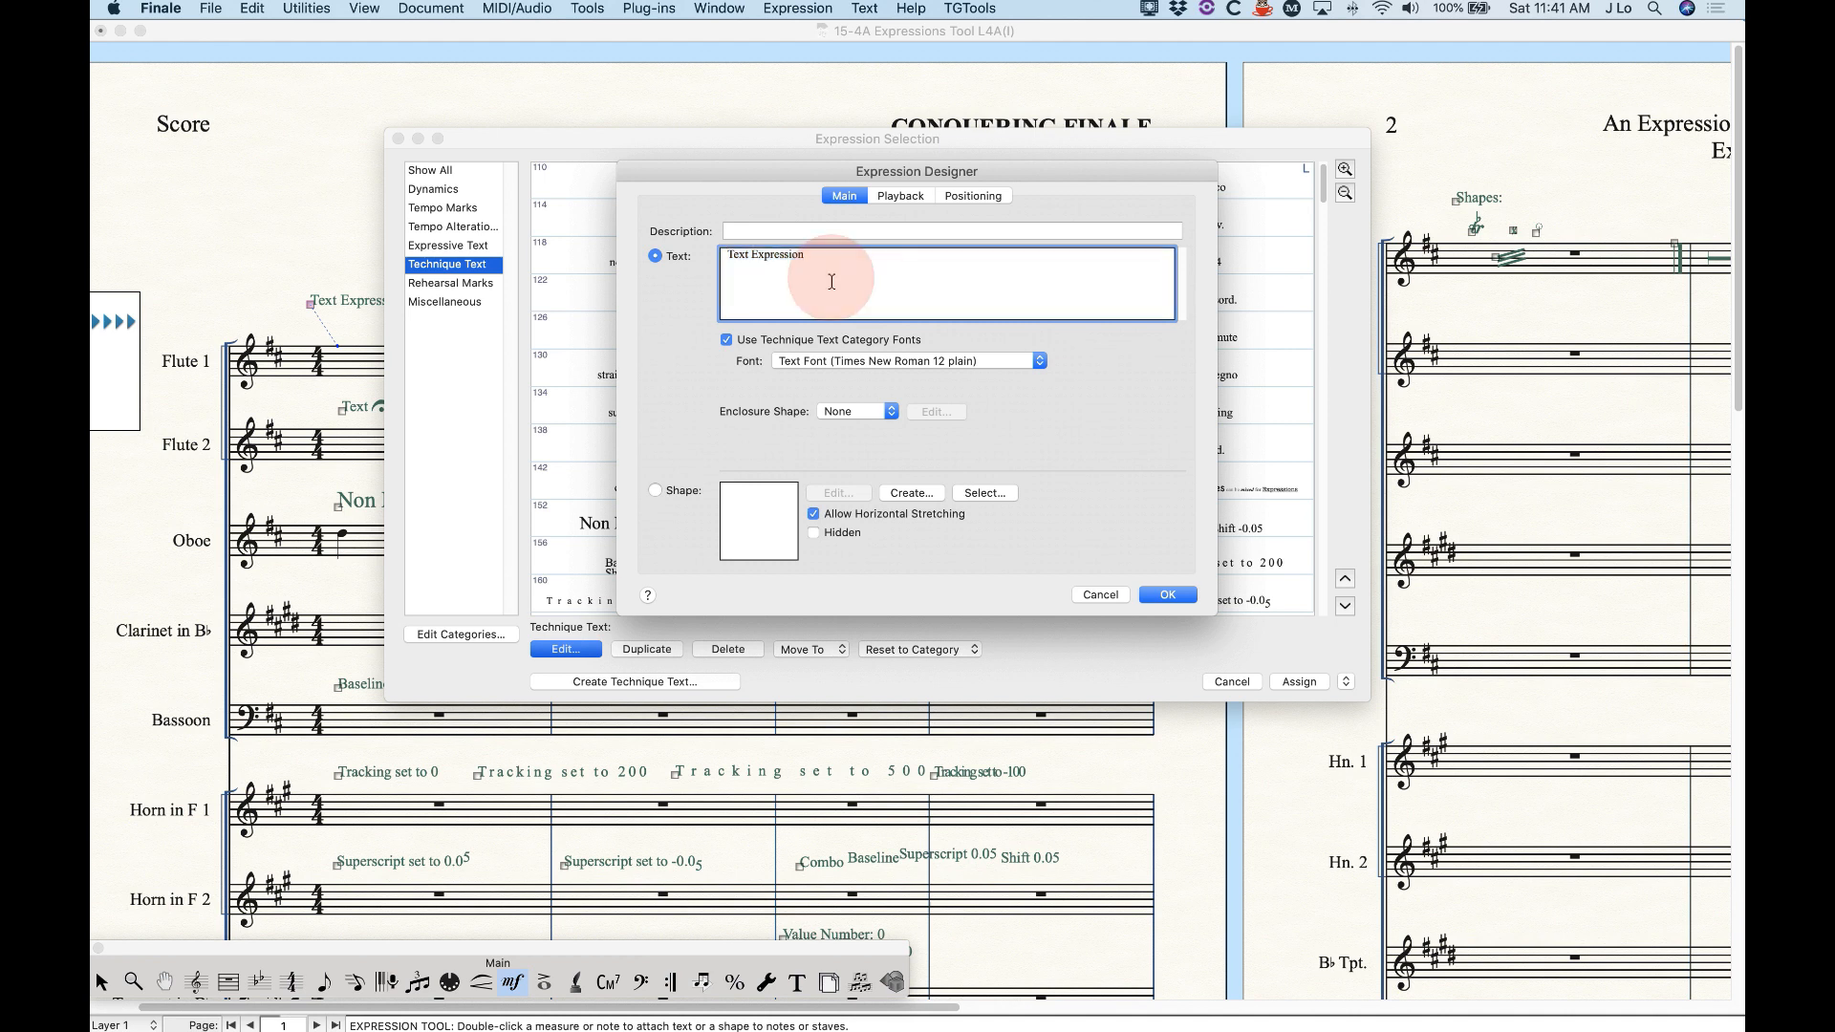
pyautogui.click(726, 340)
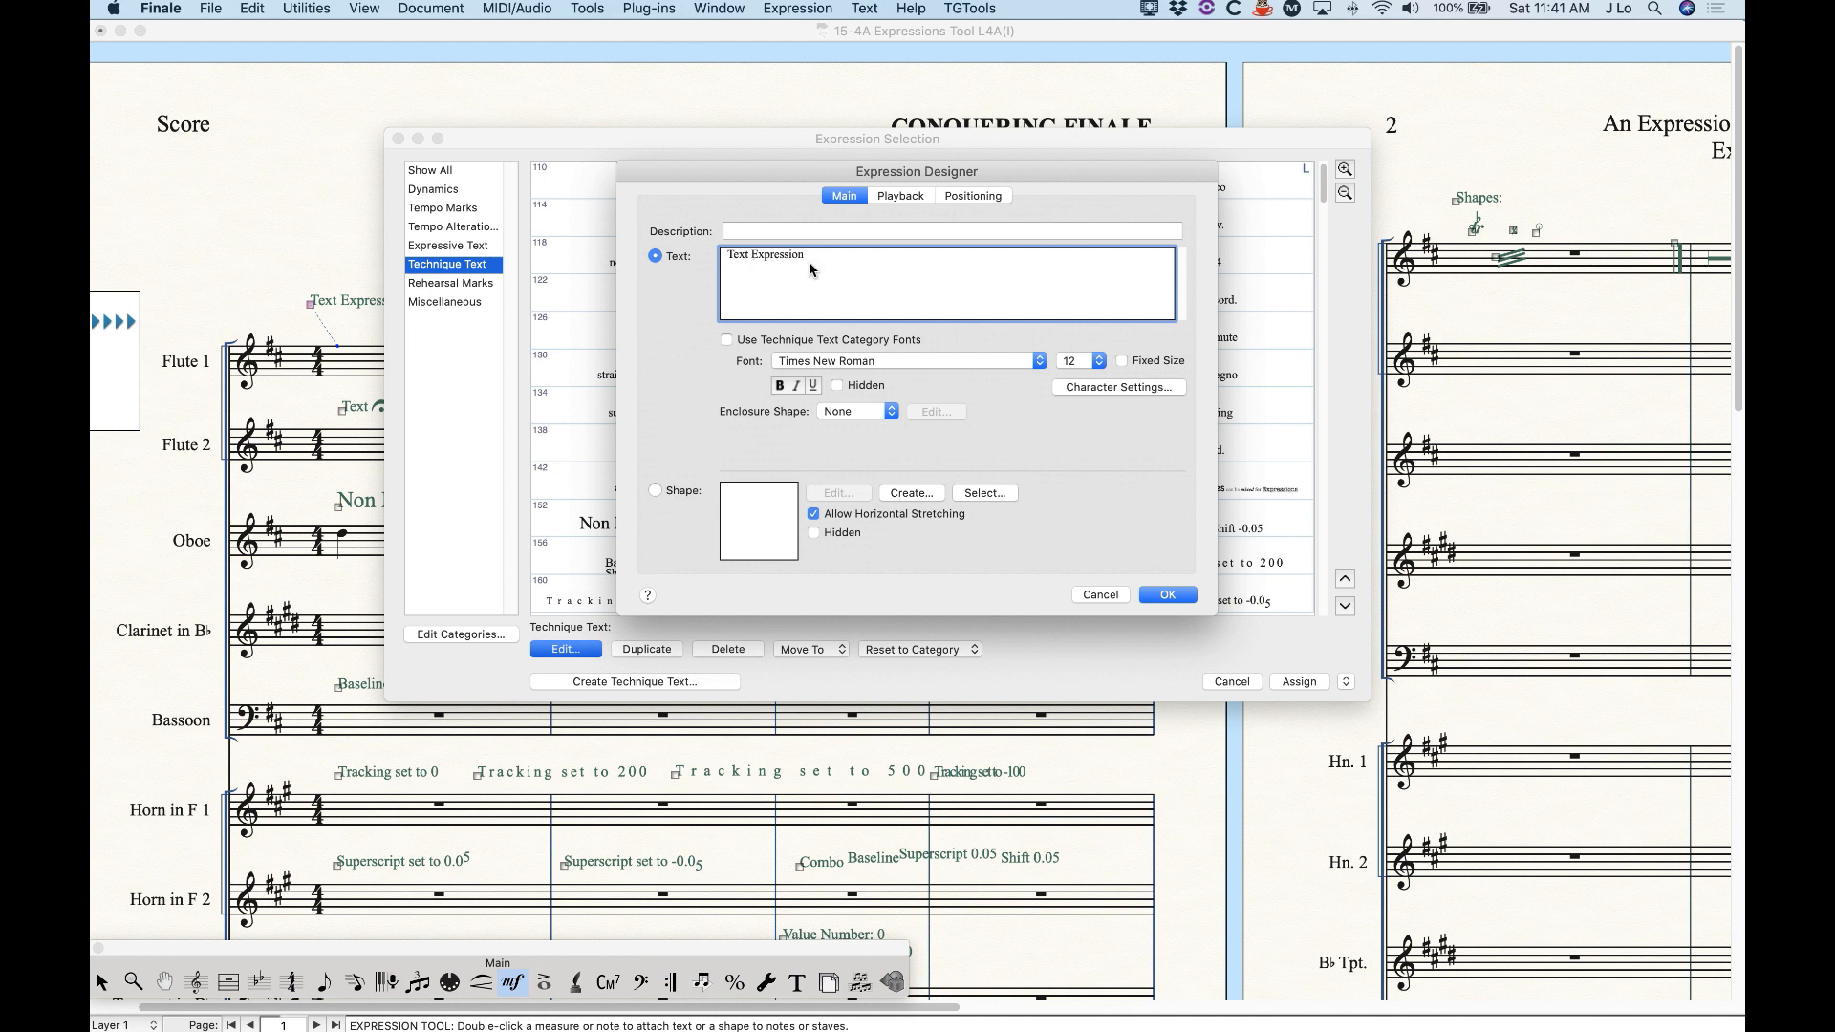
pyautogui.moveTo(804, 257); pyautogui.dragTo(752, 255)
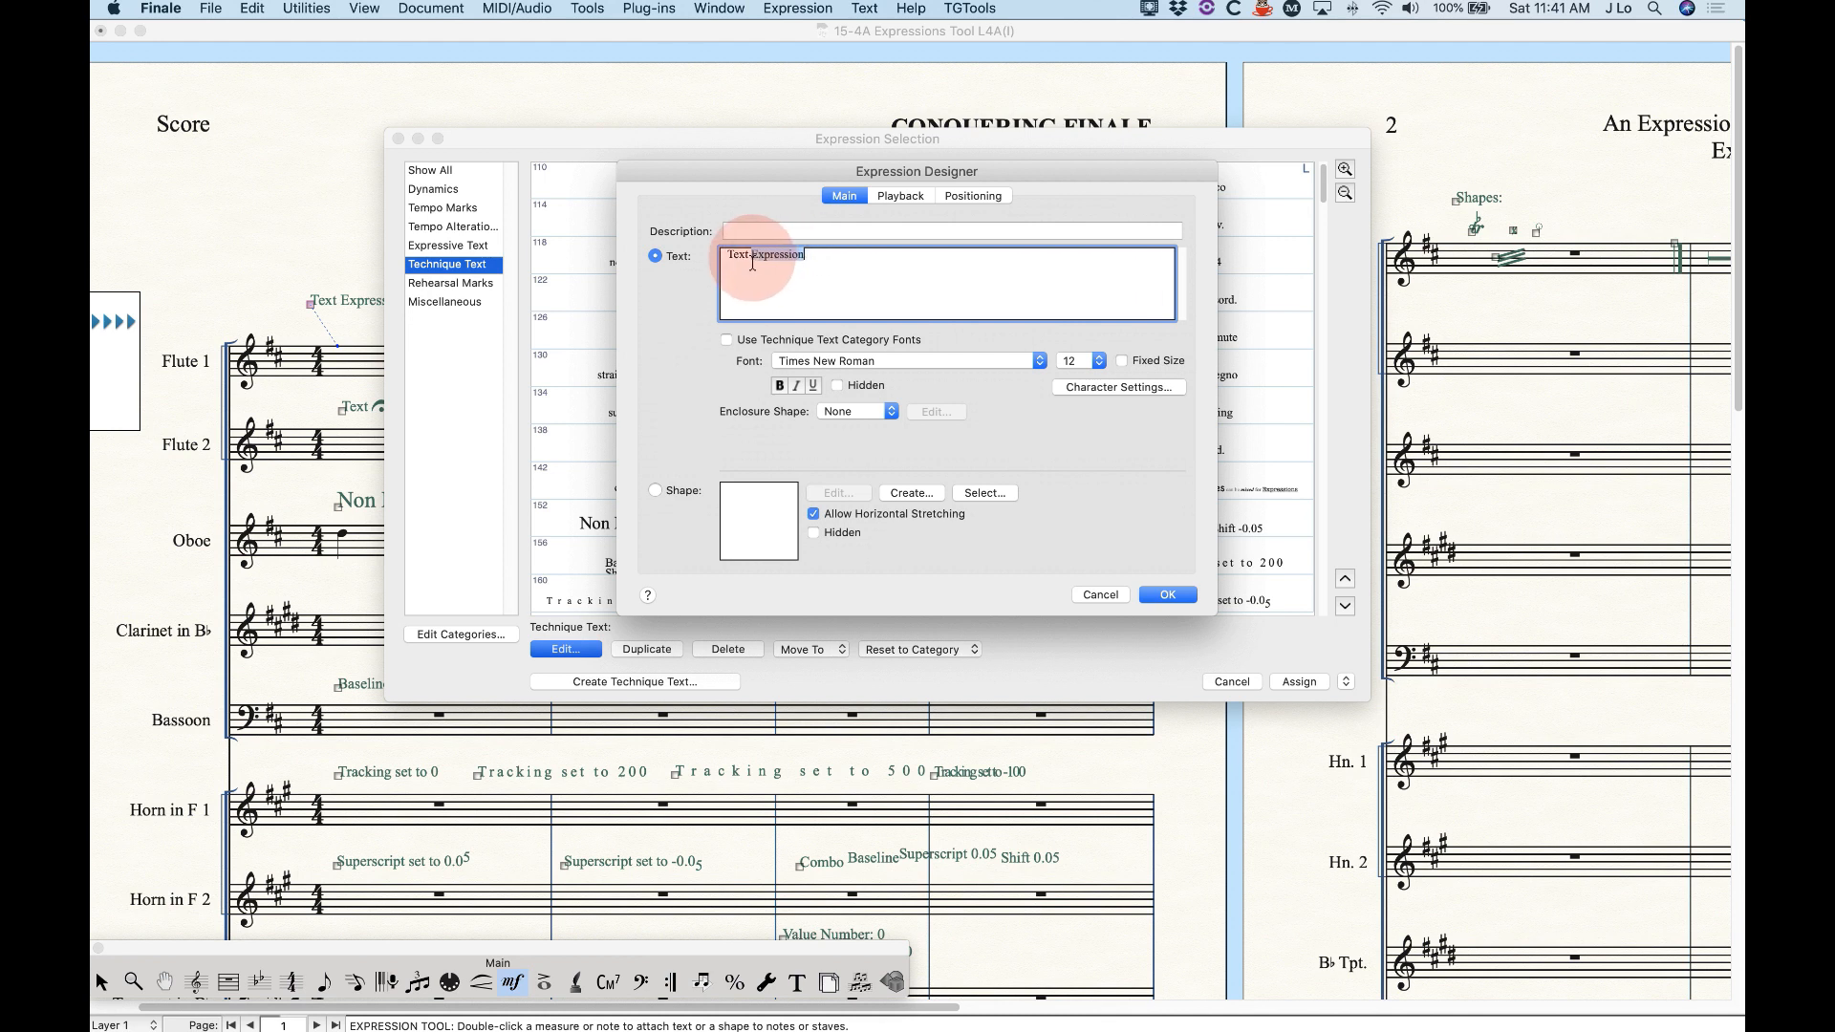
pyautogui.click(778, 386)
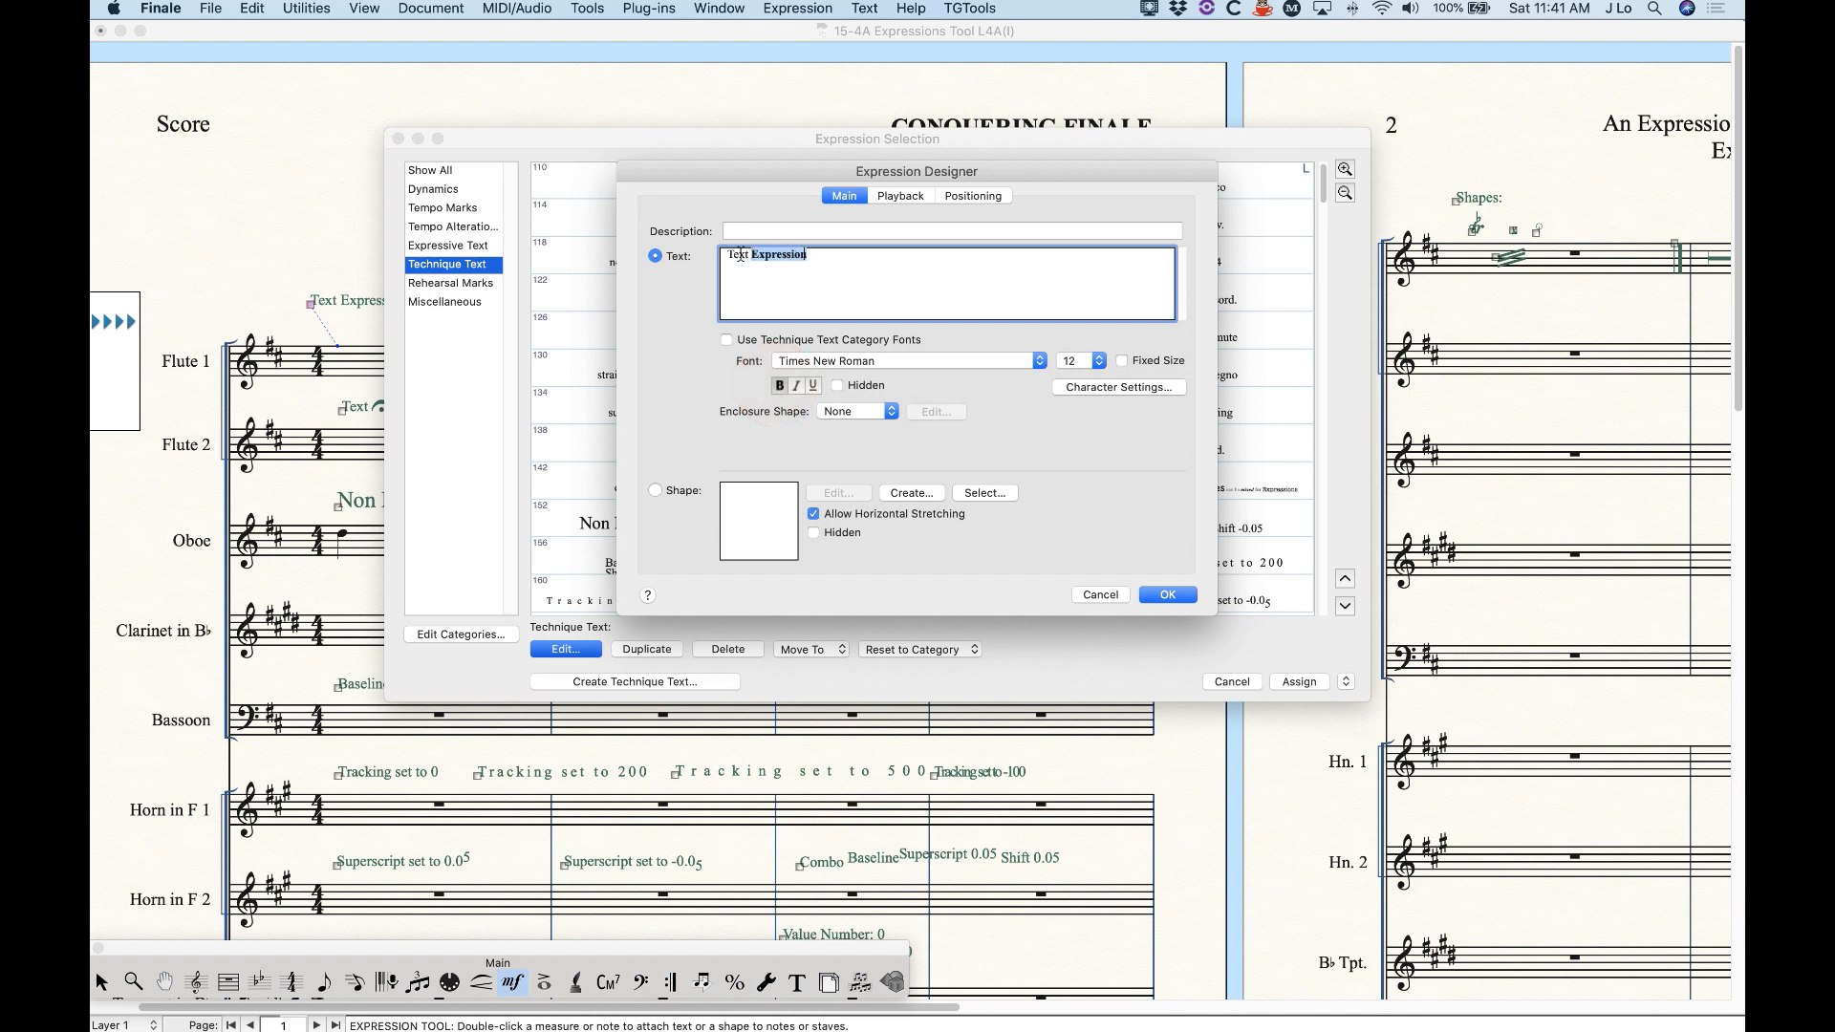
# - Switch the word "Expression" from bold to italic, and return it to plain style
pyautogui.click(796, 385)
pyautogui.click(778, 386)
pyautogui.click(797, 385)
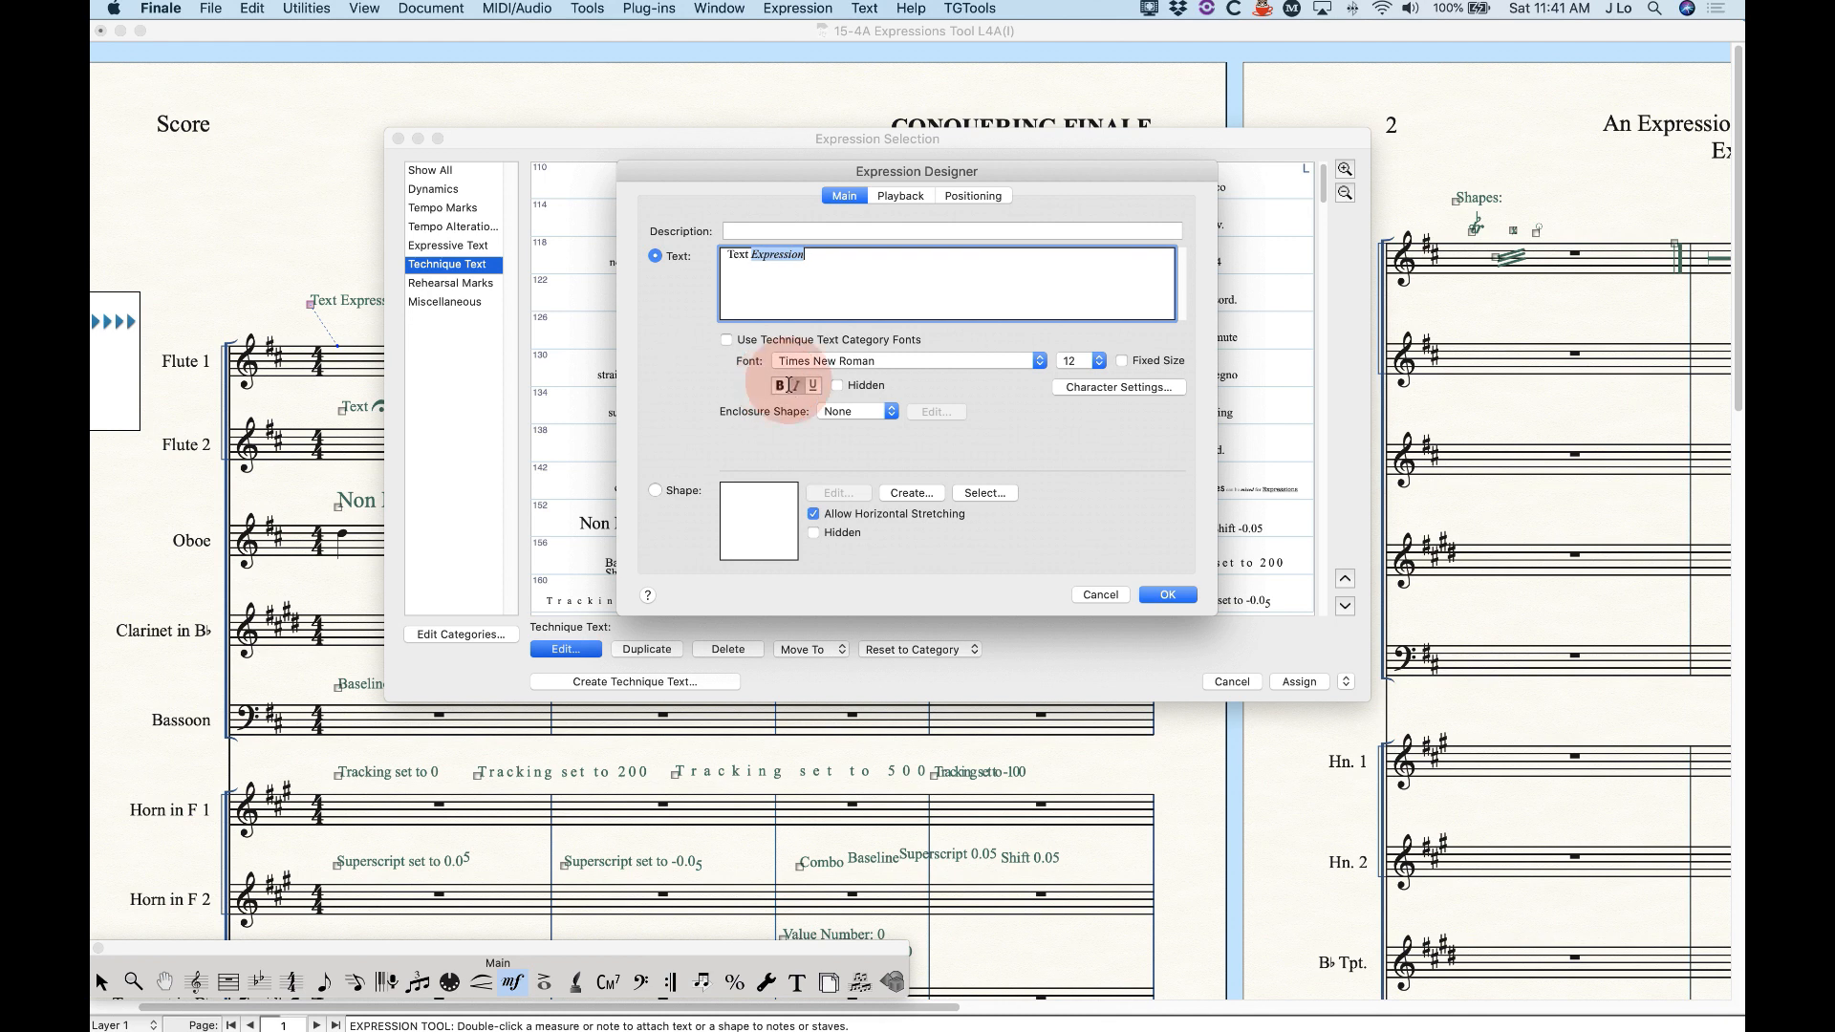
# - Enlarge the word "Expression" to size 24 and set it back to size 12
pyautogui.click(1085, 361)
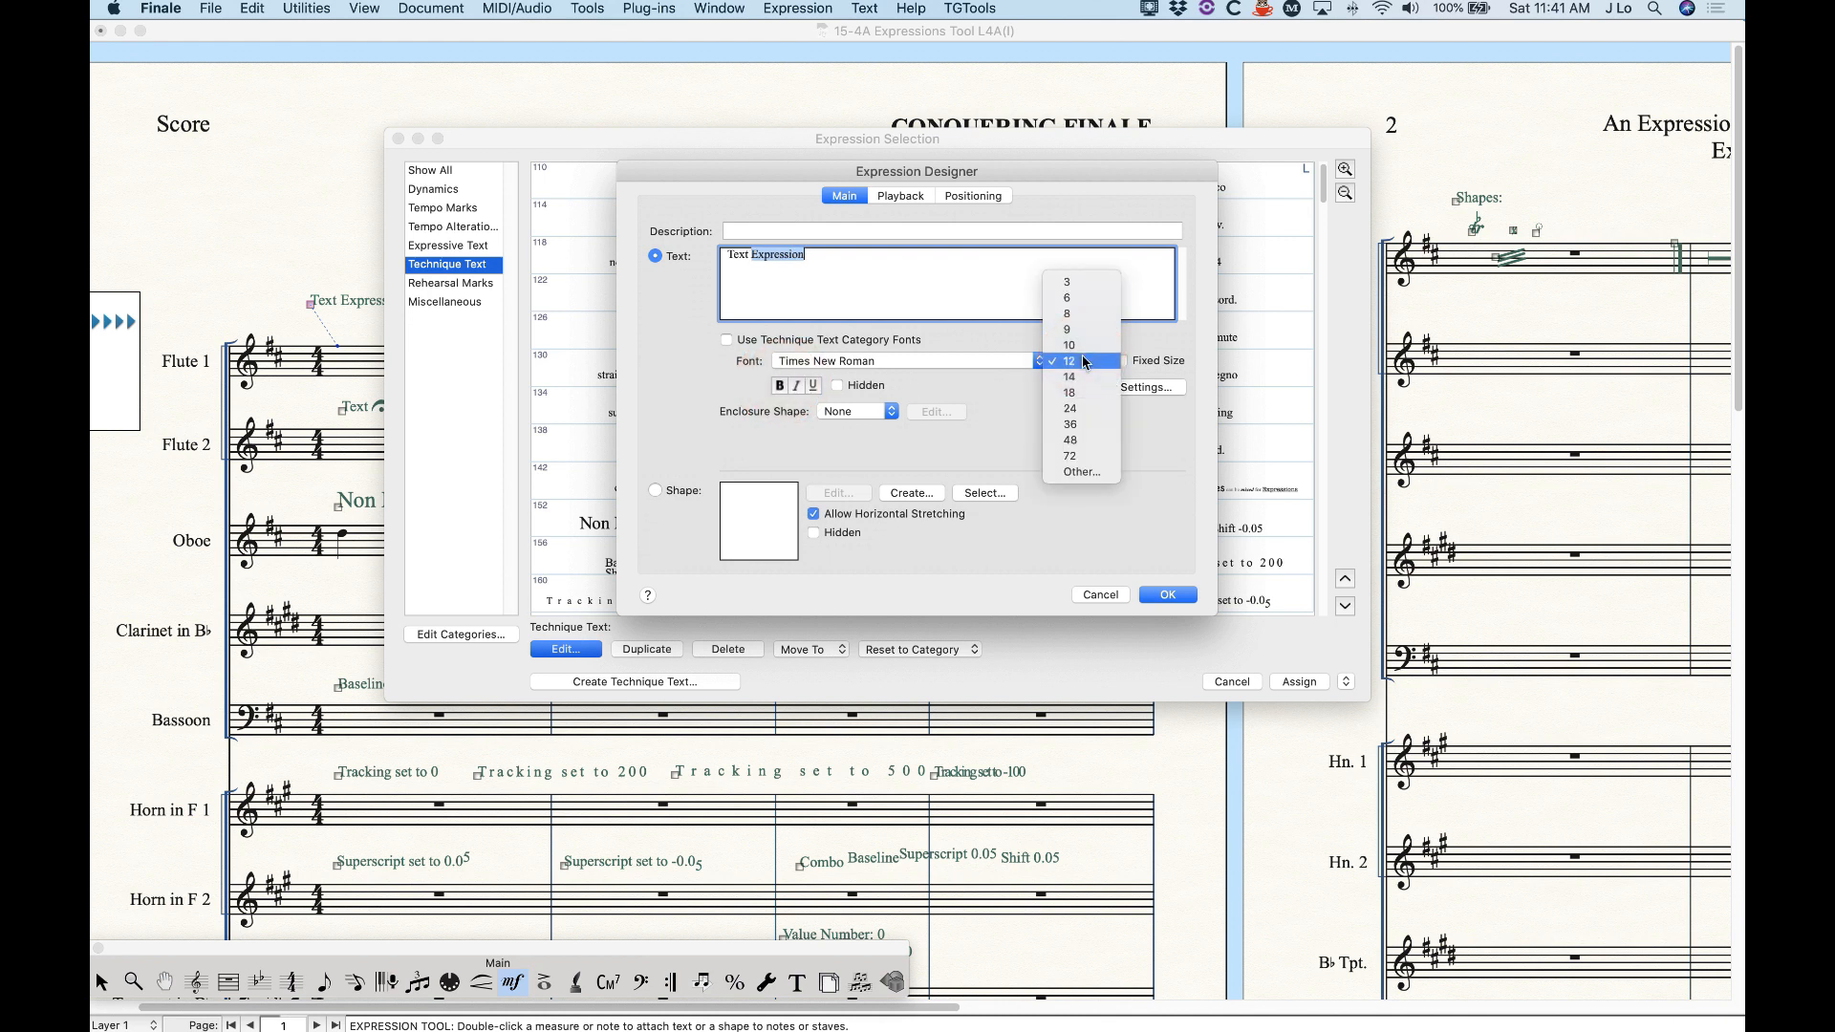
pyautogui.click(1072, 408)
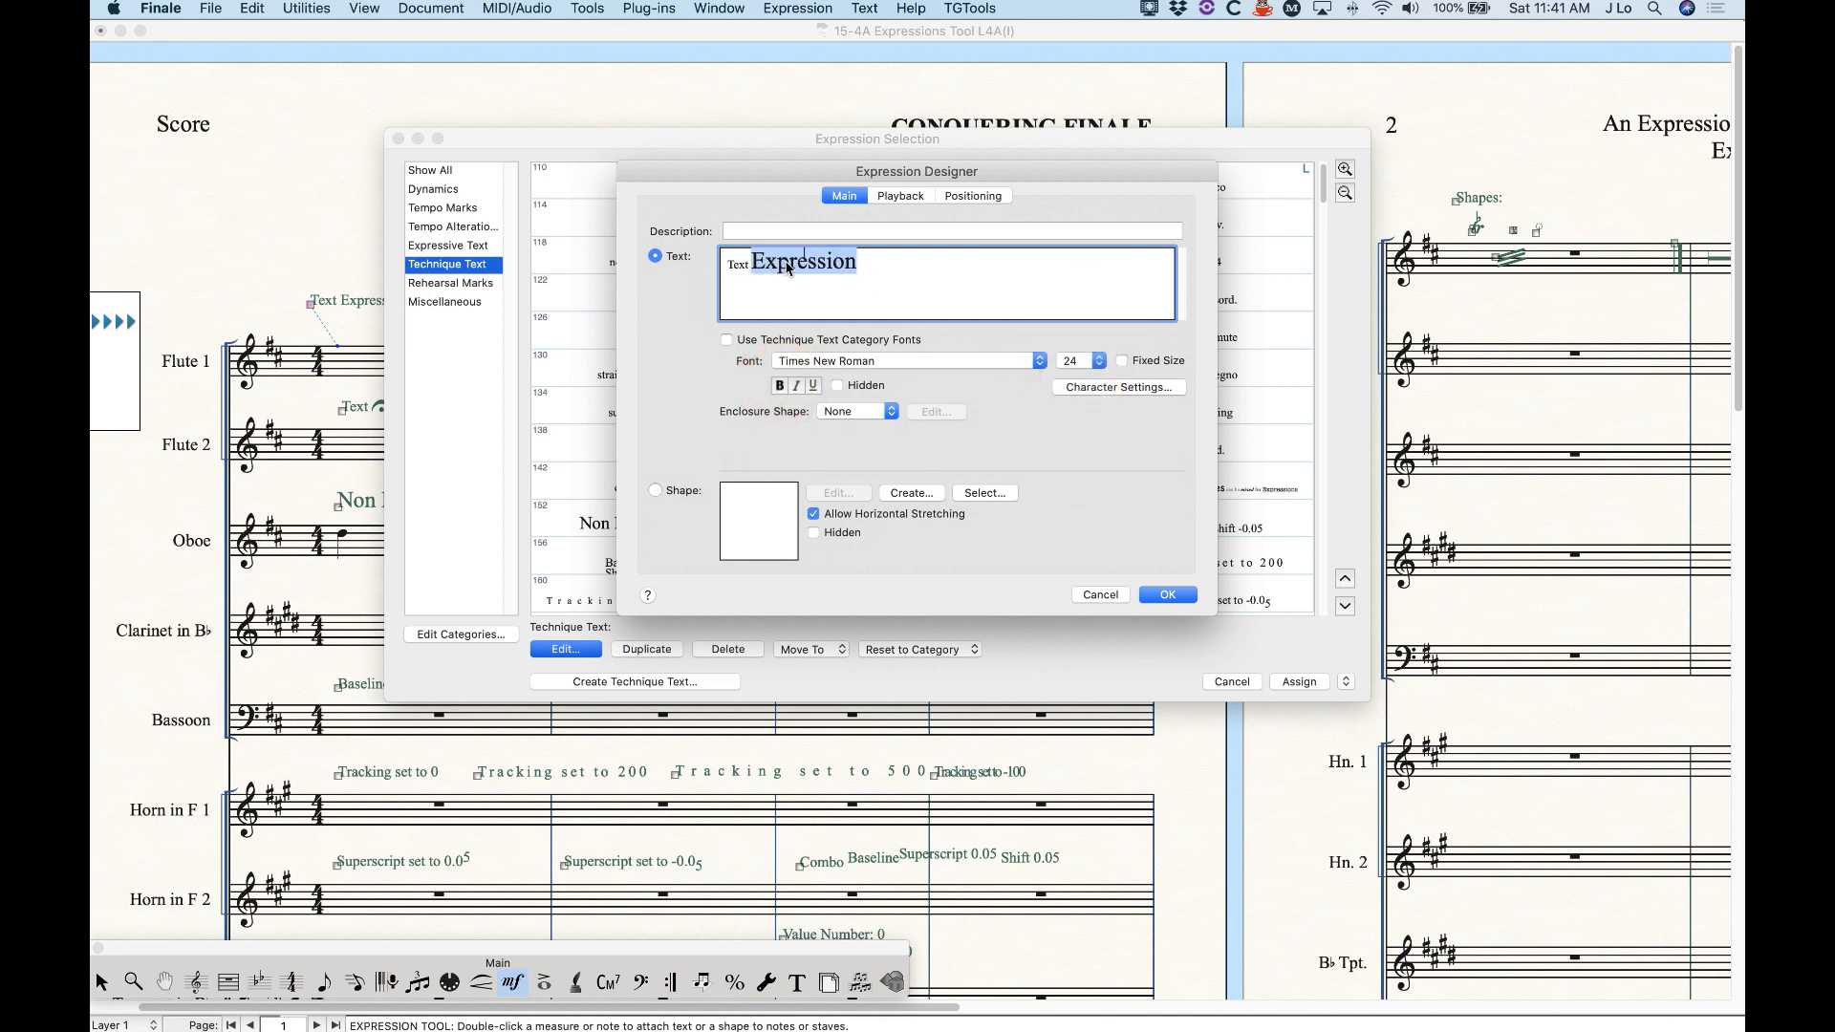
pyautogui.click(1075, 360)
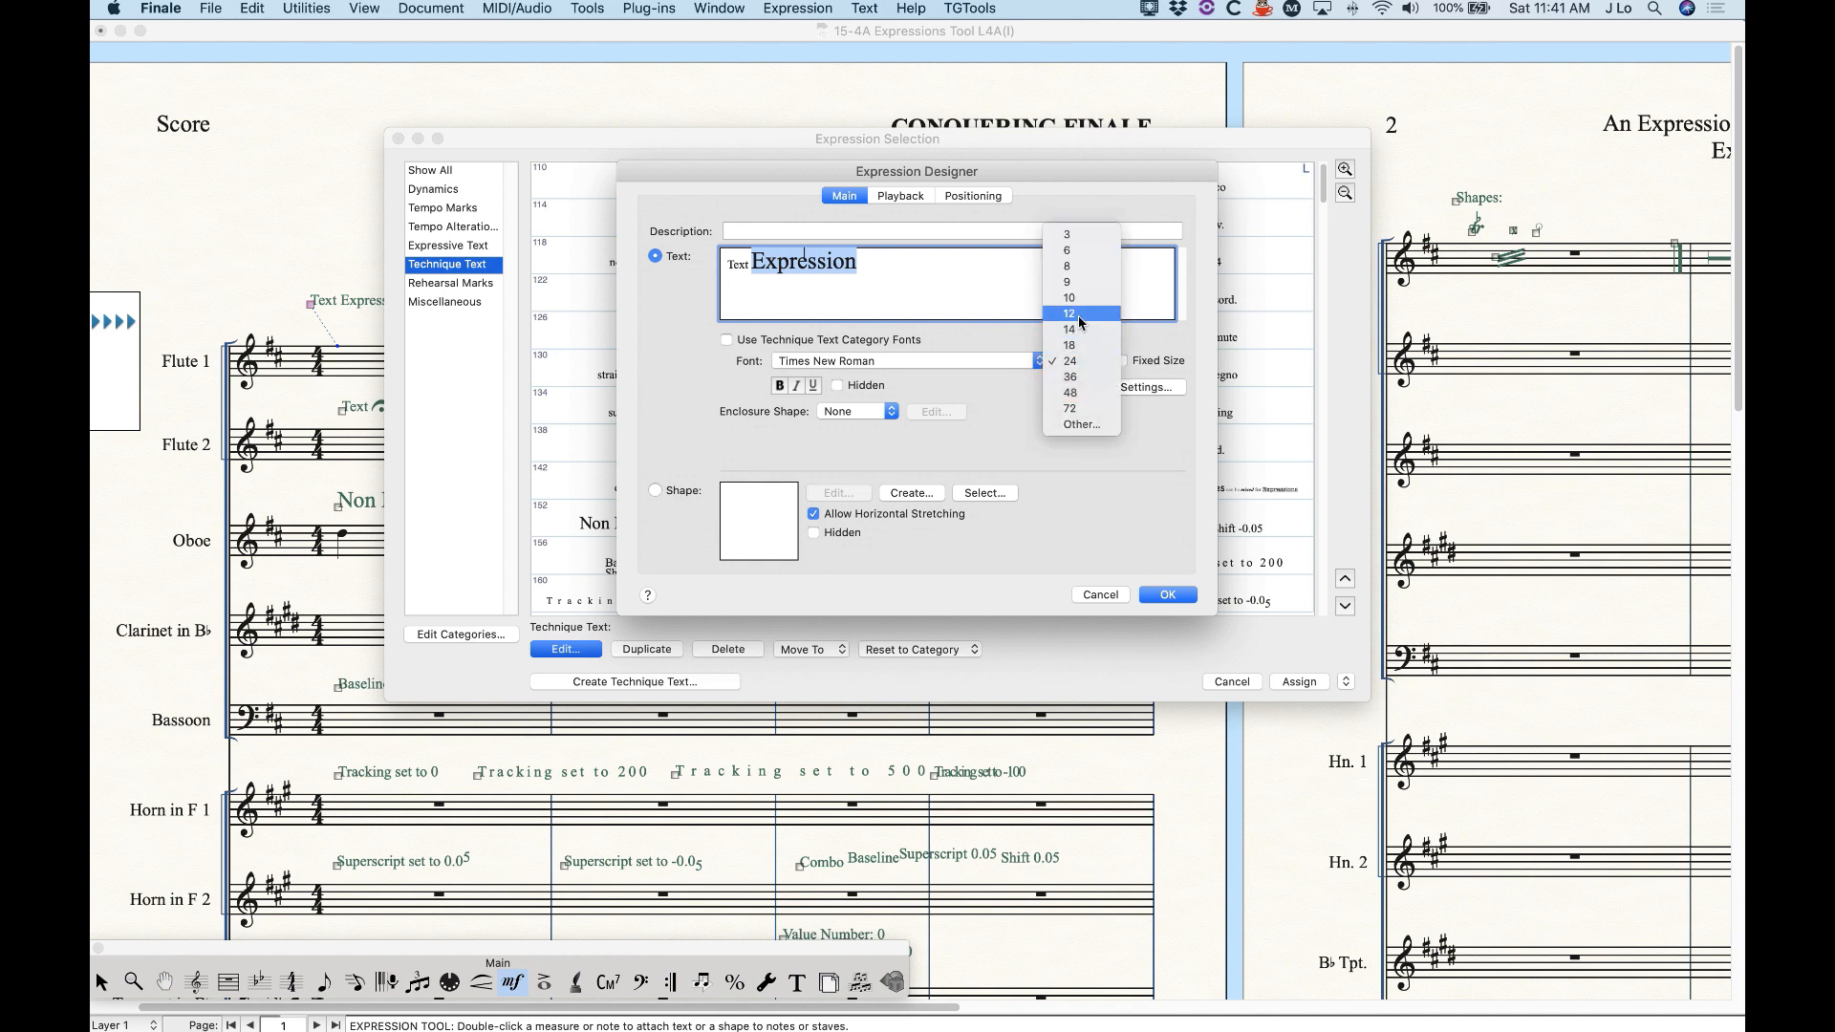
pyautogui.press('Return')
# - Append the sample letters "asdf" in size 24 after "Text Expression"
pyautogui.click(830, 273)
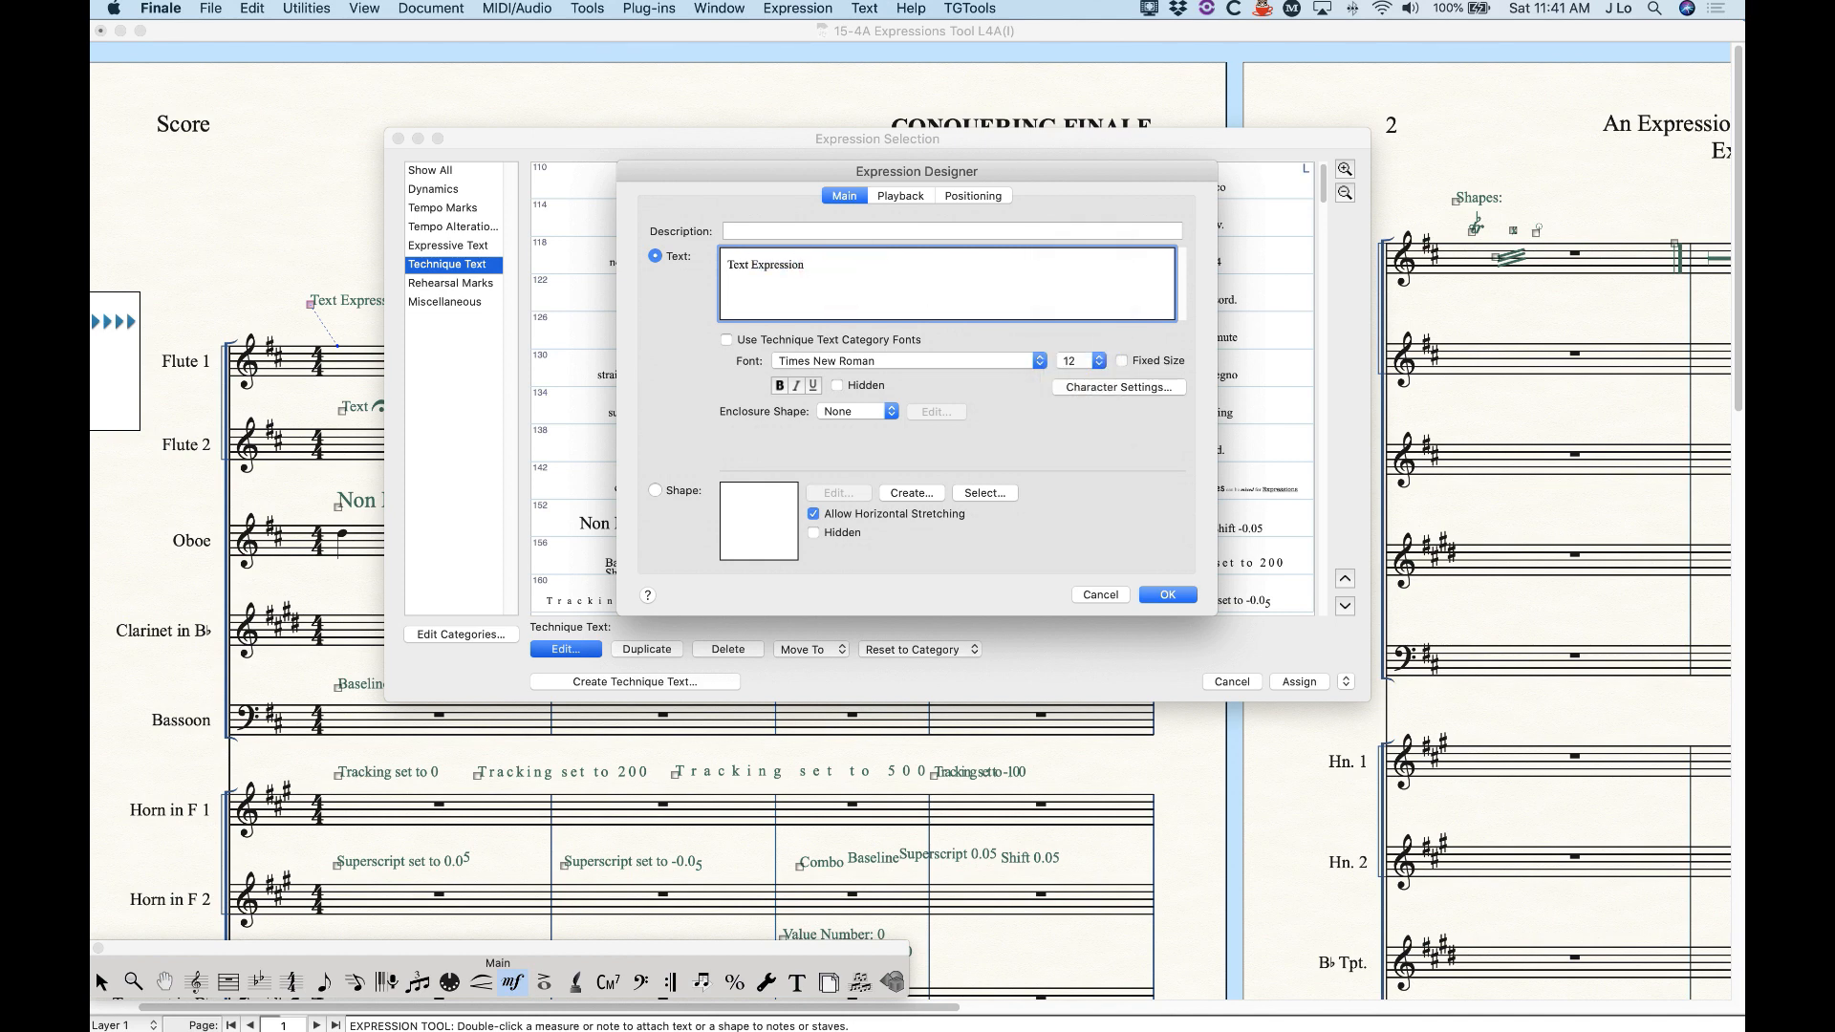
pyautogui.click(1087, 360)
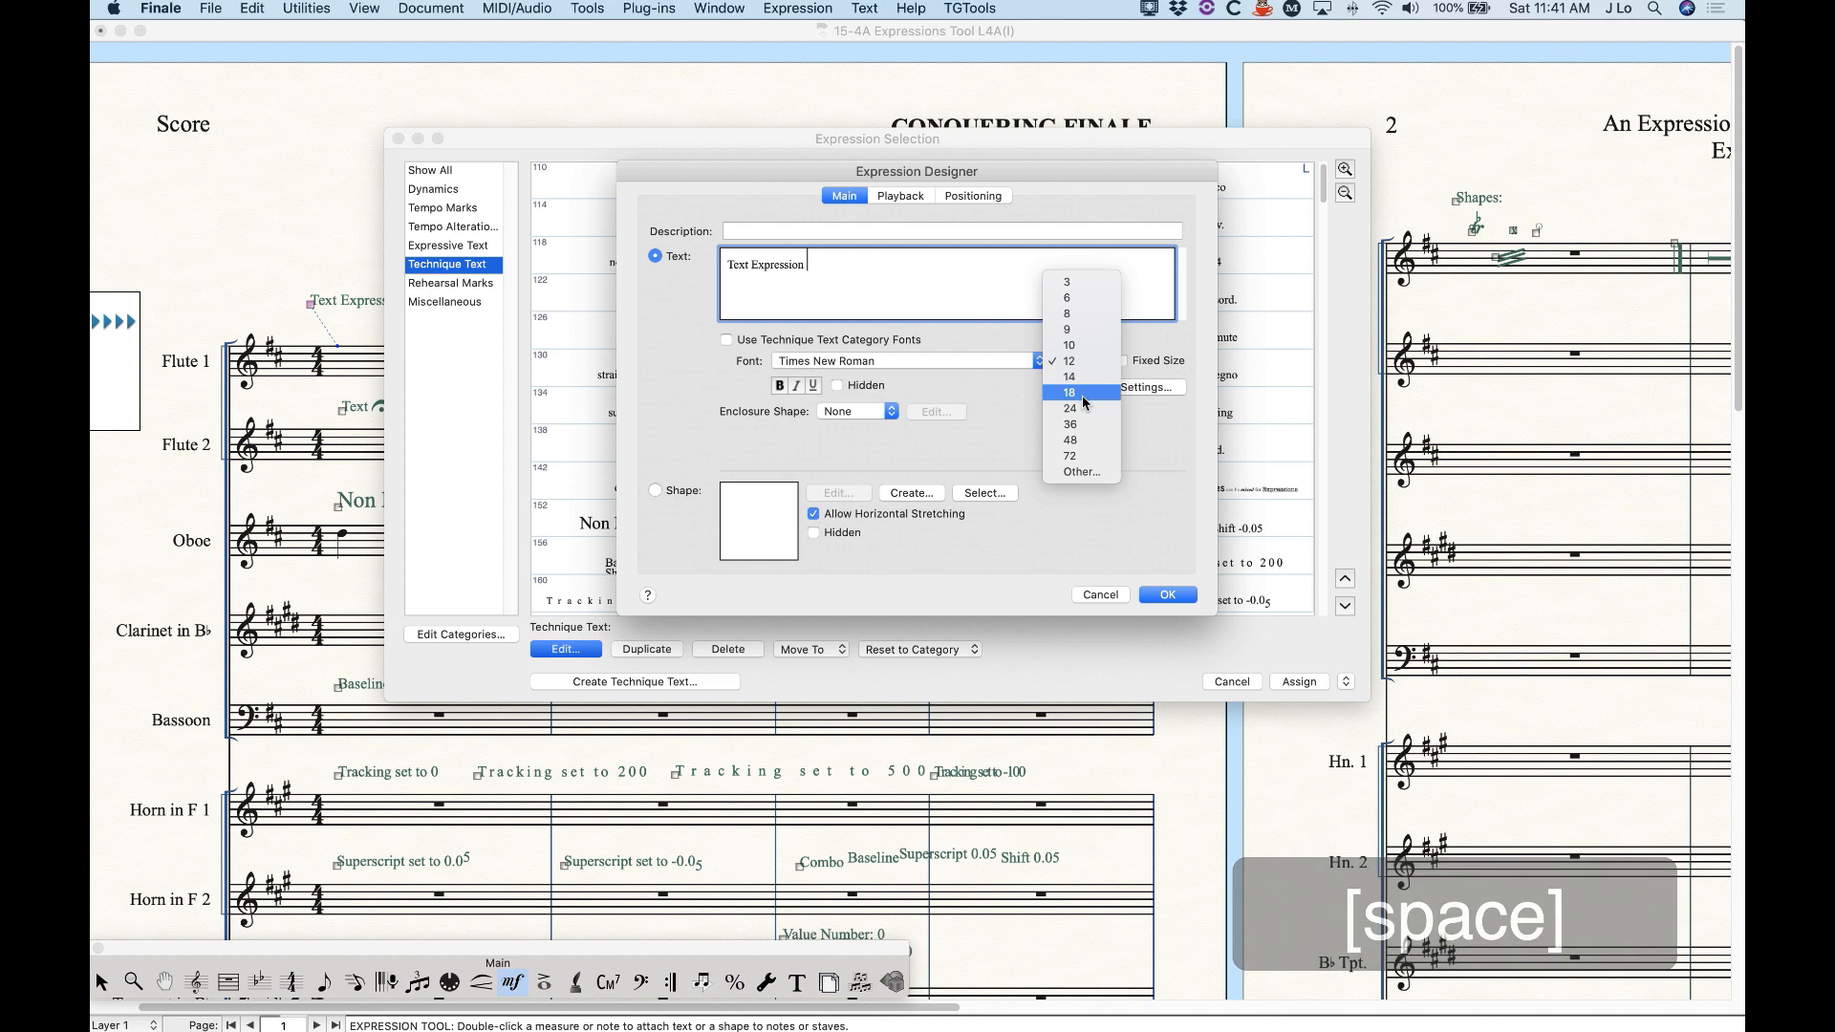
pyautogui.click(1083, 409)
pyautogui.write('asdf')
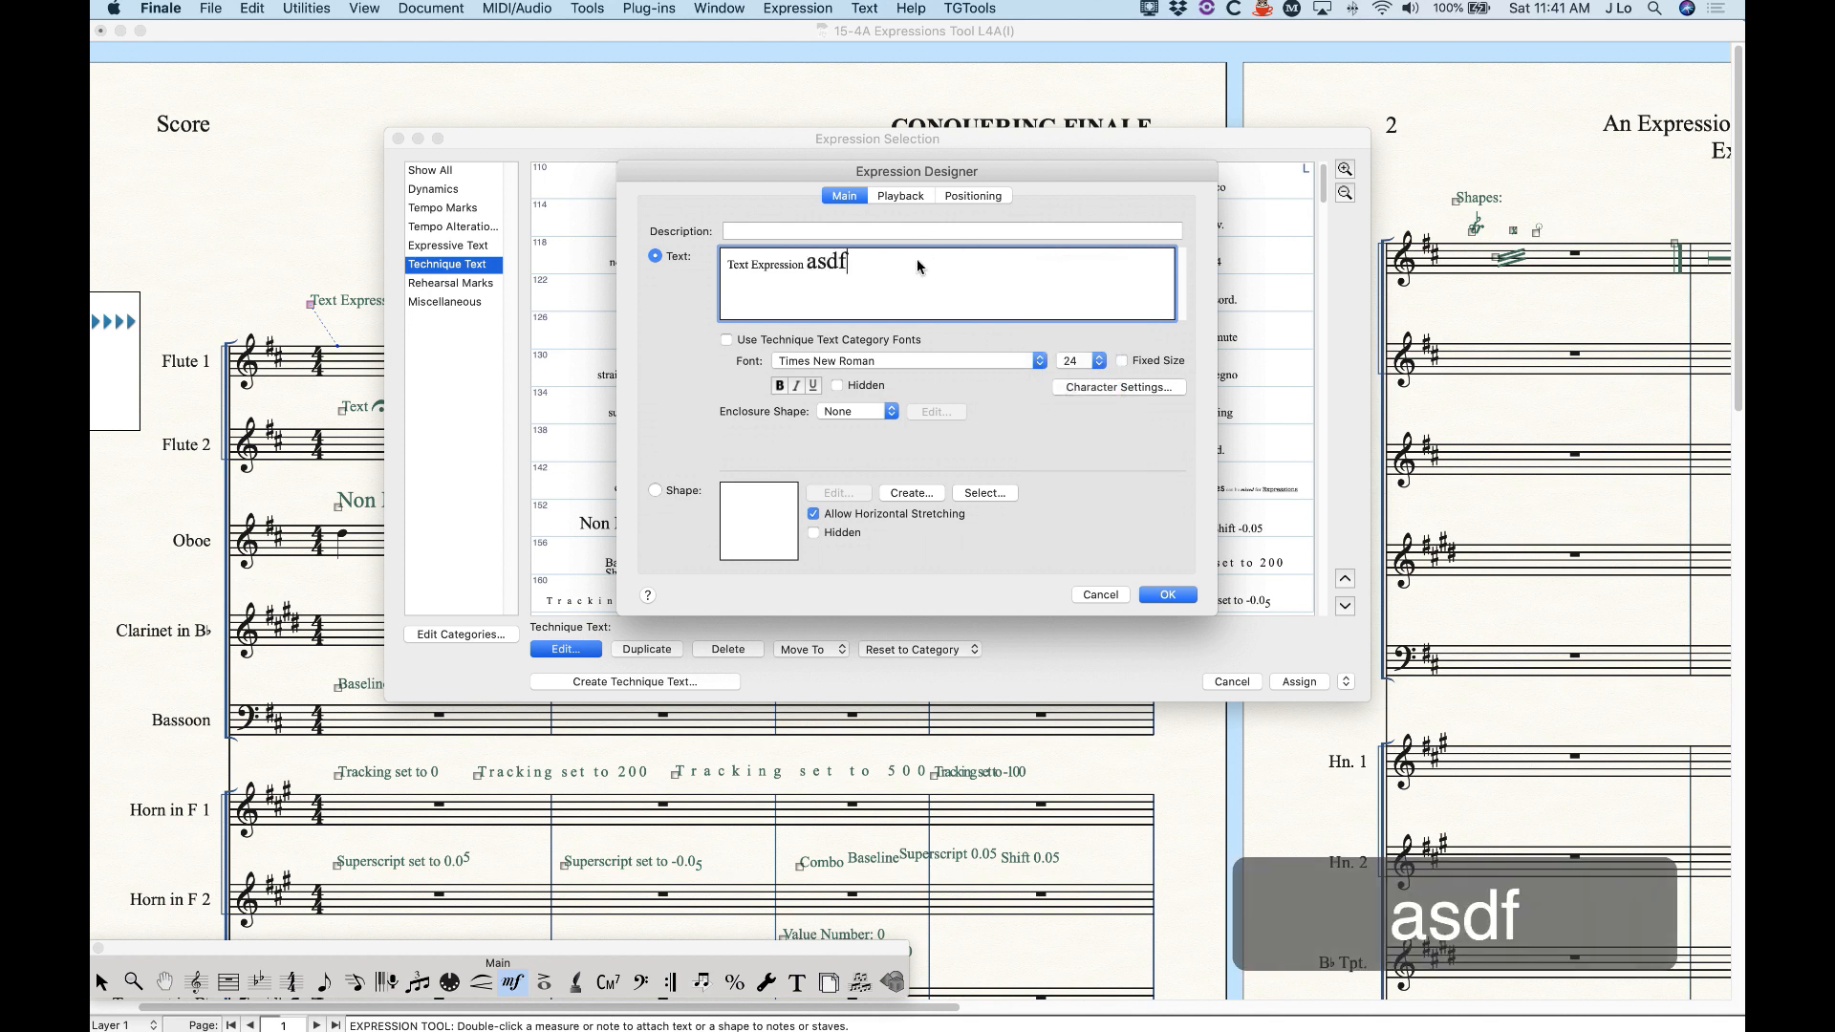
# - Delete the sample letters, turn the Technique Text category fonts back on and cancel the expression edit
pyautogui.press('BackSpace')
pyautogui.press('BackSpace')
pyautogui.press('BackSpace')
pyautogui.press('BackSpace')
pyautogui.press('BackSpace')
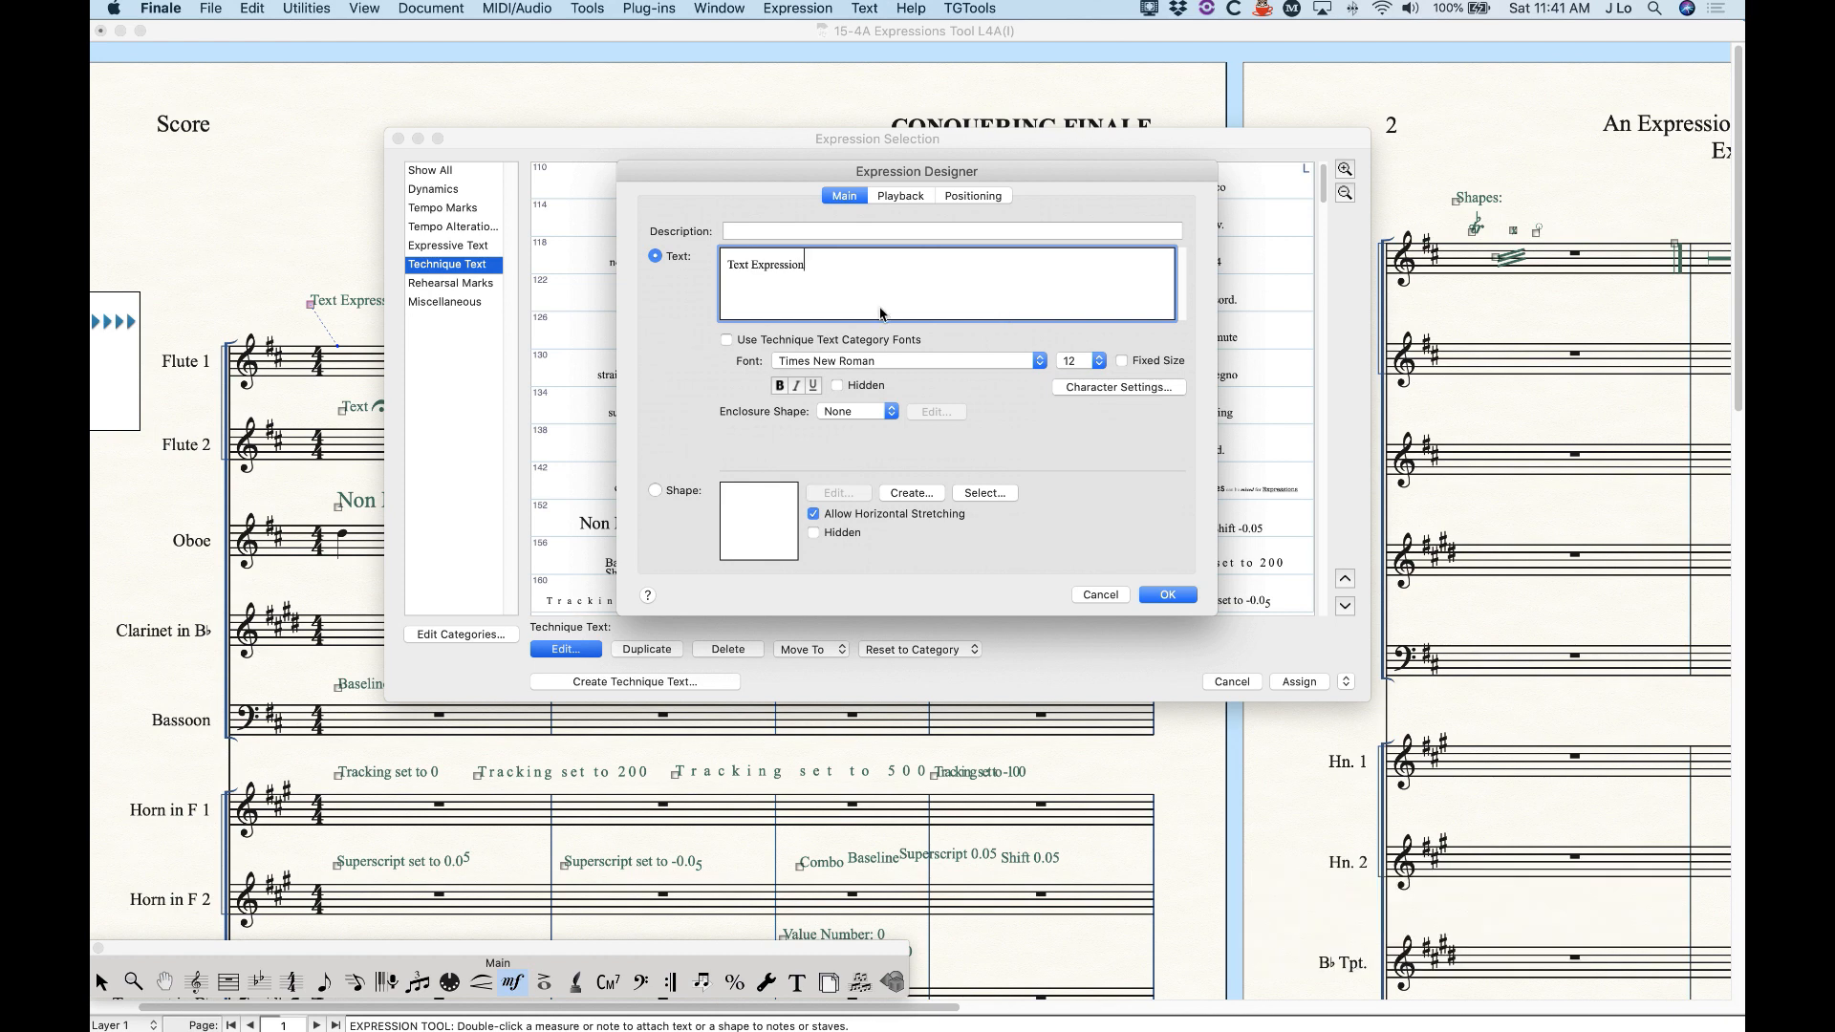
pyautogui.click(726, 340)
pyautogui.click(1078, 597)
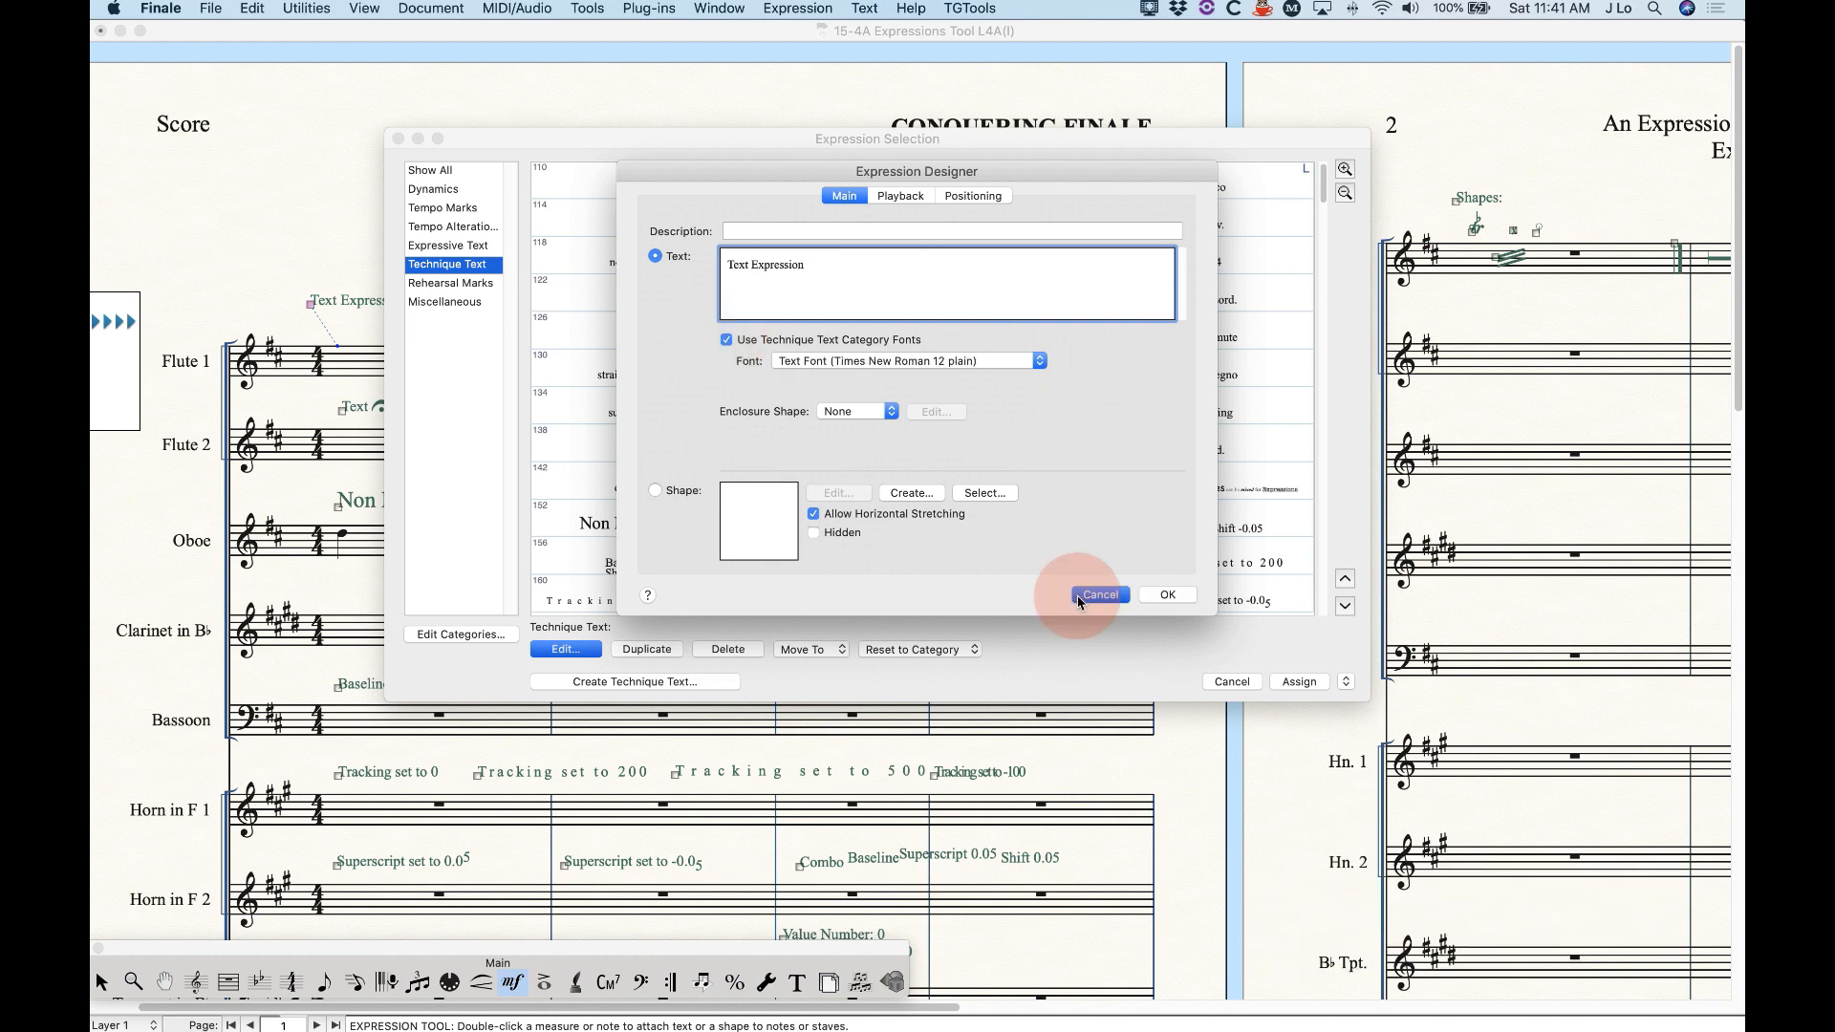
# - Reopen the "Text Expression" definition, apply the Bold text style to the word "Expression" and close the expression dialogs
pyautogui.click(579, 649)
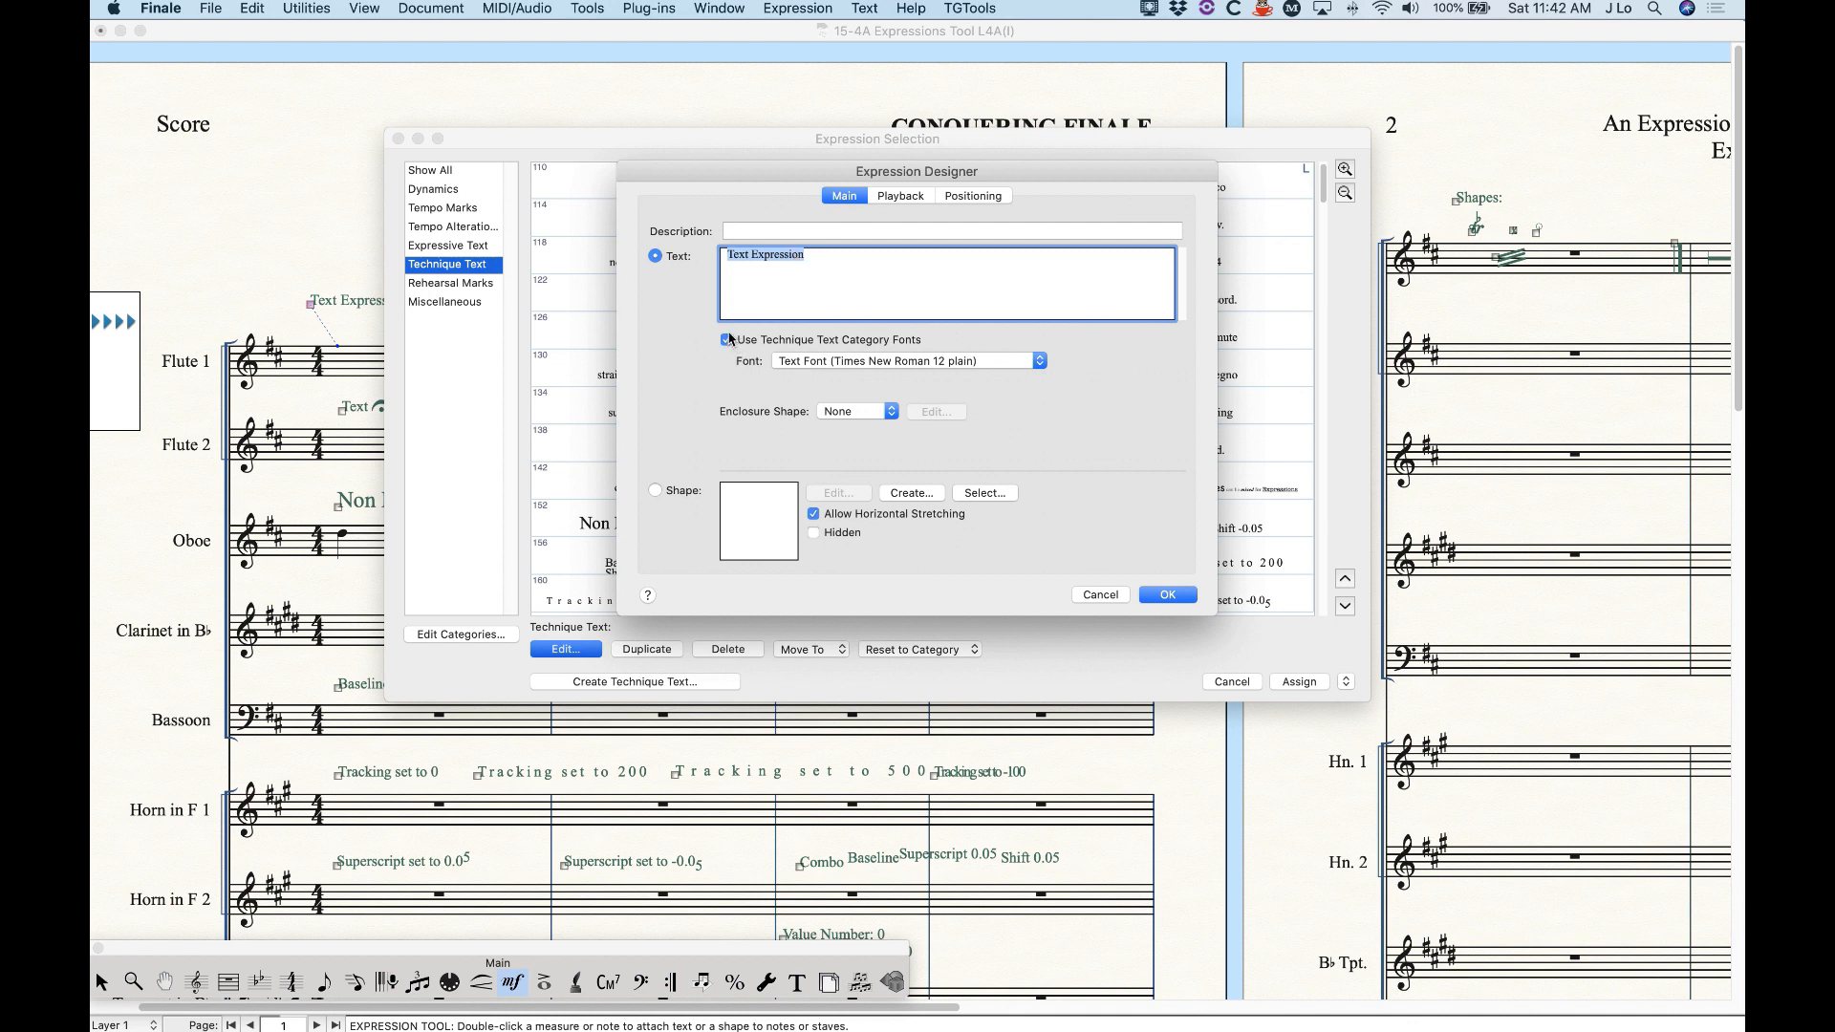
pyautogui.click(844, 274)
pyautogui.moveTo(815, 258); pyautogui.dragTo(752, 259)
pyautogui.click(866, 8)
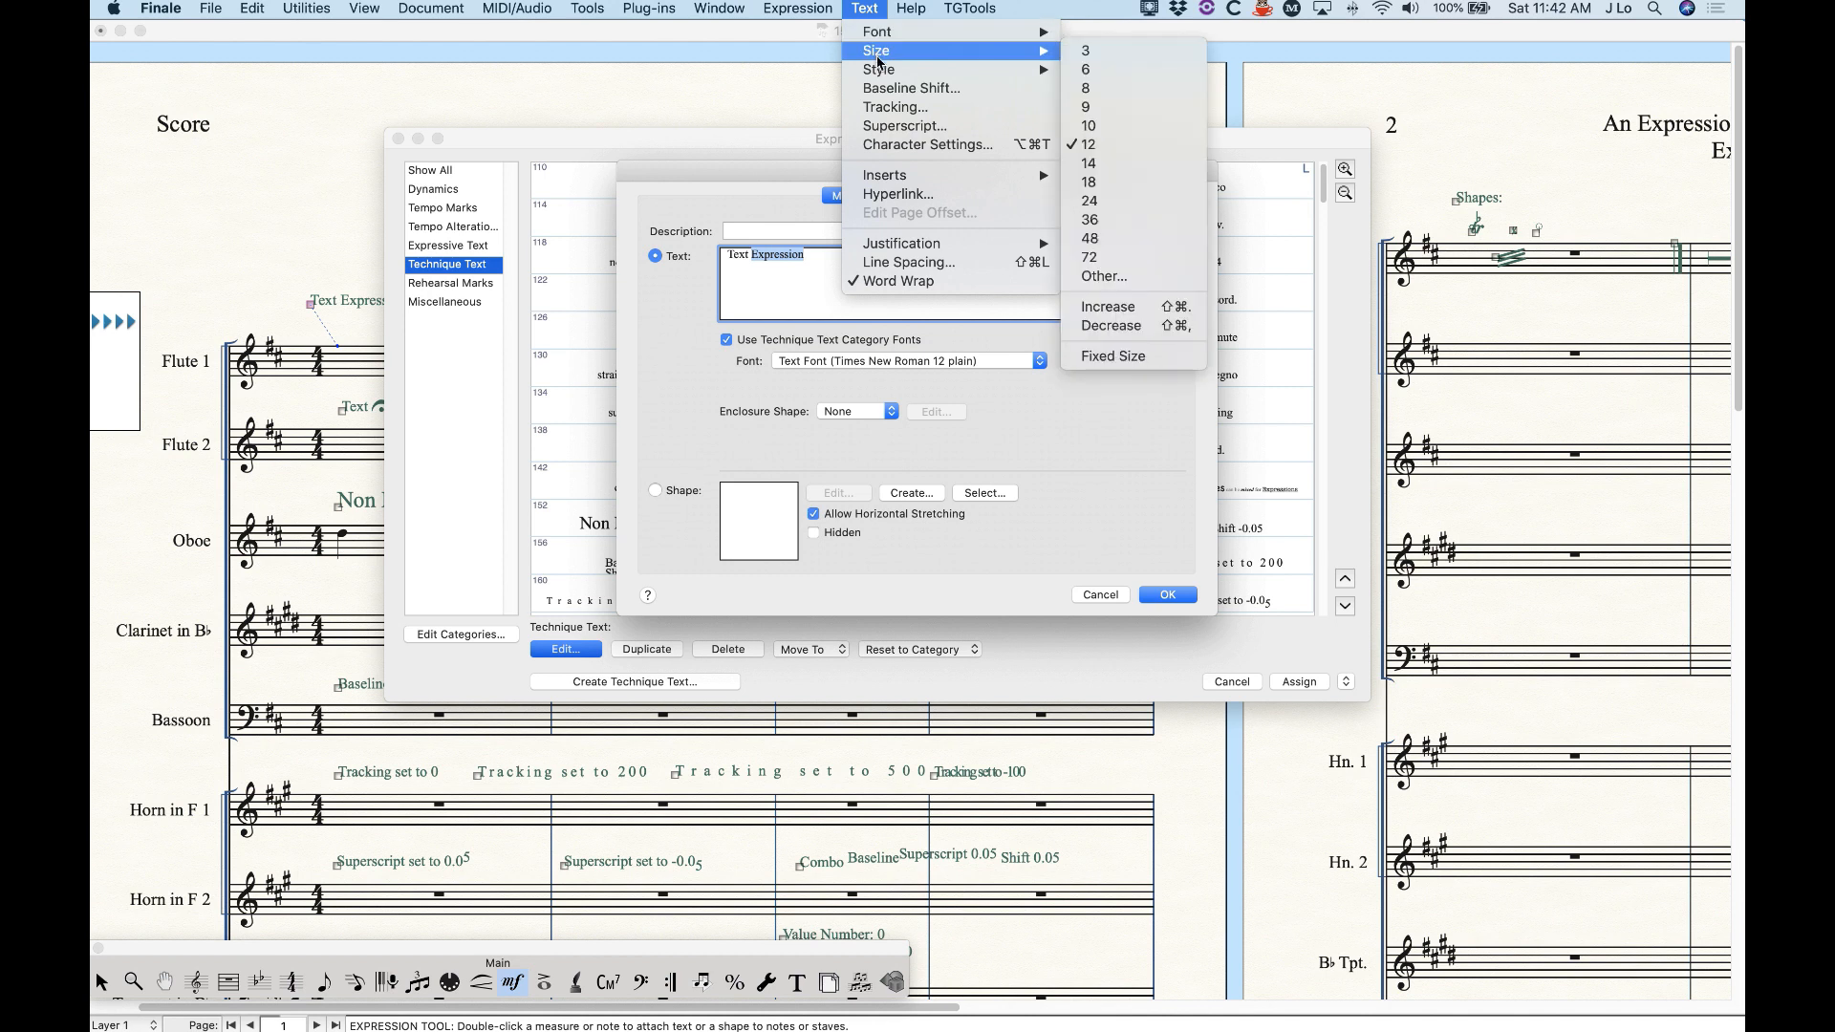
pyautogui.moveTo(908, 71)
pyautogui.click(1155, 101)
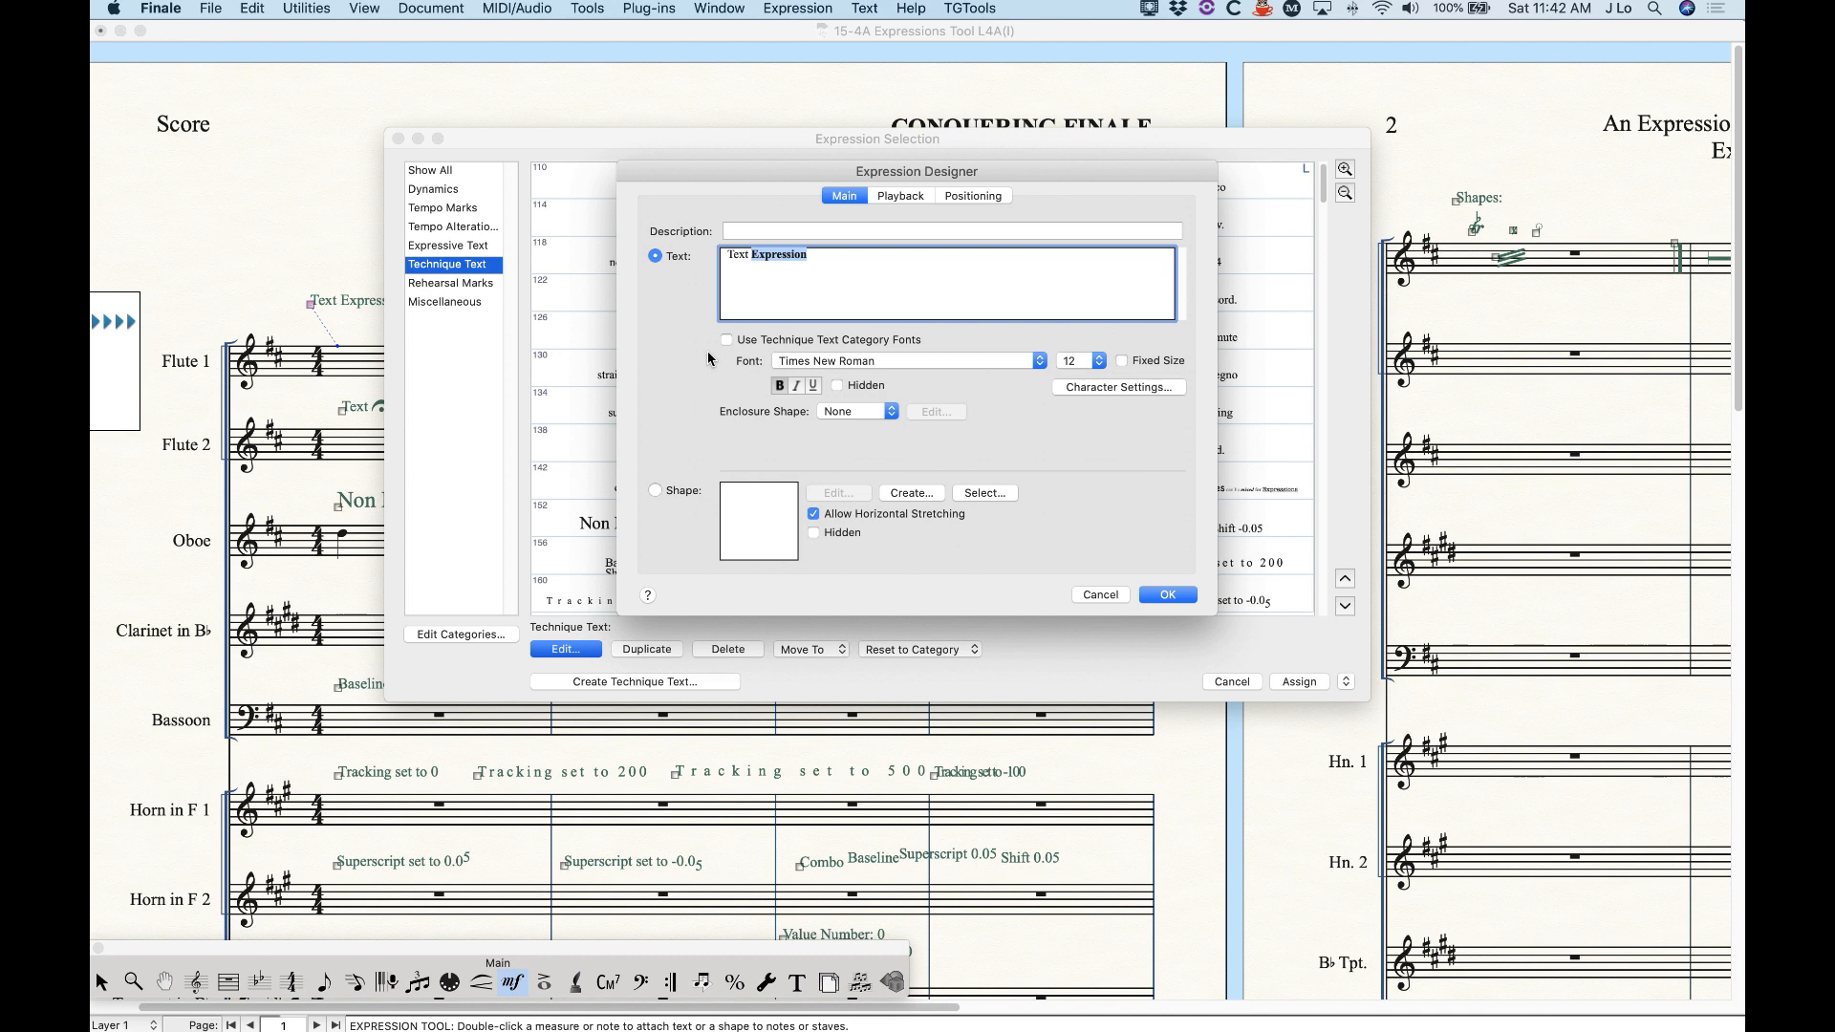
pyautogui.click(1168, 595)
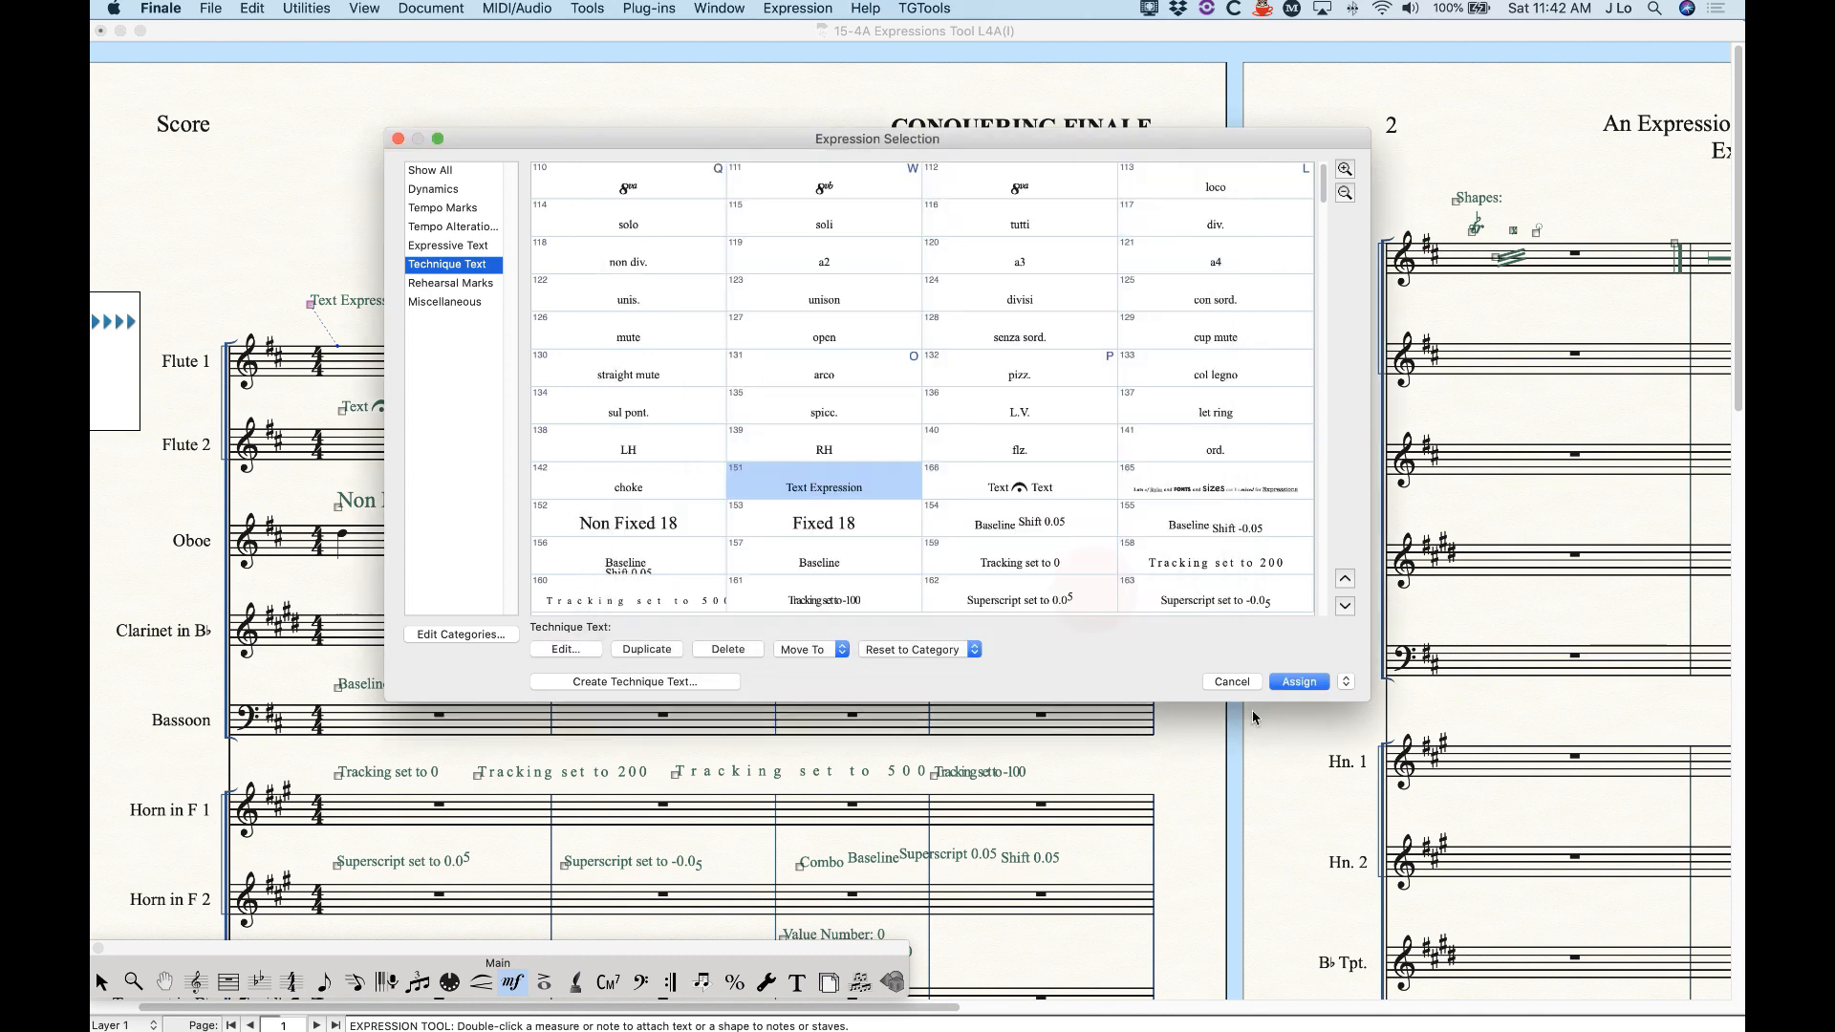
pyautogui.click(1236, 682)
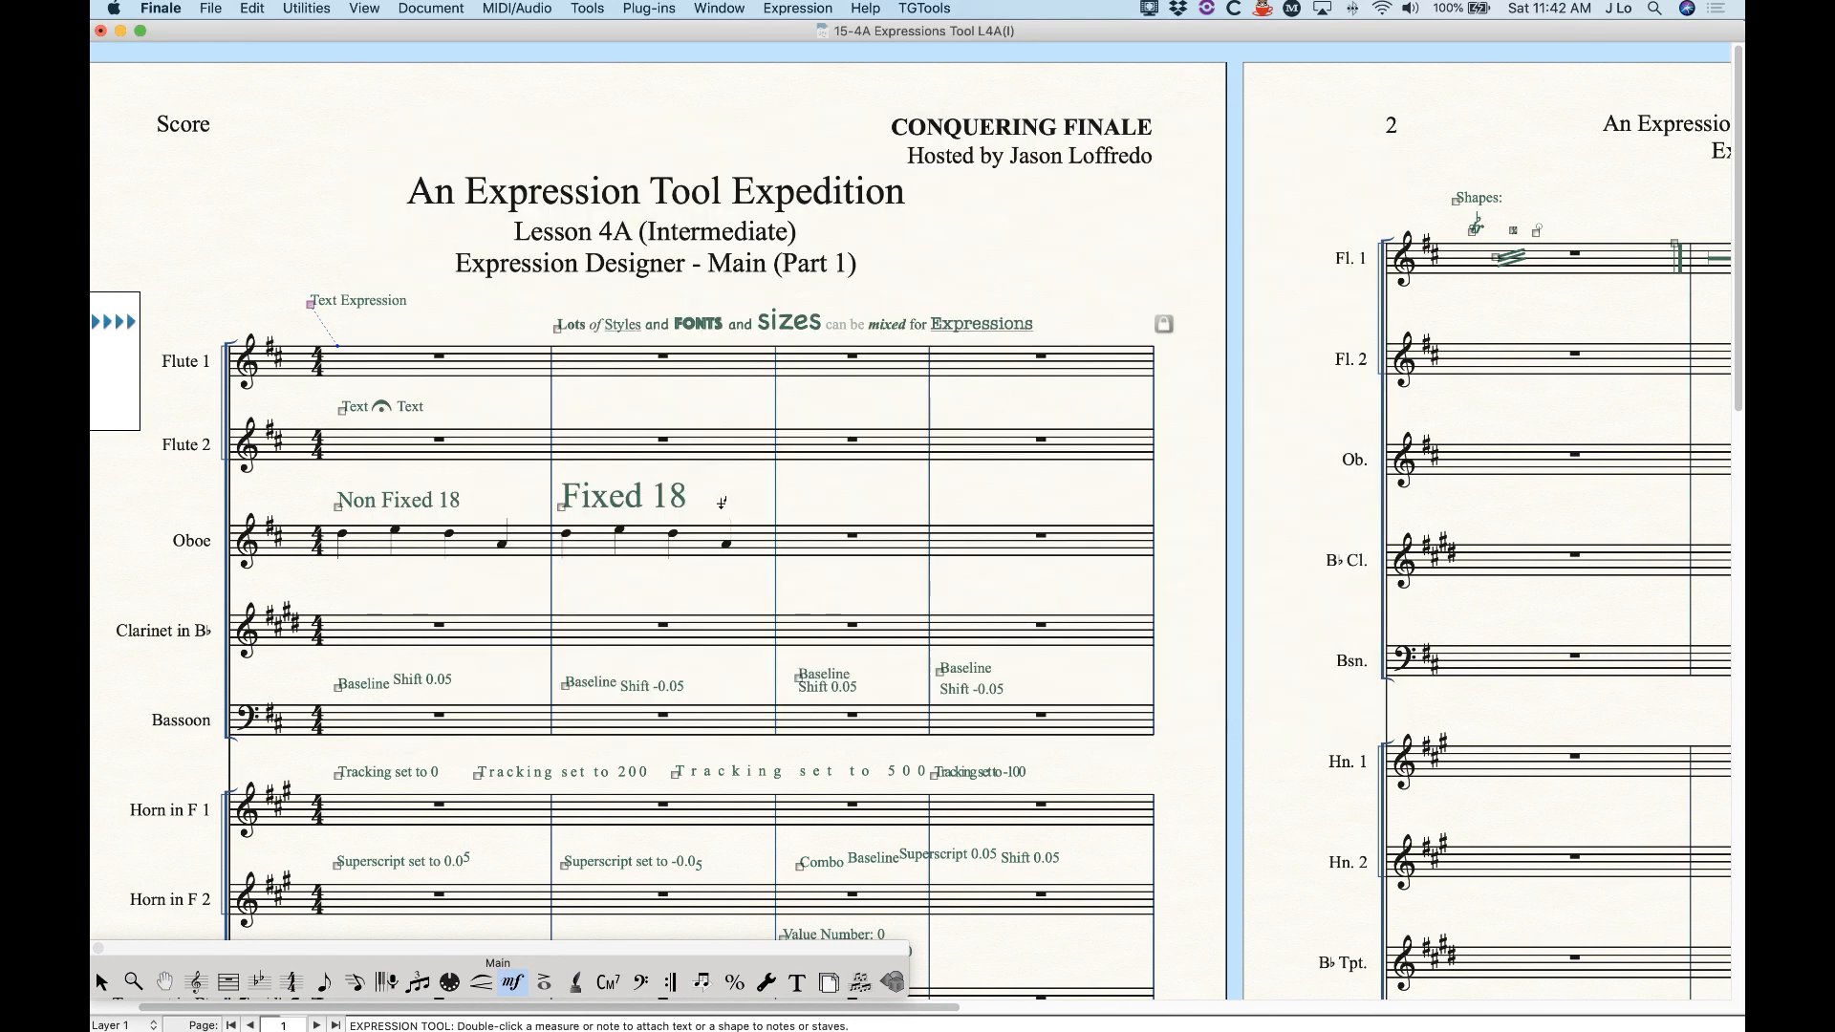
# - Examine the expression above the Flute 1 staff that mixes styles, fonts and sizes
pyautogui.hscroll(1, 573, 330)
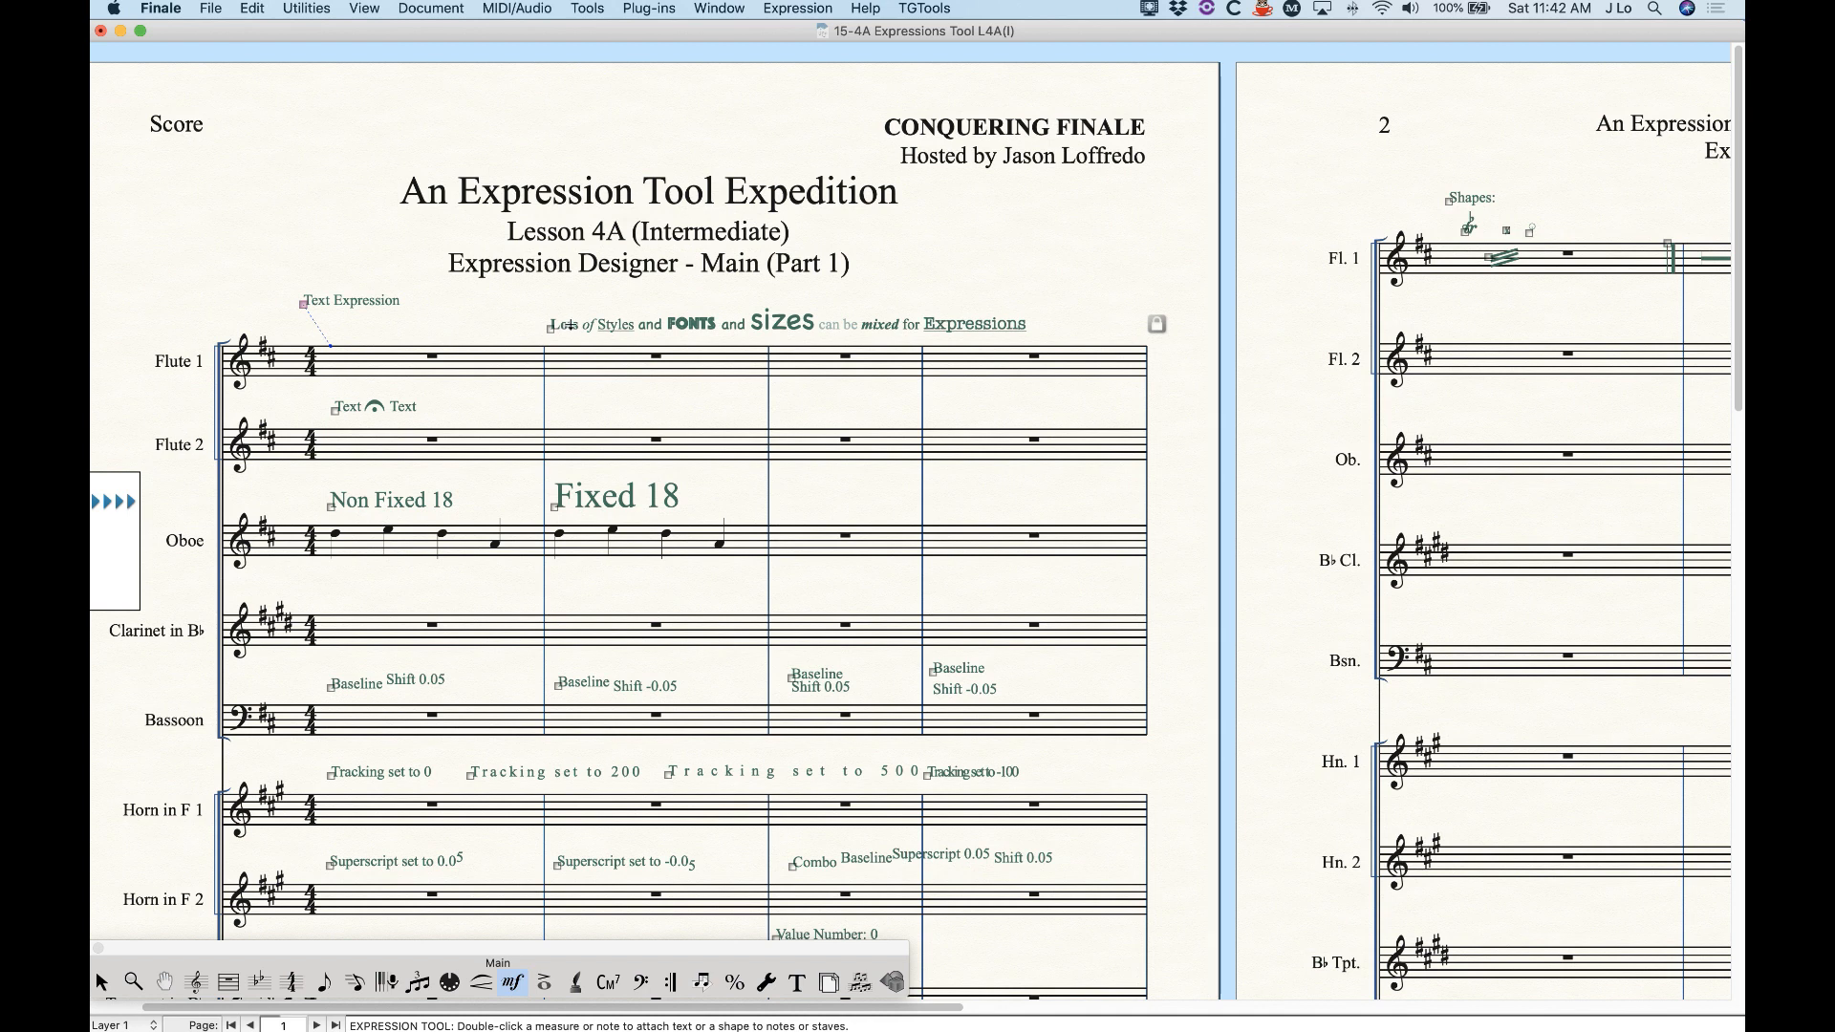
pyautogui.press('super+equal')
pyautogui.press('super+equal')
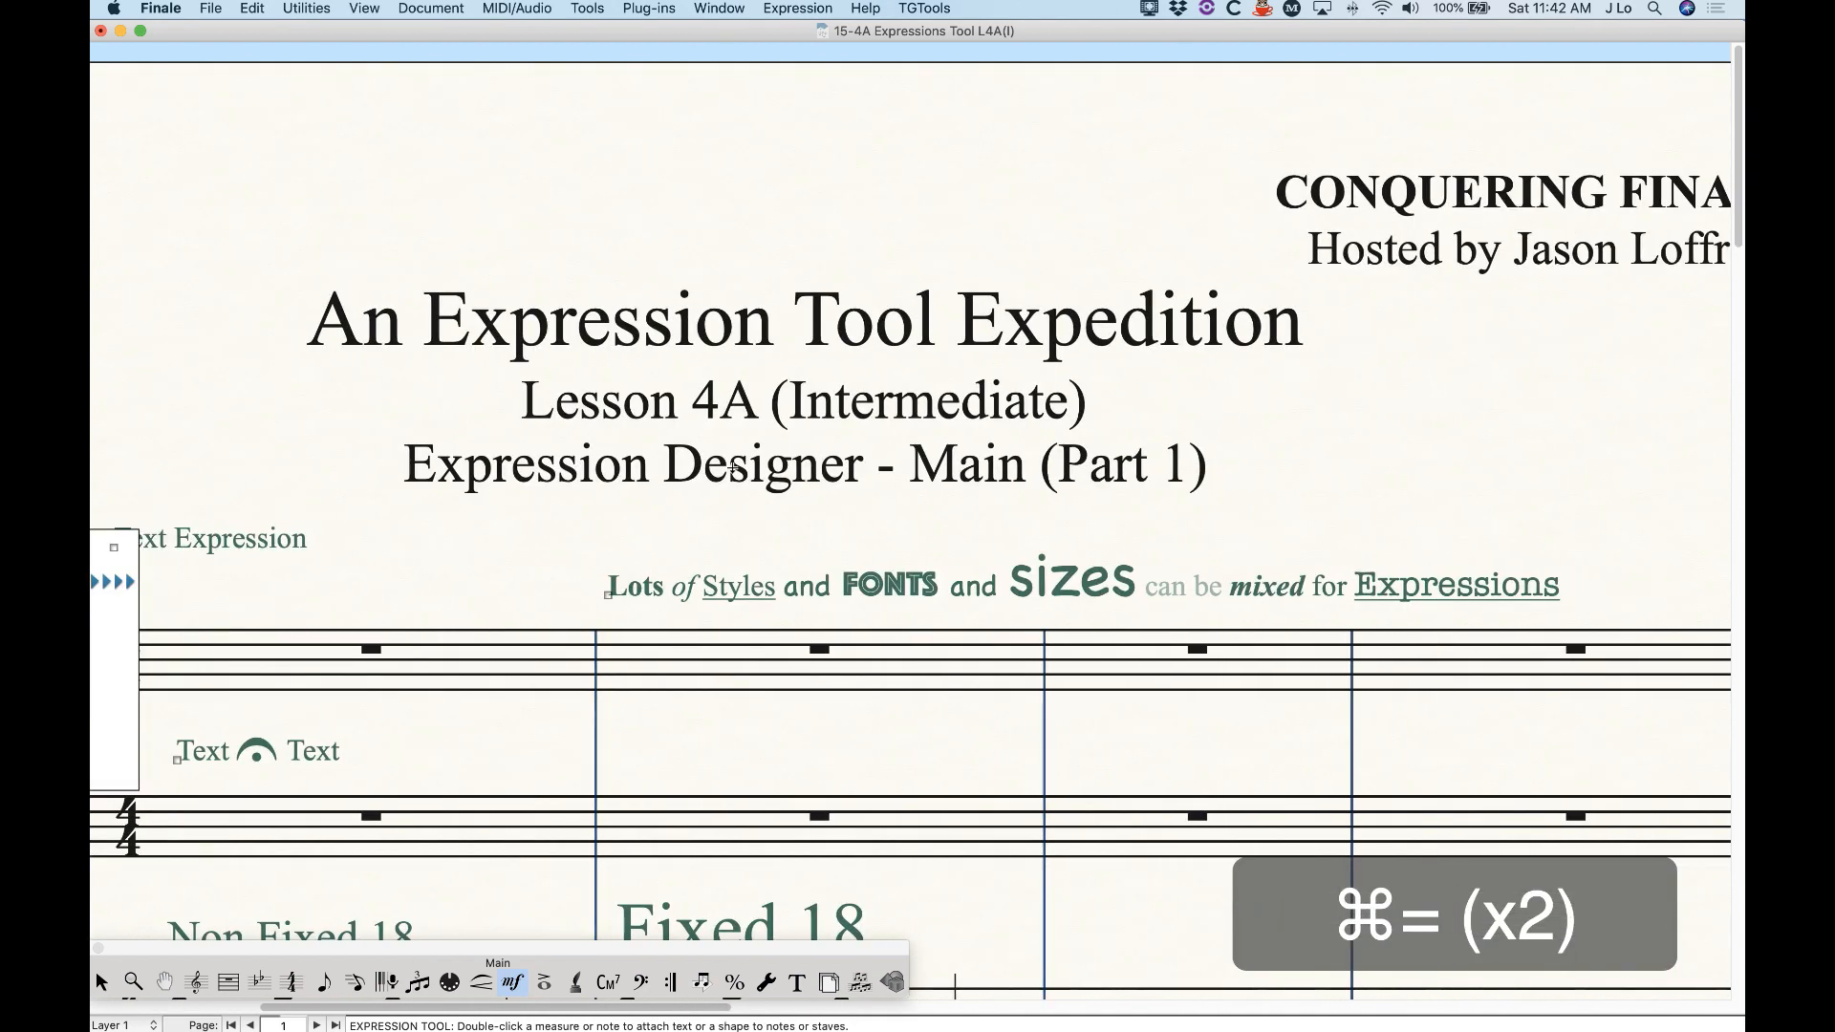
pyautogui.hscroll(3, 732, 466)
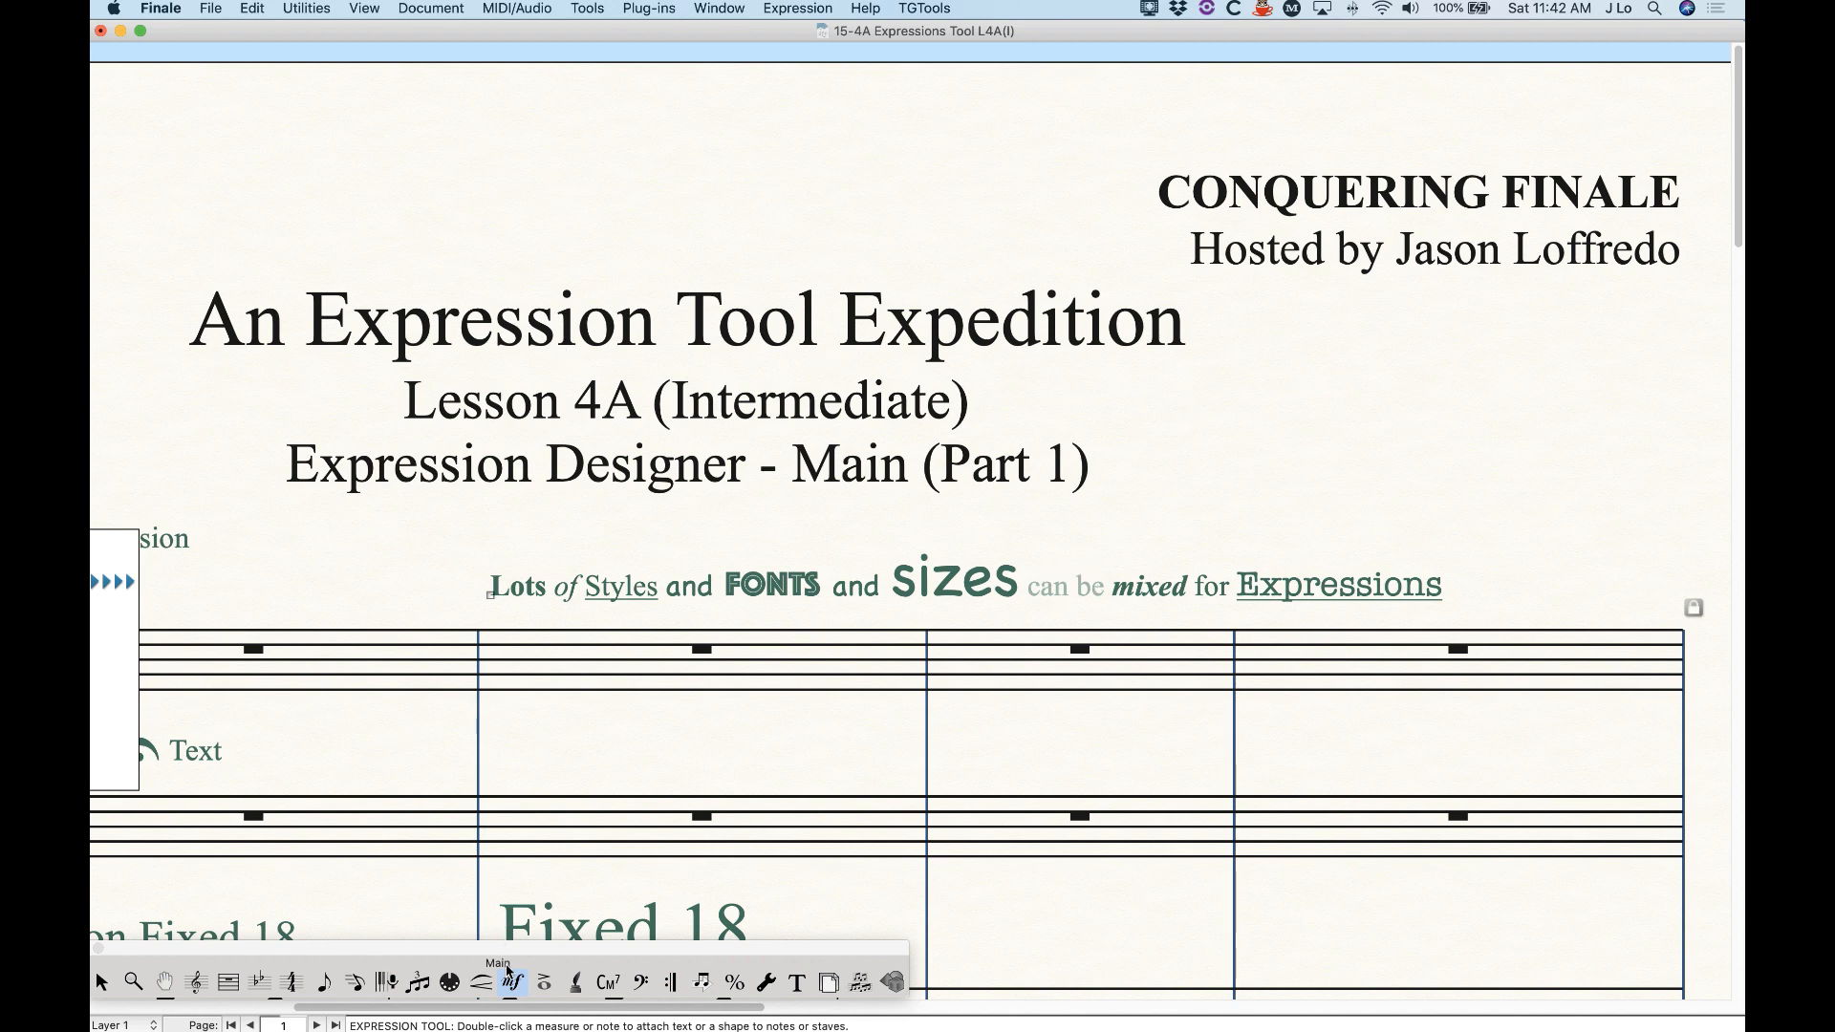
pyautogui.press('super+minus')
pyautogui.press('super+minus')
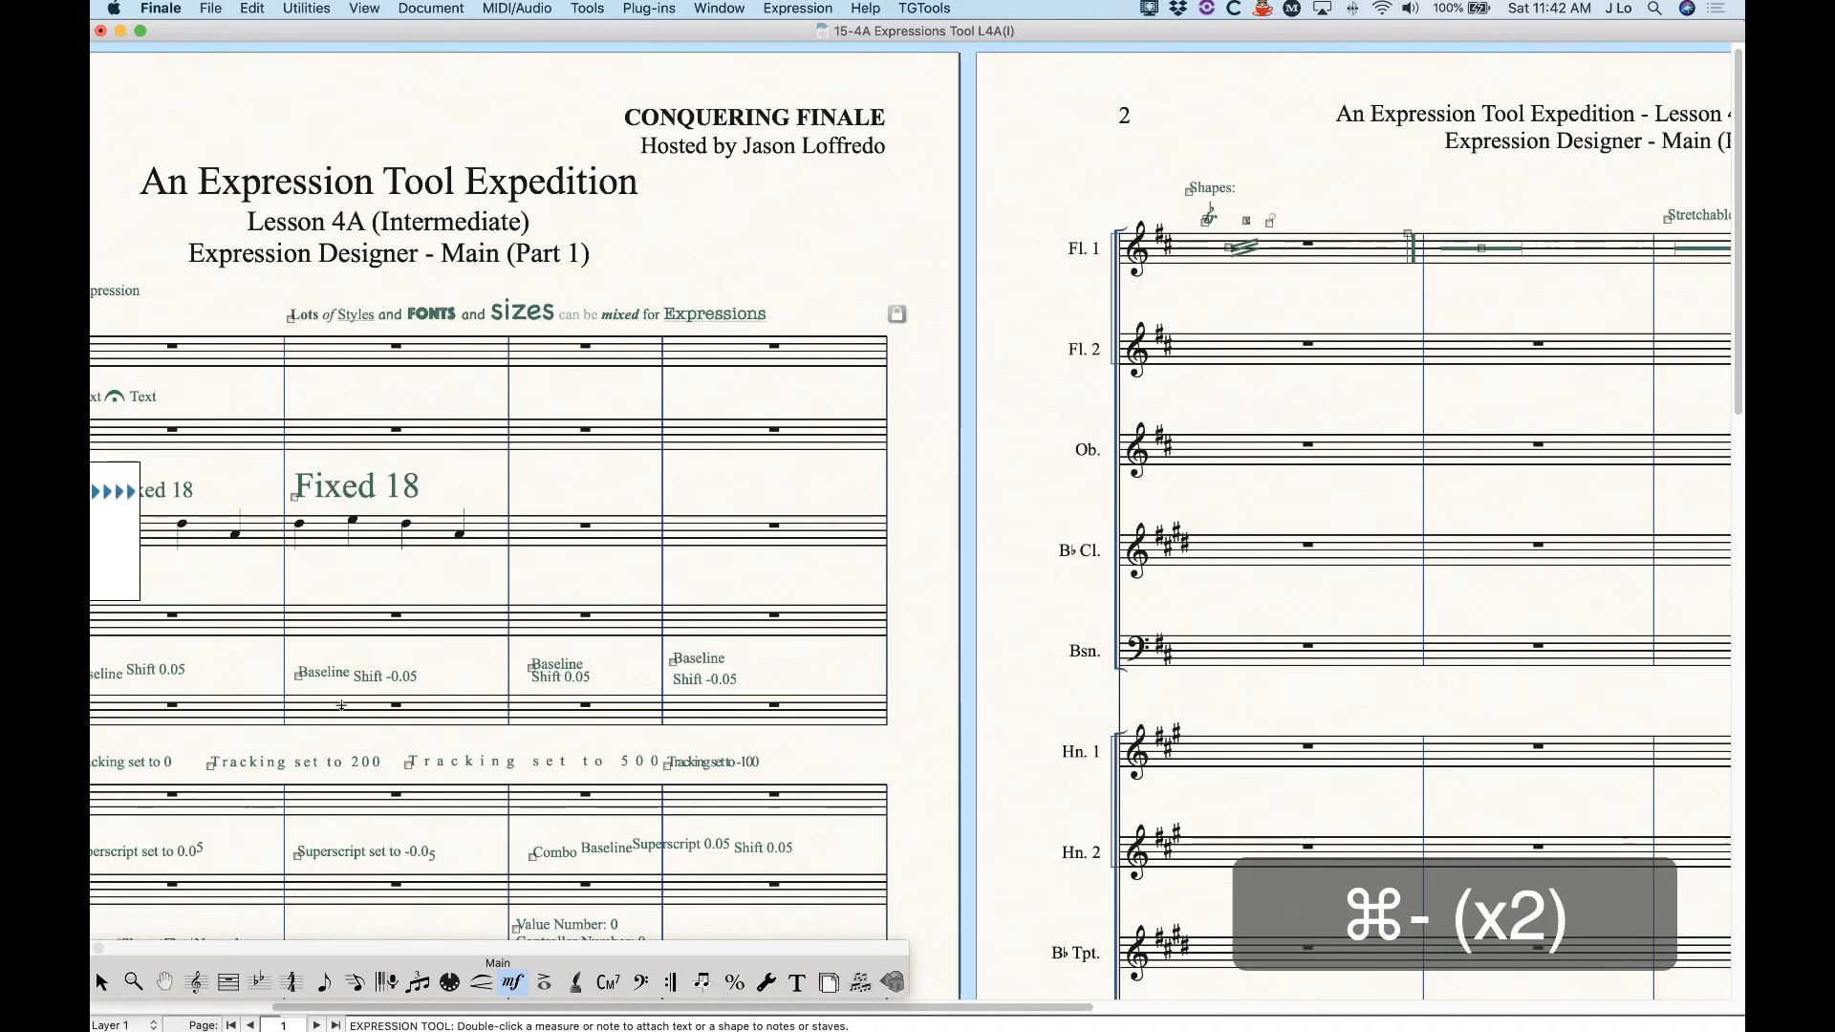
pyautogui.scroll(1, 341, 706)
pyautogui.hscroll(-5, 341, 705)
# - Open the "Text Expression" definition, toggle Hidden on and off with category fonts disabled, and cancel out of the expression dialogs
pyautogui.doubleClick(352, 304)
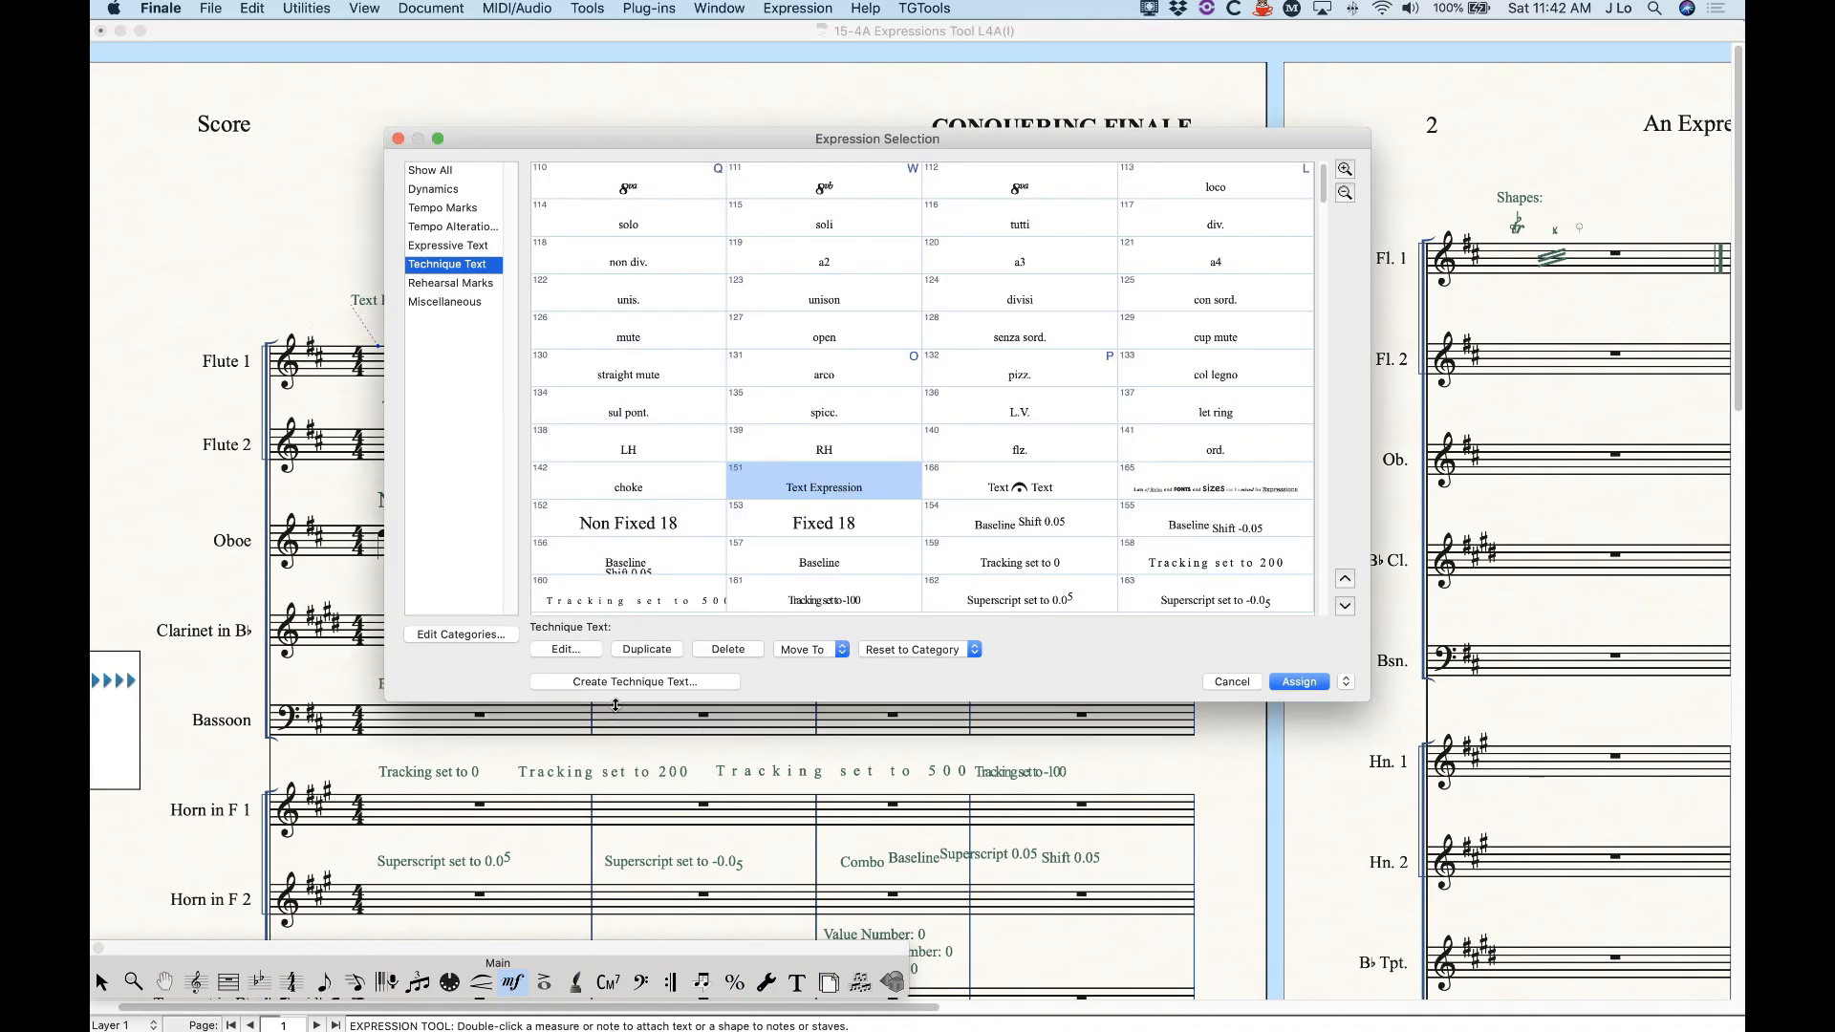
pyautogui.click(592, 656)
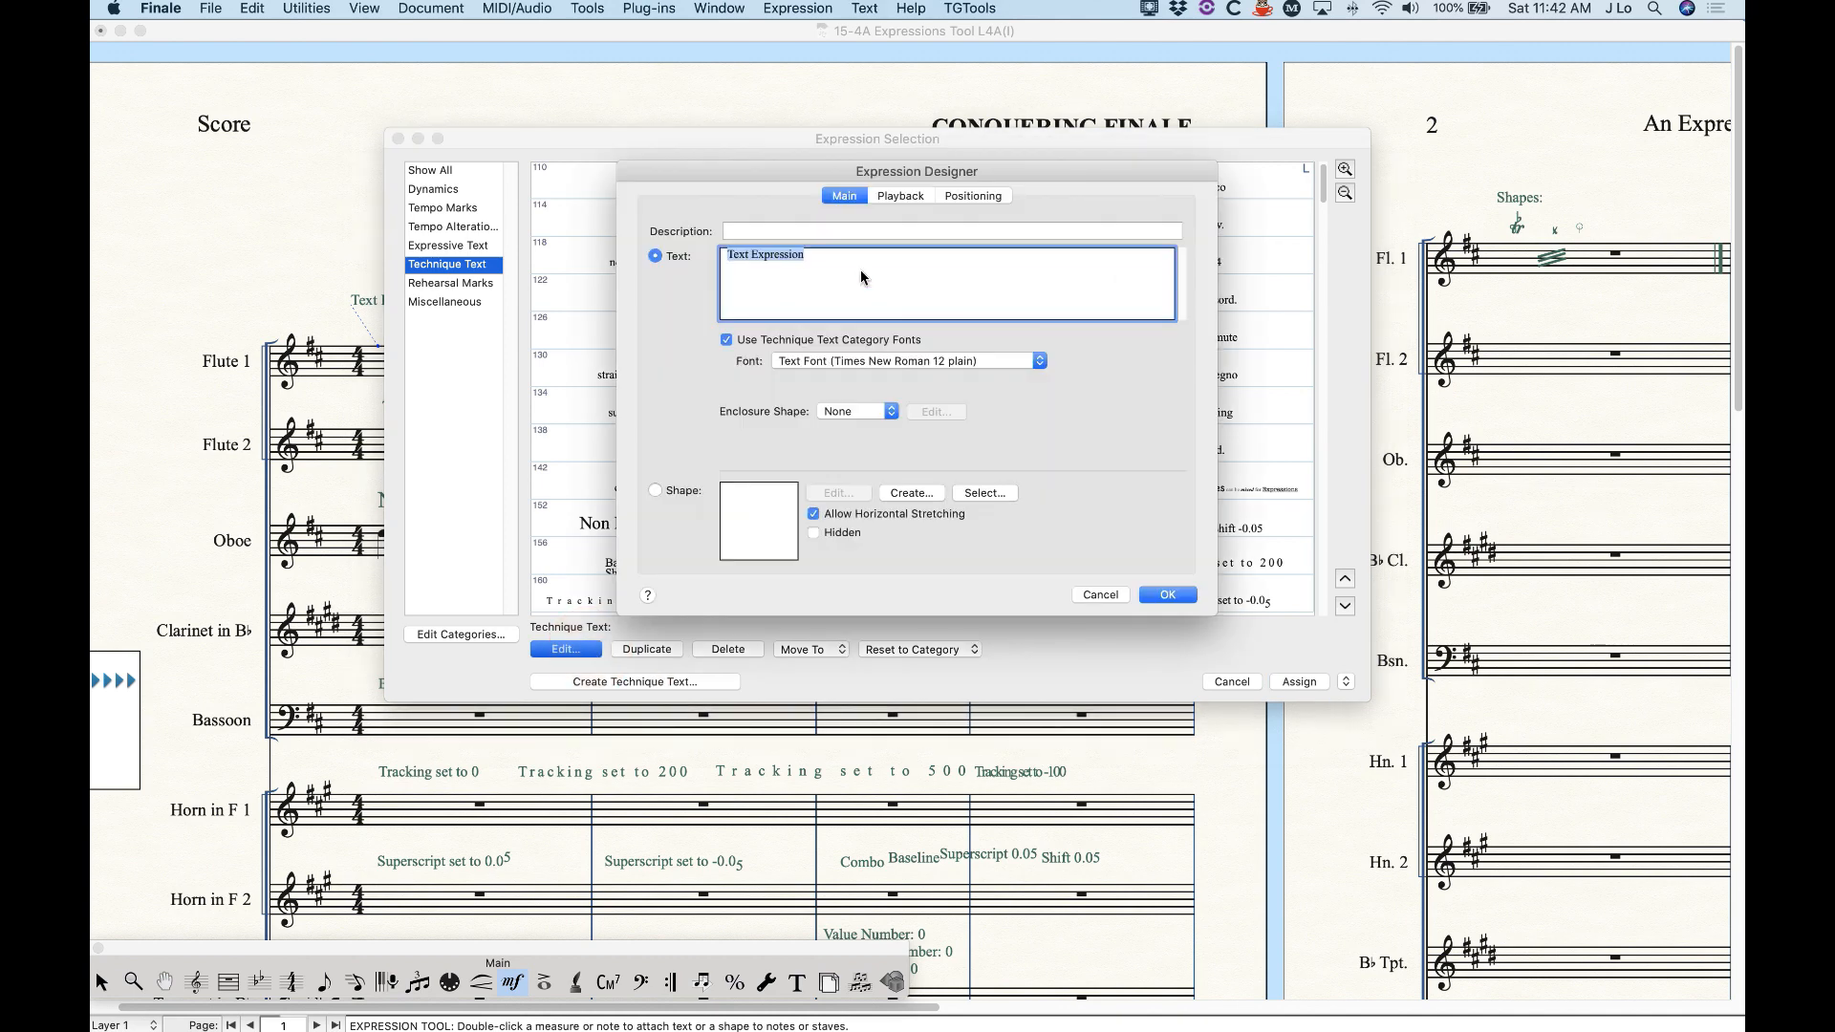
pyautogui.click(729, 341)
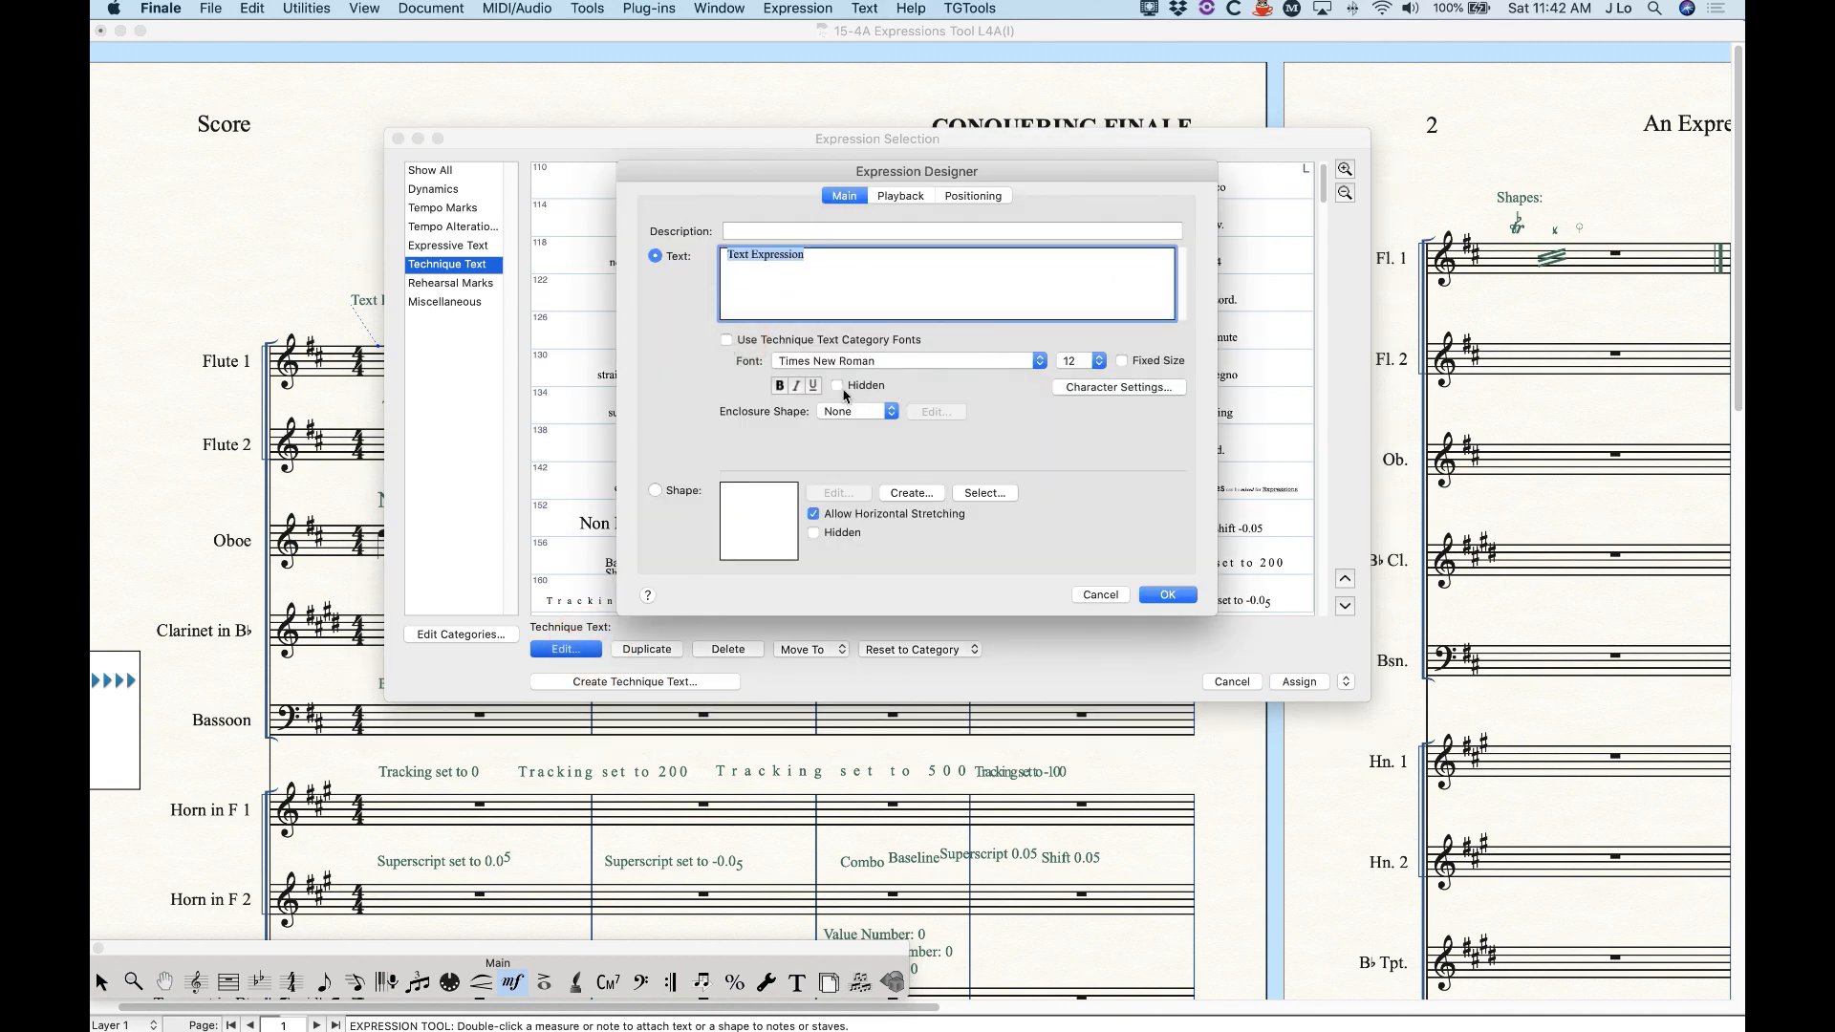
pyautogui.click(838, 387)
pyautogui.click(839, 387)
pyautogui.click(1099, 595)
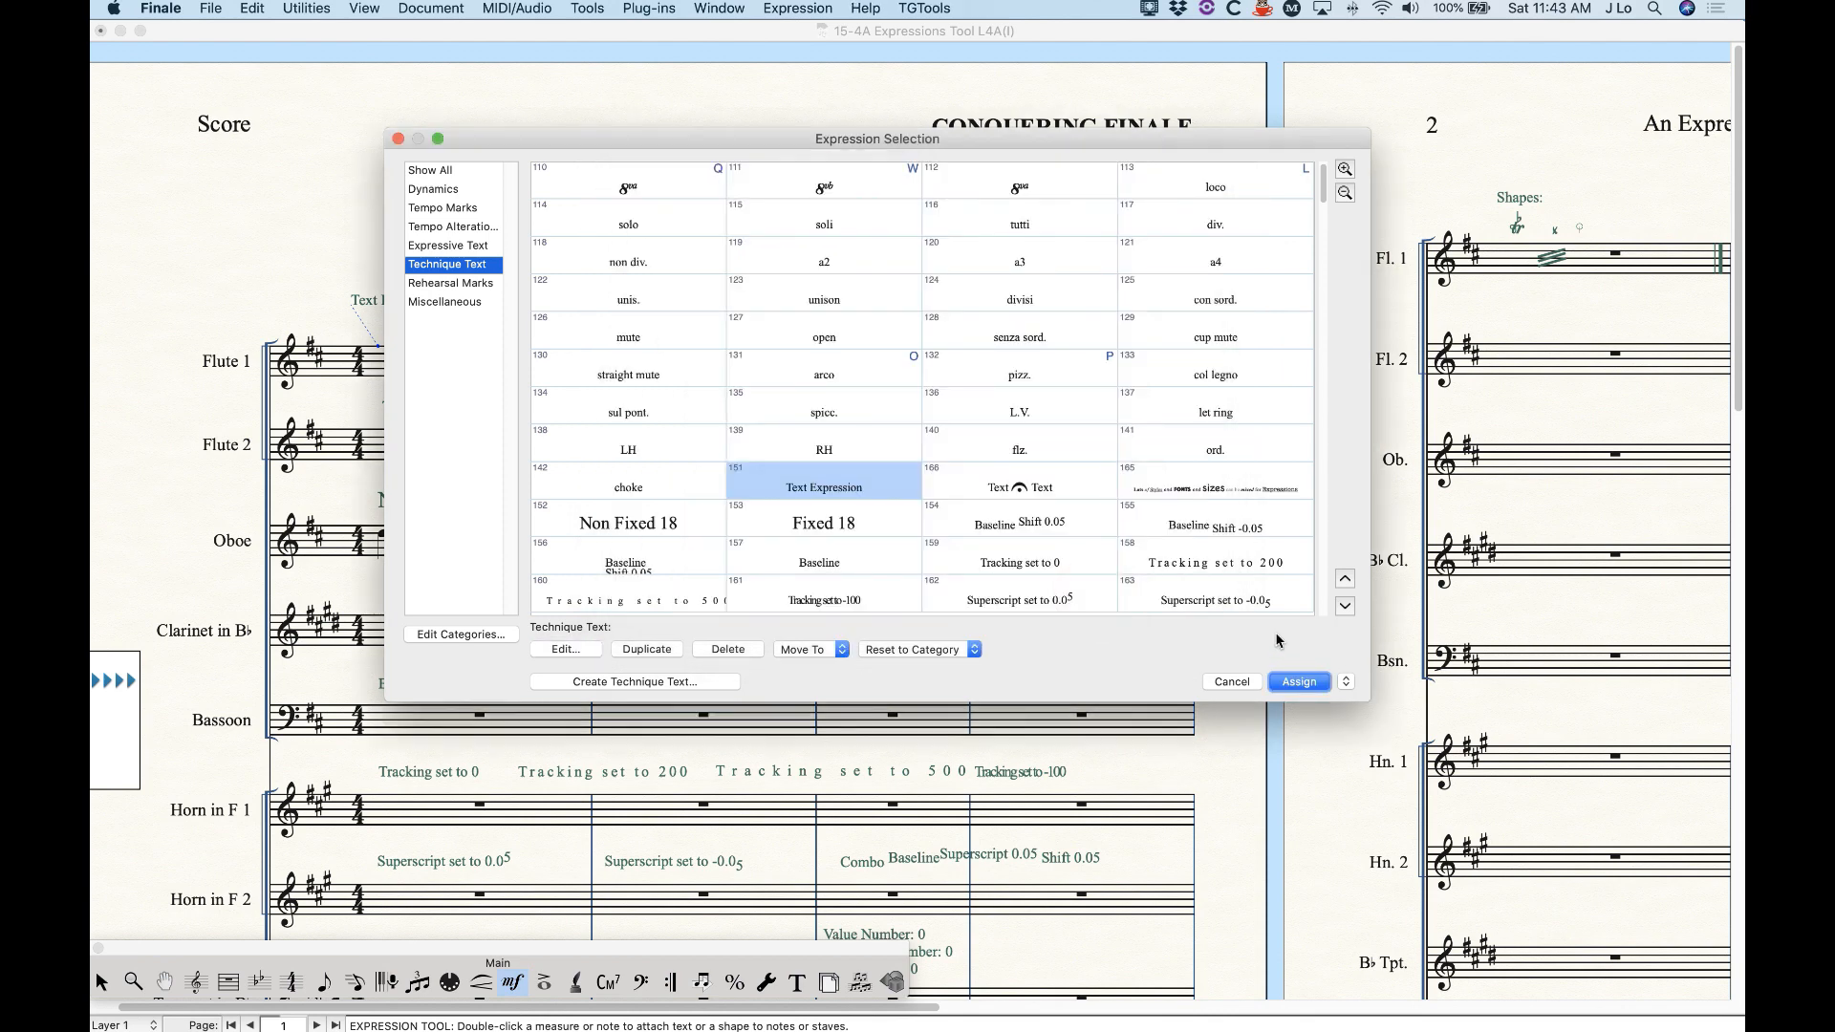
pyautogui.click(1234, 682)
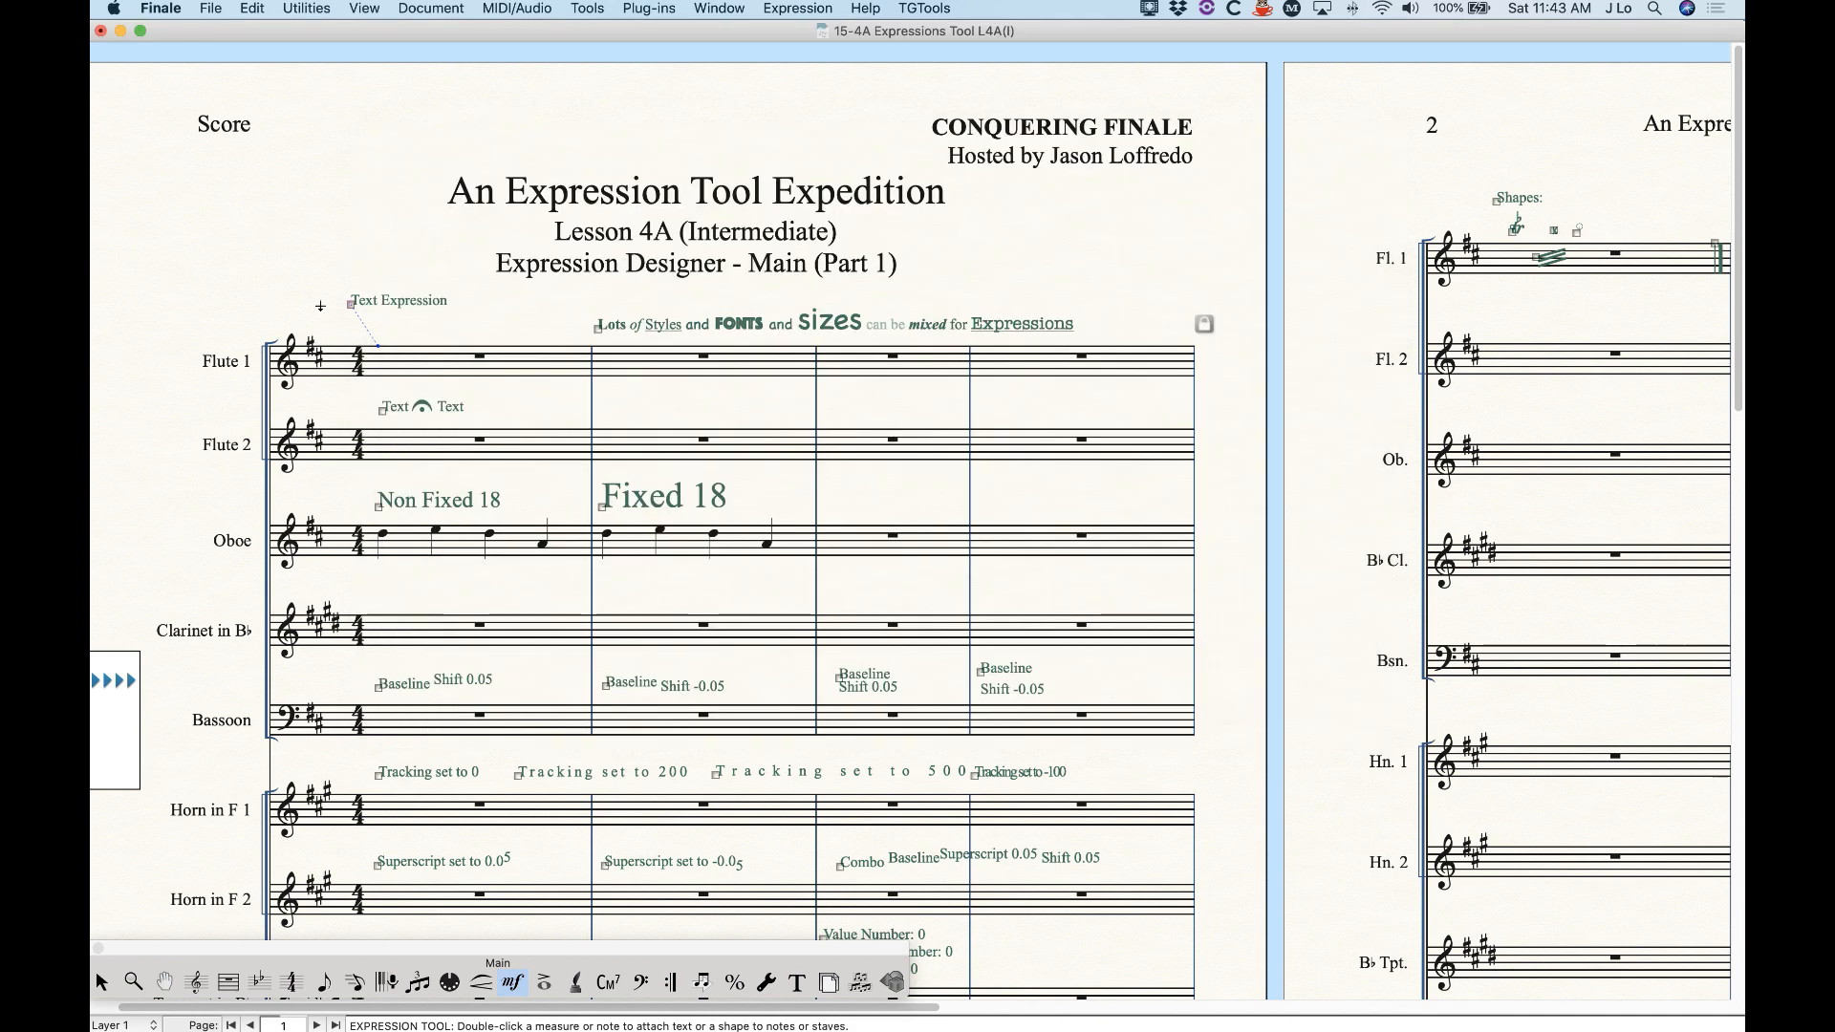
# - Move the "Text Expression" marking down just above the first Flute 1 measure and compare the Non Fixed 18 and Fixed 18 expressions
pyautogui.moveTo(351, 304); pyautogui.dragTo(378, 327)
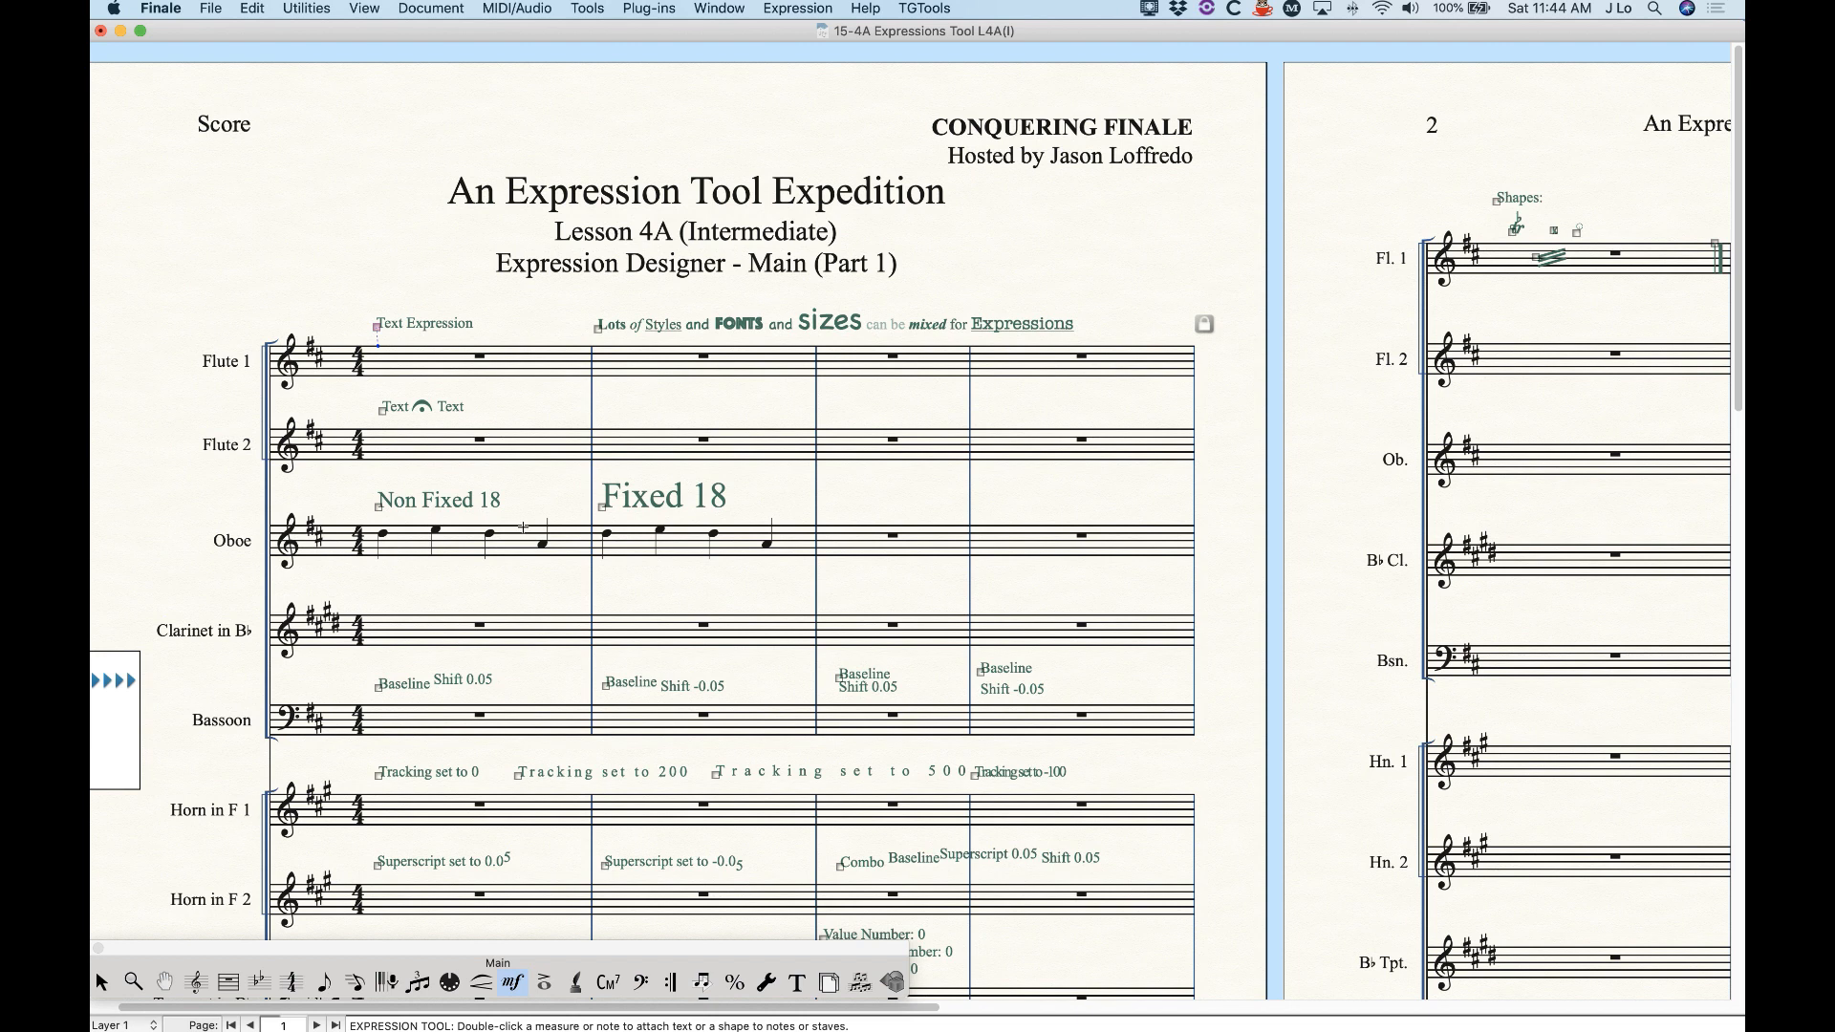
pyautogui.scroll(-2, 518, 587)
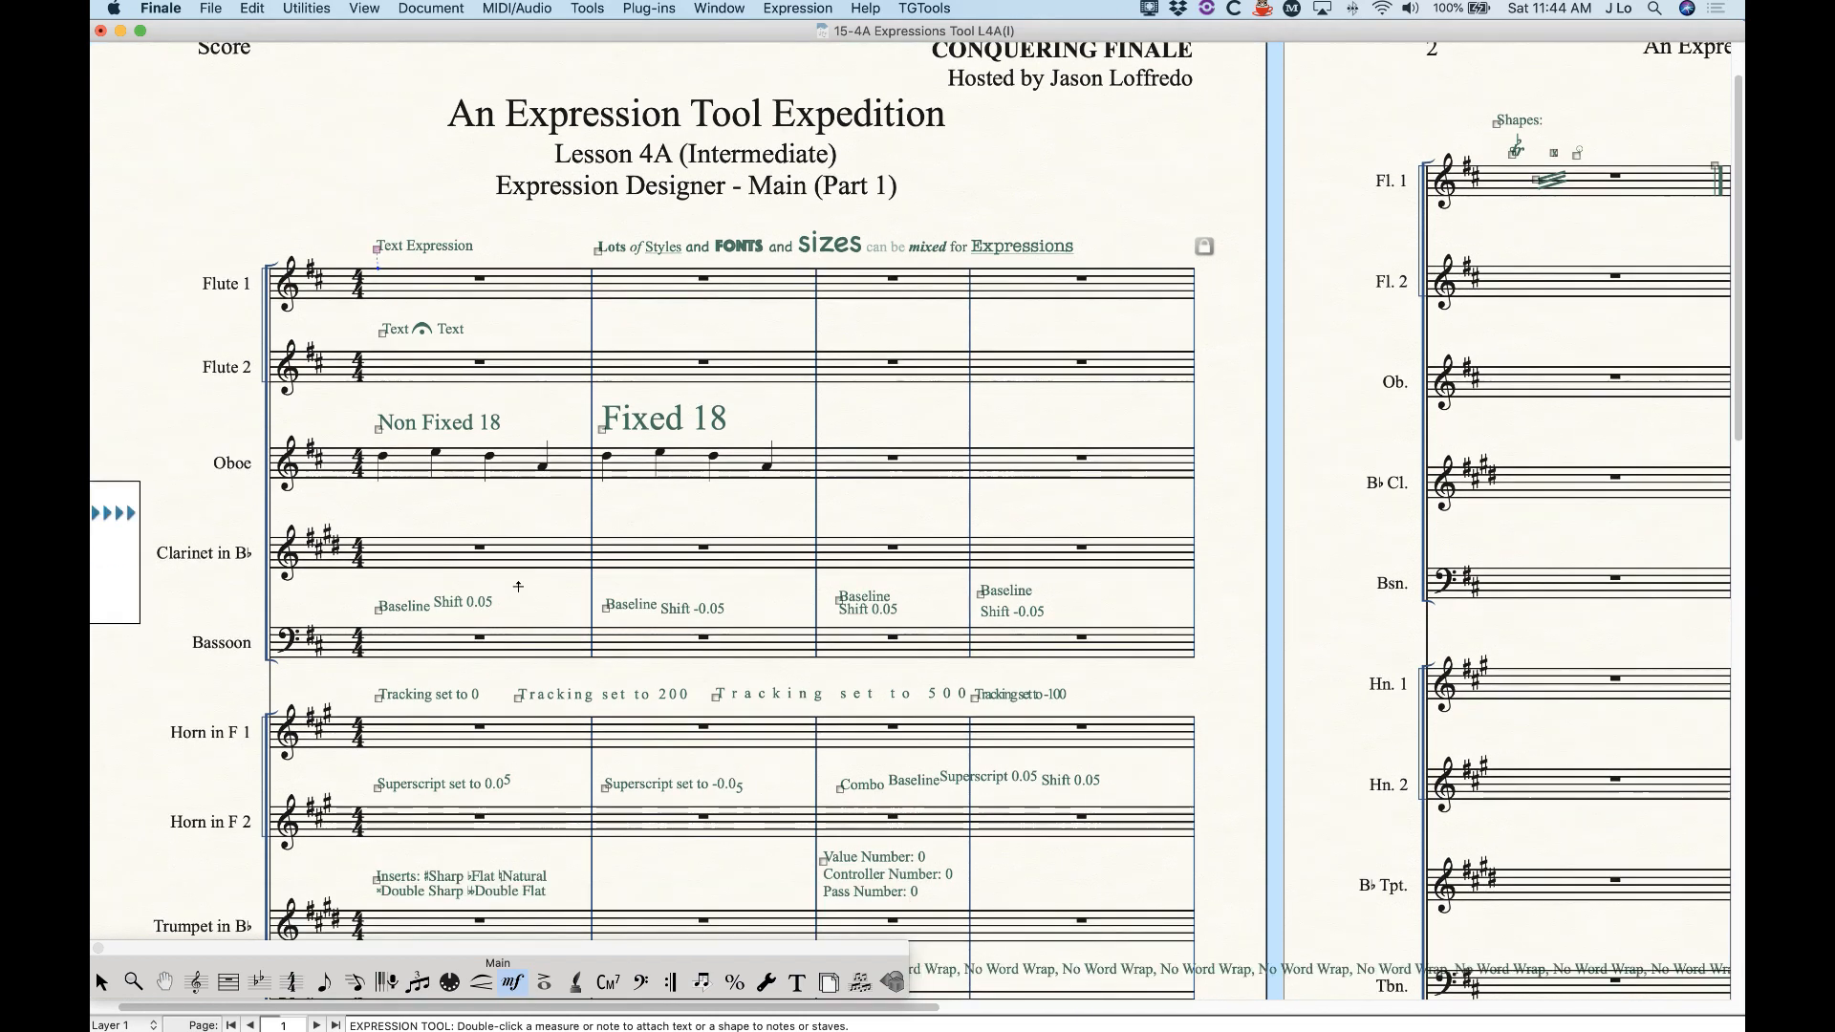
pyautogui.press('super+equal')
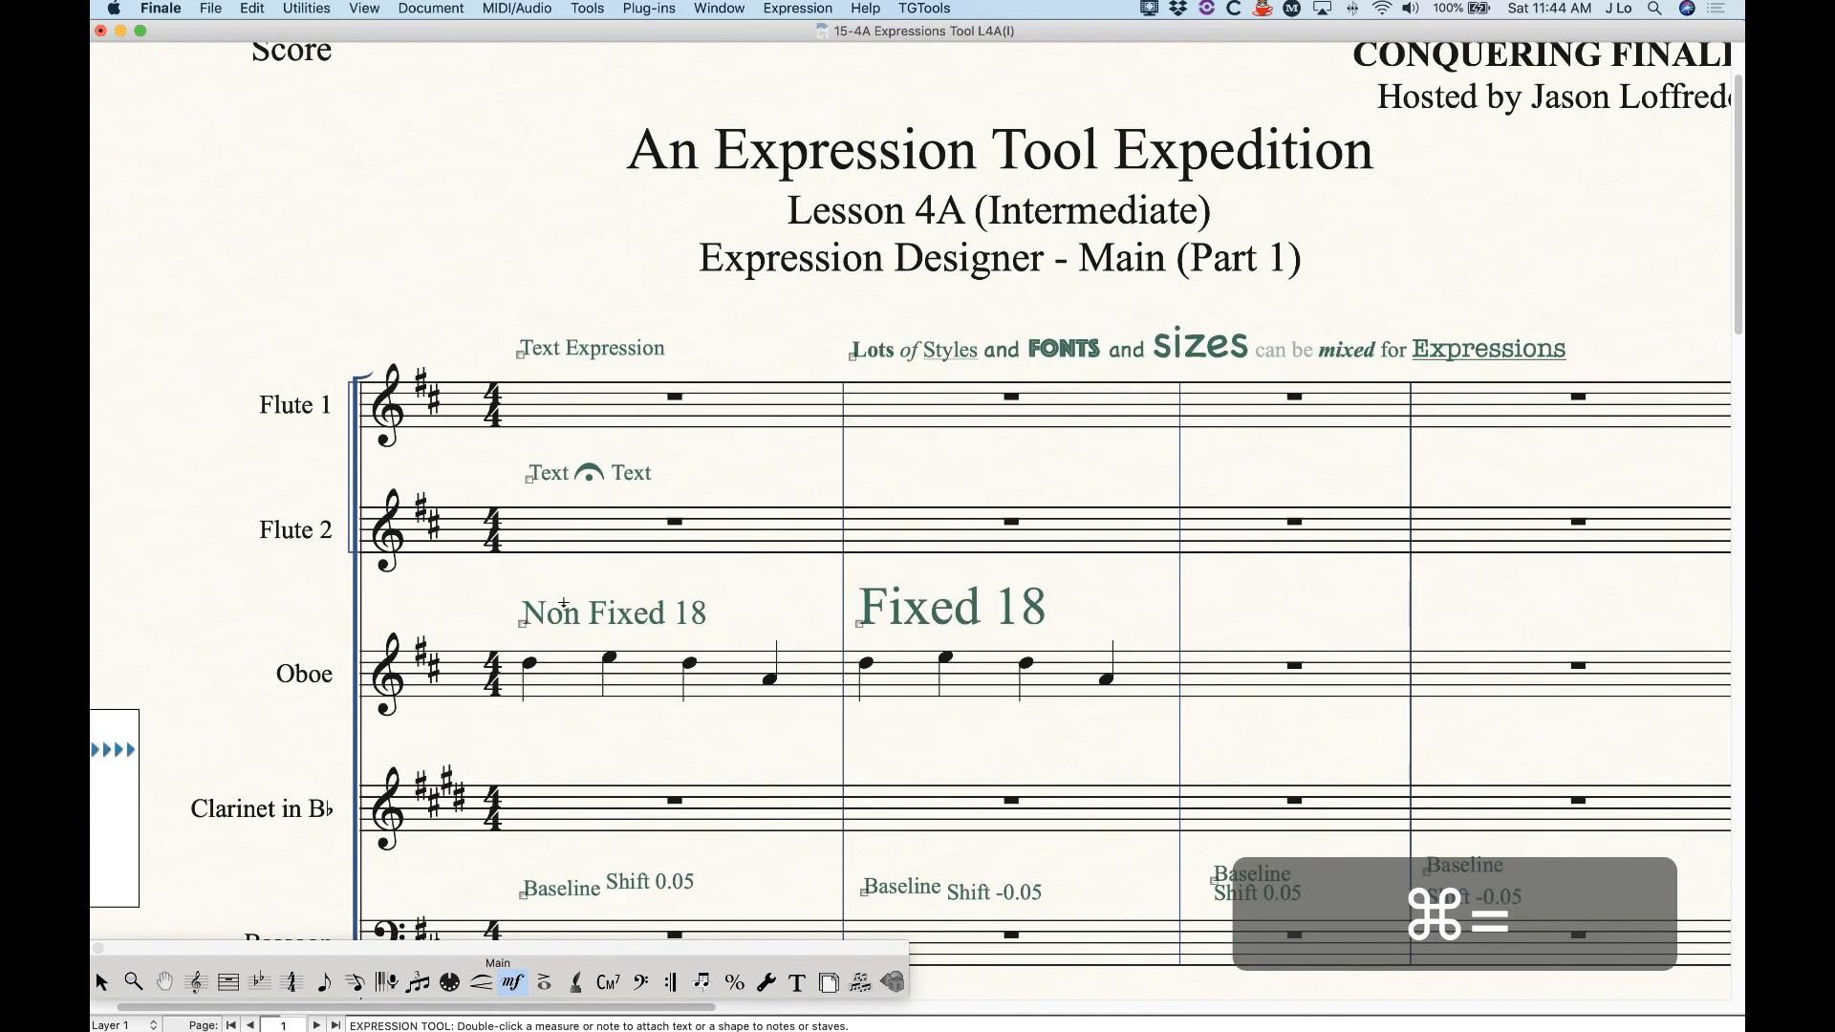
pyautogui.scroll(-3, 558, 579)
pyautogui.hscroll(2, 659, 611)
pyautogui.hscroll(1, 665, 616)
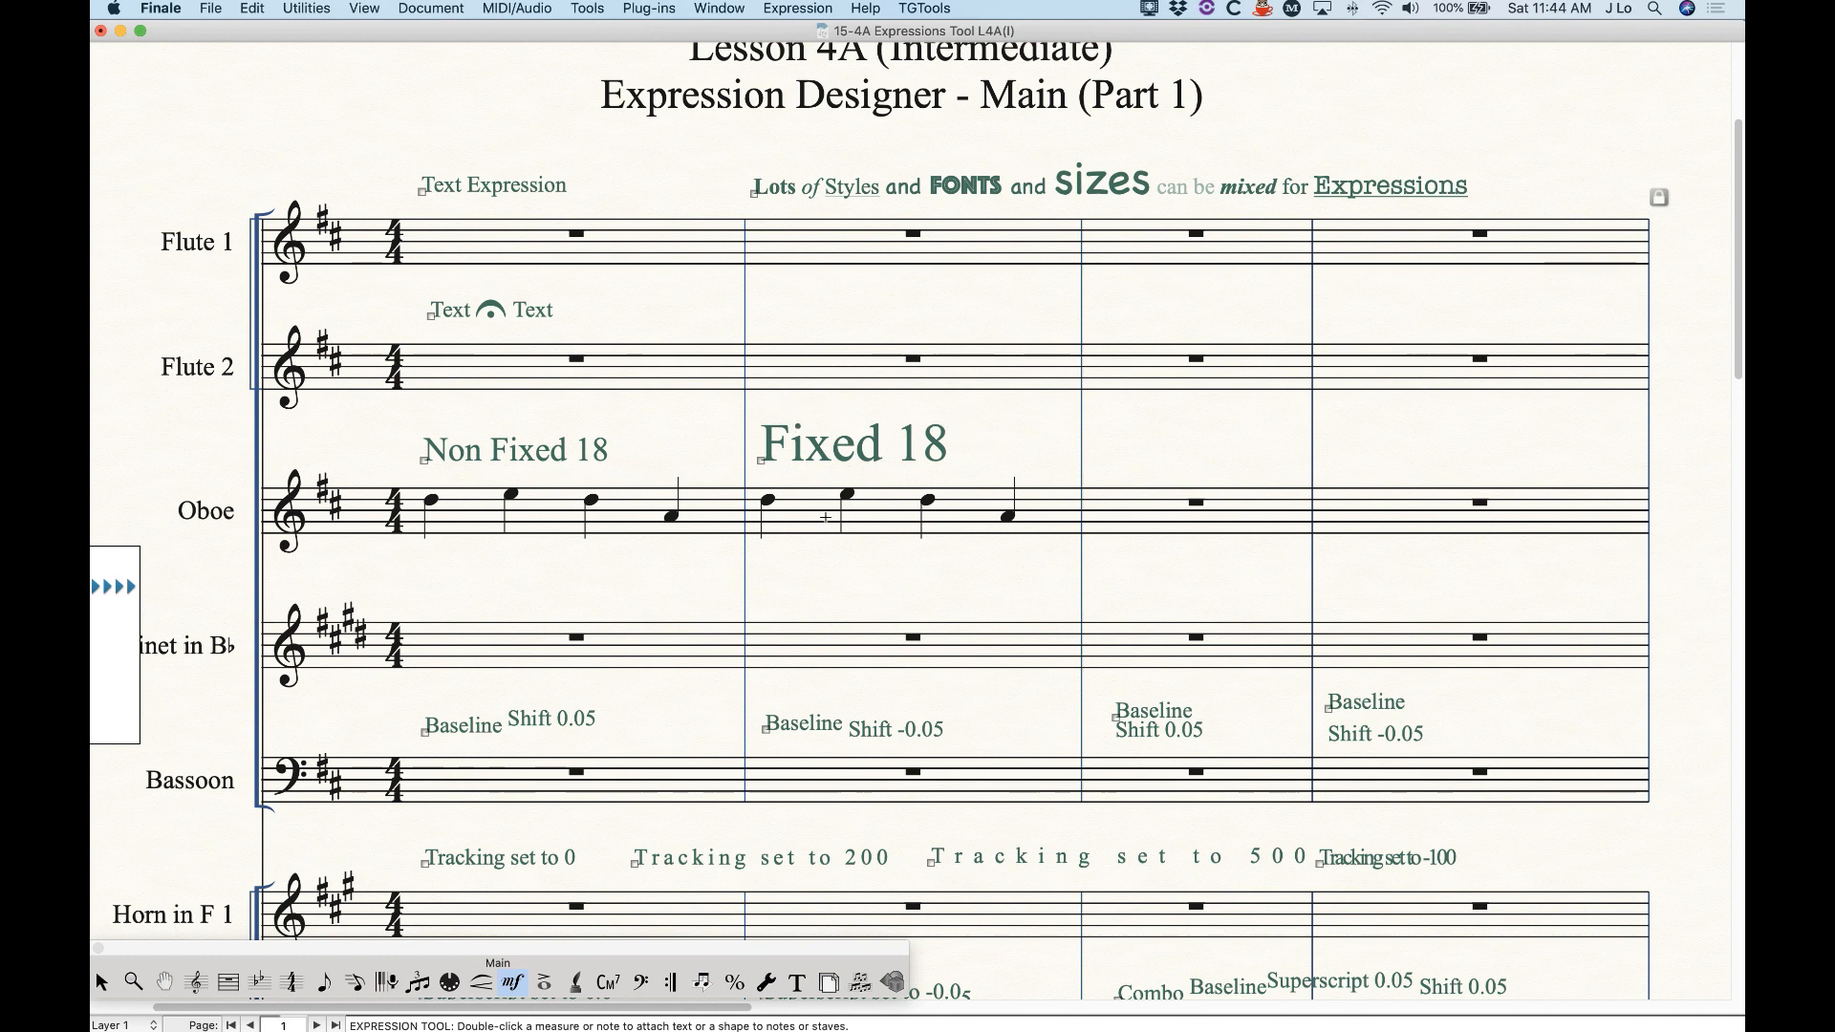
pyautogui.scroll(1, 756, 475)
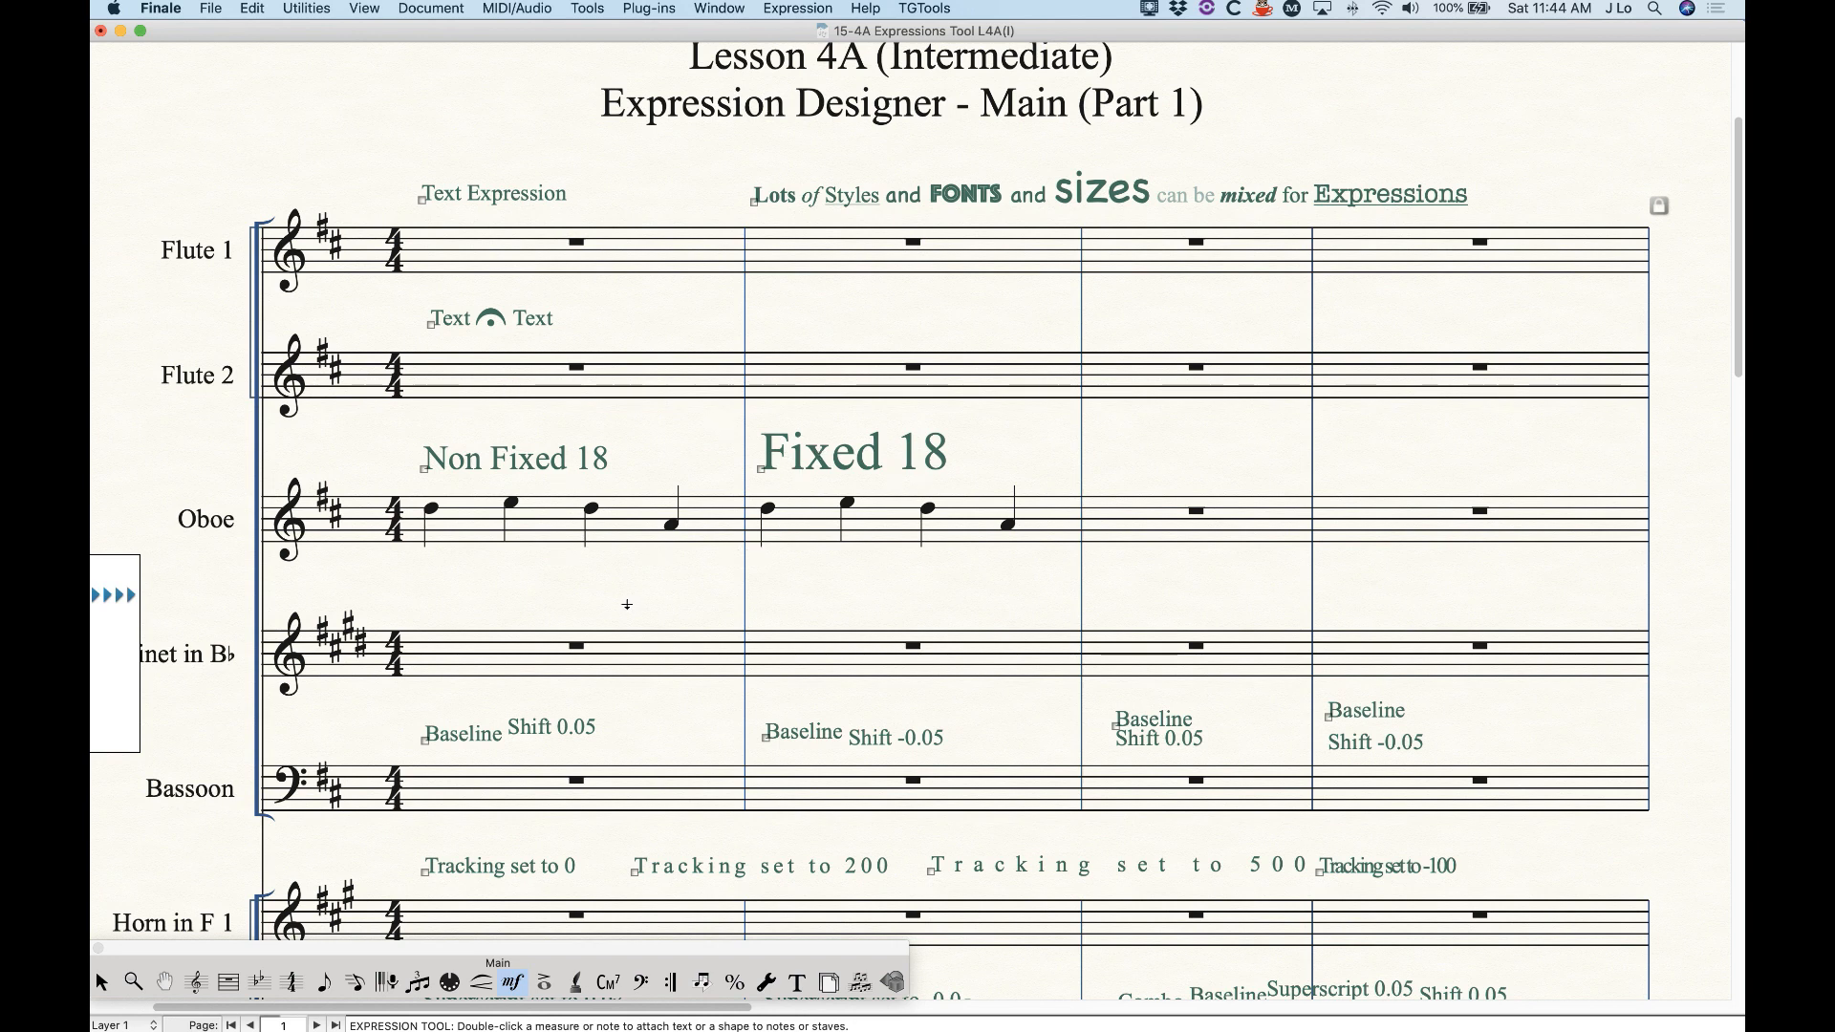
# - Resize the score's pages to 50% from page 1 through the end of the piece, holding margins
pyautogui.press('super+minus')
pyautogui.press('super+minus')
pyautogui.press('super+minus')
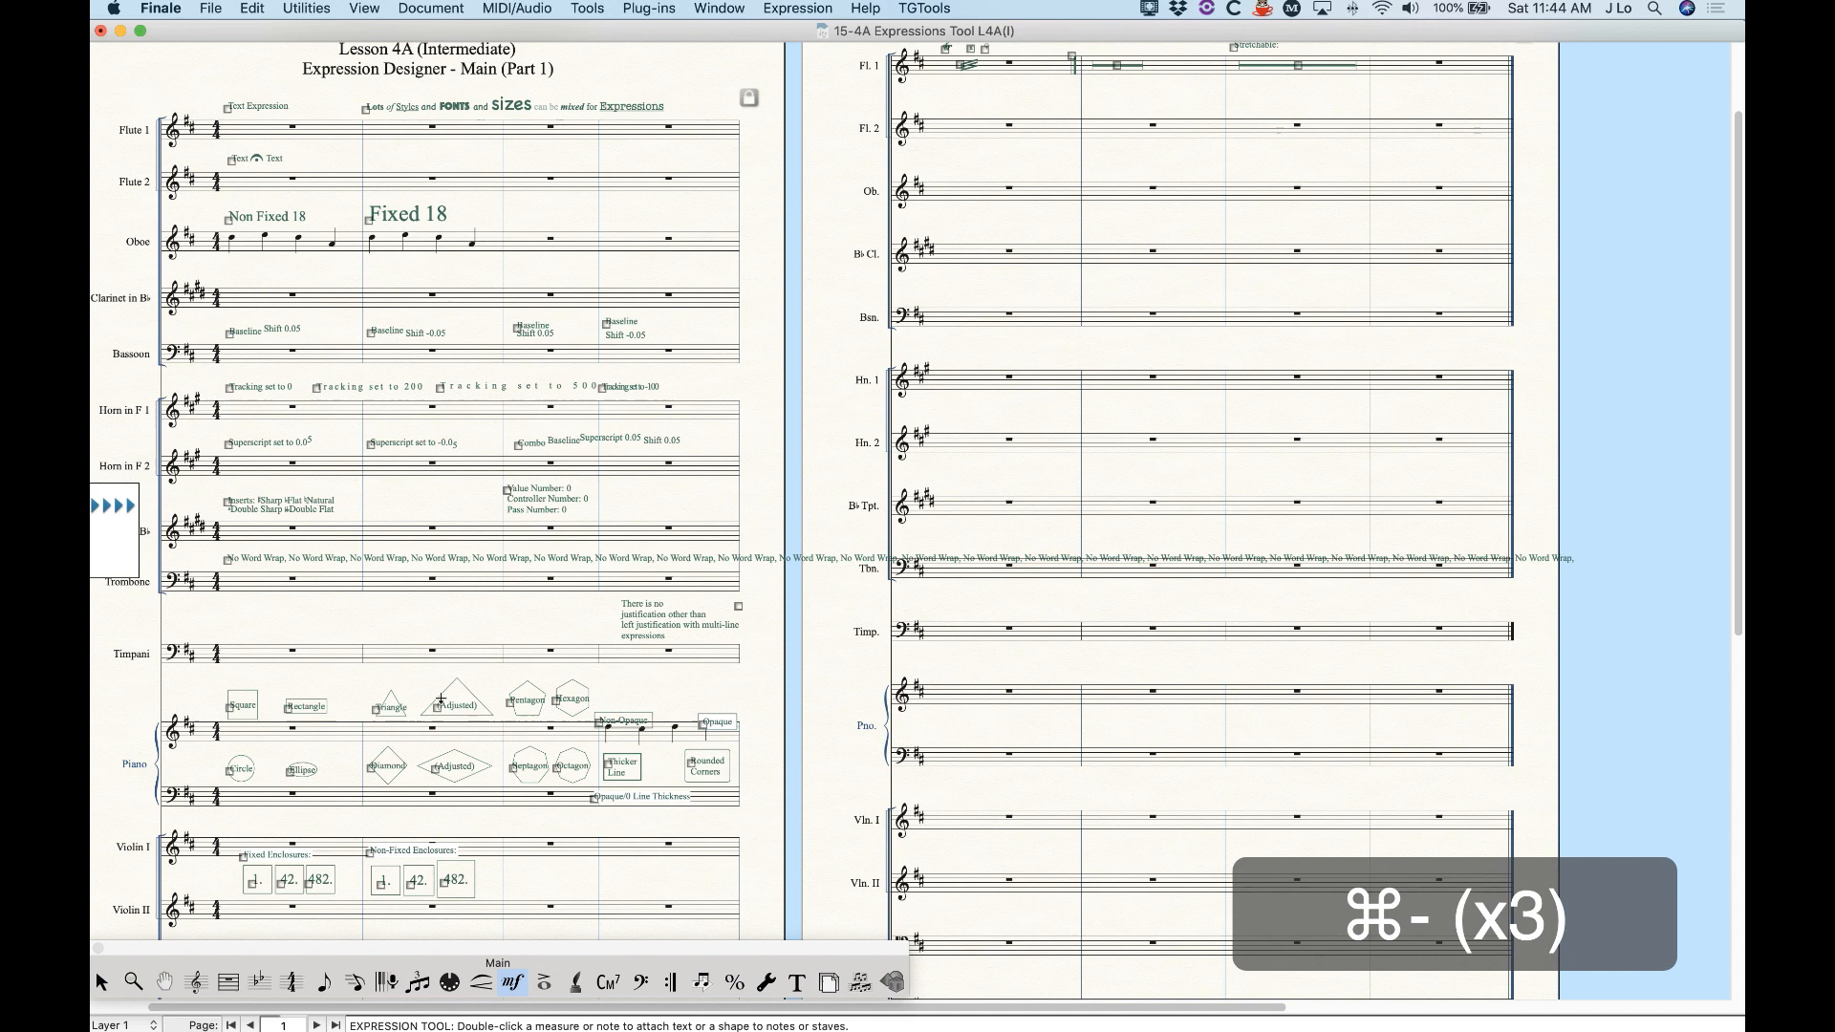
pyautogui.press('super+minus')
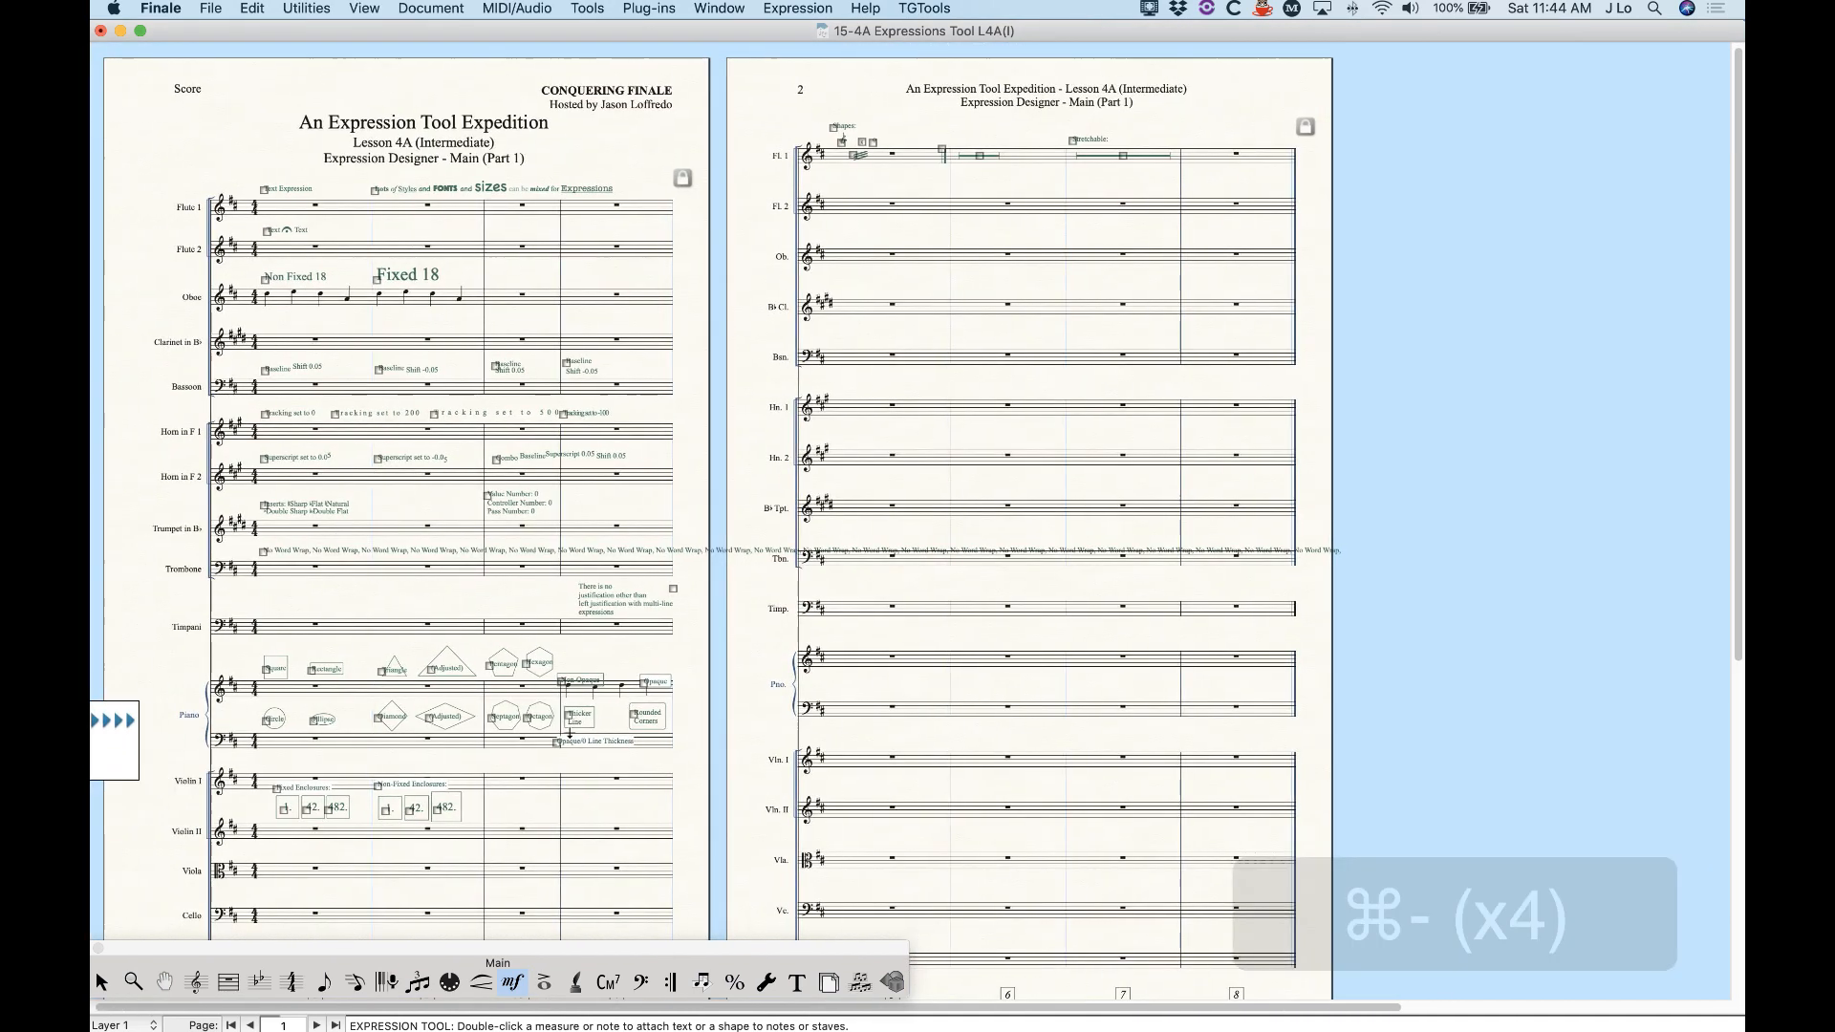
pyautogui.click(735, 983)
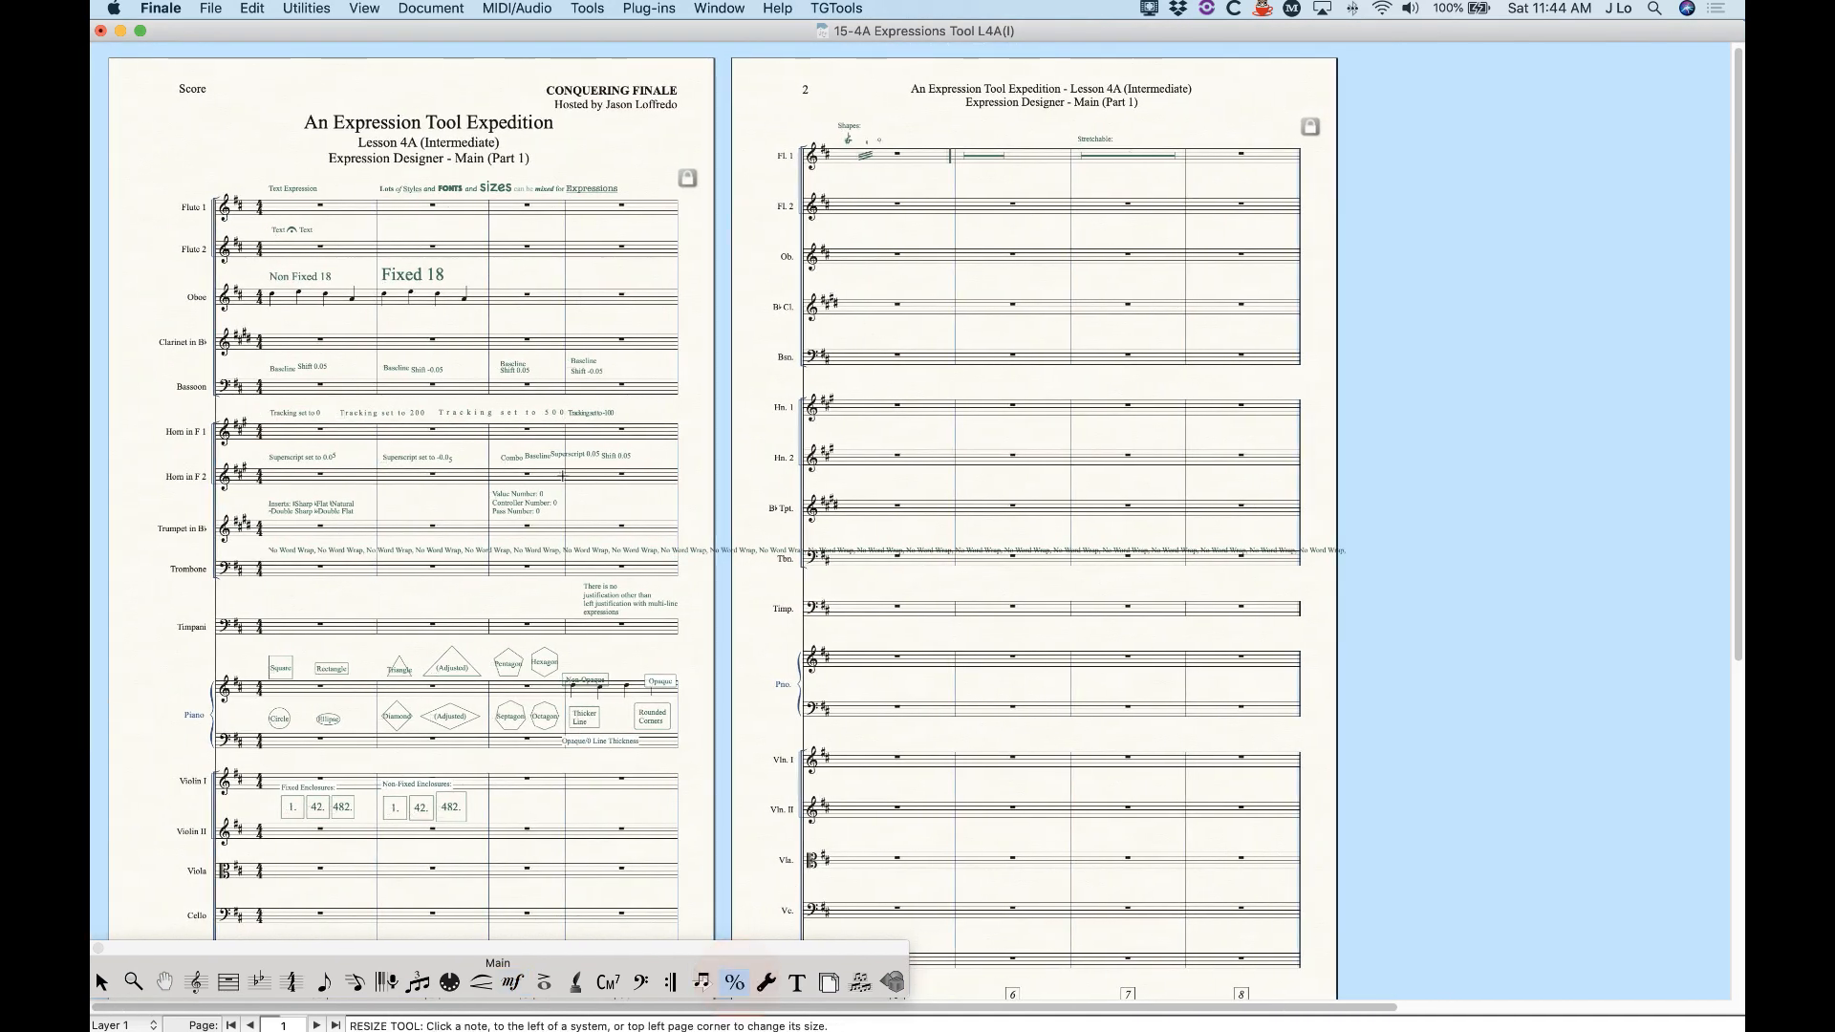
pyautogui.click(136, 87)
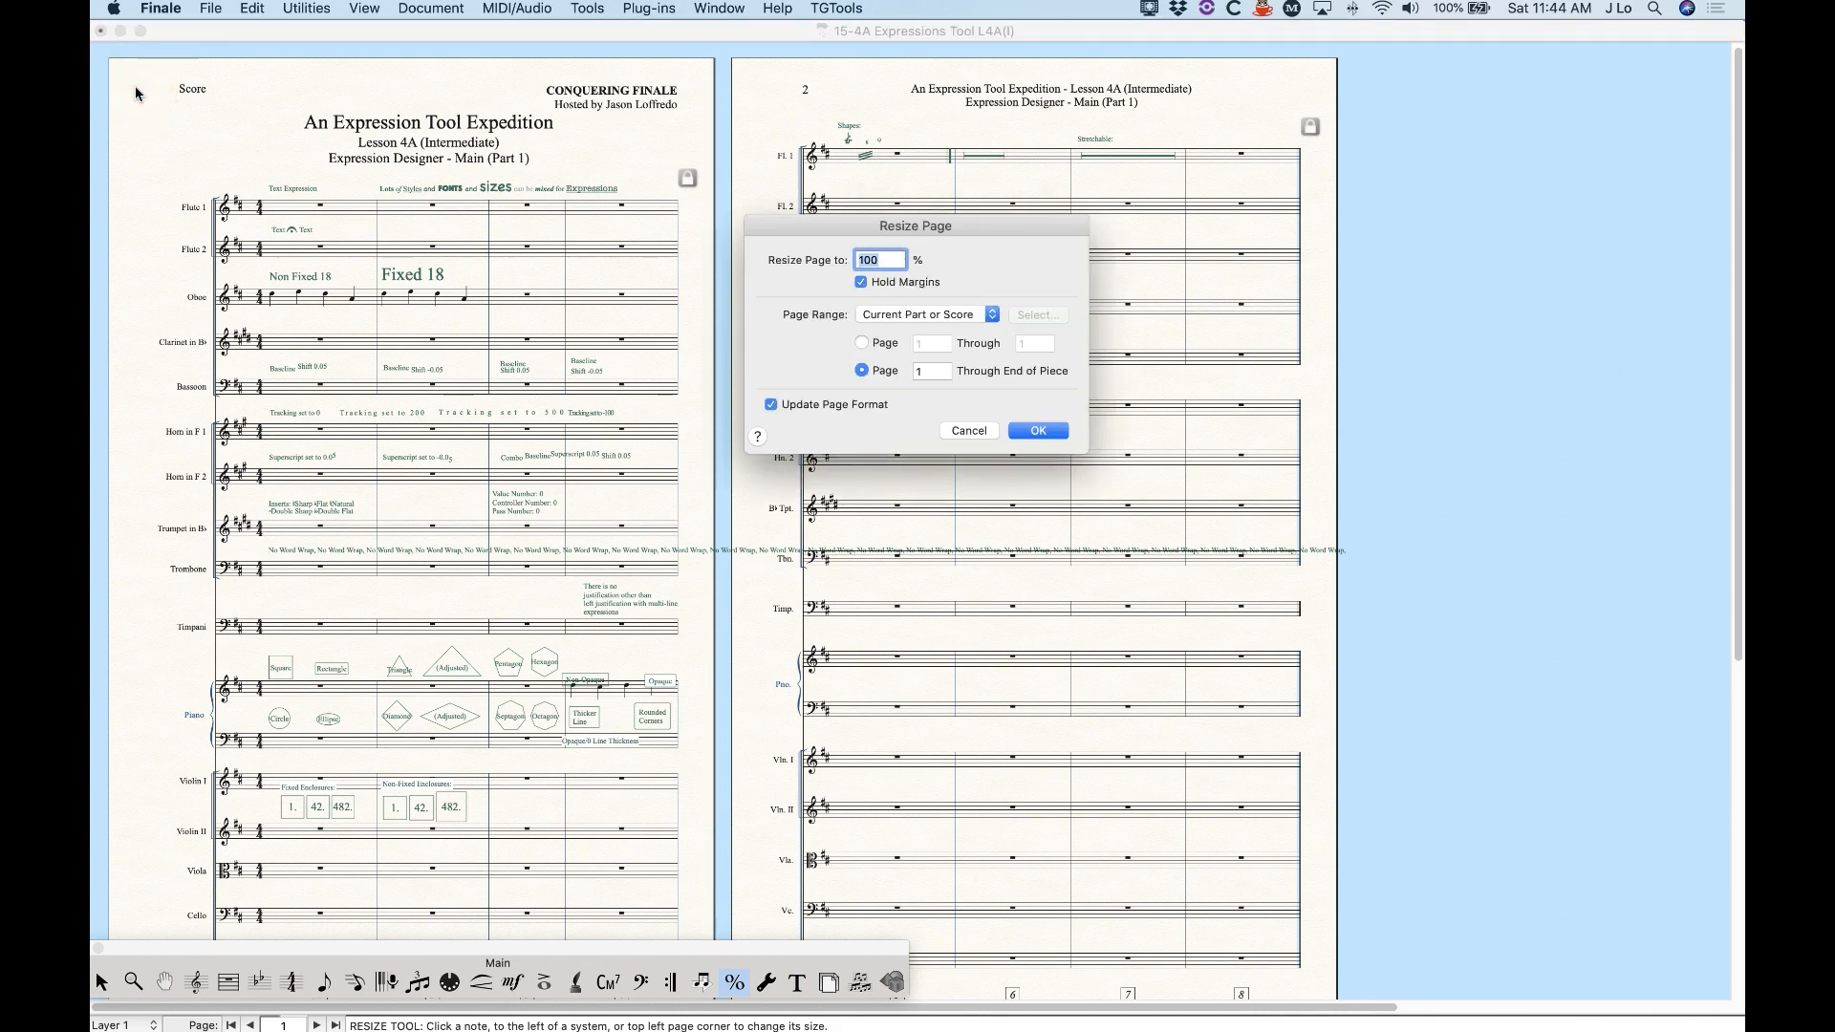
pyautogui.write('50')
pyautogui.click(1038, 430)
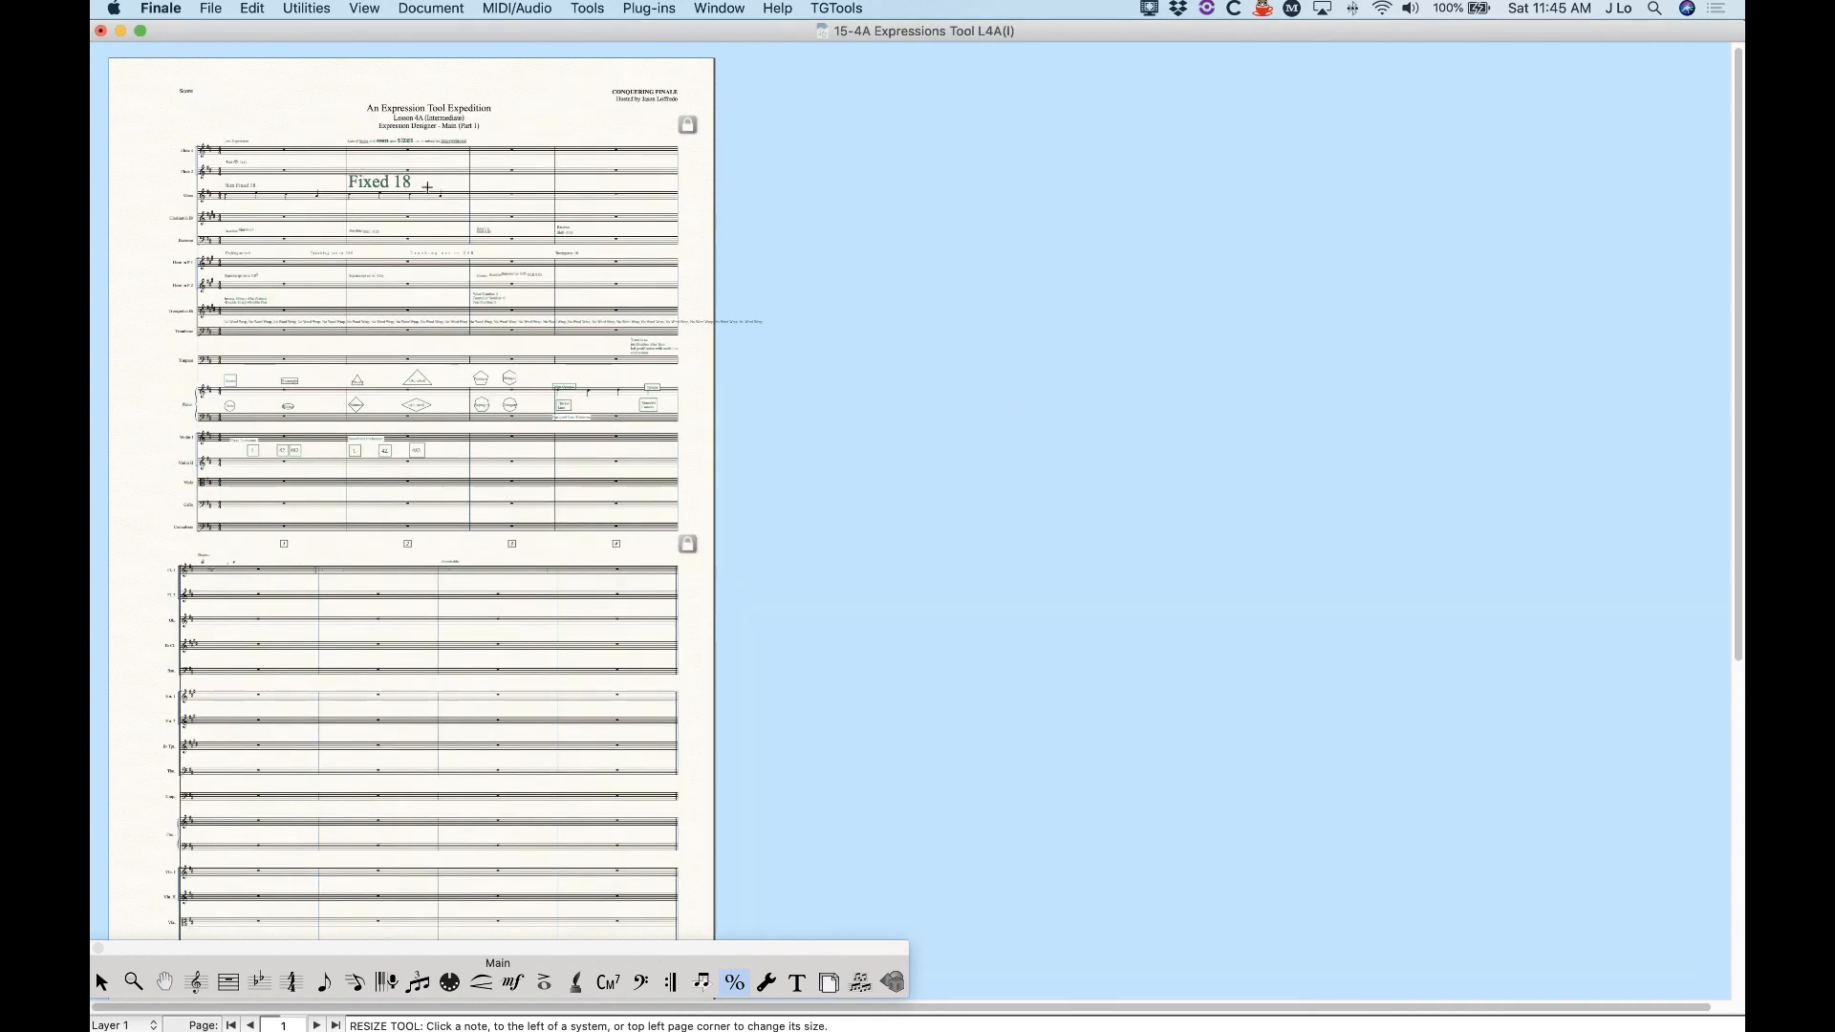
# - Undo the 50% page resize, cancelling the reopened Resize Page dialog
pyautogui.press('super+z')
pyautogui.click(545, 106)
pyautogui.press('super+z')
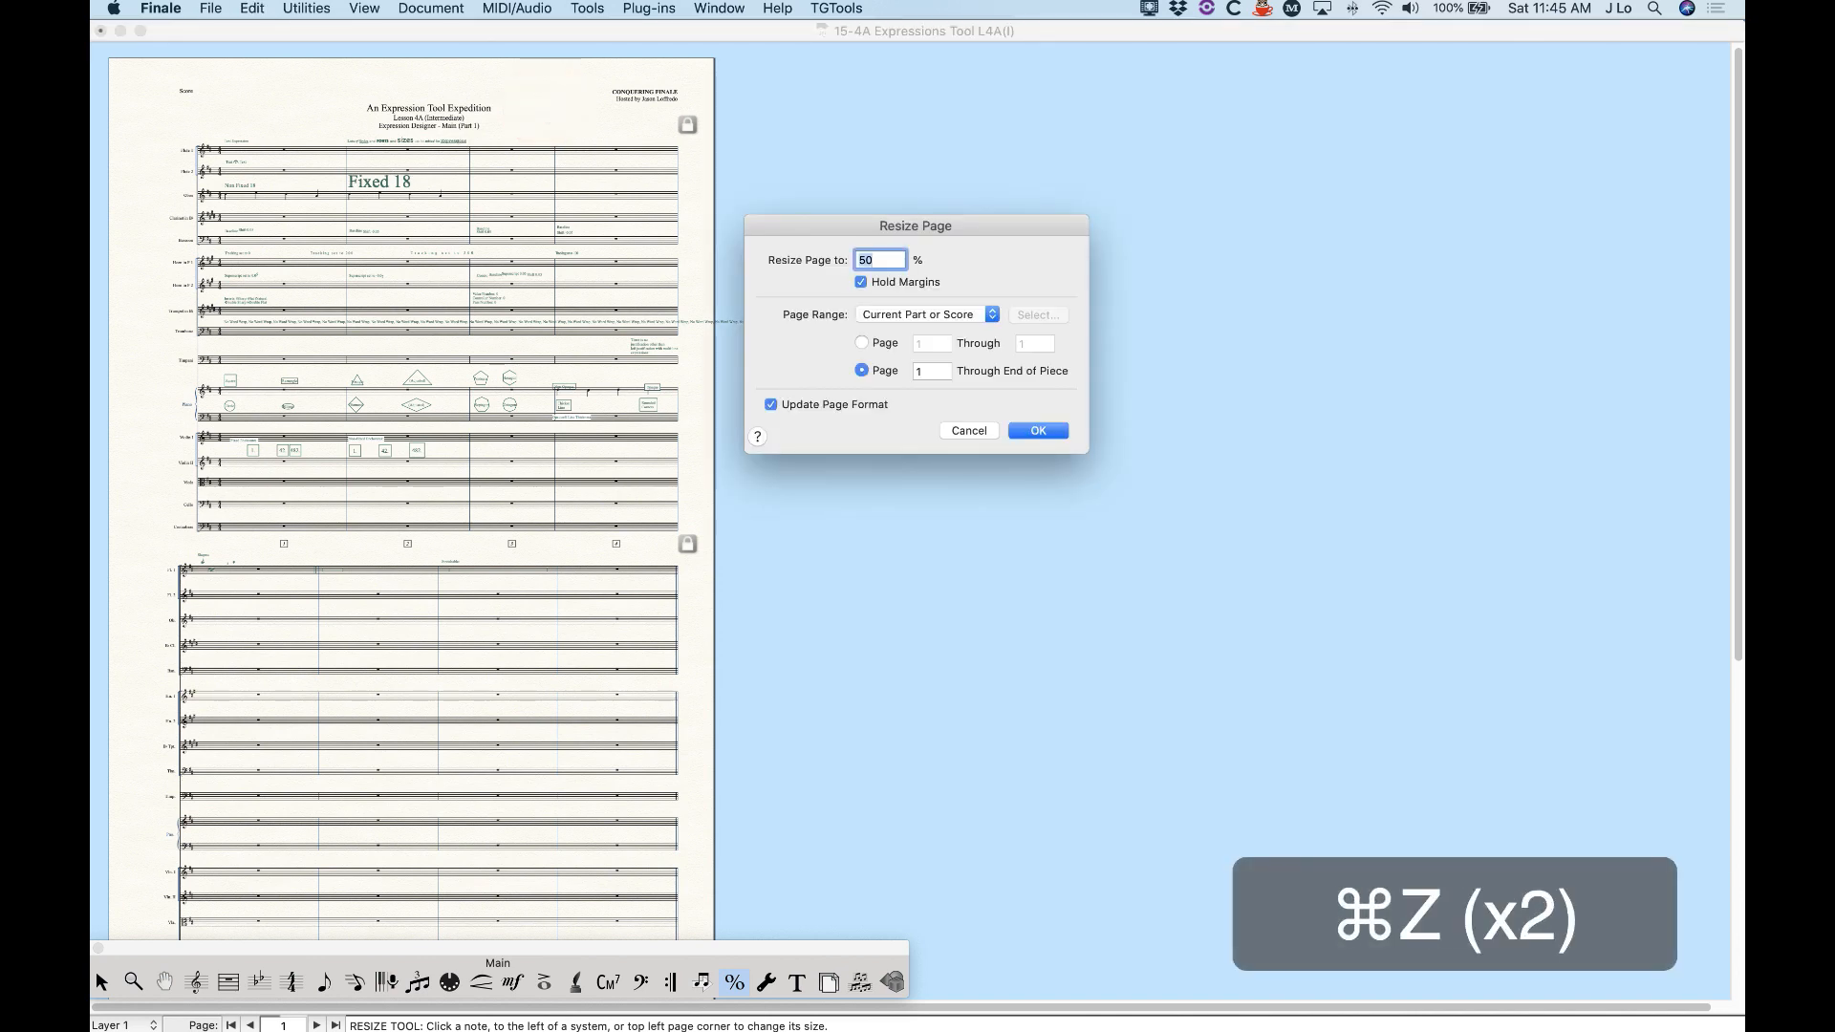
pyautogui.click(968, 430)
pyautogui.press('super+z')
pyautogui.press('super+z')
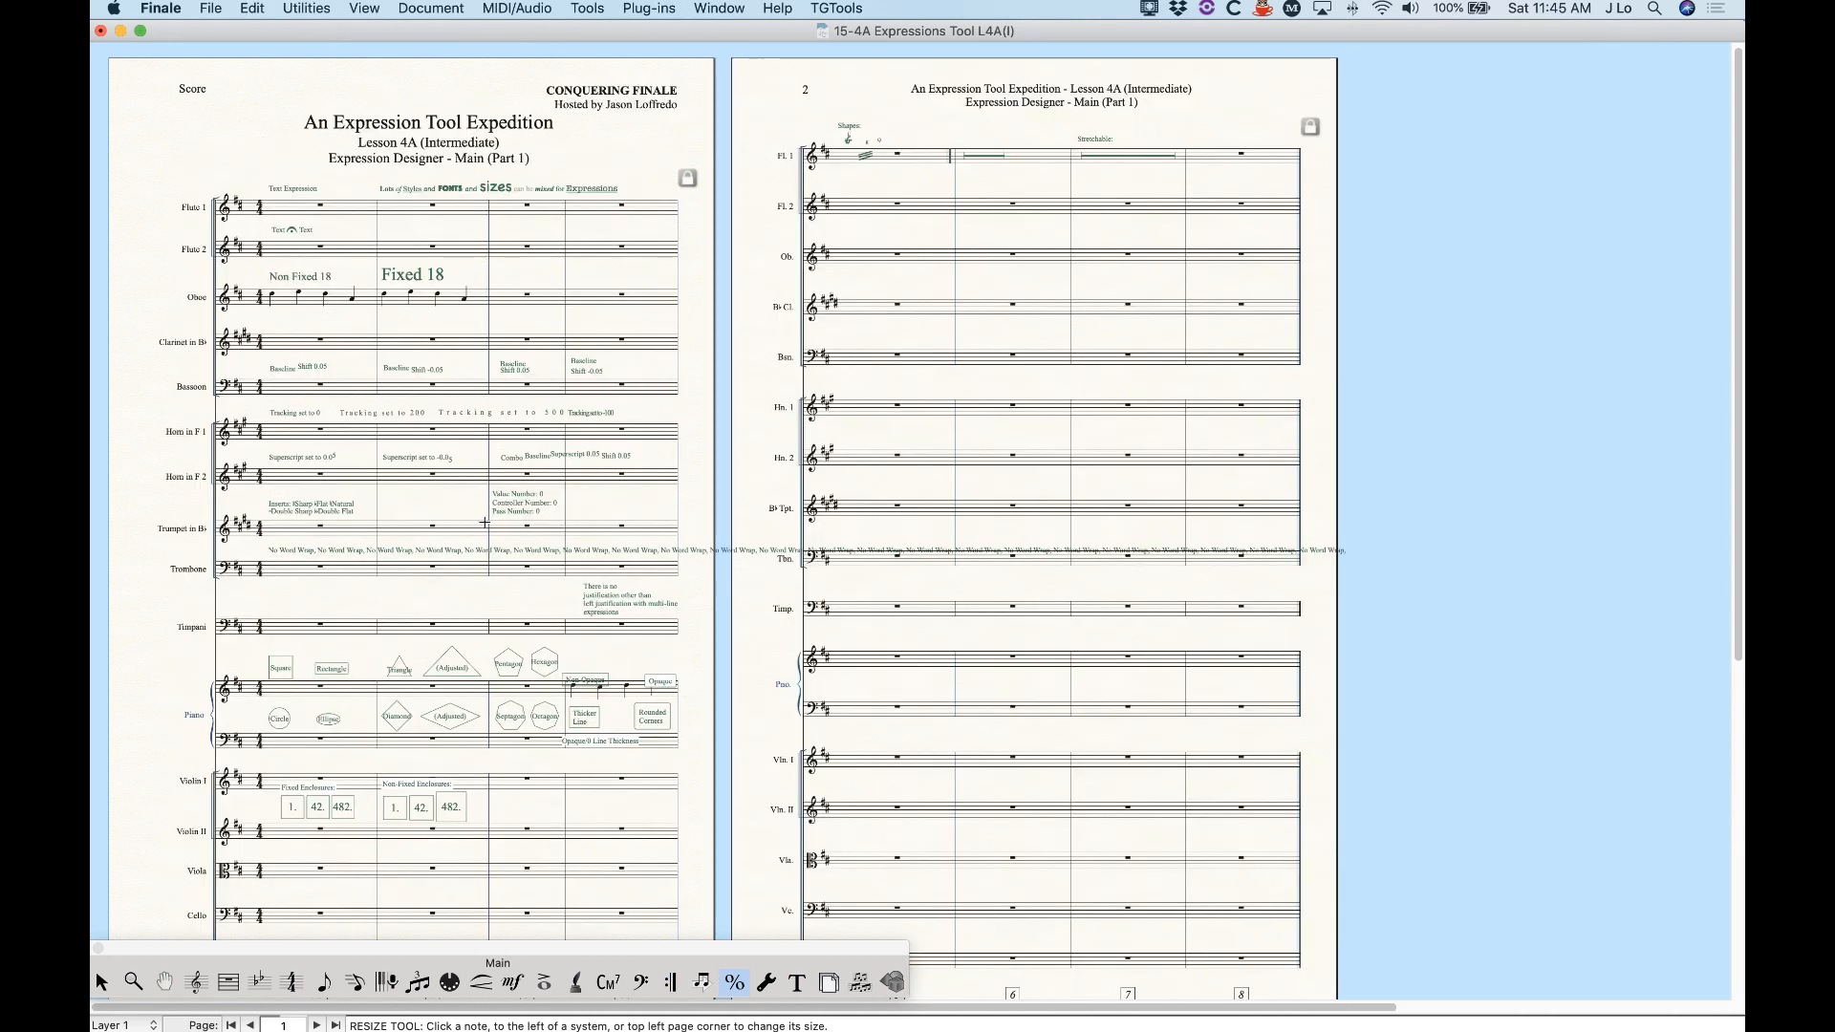
pyautogui.press('super+equal')
pyautogui.press('super+equal')
pyautogui.press('super+equal')
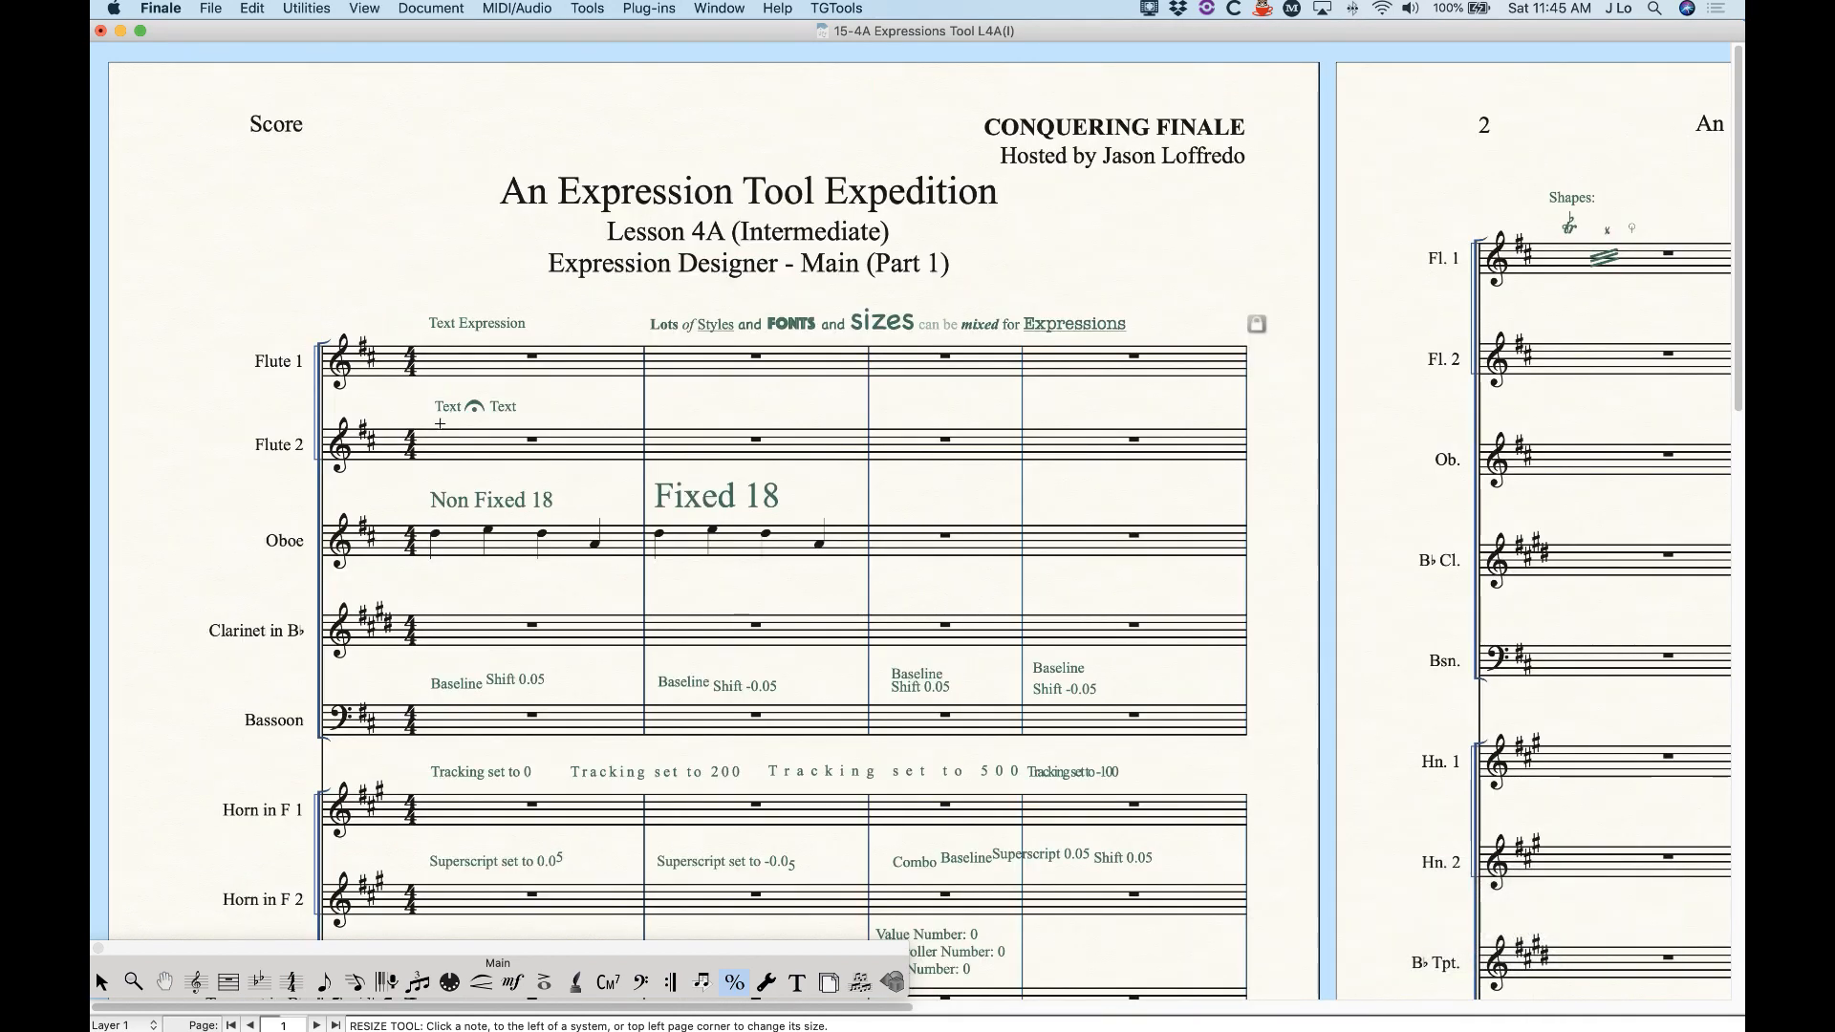
pyautogui.click(442, 287)
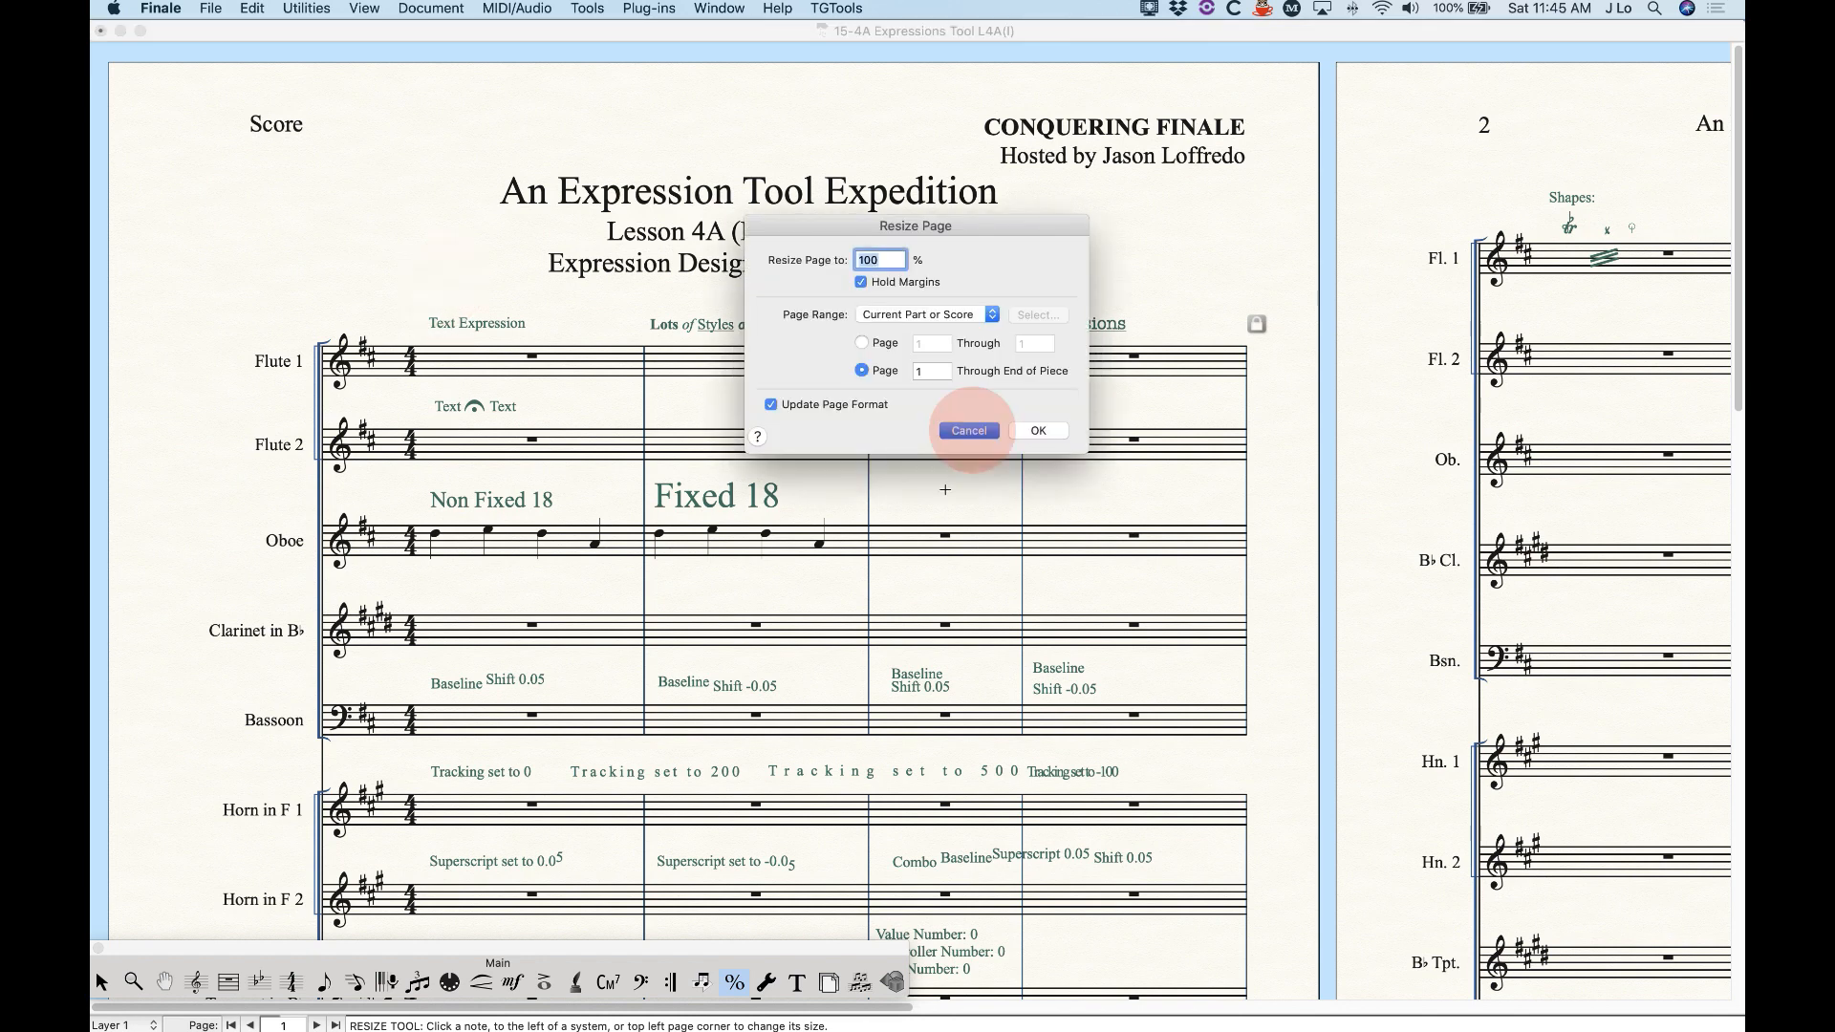
pyautogui.click(969, 430)
# - Open the definition of the "Text Expression" marking above Flute 1 and turn off its Technique Text category fonts
pyautogui.click(512, 982)
pyautogui.doubleClick(432, 329)
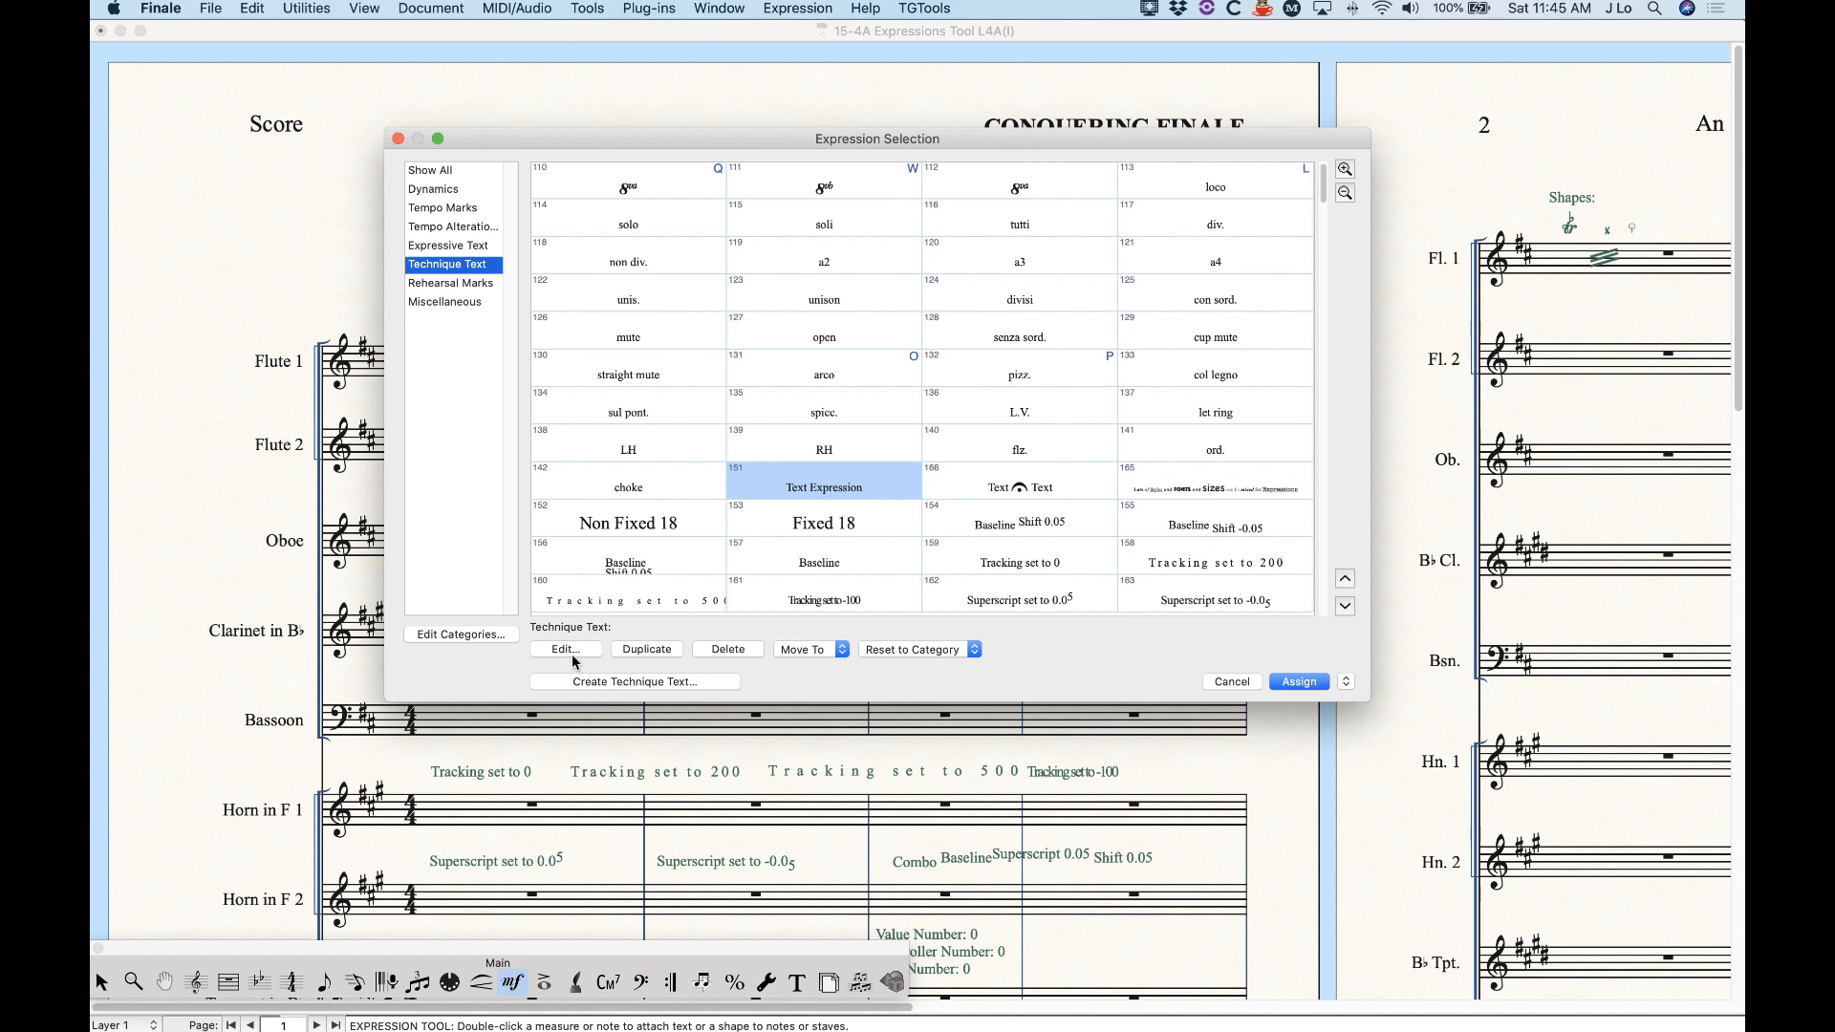
pyautogui.click(566, 650)
pyautogui.click(729, 340)
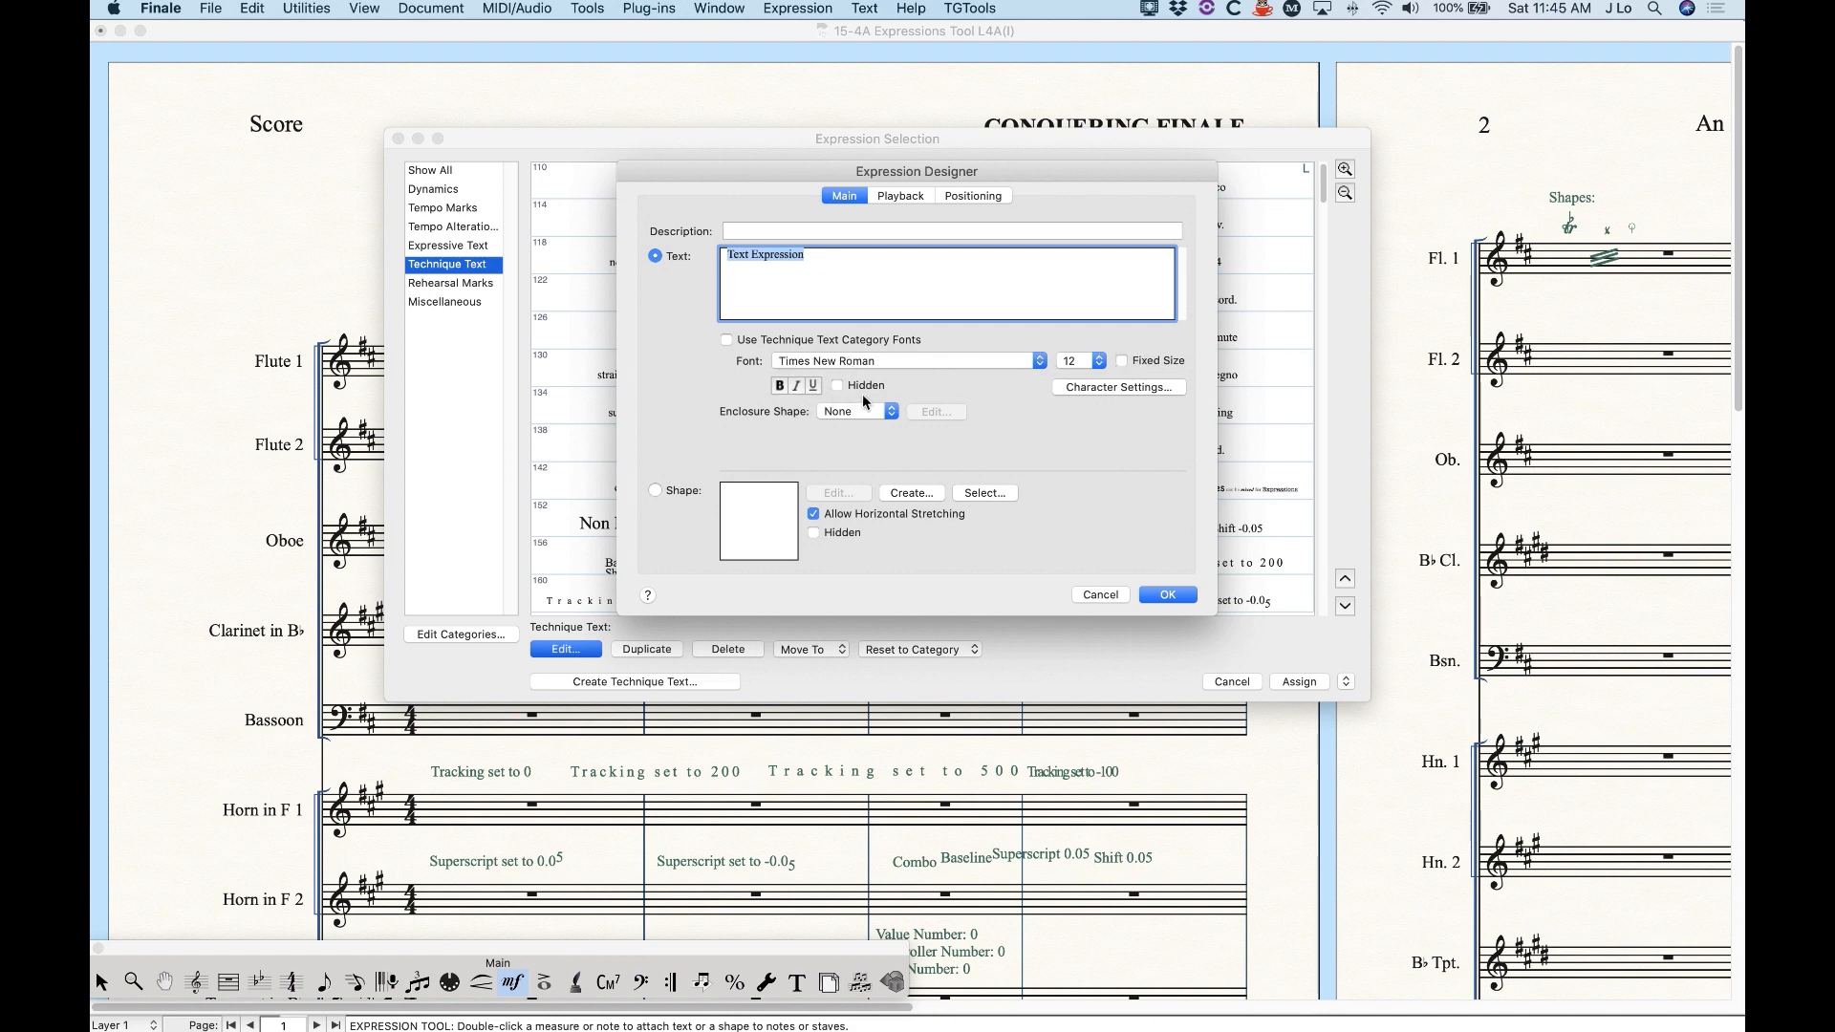
# - Apply a baseline shift of .05 to only the word "Expression" in the expression text
pyautogui.click(796, 259)
pyautogui.moveTo(793, 257); pyautogui.dragTo(752, 256)
pyautogui.click(864, 8)
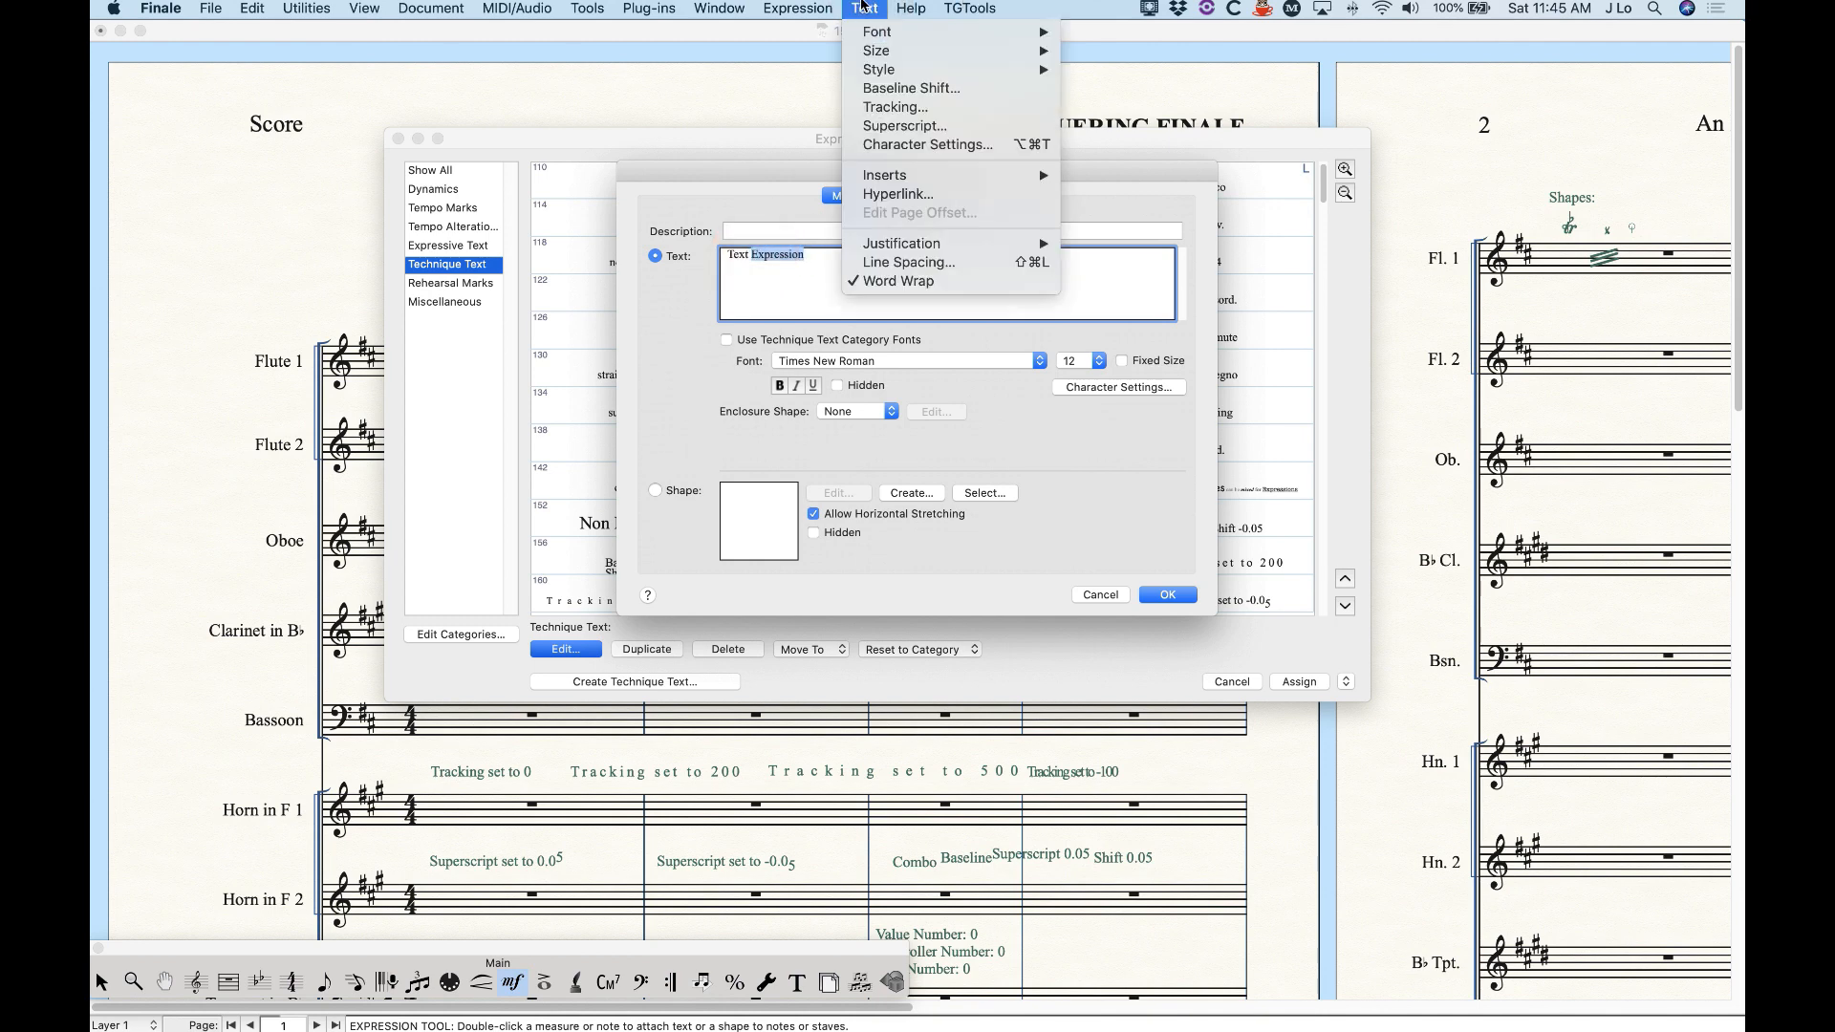
pyautogui.moveTo(881, 73)
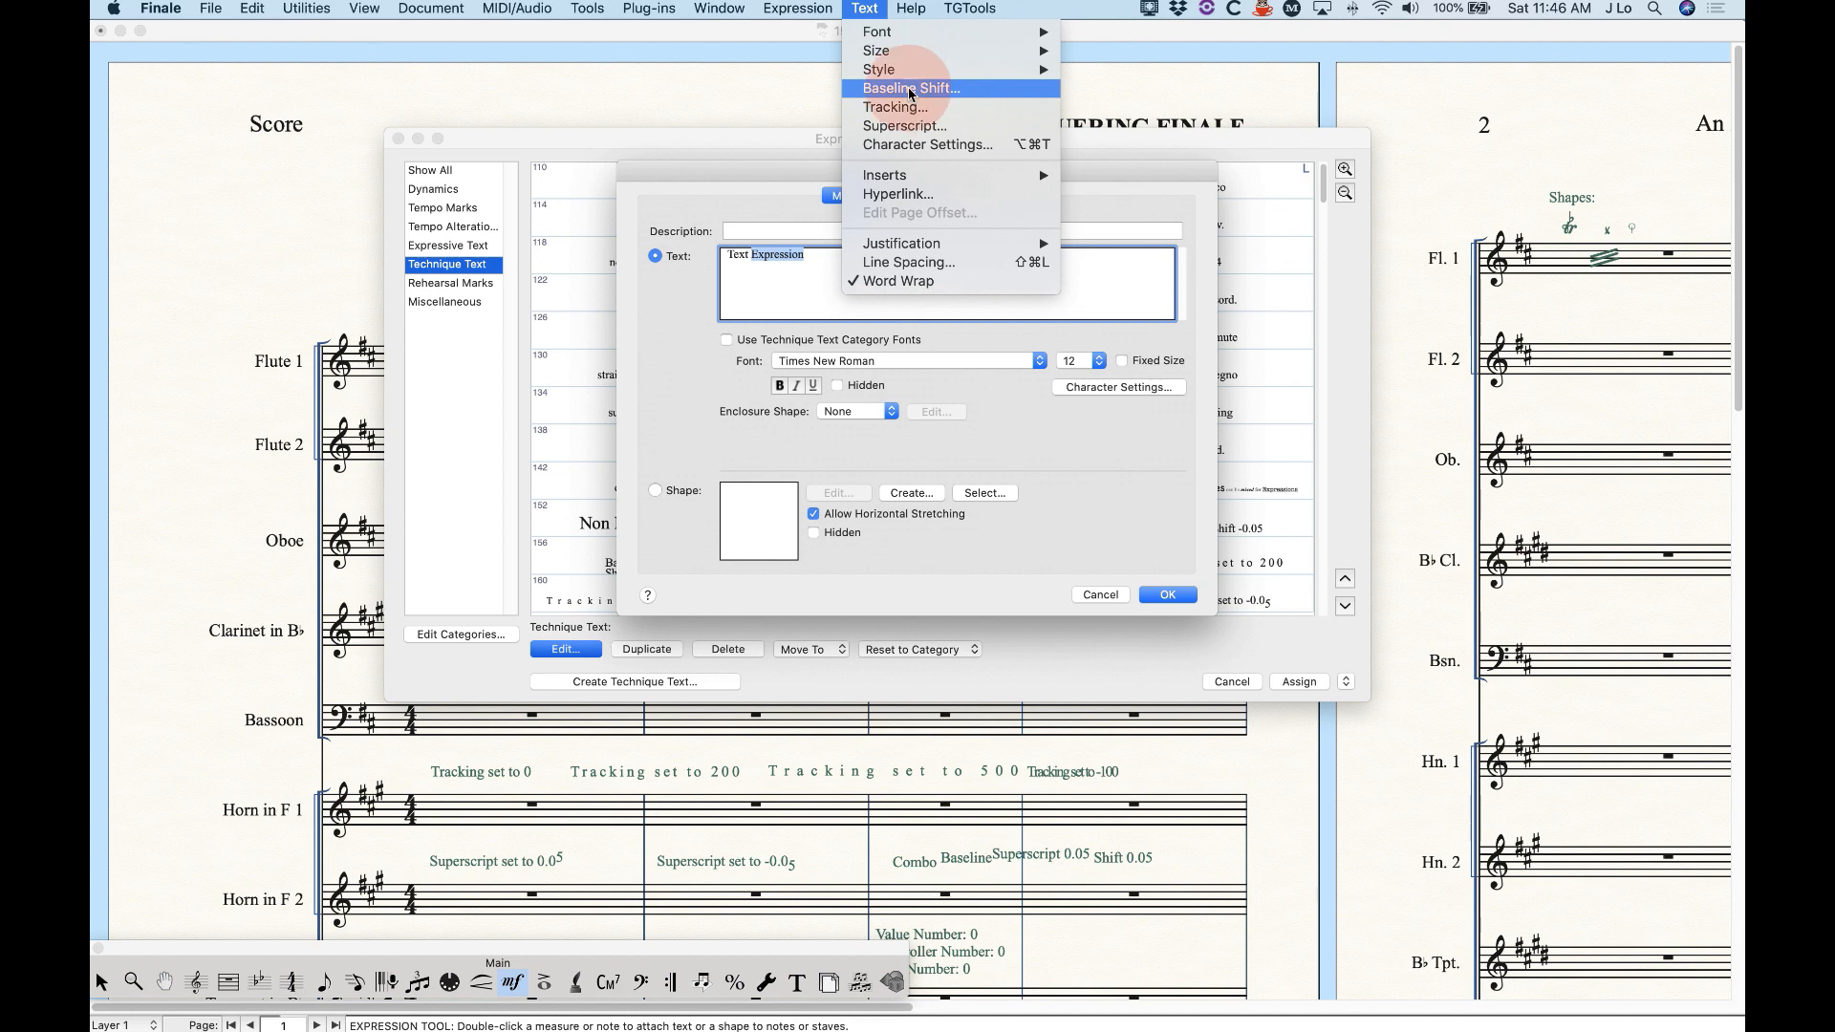
pyautogui.click(910, 89)
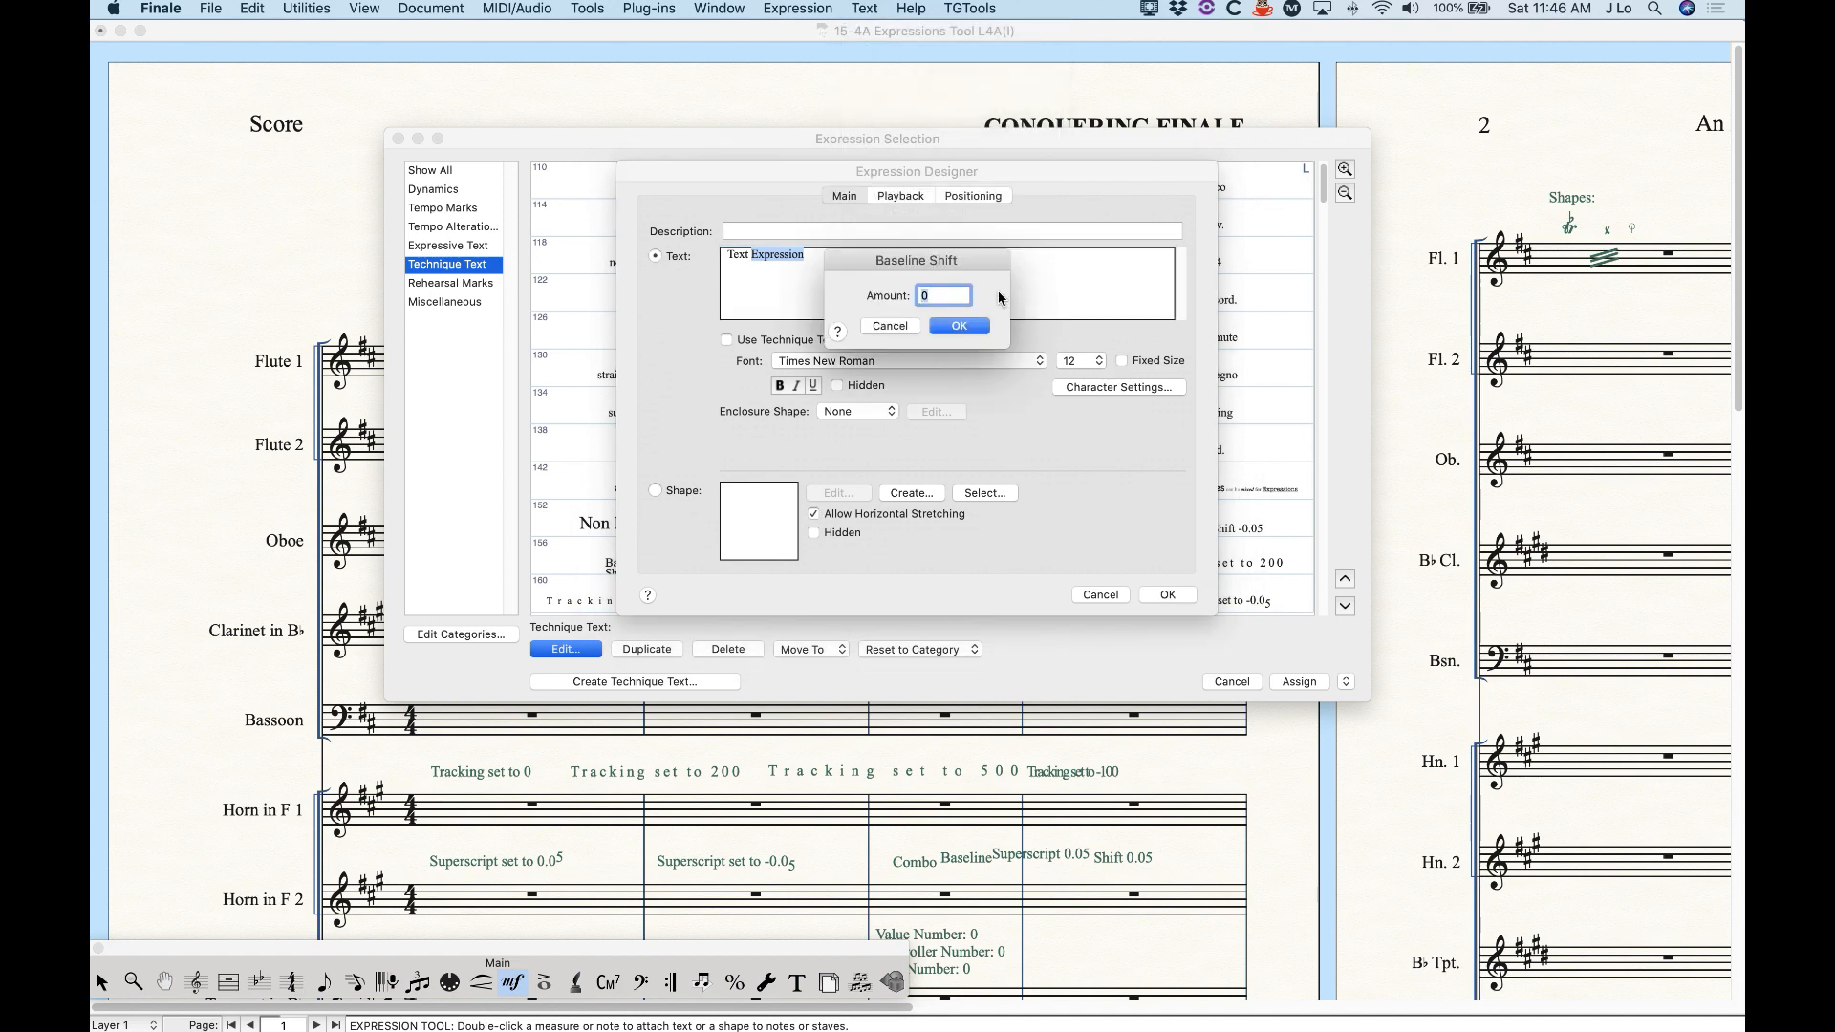
pyautogui.write('.05')
pyautogui.click(942, 319)
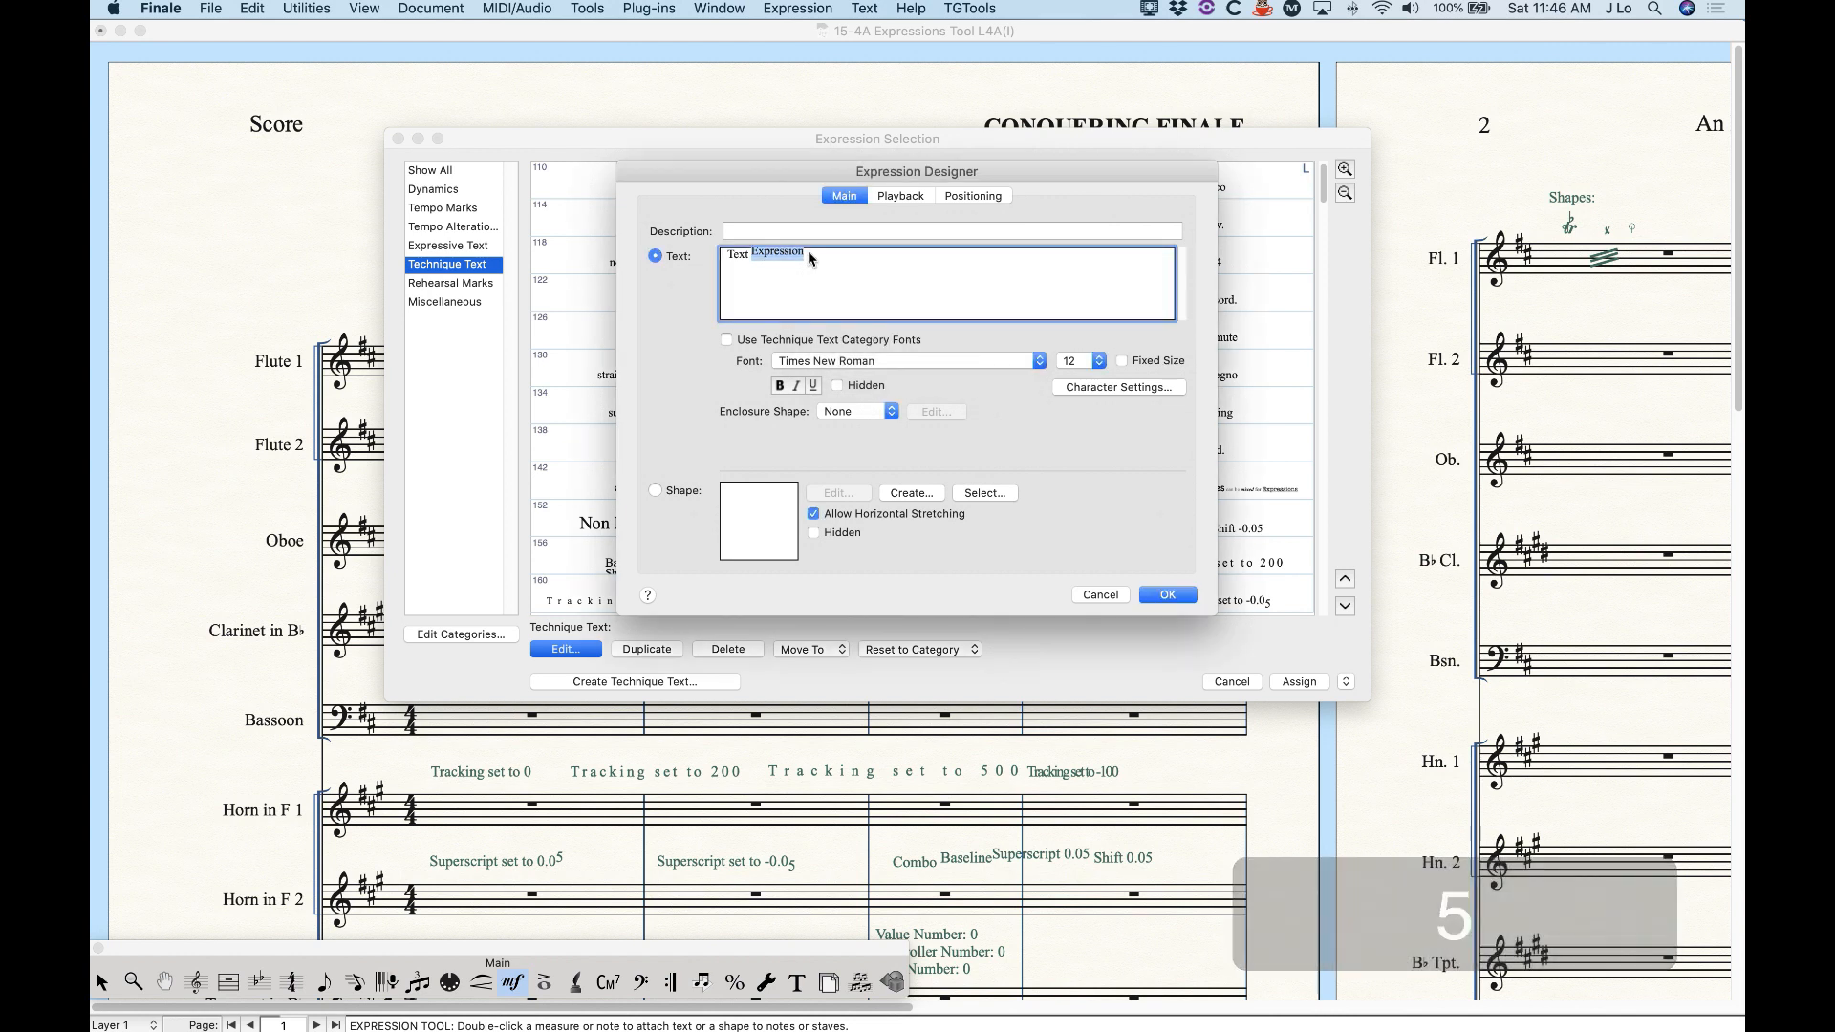
# - Reset the baseline shift of the word "Expression" to 0
pyautogui.click(801, 7)
pyautogui.click(801, 8)
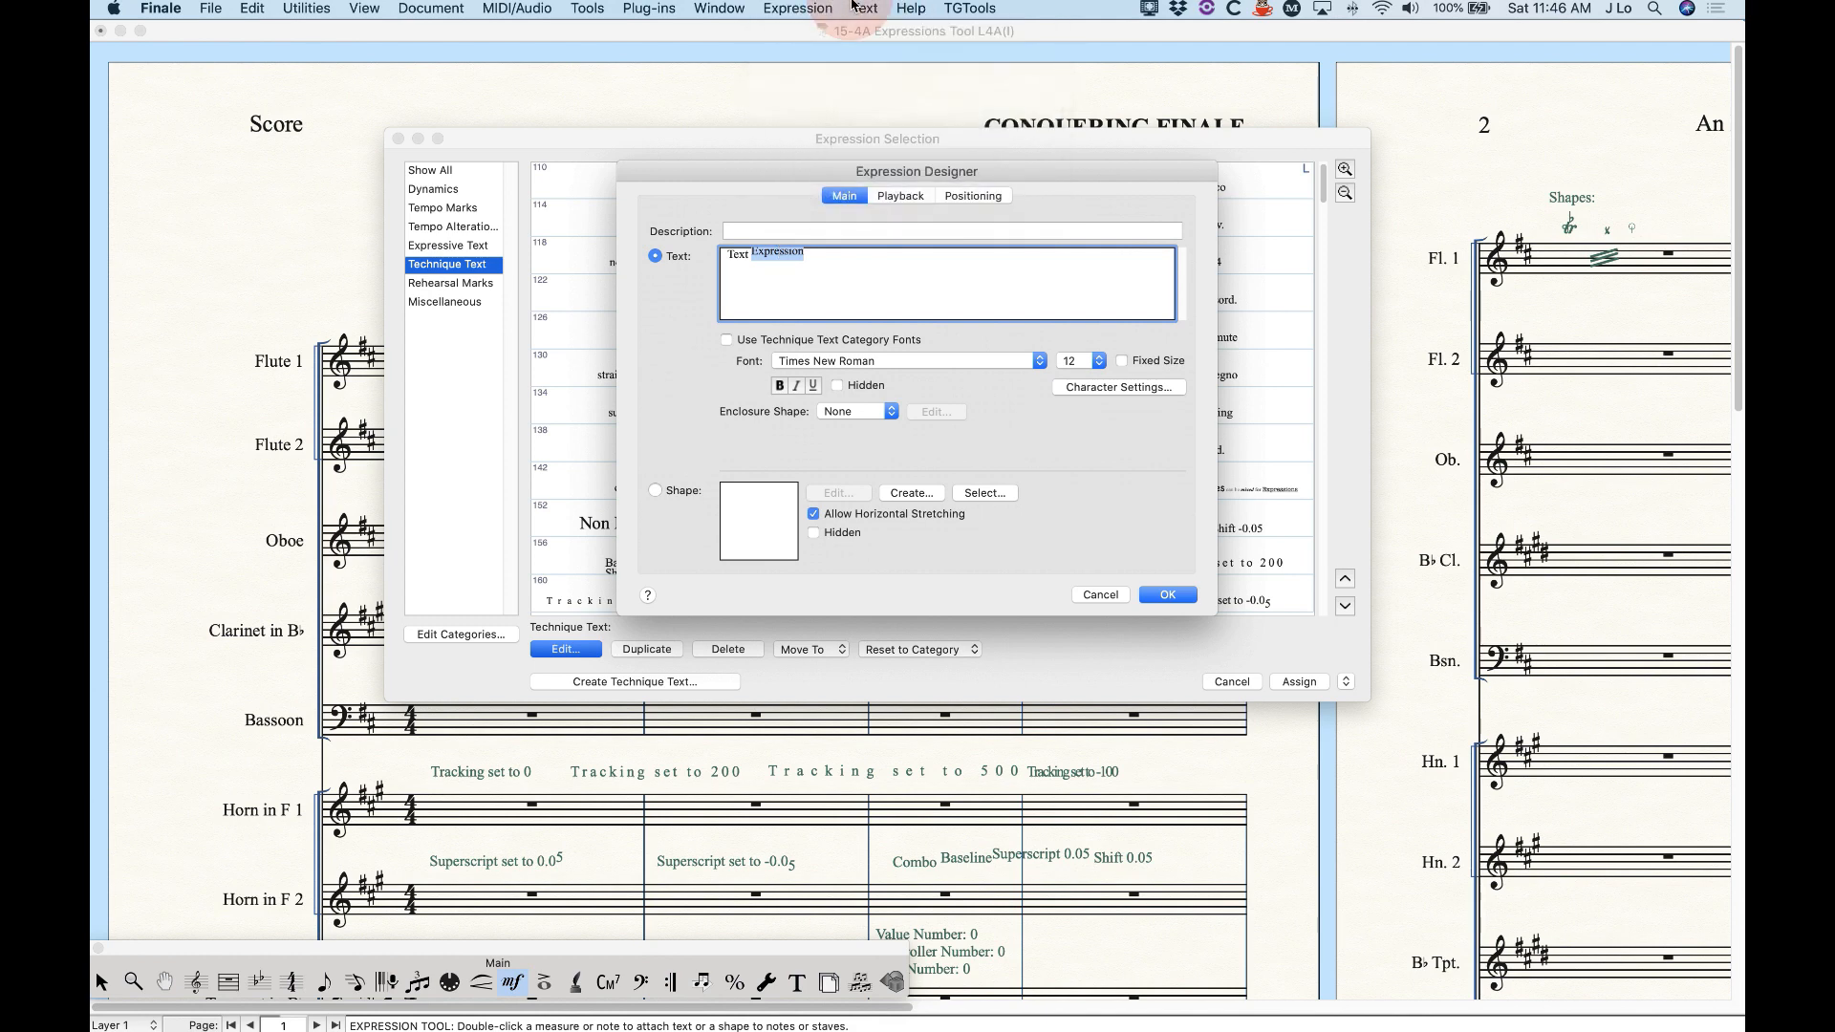
pyautogui.click(864, 8)
pyautogui.click(886, 89)
pyautogui.write('0')
pyautogui.click(959, 326)
# - Add a "2" after "Text Expression" and apply a superscript amount of .05 to that character
pyautogui.click(803, 282)
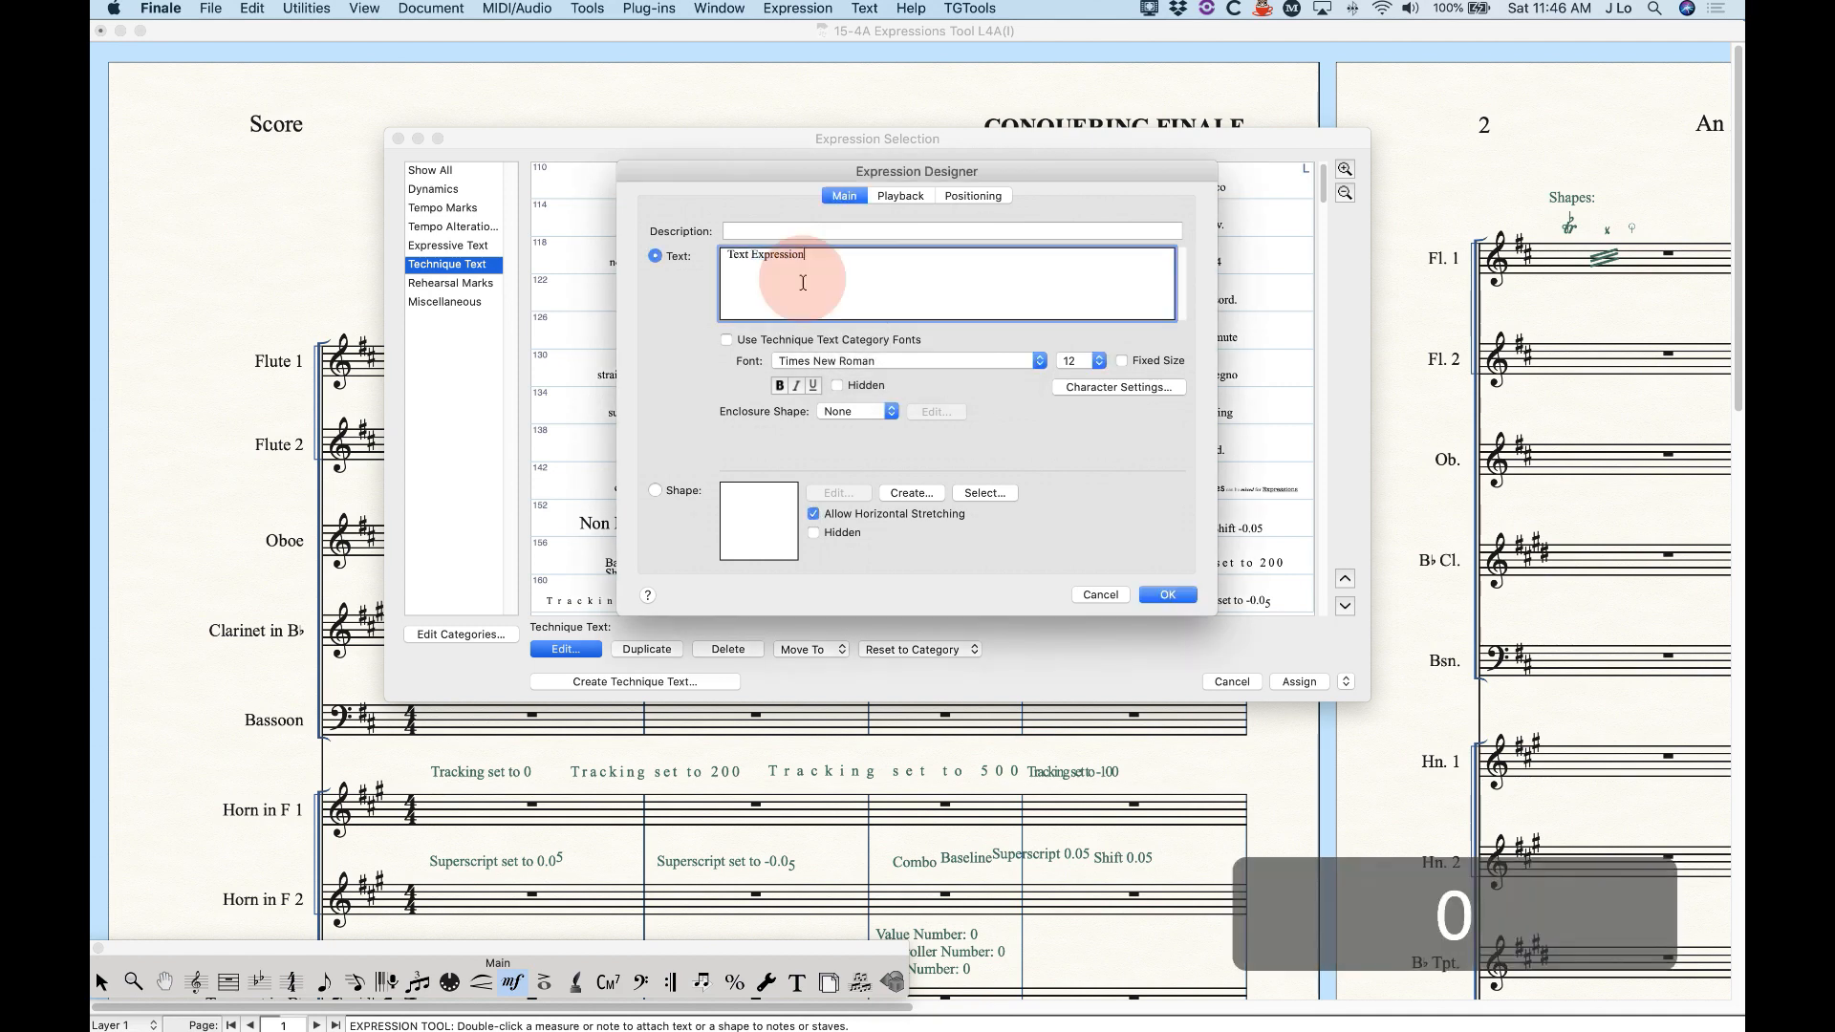
pyautogui.write('2')
pyautogui.click(820, 259)
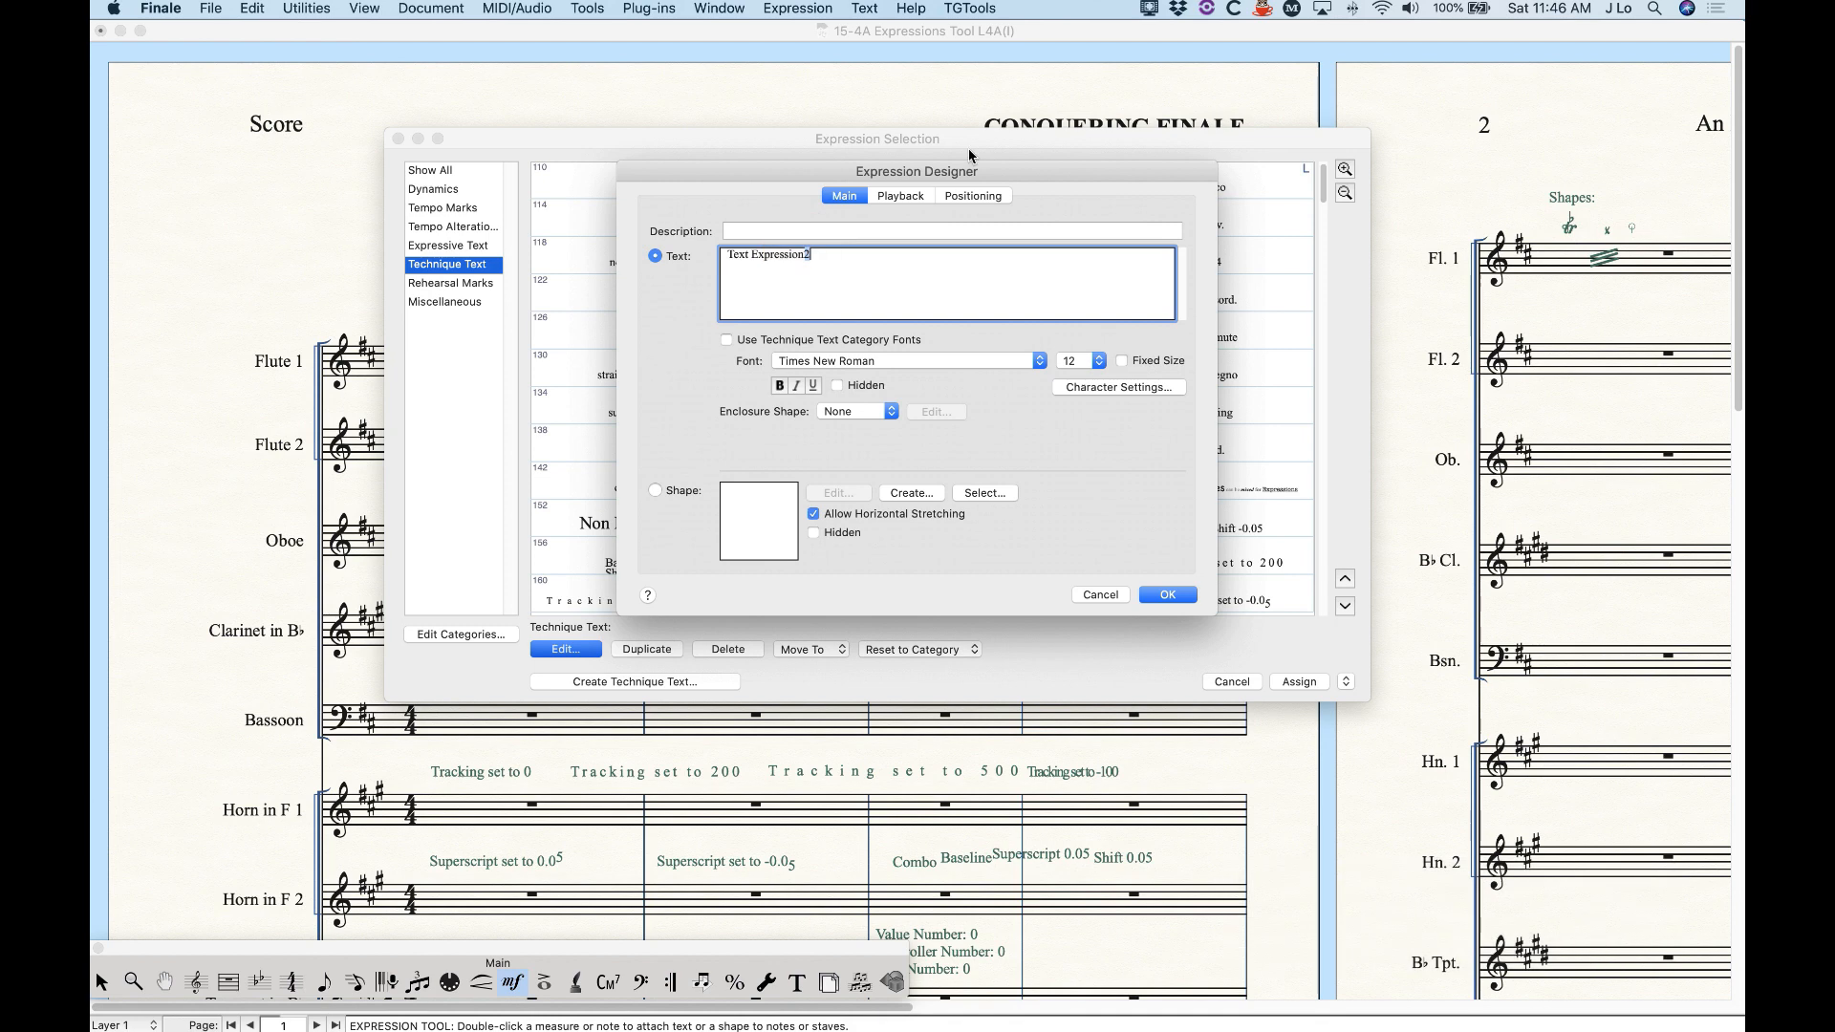
pyautogui.click(904, 125)
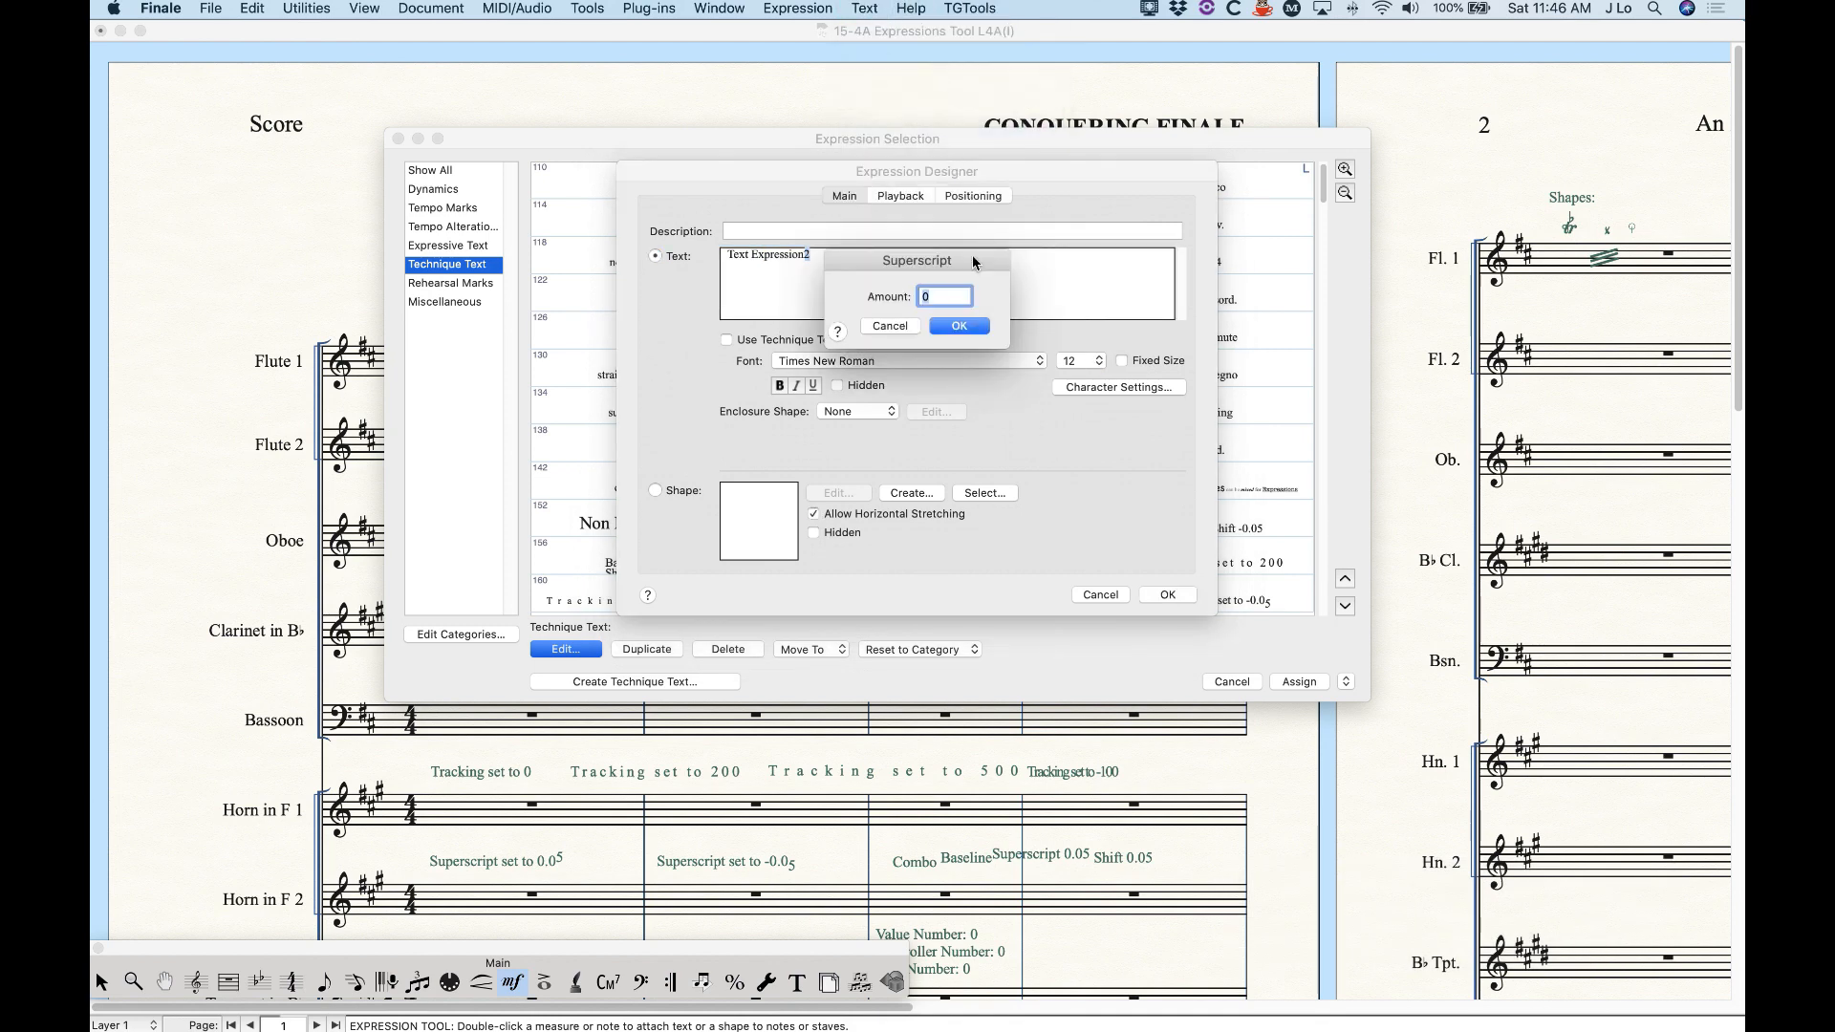
pyautogui.write('.05')
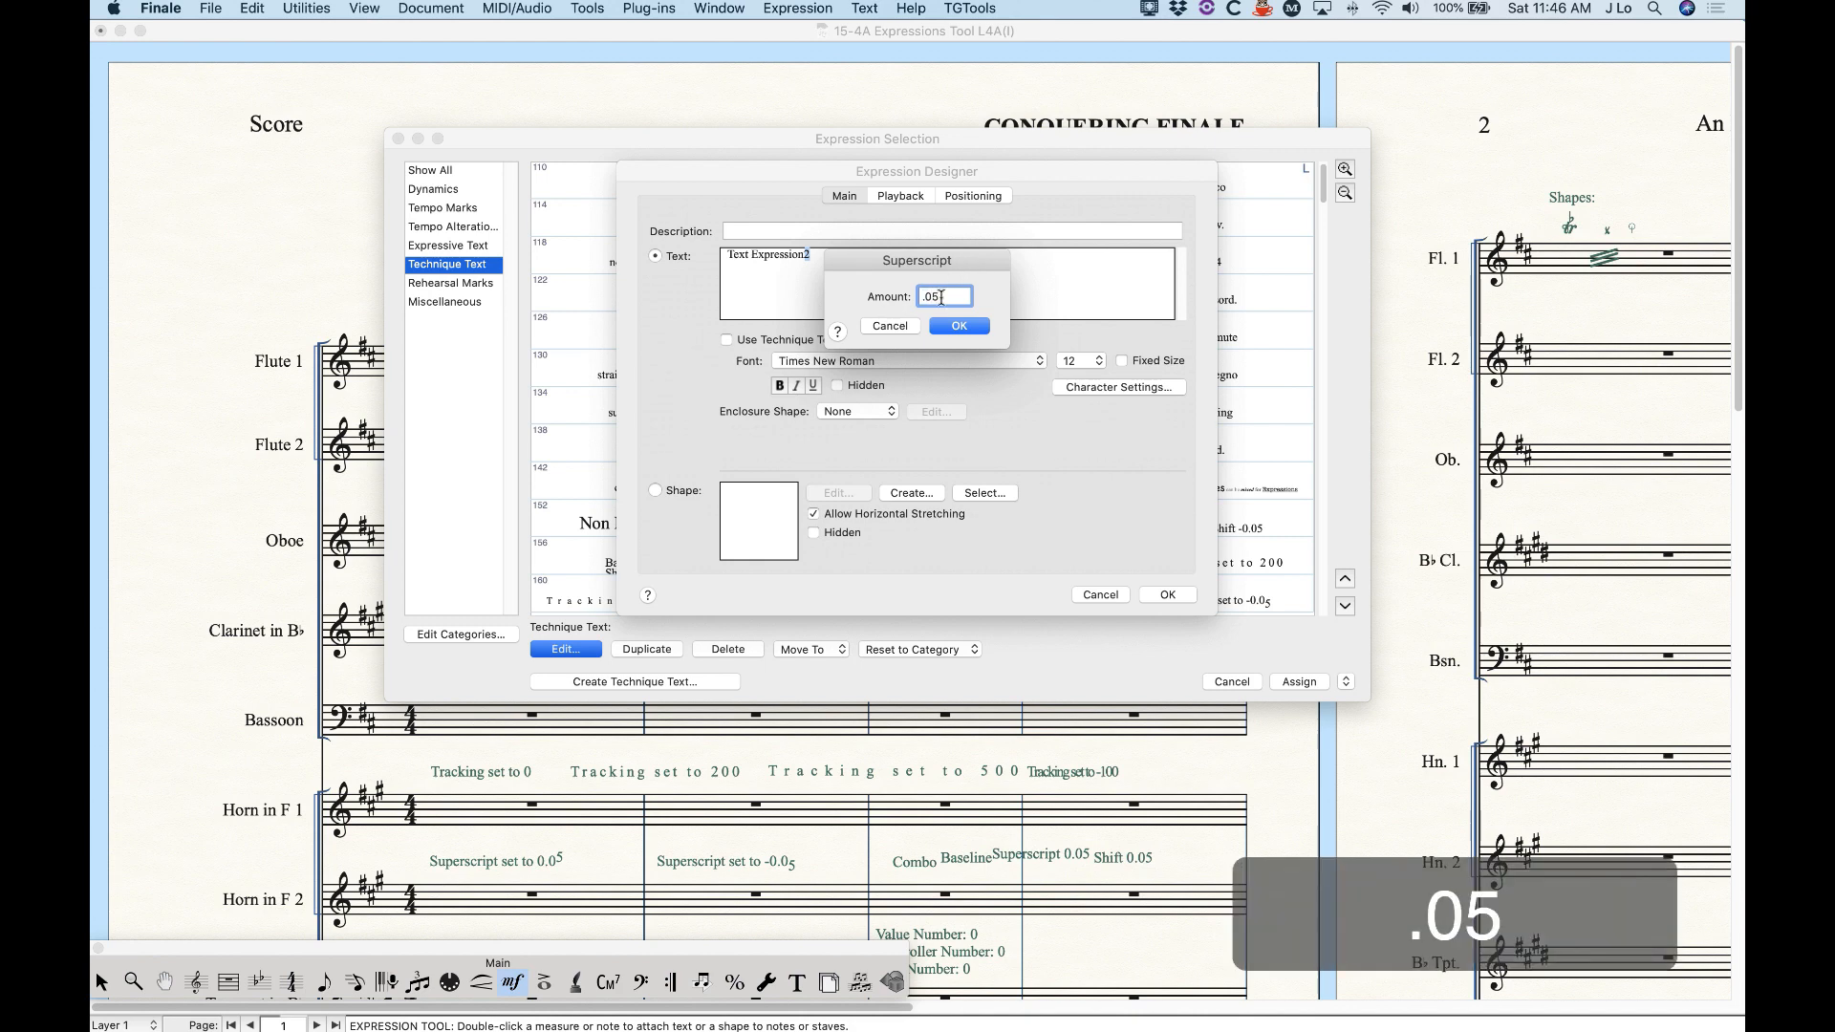
pyautogui.click(956, 327)
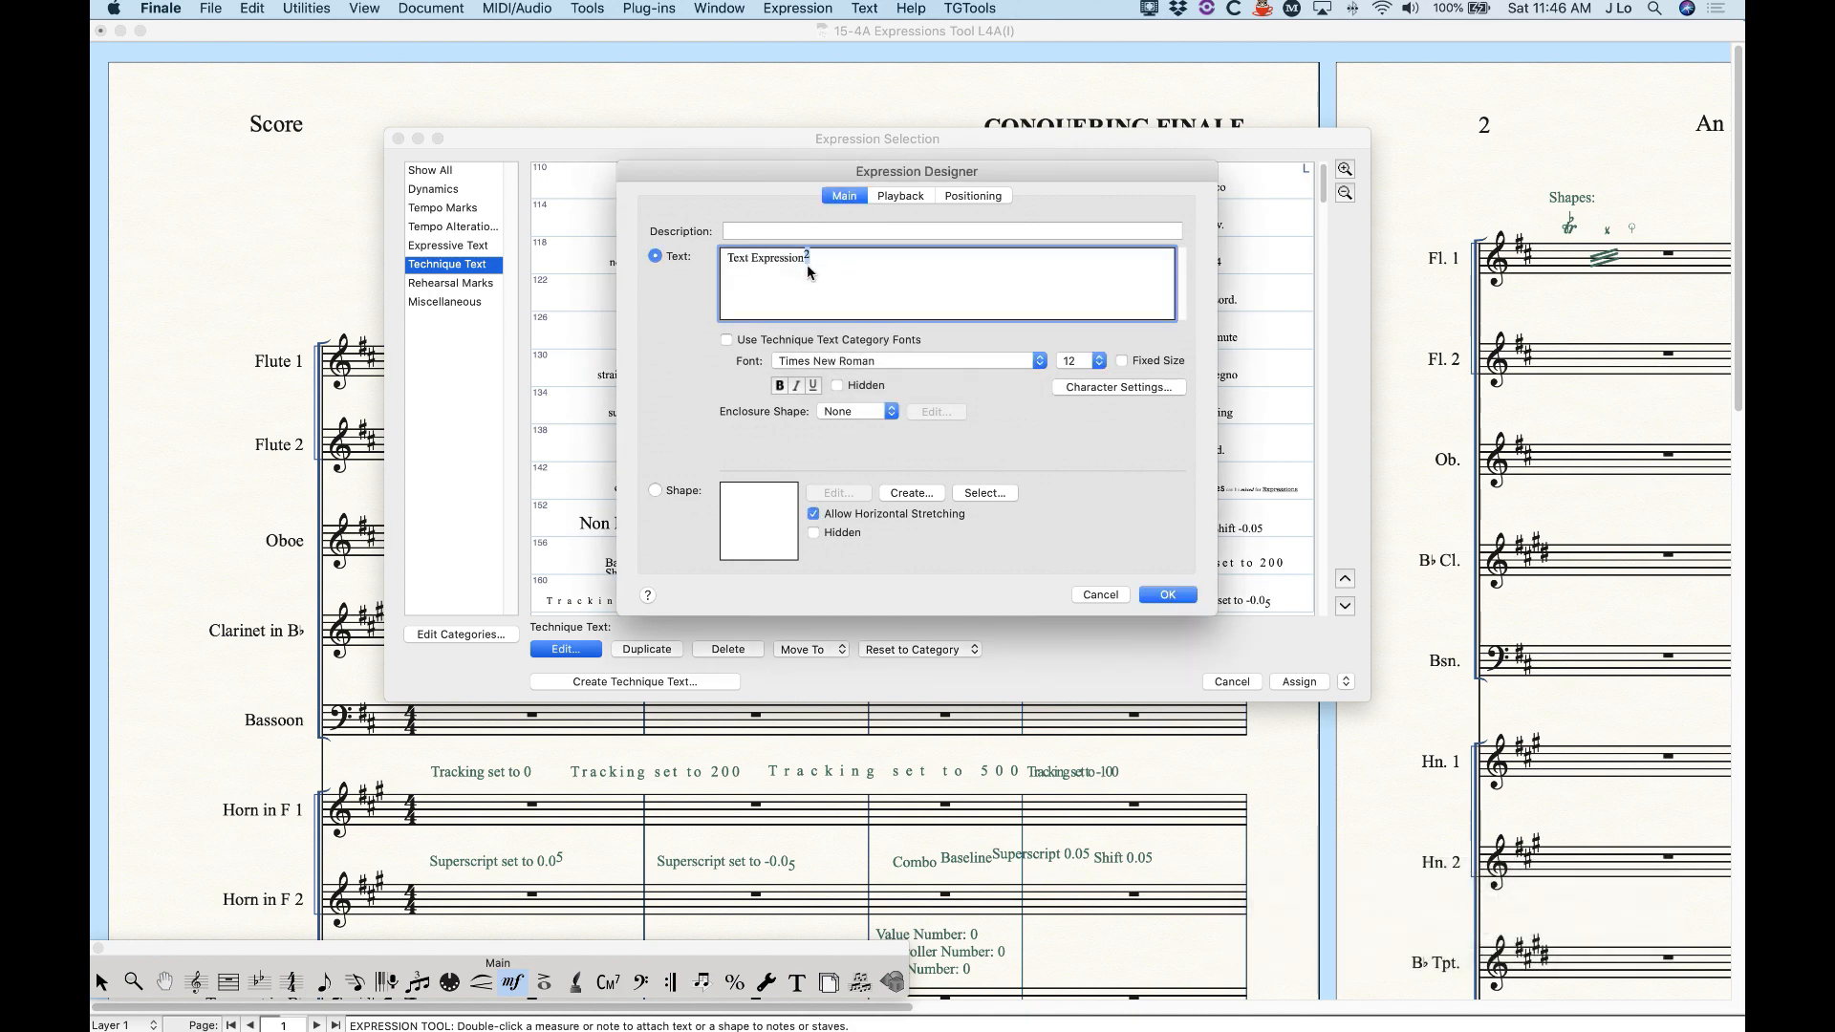
# - Reset the superscript amount of the "2" to 0 and delete the character from the text
pyautogui.click(873, 7)
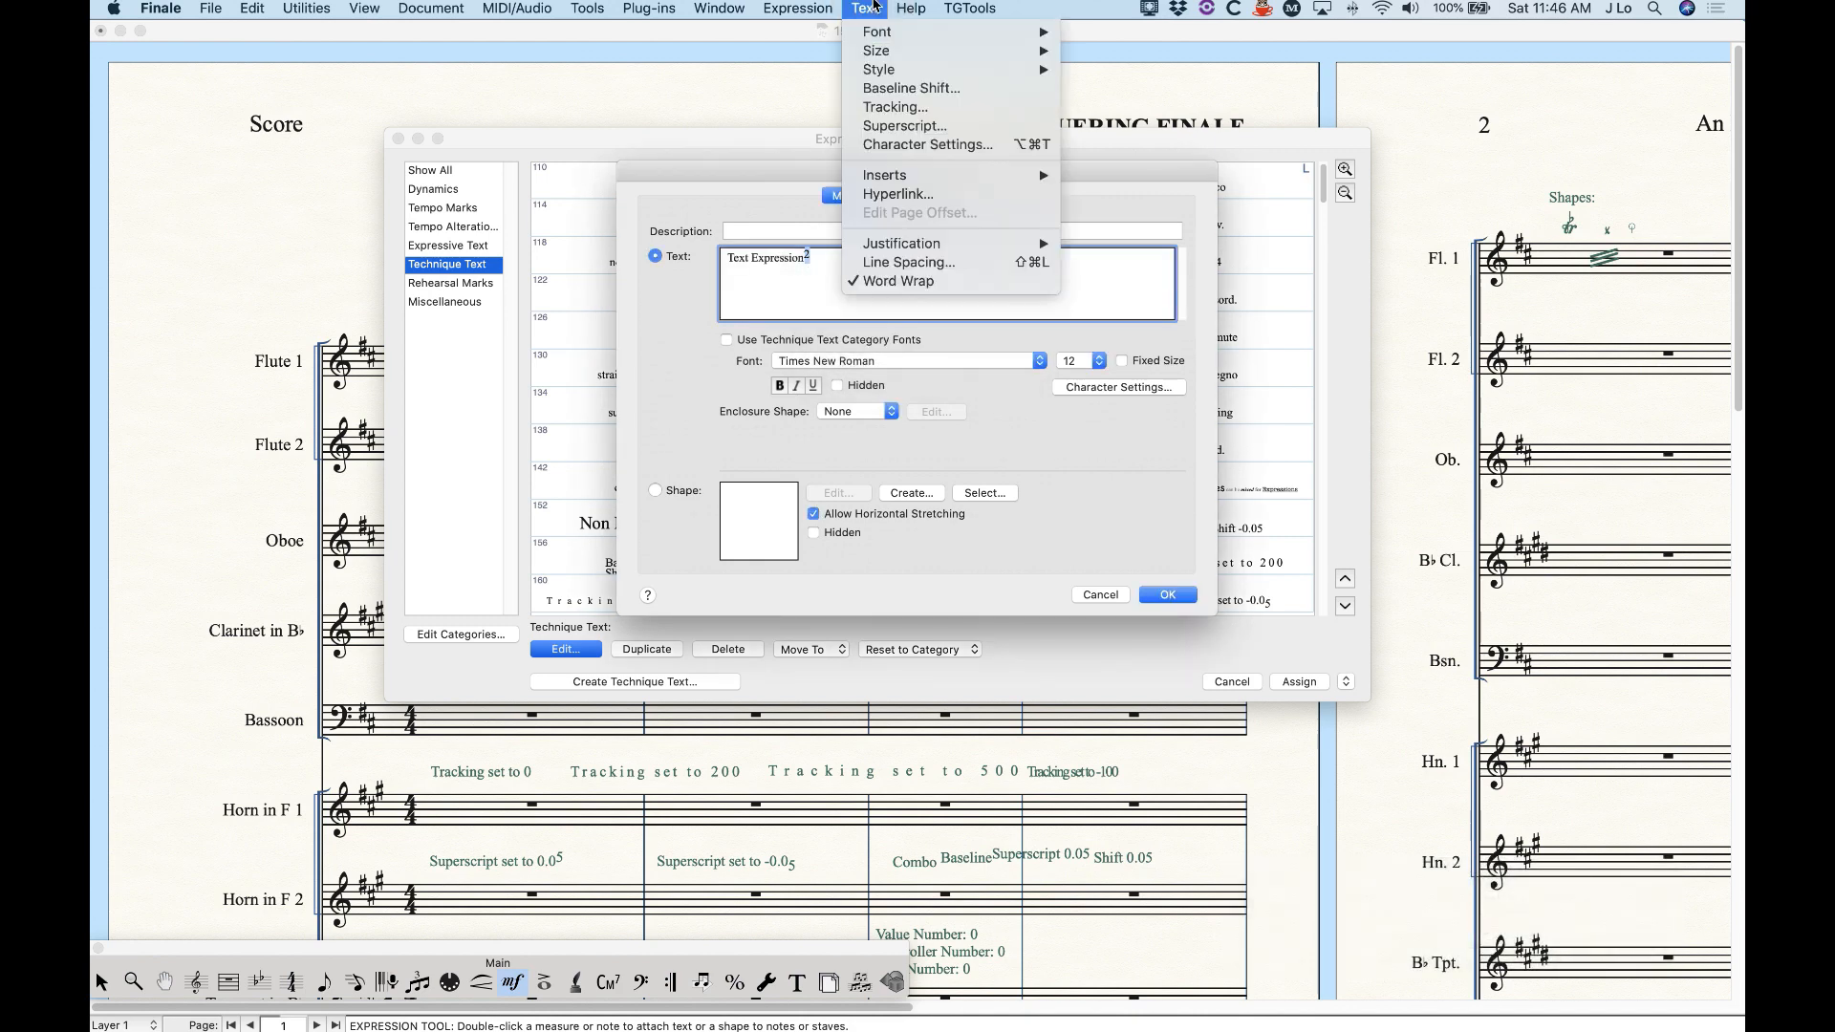
pyautogui.click(892, 126)
pyautogui.write('0')
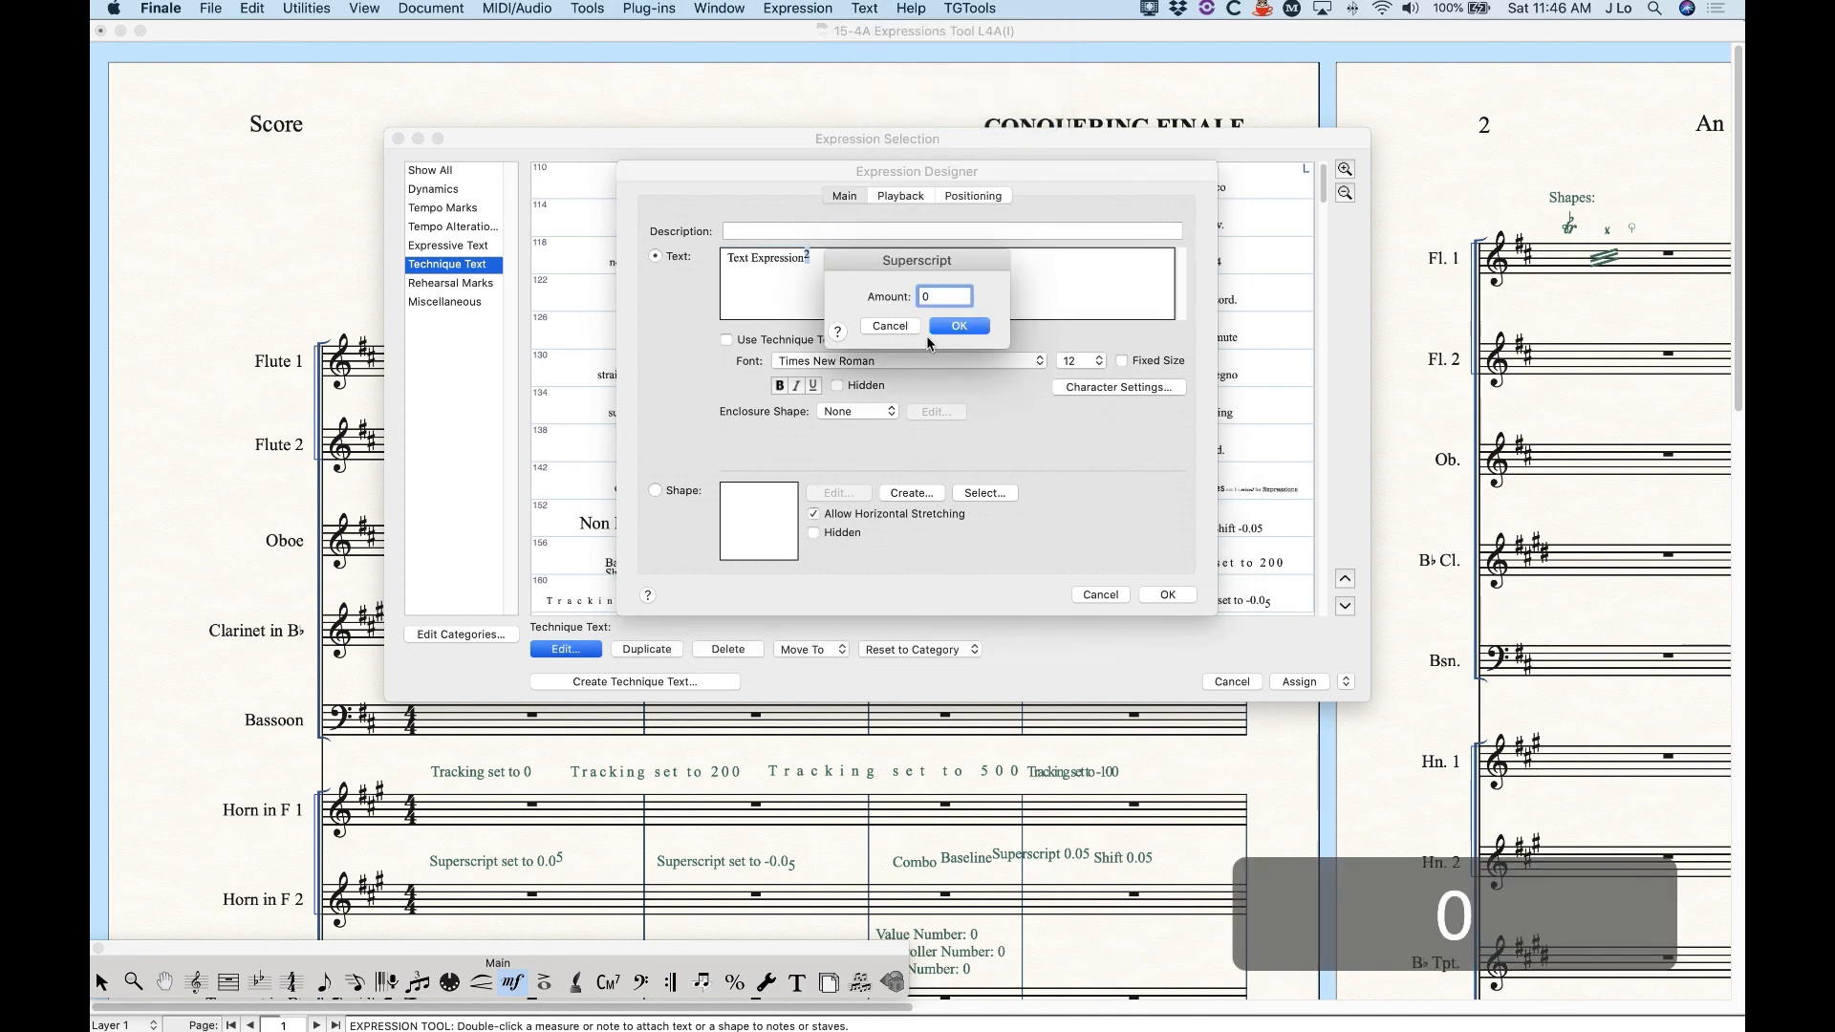
pyautogui.click(952, 326)
pyautogui.press('BackSpace')
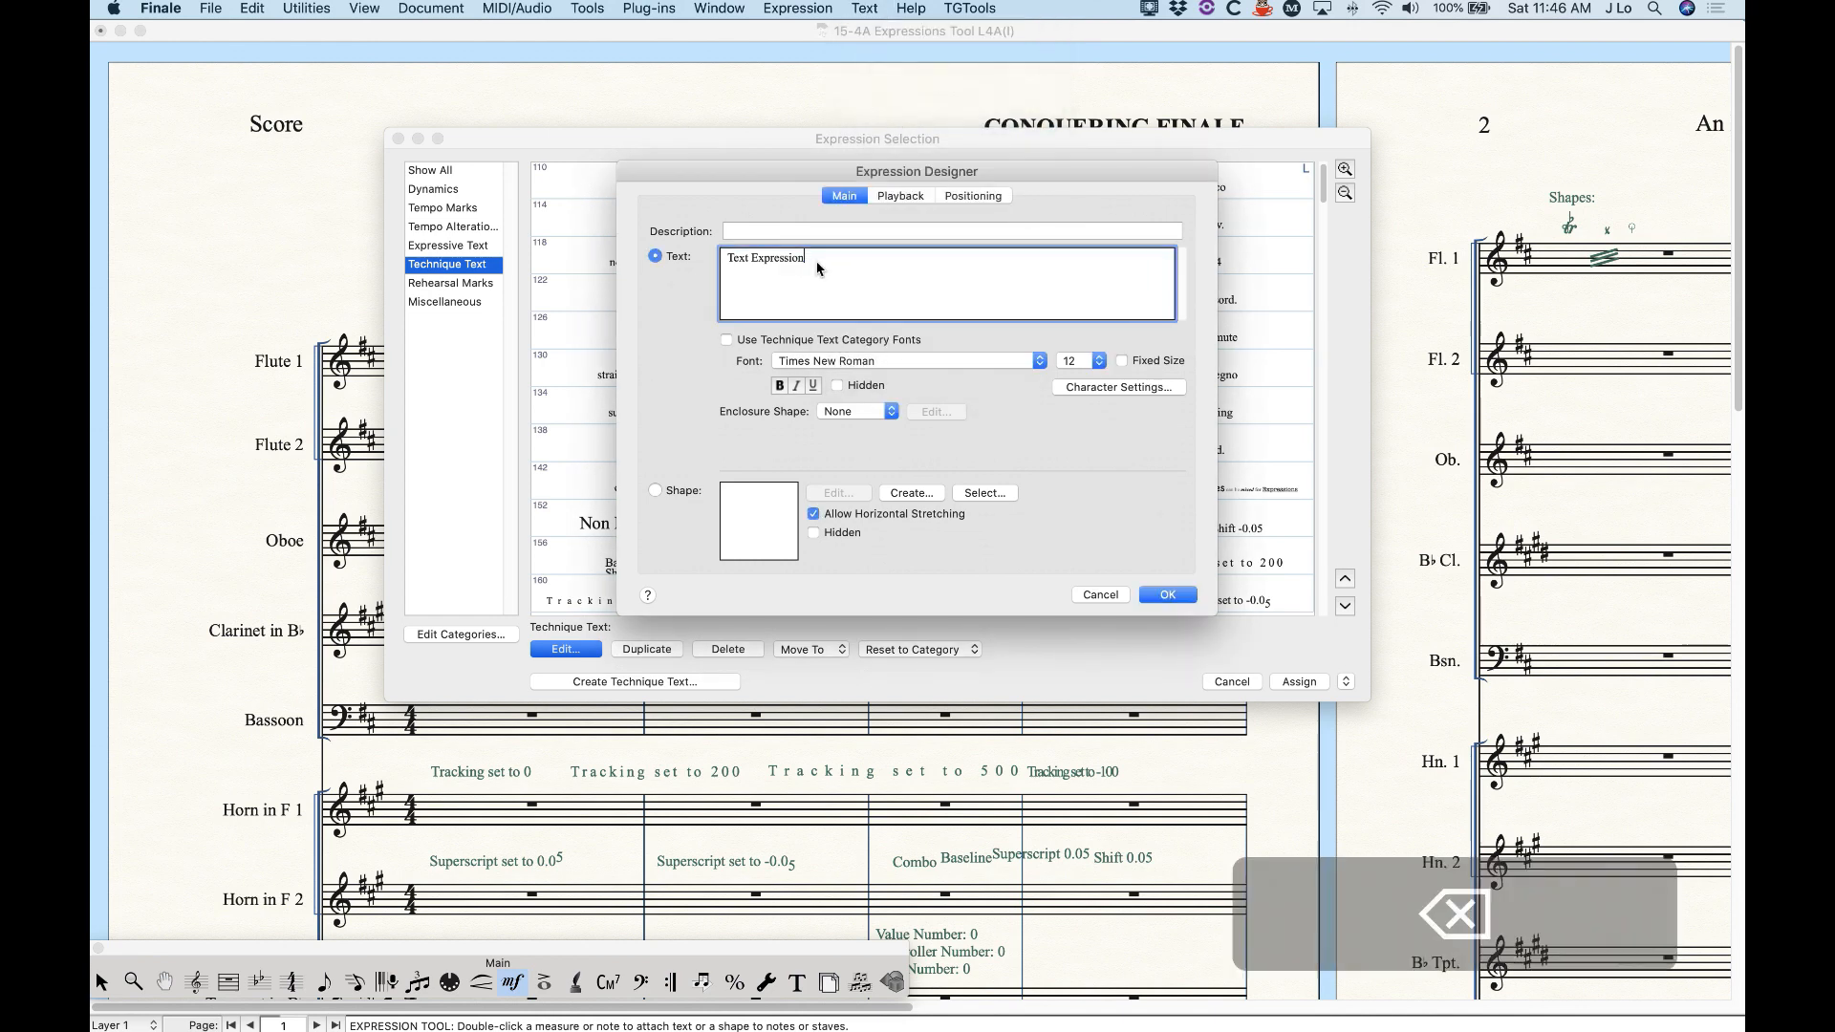
# - Set the tracking of the entire "Text Expression" text to 300
pyautogui.moveTo(819, 263); pyautogui.dragTo(726, 258)
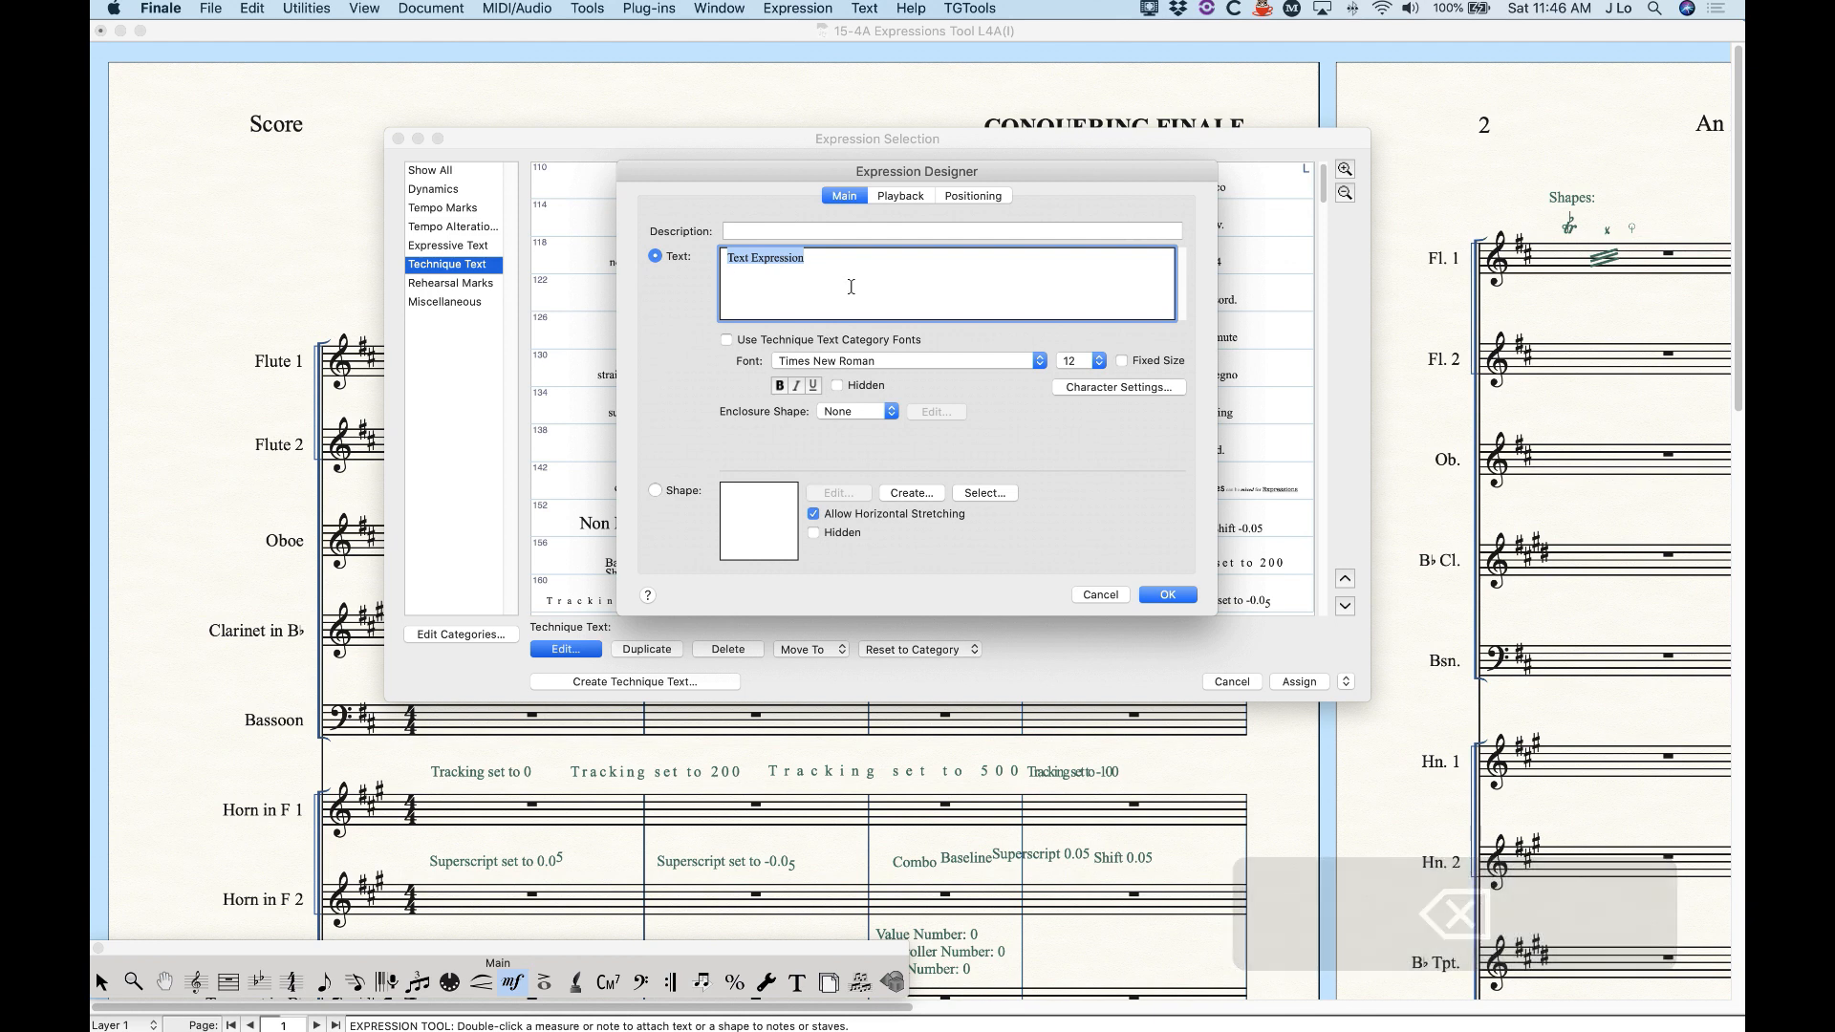
pyautogui.click(864, 9)
pyautogui.click(881, 108)
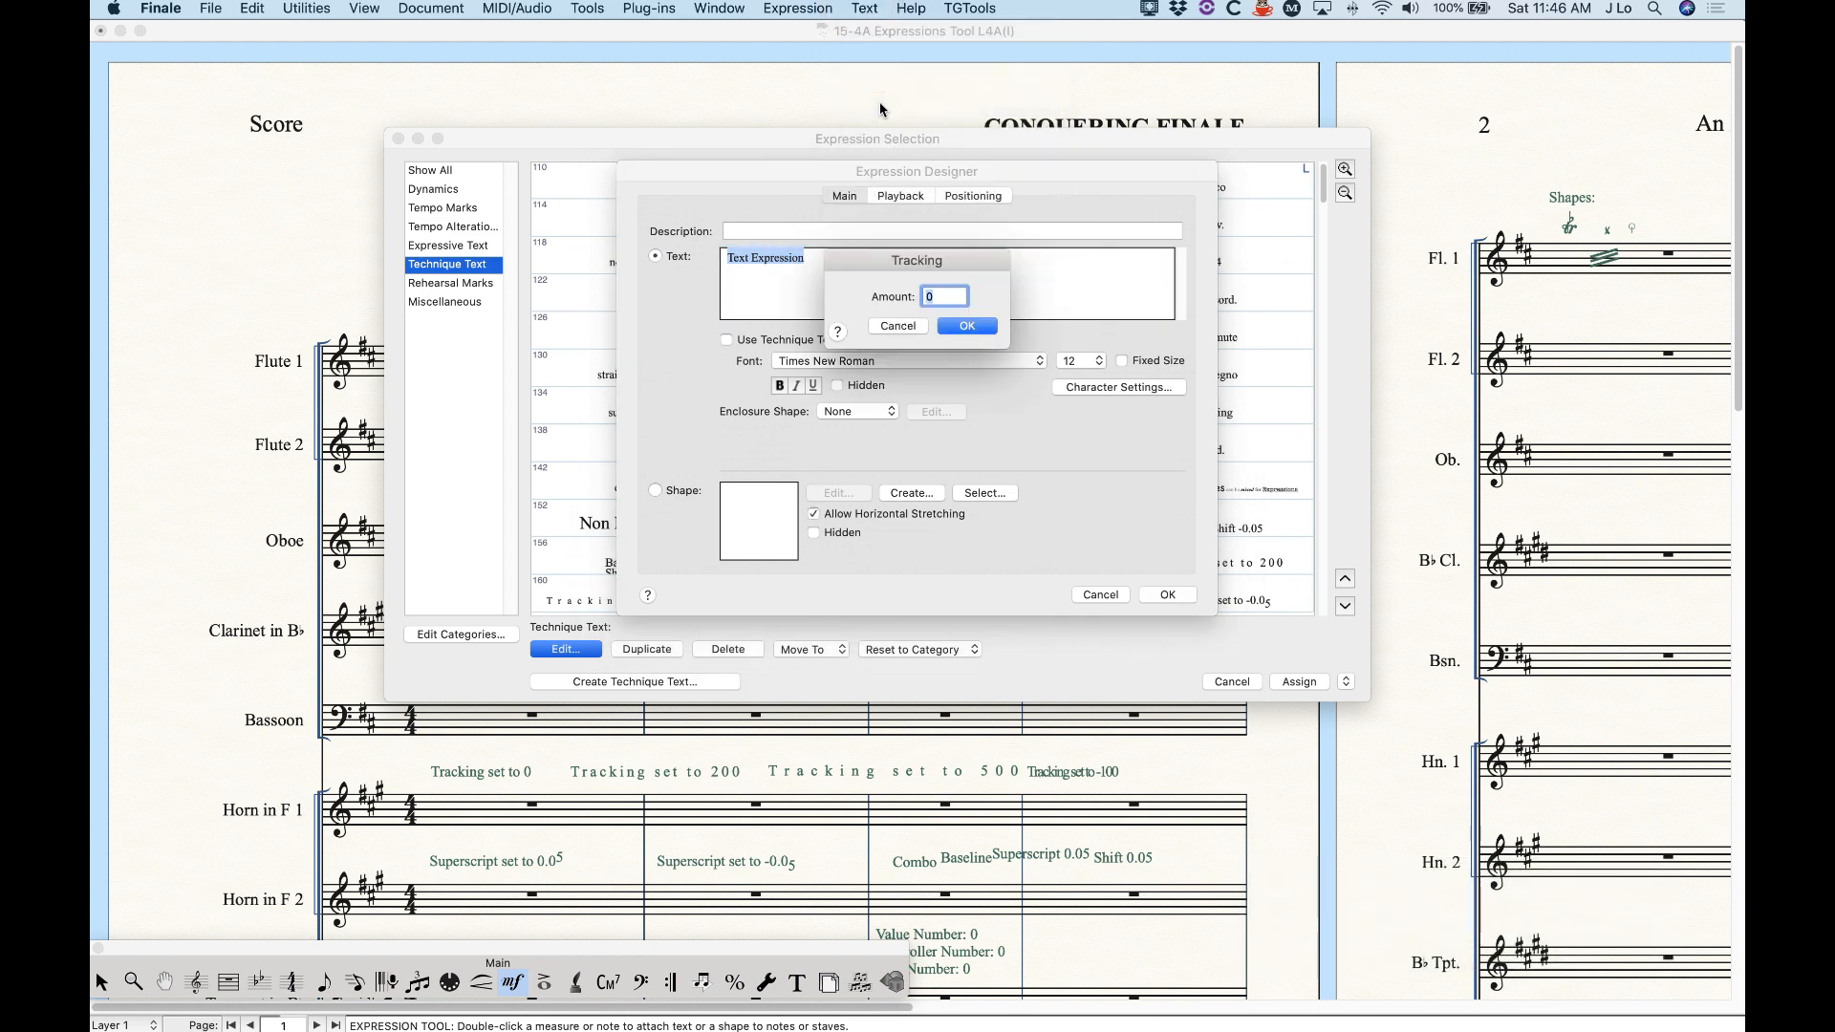
pyautogui.moveTo(946, 251); pyautogui.dragTo(1037, 67)
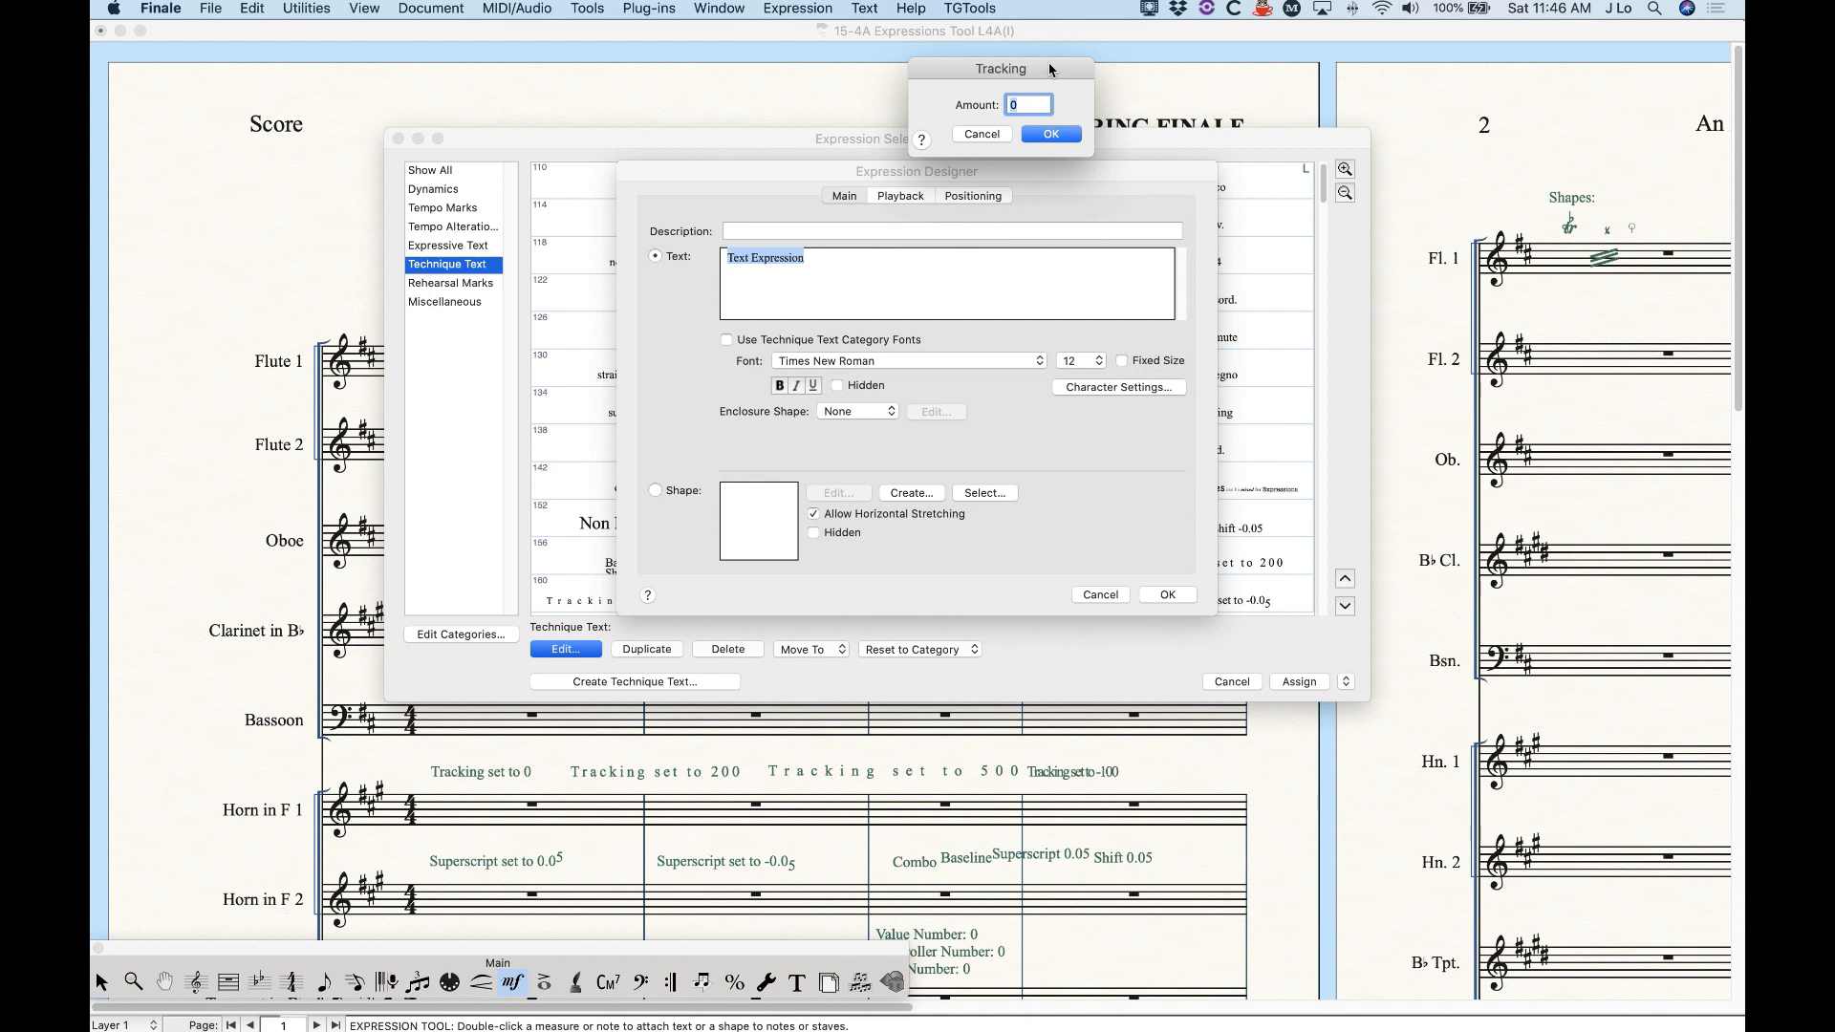
pyautogui.write('300')
pyautogui.click(1051, 134)
pyautogui.click(869, 267)
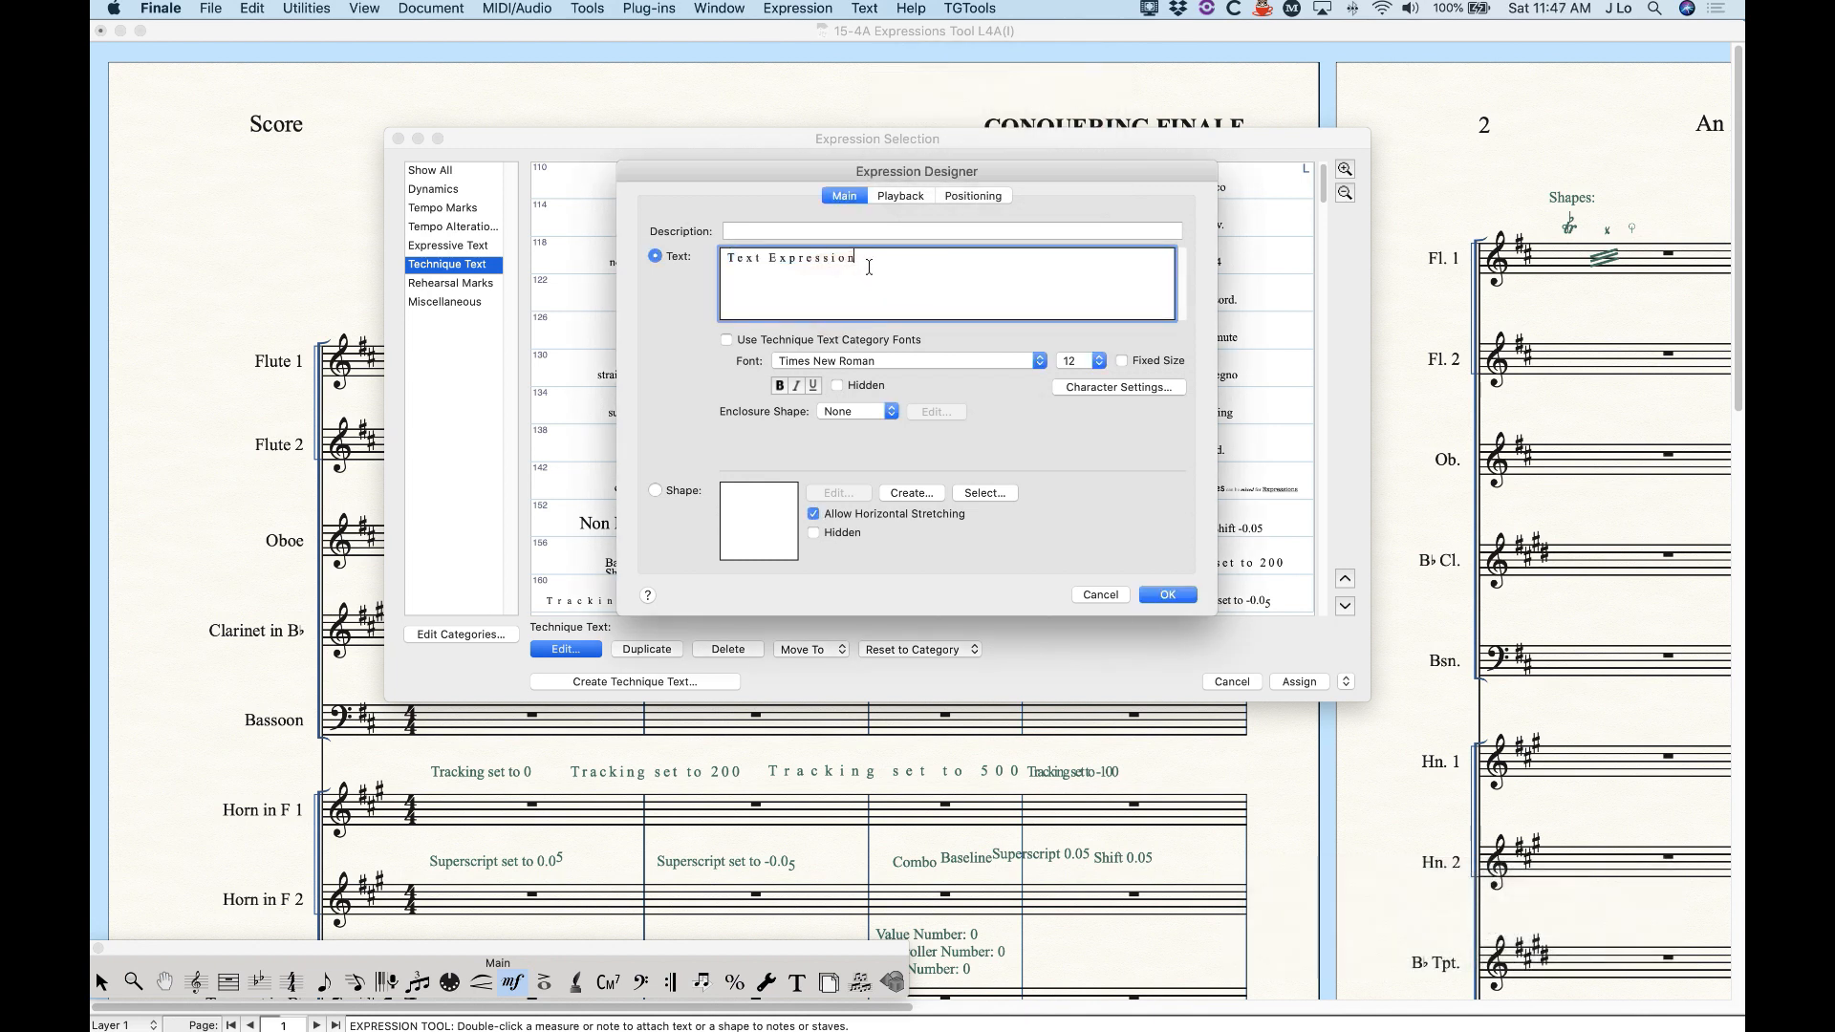
# - Set the tracking of the whole expression text to -100, and leave both expression dialogs without keeping the edits
pyautogui.moveTo(882, 259); pyautogui.dragTo(632, 238)
pyautogui.click(865, 8)
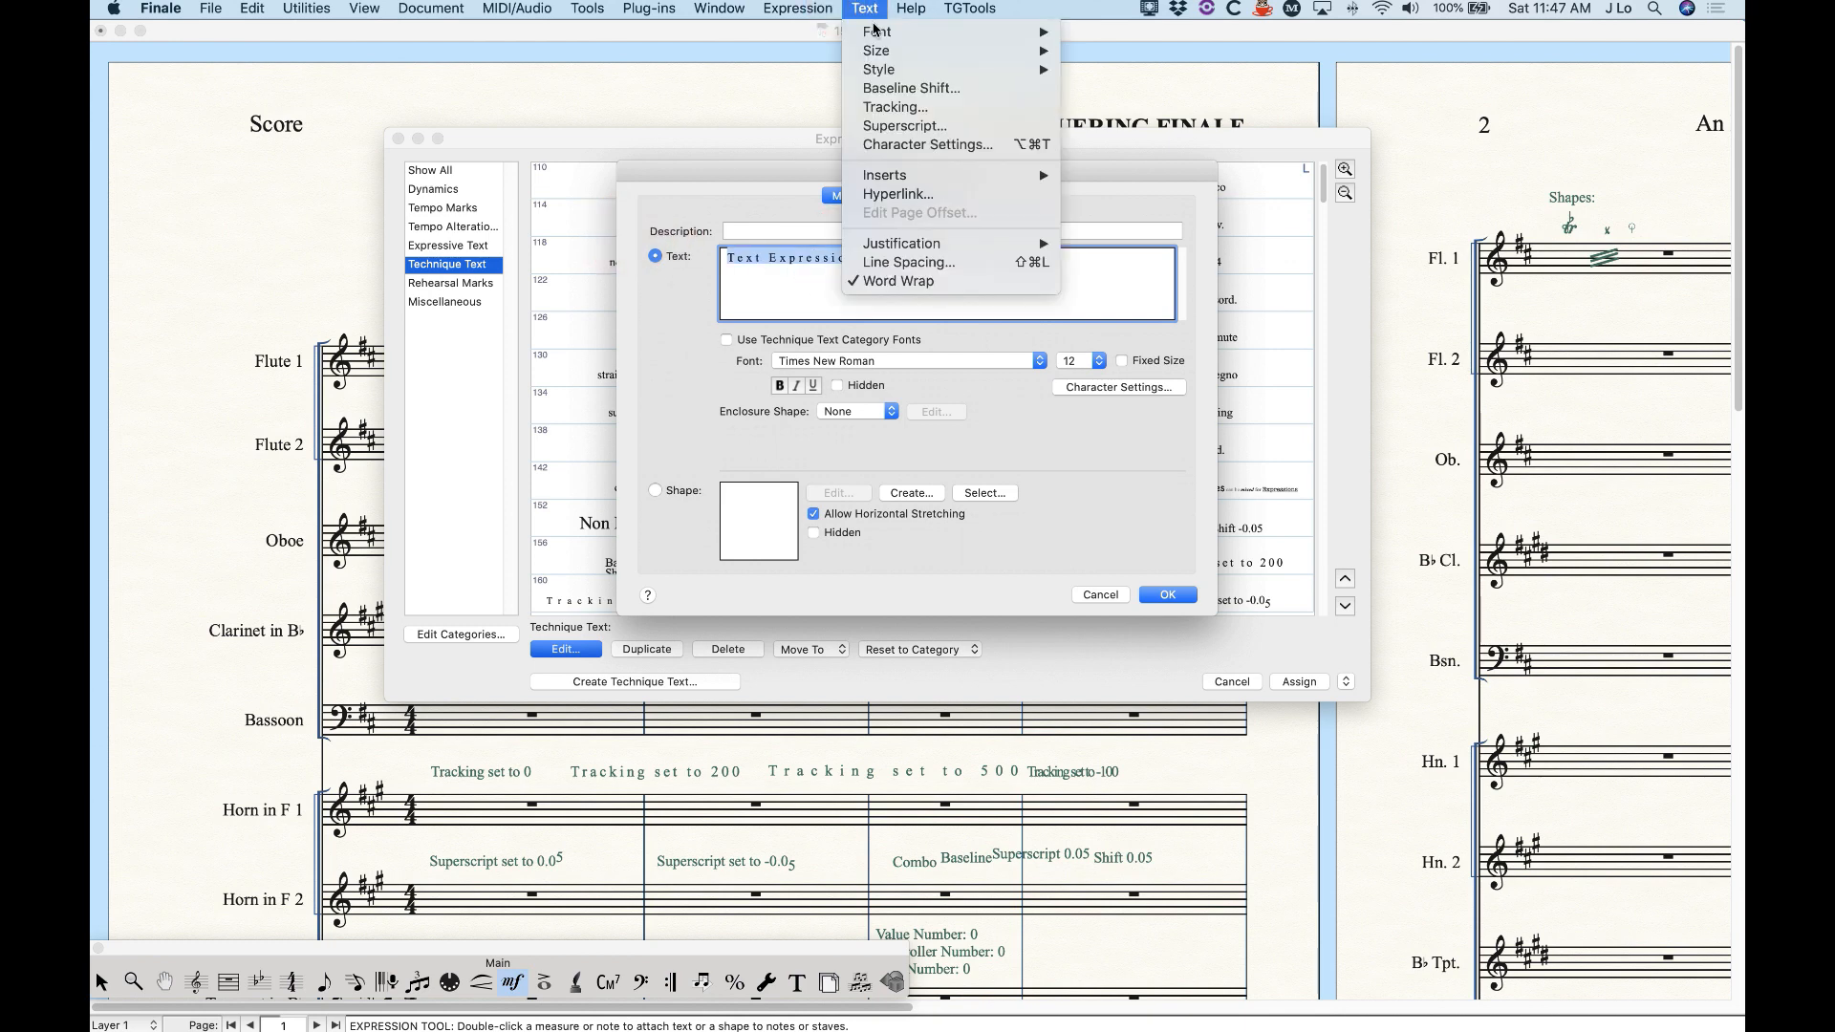
pyautogui.click(895, 107)
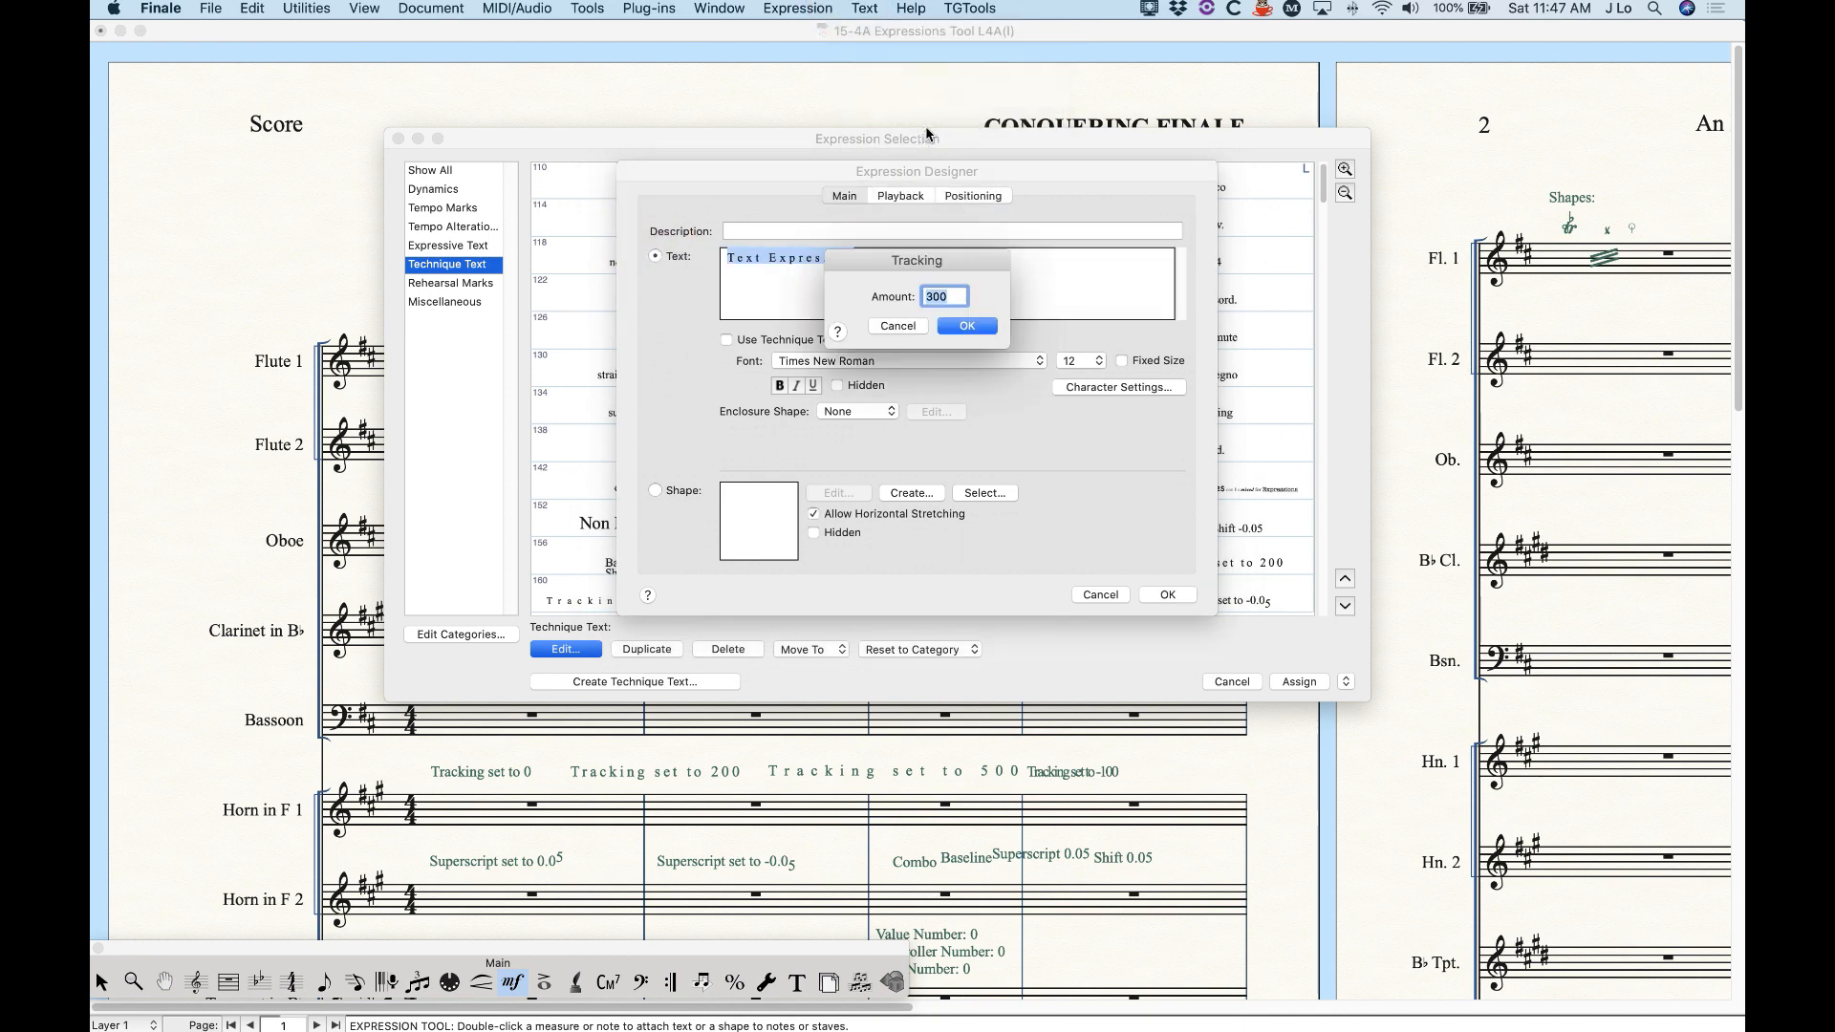
pyautogui.write('-100')
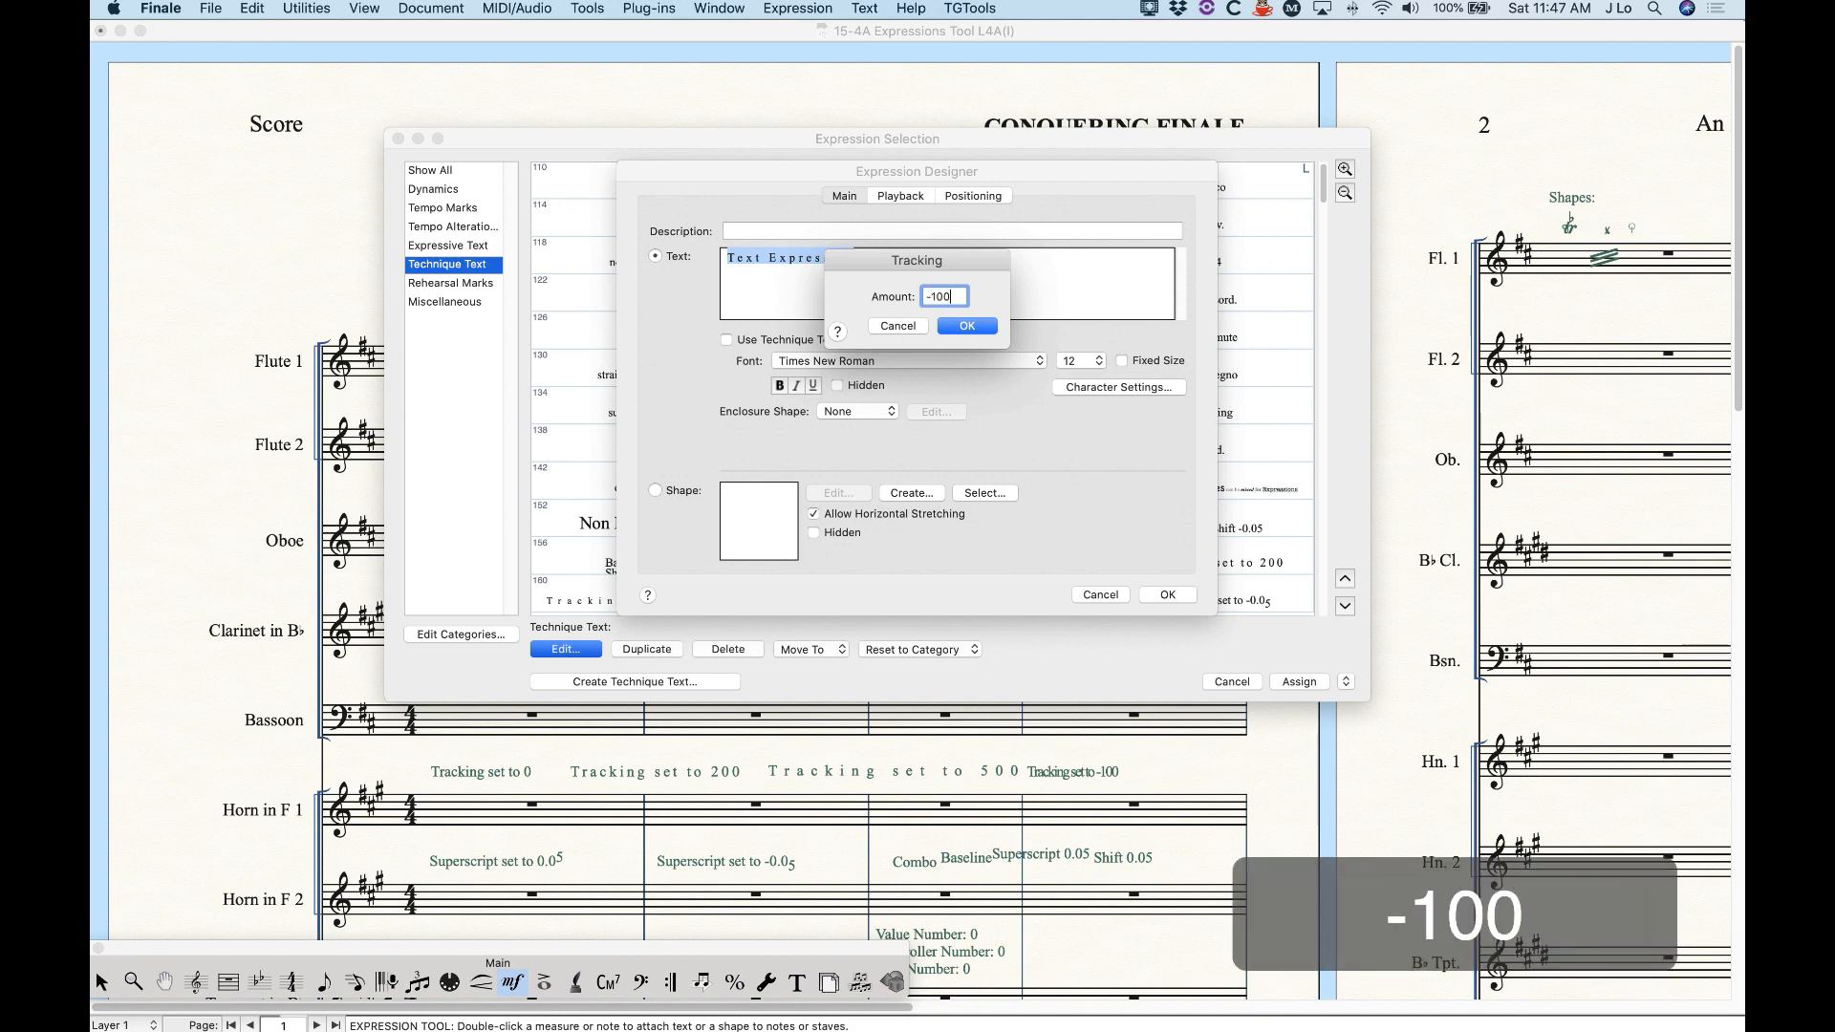
pyautogui.click(966, 326)
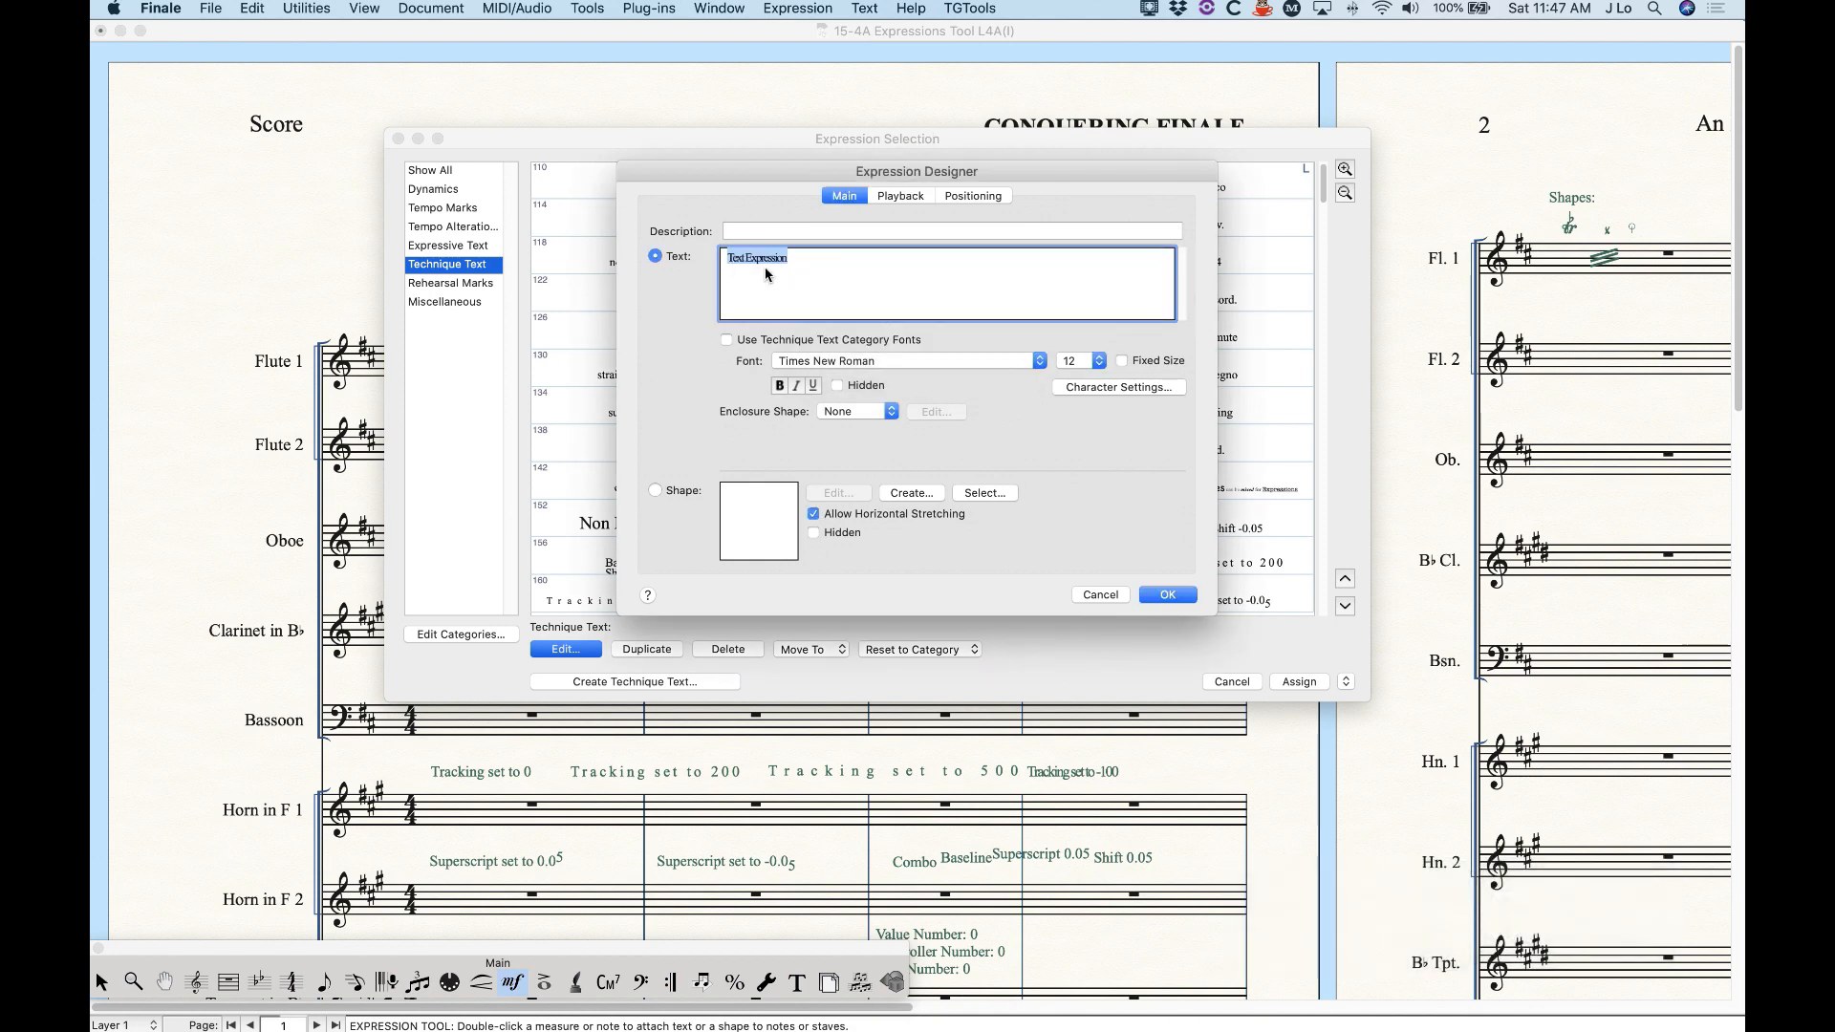
pyautogui.click(1168, 594)
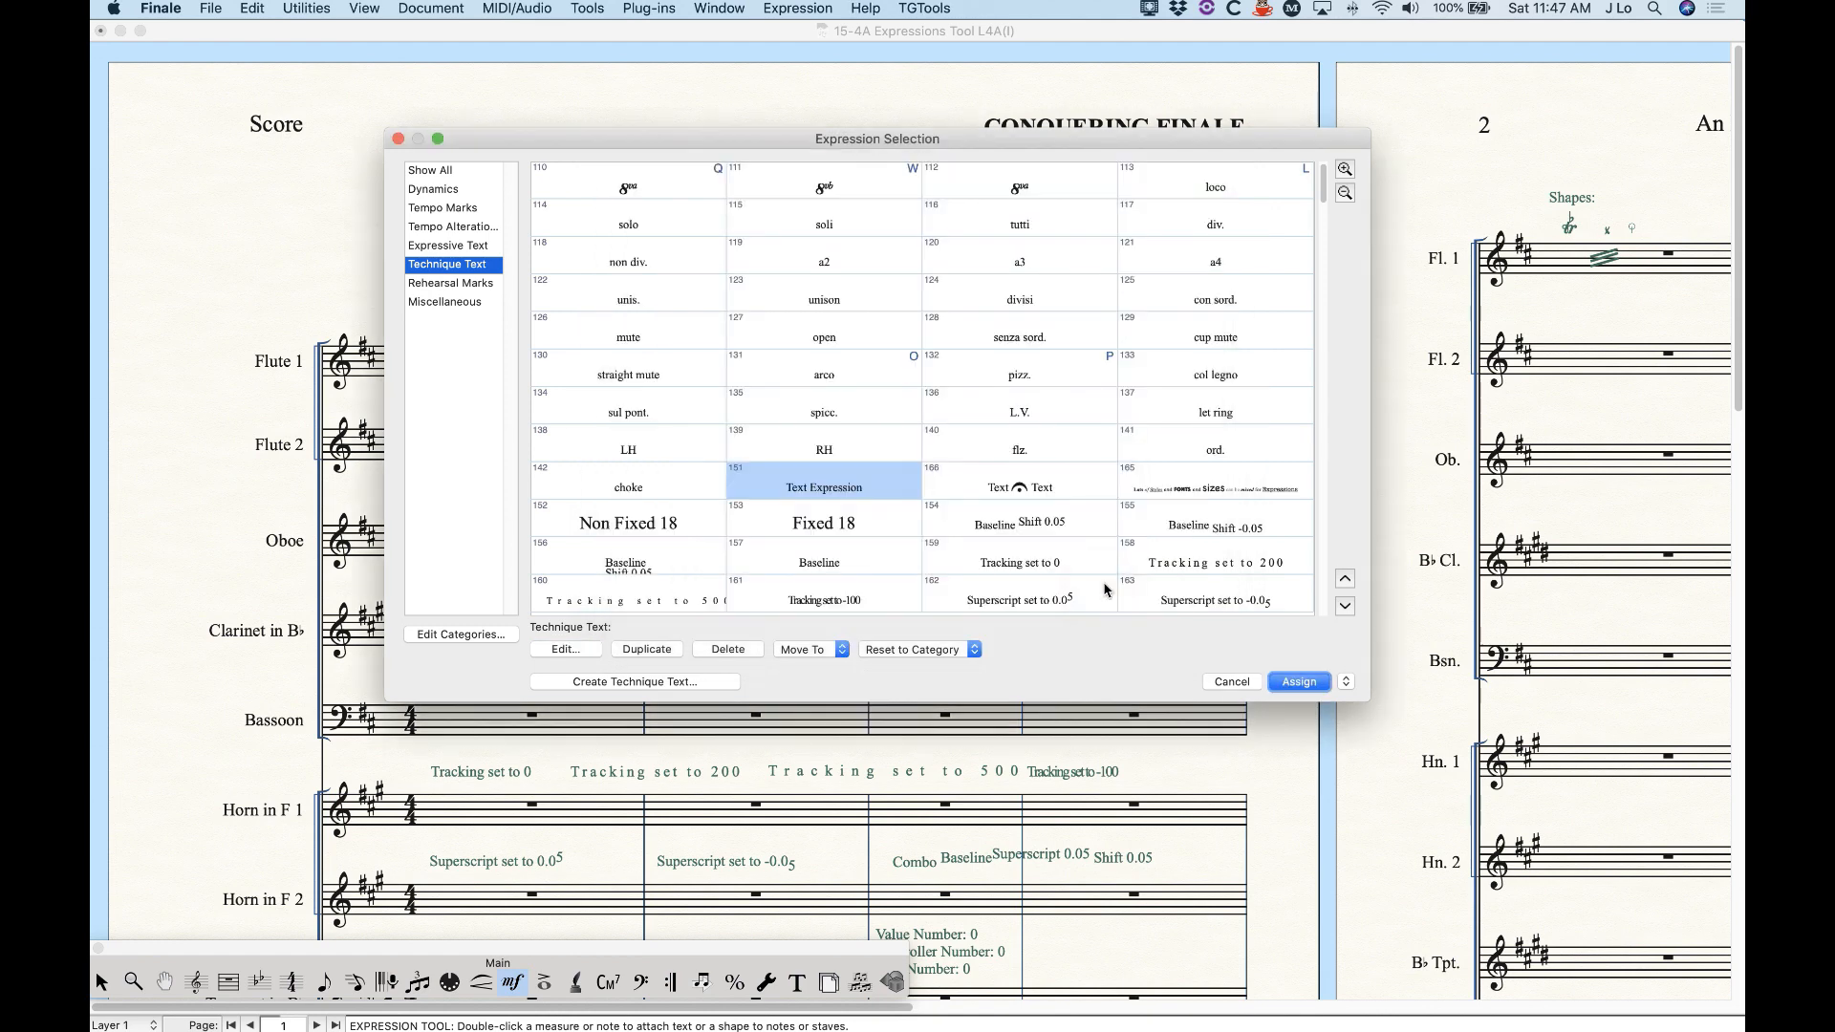
pyautogui.click(1300, 682)
# - Inspect the definition of the two-line "Baseline Shift 0.05" expression above the Bassoon staff, select its second line, and cancel both dialogs
pyautogui.scroll(-5, 1037, 638)
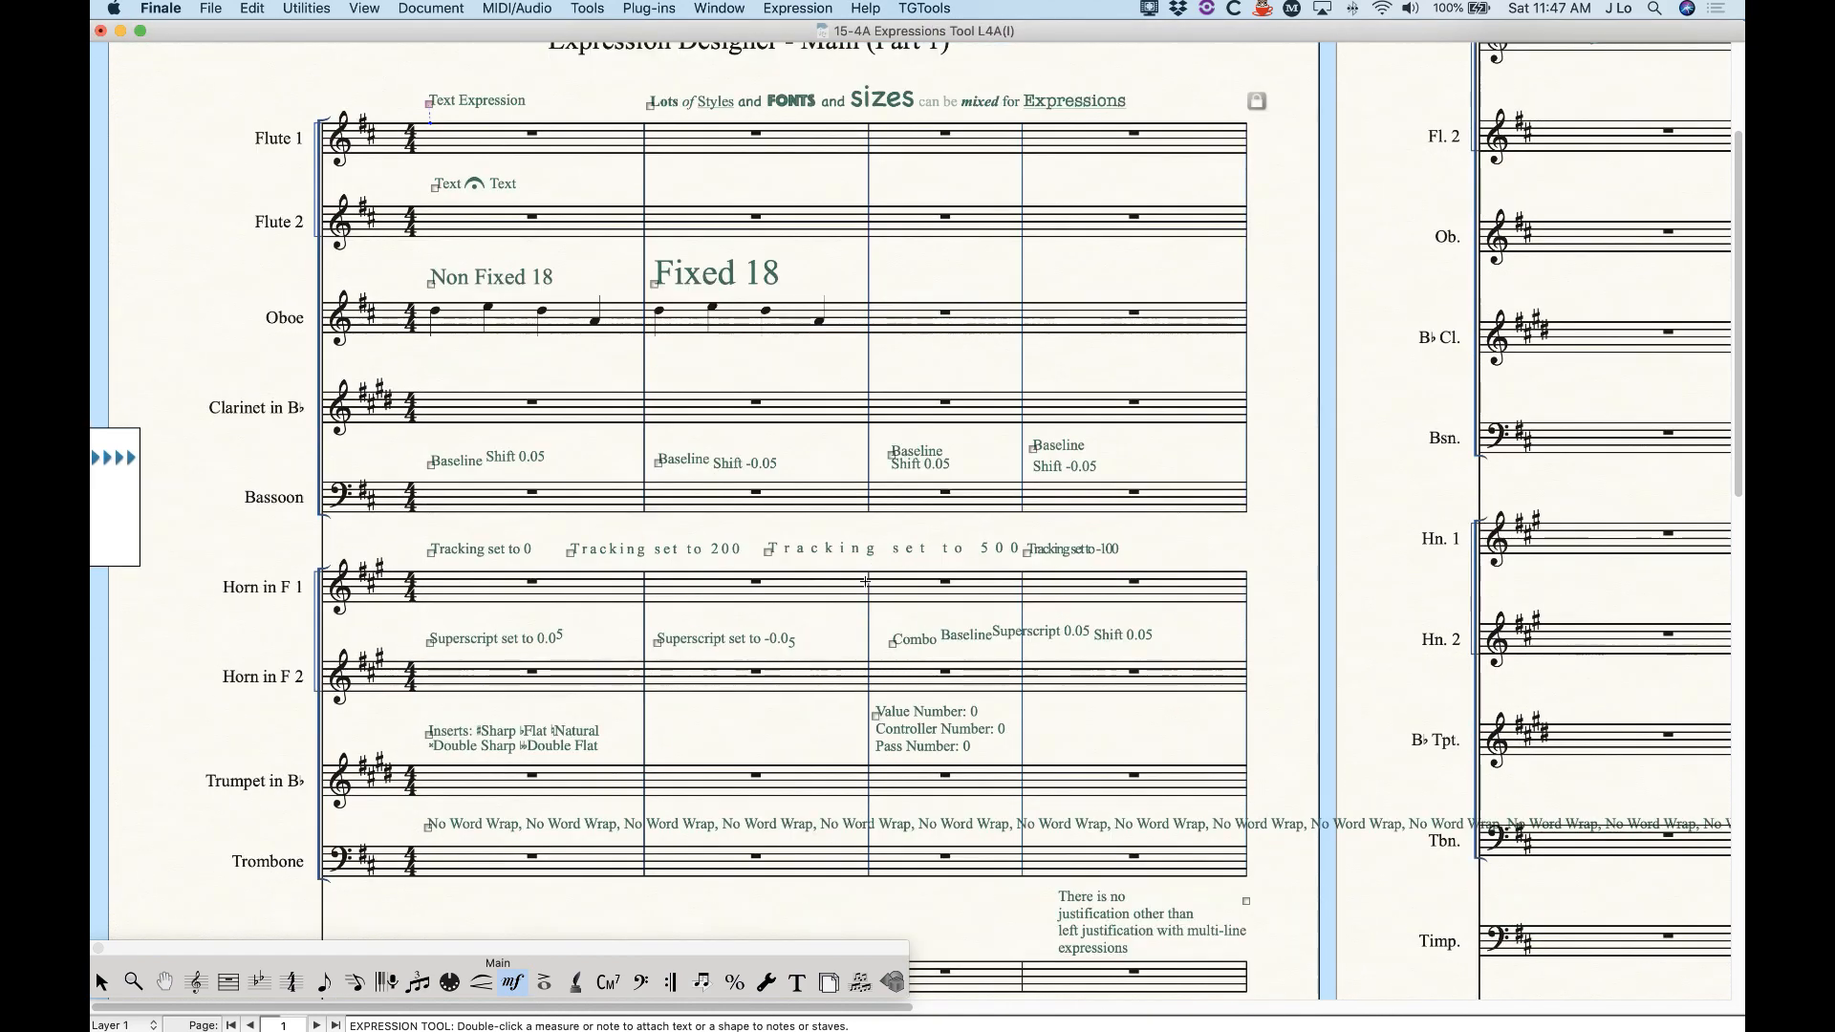
pyautogui.scroll(-2, 865, 581)
pyautogui.press('super+equal')
pyautogui.scroll(-5, 972, 590)
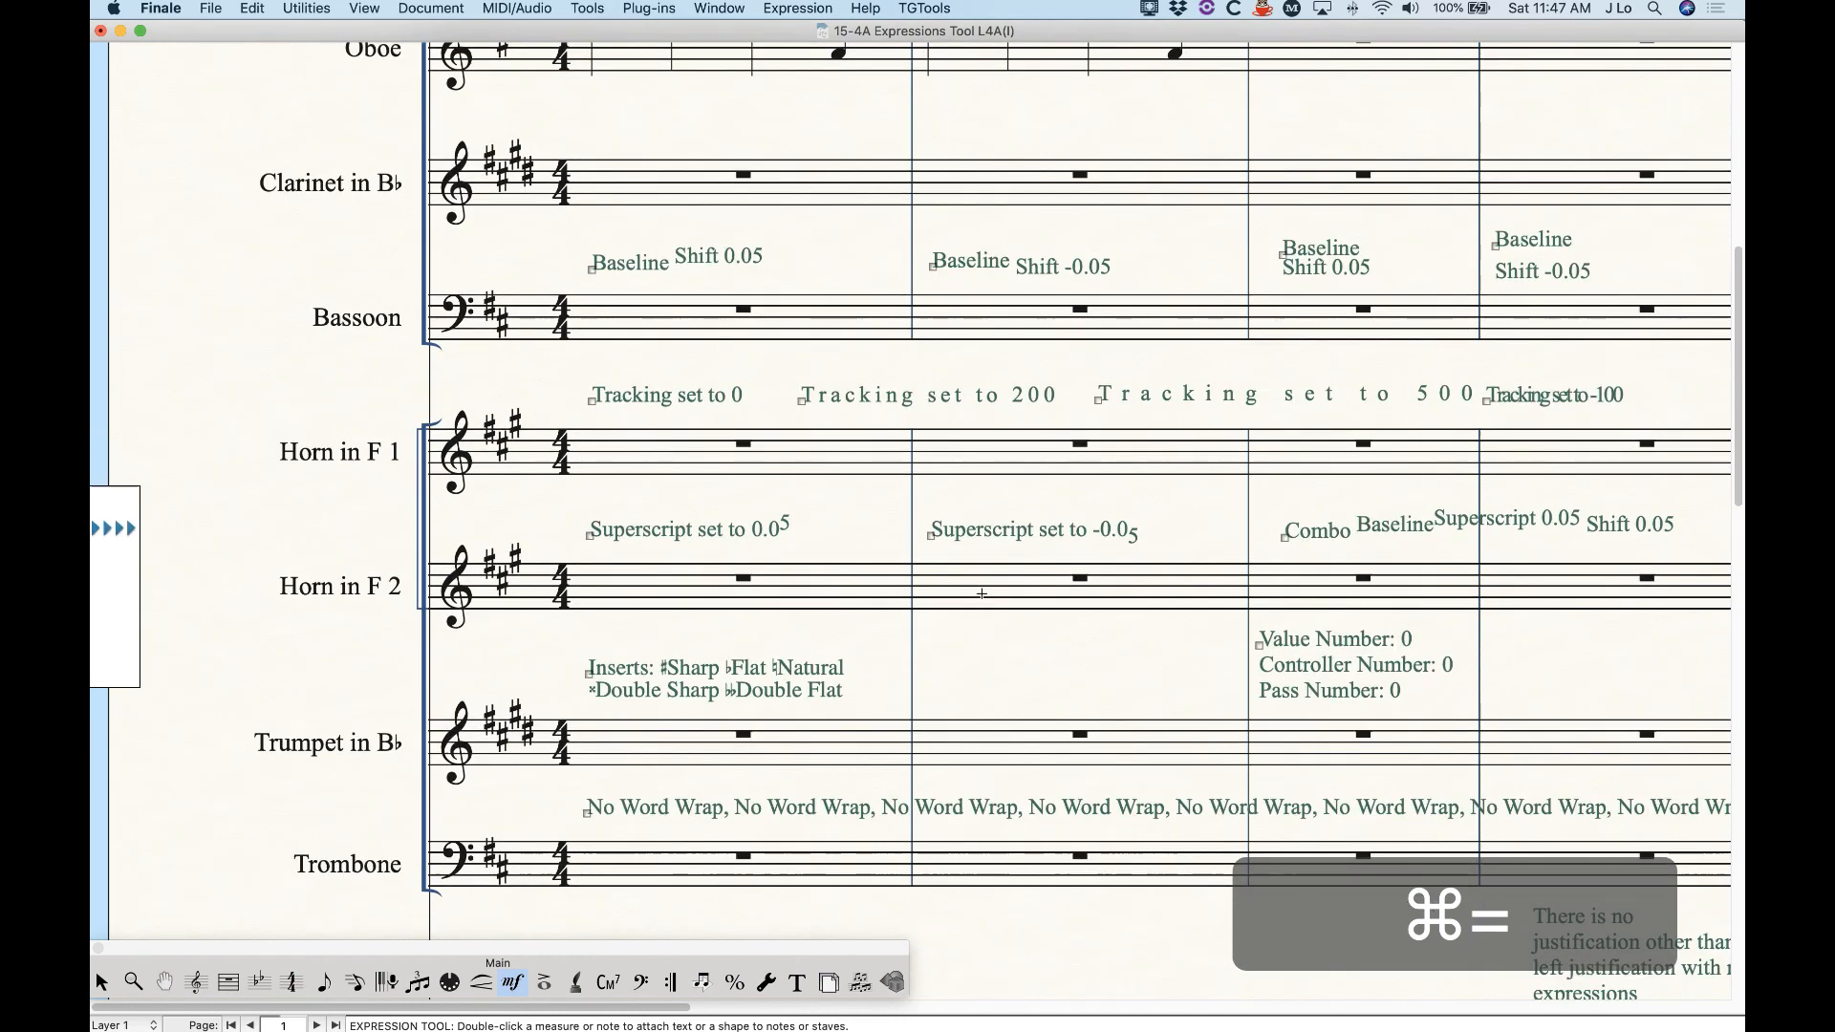
pyautogui.hscroll(5, 975, 593)
pyautogui.hscroll(1, 981, 594)
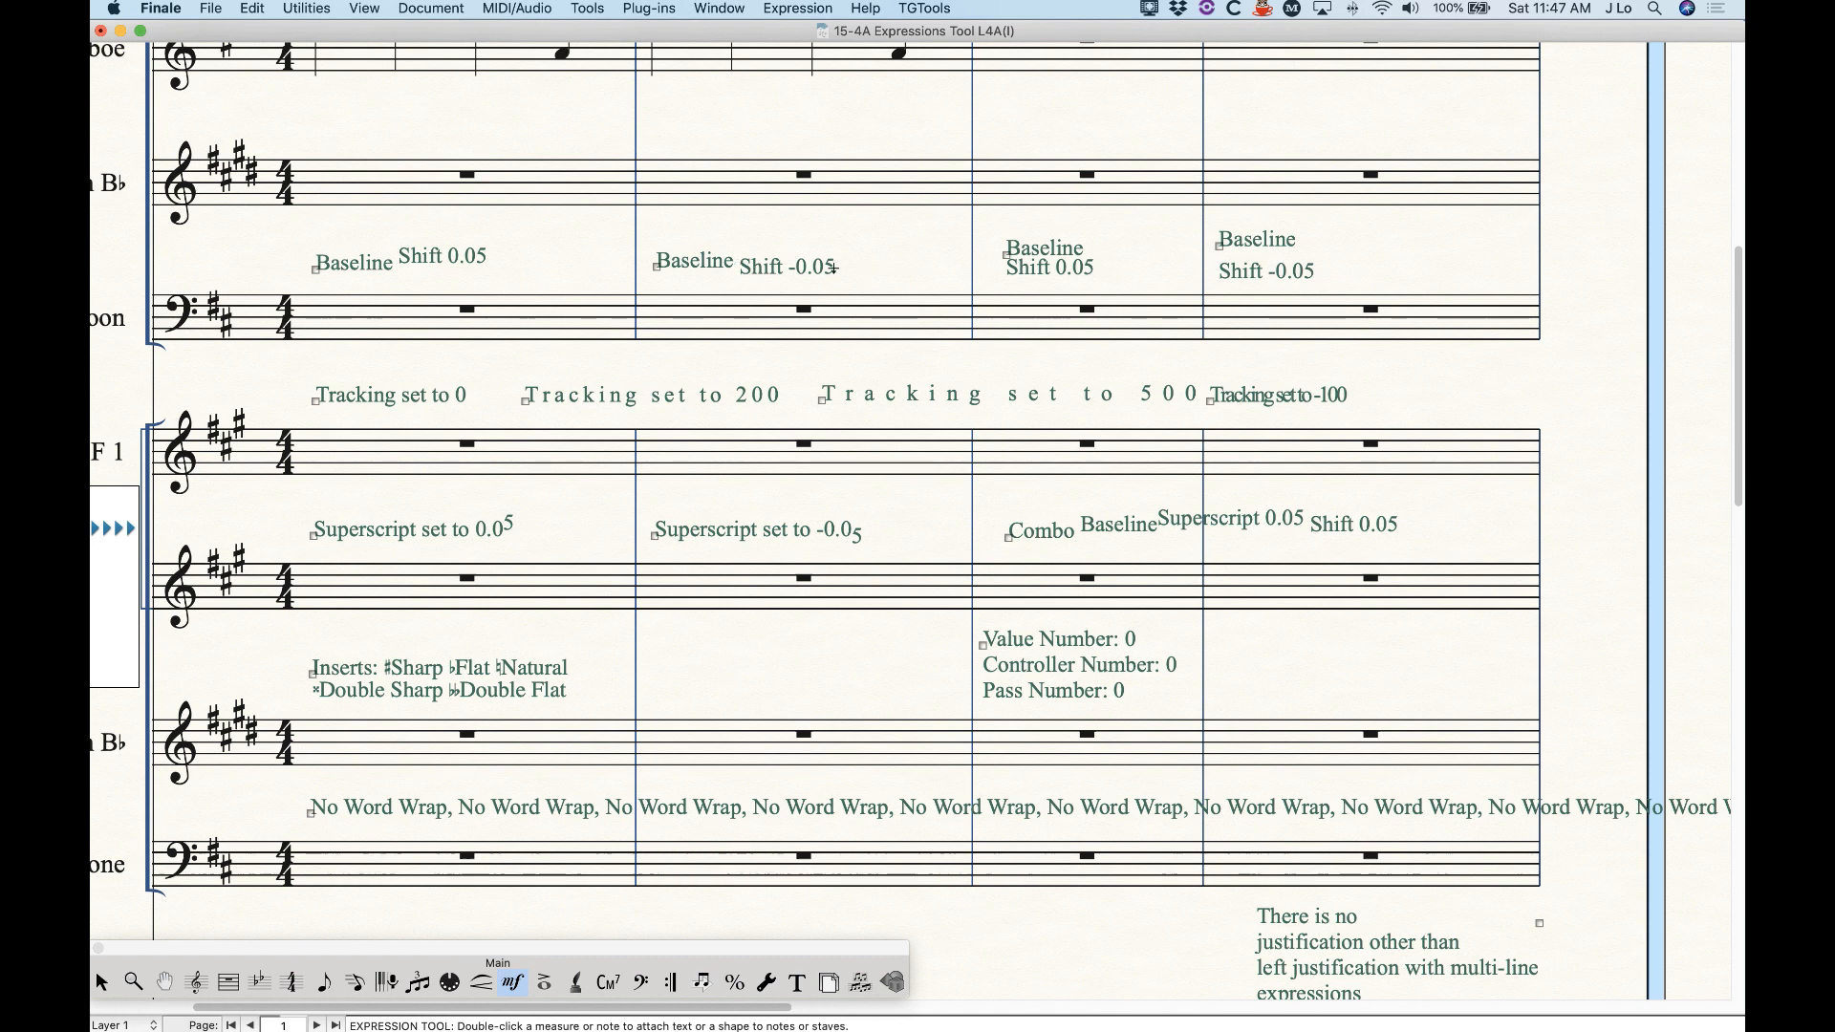
pyautogui.doubleClick(1006, 258)
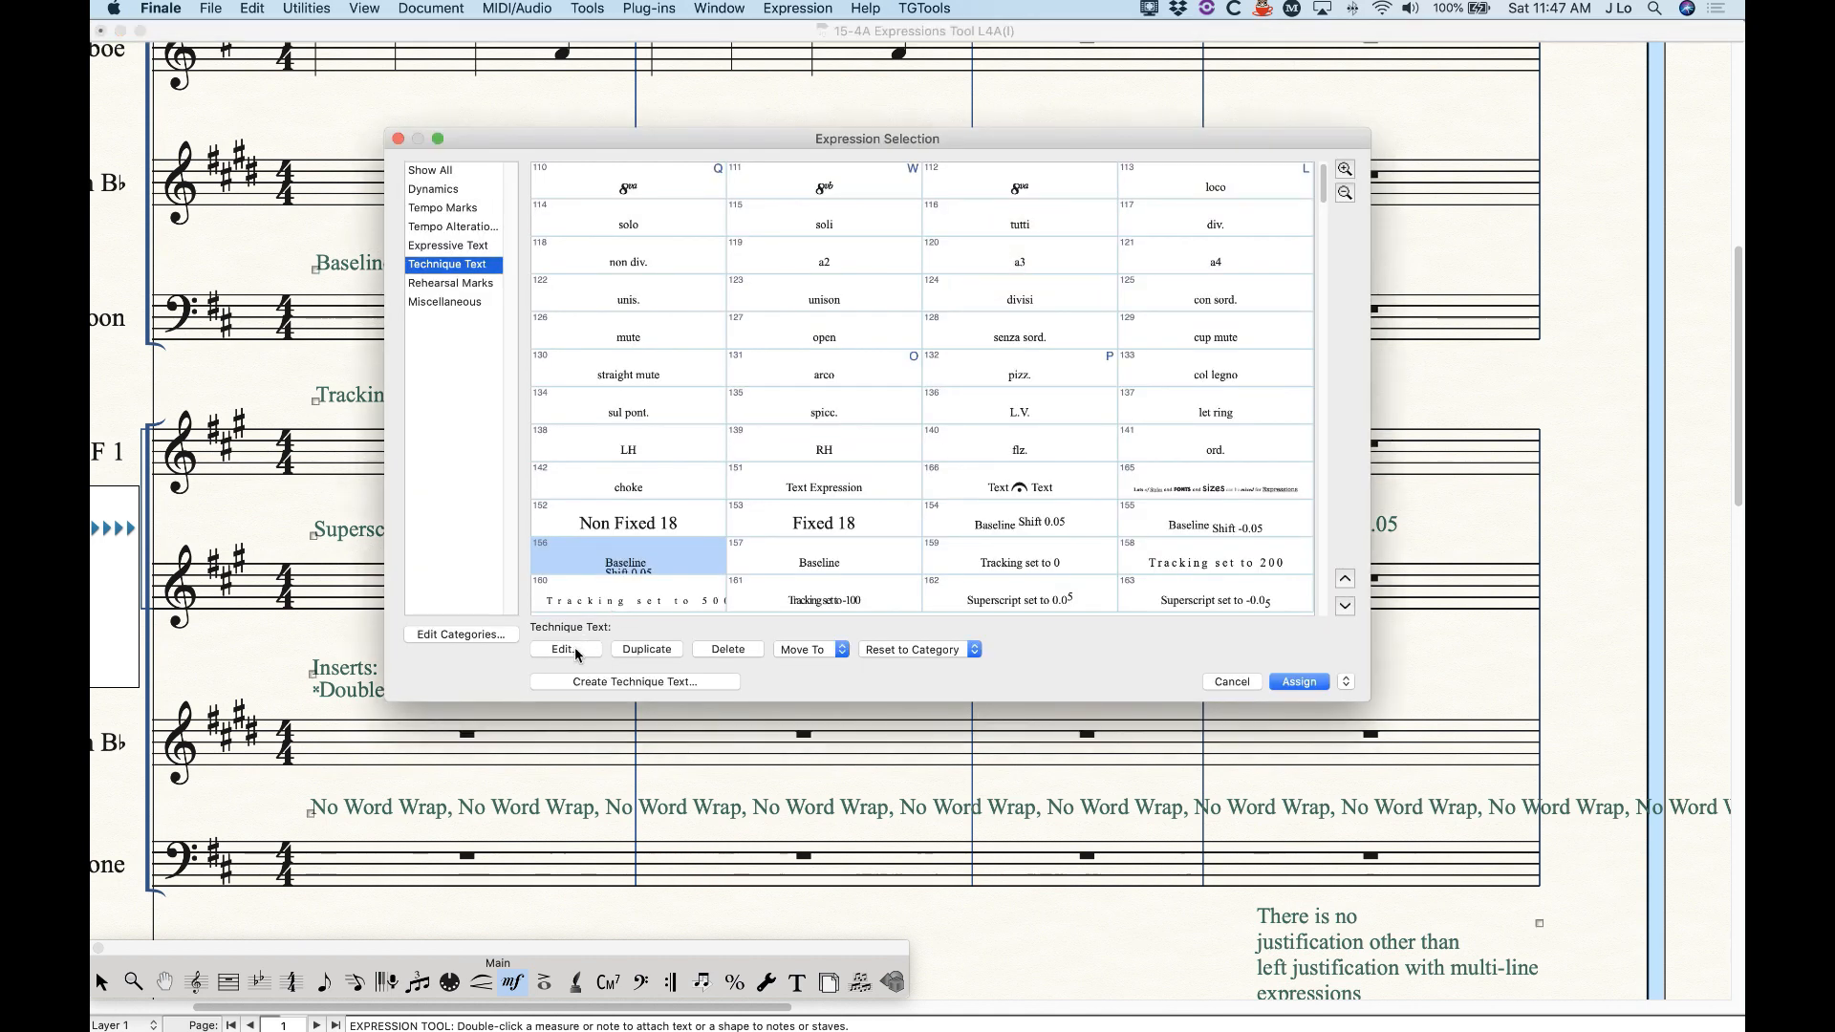
pyautogui.click(579, 650)
pyautogui.click(774, 273)
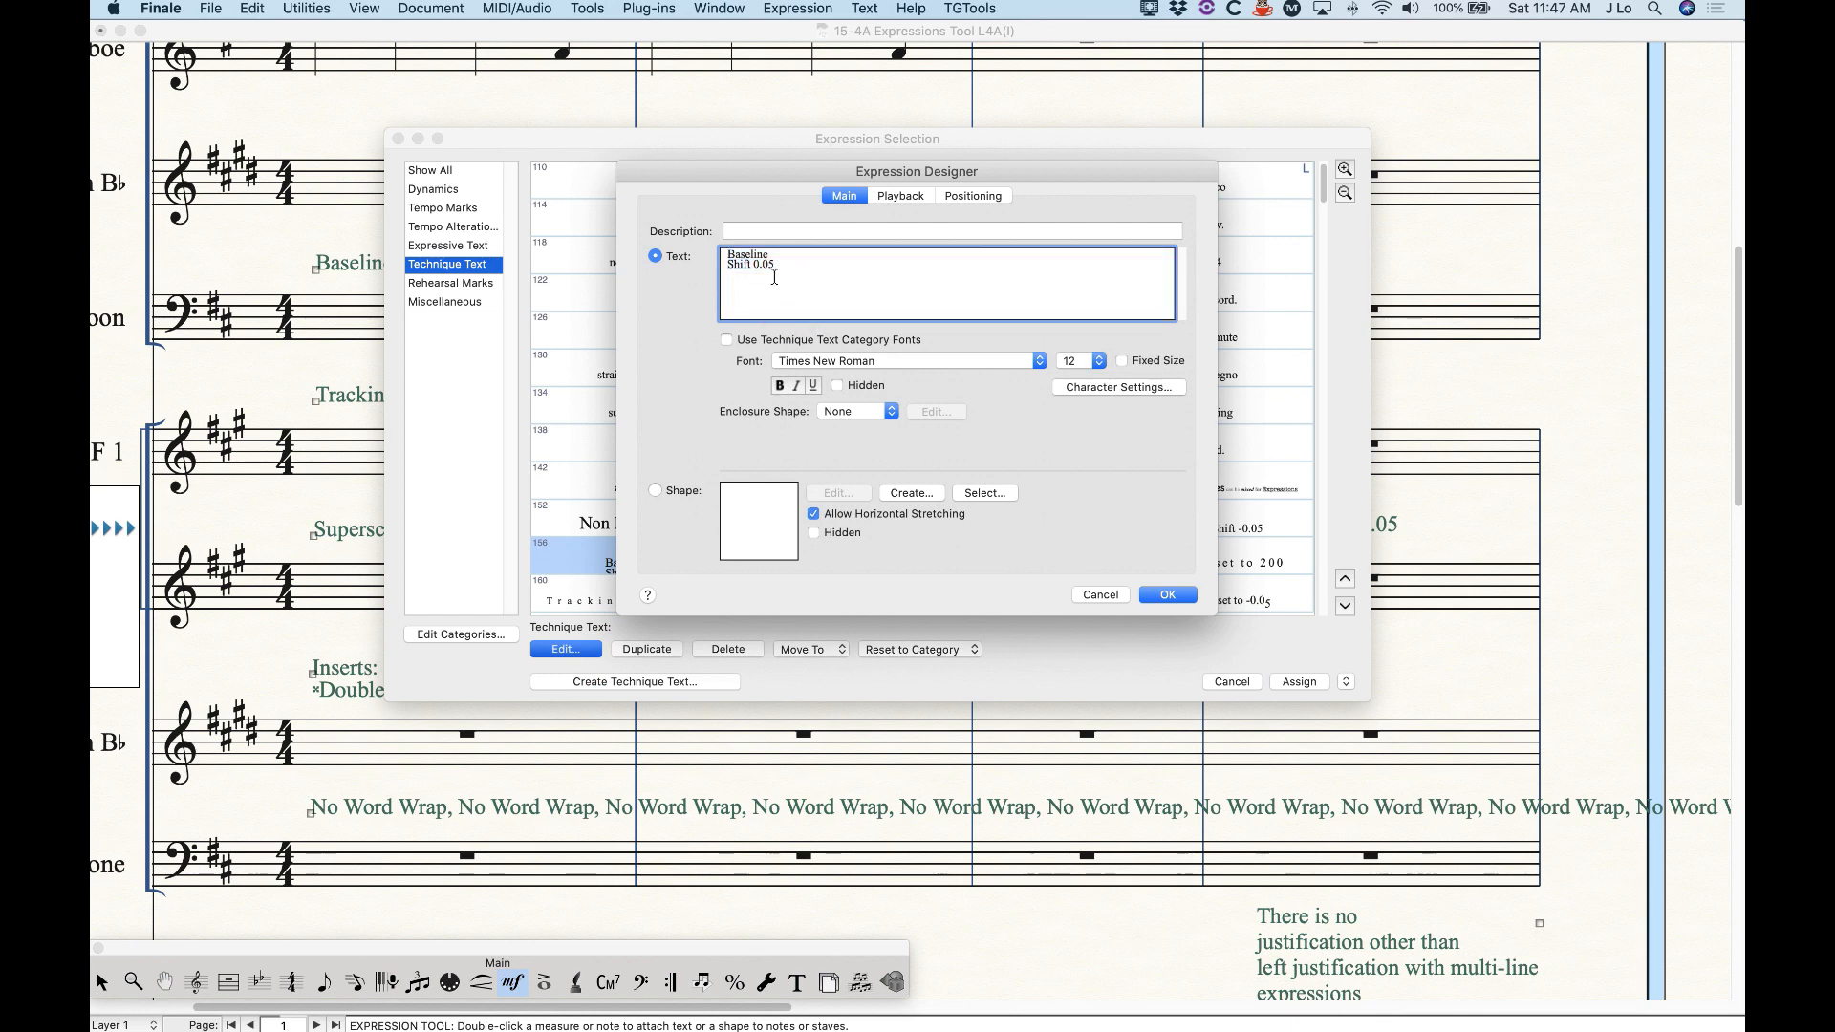
pyautogui.moveTo(776, 273); pyautogui.dragTo(723, 271)
pyautogui.click(1123, 601)
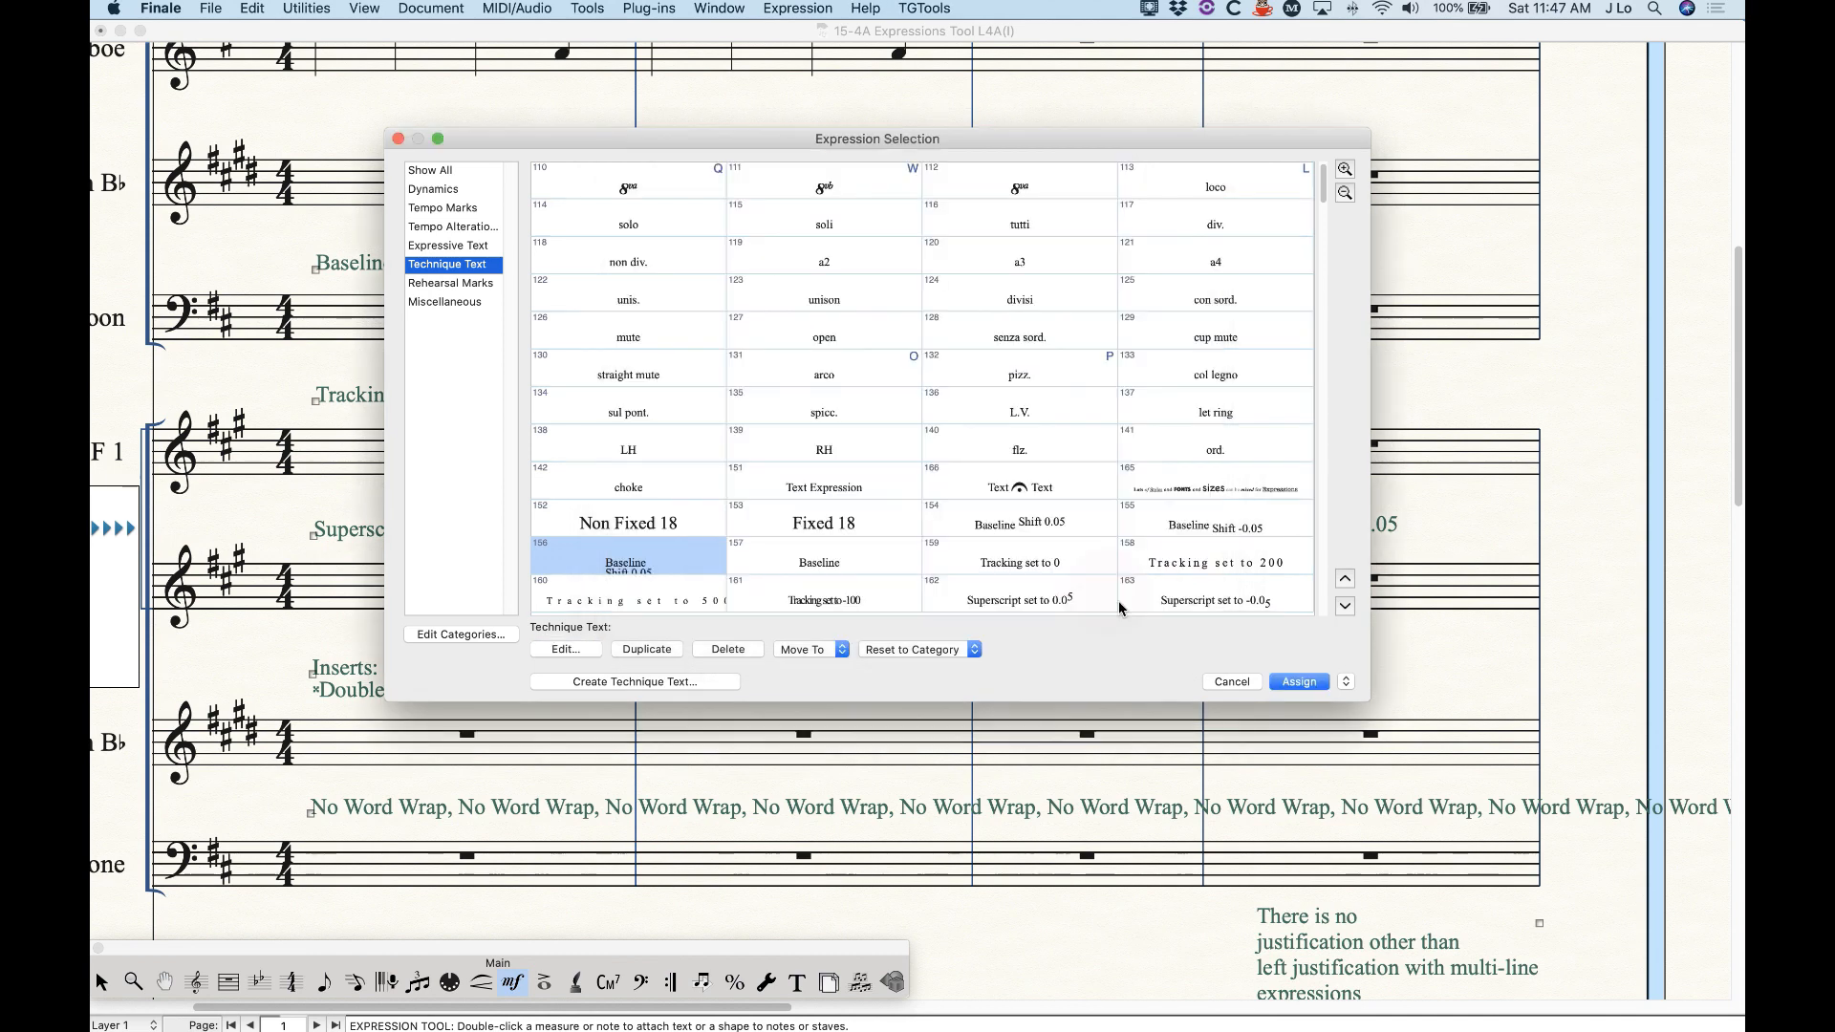
pyautogui.click(1235, 683)
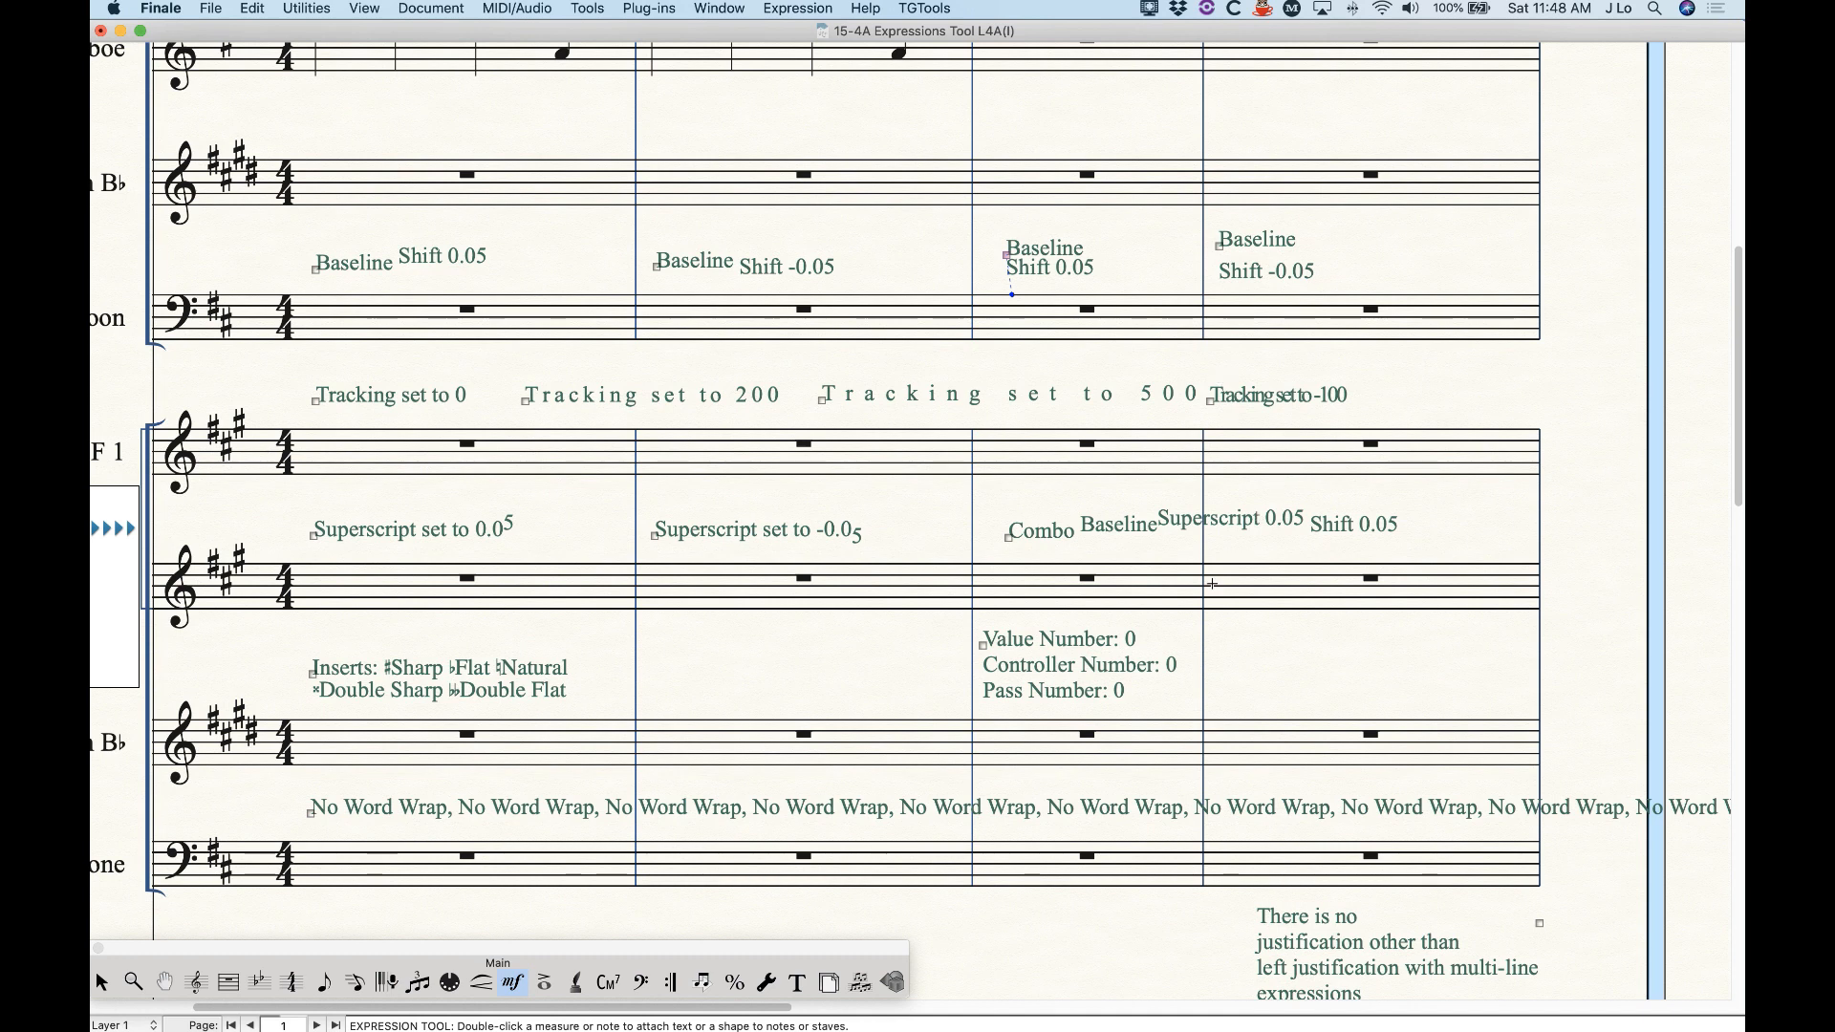
# - Examine the superscript, combined shift and insert expressions above the Horn in F 2 and Trumpet staves
pyautogui.scroll(-2, 1212, 583)
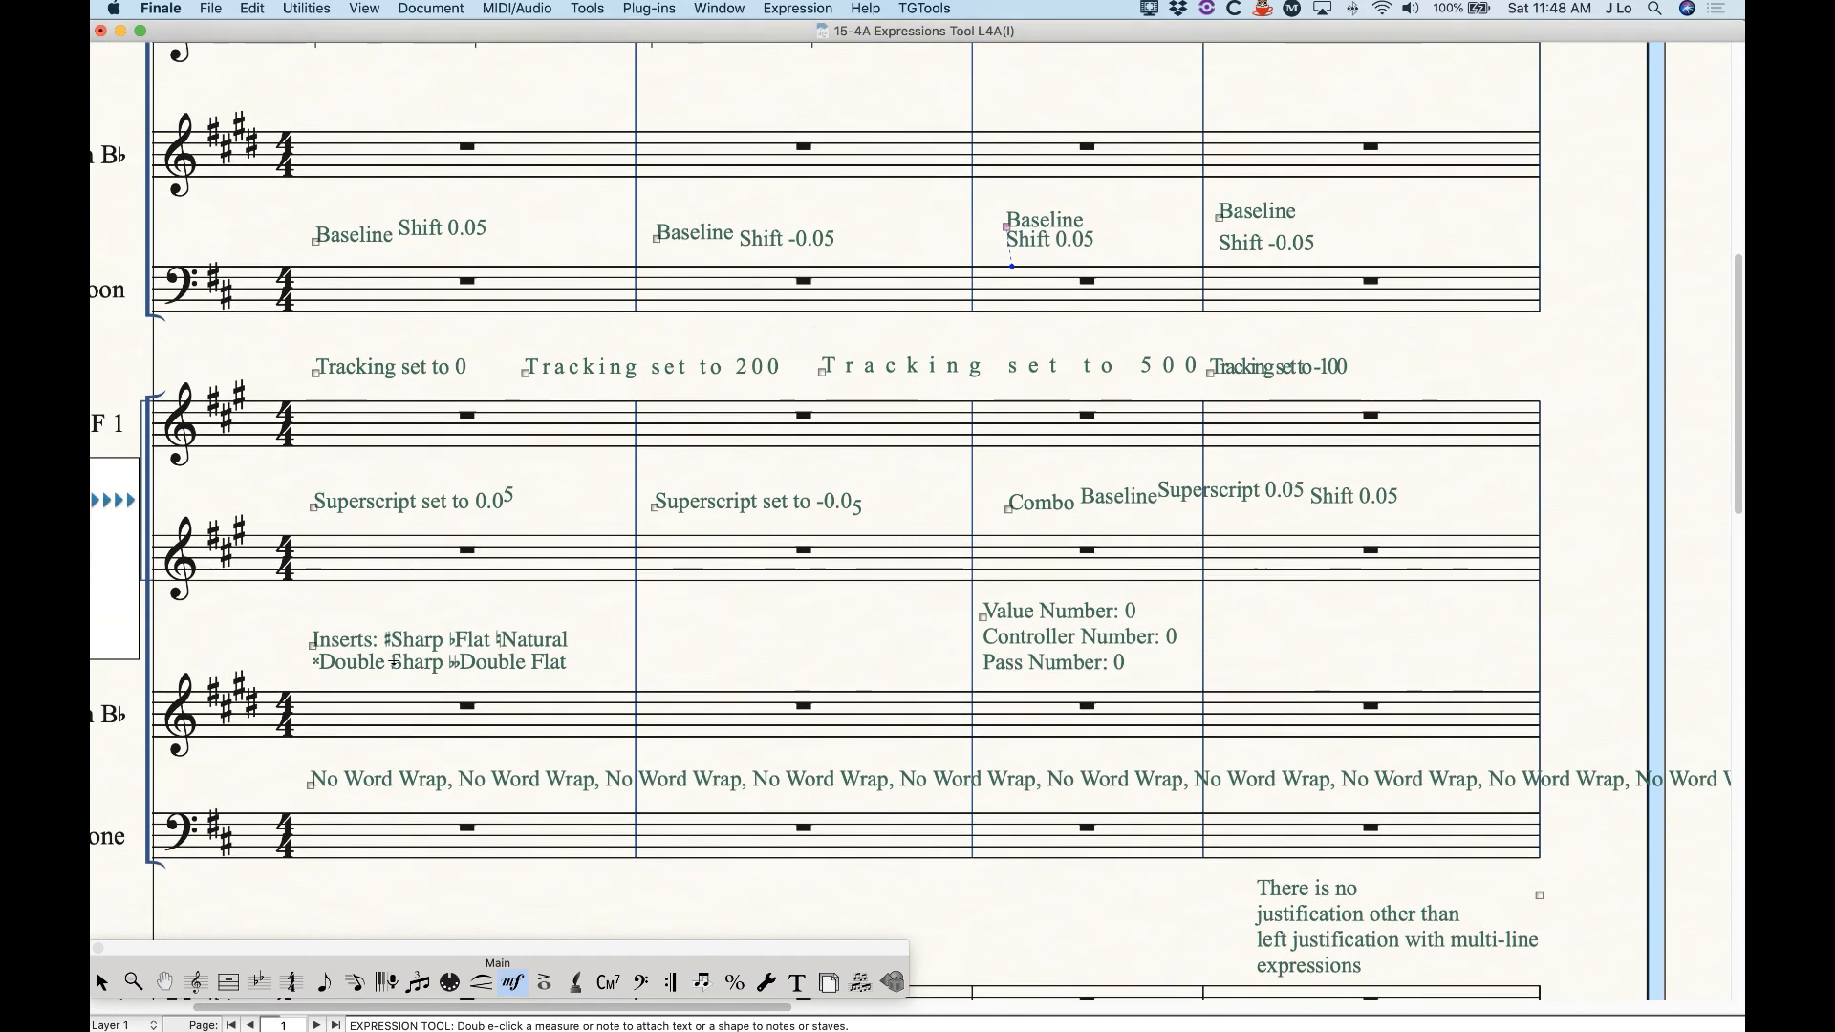
pyautogui.scroll(-5, 394, 662)
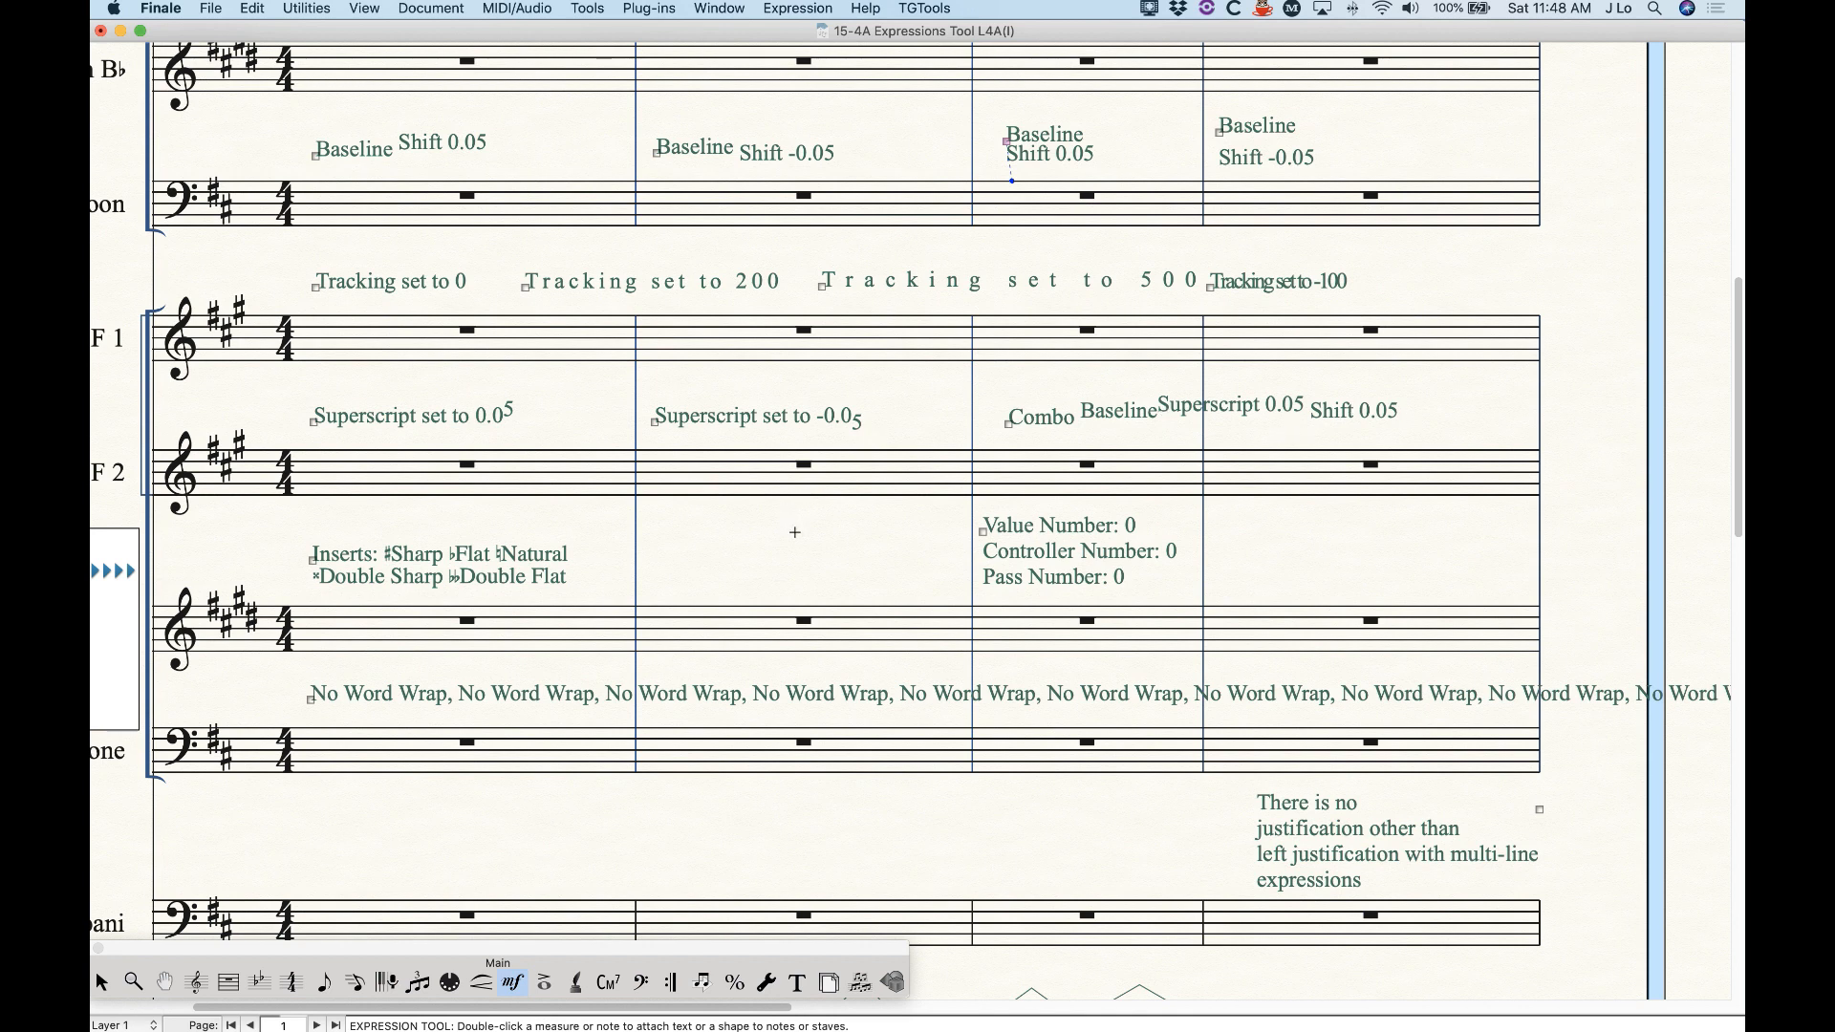
# - Turn off the Technique Text category fonts for the "Text Expression" definition above the first staff and inspect its Character Settings
pyautogui.scroll(10, 795, 532)
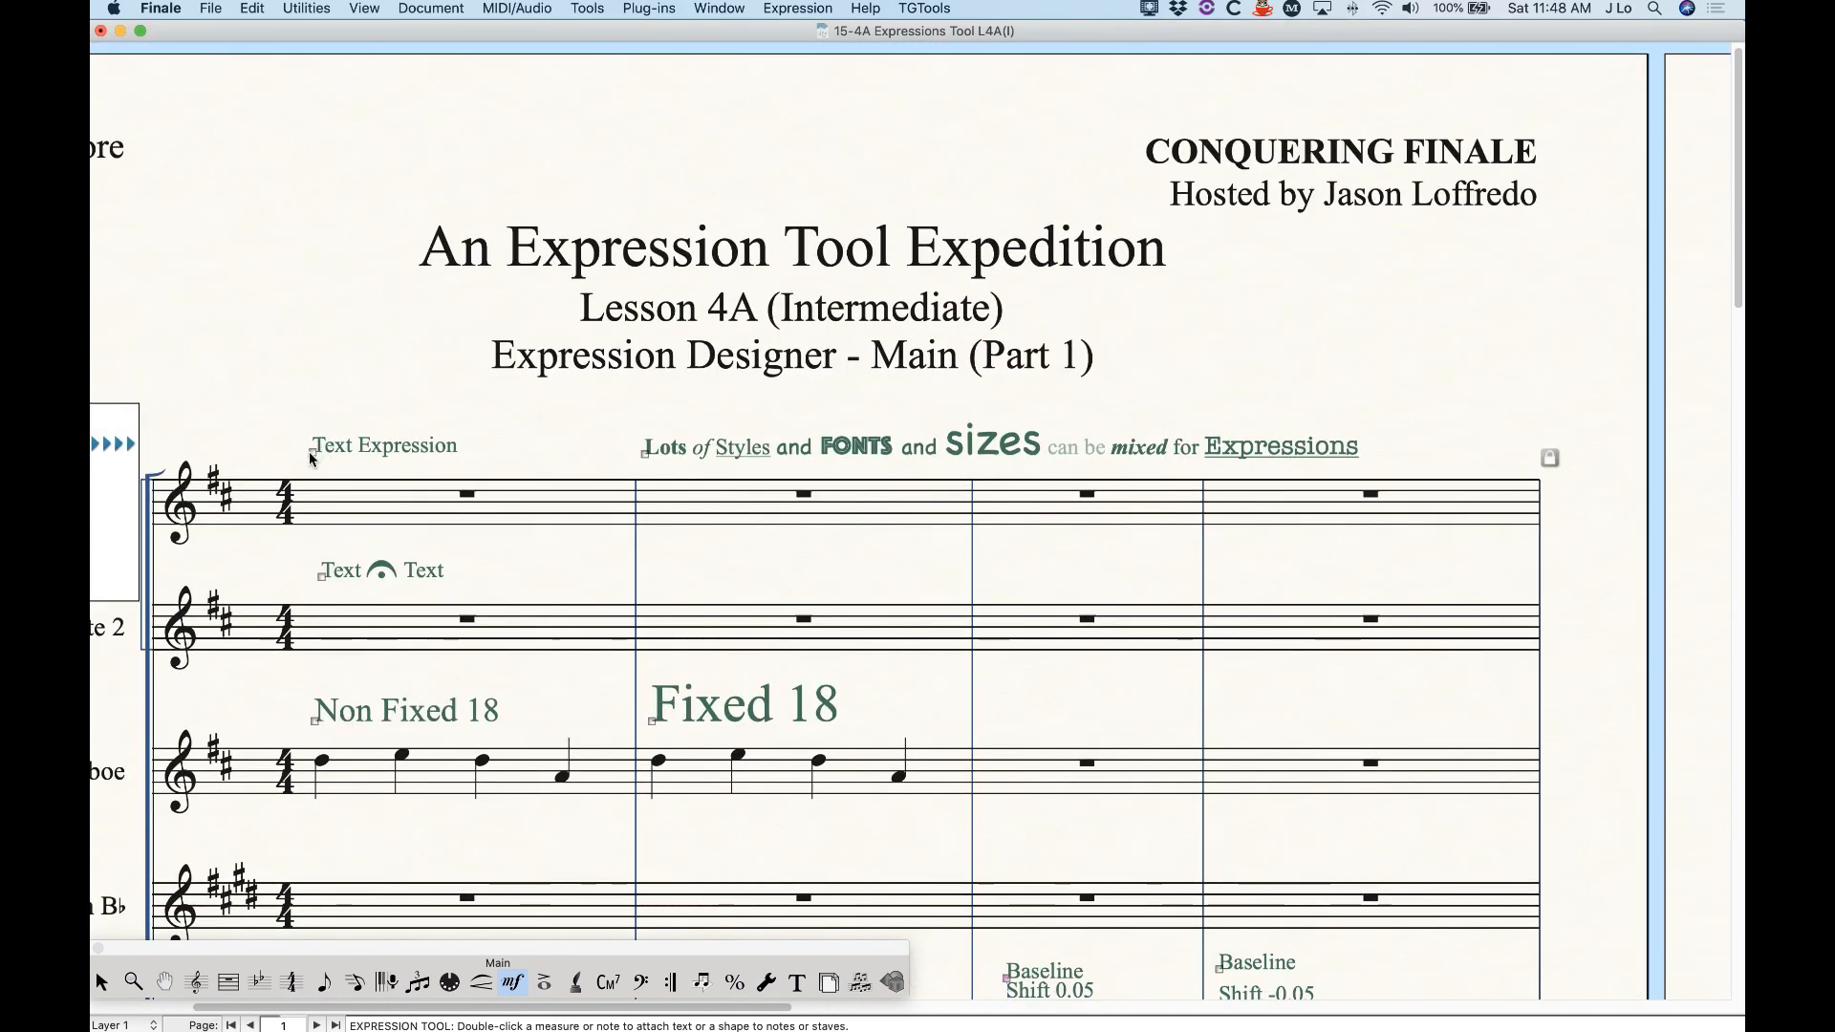
pyautogui.doubleClick(309, 451)
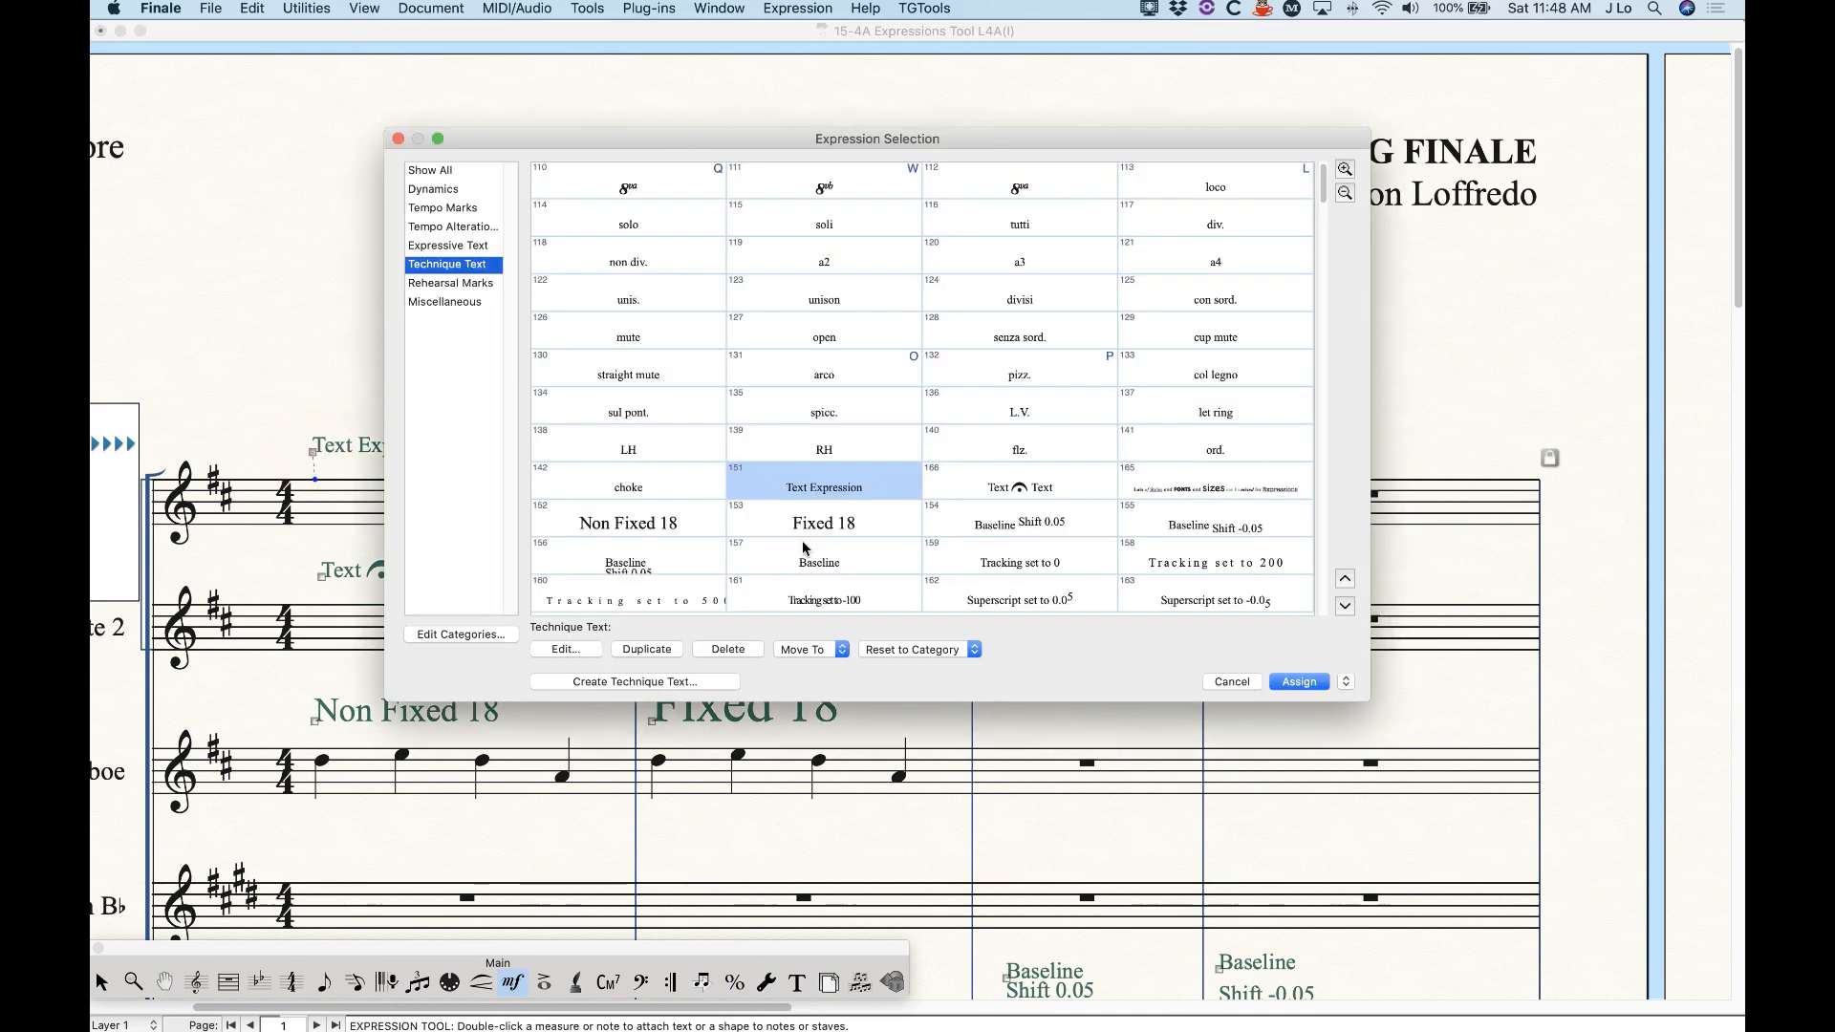
pyautogui.click(573, 650)
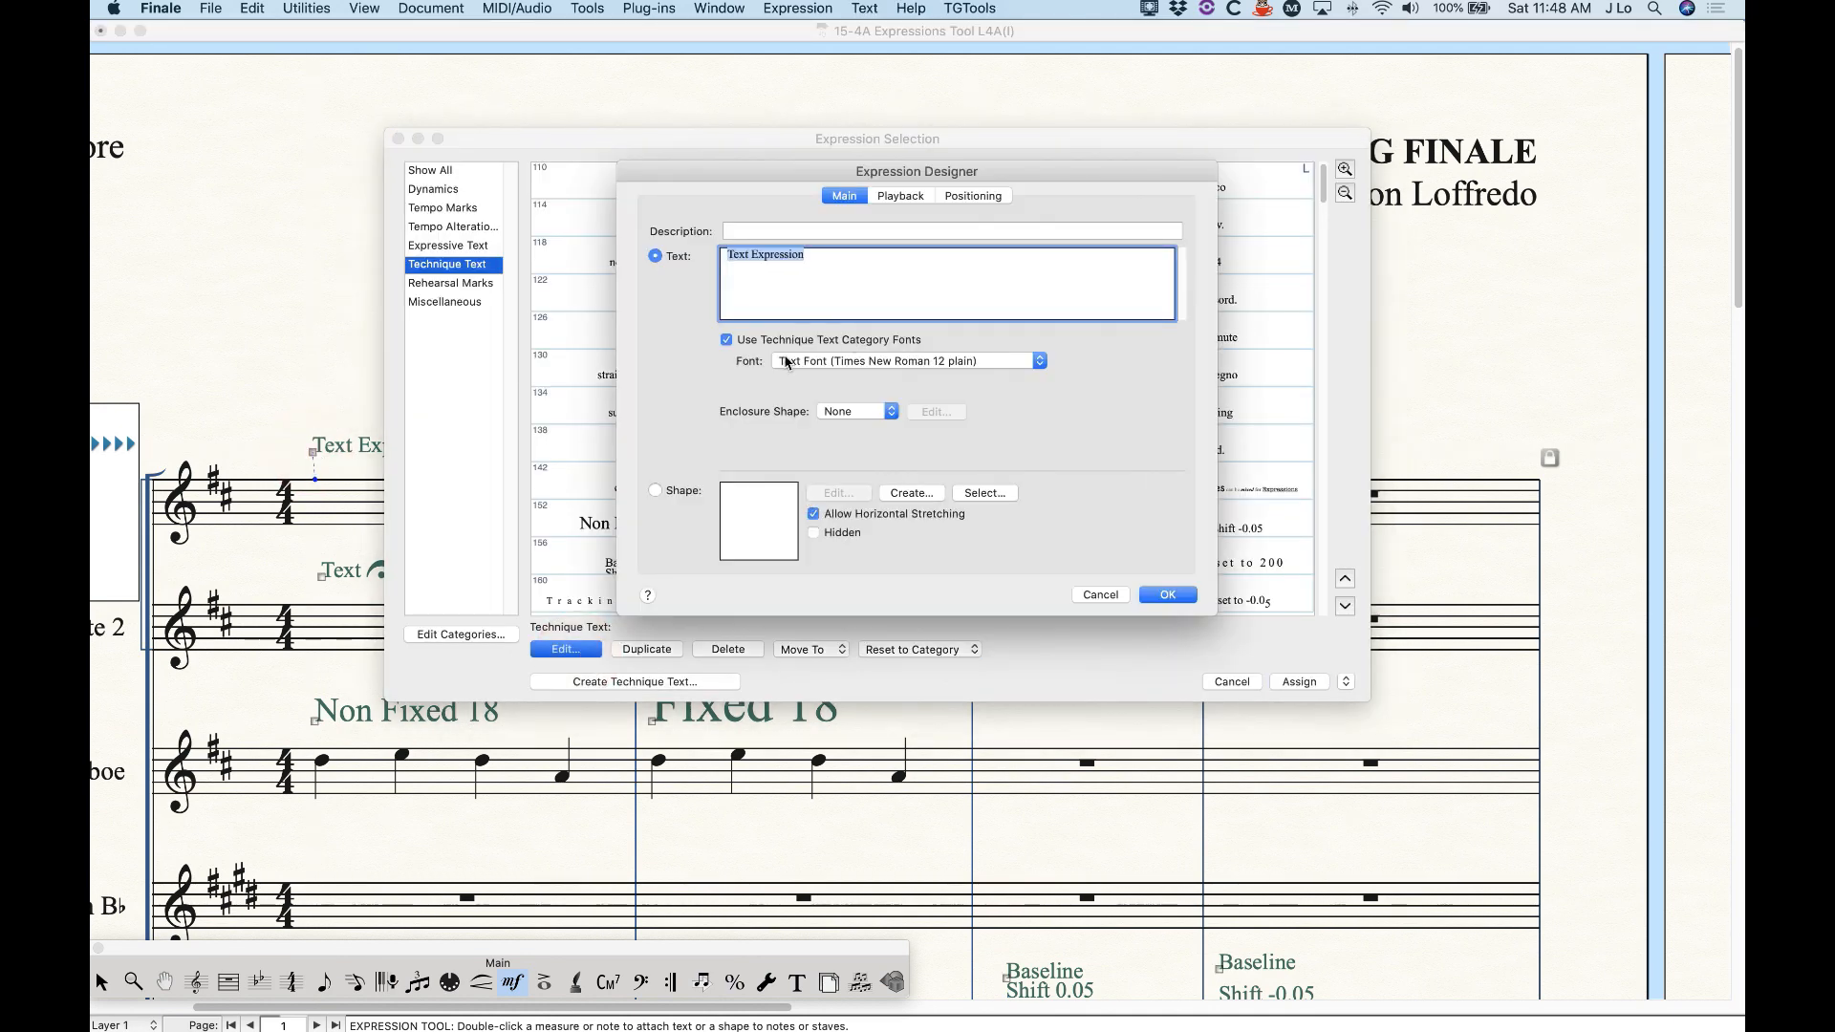
pyautogui.click(859, 7)
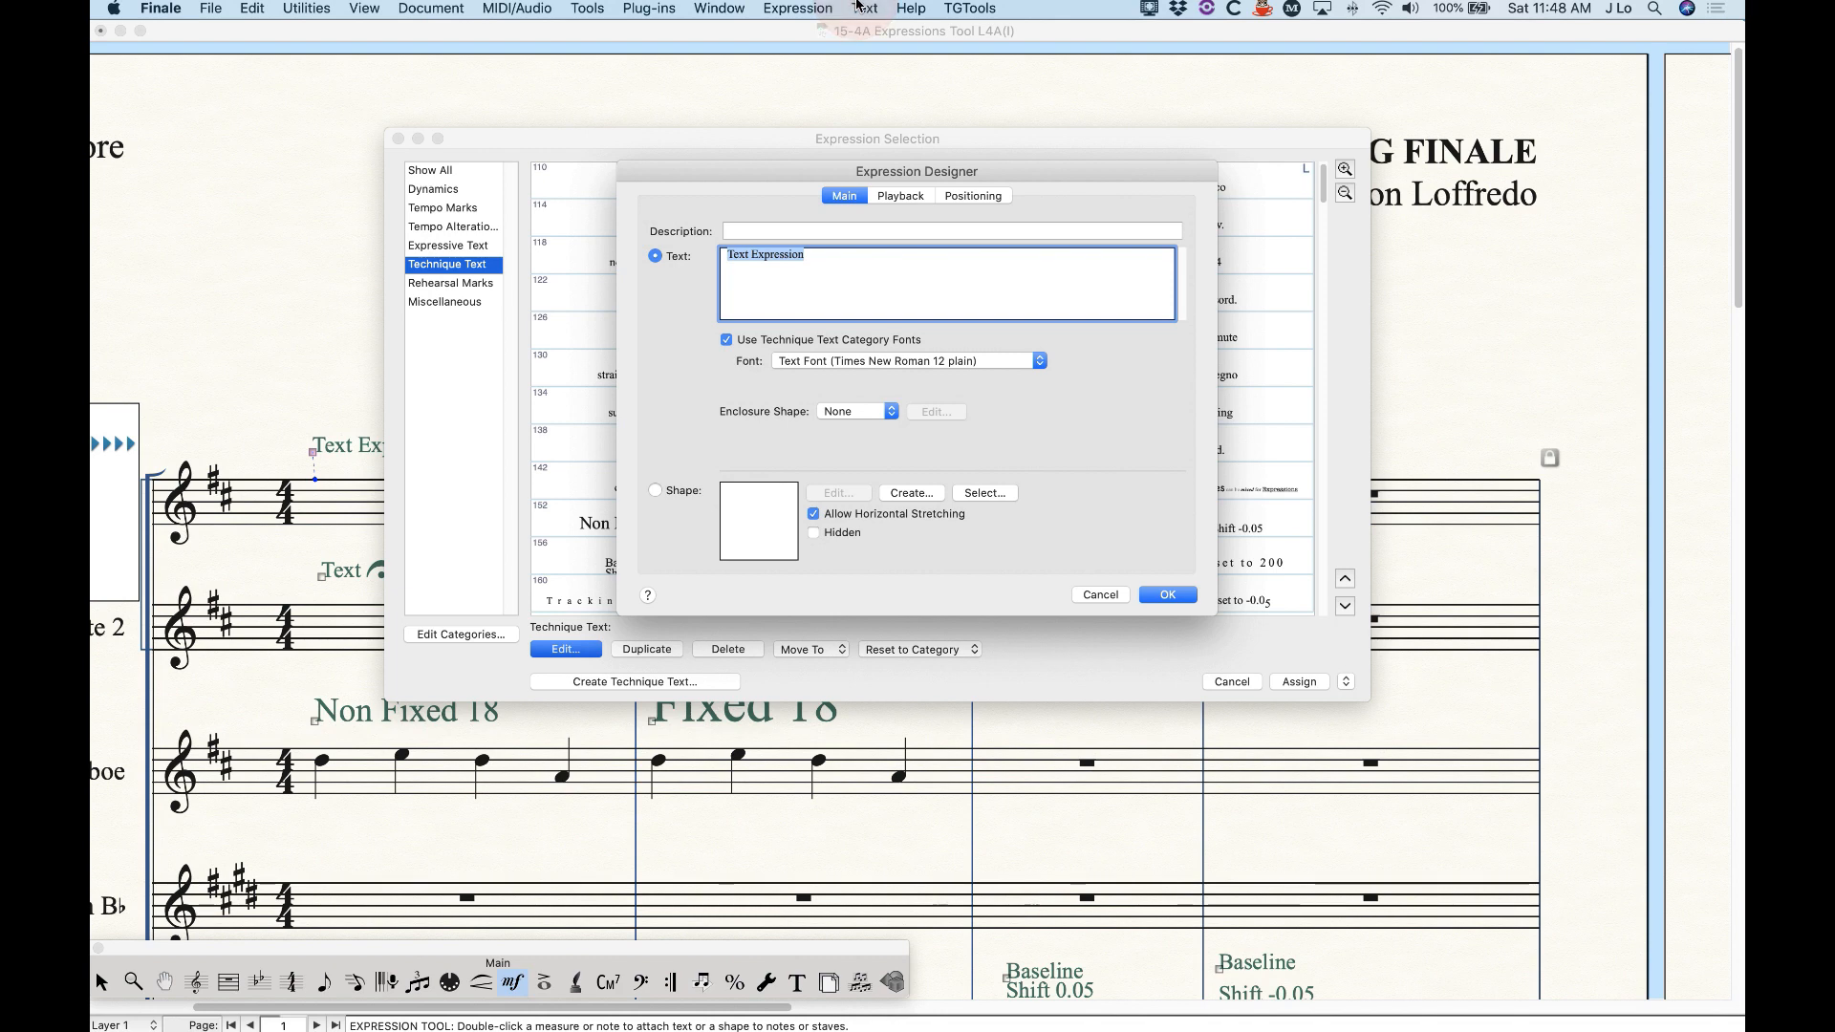
pyautogui.click(859, 7)
pyautogui.click(726, 339)
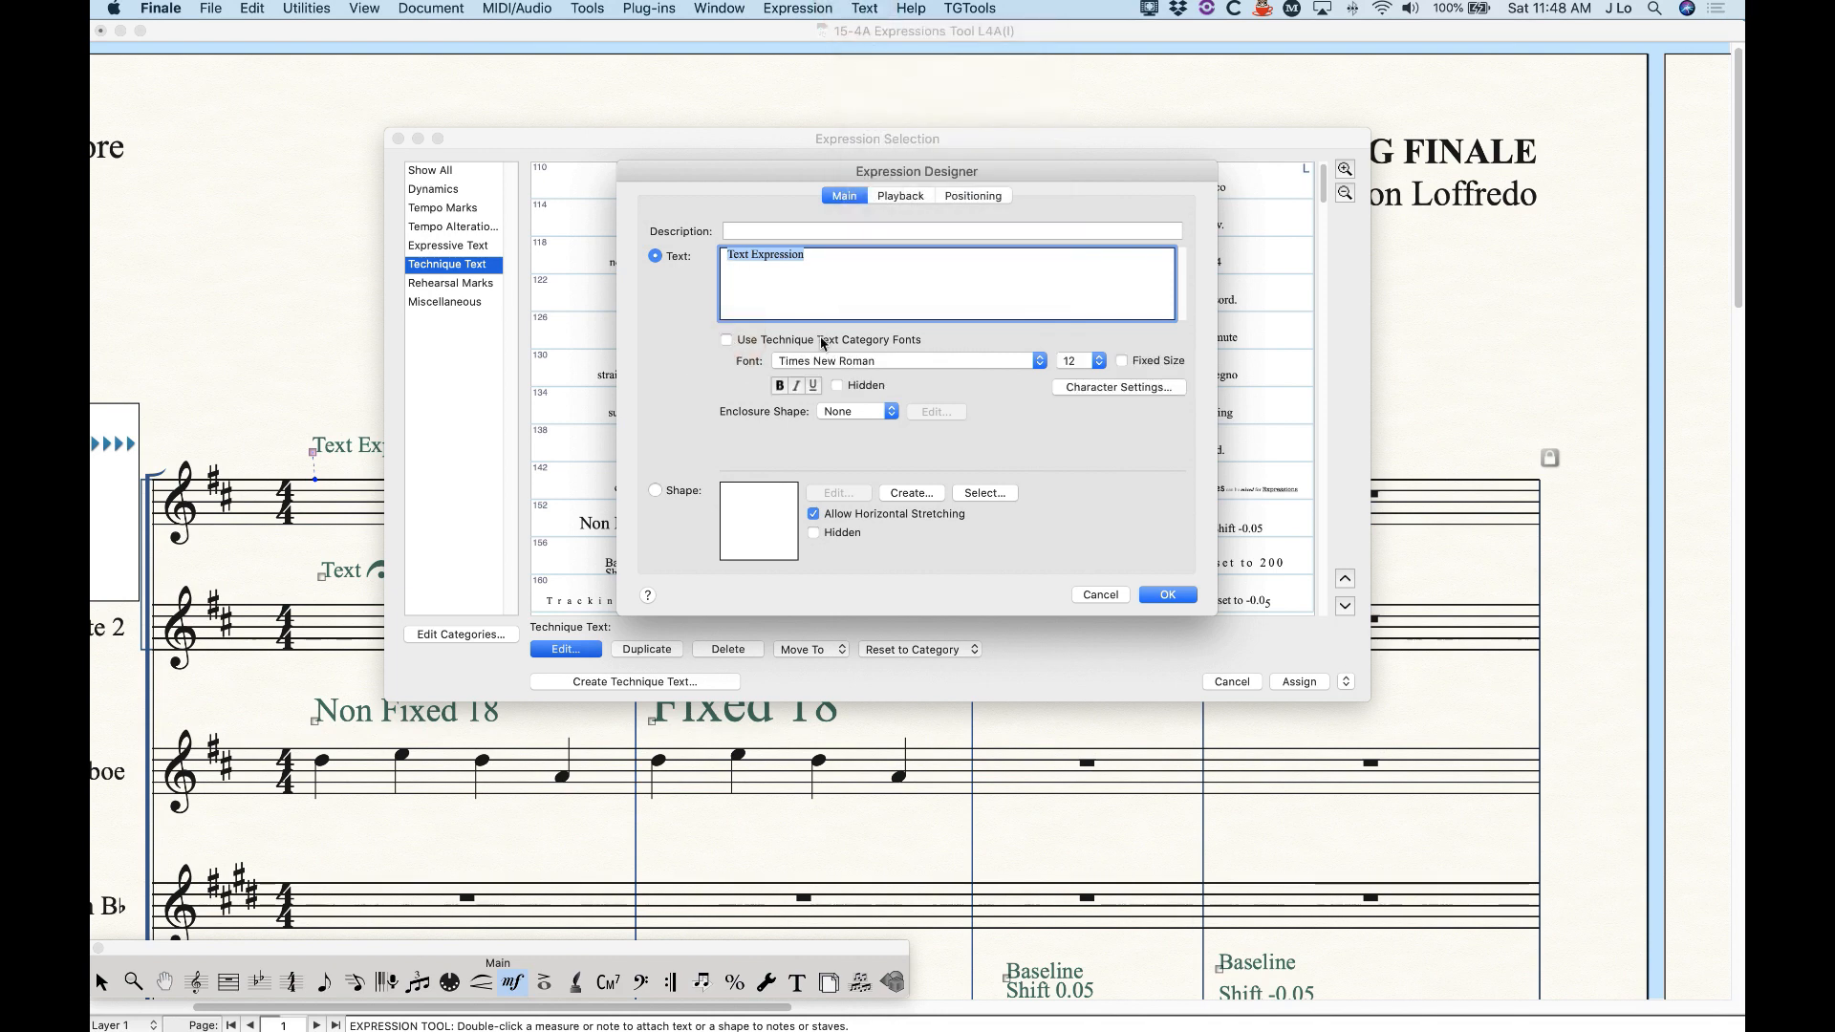
pyautogui.click(1118, 386)
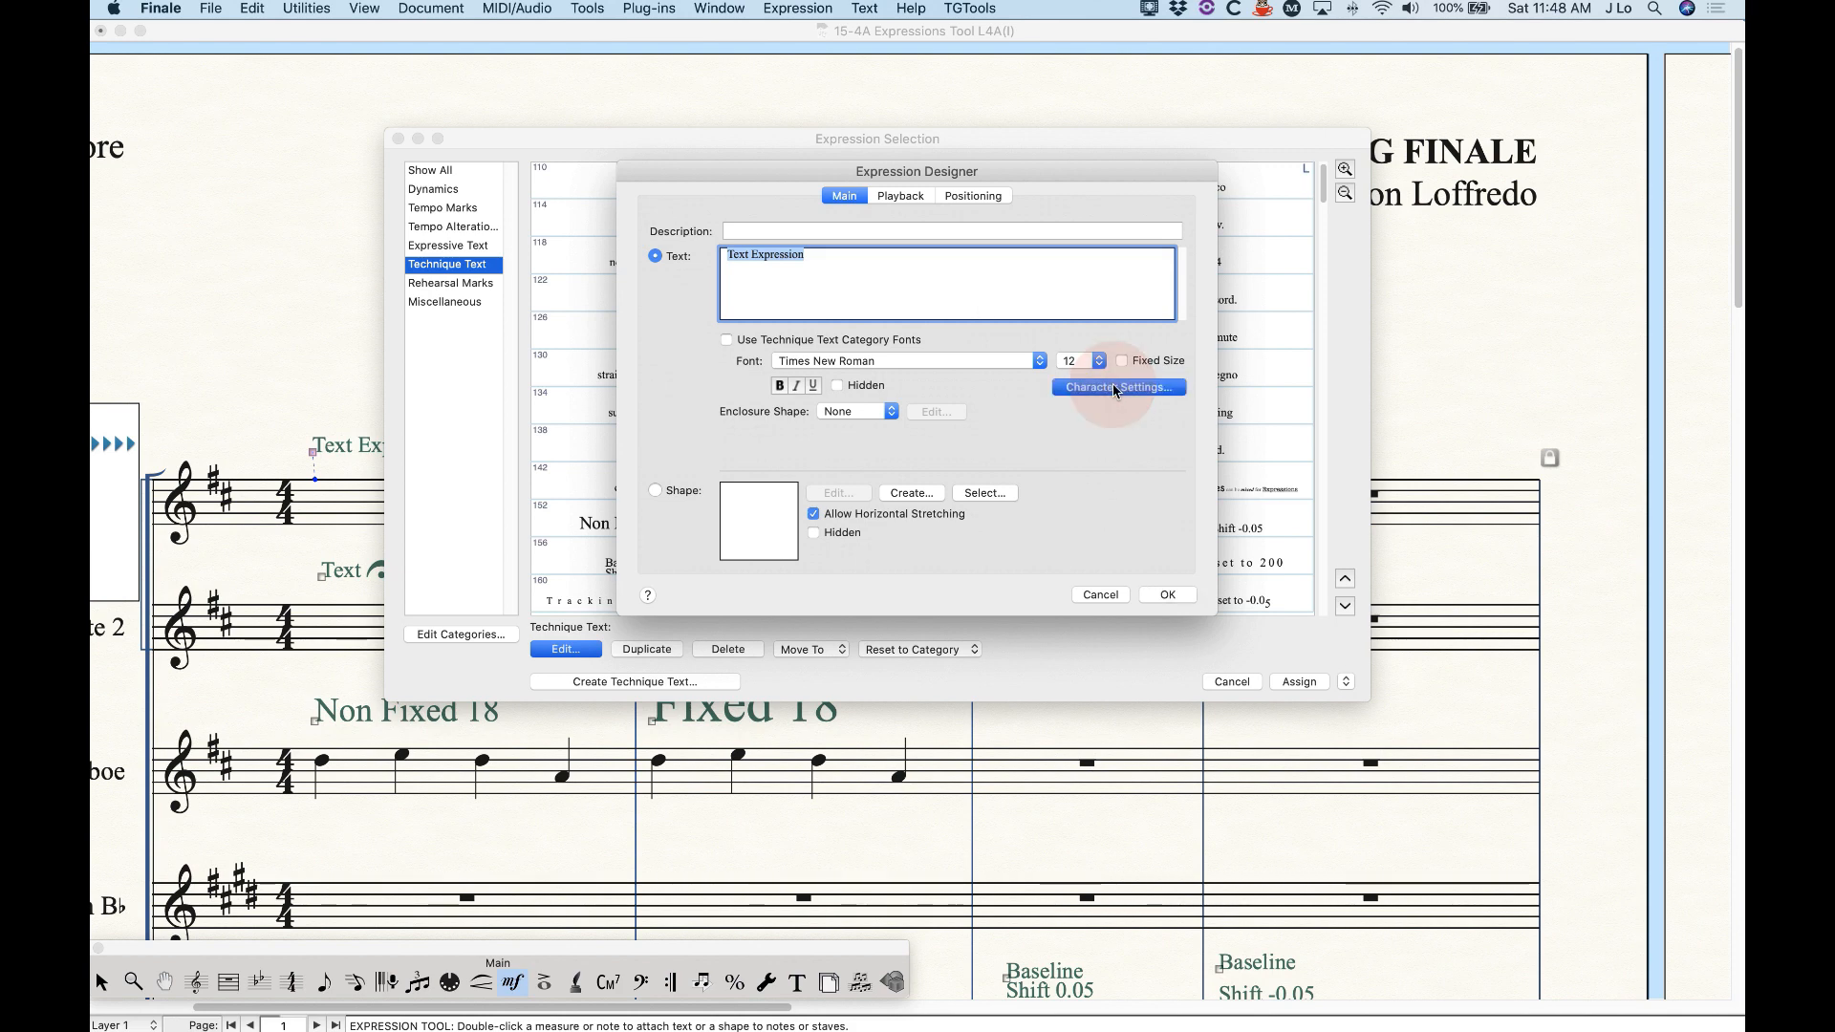
pyautogui.moveTo(915, 293); pyautogui.dragTo(902, 286)
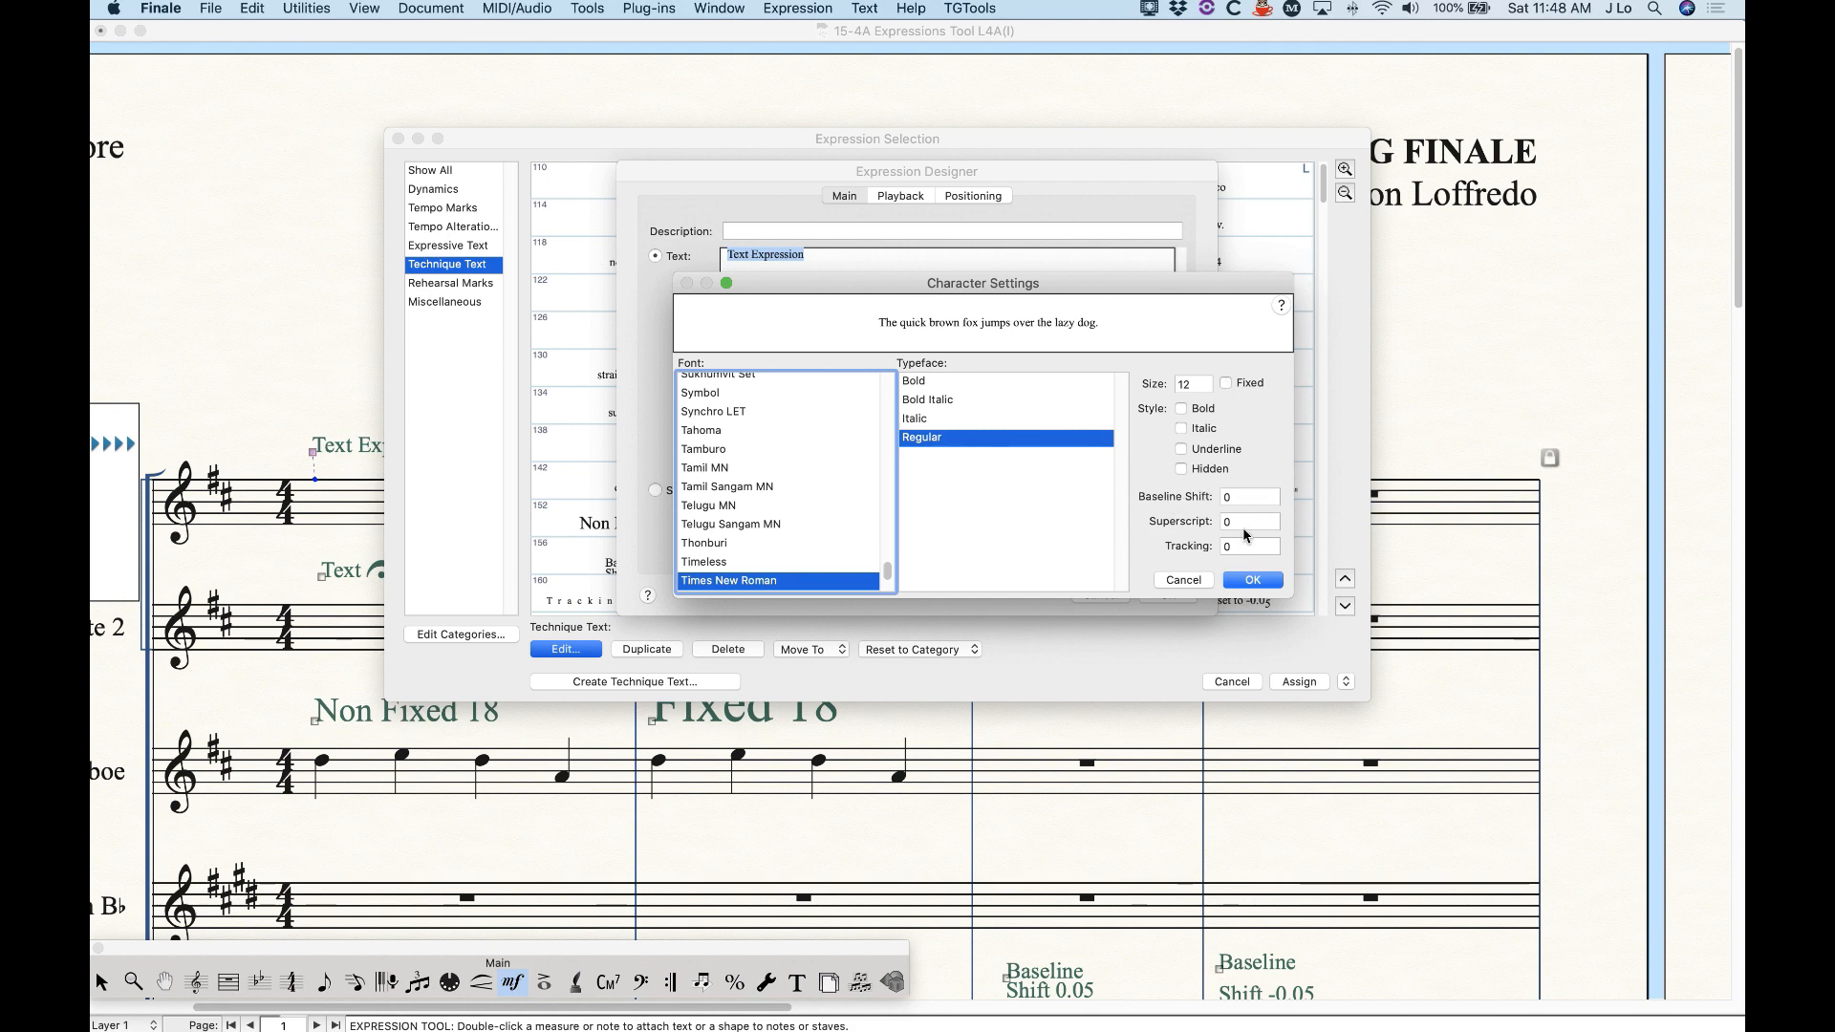
pyautogui.click(1238, 587)
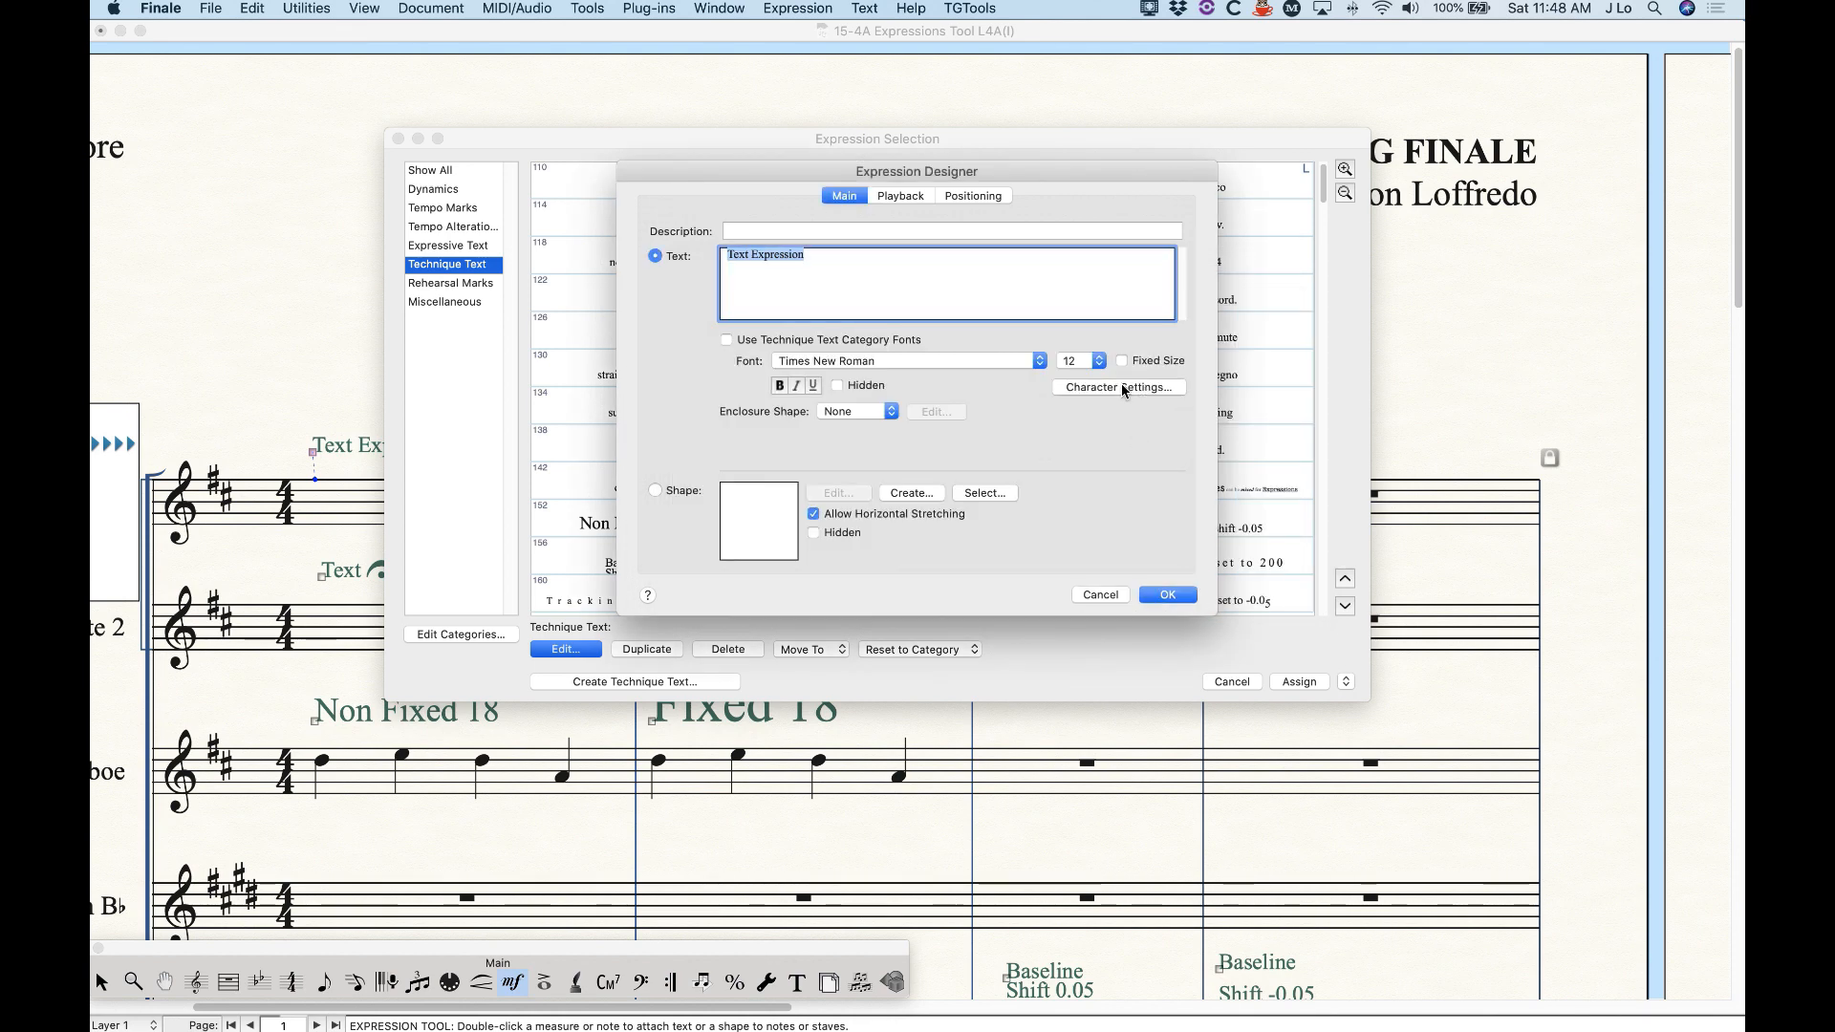
# - Try a Sharp insert at the end of the "Text Expression" wording and delete it again
pyautogui.click(891, 256)
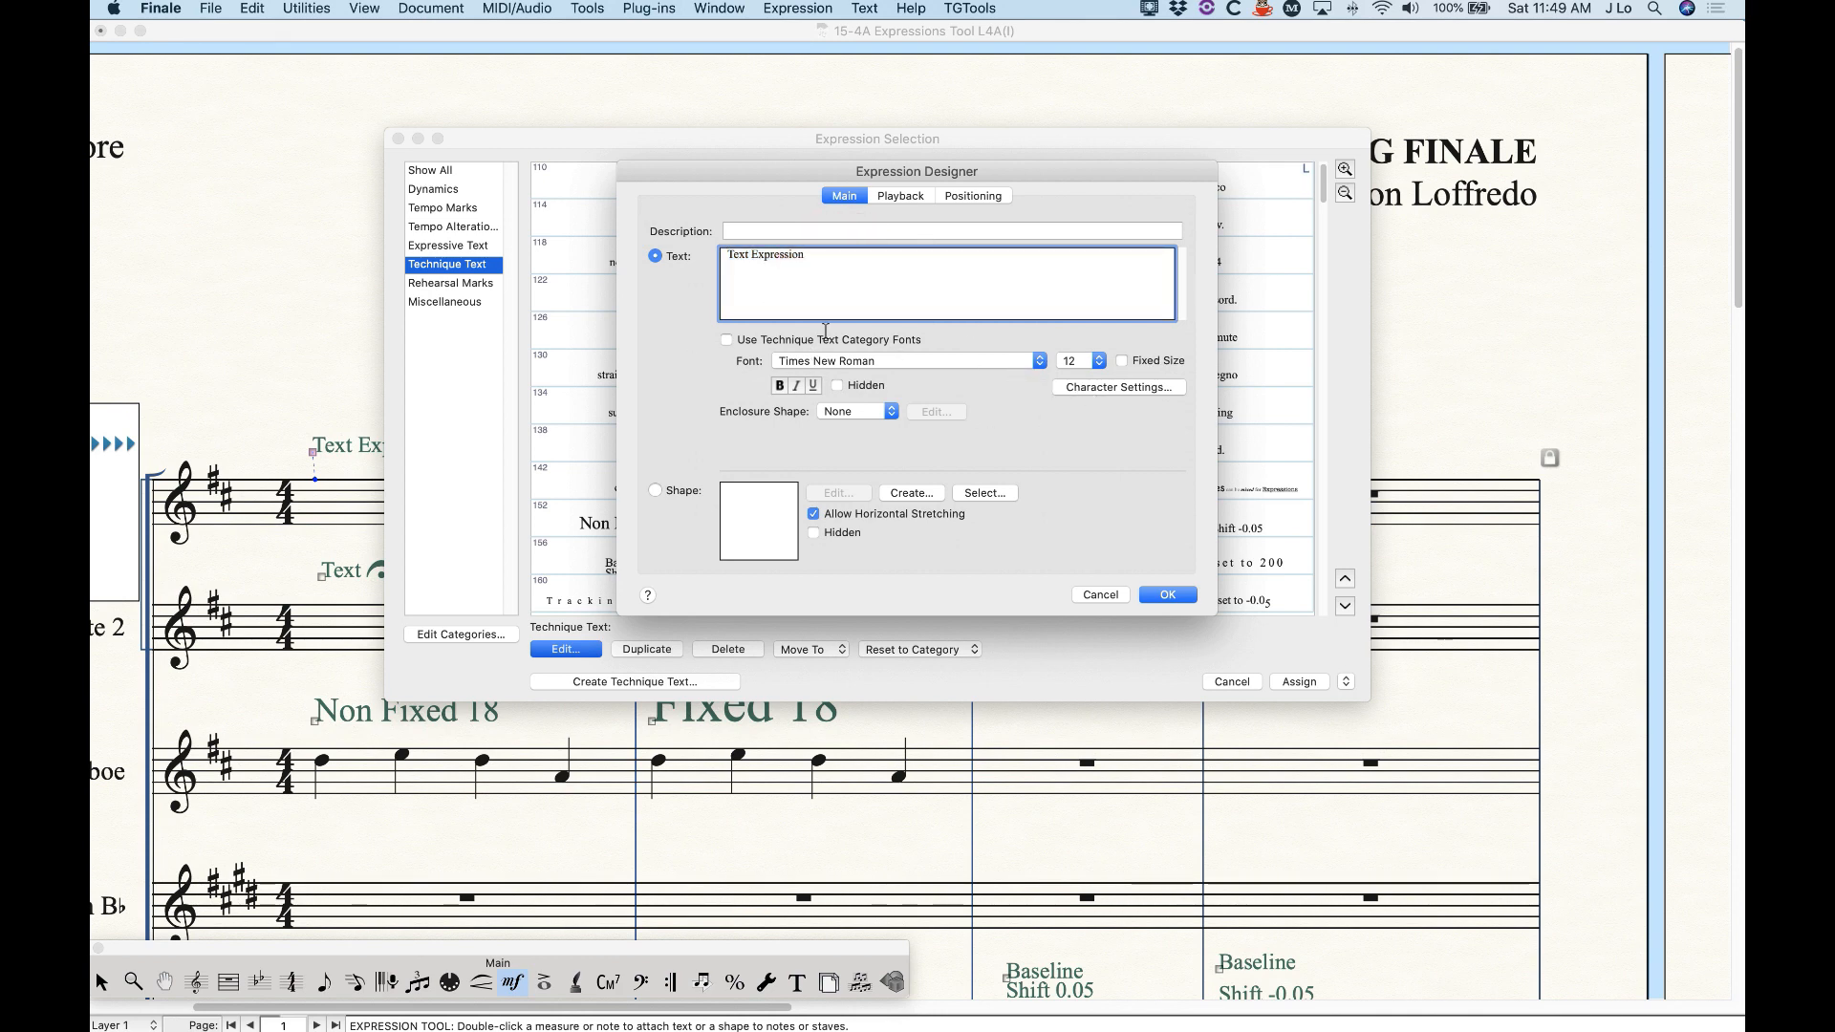
pyautogui.click(864, 8)
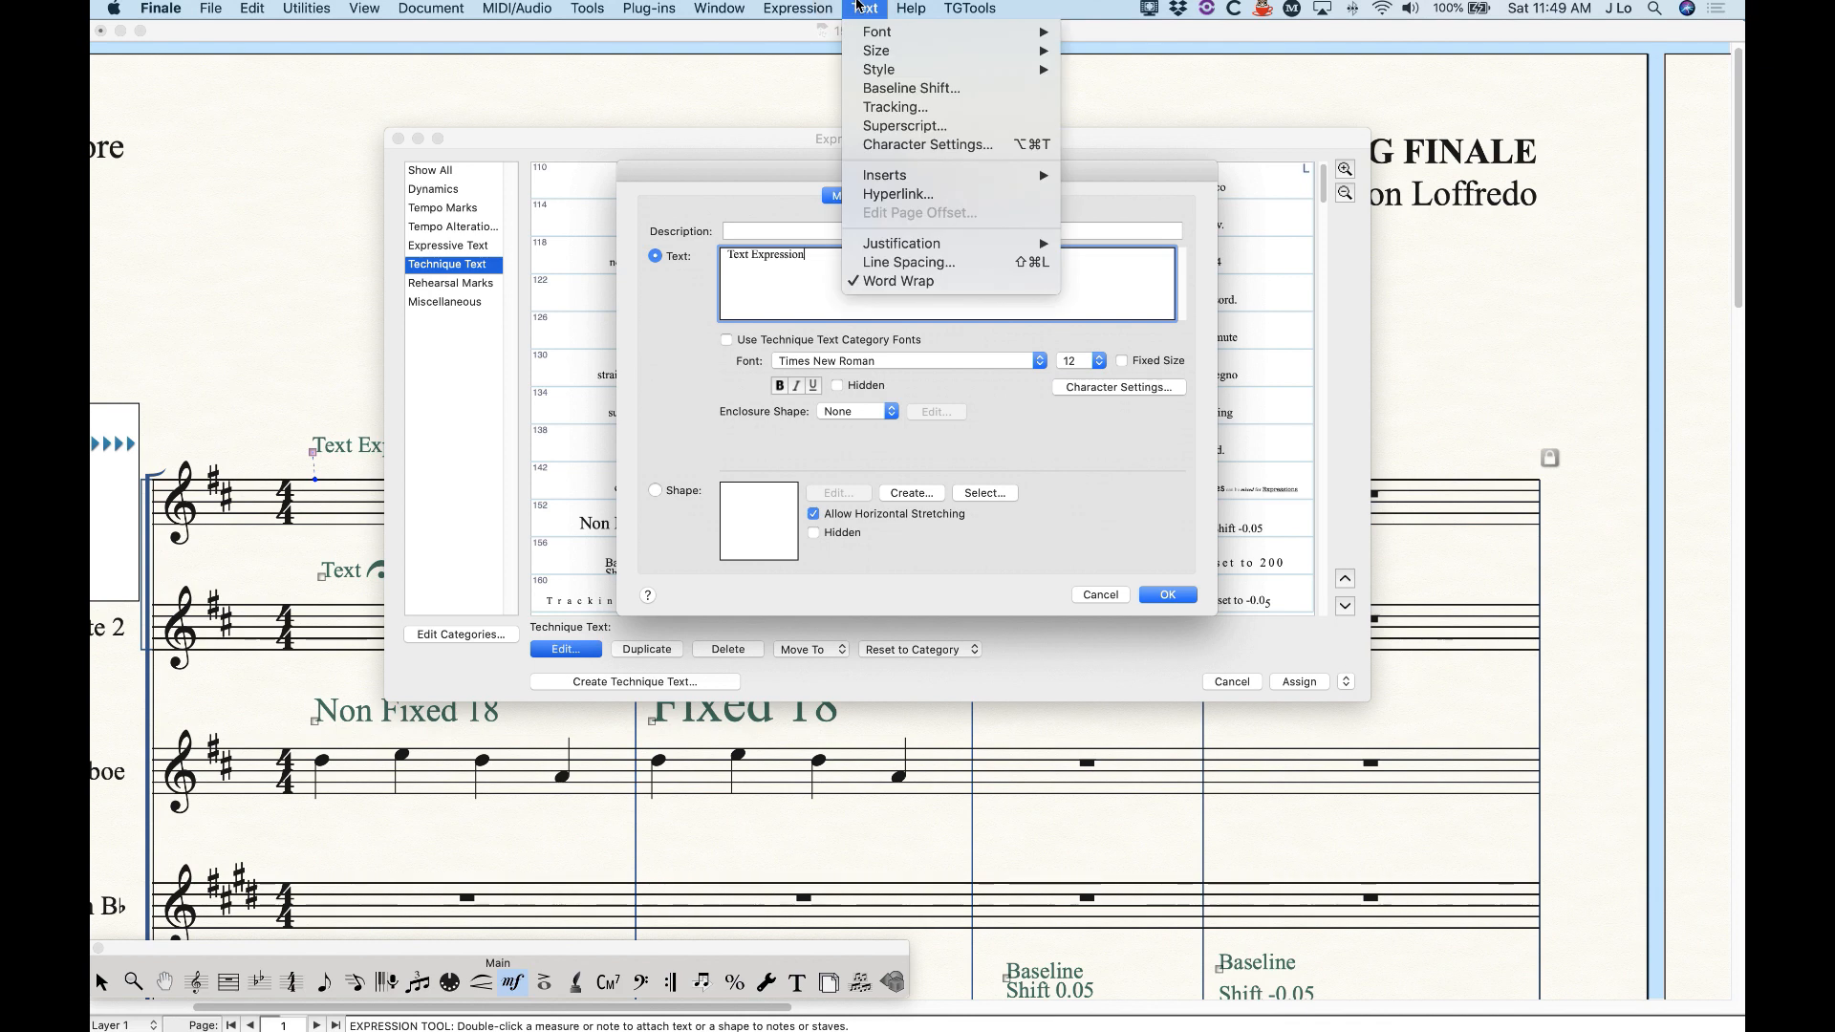
pyautogui.moveTo(889, 175)
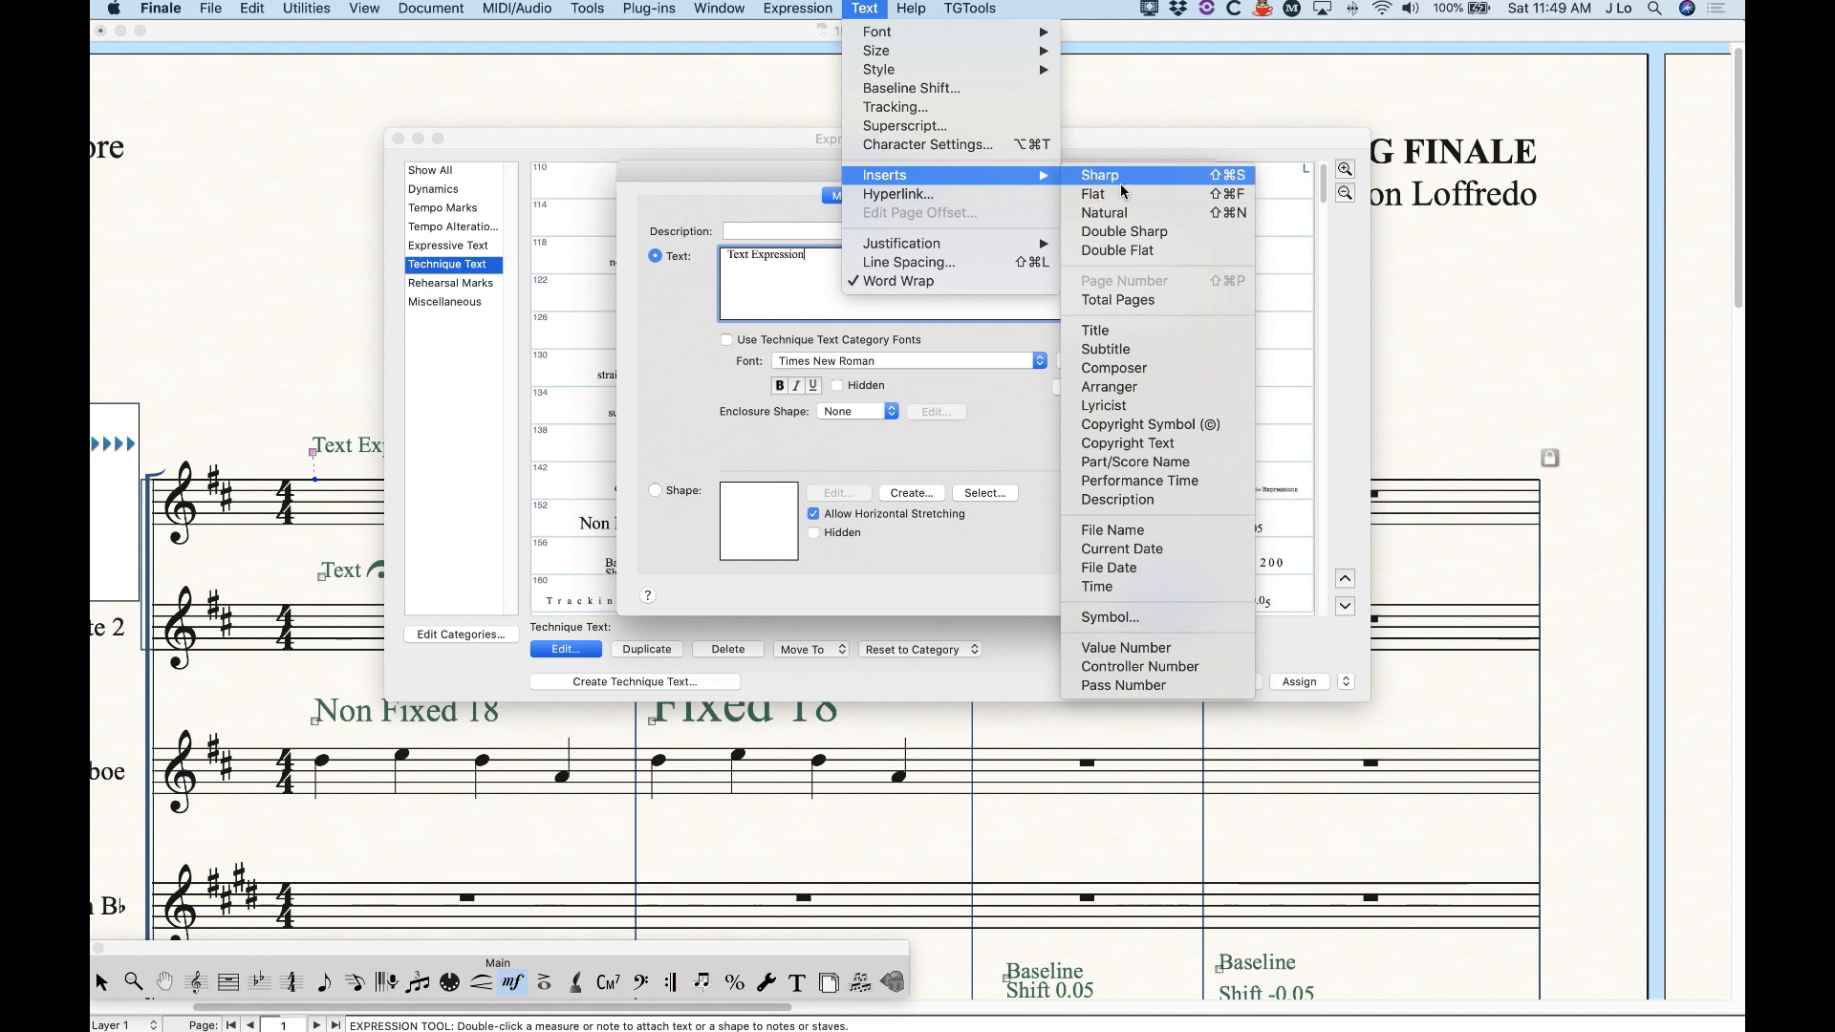
pyautogui.click(1116, 175)
pyautogui.click(825, 266)
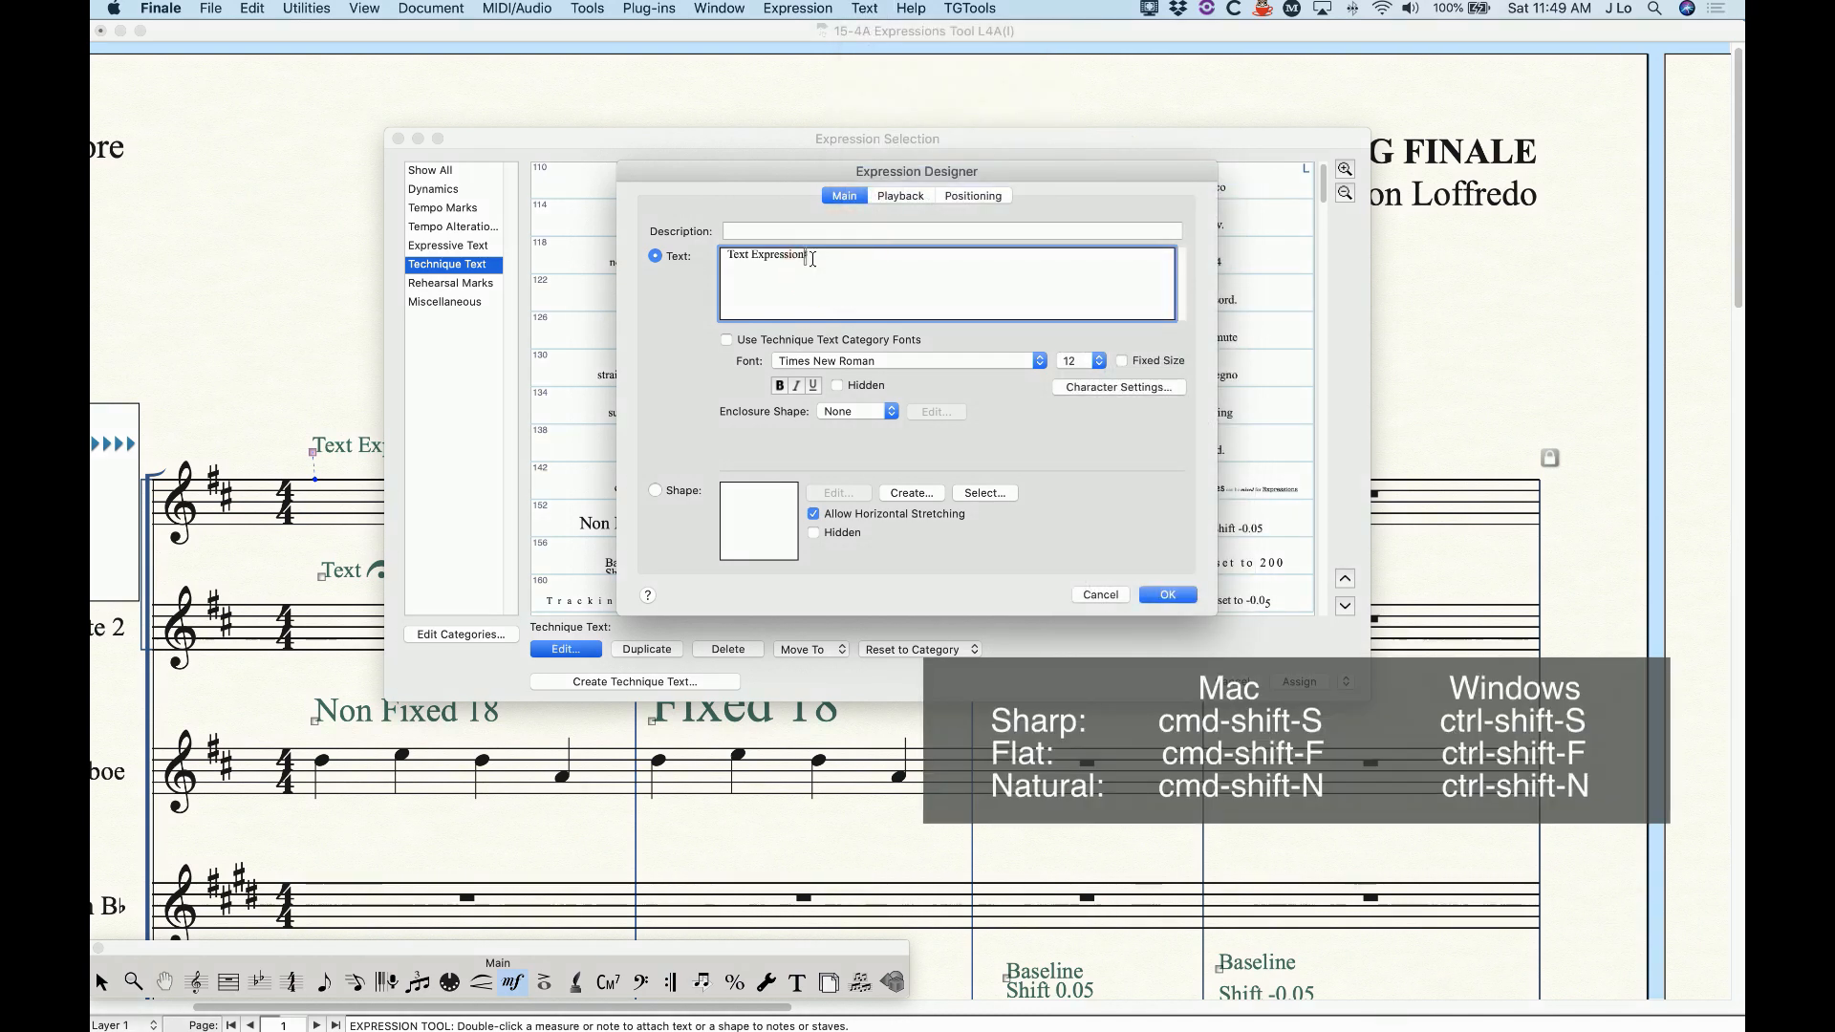
pyautogui.press('BackSpace')
# - Review the available text inserts, including Symbol, and leave the Expression Designer without keeping the edits
pyautogui.click(866, 9)
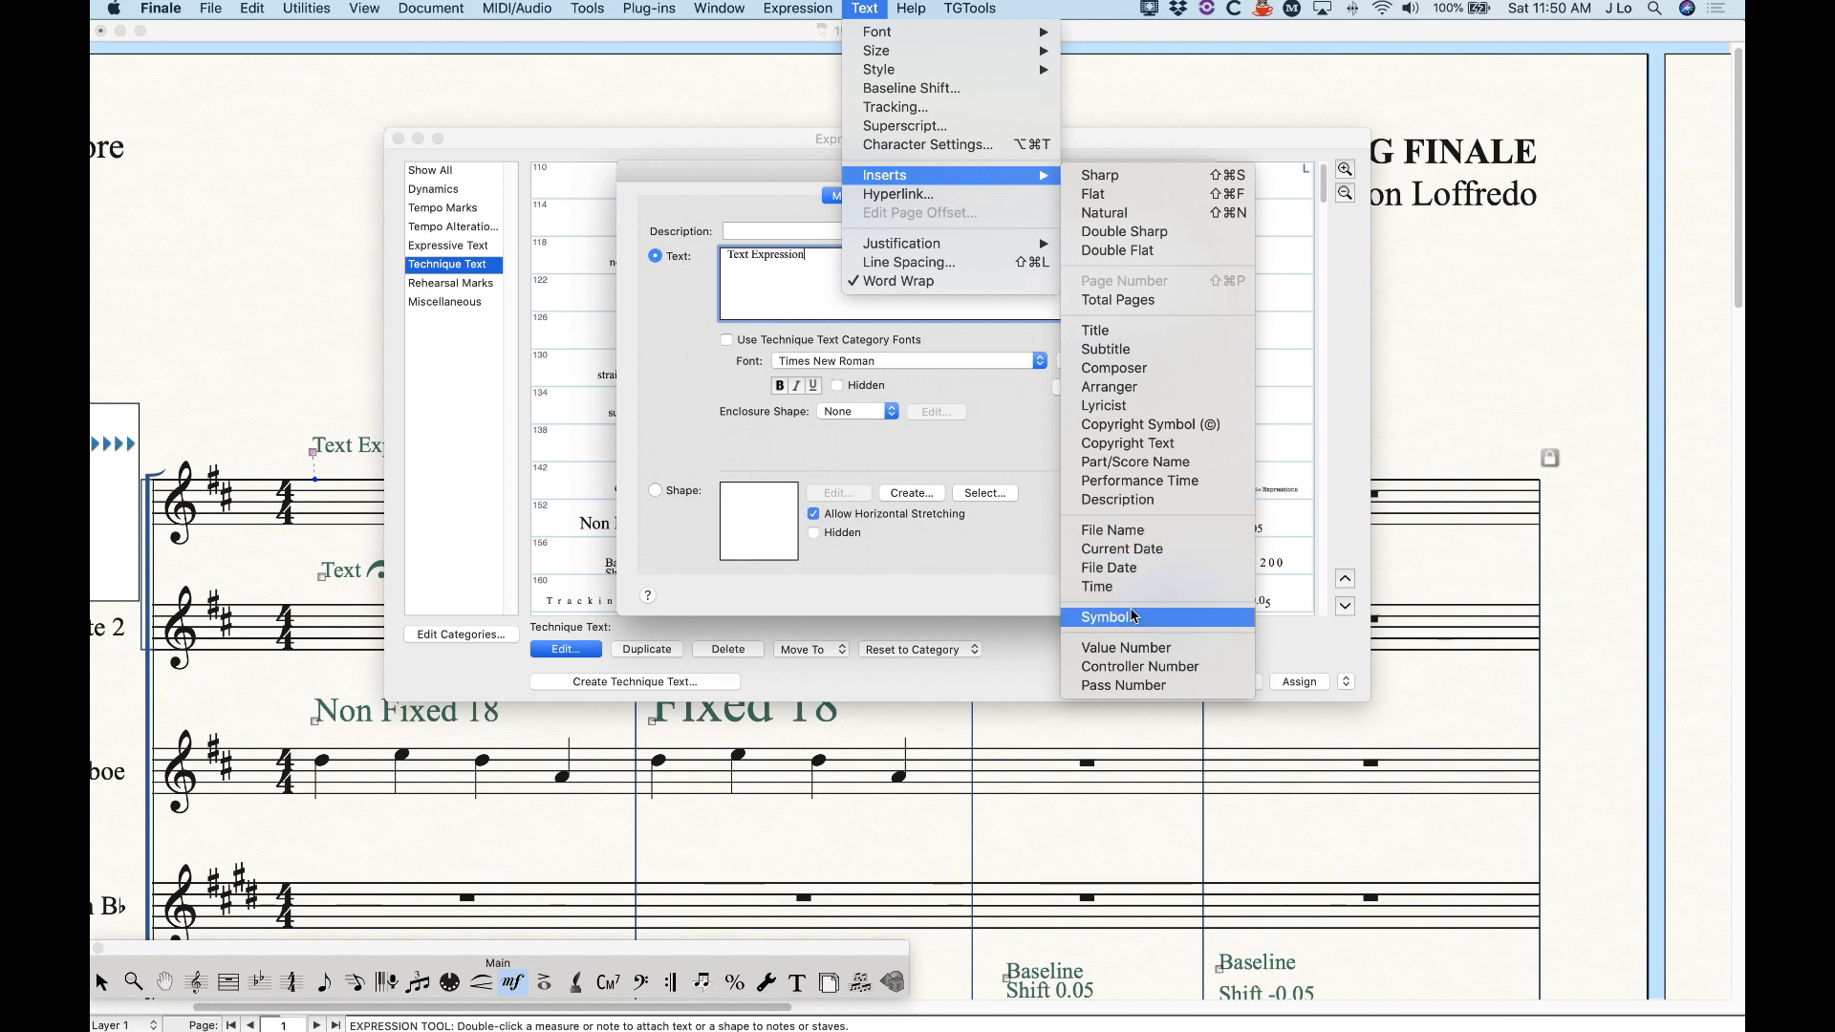
pyautogui.click(748, 271)
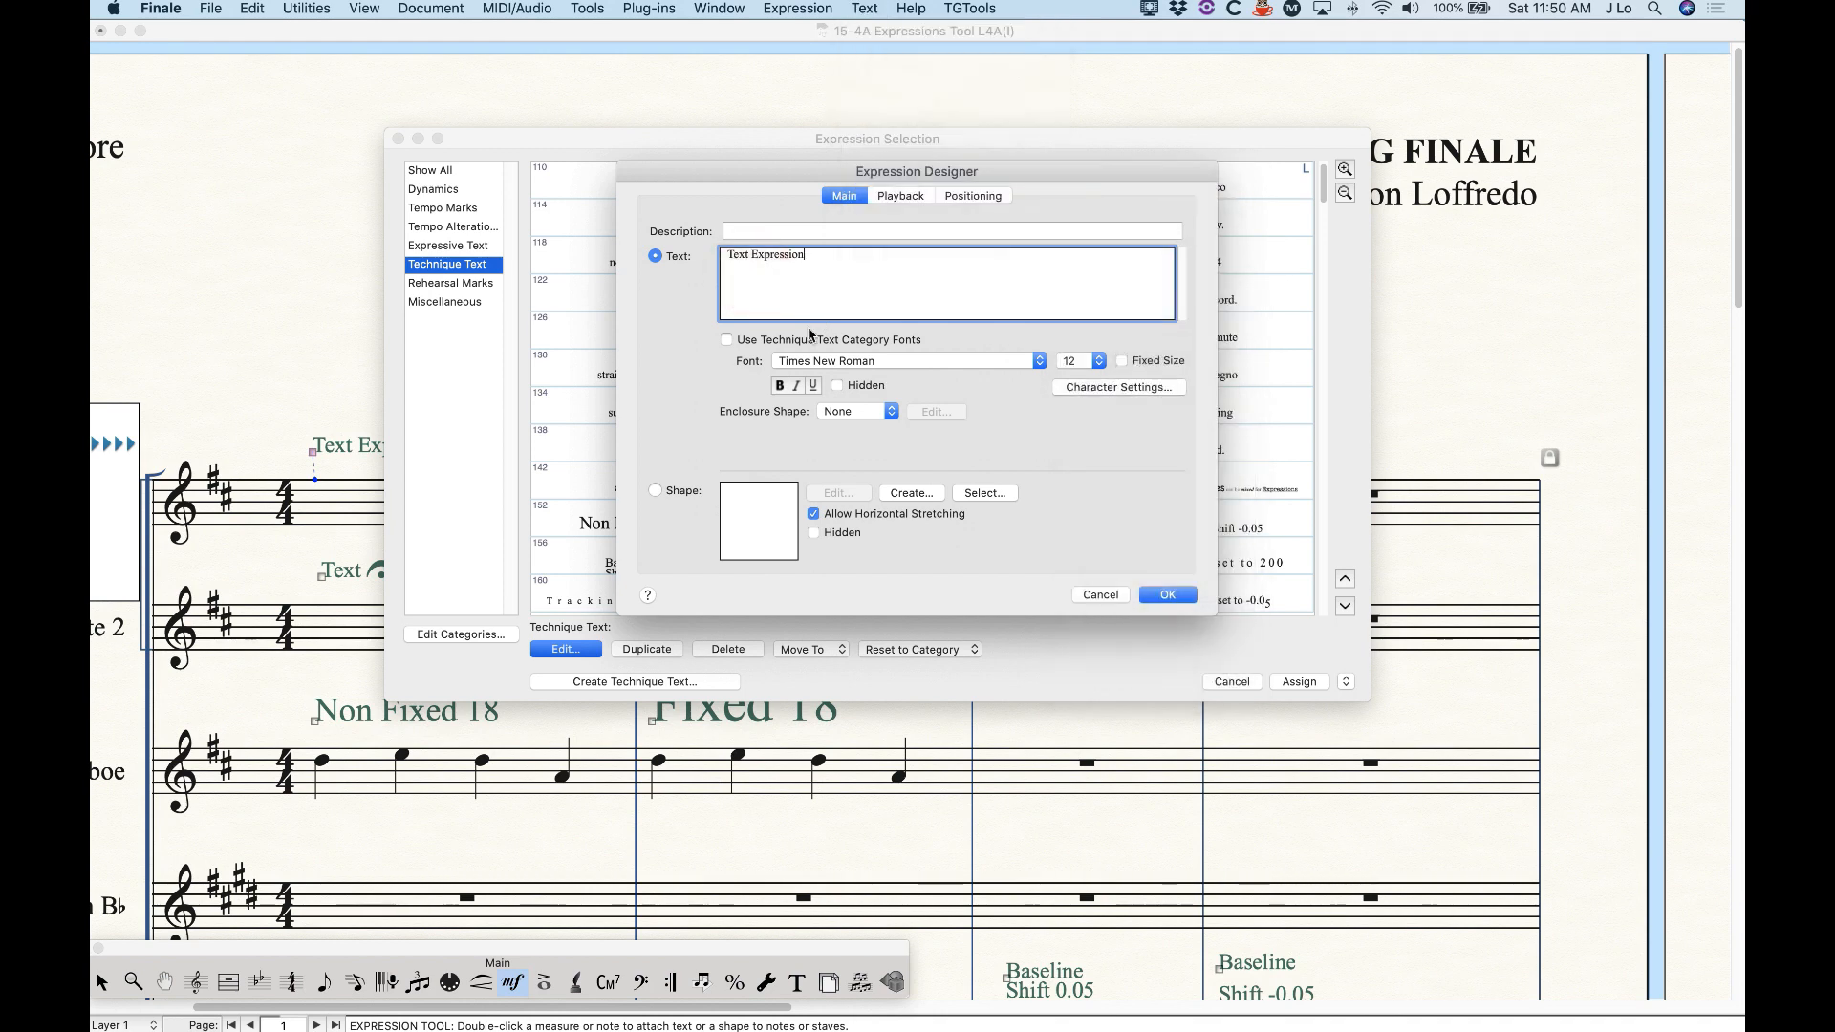
pyautogui.click(1107, 590)
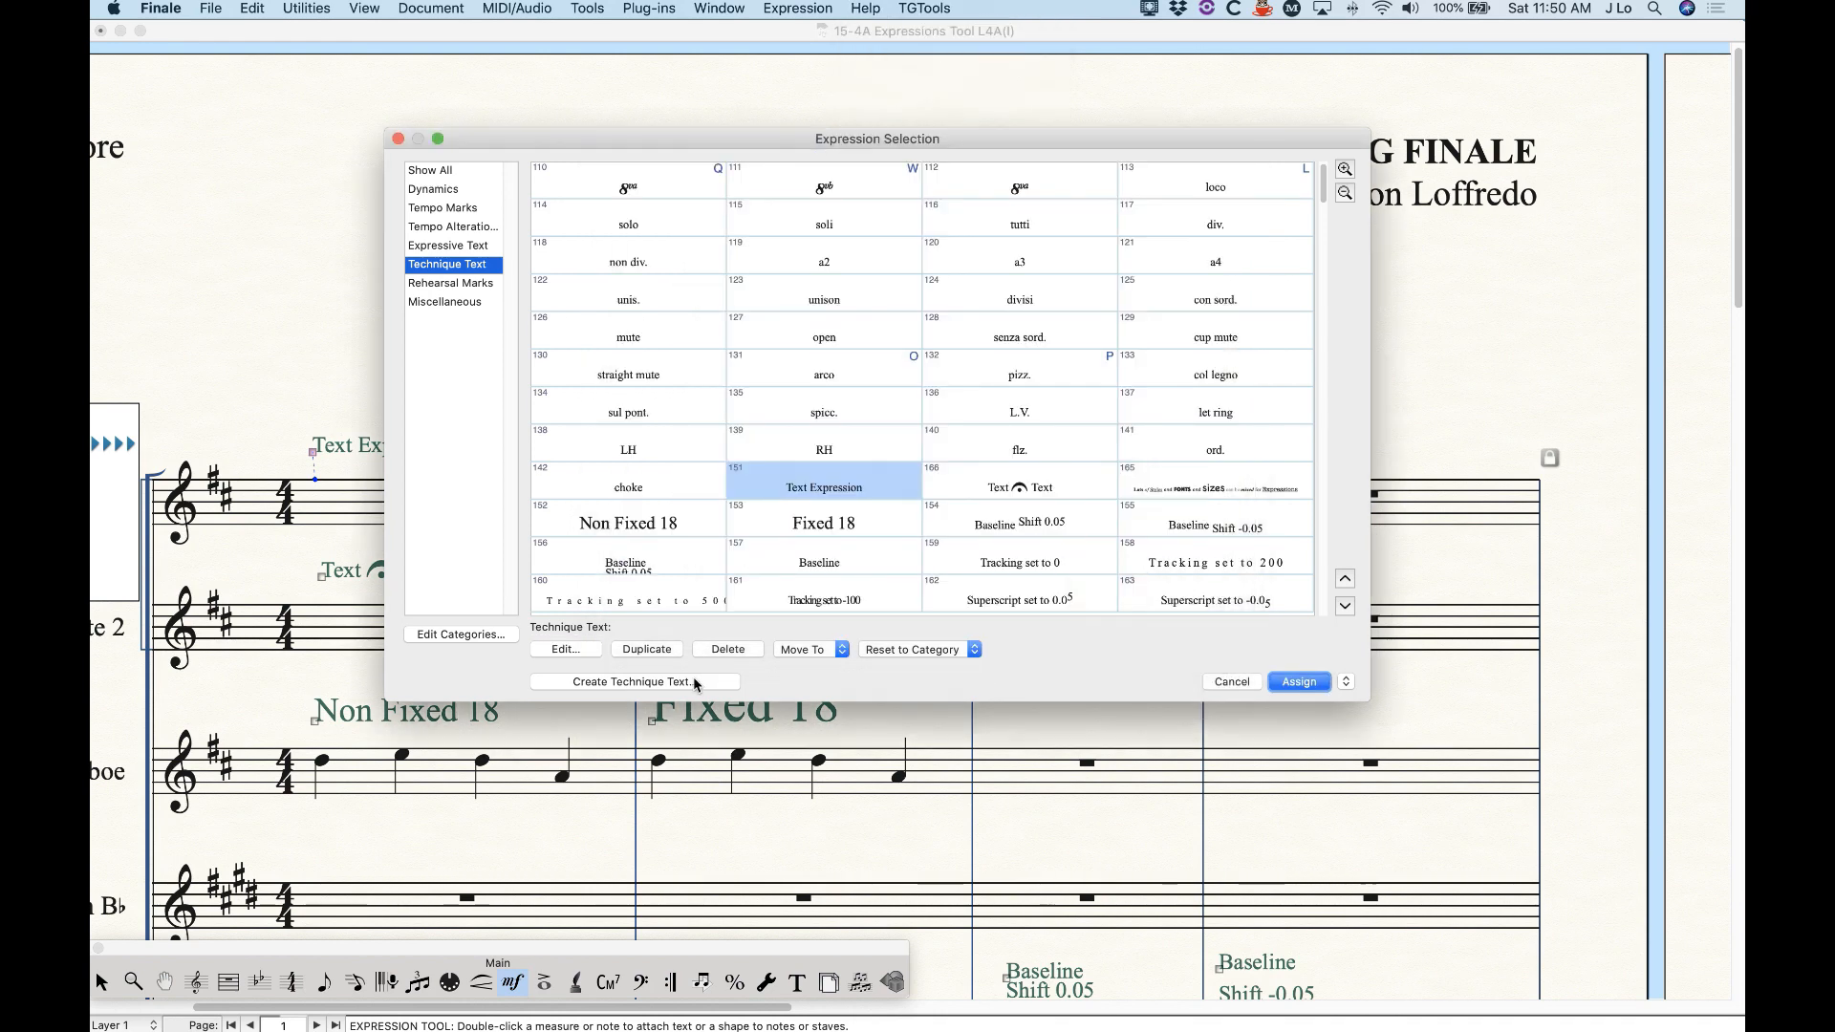
# - Start a new technique text expression that uses the category's Music Font (Maestro 24 plain)
pyautogui.click(703, 682)
pyautogui.click(792, 360)
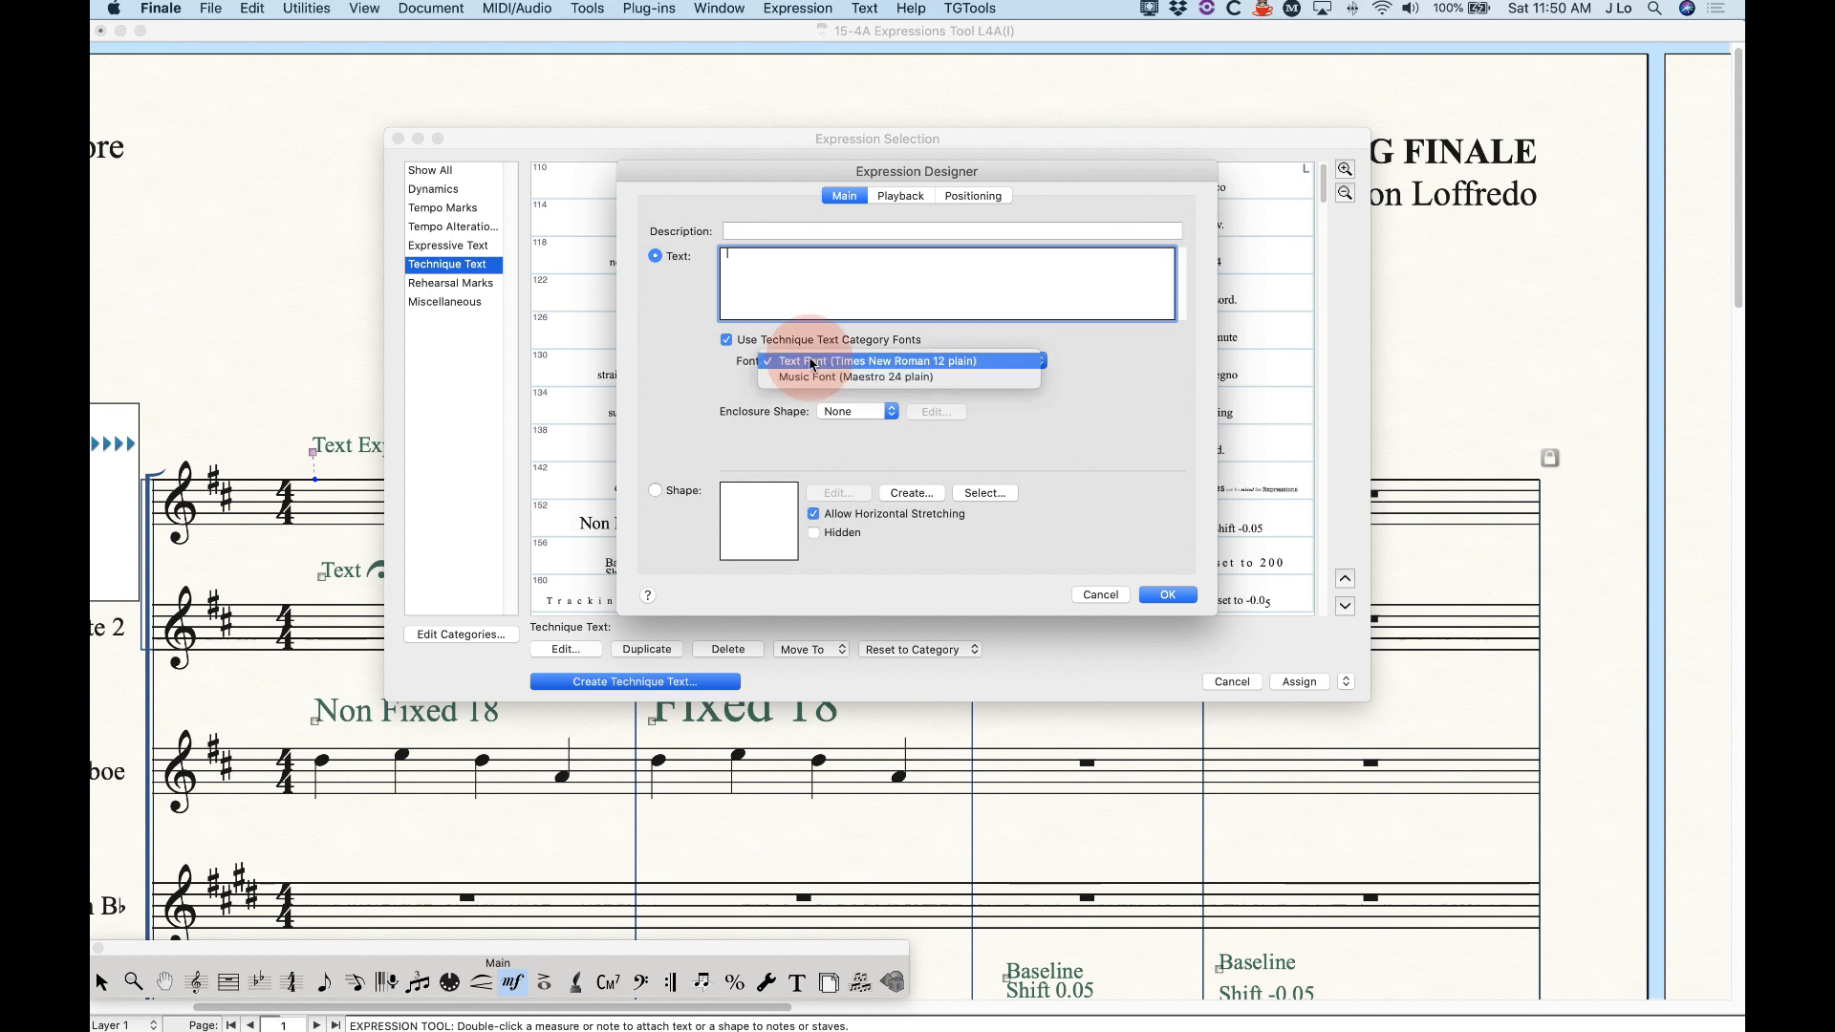
pyautogui.click(820, 378)
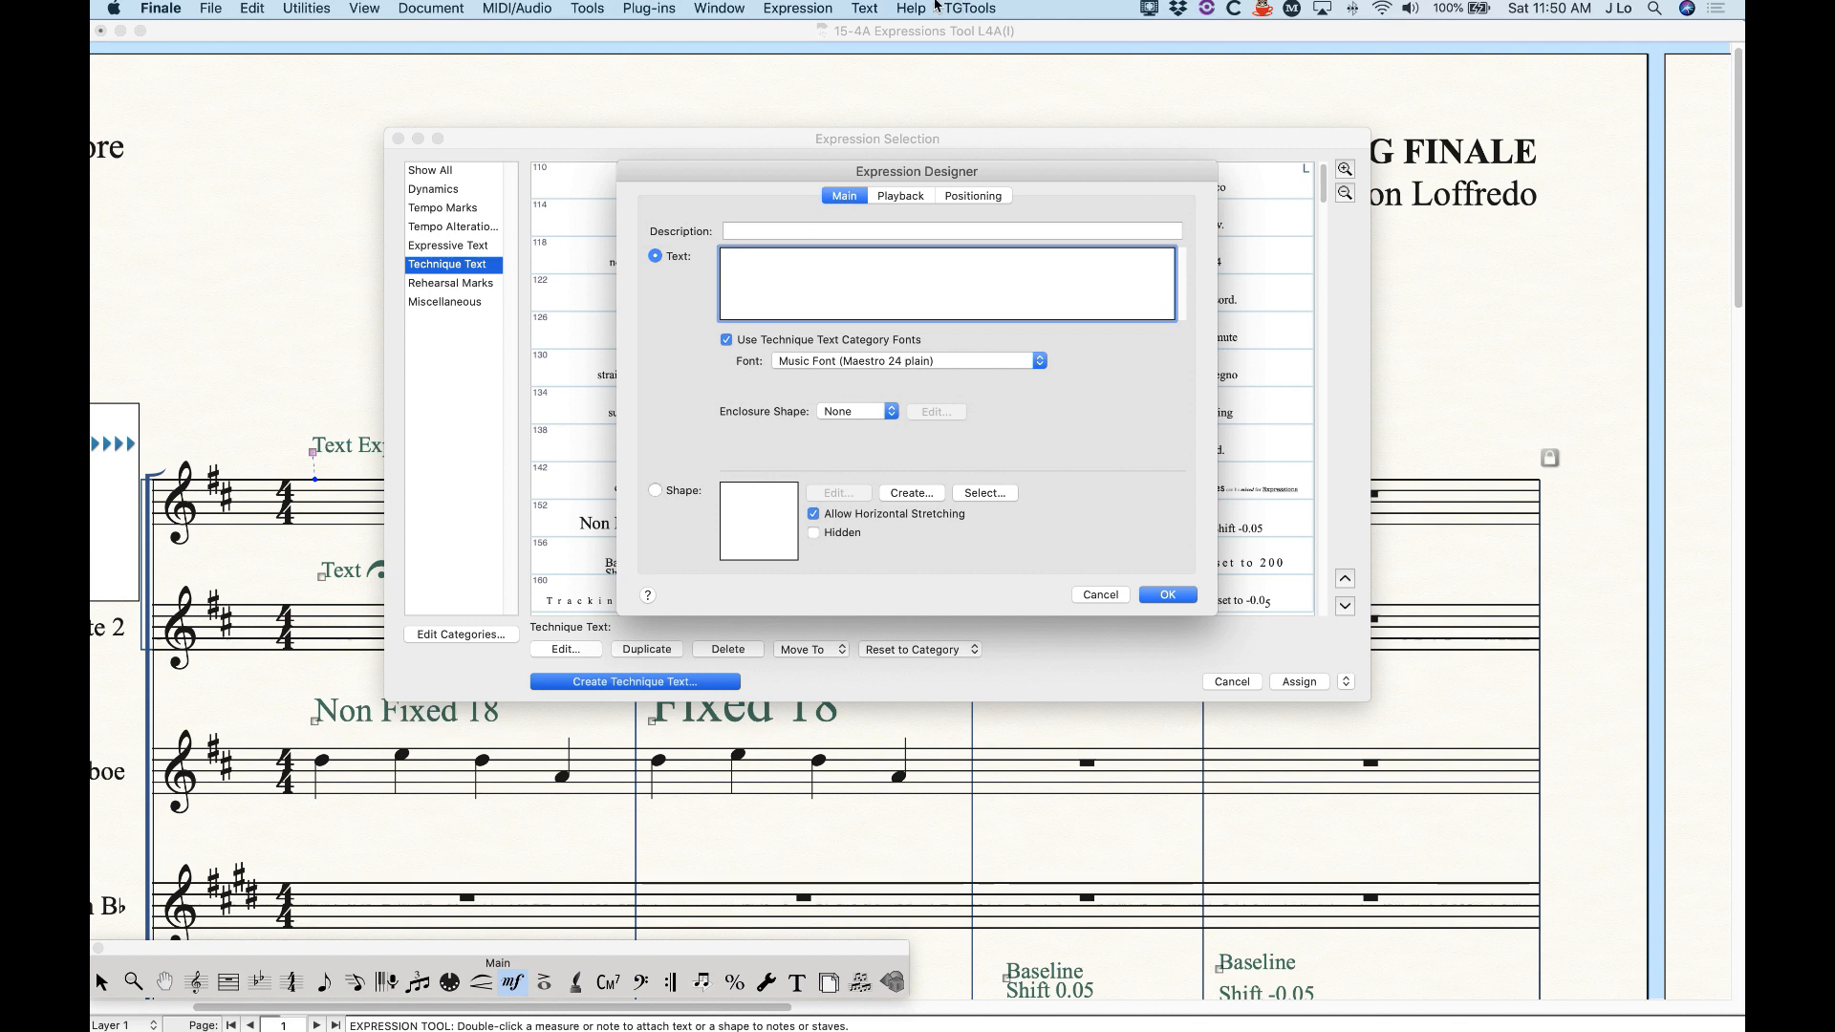
# - Insert Maestro symbol 212 into the new expression's text from the symbol chart, and discard the new expression
pyautogui.click(865, 9)
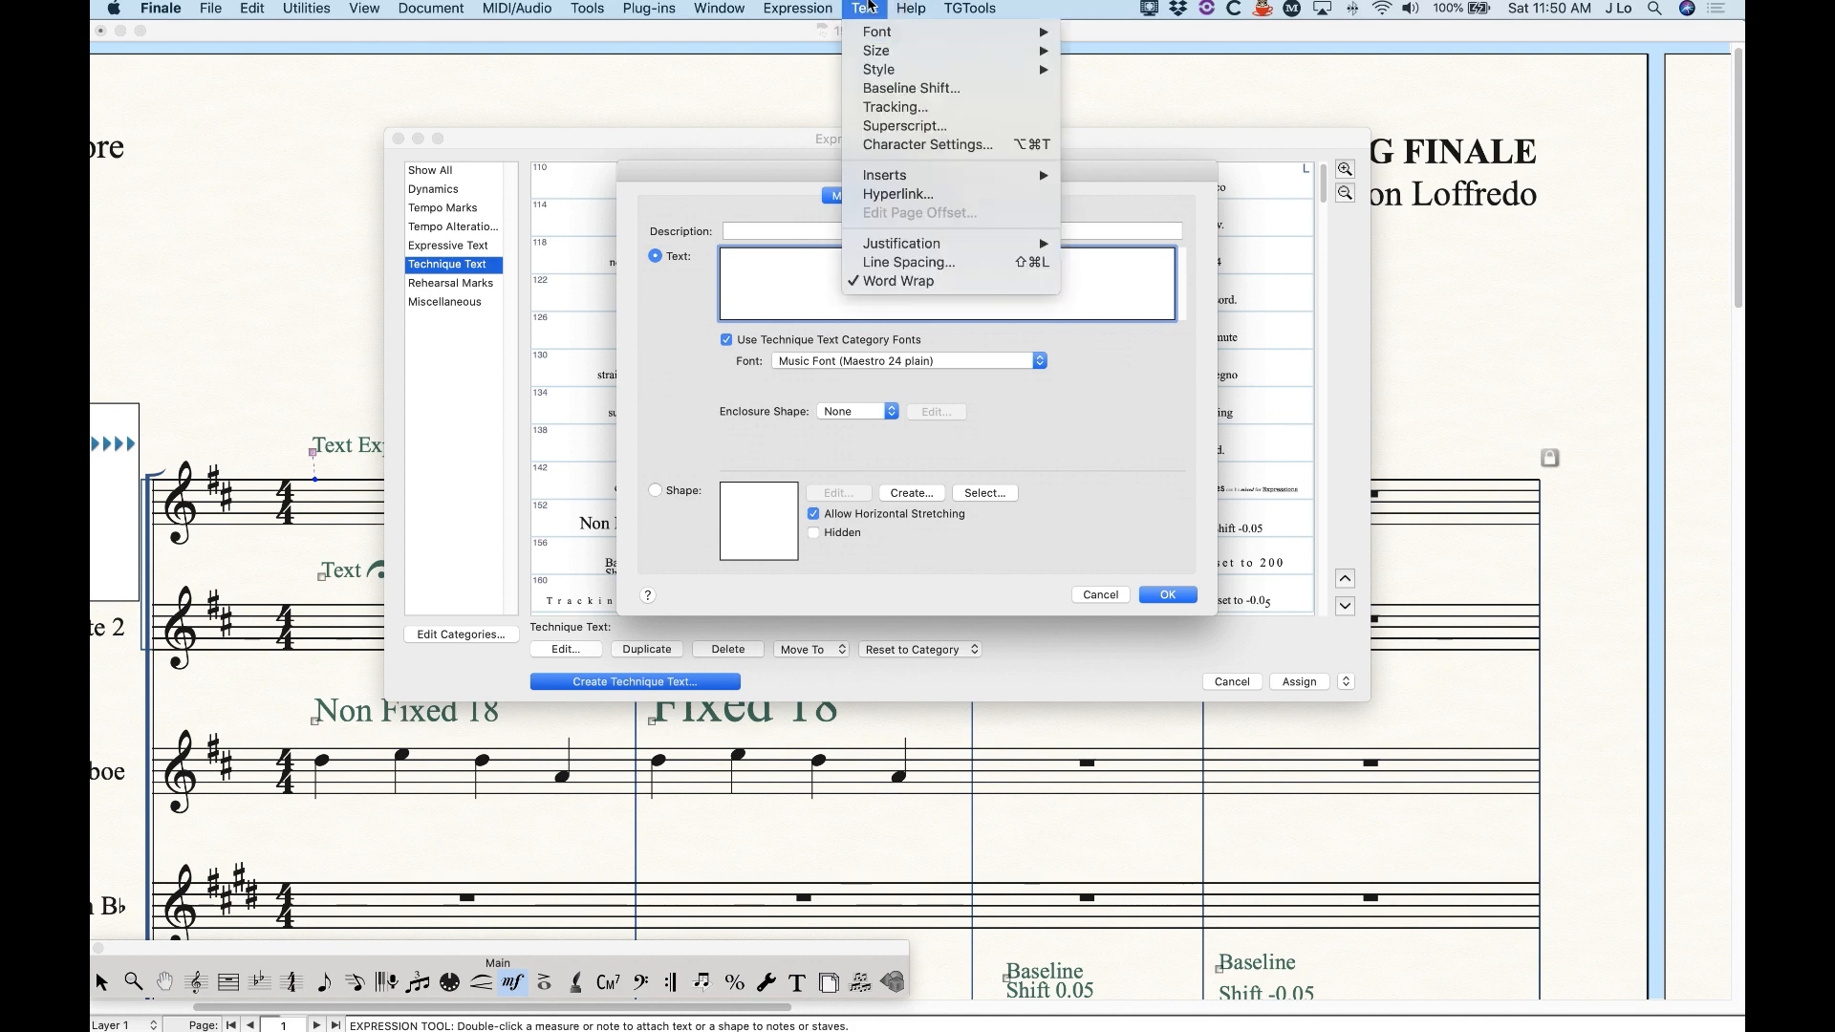
pyautogui.moveTo(915, 175)
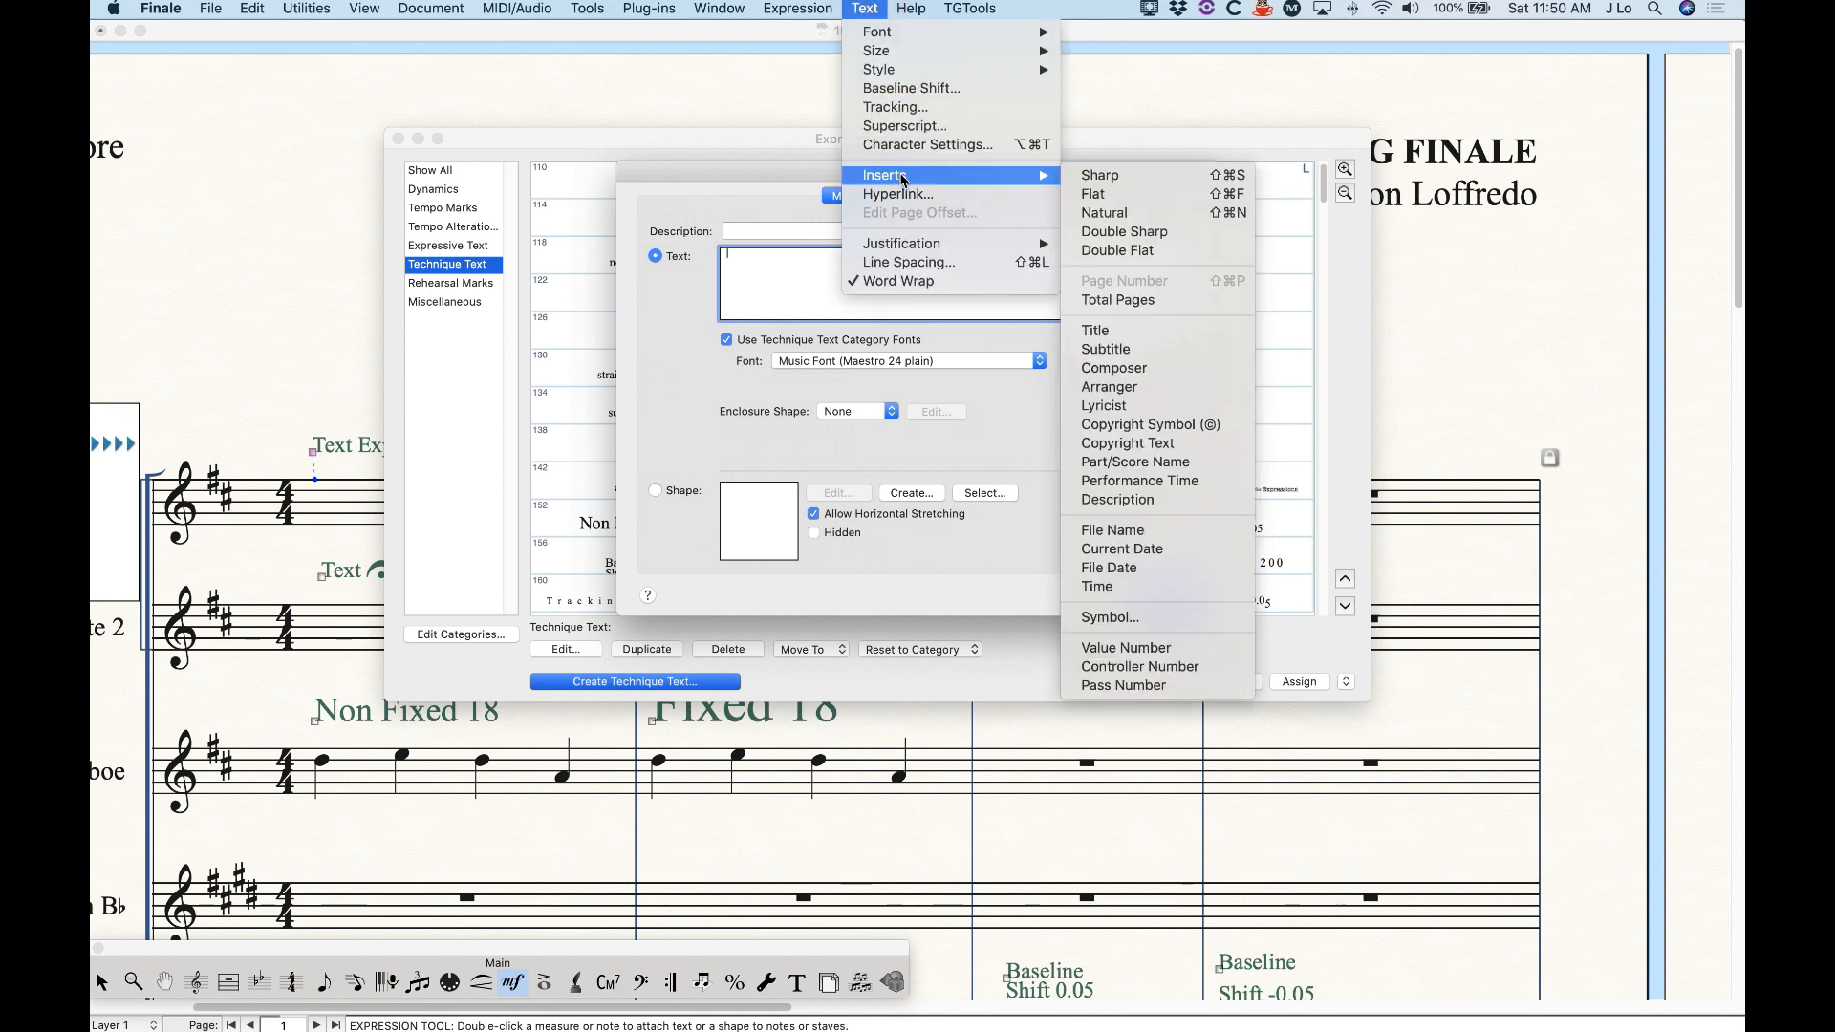
pyautogui.click(1112, 617)
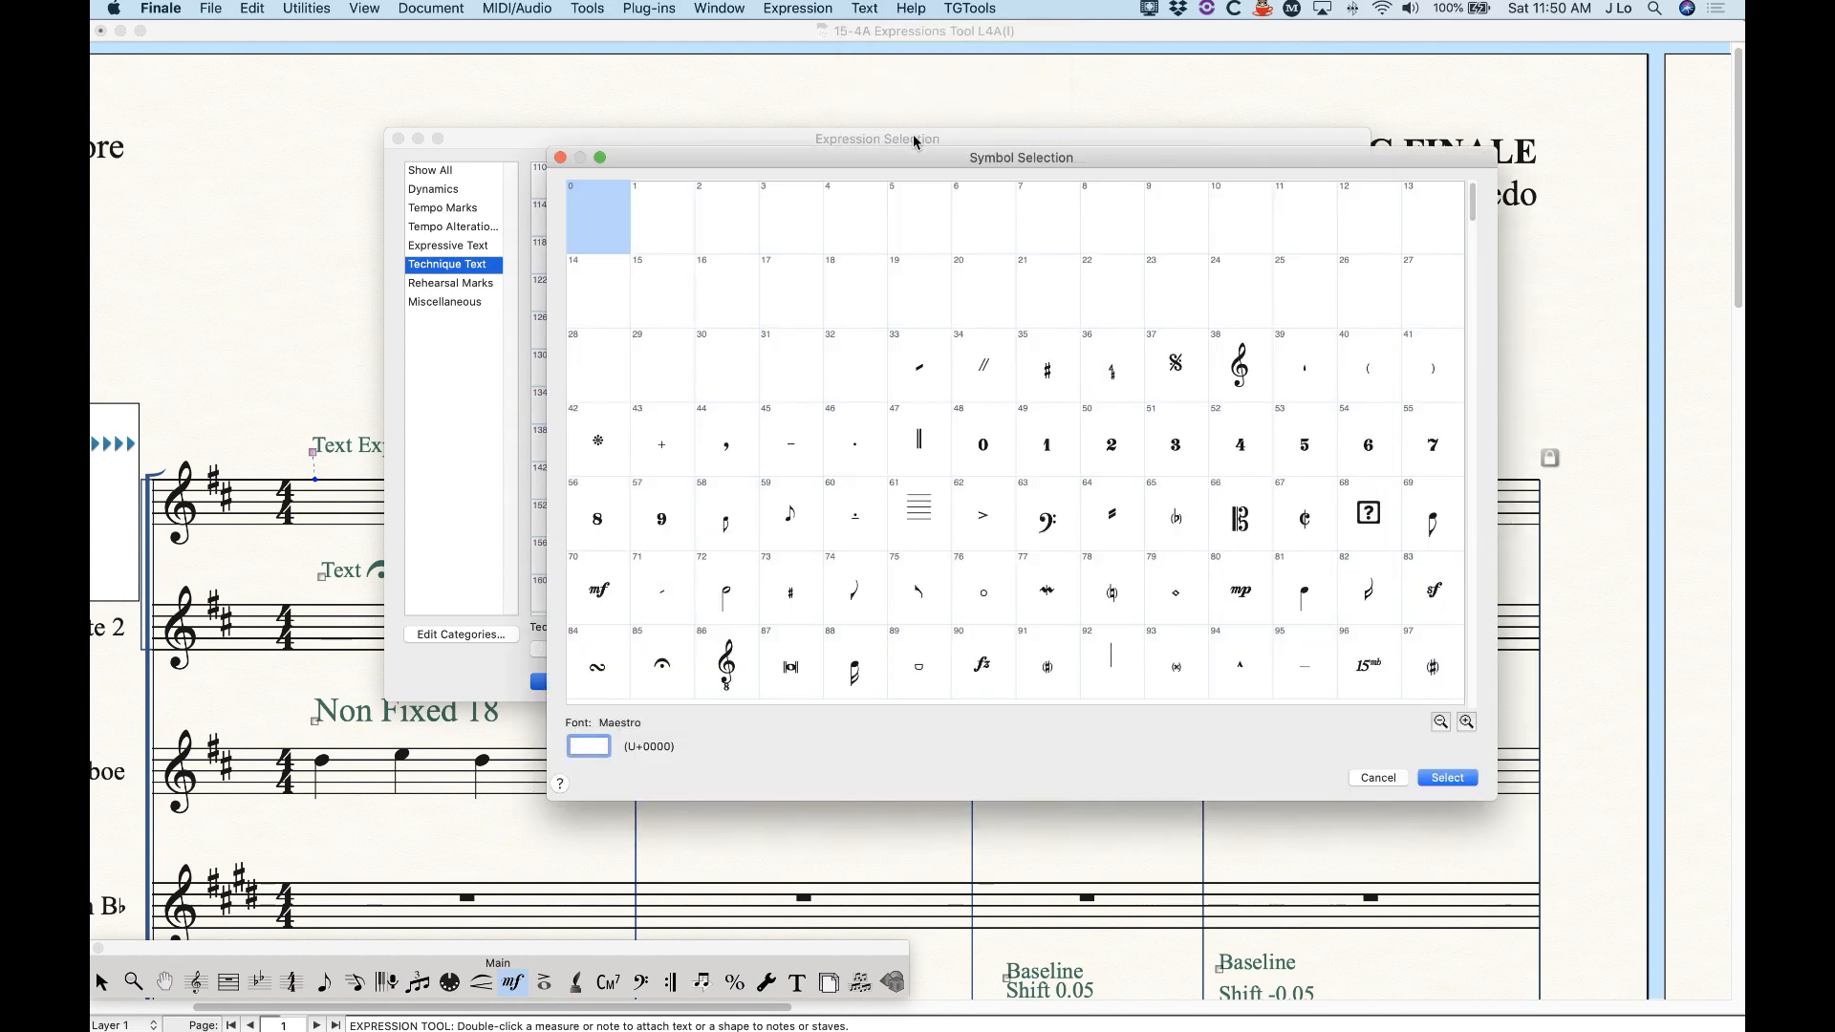
pyautogui.moveTo(903, 156); pyautogui.dragTo(846, 103)
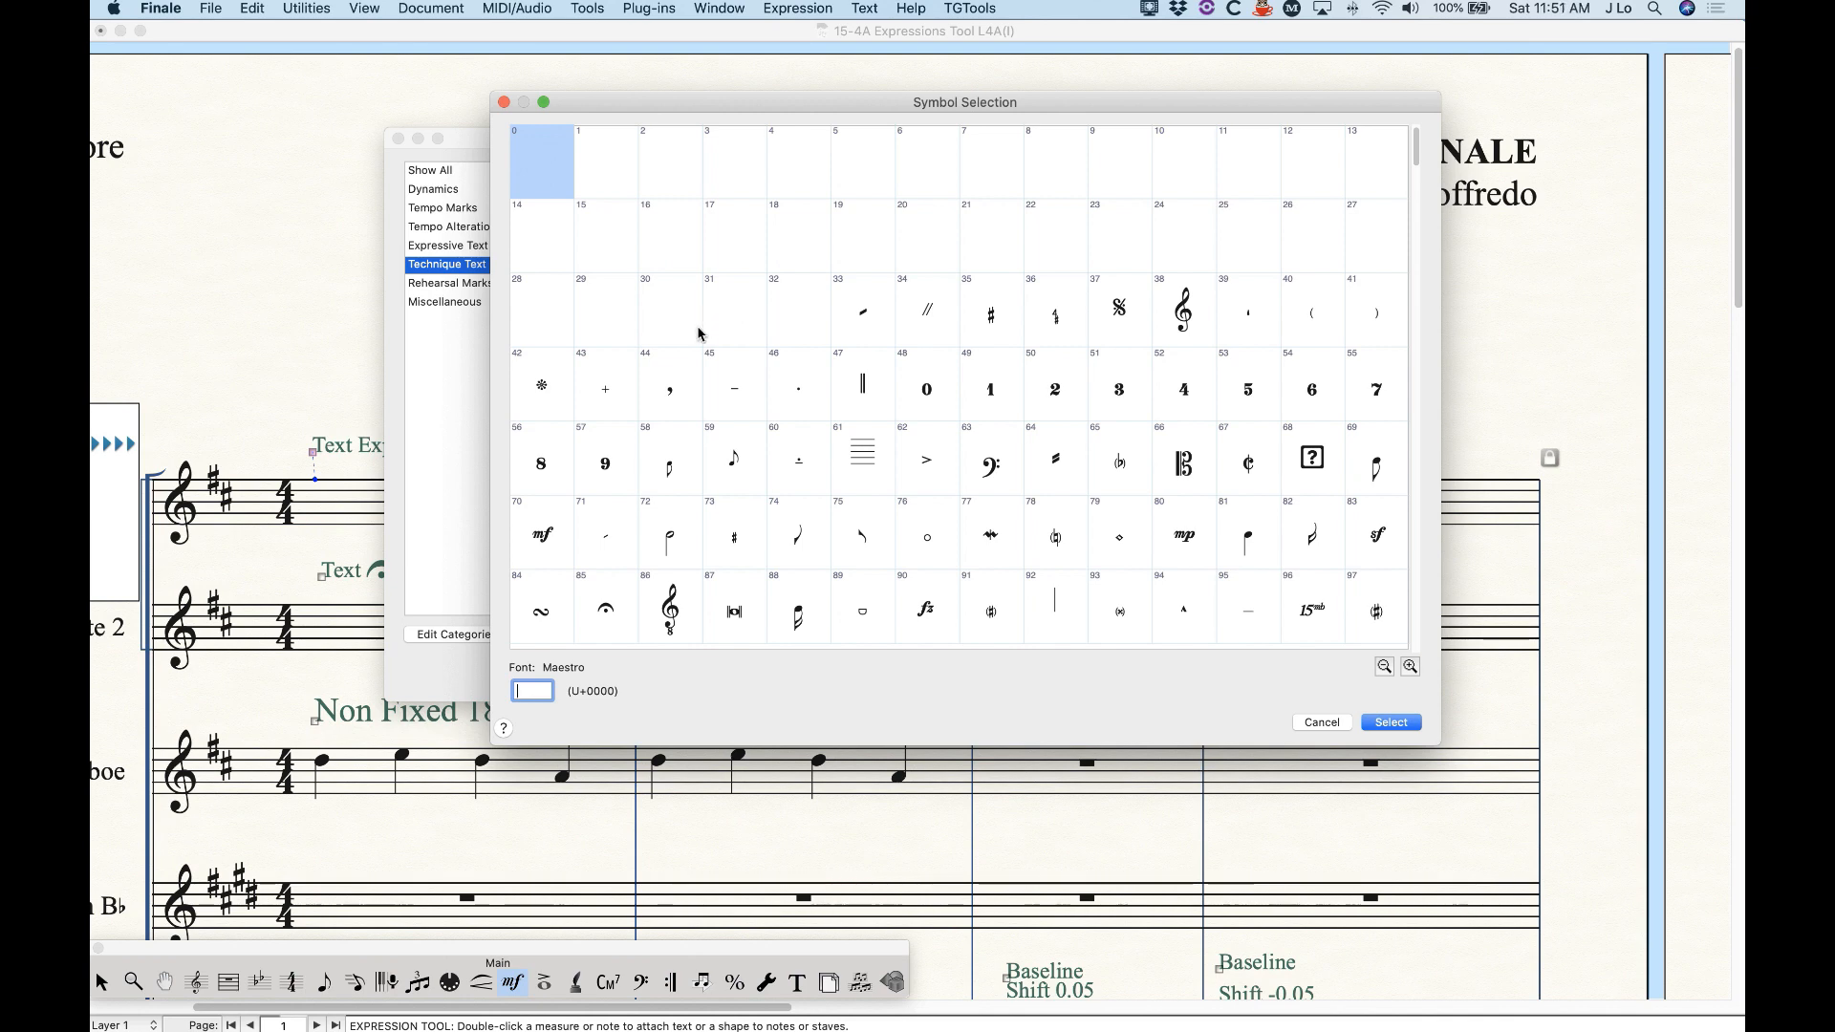
pyautogui.moveTo(705, 104); pyautogui.dragTo(818, 578)
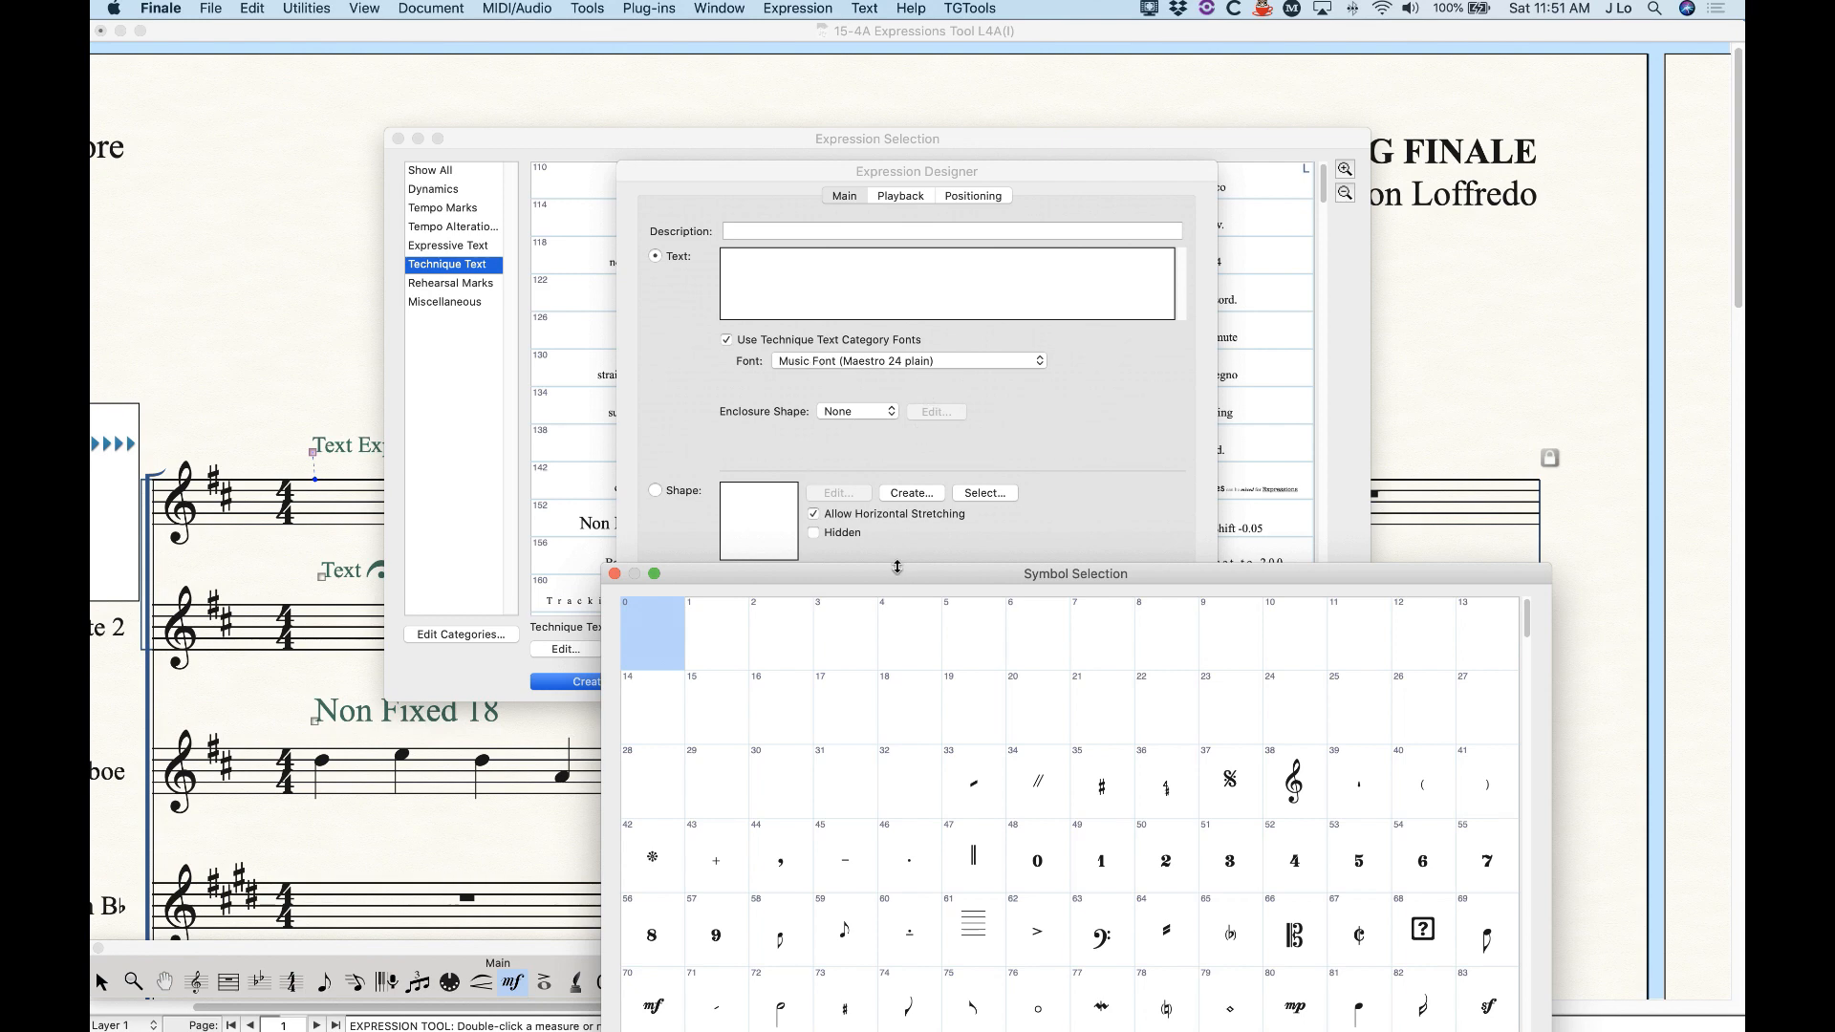
pyautogui.moveTo(888, 580); pyautogui.dragTo(759, 162)
pyautogui.scroll(-3, 1047, 411)
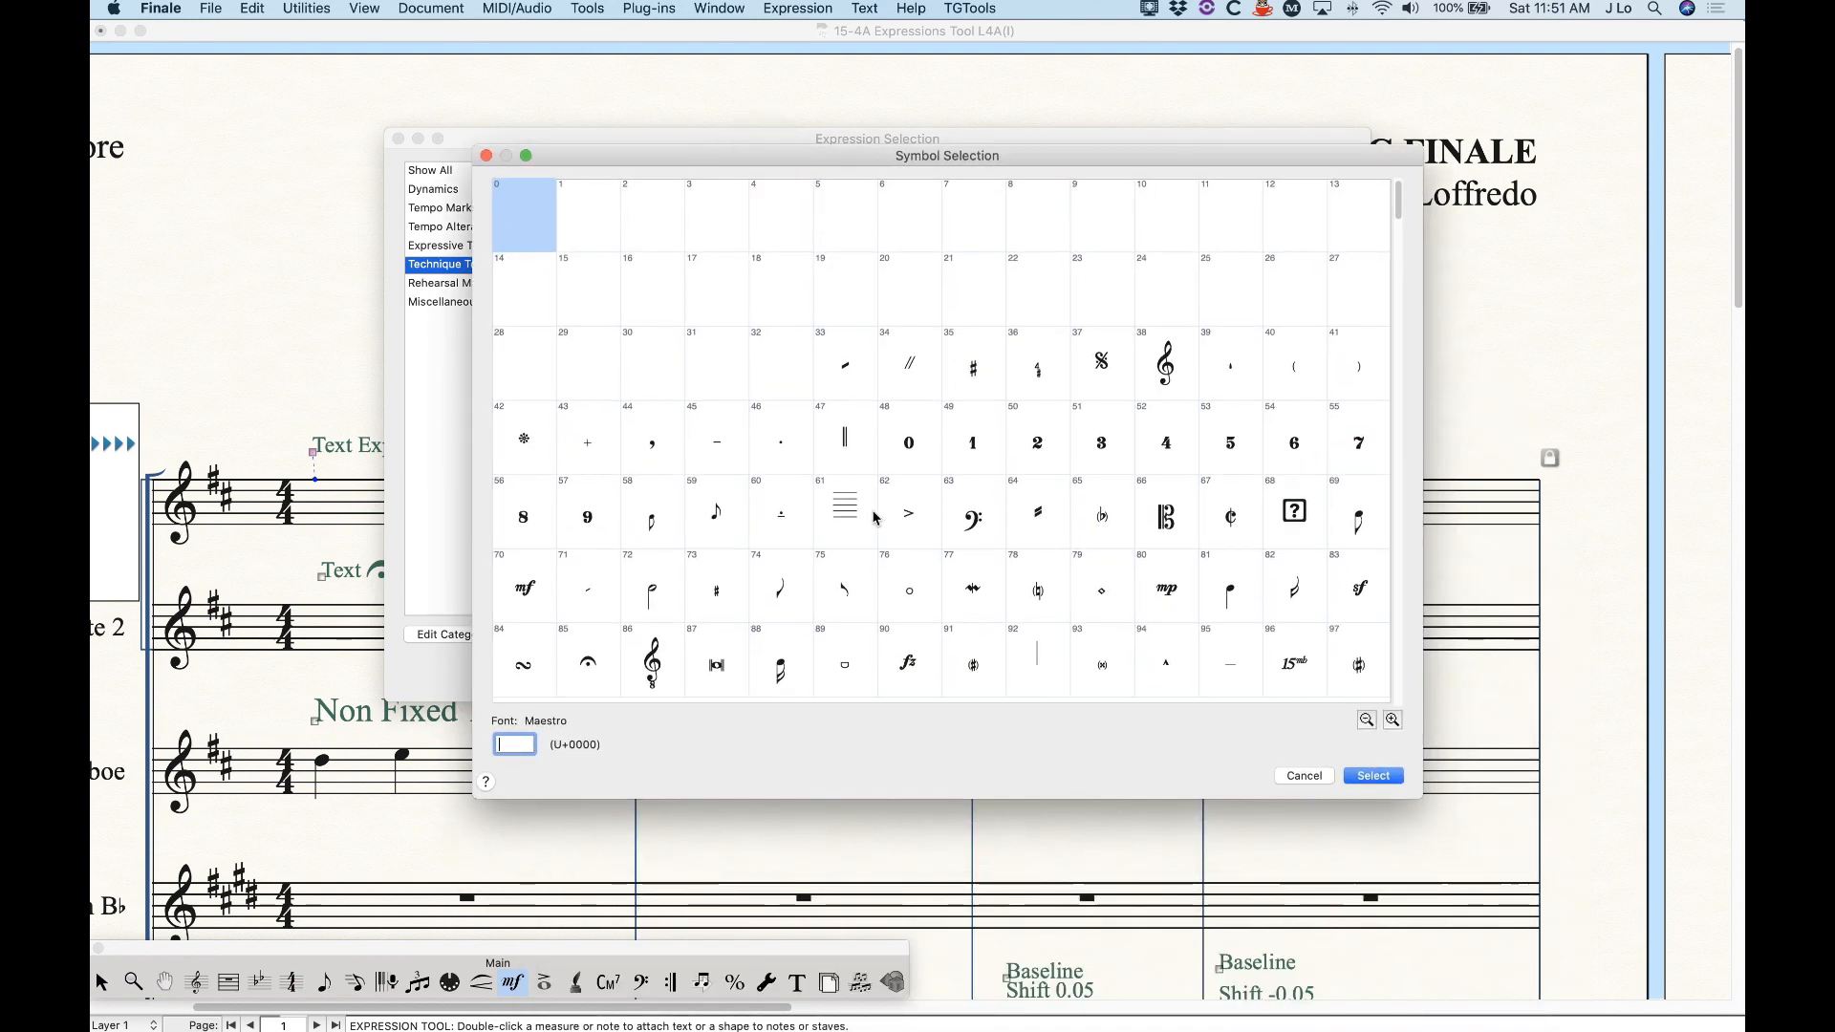
pyautogui.scroll(-9, 861, 519)
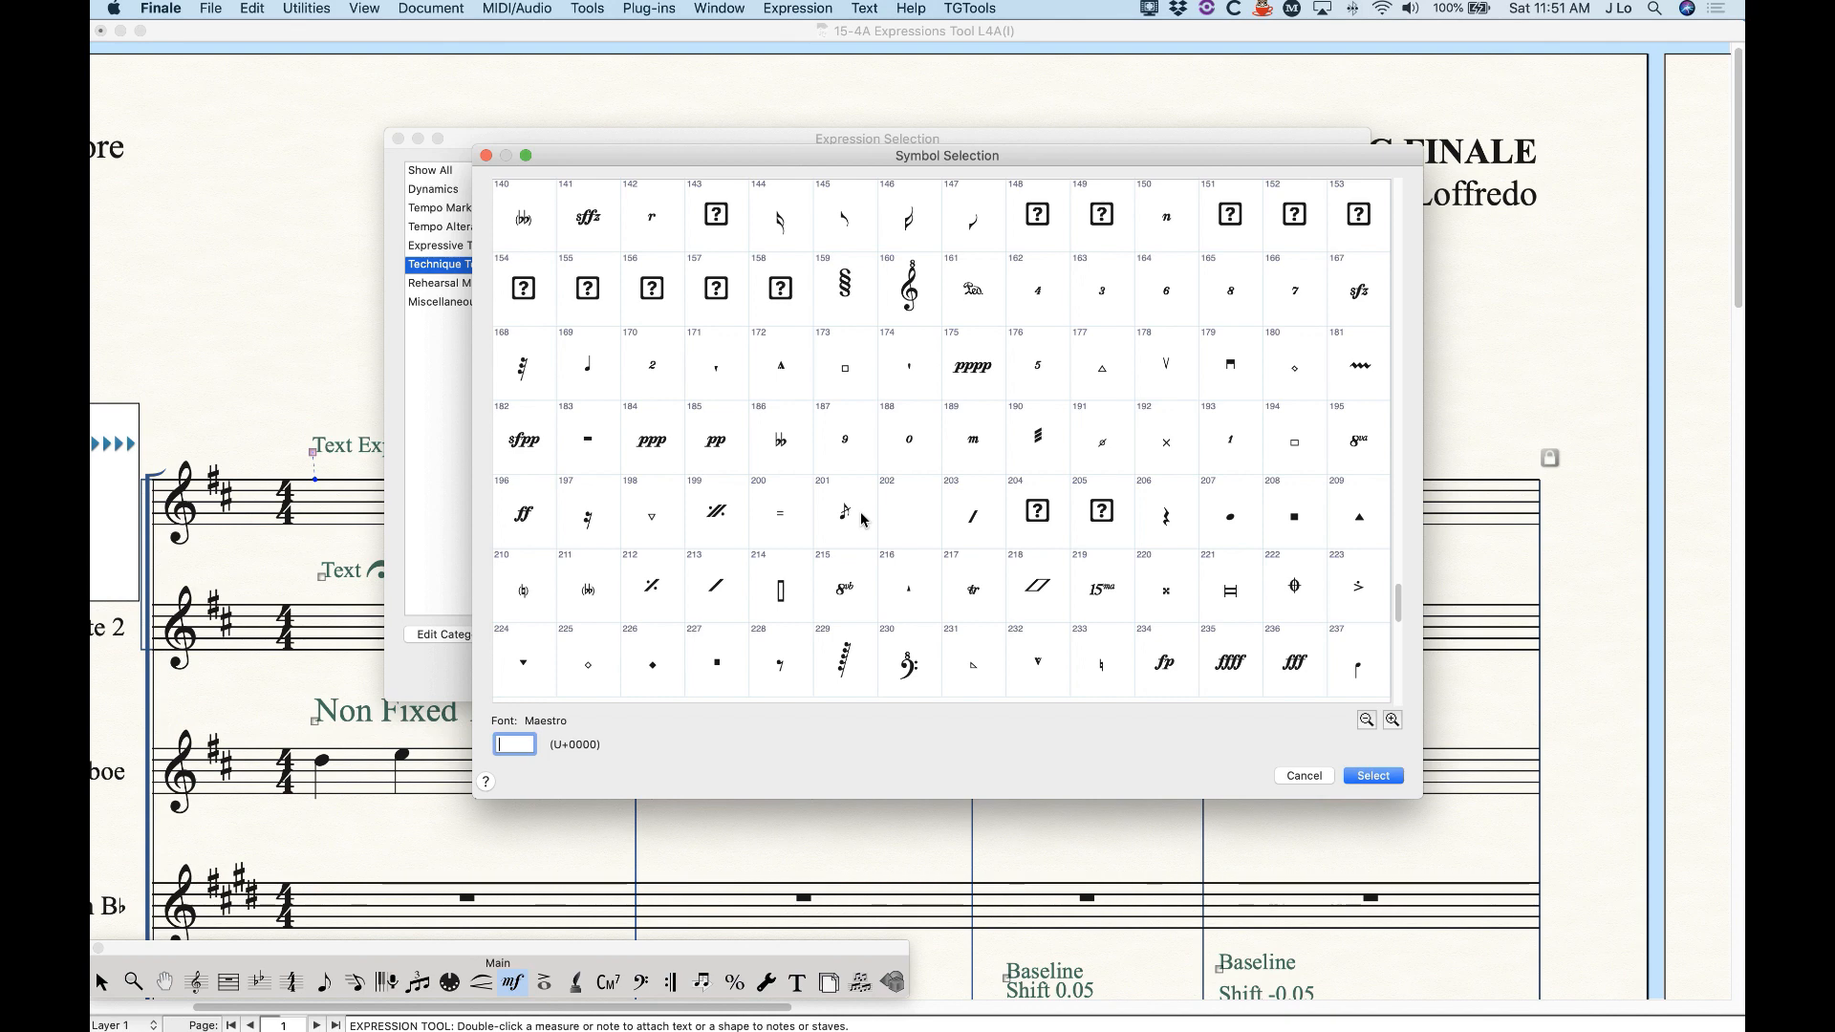
pyautogui.scroll(4, 862, 519)
pyautogui.scroll(-4, 861, 520)
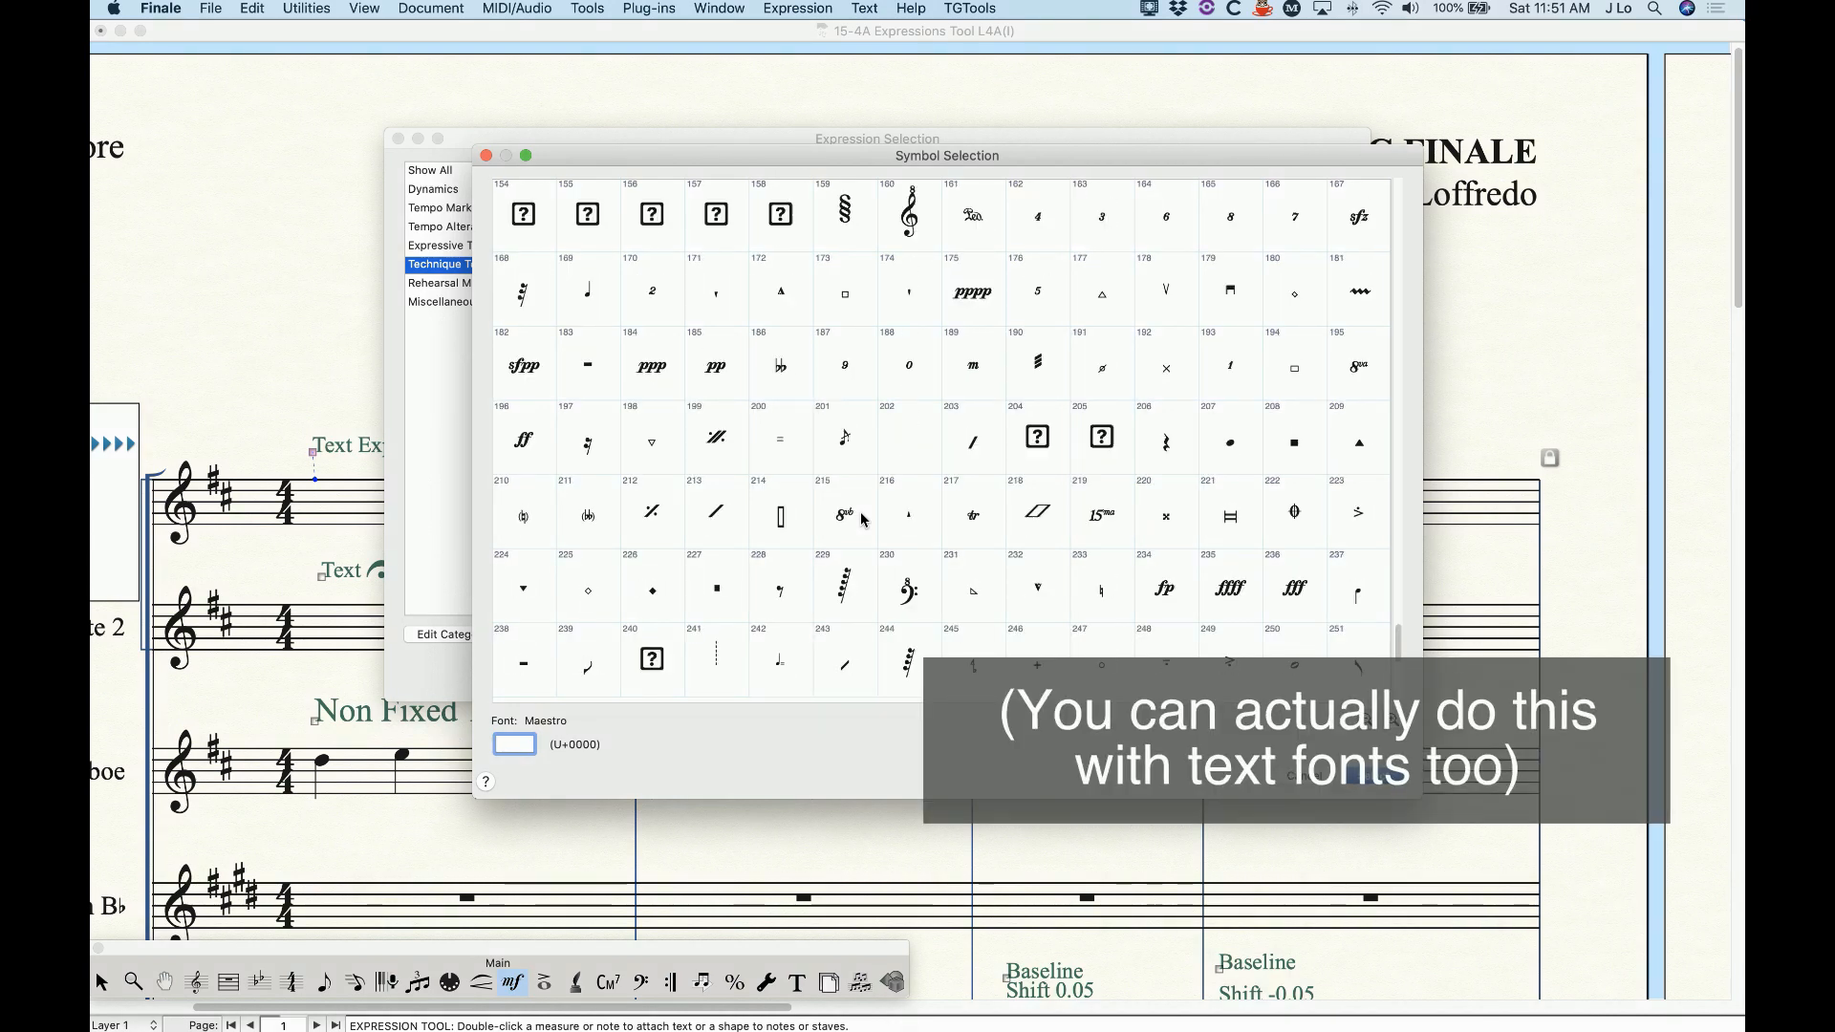
pyautogui.click(672, 452)
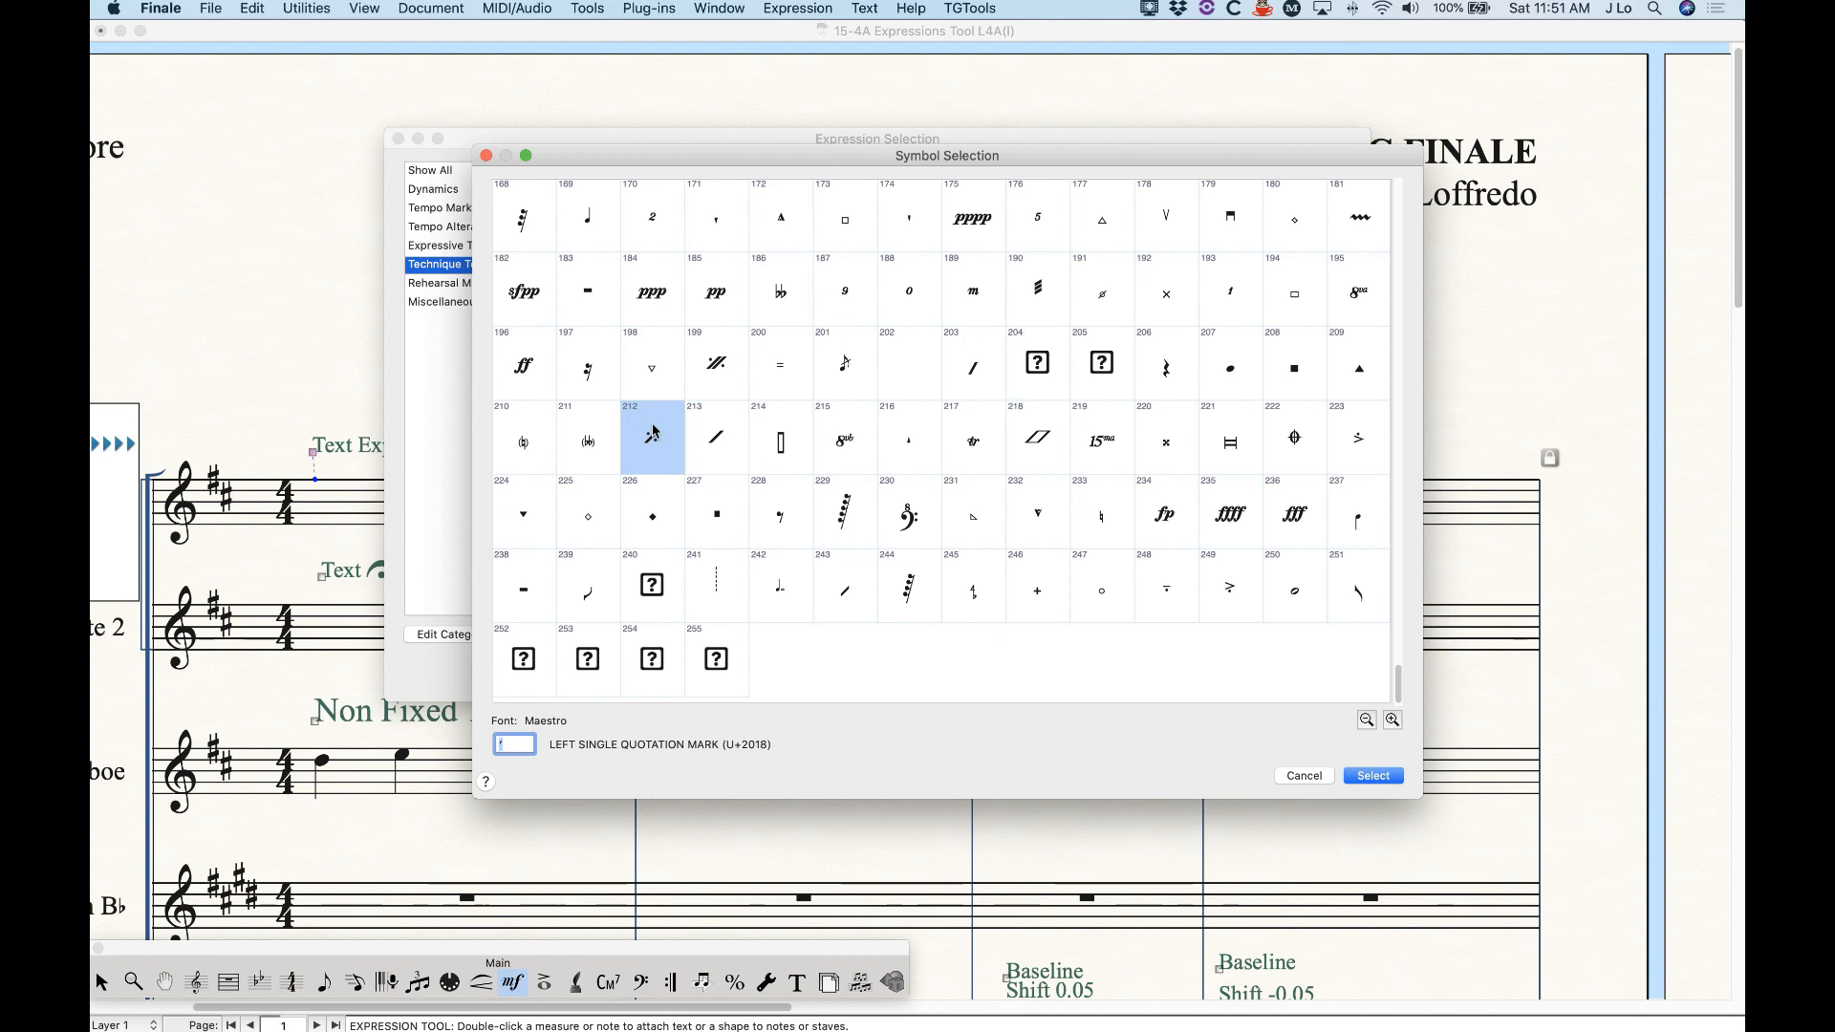
pyautogui.click(1374, 776)
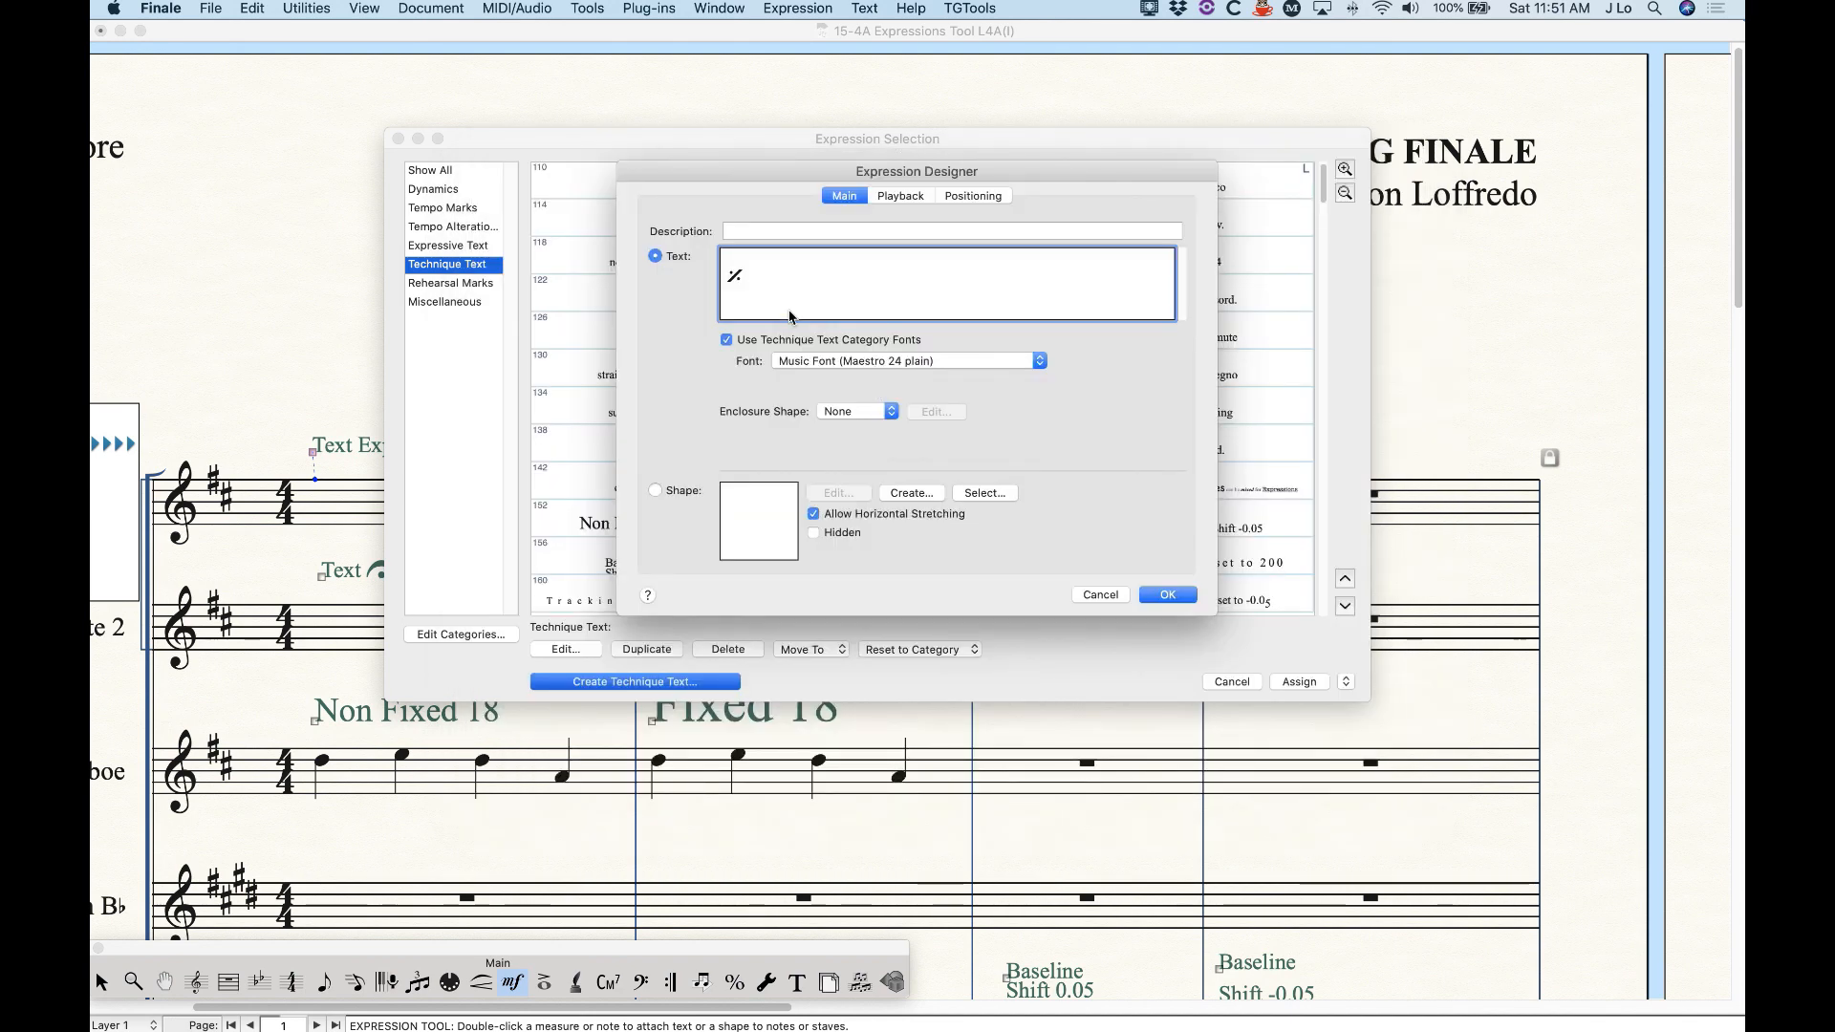
pyautogui.click(1099, 595)
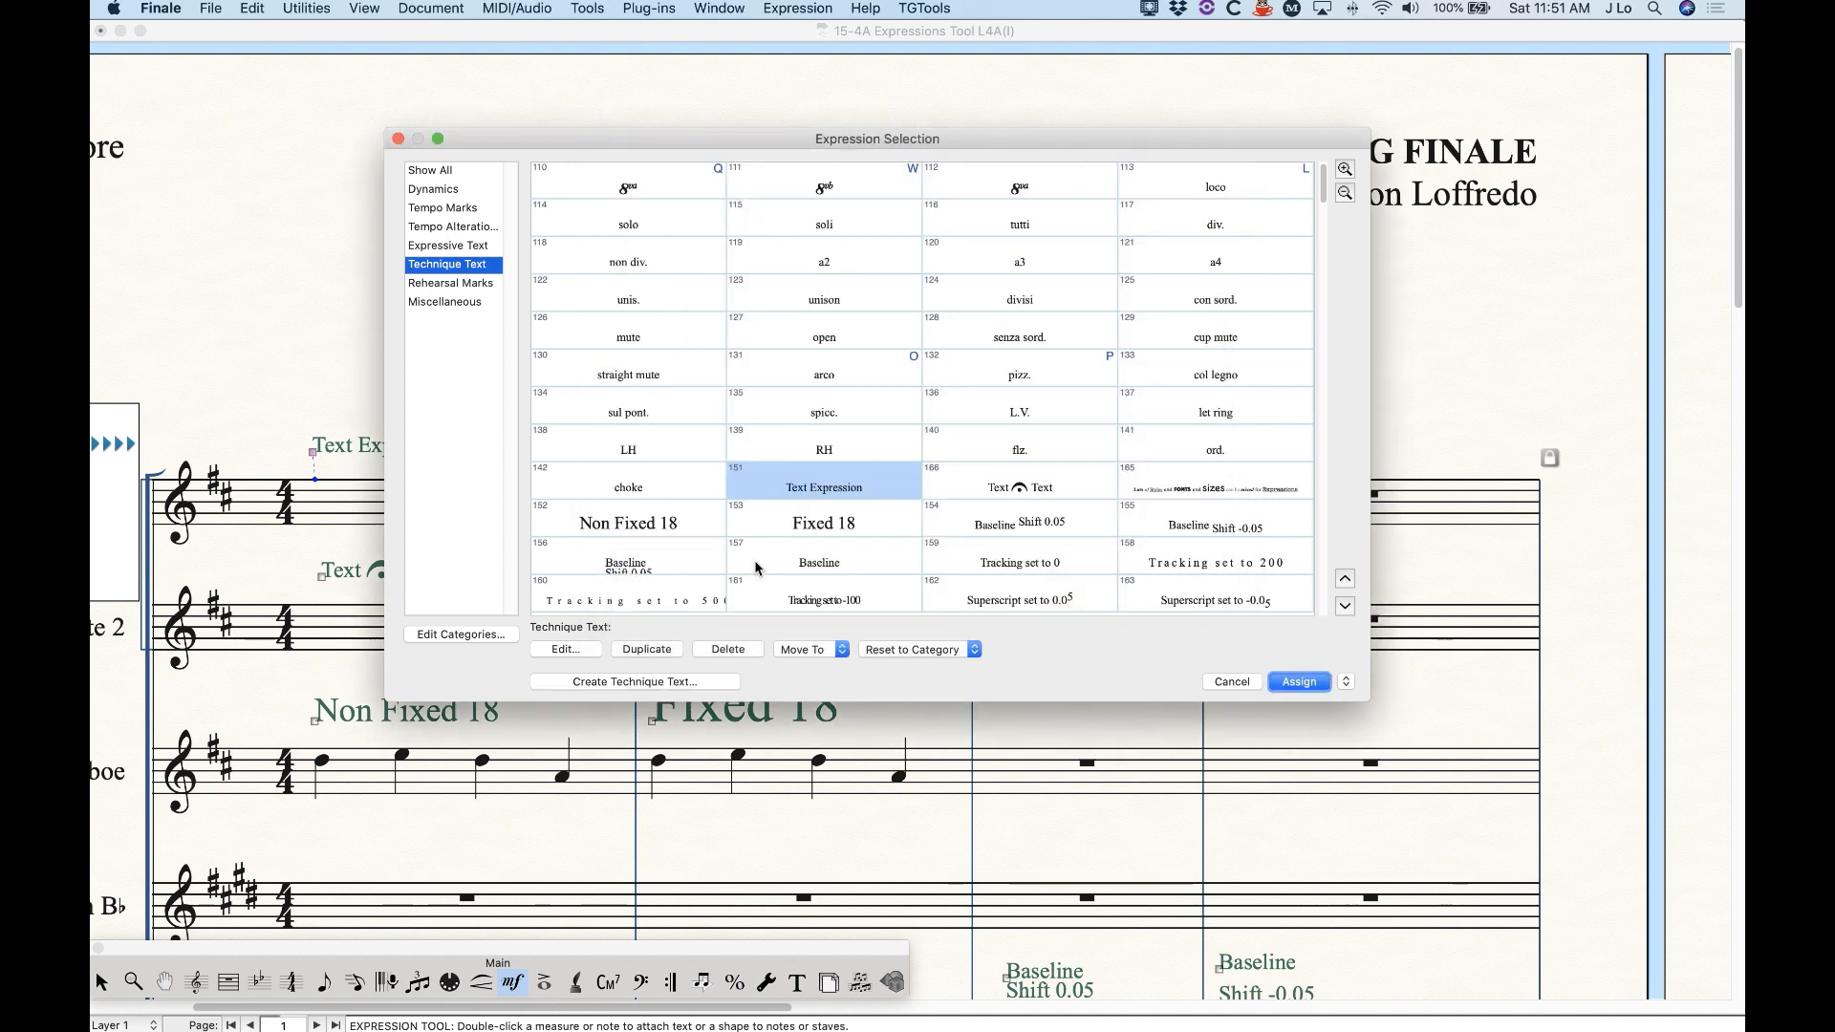
# - Reopen the "Text Expression" definition and examine the Value Number, Controller Number and Pass Number inserts available for it
pyautogui.click(566, 650)
pyautogui.click(865, 273)
pyautogui.click(865, 8)
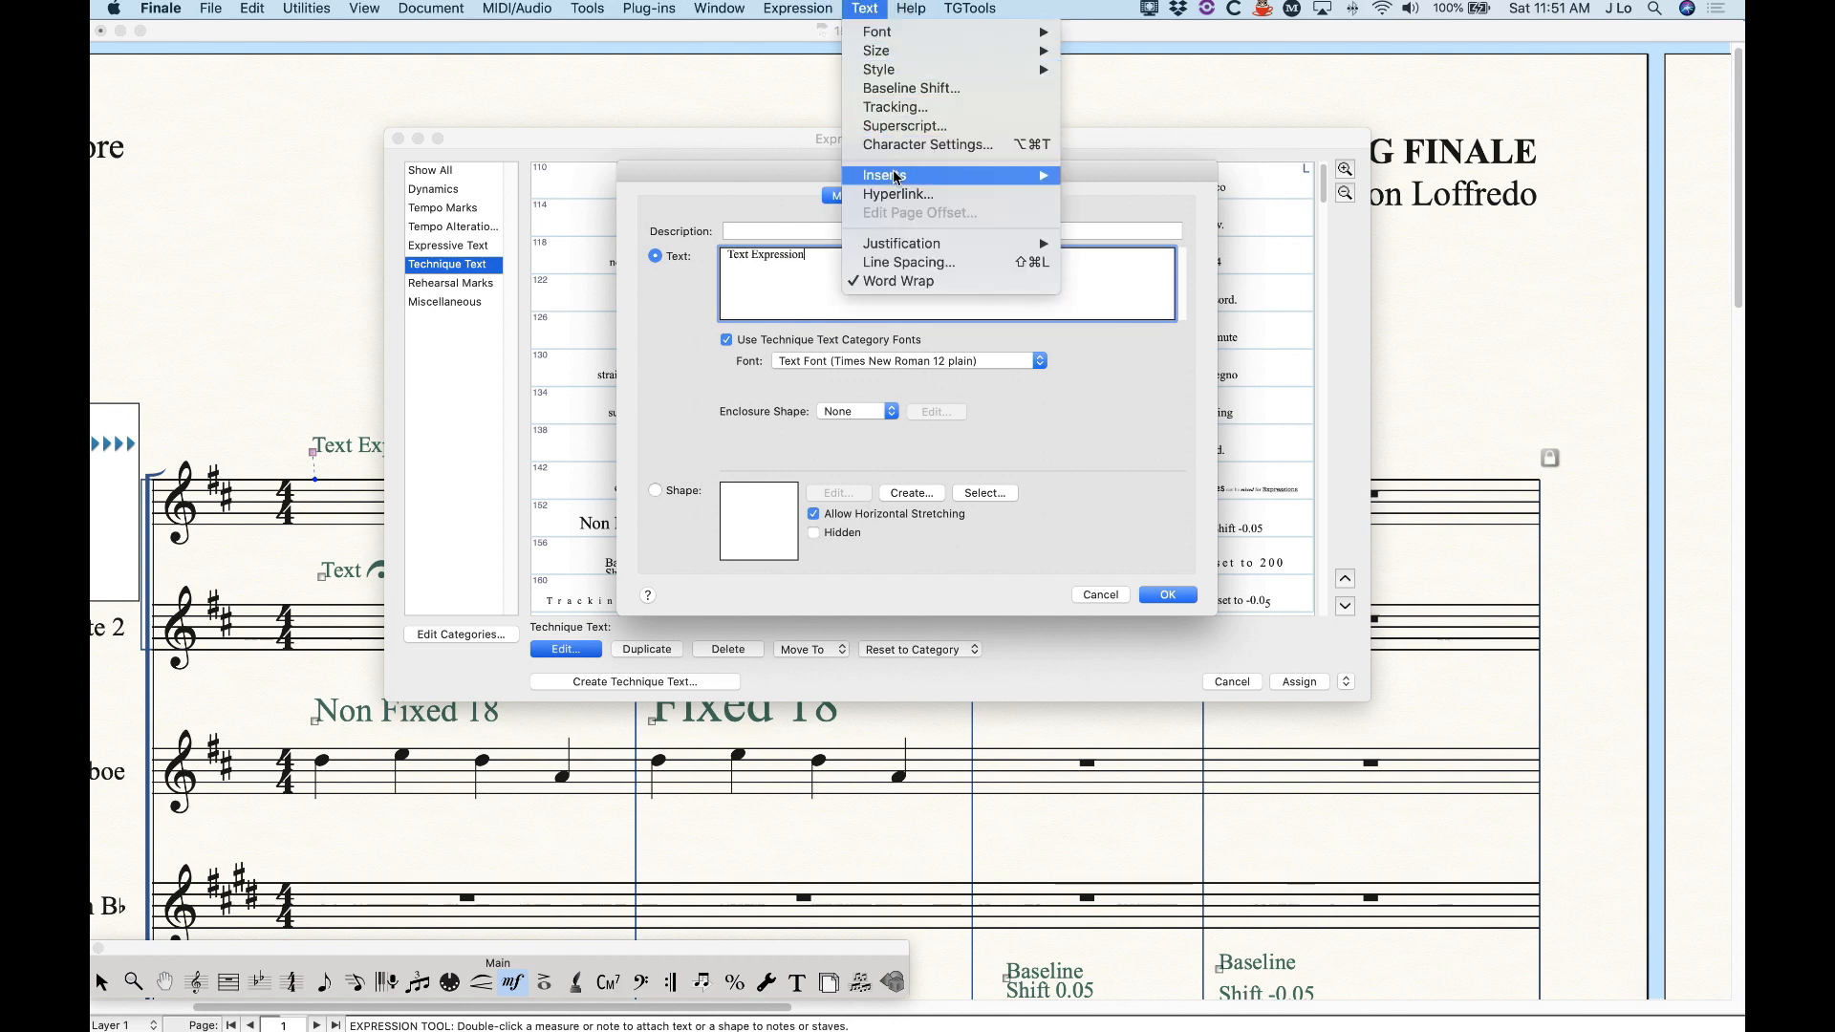
pyautogui.moveTo(898, 176)
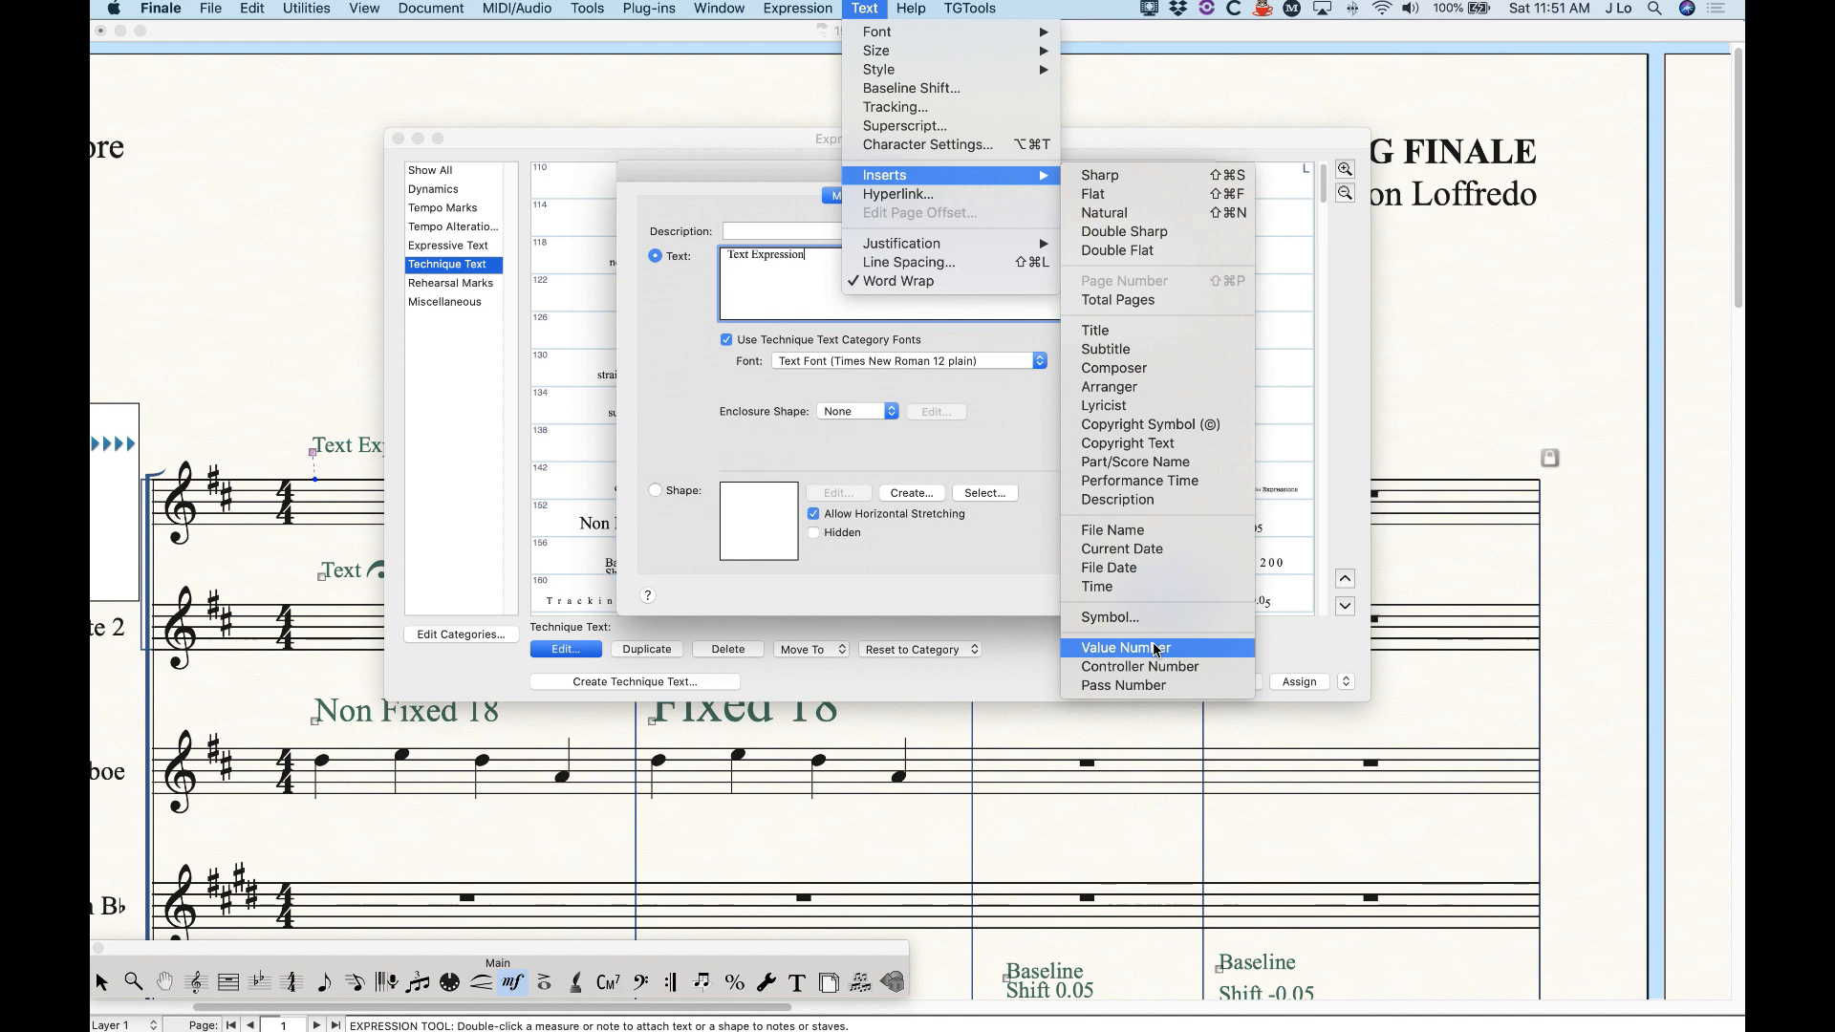
pyautogui.click(750, 292)
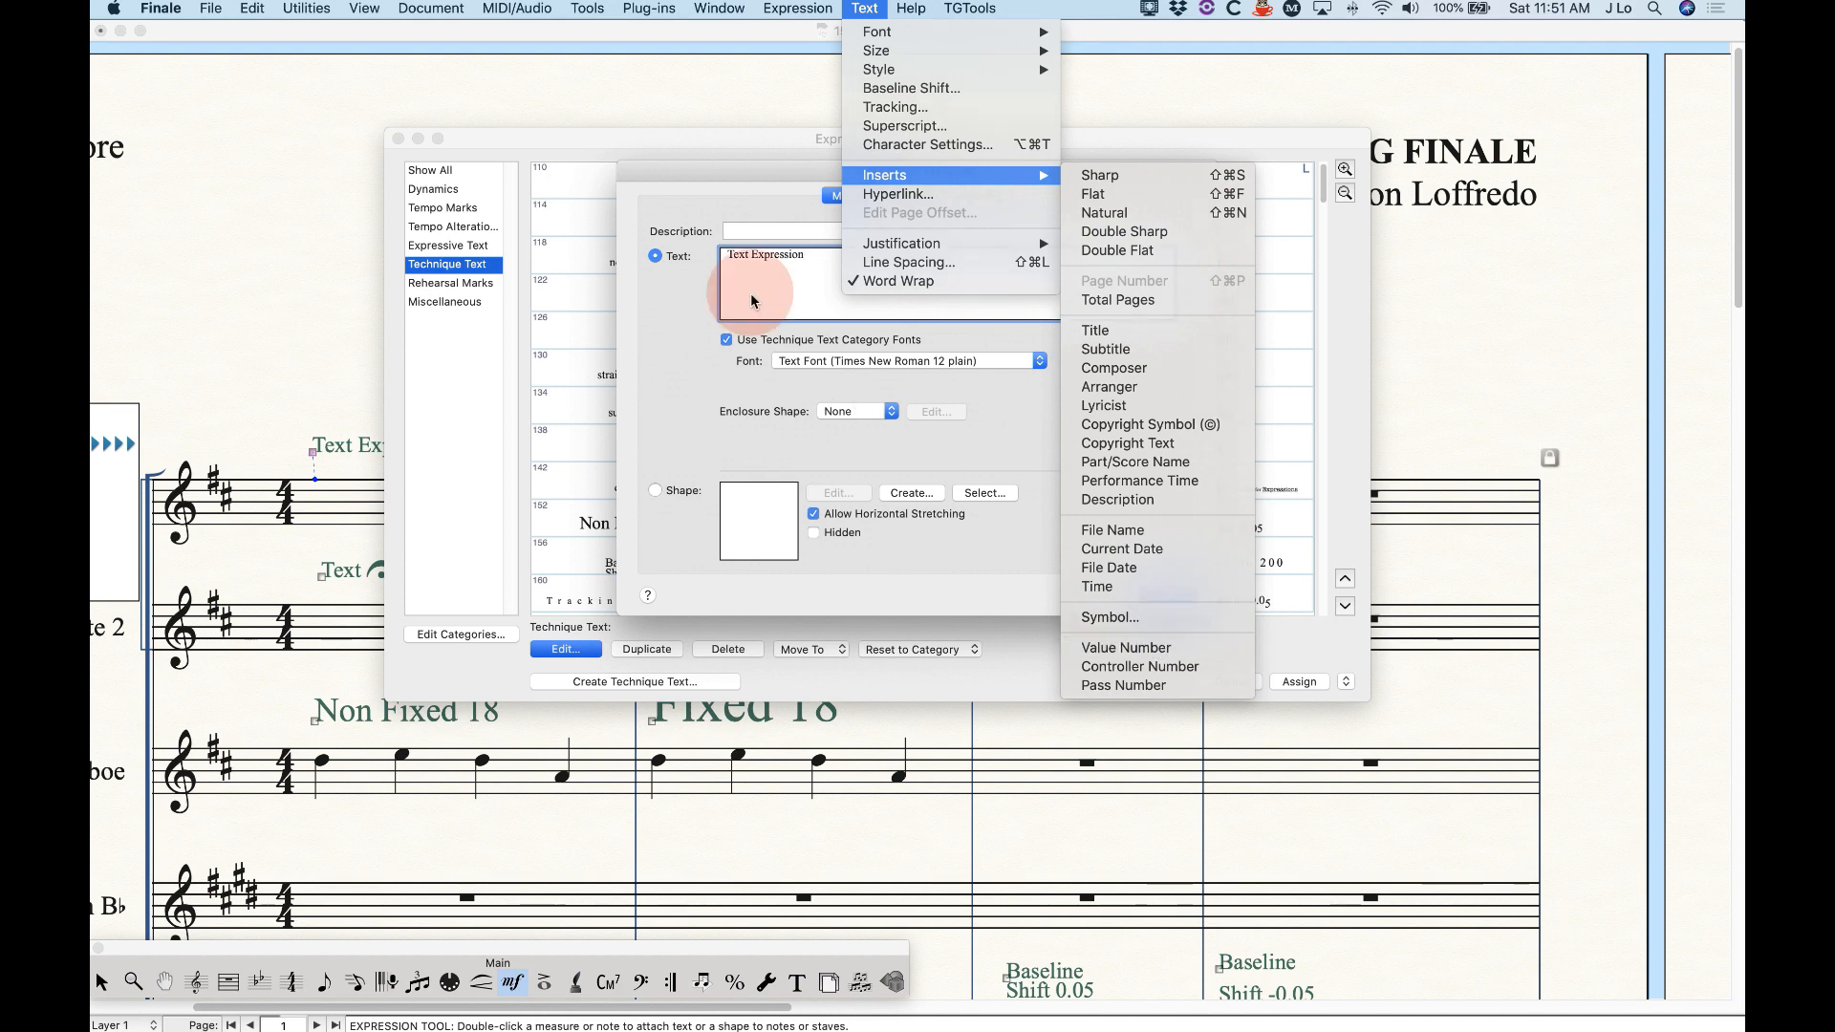
# - Set the expression's playback type to Key Velocity with an effect value of 87
pyautogui.click(902, 197)
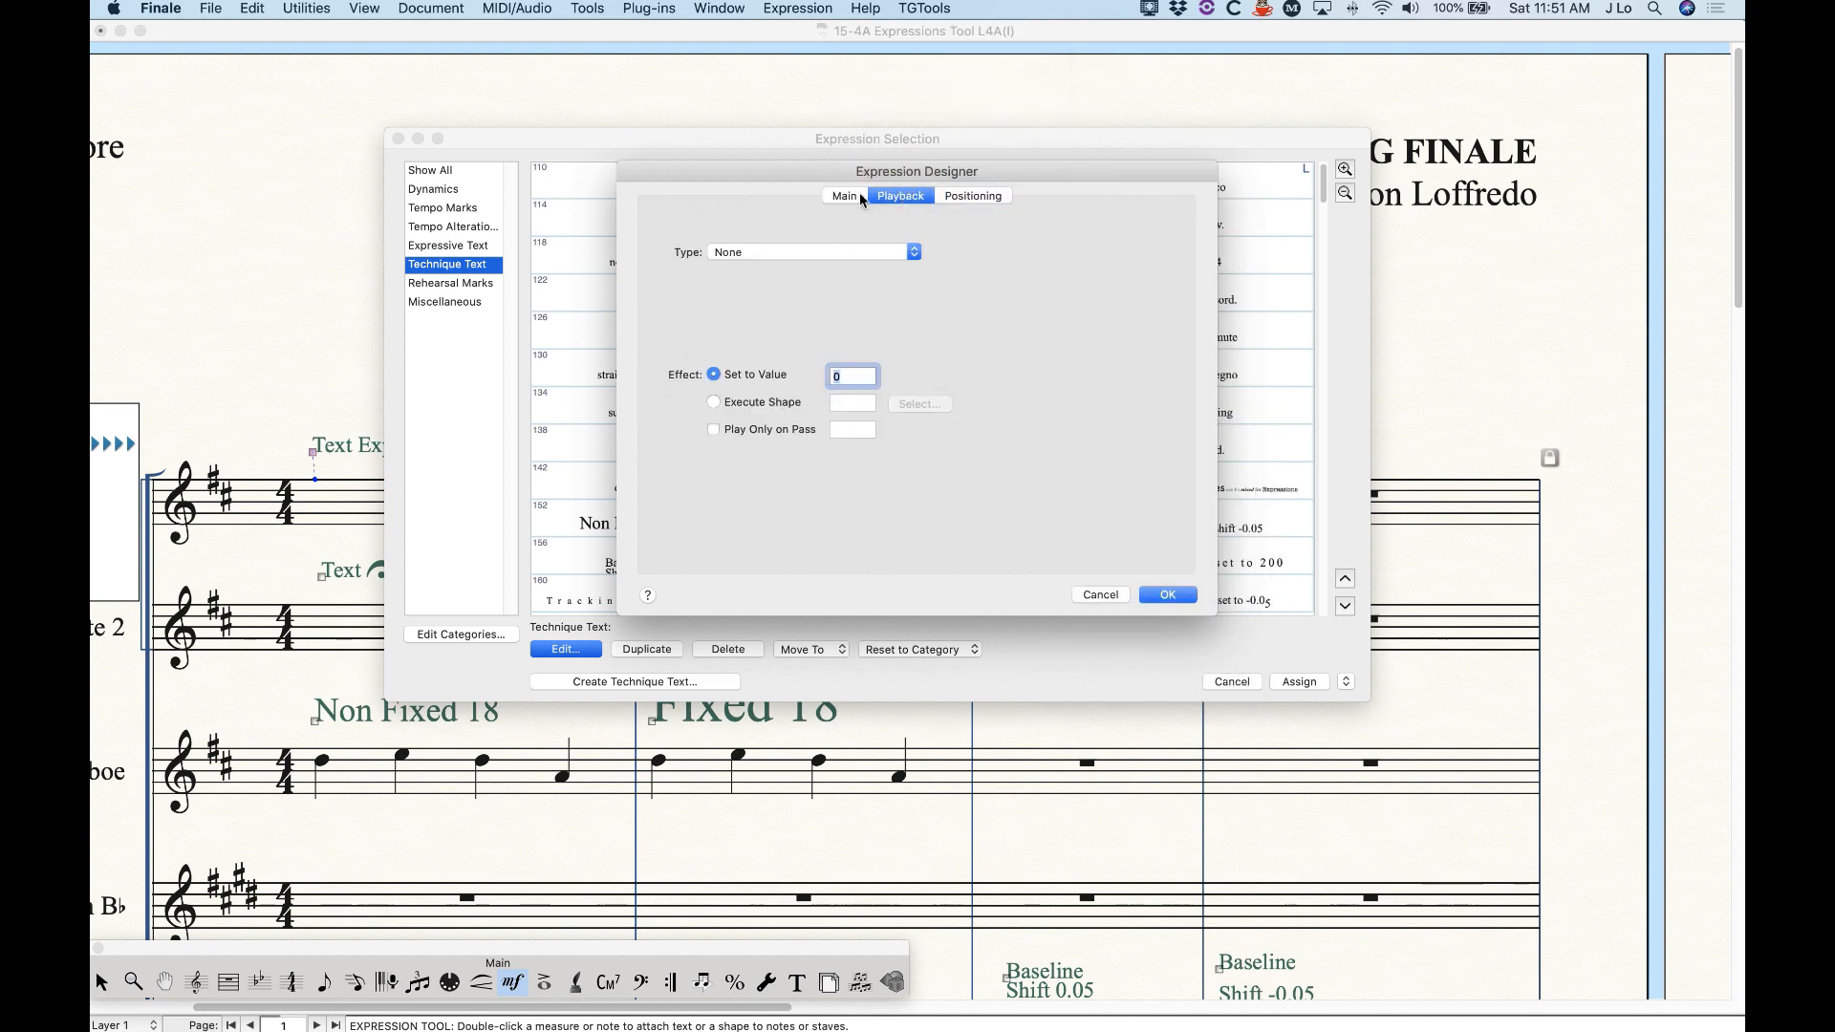
pyautogui.click(736, 253)
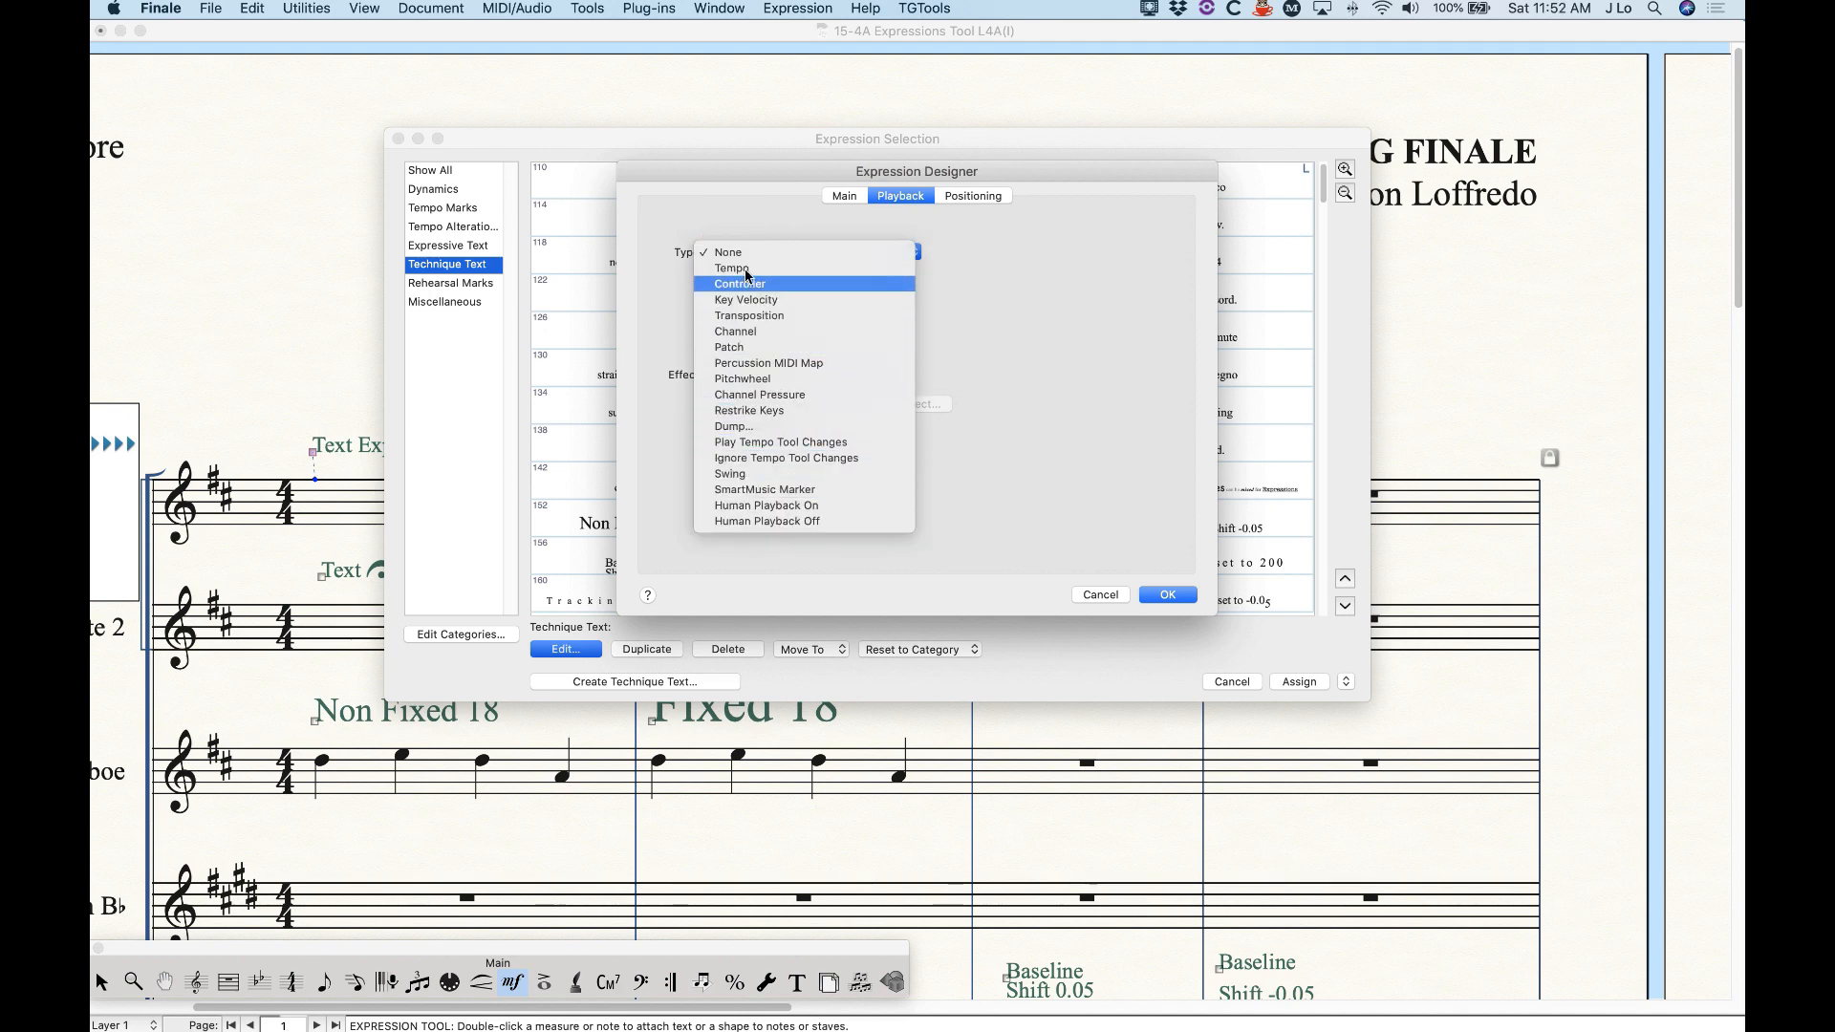
pyautogui.click(747, 268)
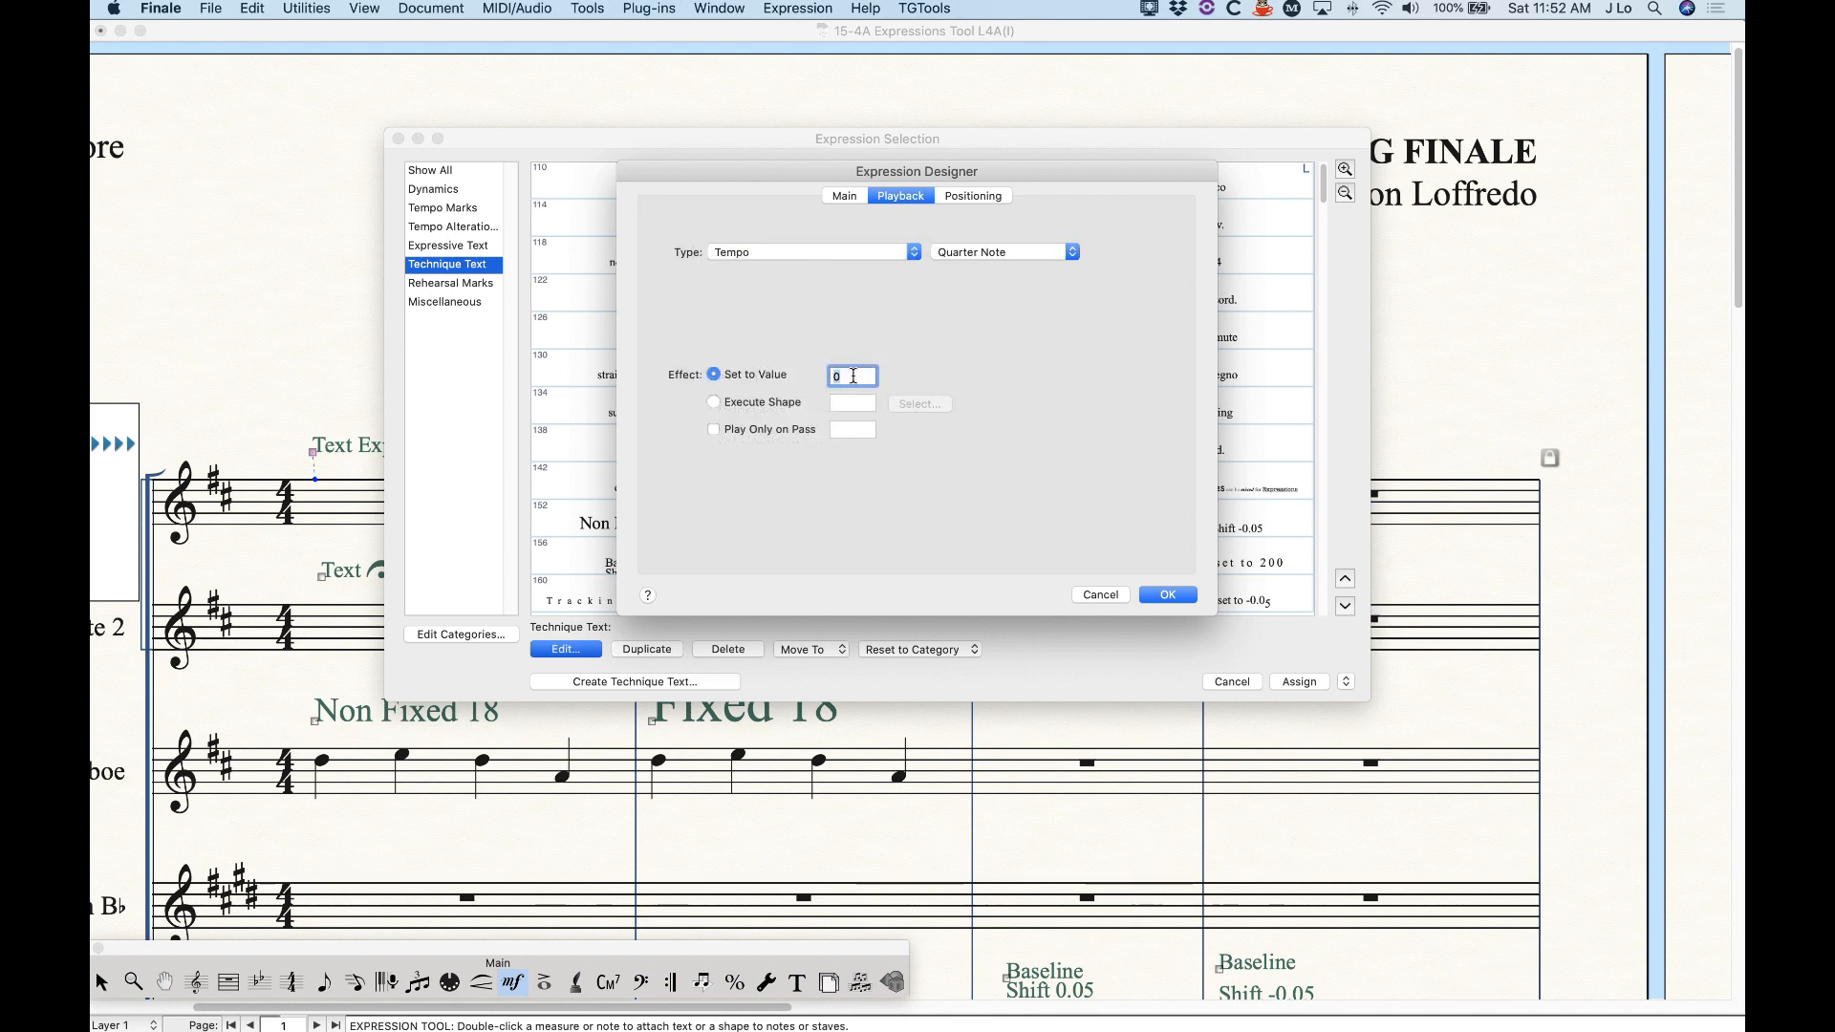
pyautogui.click(793, 253)
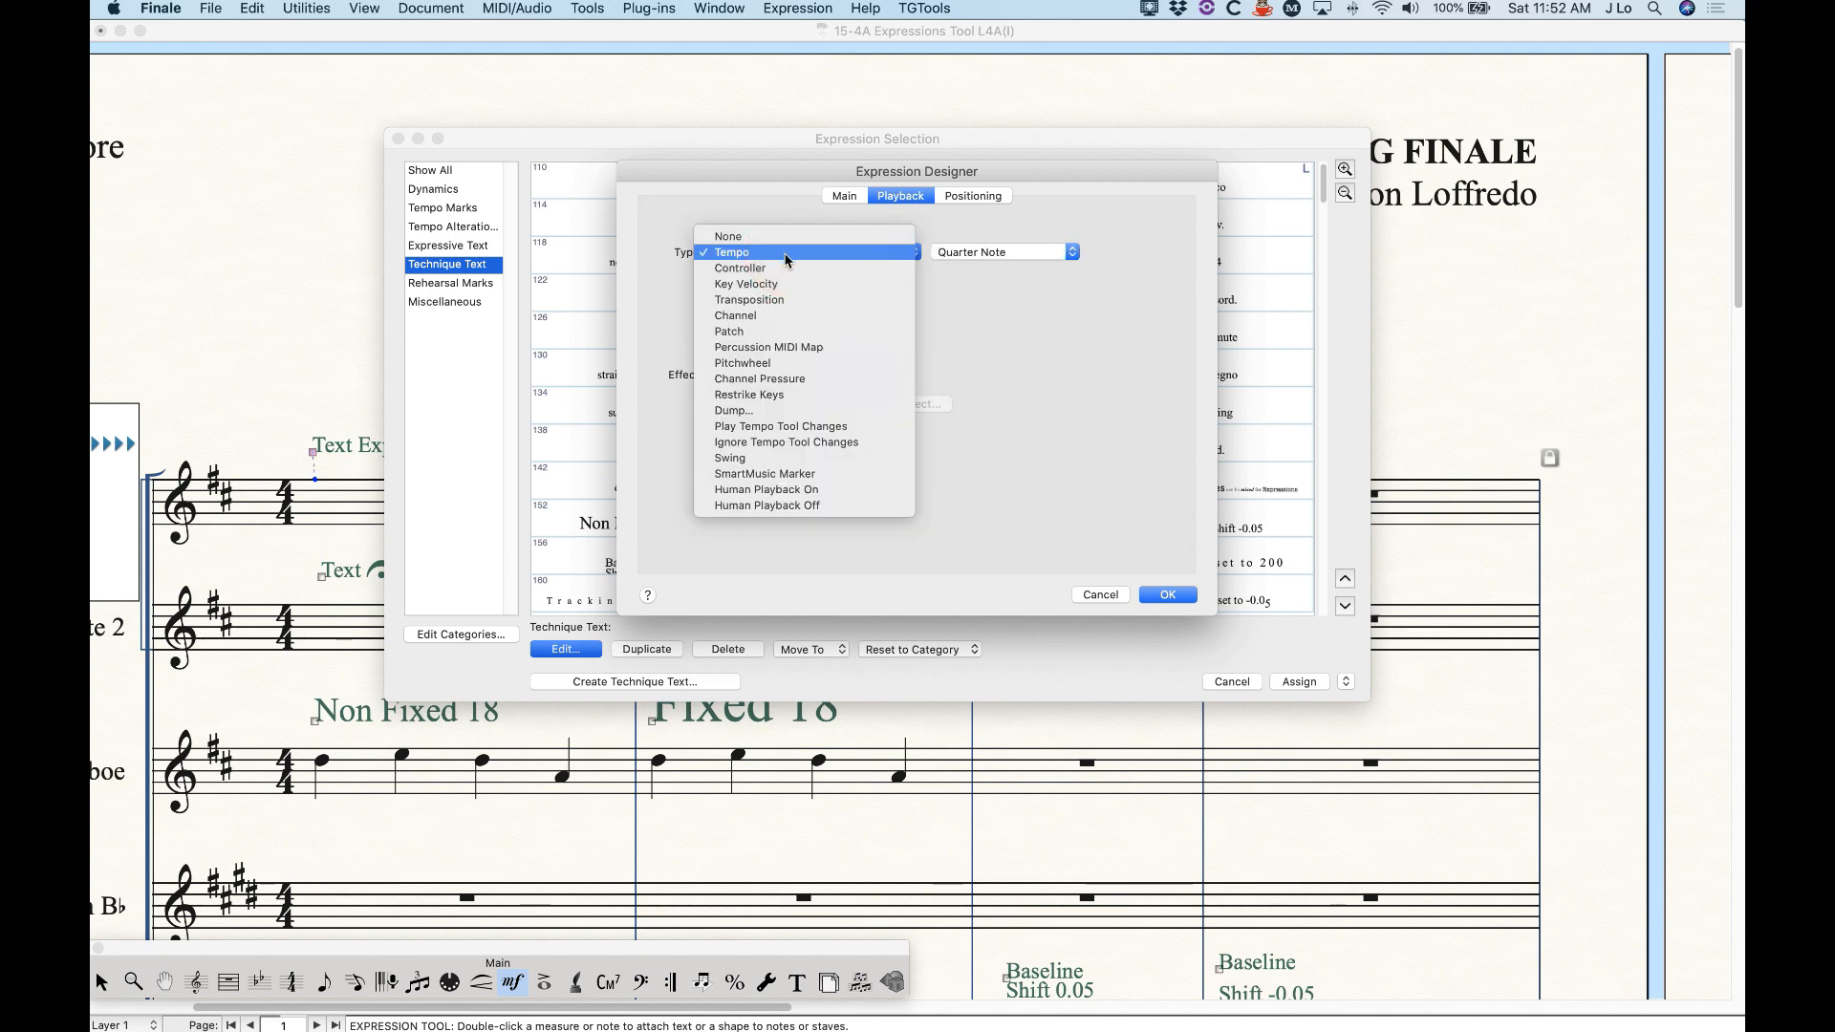
pyautogui.click(756, 284)
pyautogui.click(738, 365)
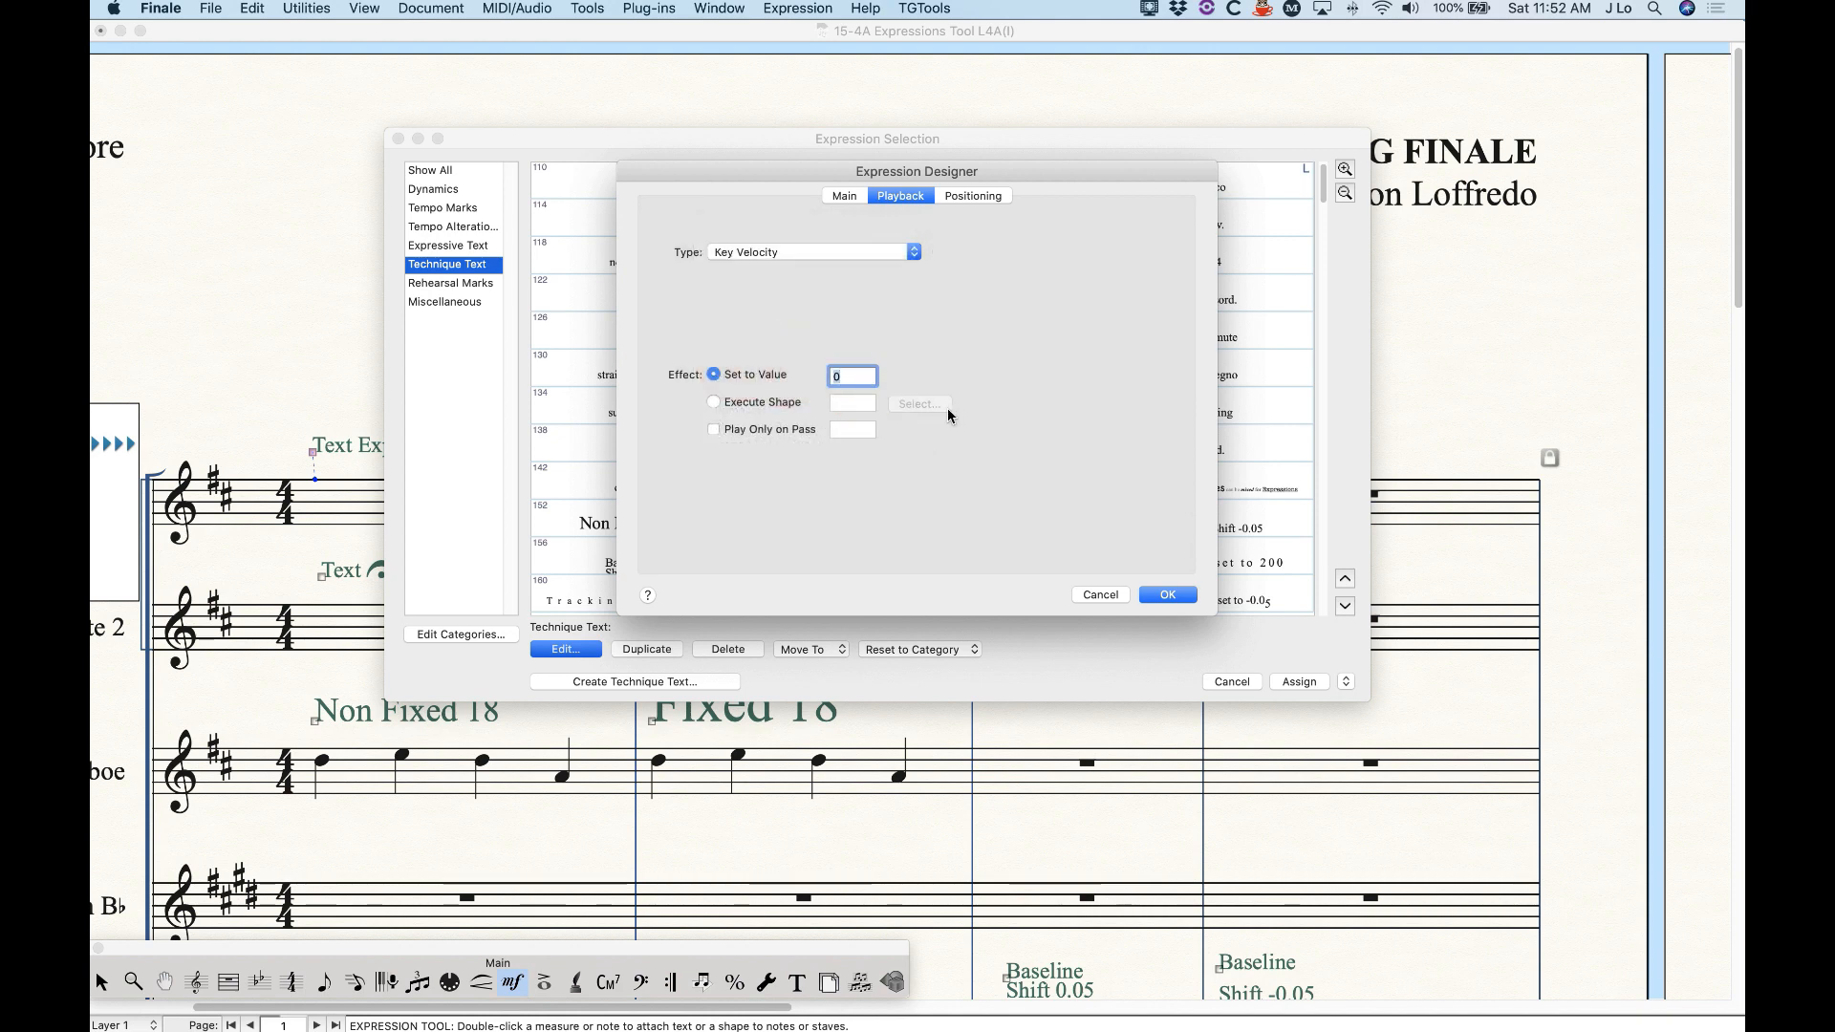
pyautogui.write('87')
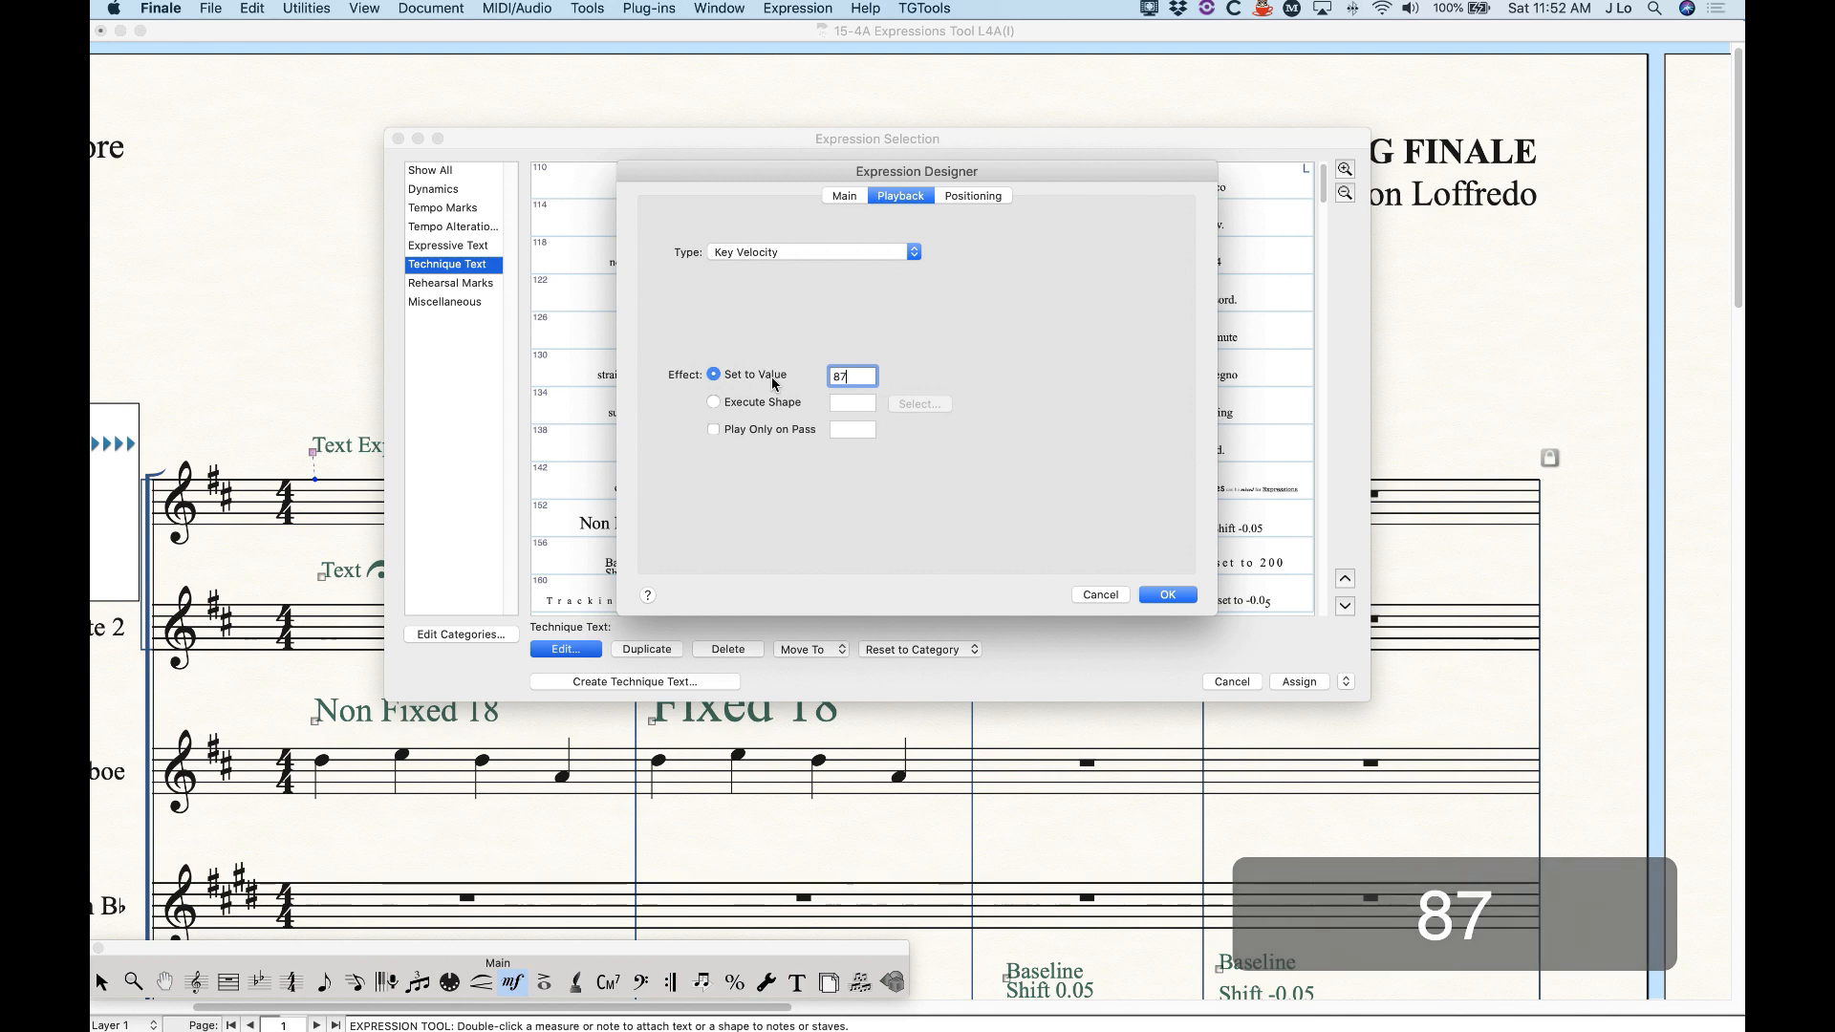
# - Add a Value Number insert directly after "Text Expression" in the expression's text
pyautogui.click(845, 196)
pyautogui.click(824, 264)
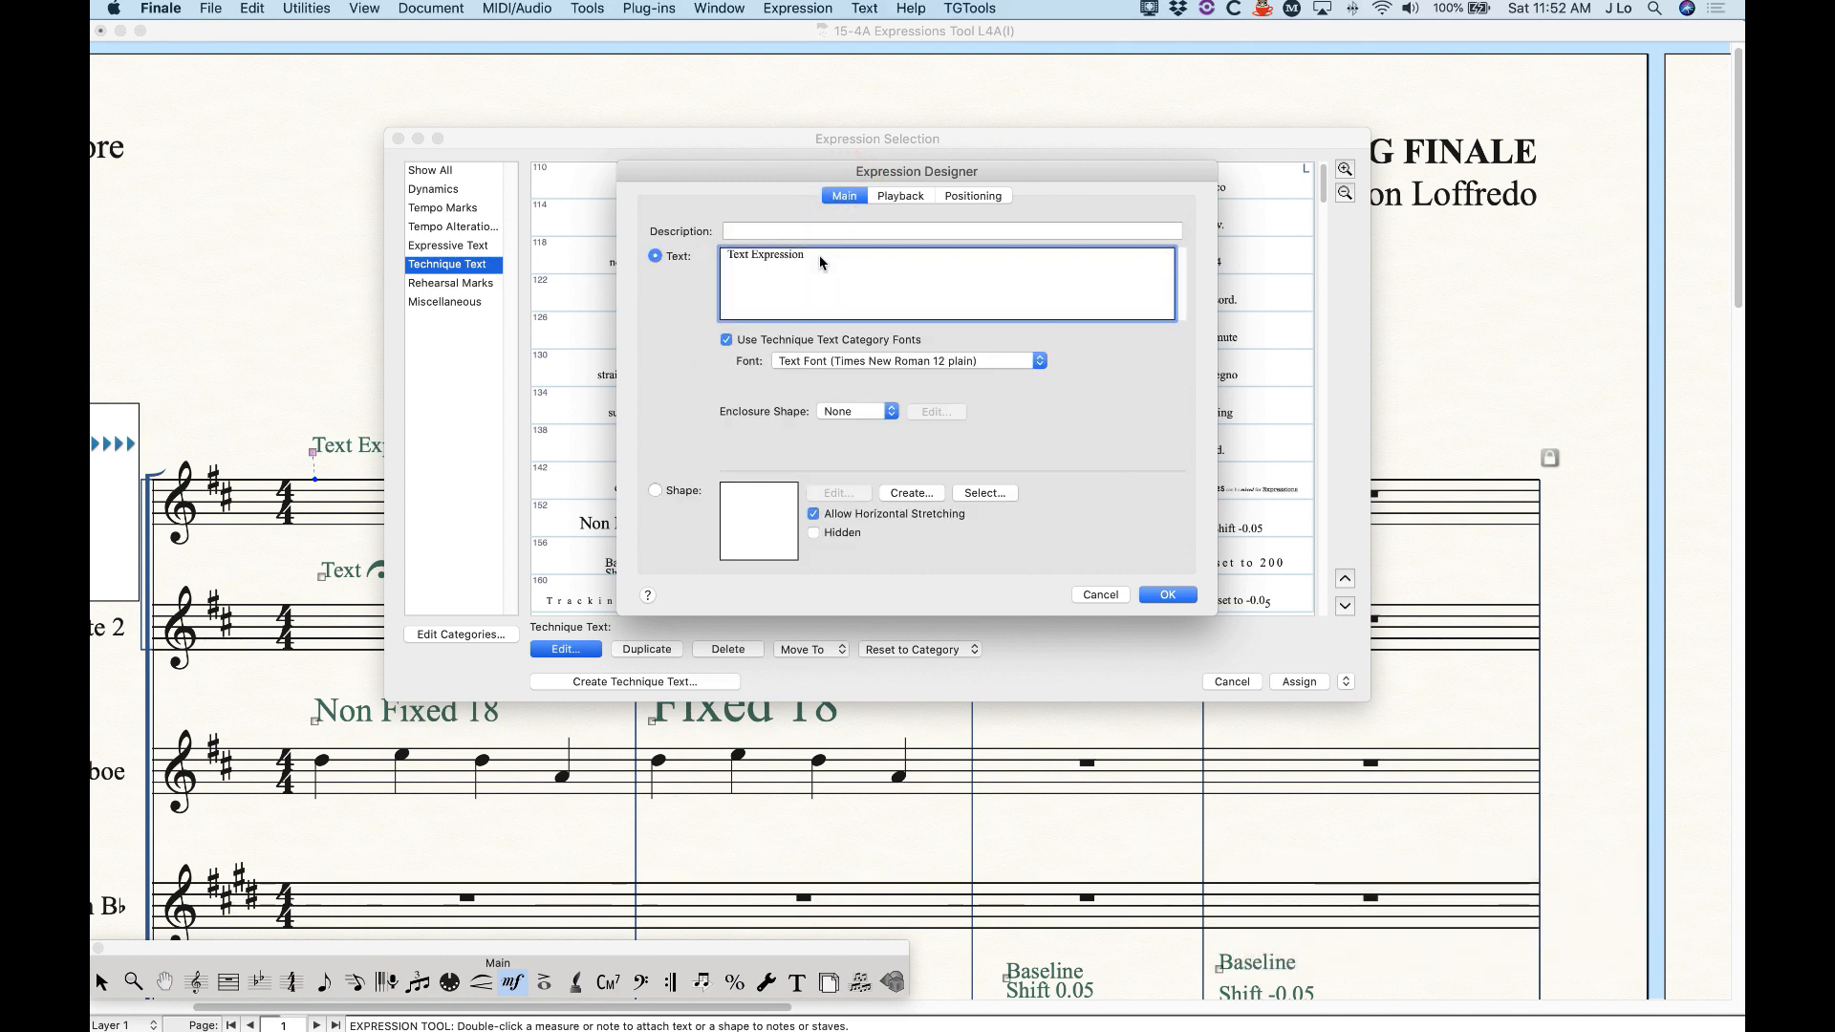
pyautogui.click(865, 9)
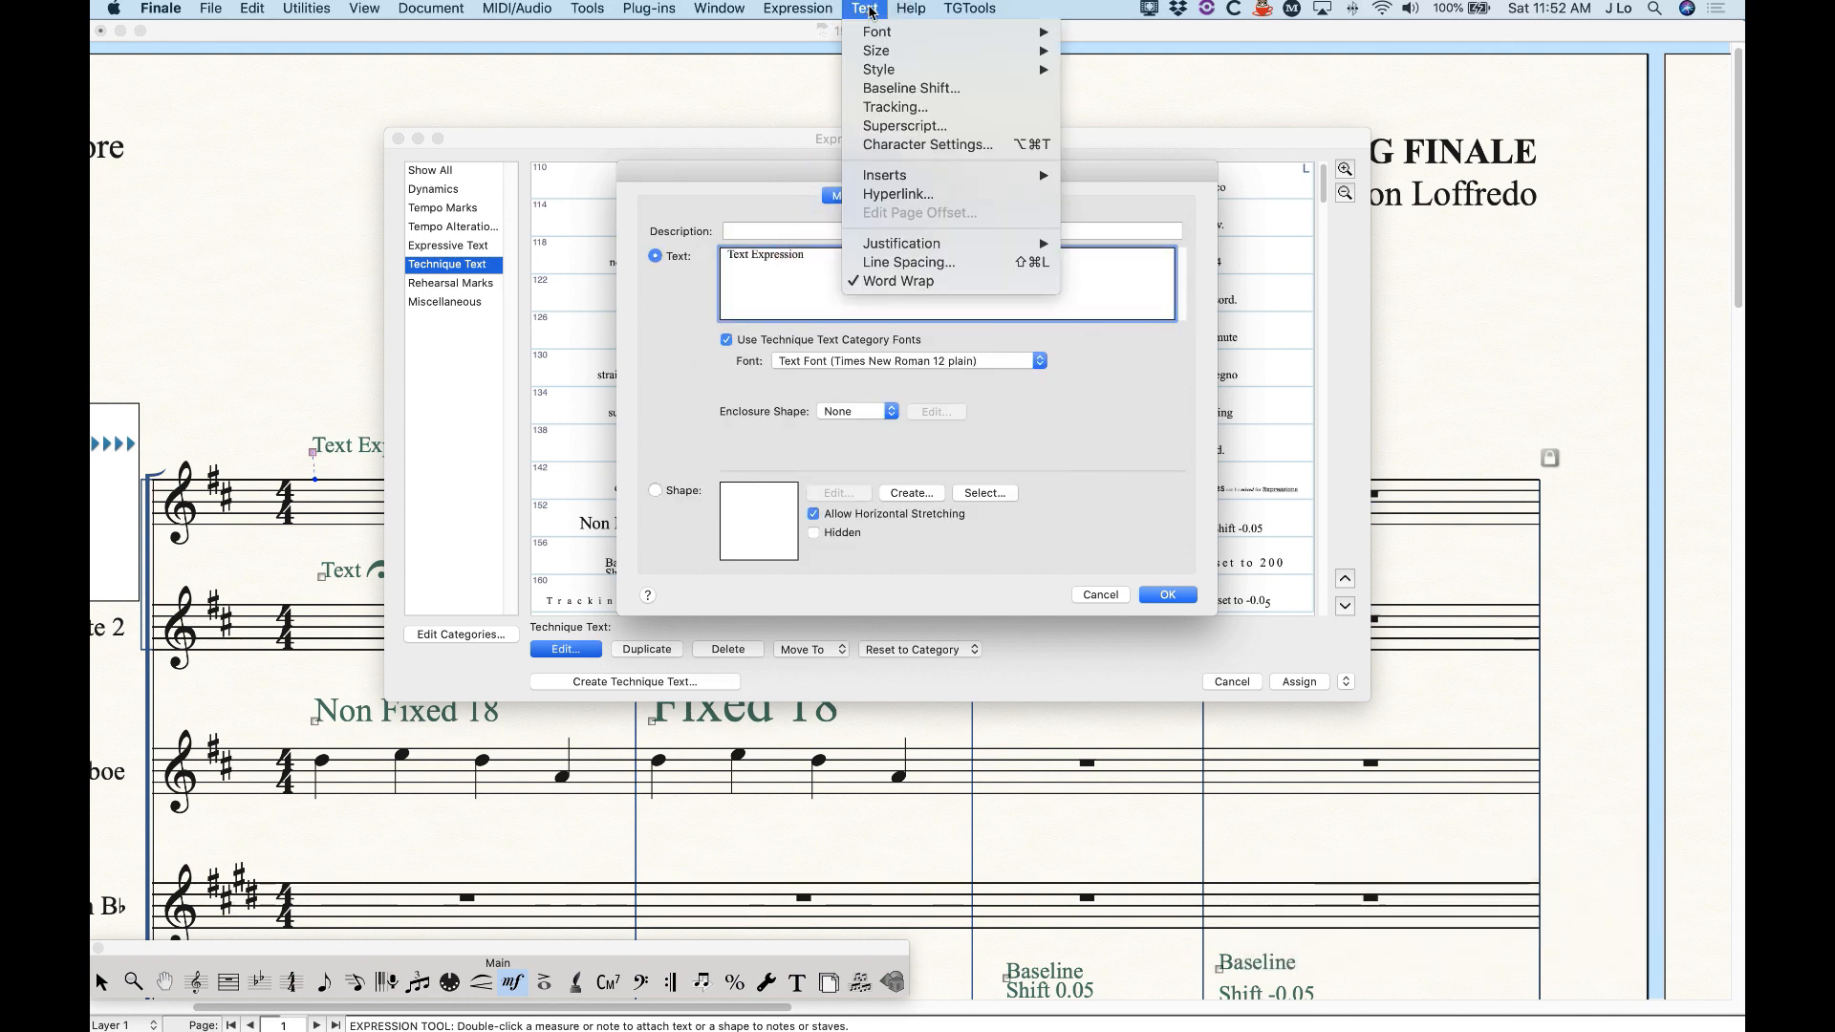
pyautogui.moveTo(946, 175)
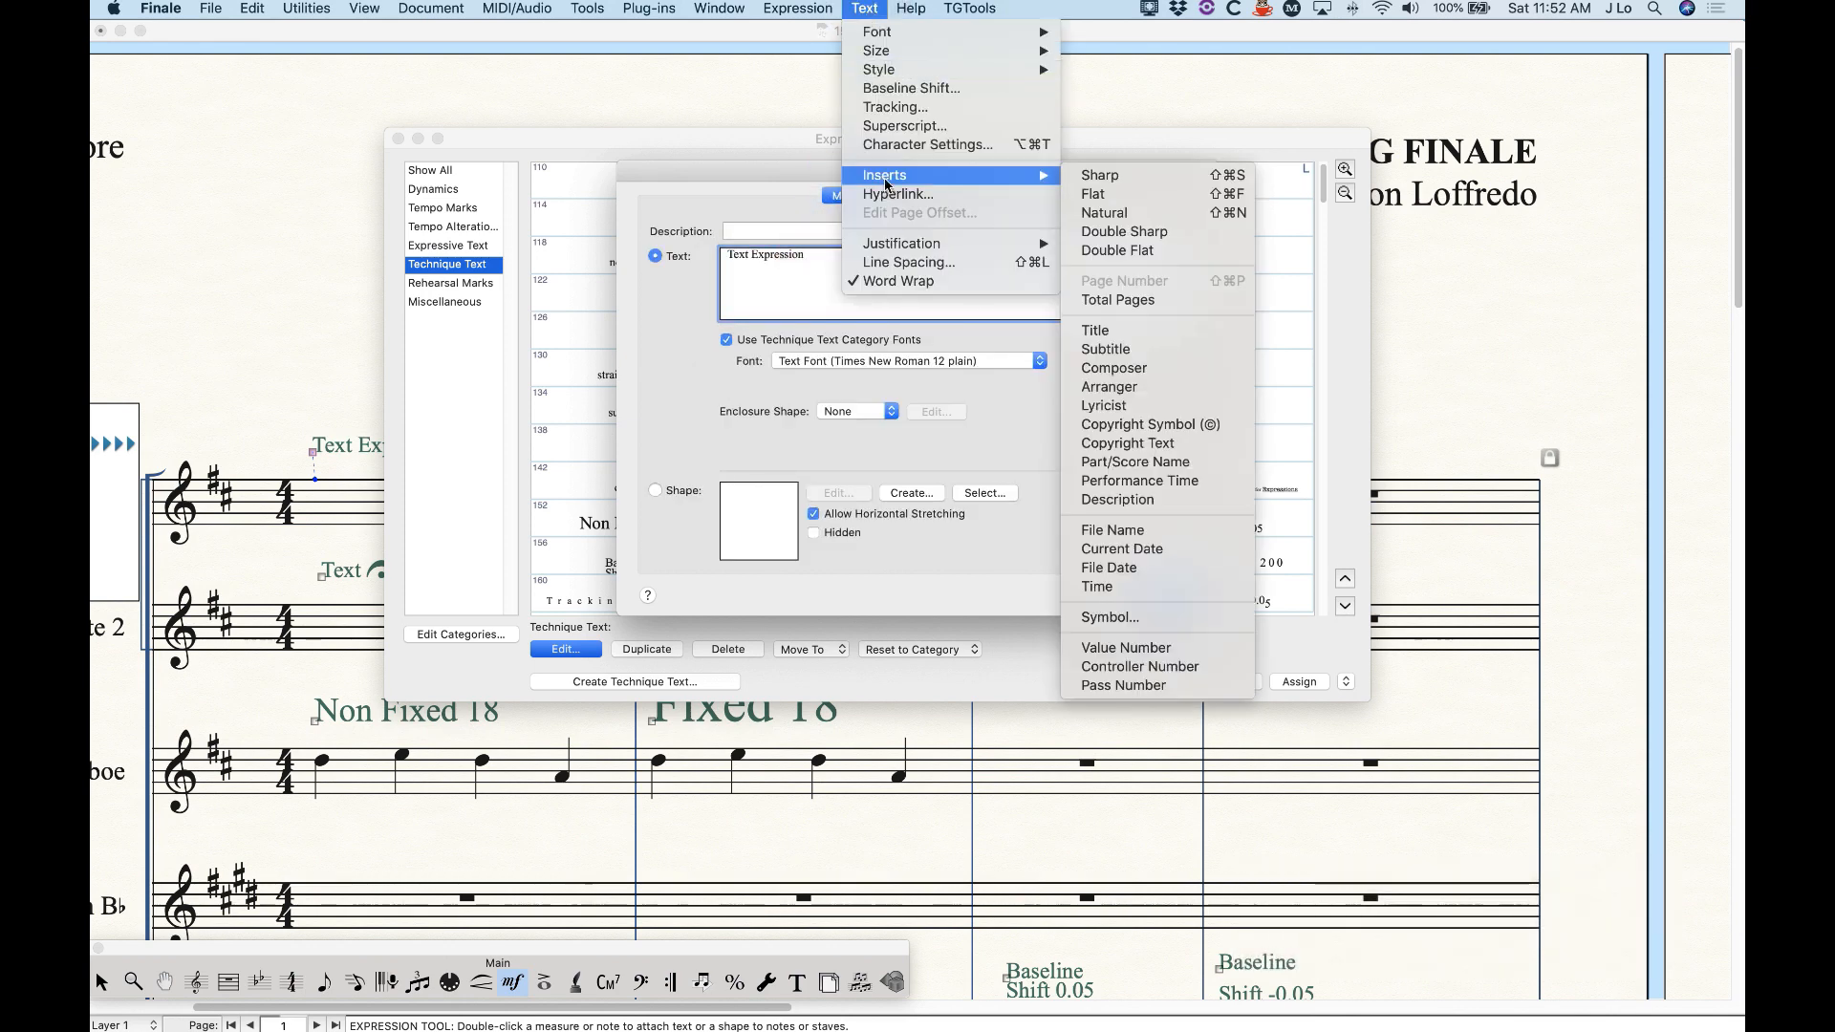
pyautogui.click(1127, 647)
pyautogui.click(833, 262)
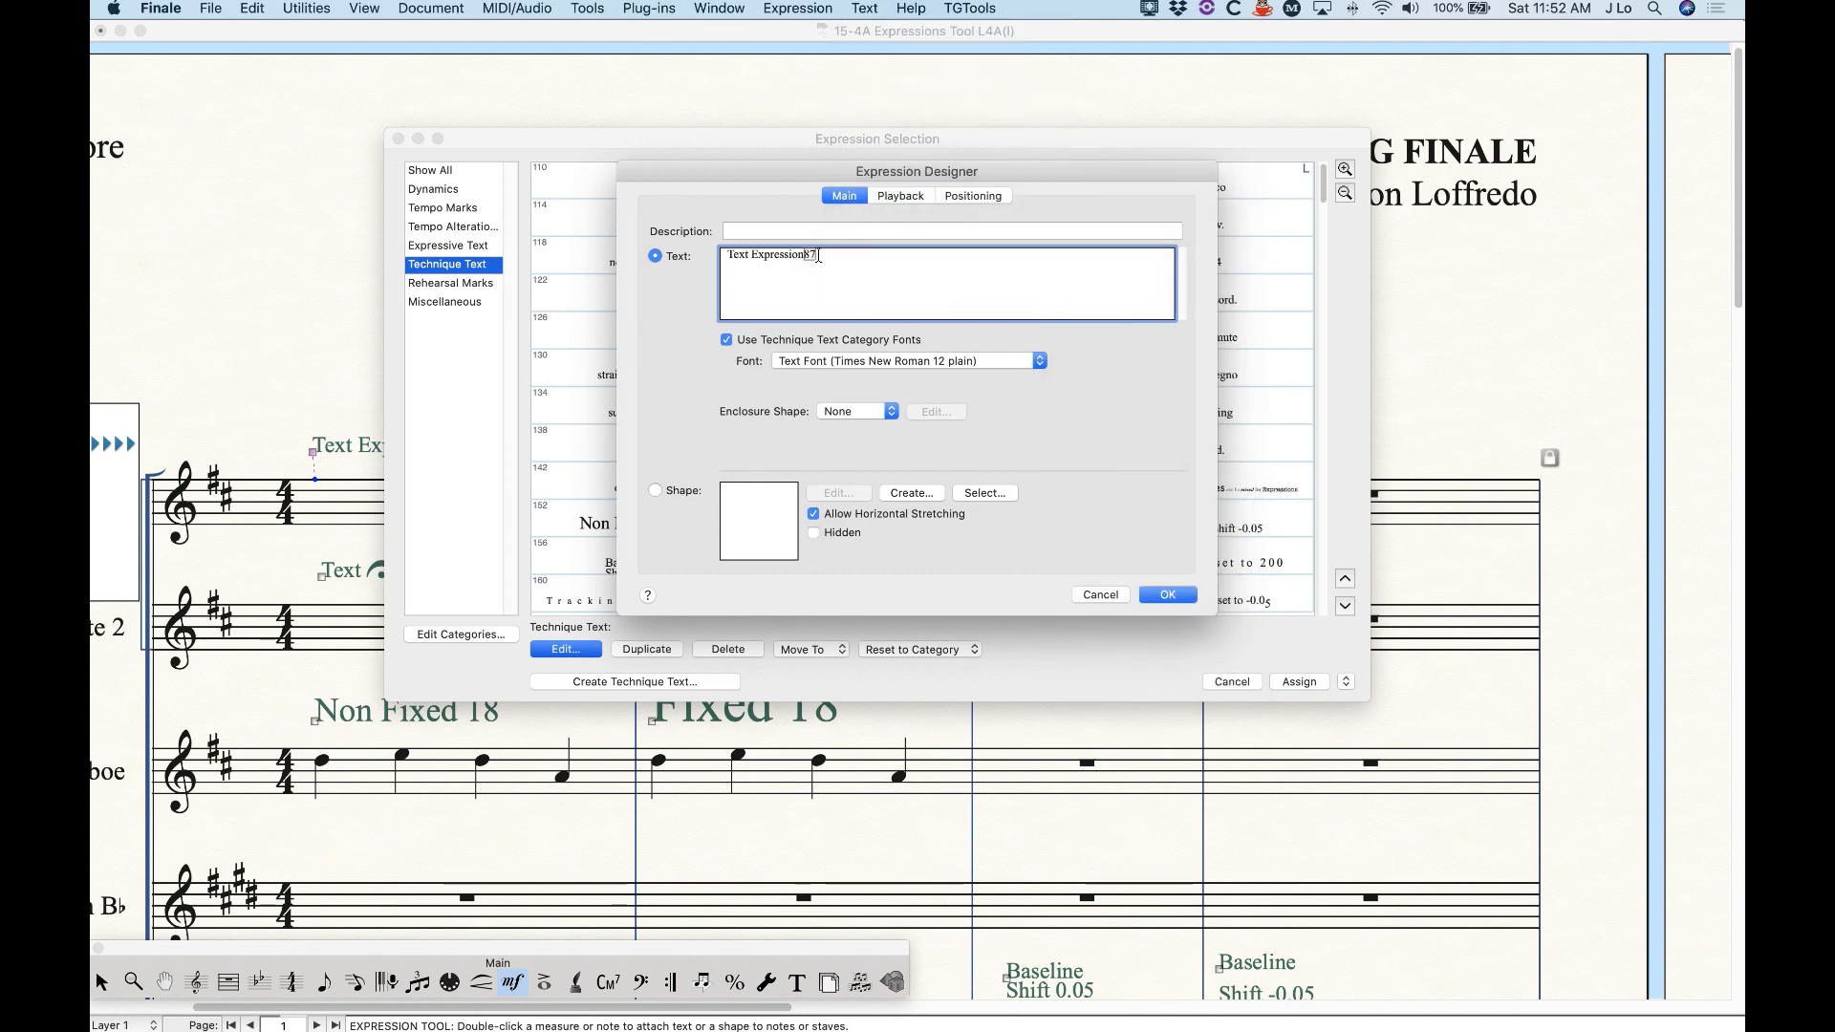
# - Set the expression's playback effect value to 95 and check the Value Number insert in its text
pyautogui.click(898, 196)
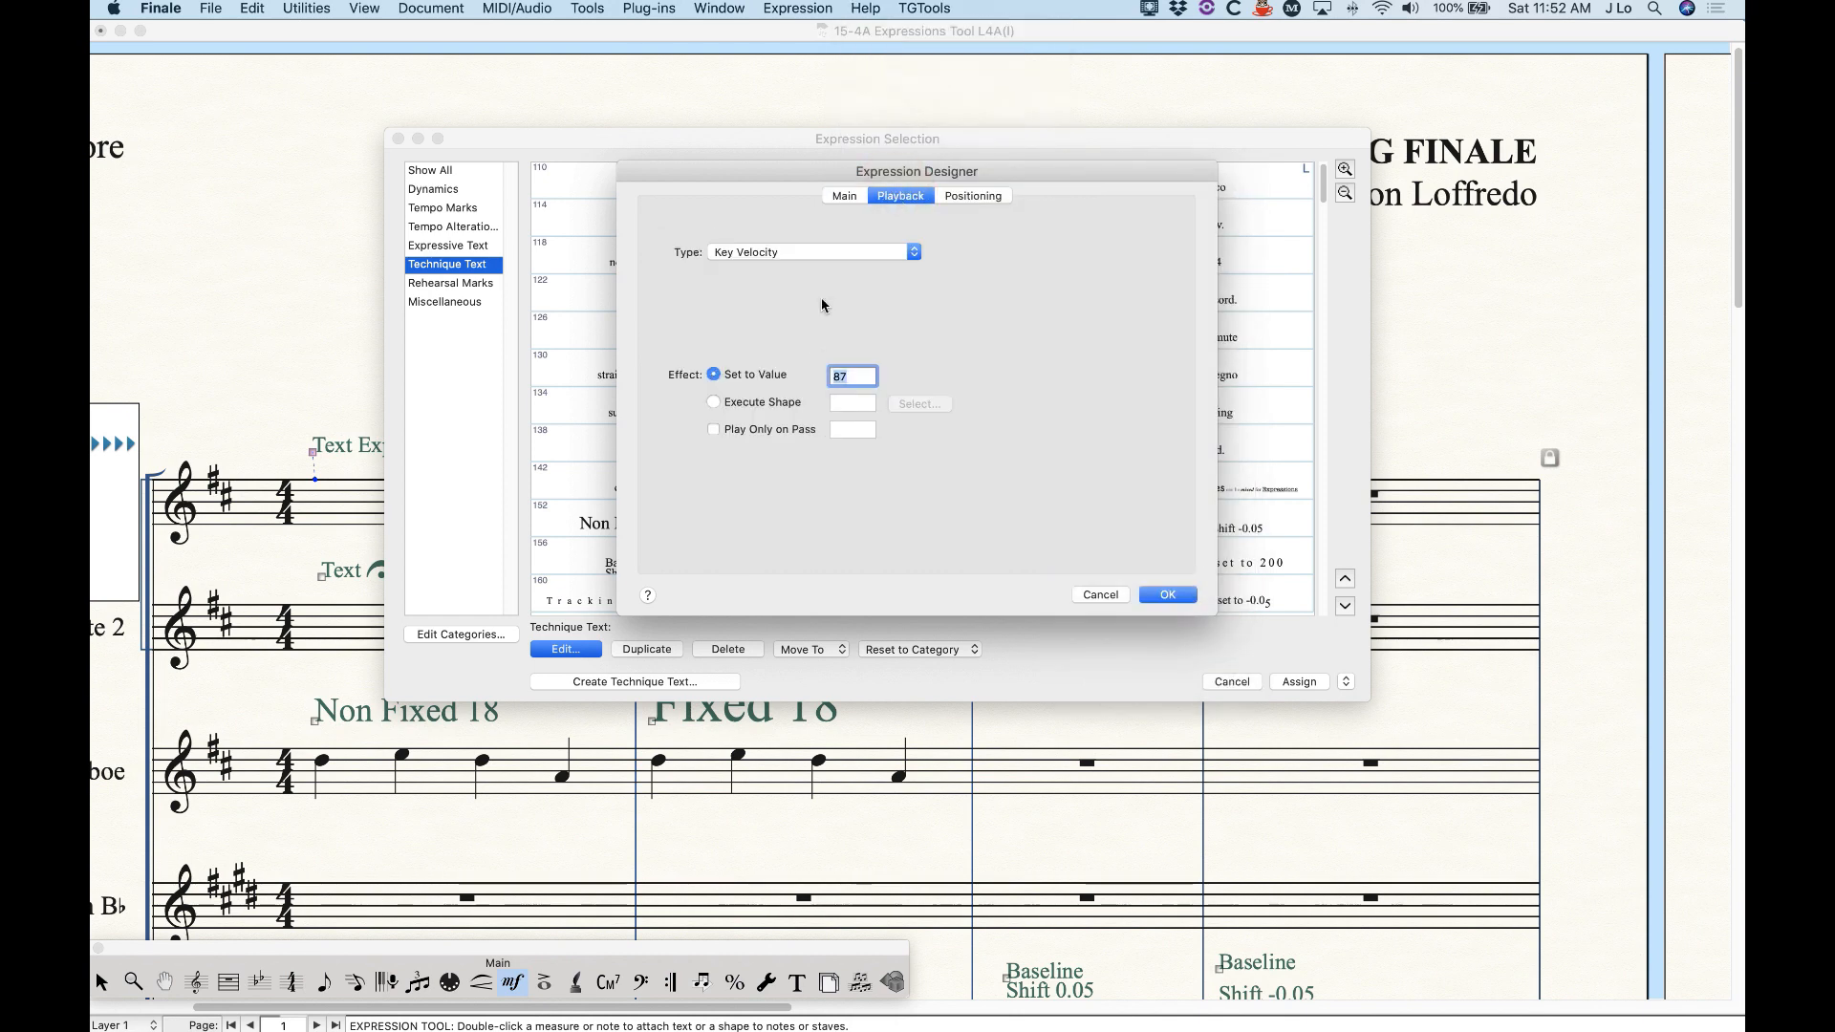
pyautogui.click(777, 375)
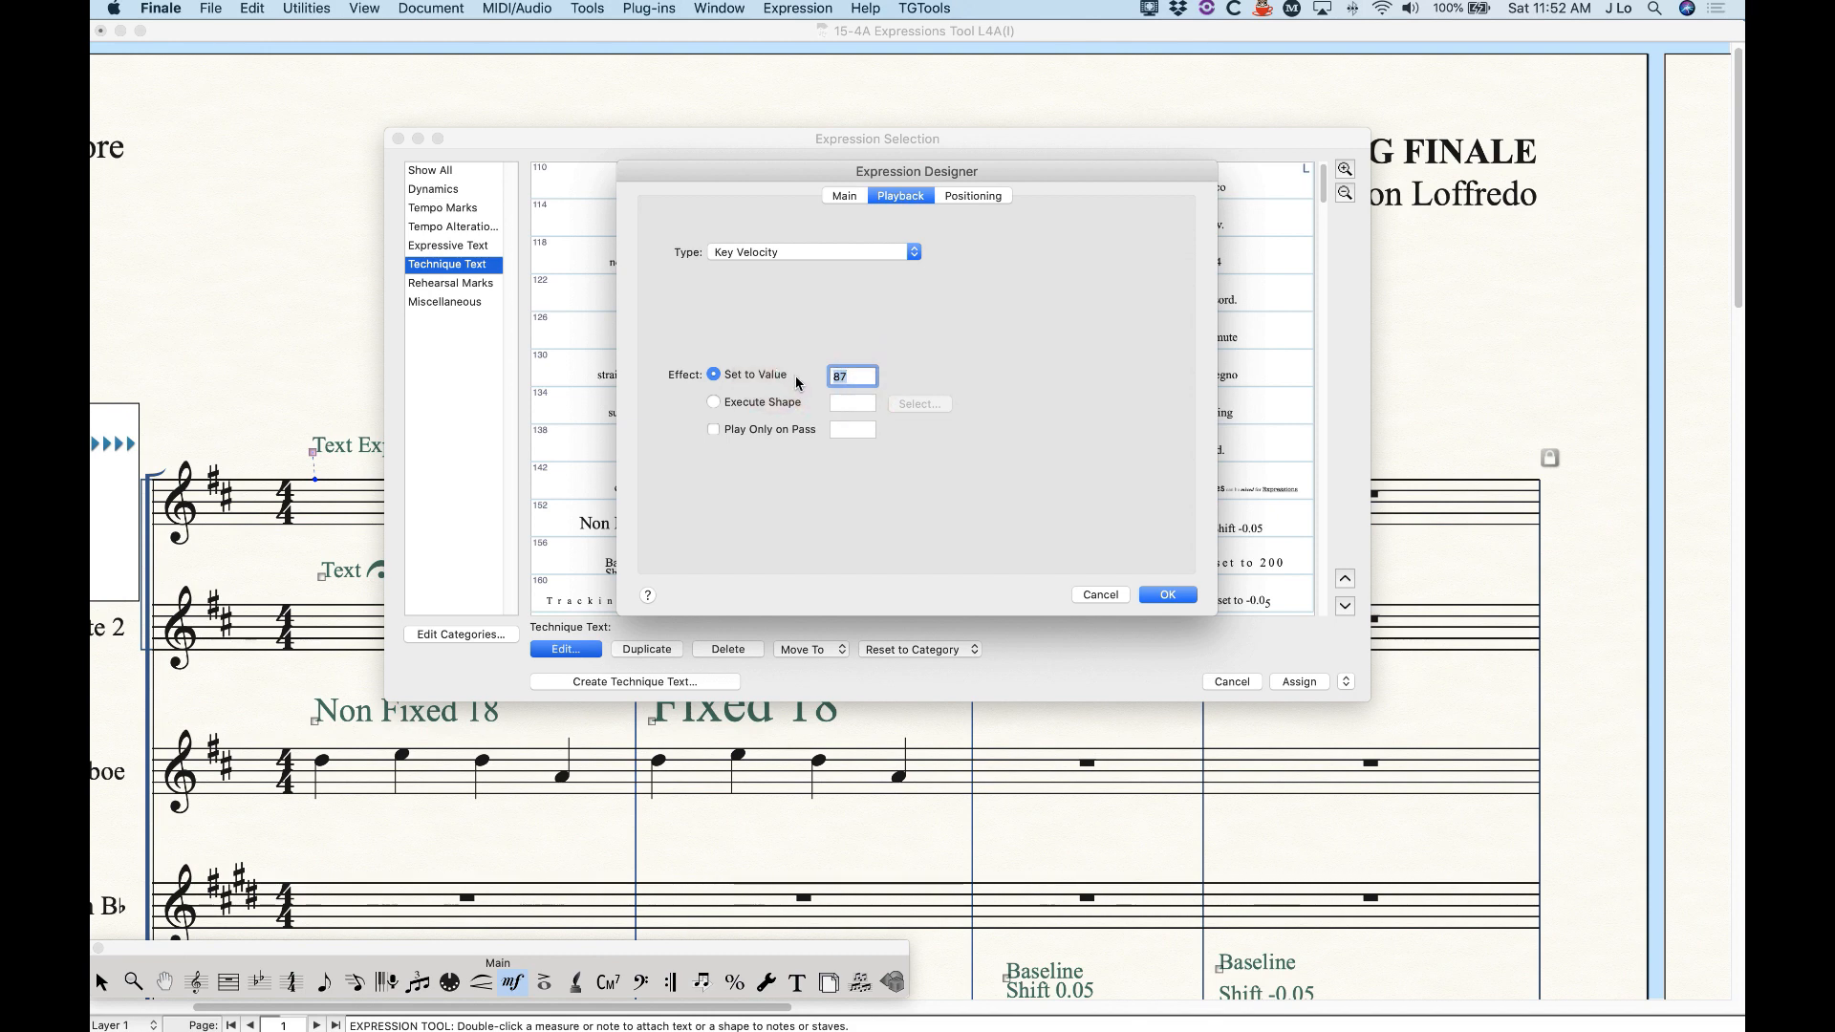
pyautogui.write('95')
pyautogui.click(848, 196)
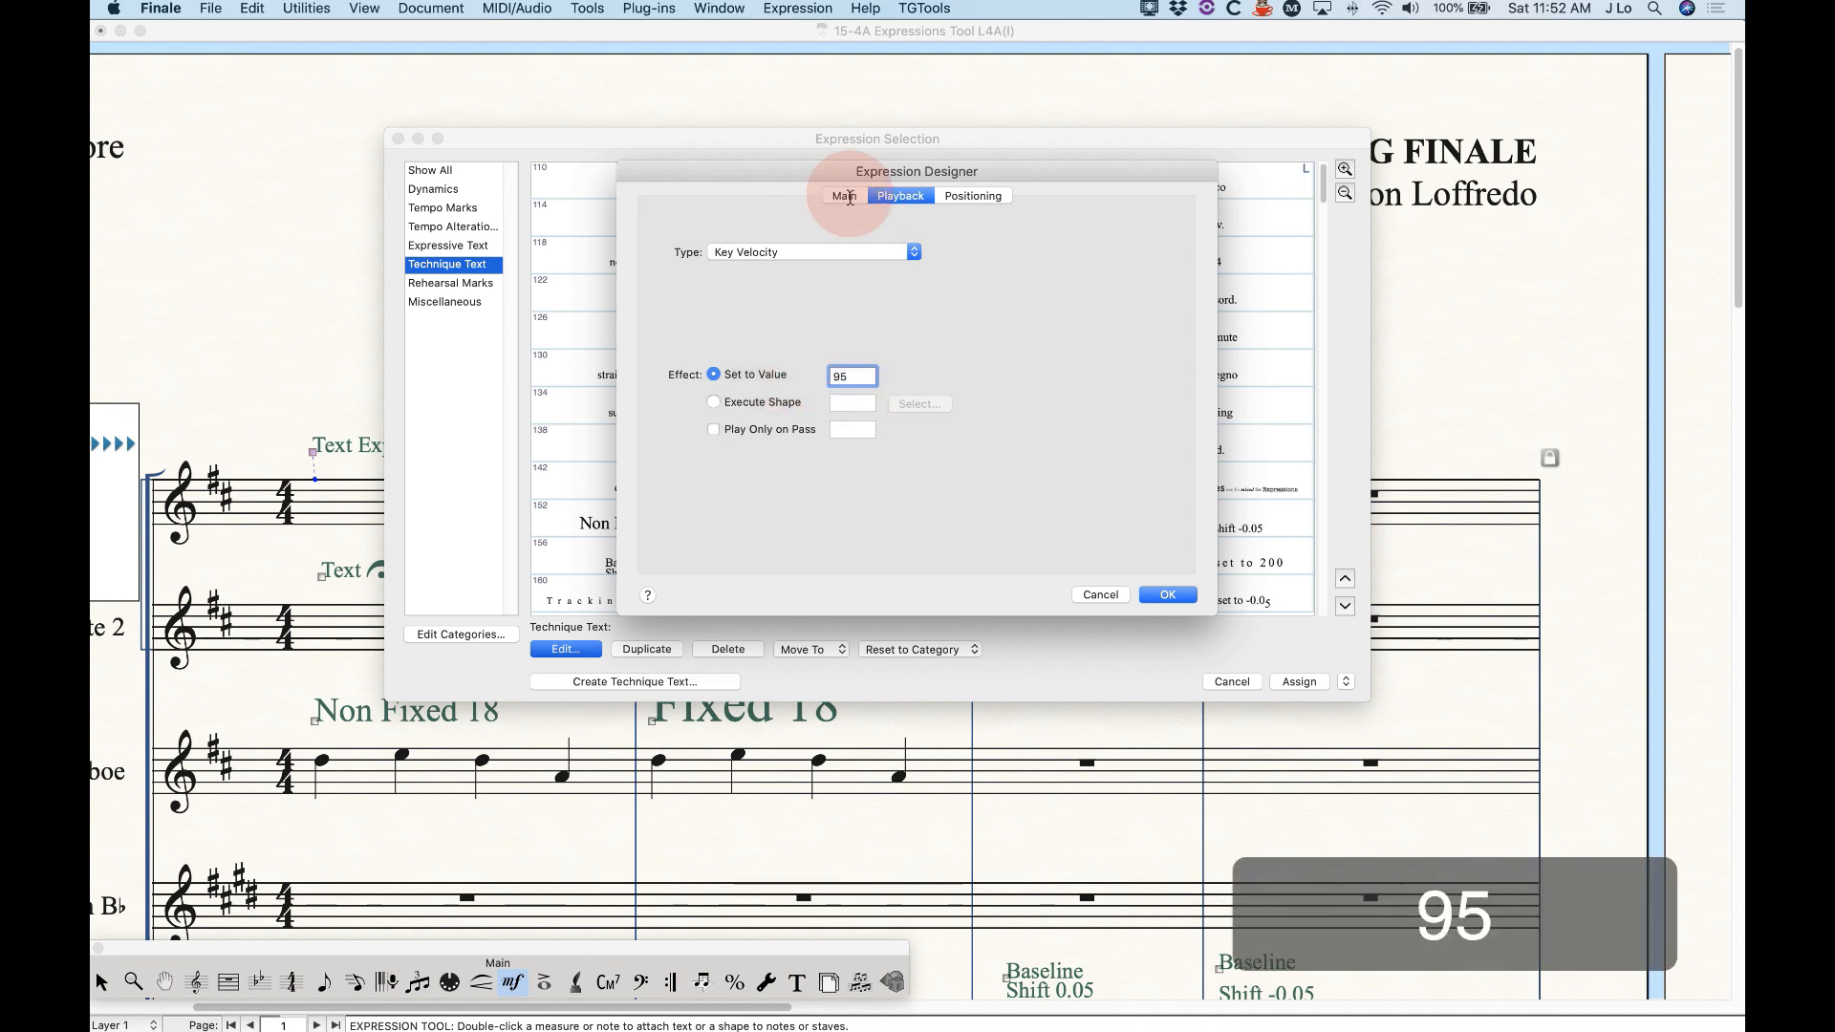
pyautogui.click(839, 268)
# - Delete the Value Number insert from the end of the expression's text
pyautogui.click(824, 256)
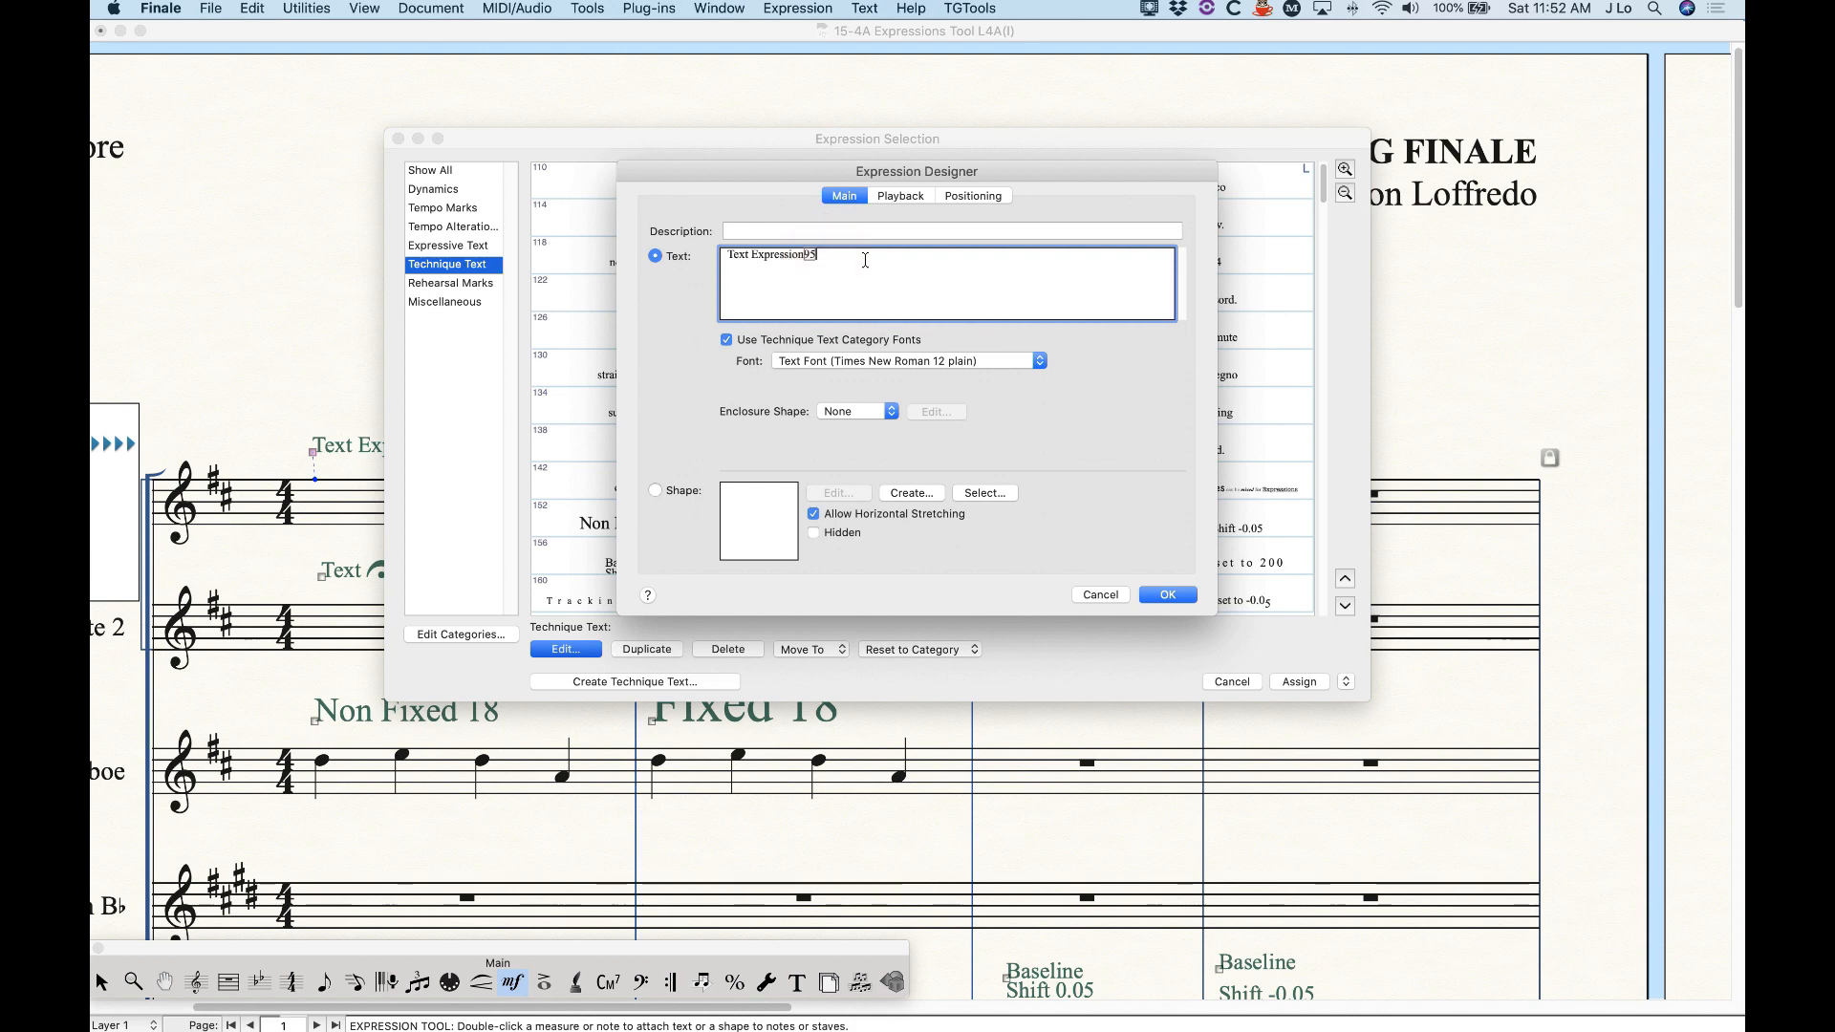
pyautogui.press('BackSpace')
pyautogui.press('BackSpace')
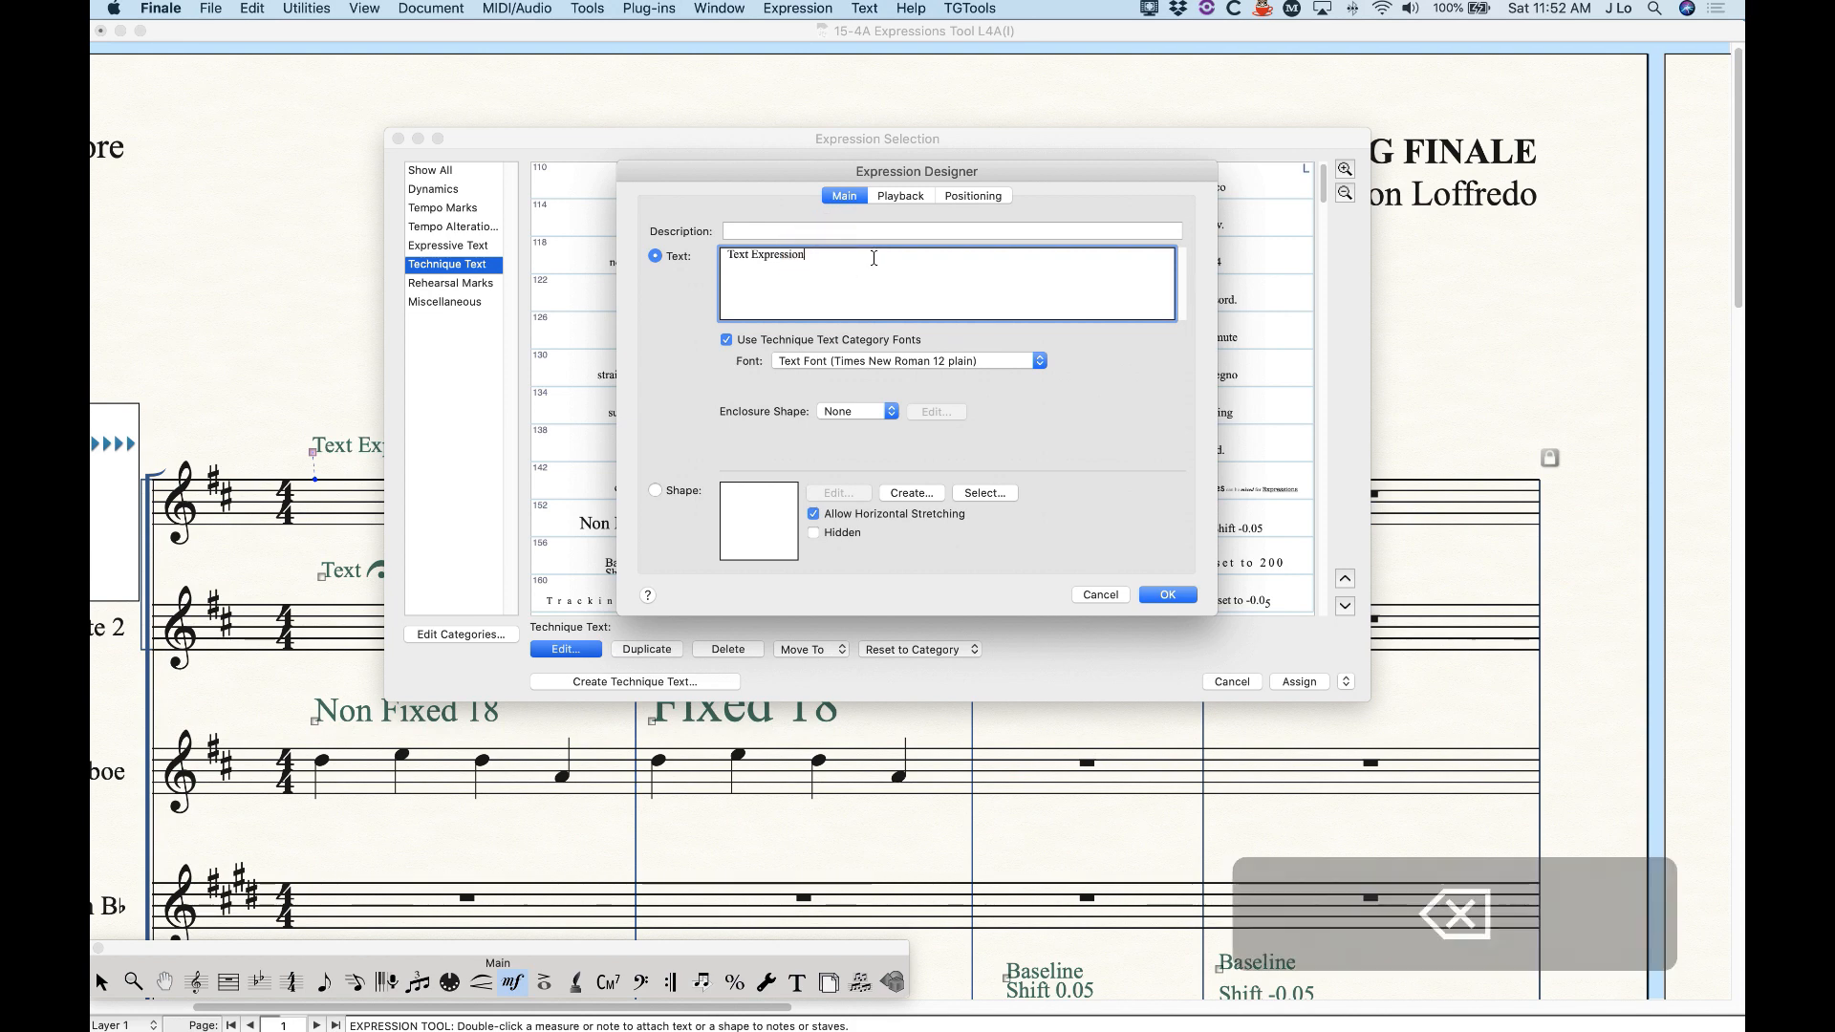
# - Check the Controller Number insert and set the expression's playback type to Controller
pyautogui.click(865, 7)
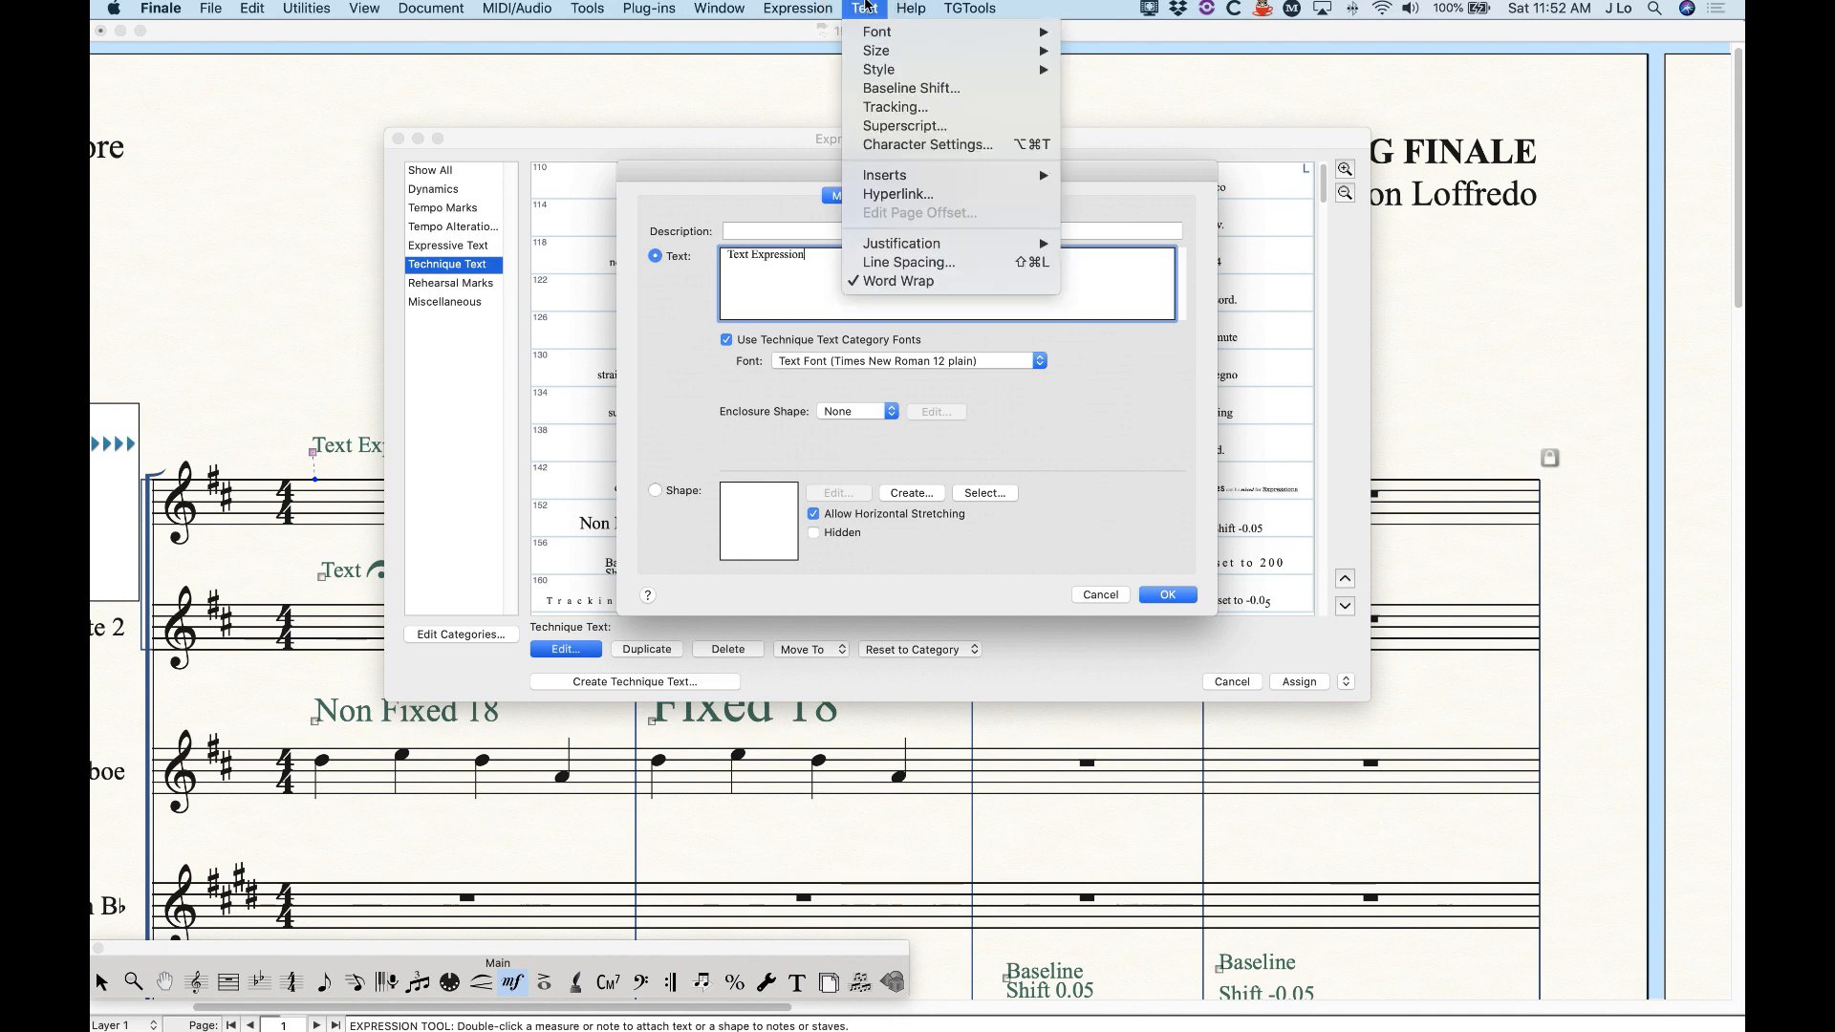
pyautogui.moveTo(889, 181)
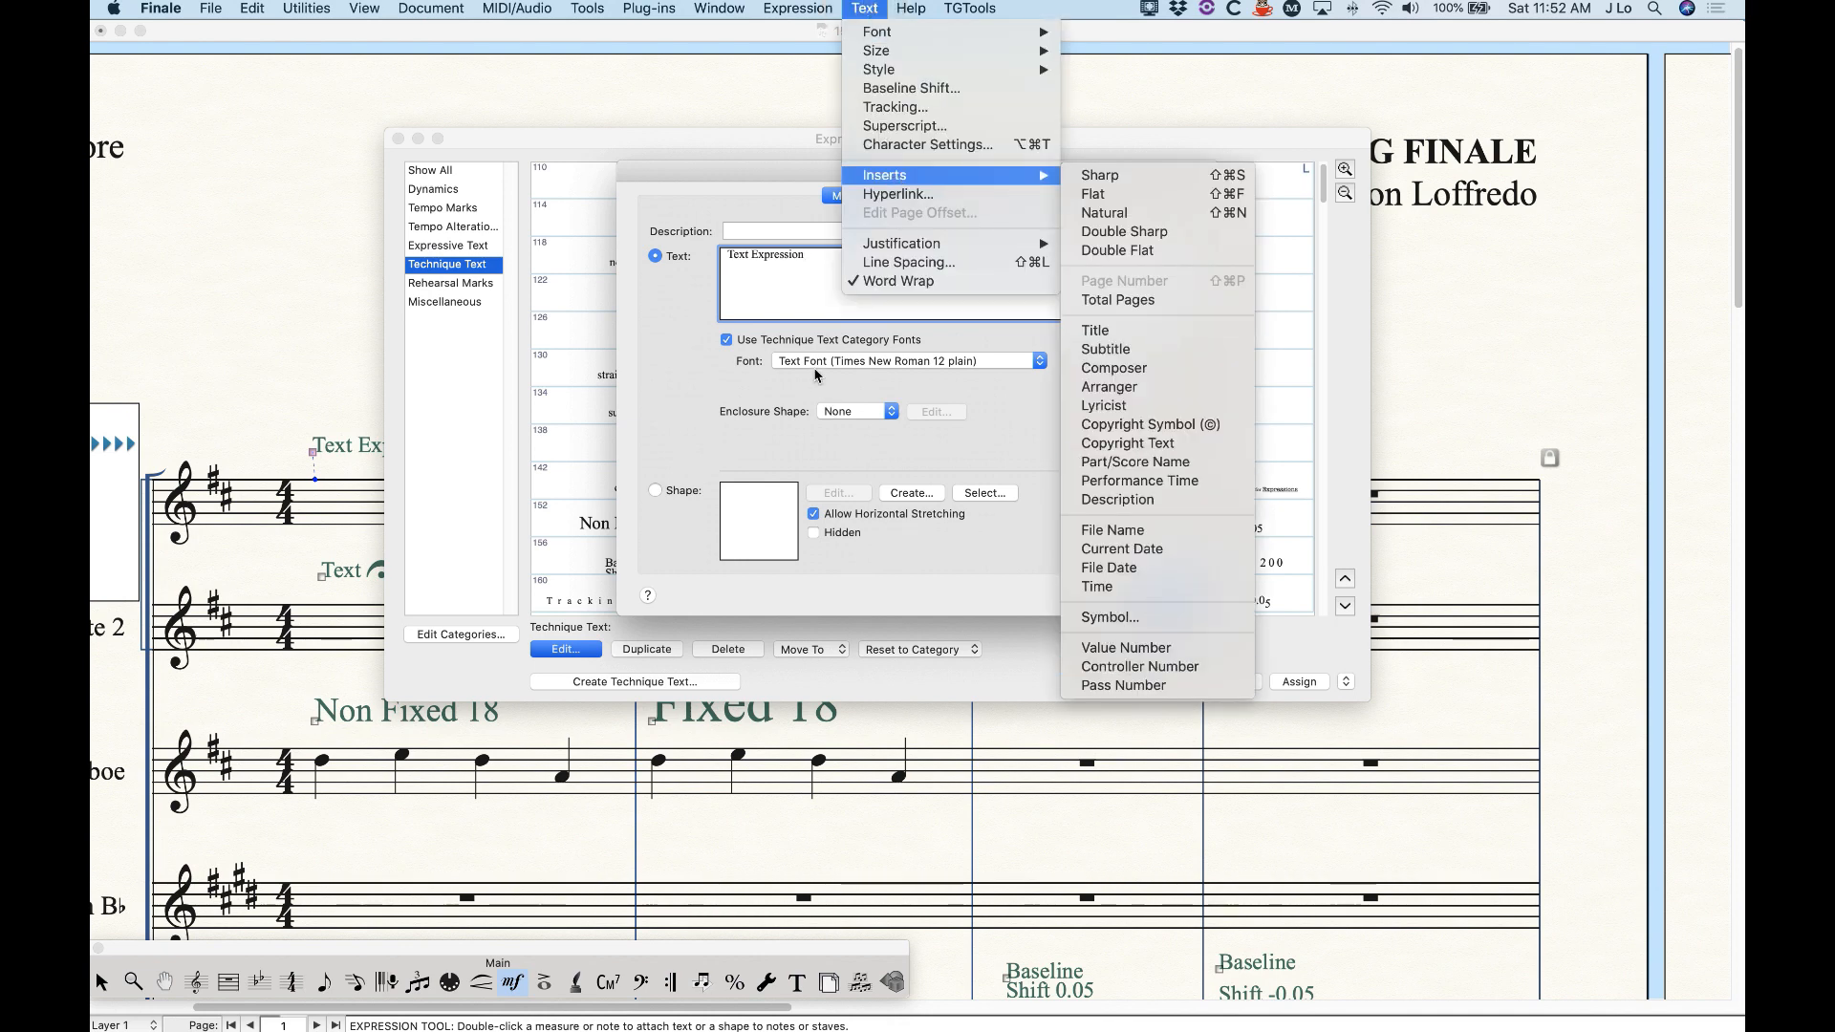
pyautogui.click(889, 216)
pyautogui.click(899, 199)
pyautogui.click(790, 250)
pyautogui.click(750, 252)
pyautogui.click(755, 252)
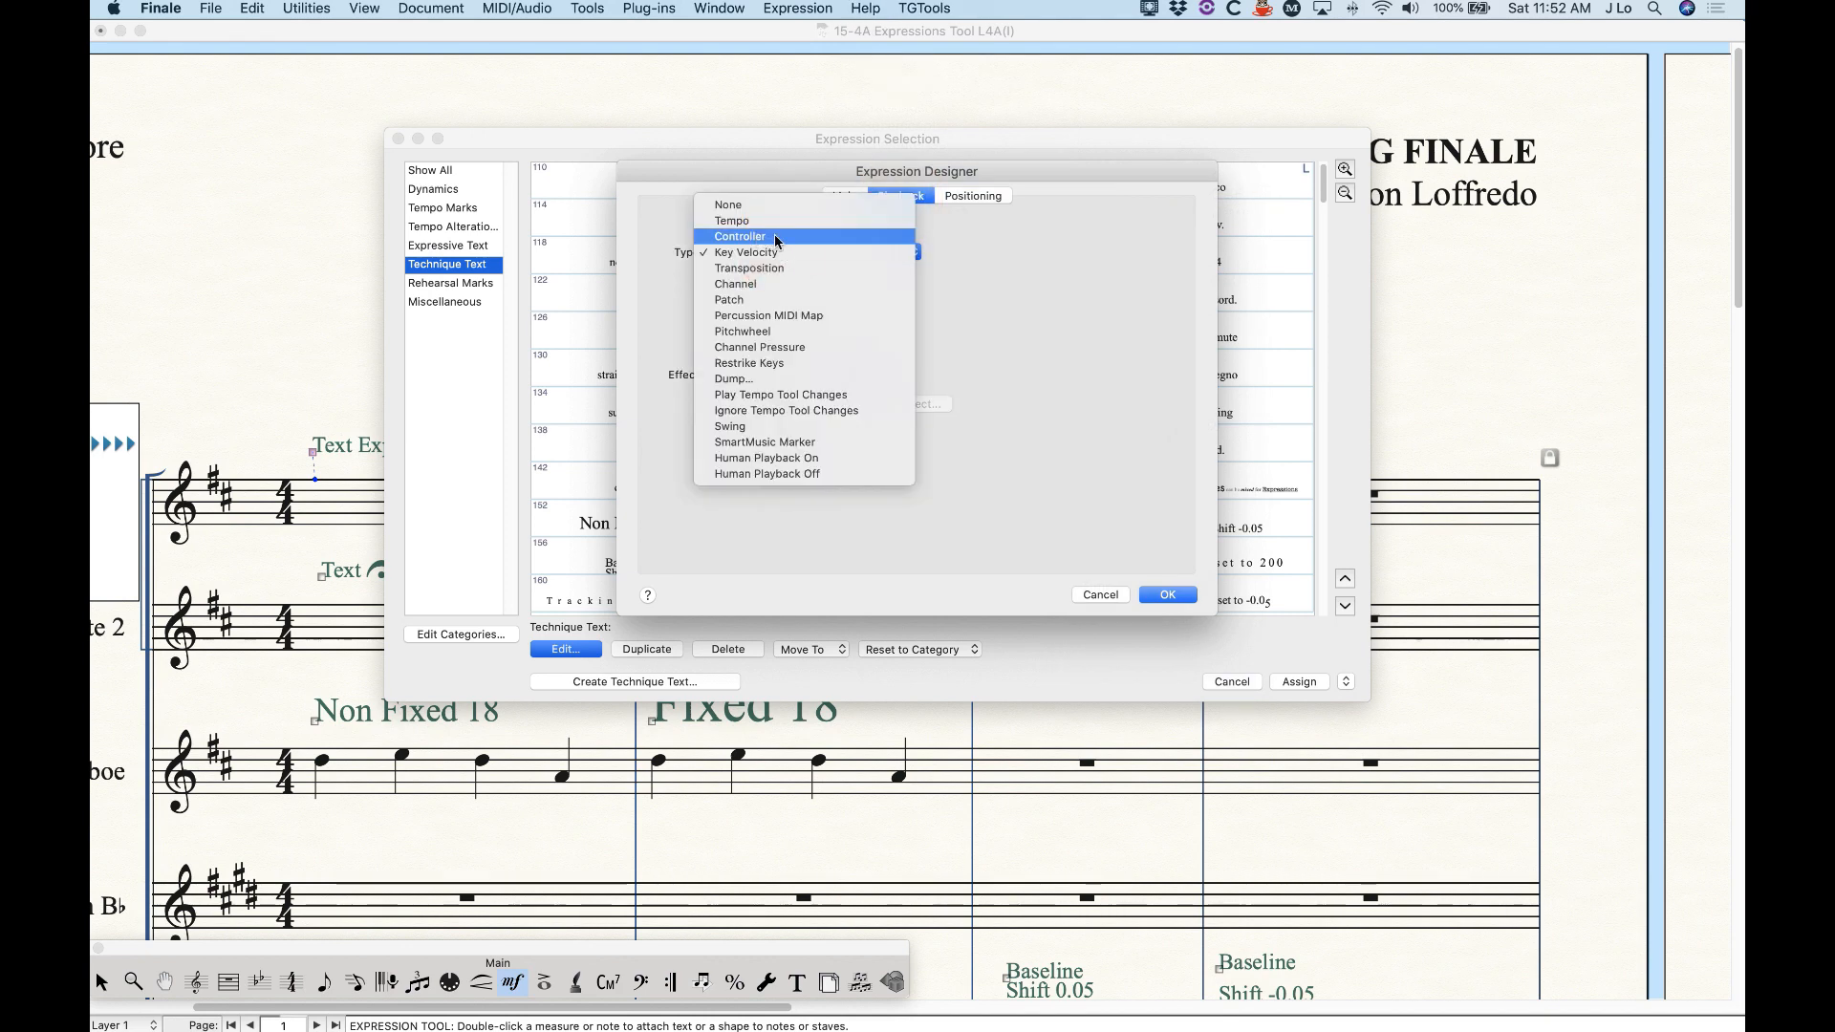
pyautogui.click(727, 237)
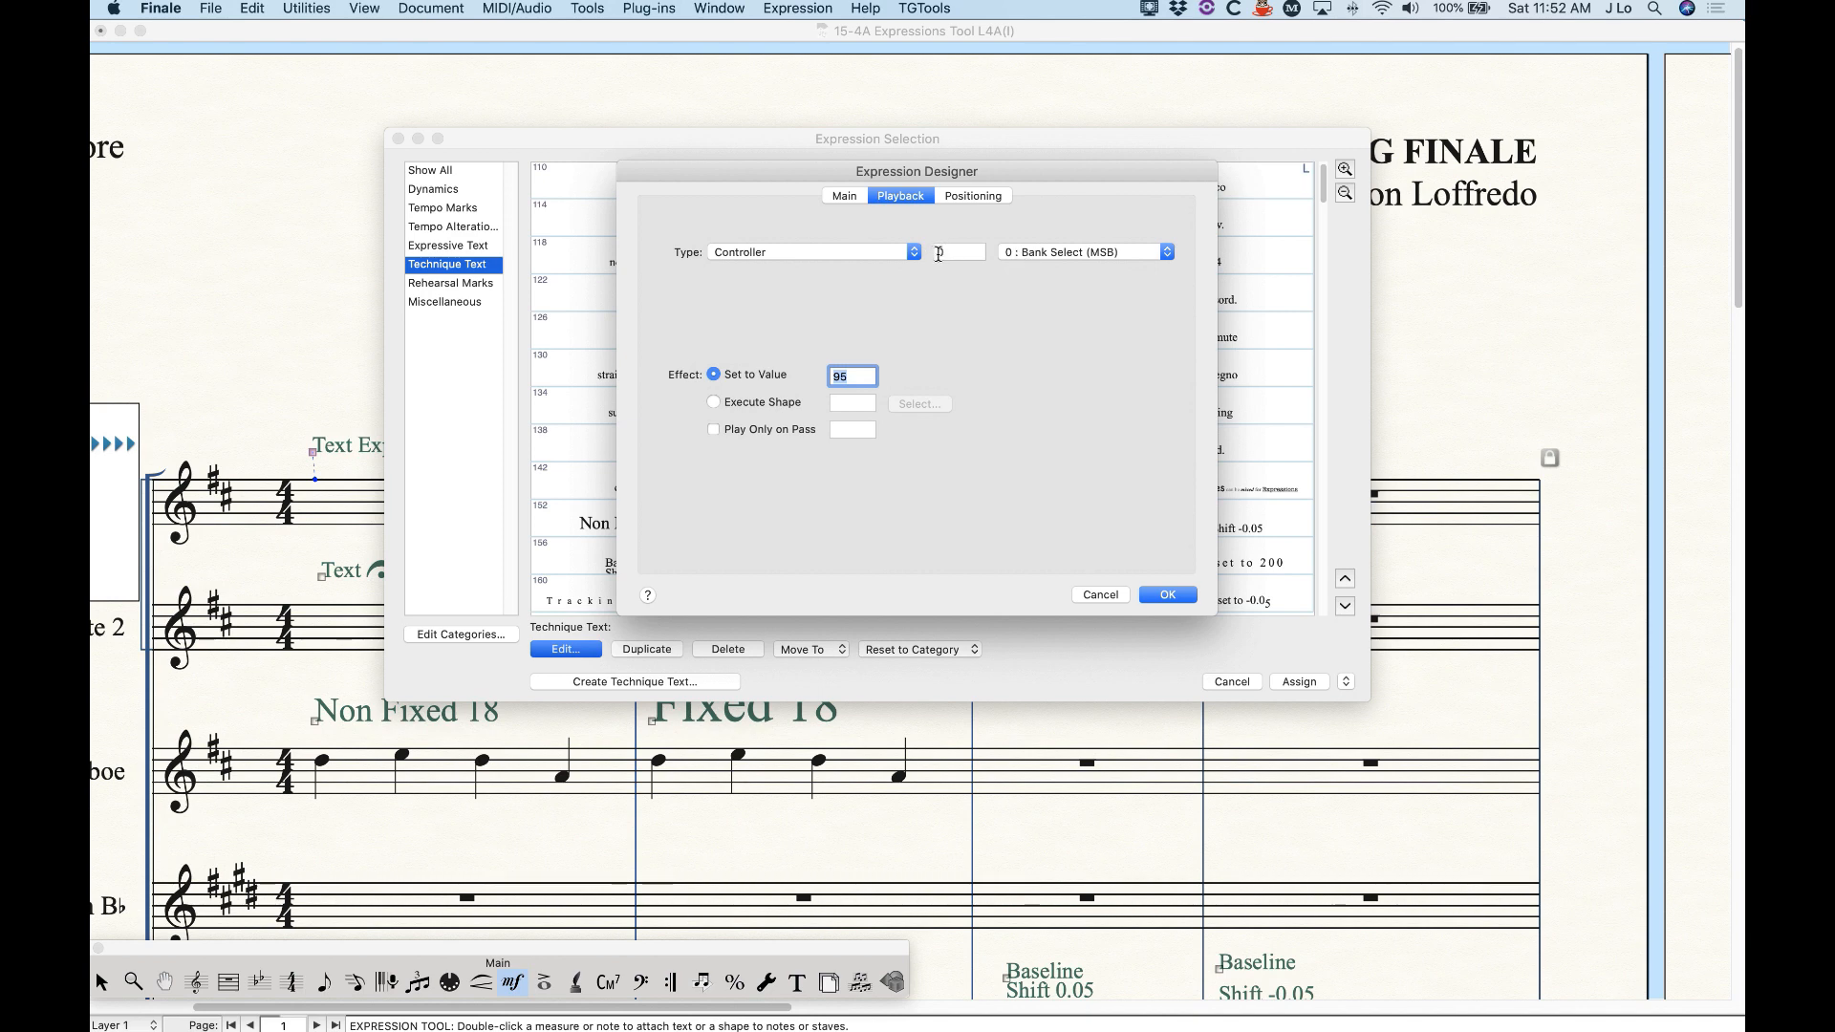
# - Set the playback type back to None and return to the expression's main settings
pyautogui.click(817, 252)
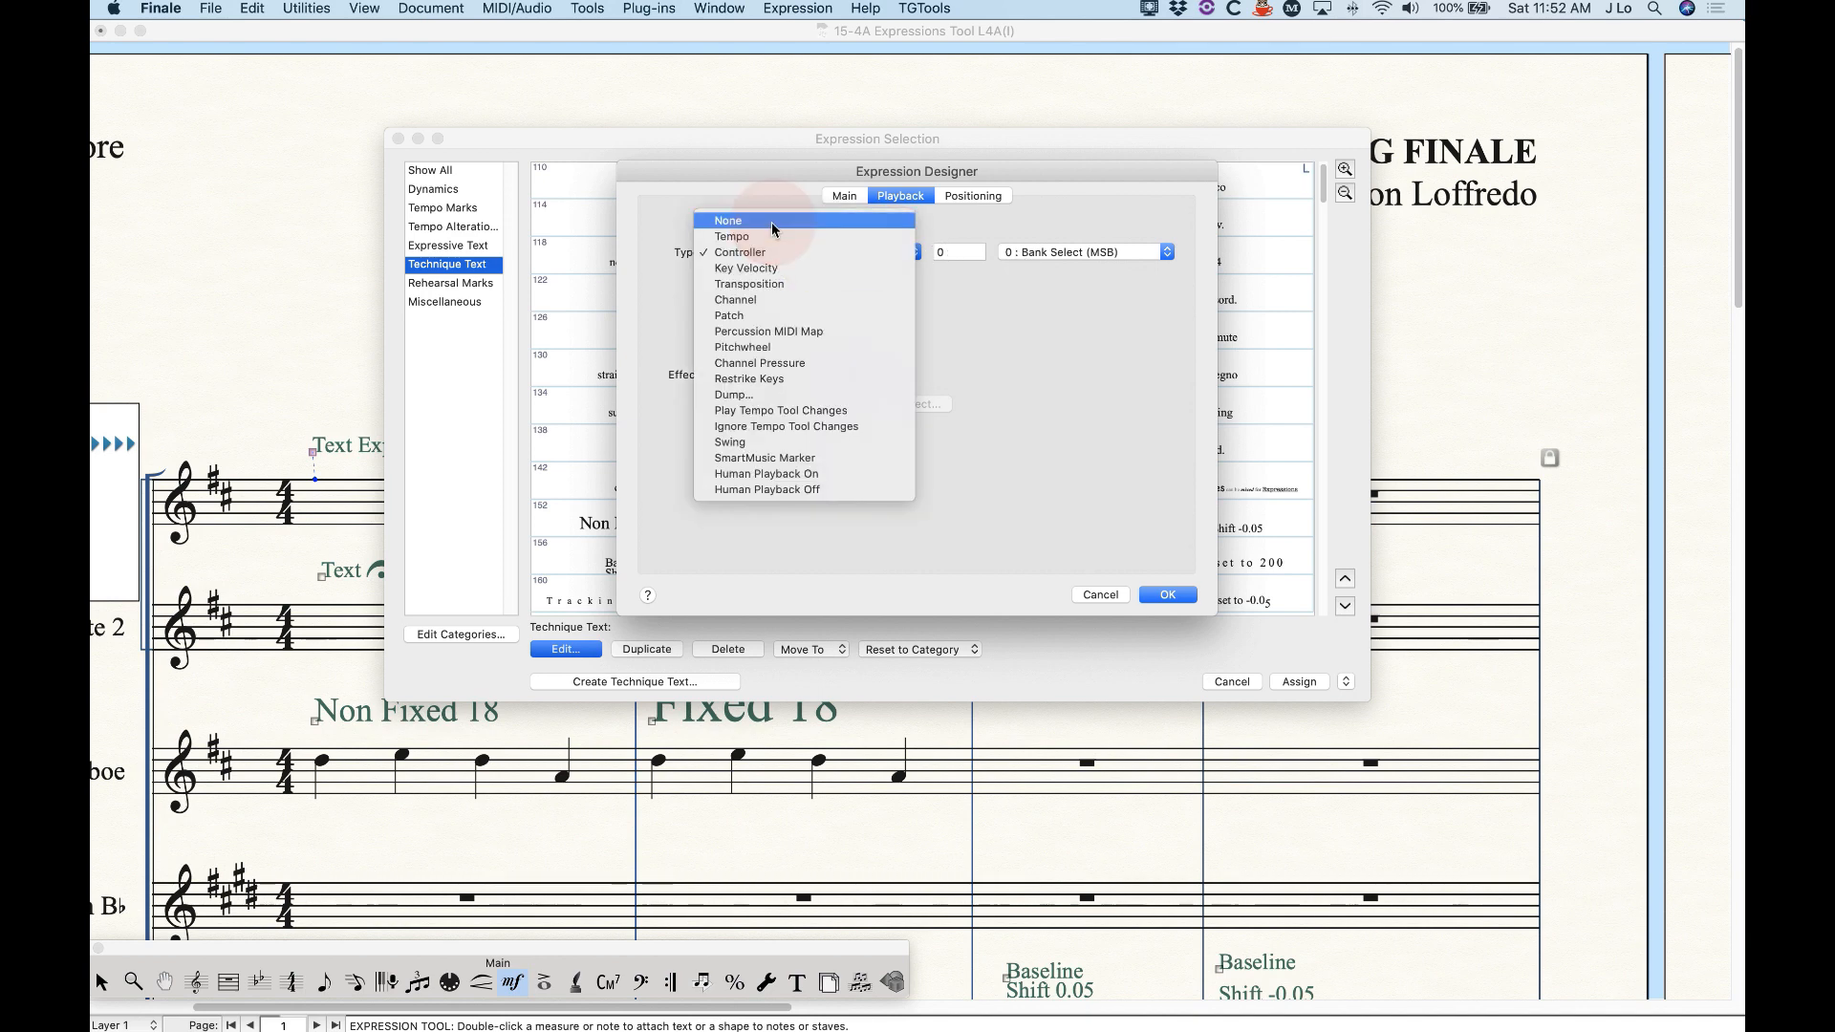
pyautogui.click(772, 221)
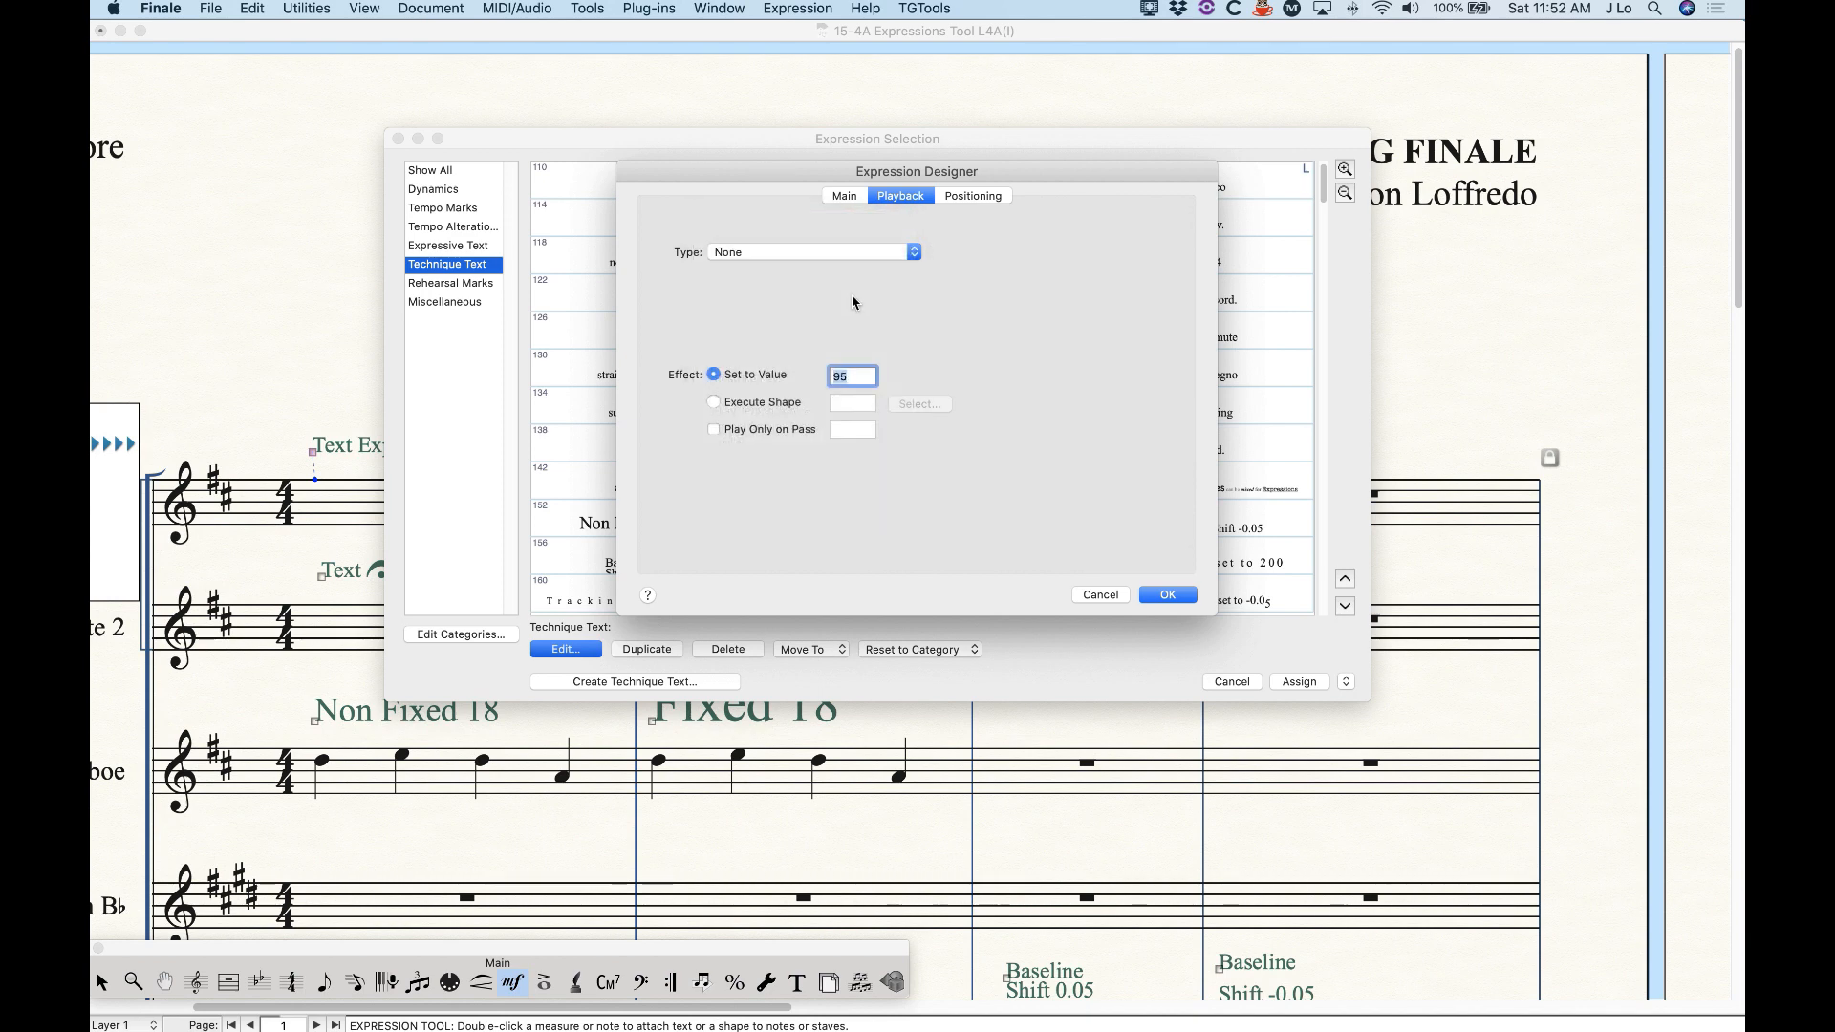
pyautogui.click(841, 195)
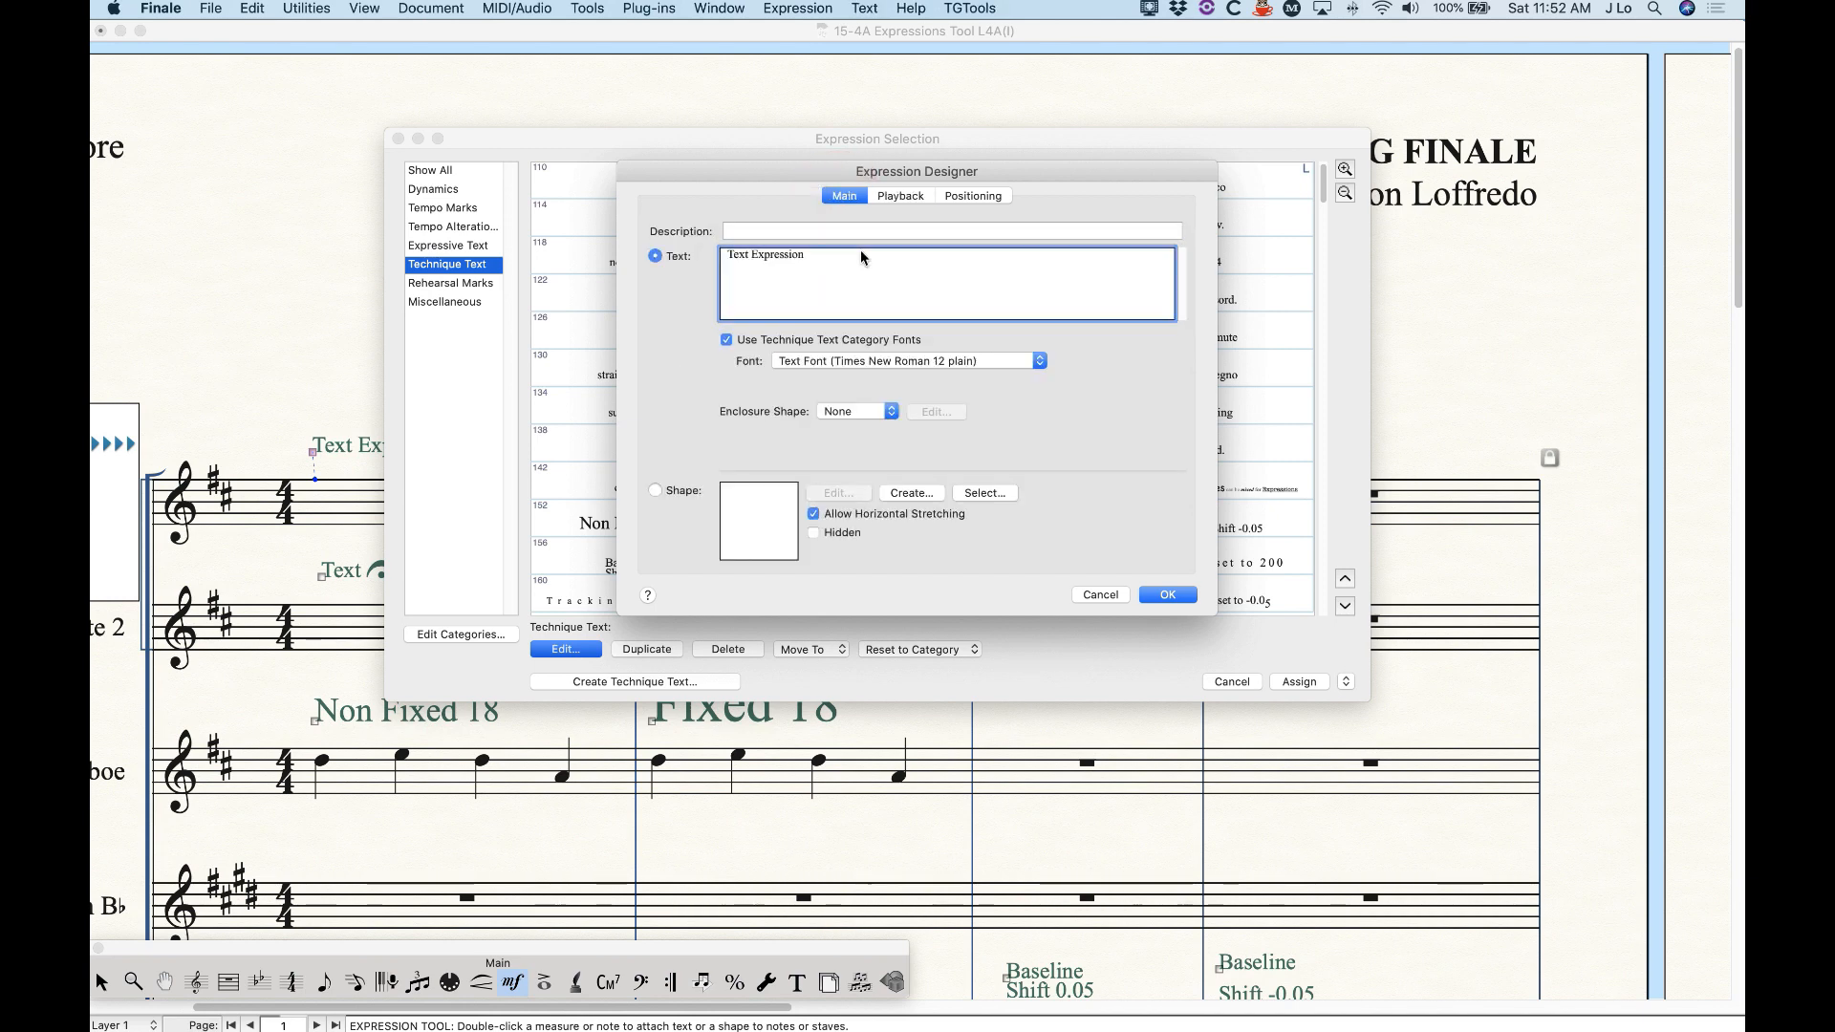
# - Examine the Inserts, Justification and Line Spacing options offered for the expression's text
pyautogui.click(862, 8)
pyautogui.moveTo(929, 176)
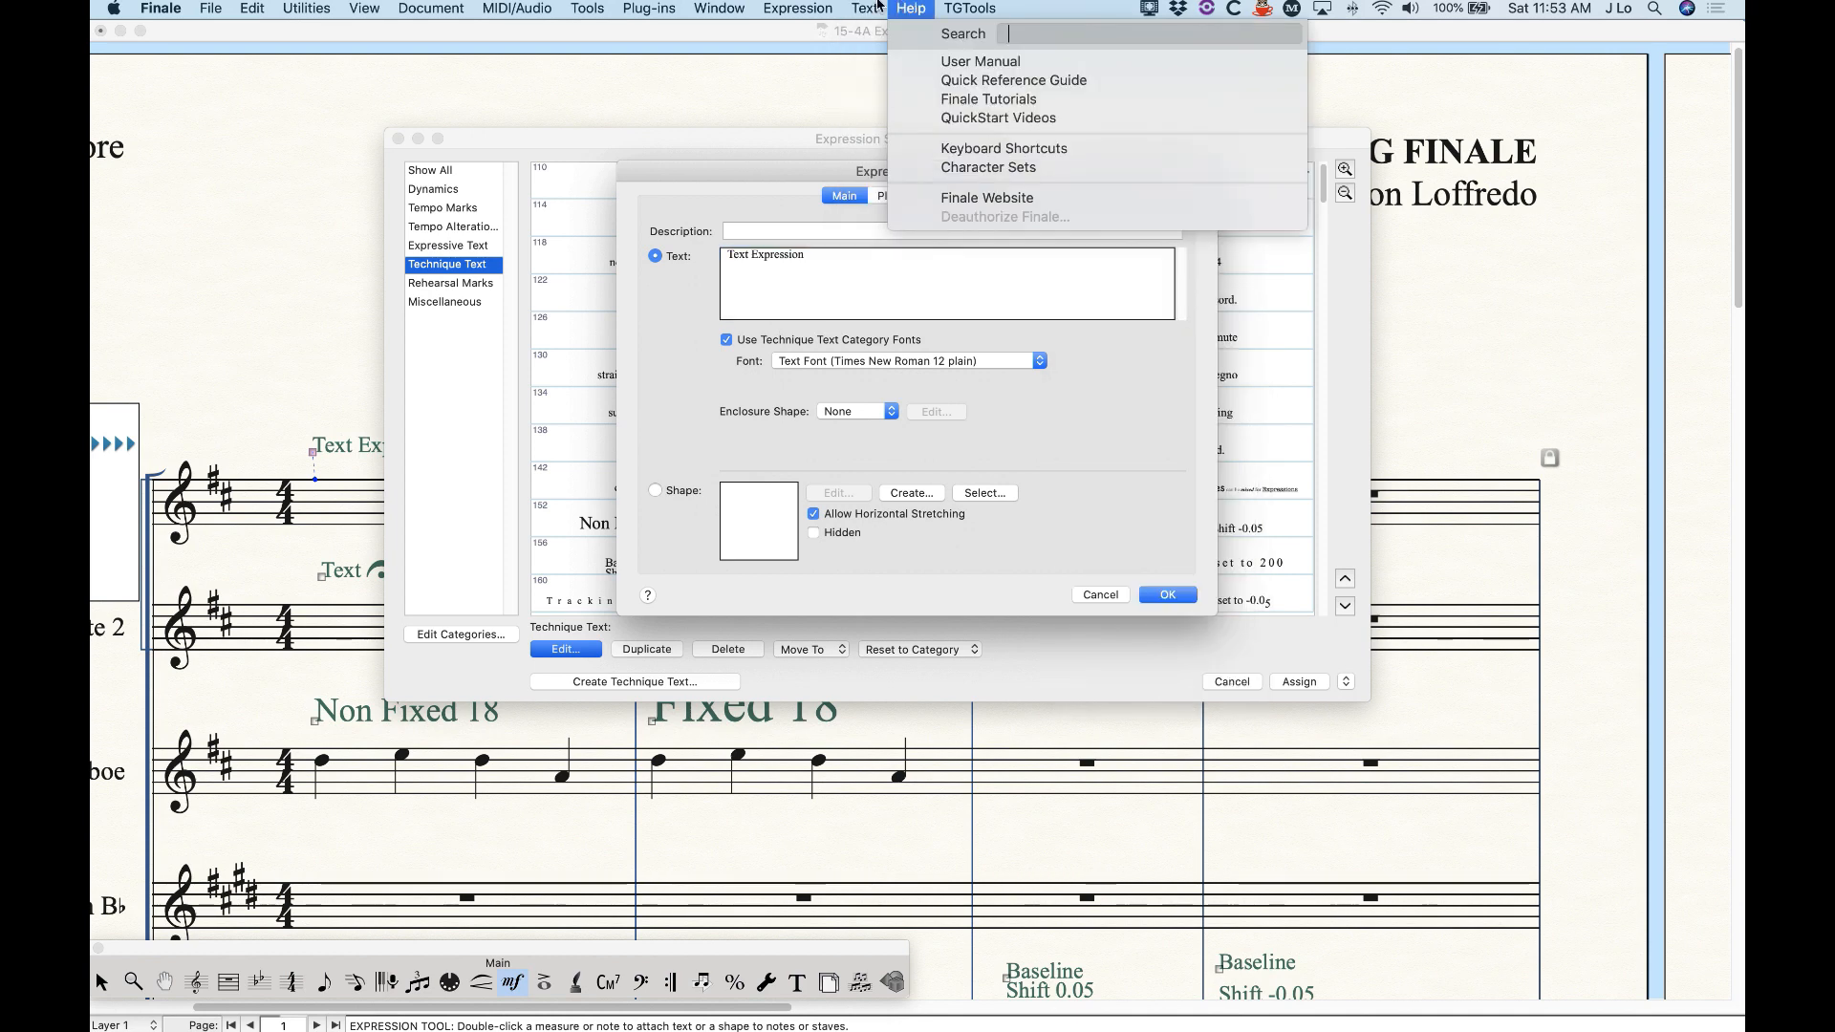
pyautogui.click(800, 262)
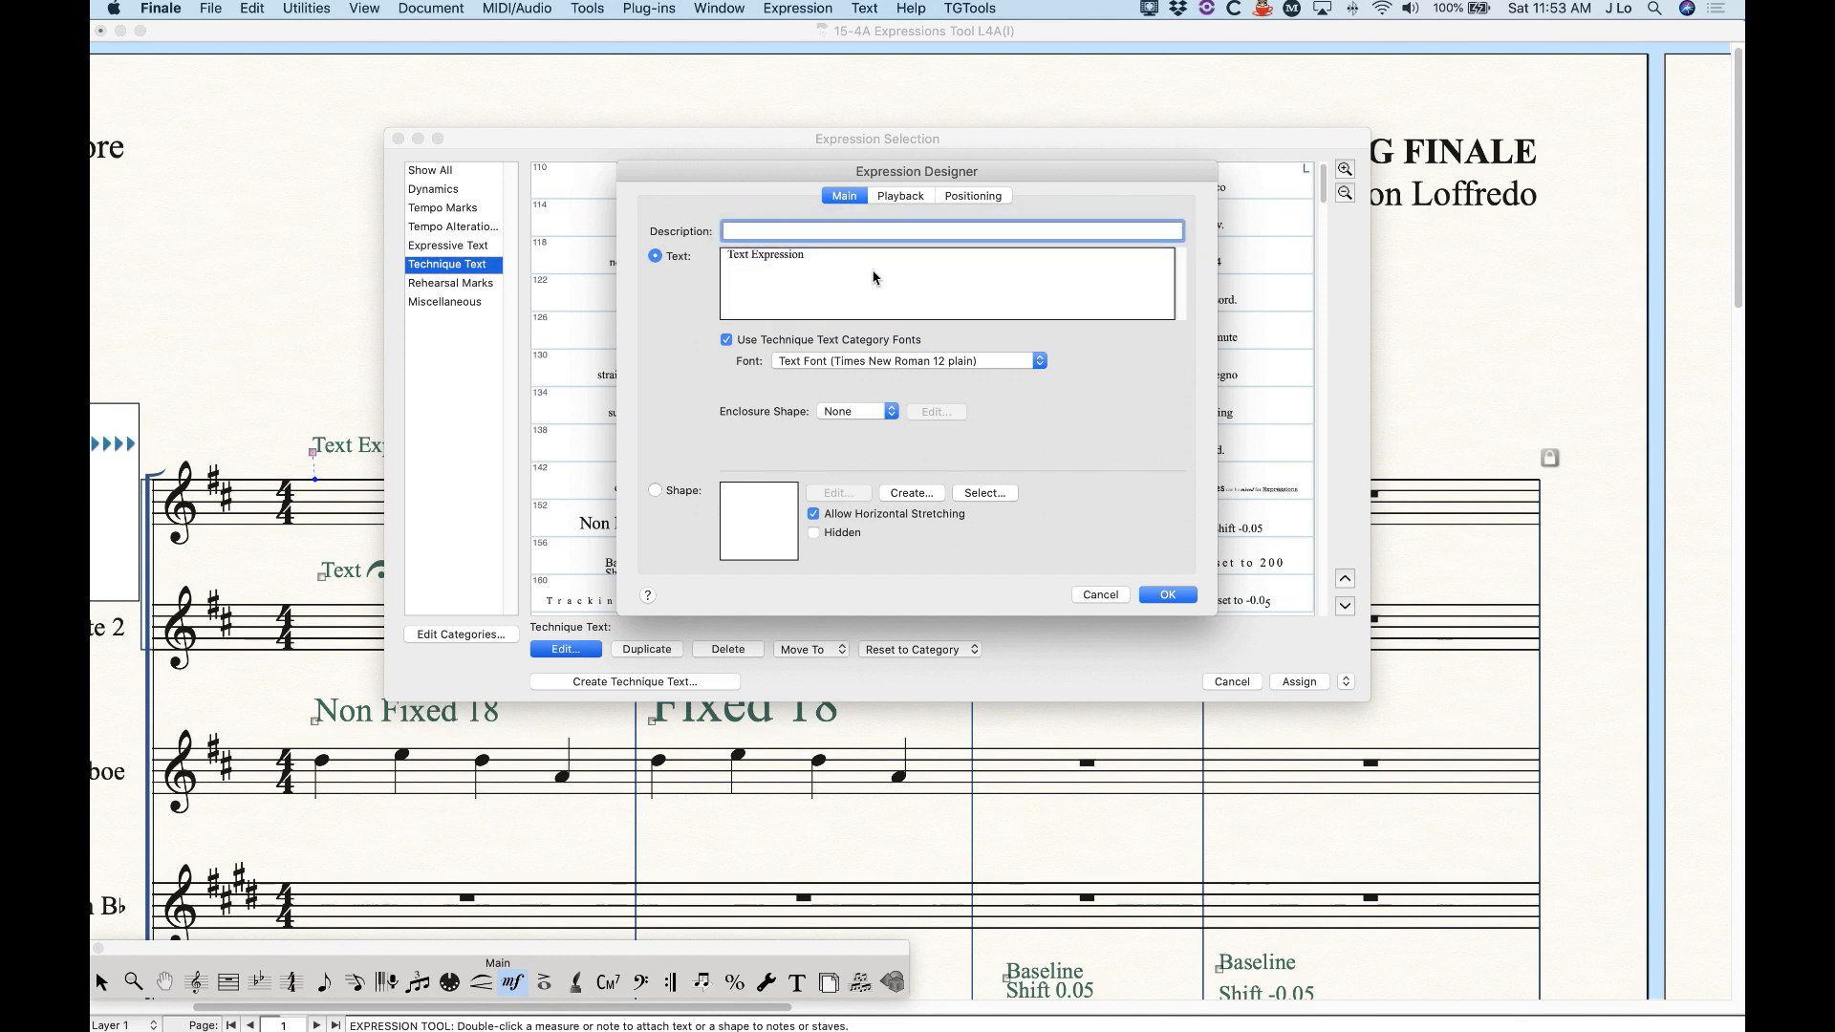
pyautogui.click(864, 8)
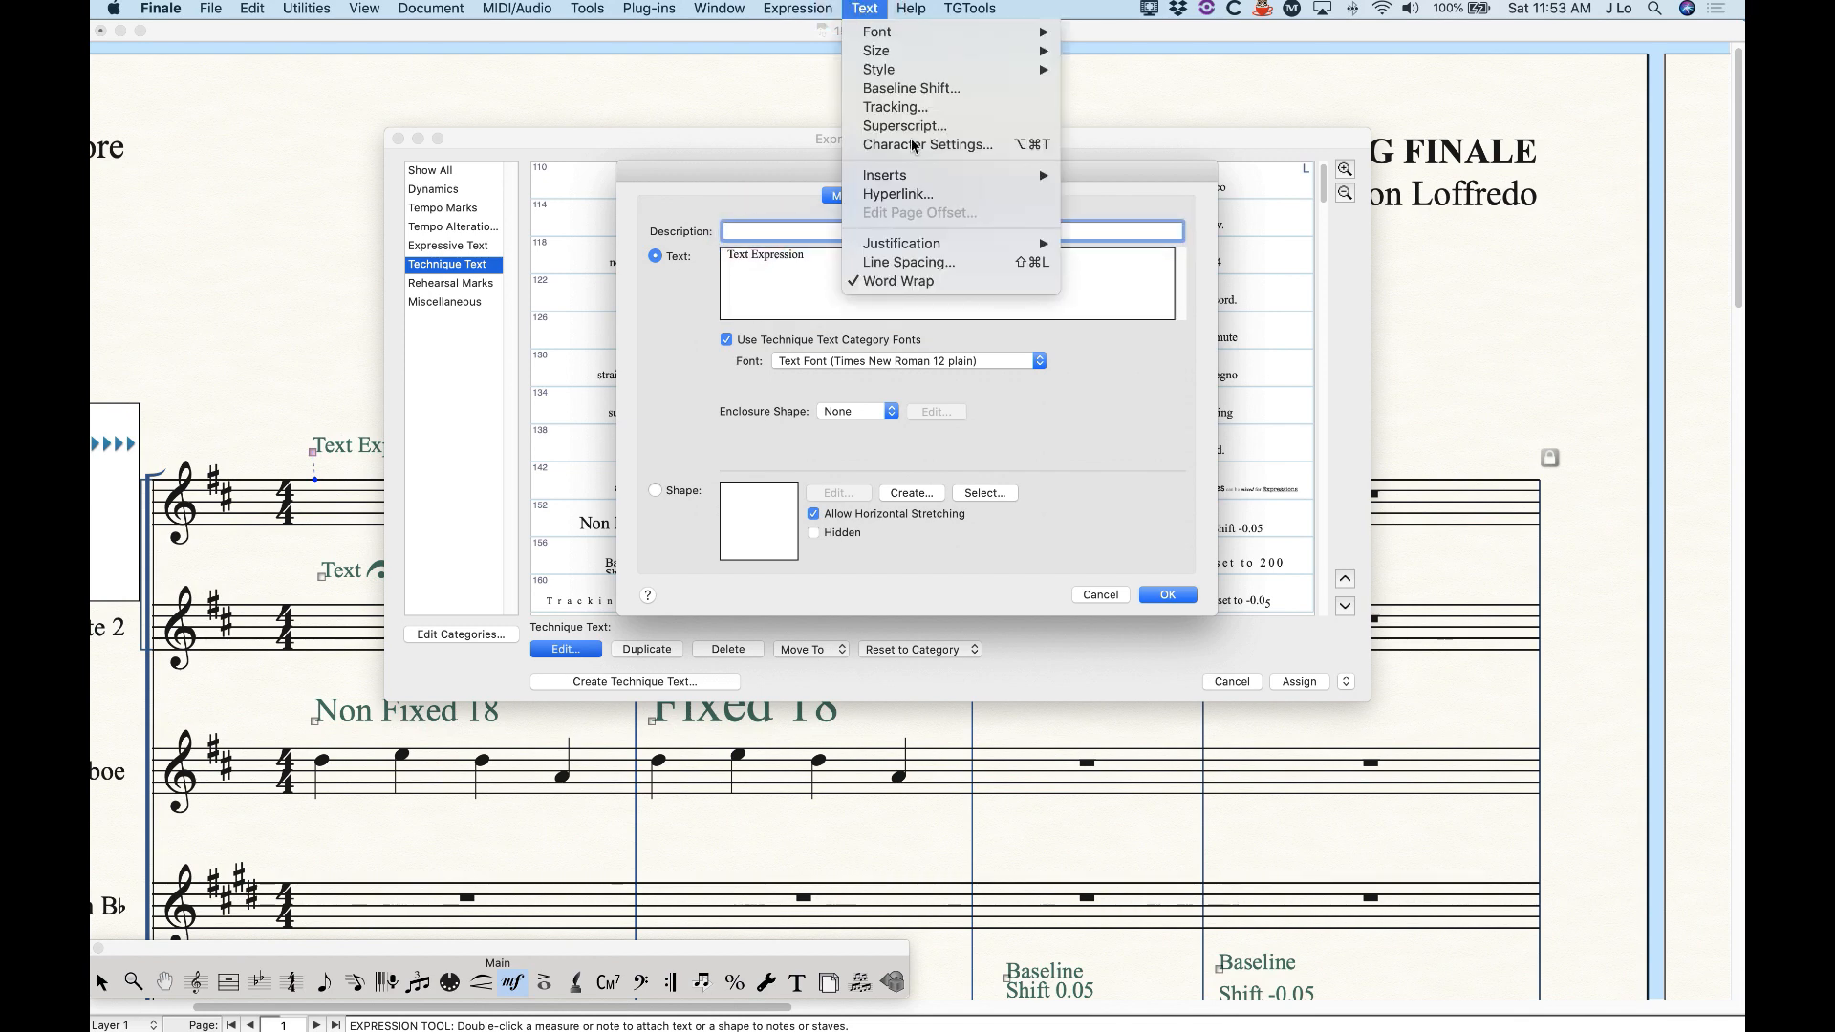
pyautogui.moveTo(896, 183)
pyautogui.click(863, 7)
pyautogui.click(863, 6)
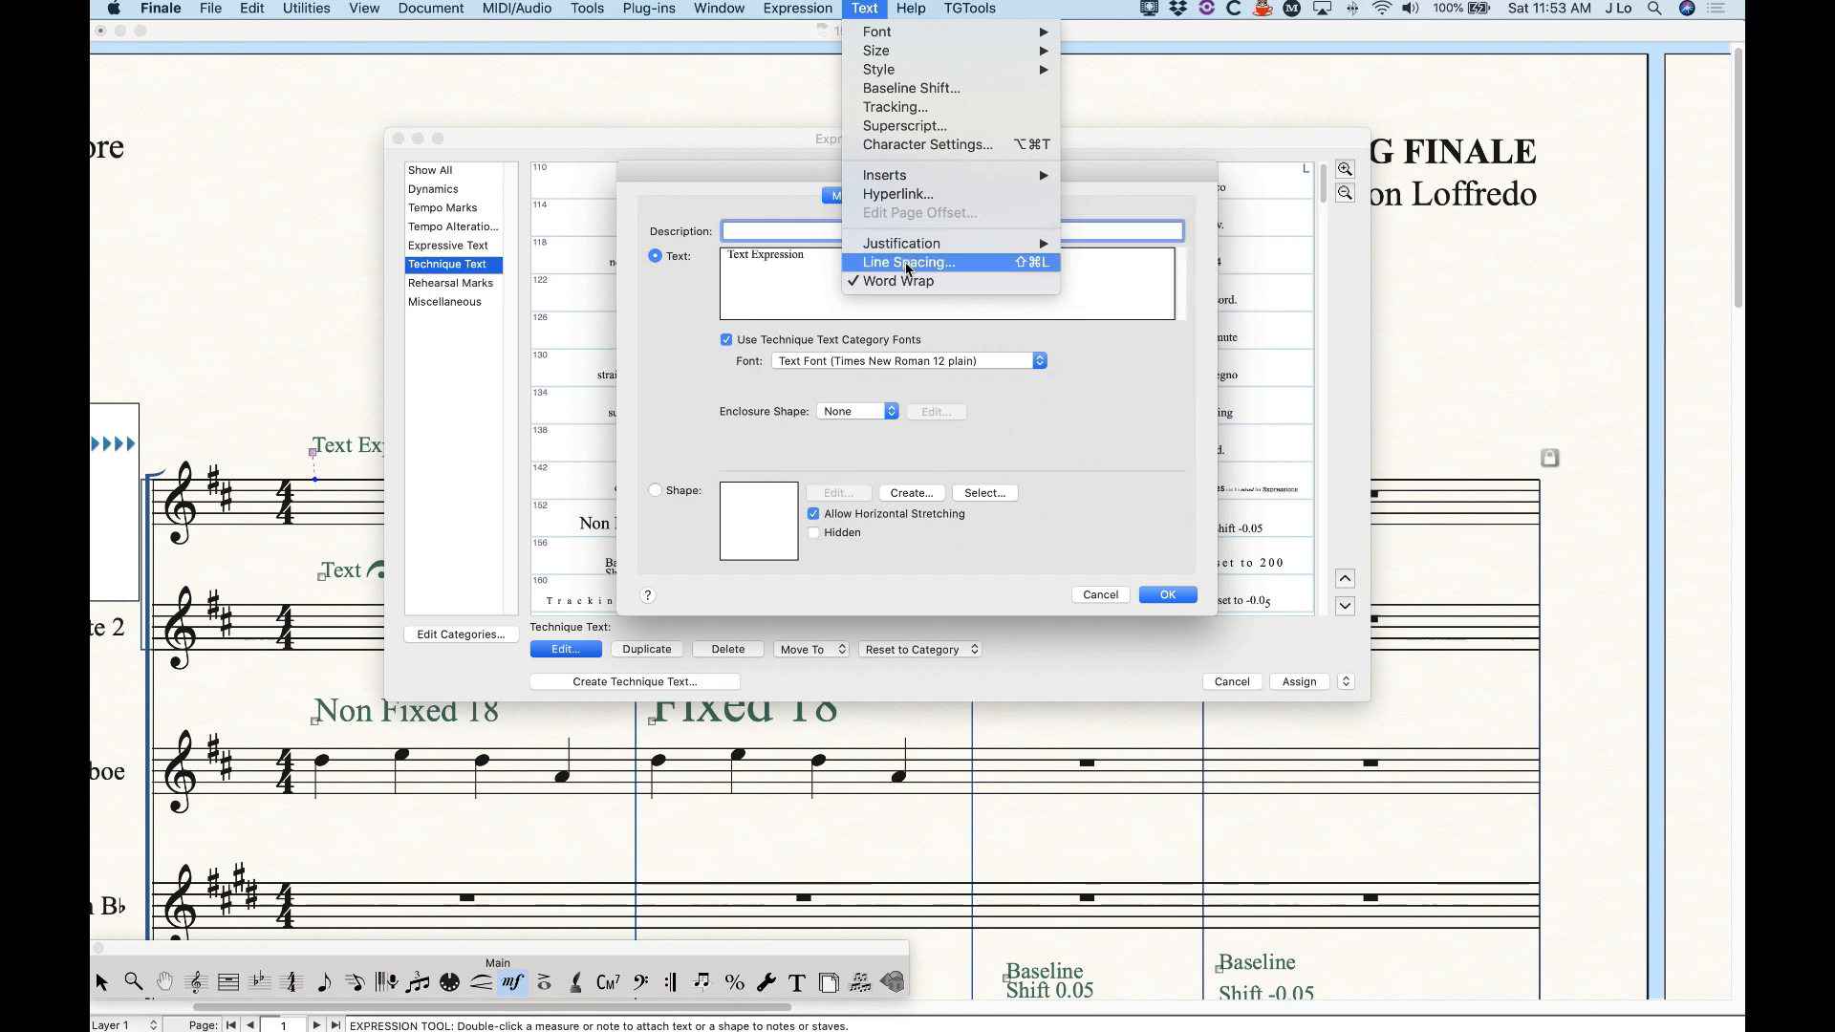
pyautogui.moveTo(904, 248)
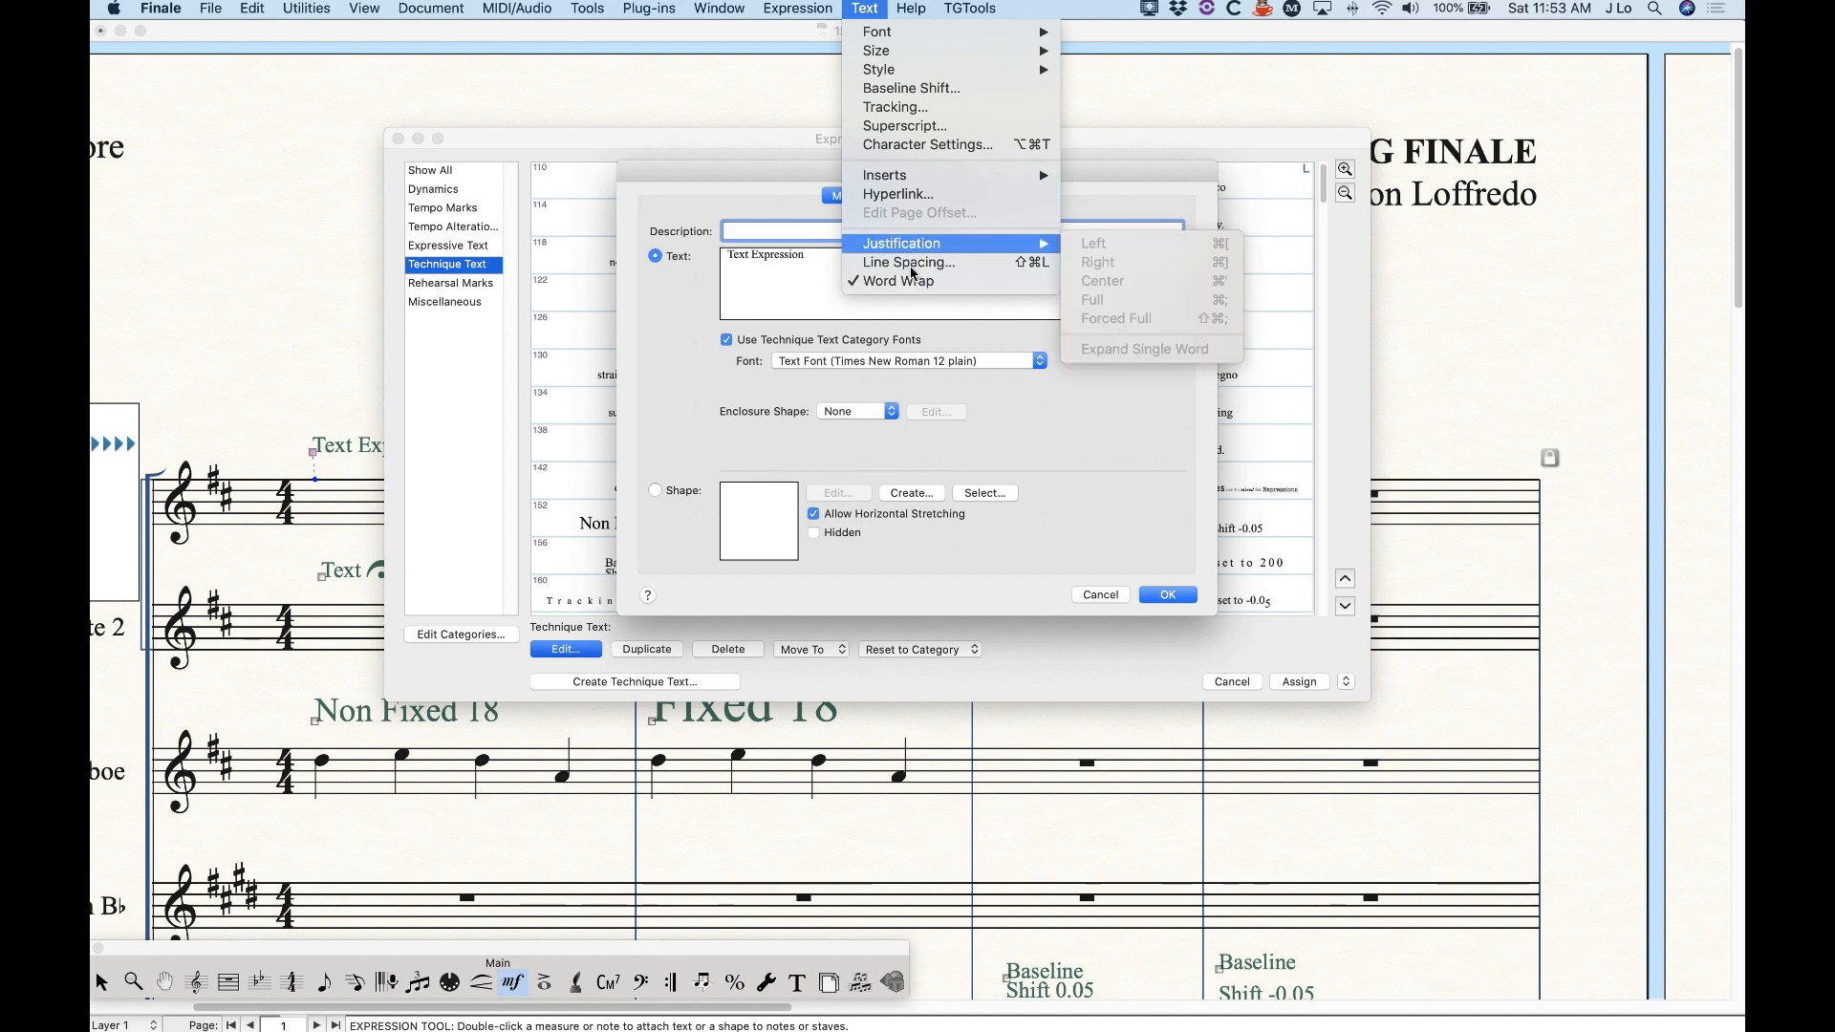
pyautogui.click(858, 5)
# - Add a second line reading "New Line" below "Text Expression" in the expression's text
pyautogui.click(820, 258)
pyautogui.press('Return')
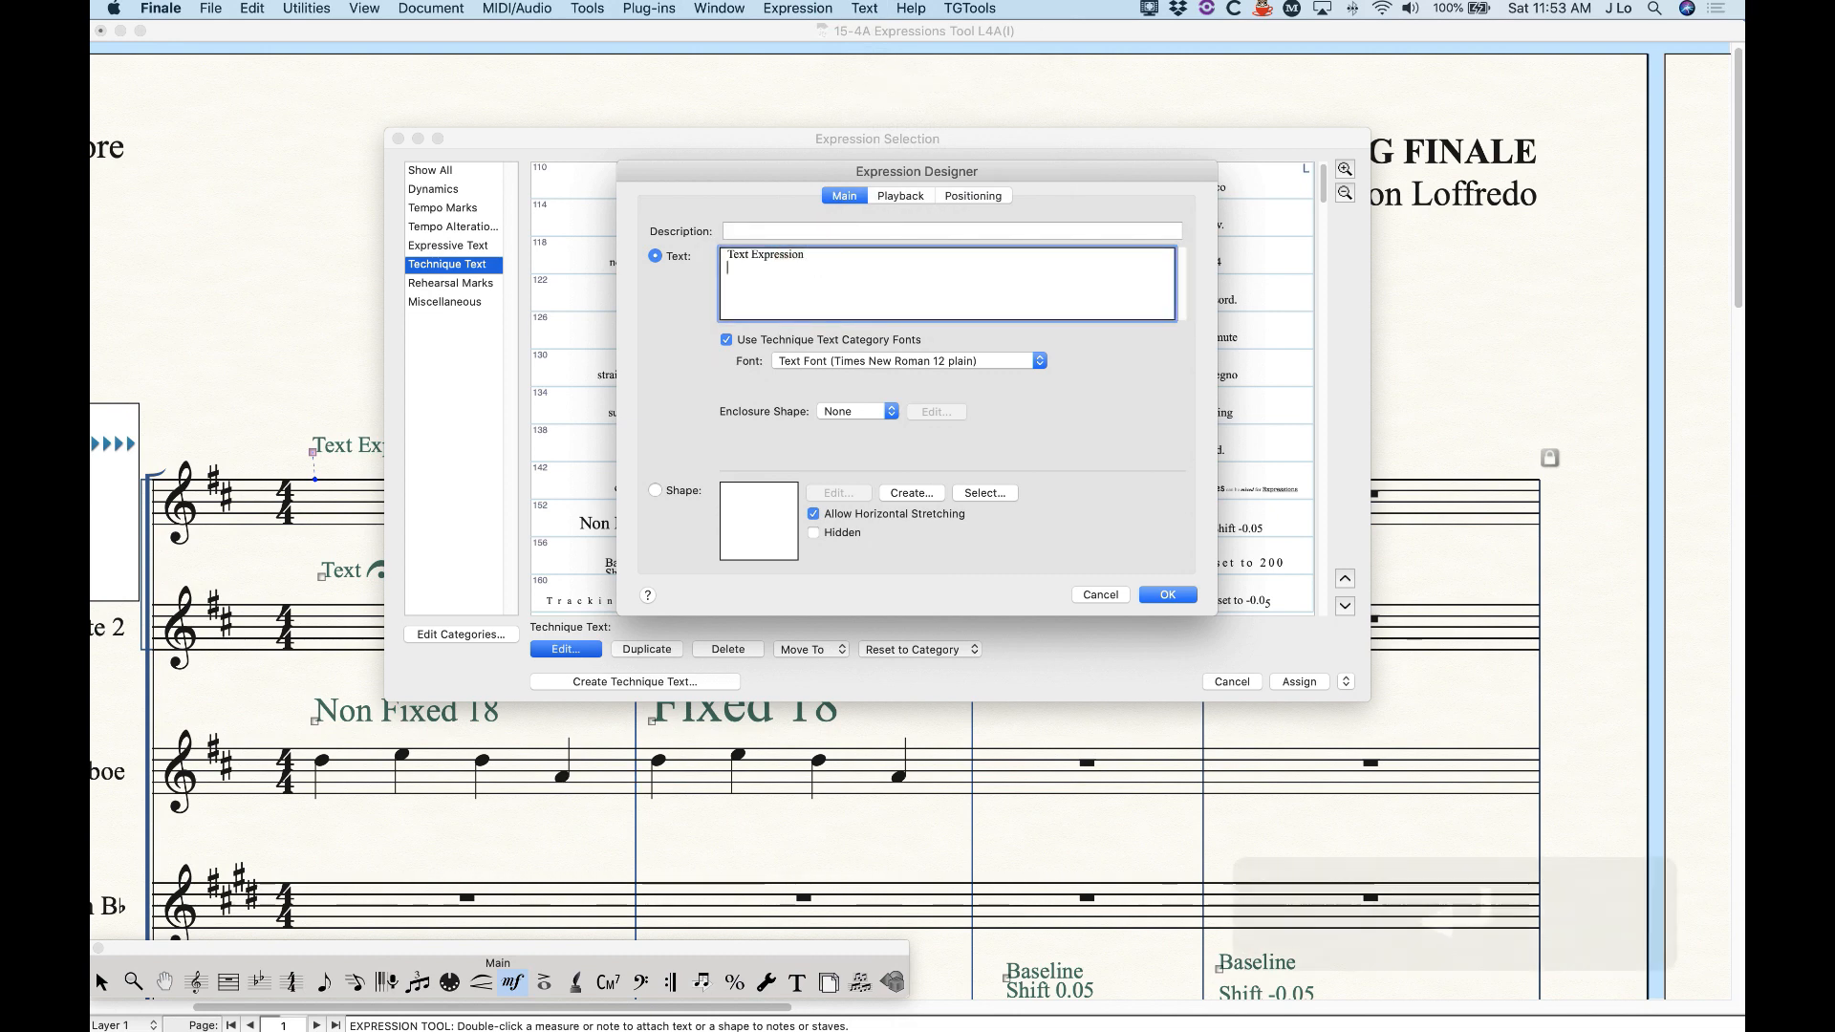
pyautogui.write('New Line')
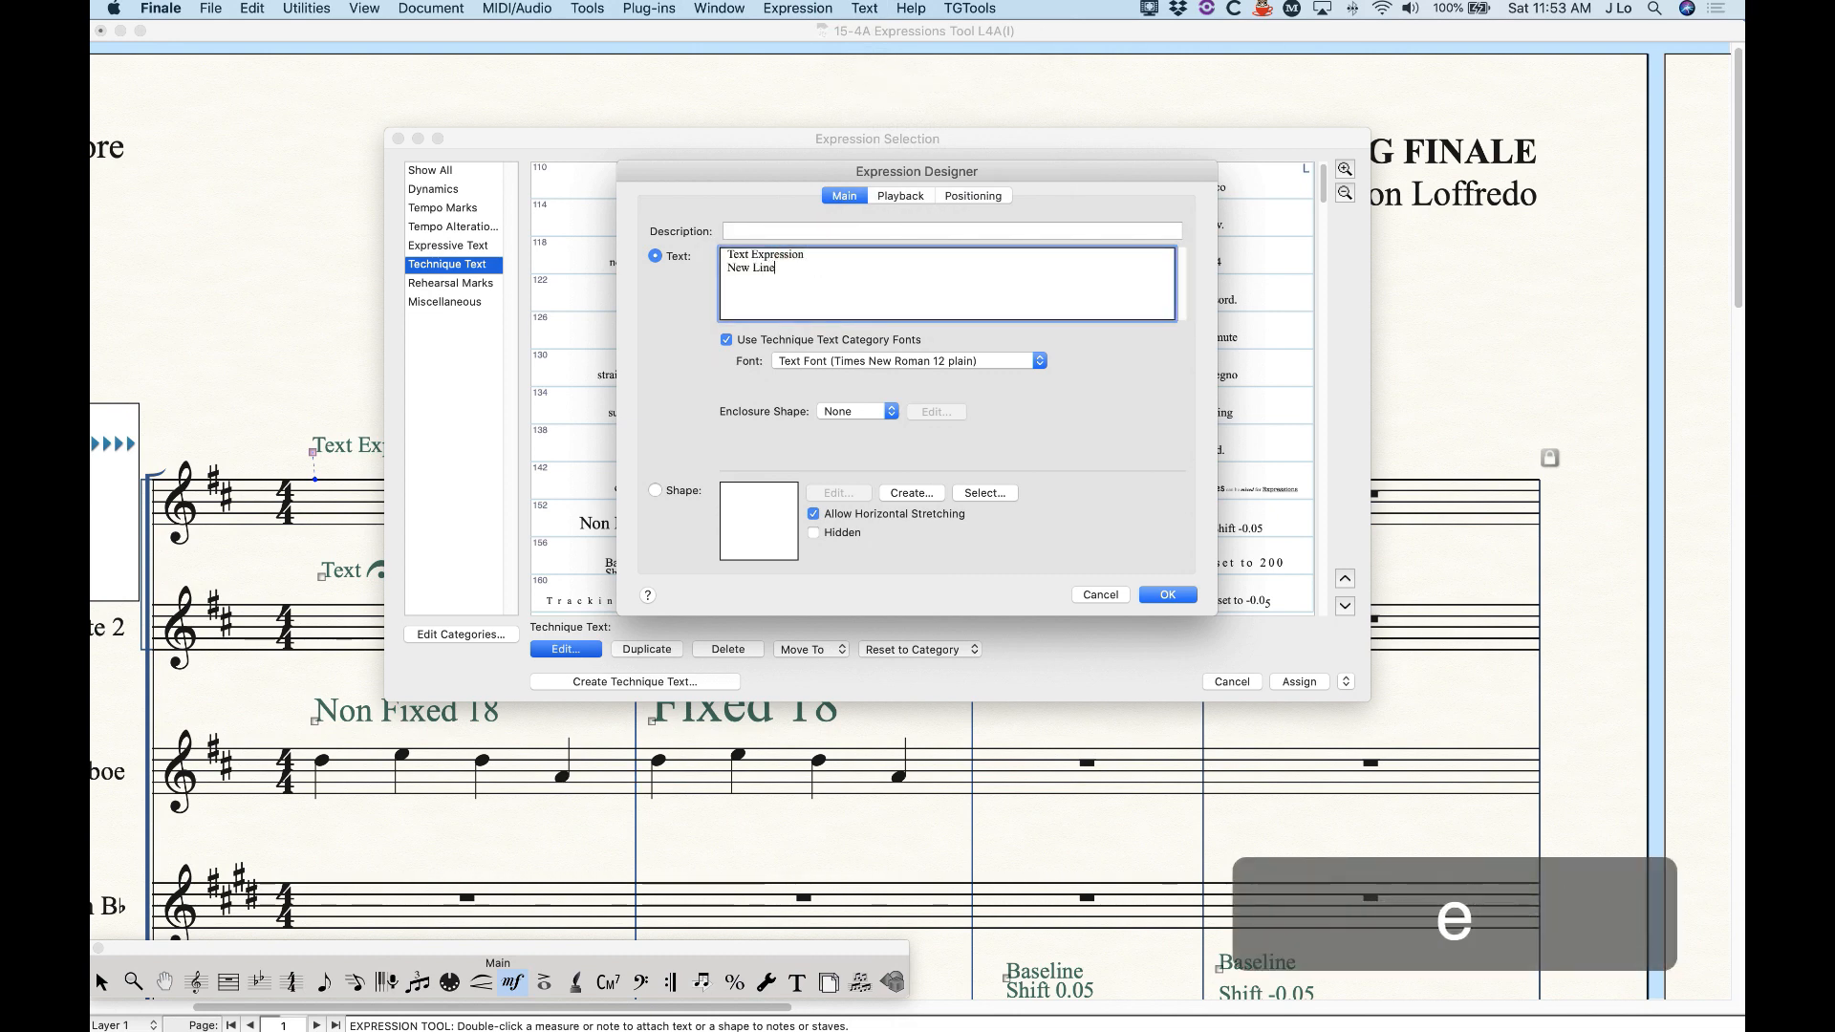
# - Try automatic line spacing of 1 1/2 (150%) on both lines of the expression's text, and undo it
pyautogui.moveTo(838, 267); pyautogui.dragTo(614, 213)
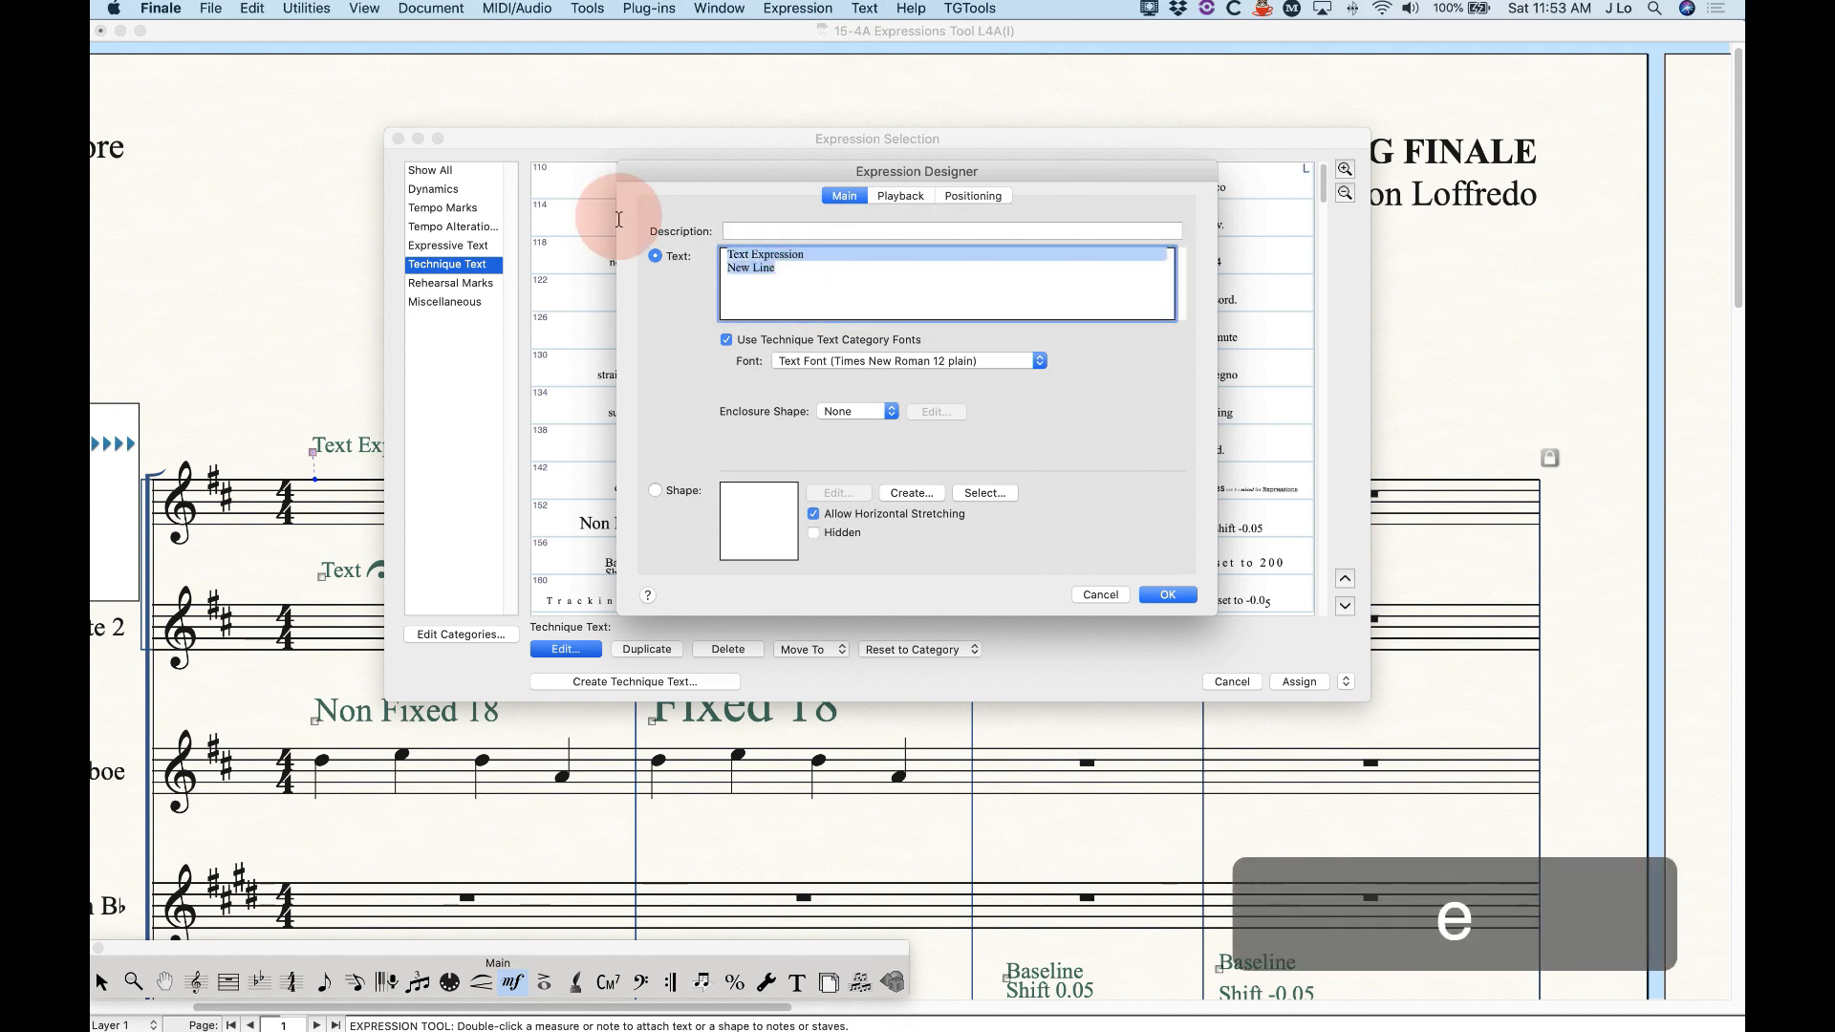
pyautogui.click(865, 8)
pyautogui.click(908, 264)
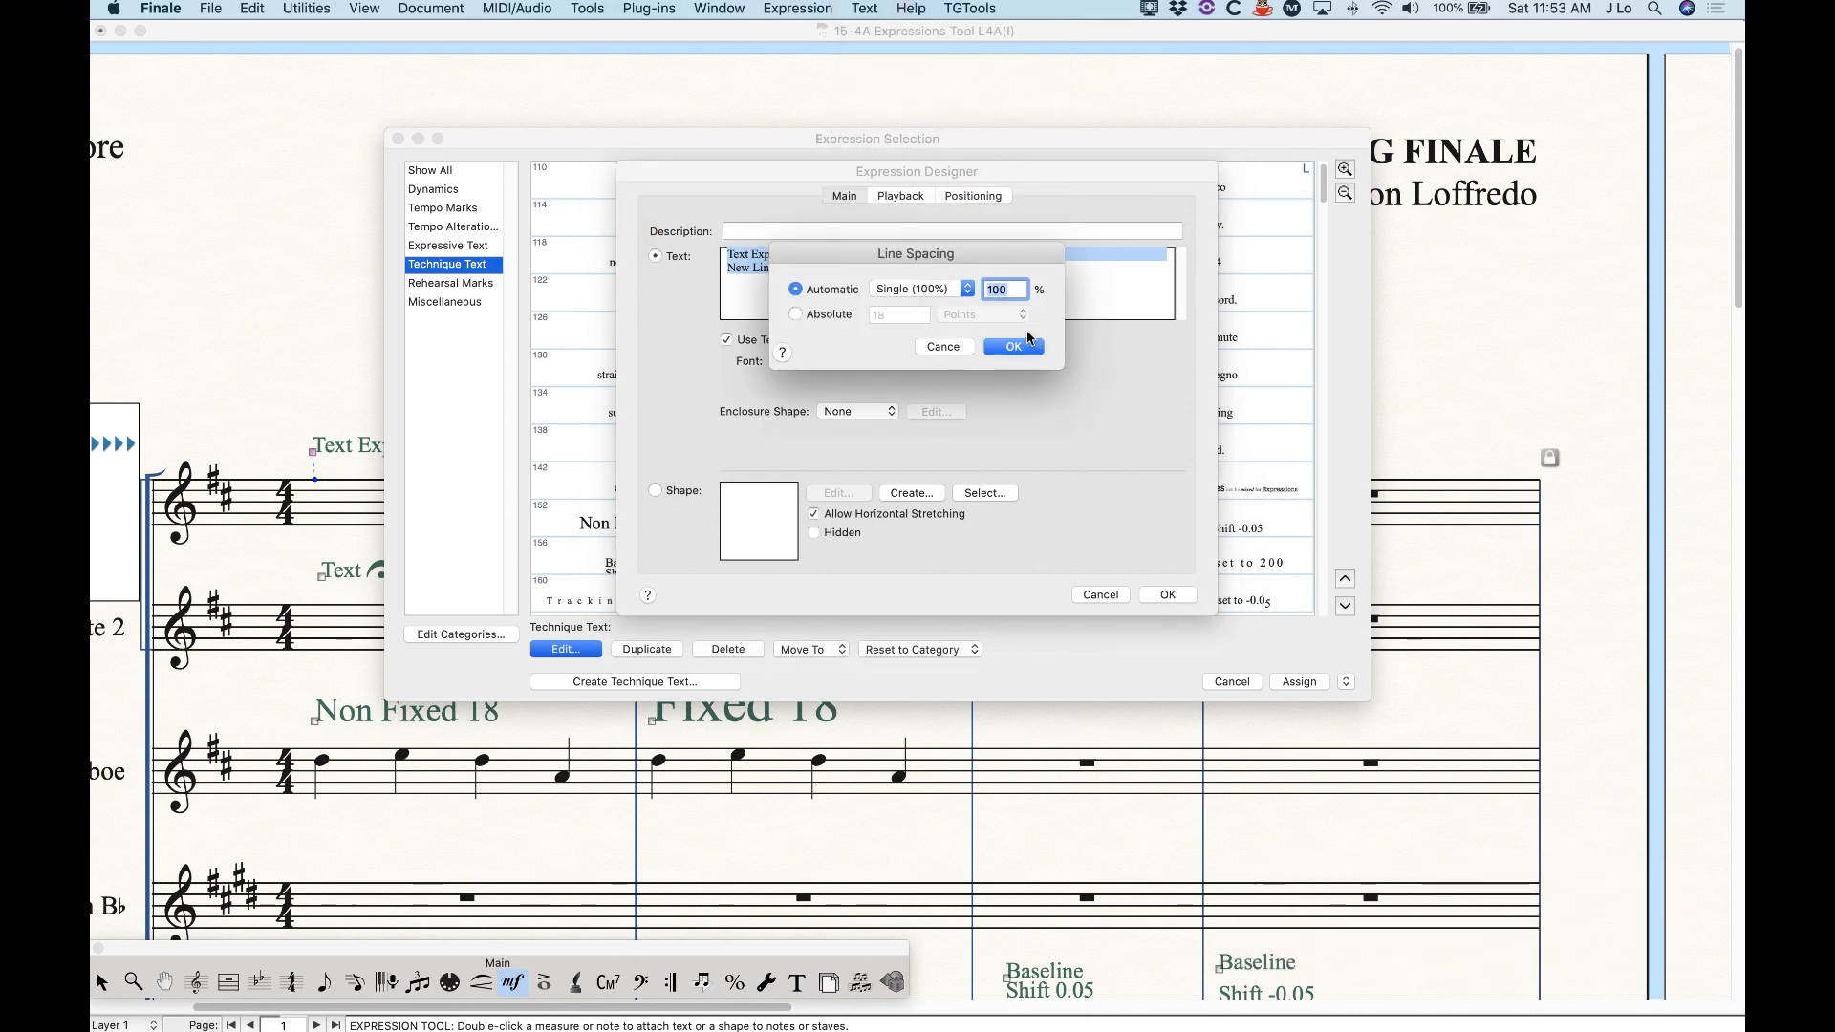
pyautogui.click(915, 289)
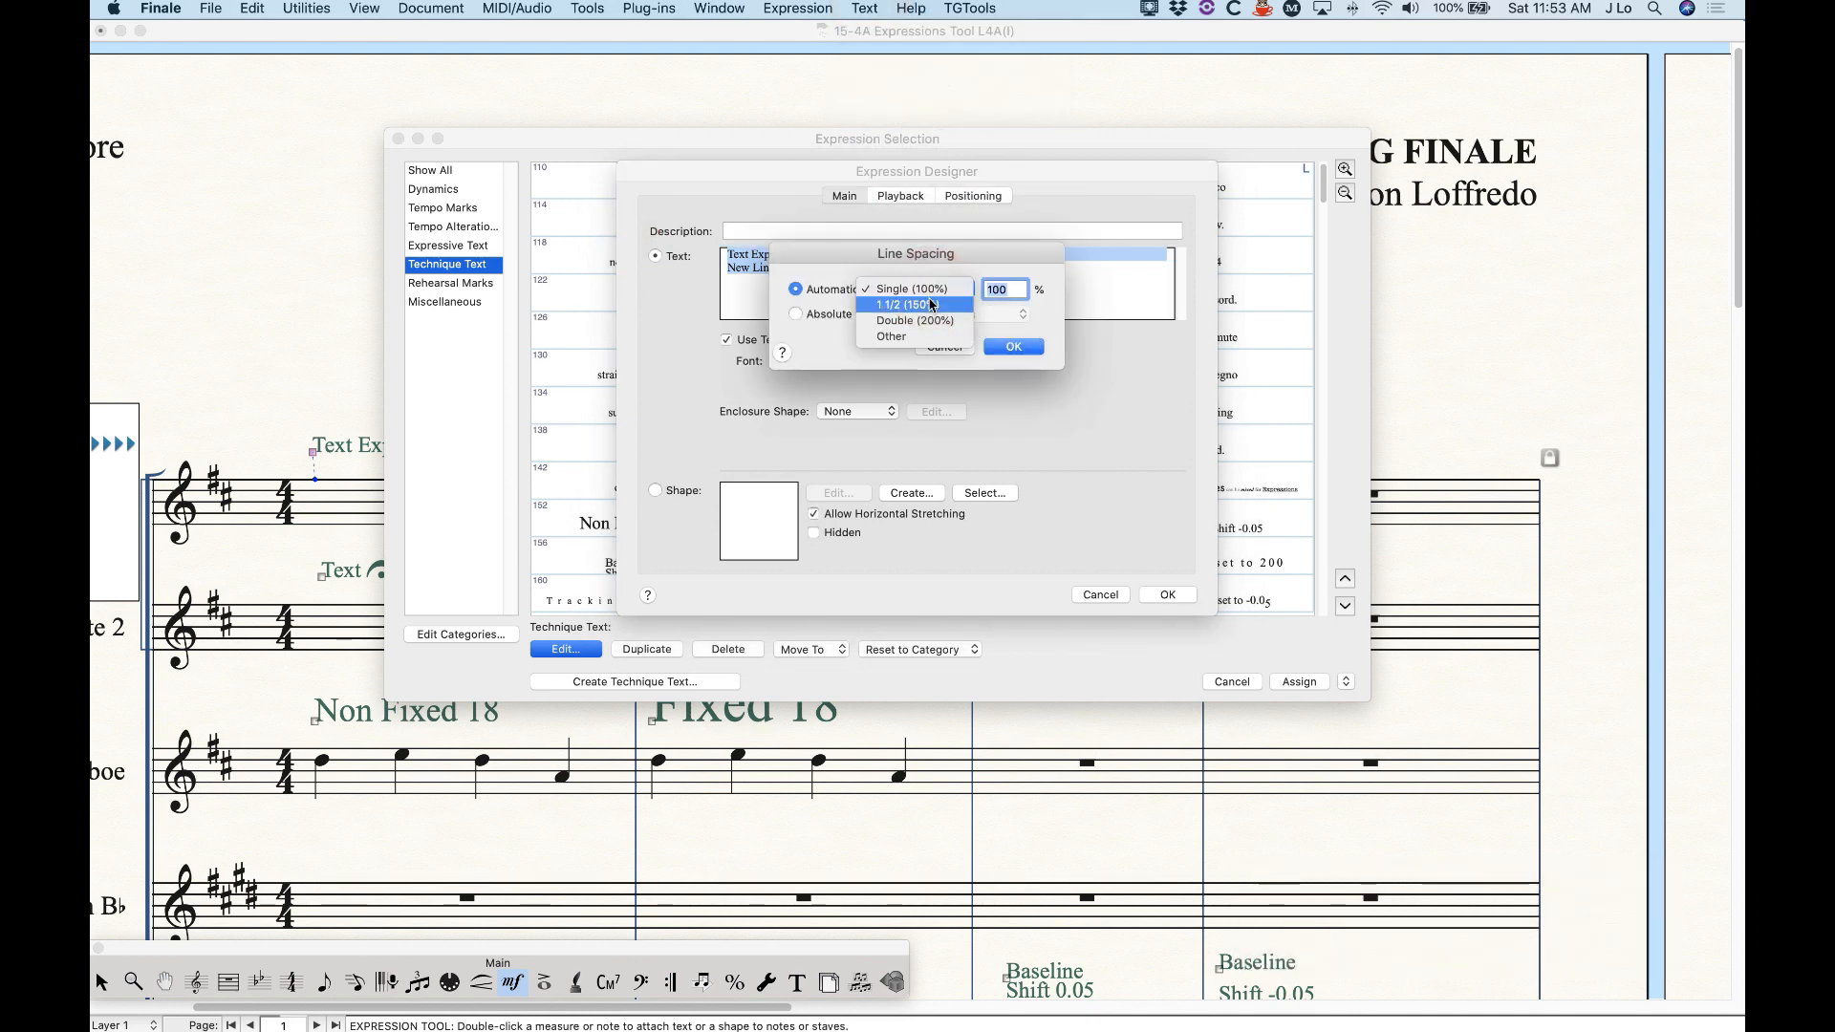
pyautogui.click(929, 306)
pyautogui.click(1004, 348)
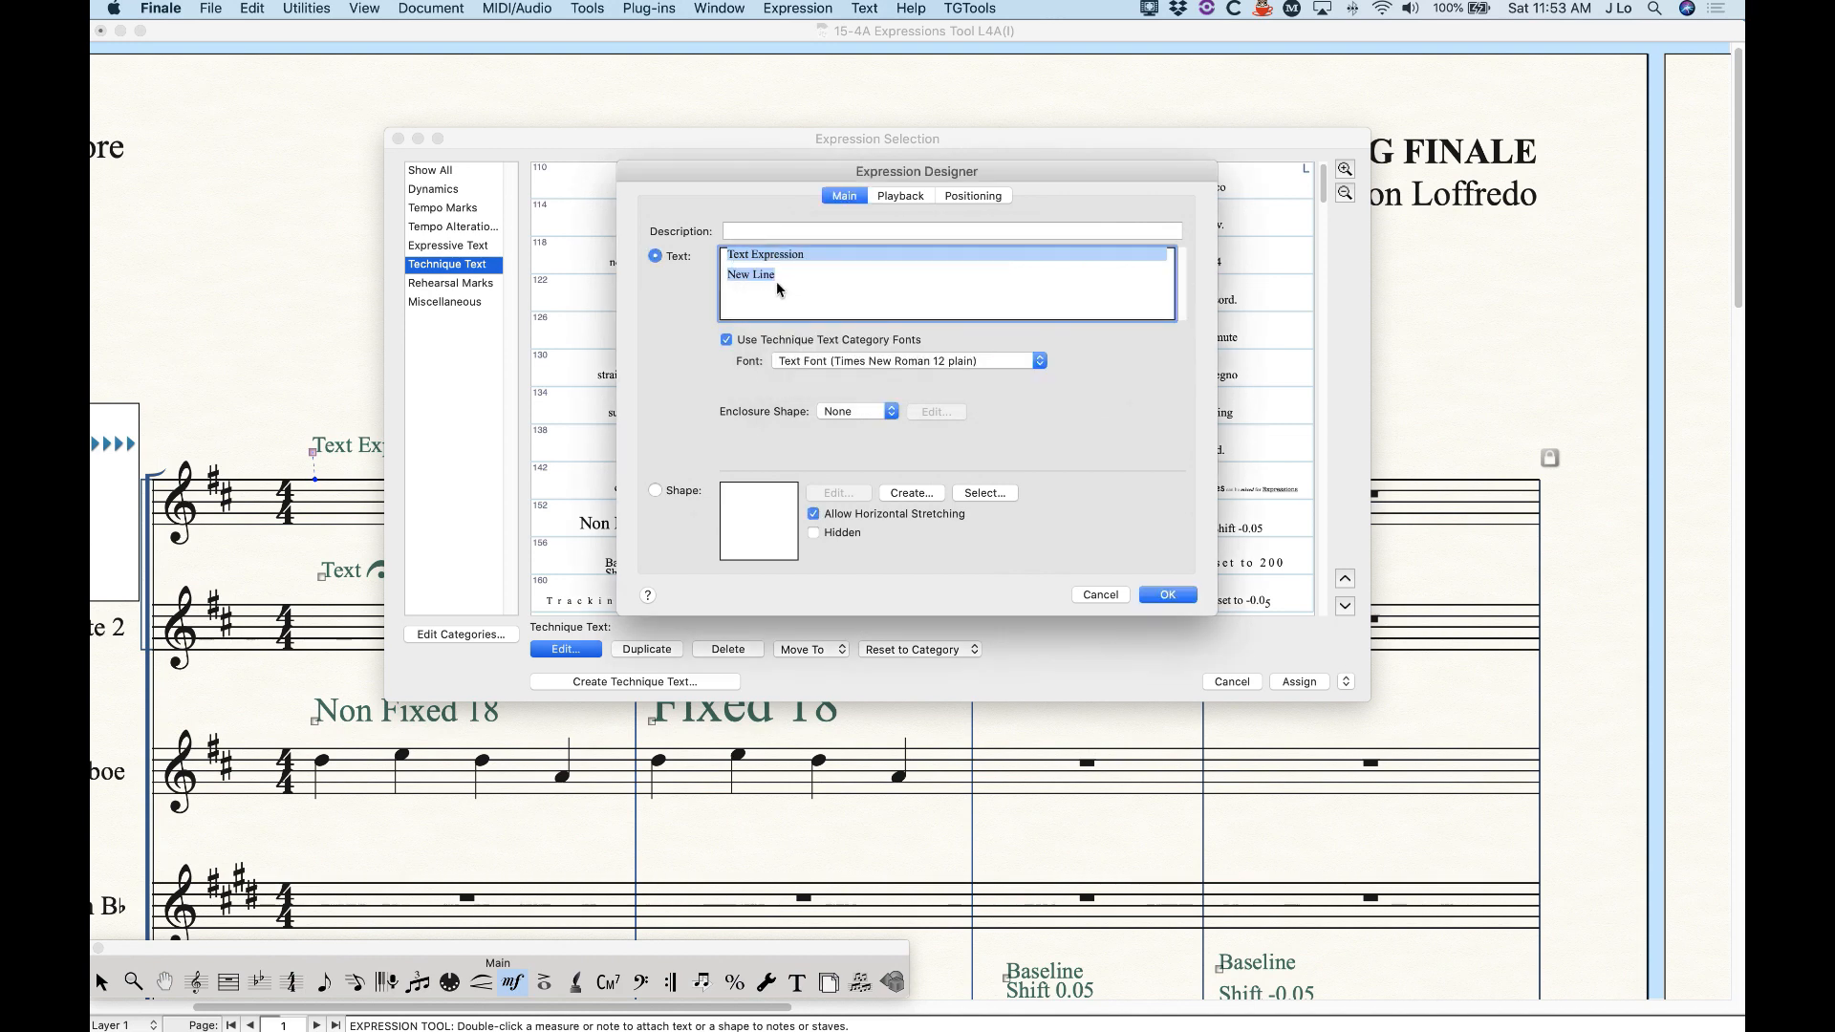
pyautogui.press('super+z')
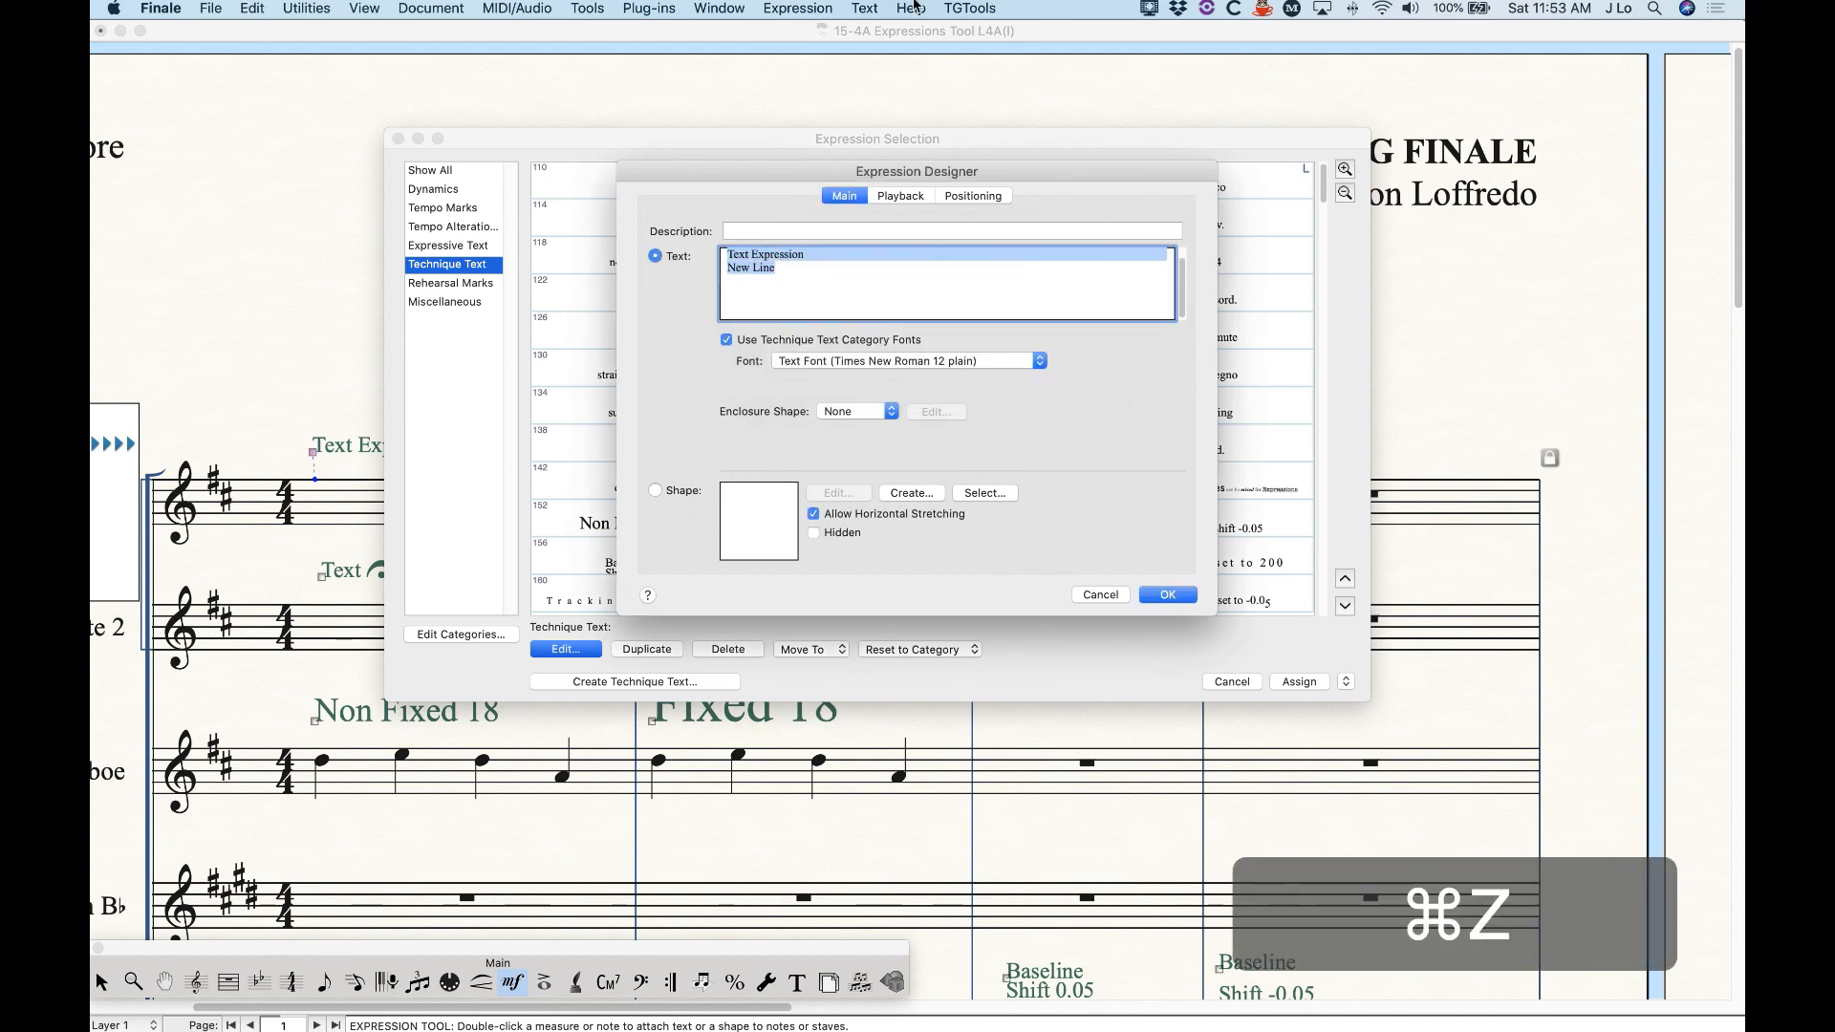
# - Check the Line Spacing and Word Wrap options for the expression's text, and cancel out of the Expression Designer and Expression Selection
pyautogui.click(863, 8)
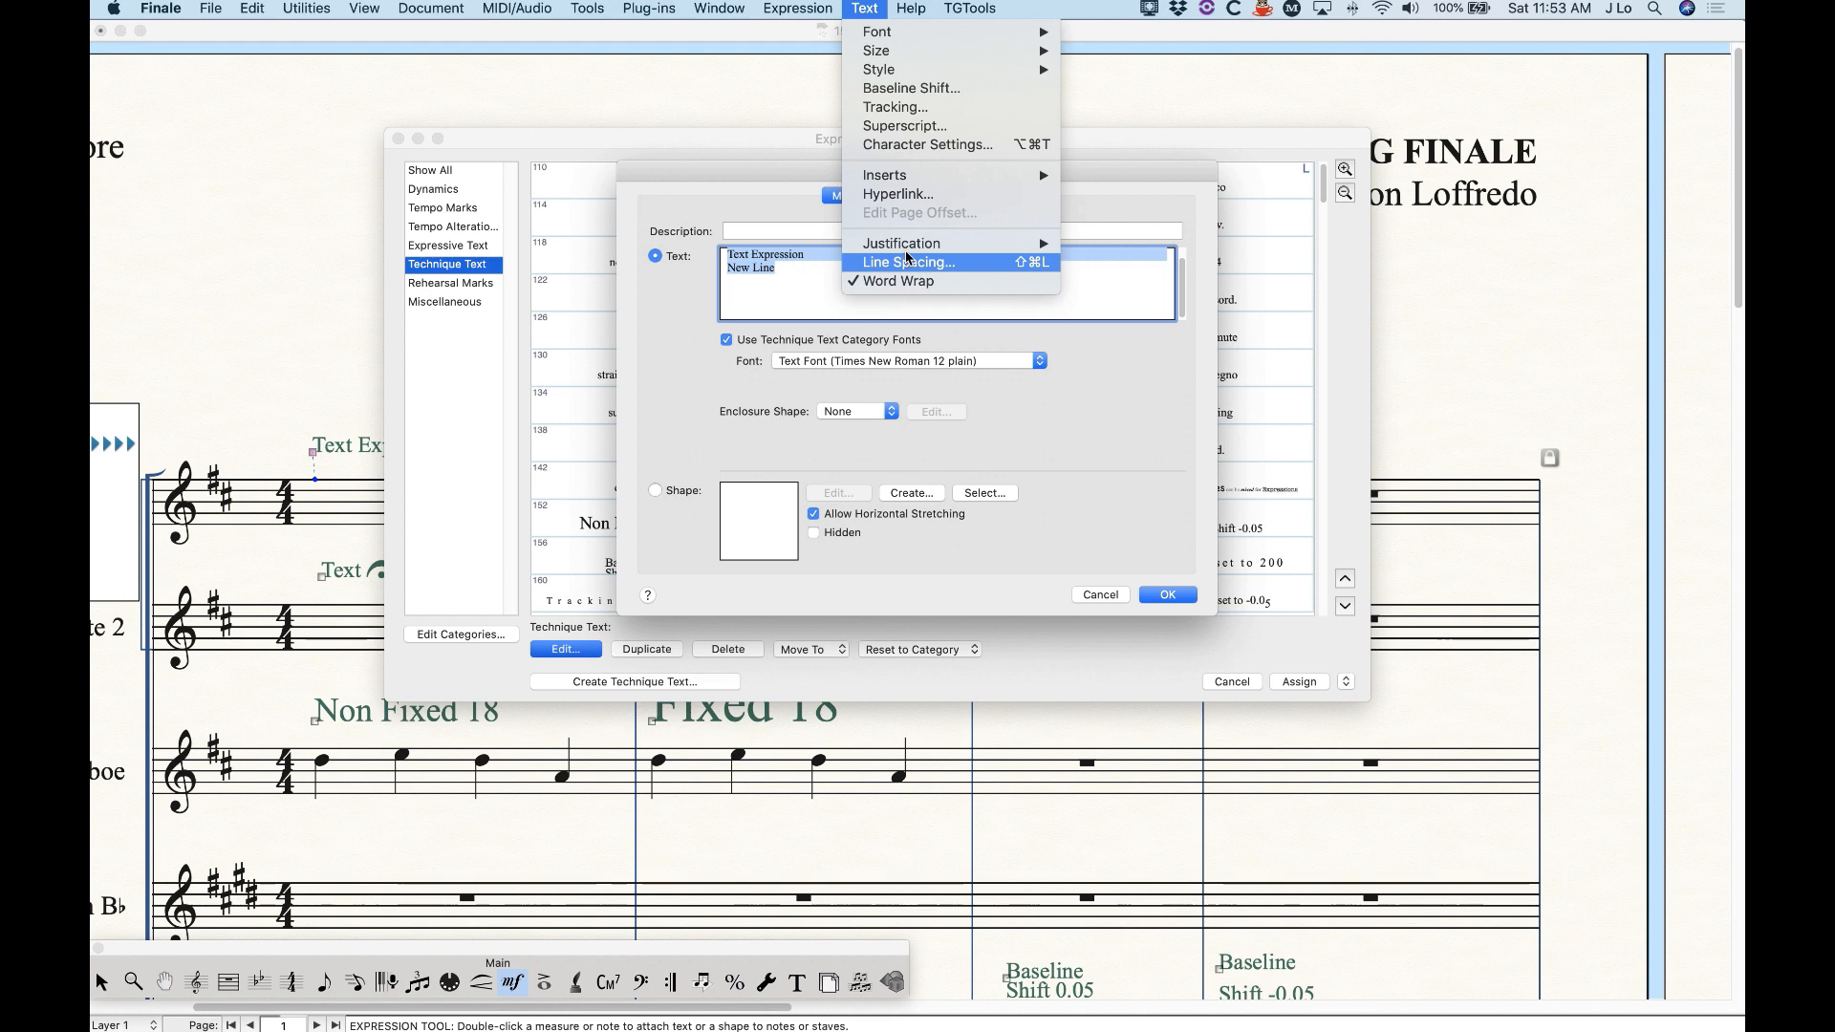
pyautogui.moveTo(905, 251)
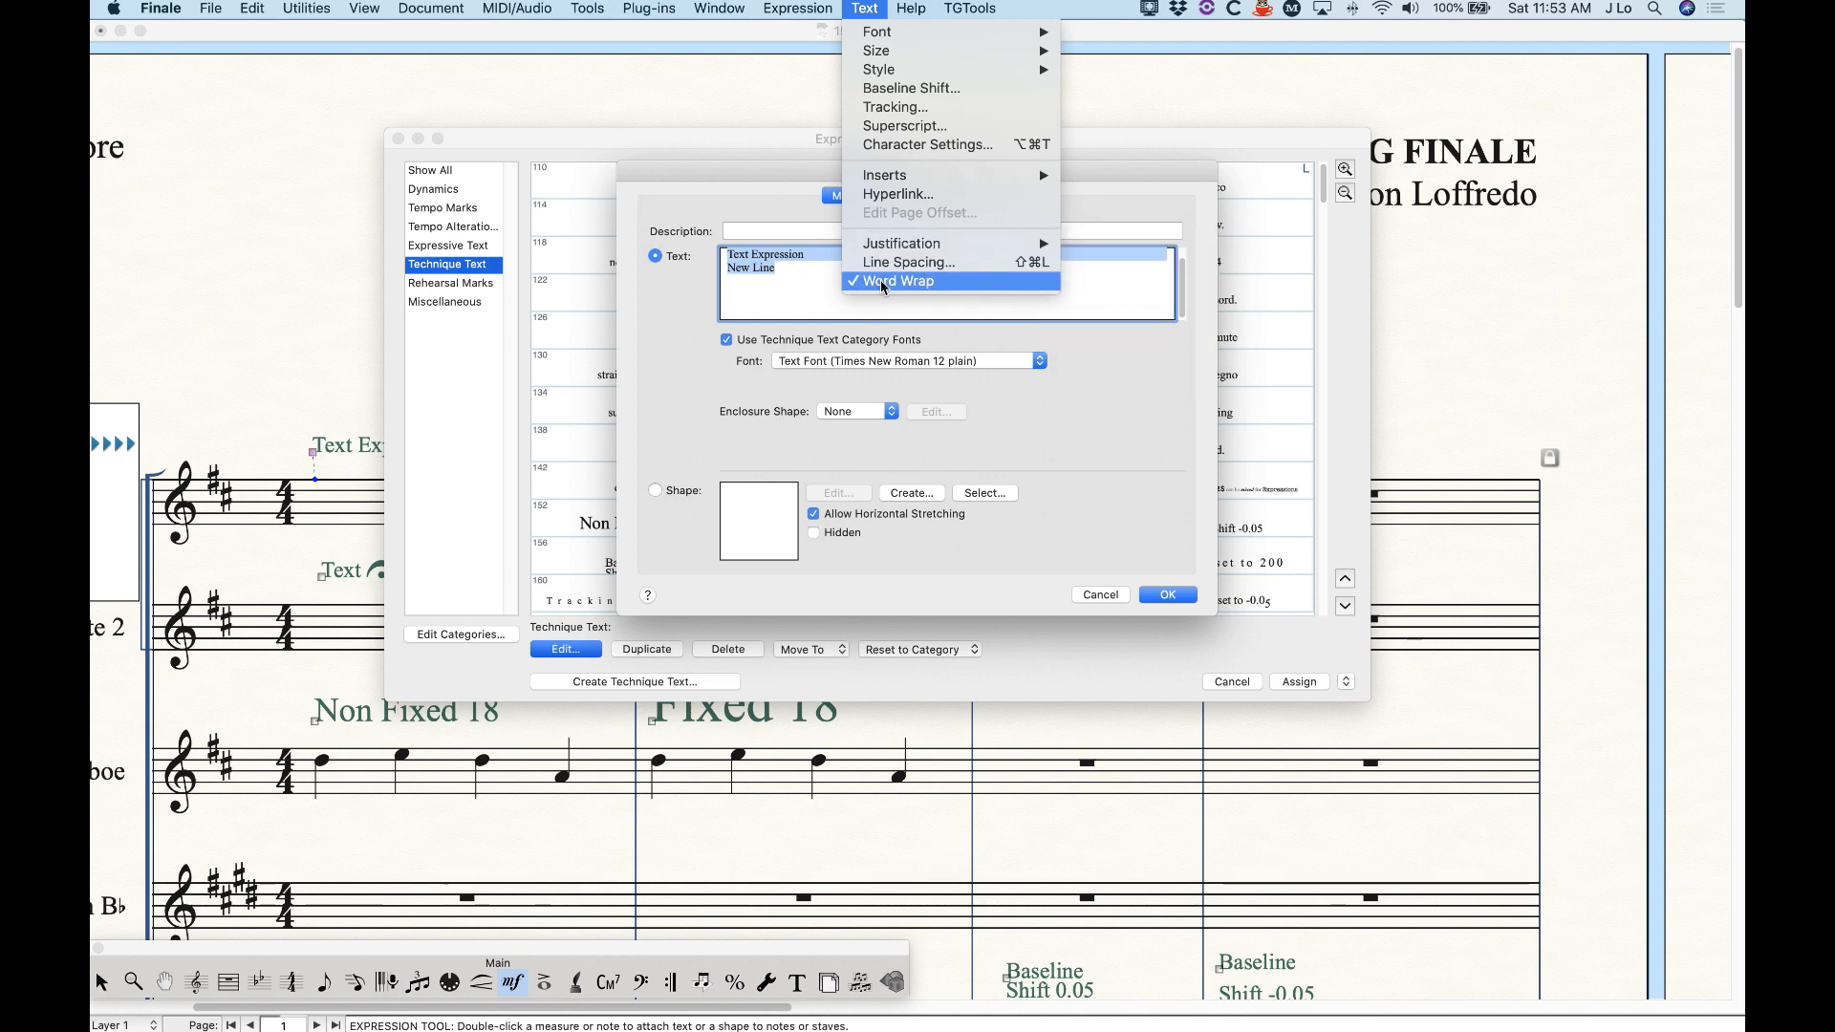
pyautogui.click(863, 7)
pyautogui.click(808, 283)
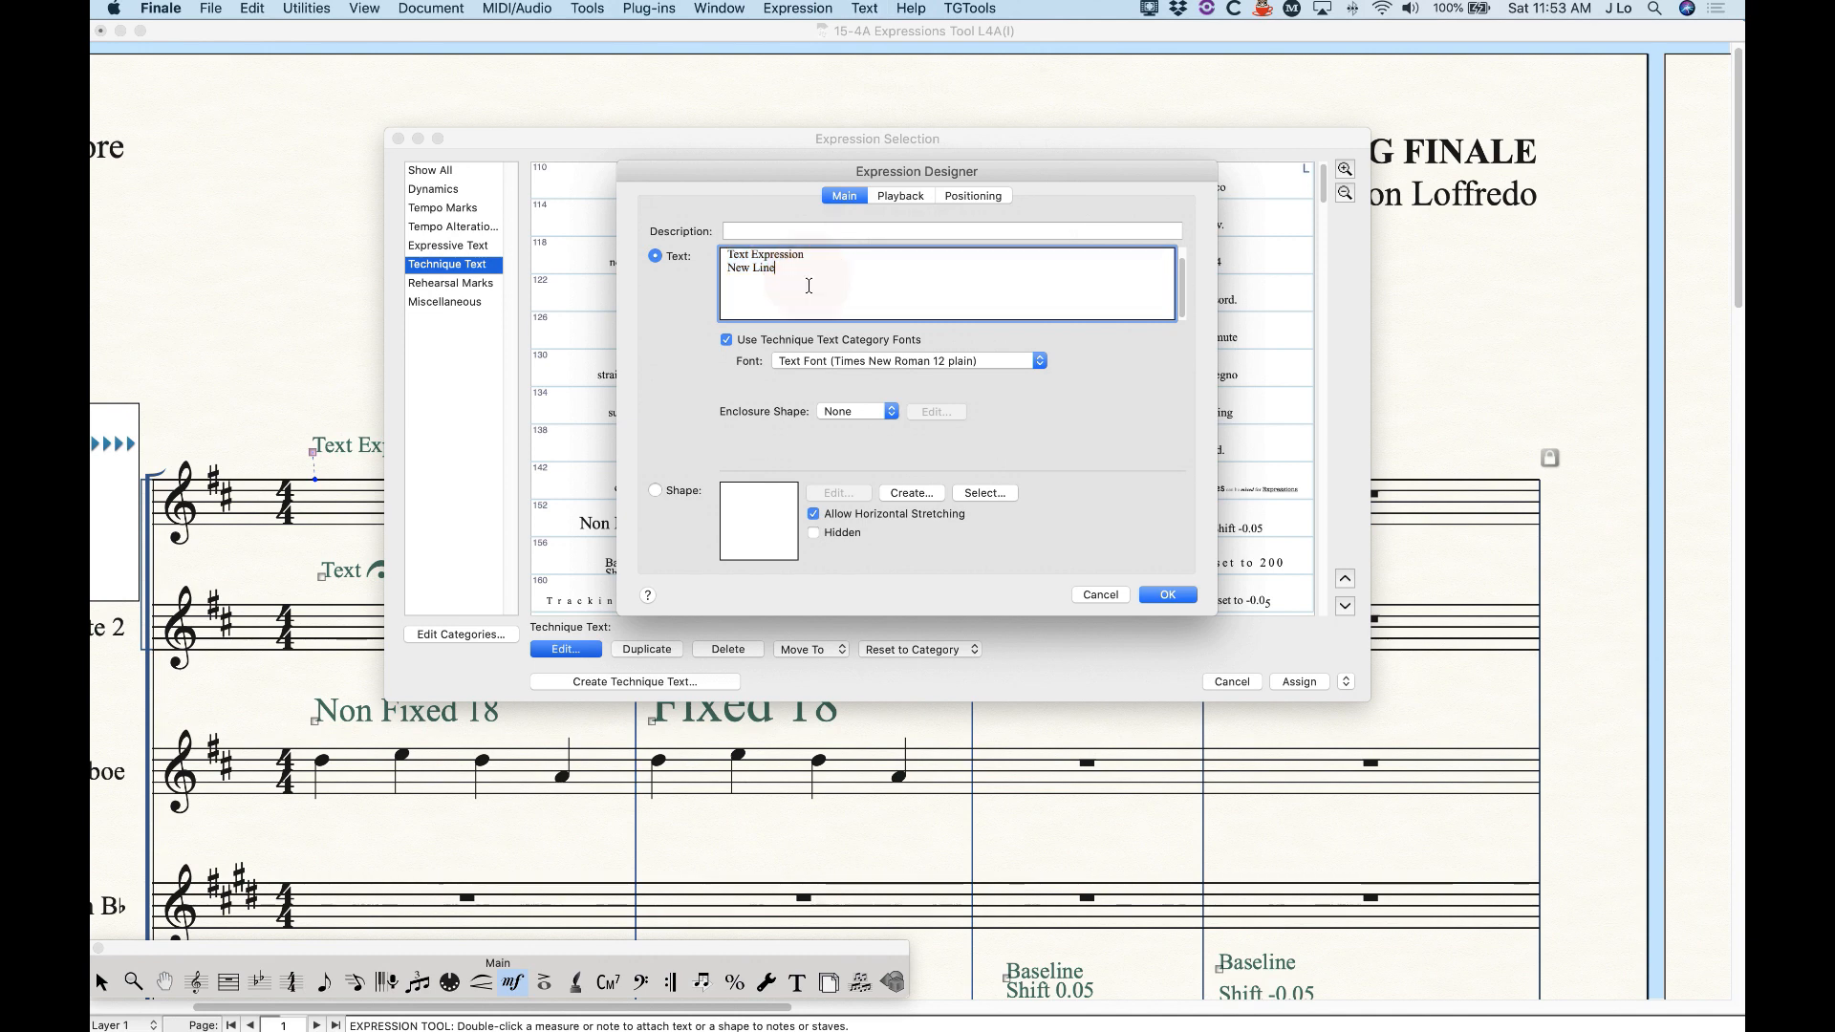
pyautogui.click(1100, 594)
pyautogui.click(1232, 682)
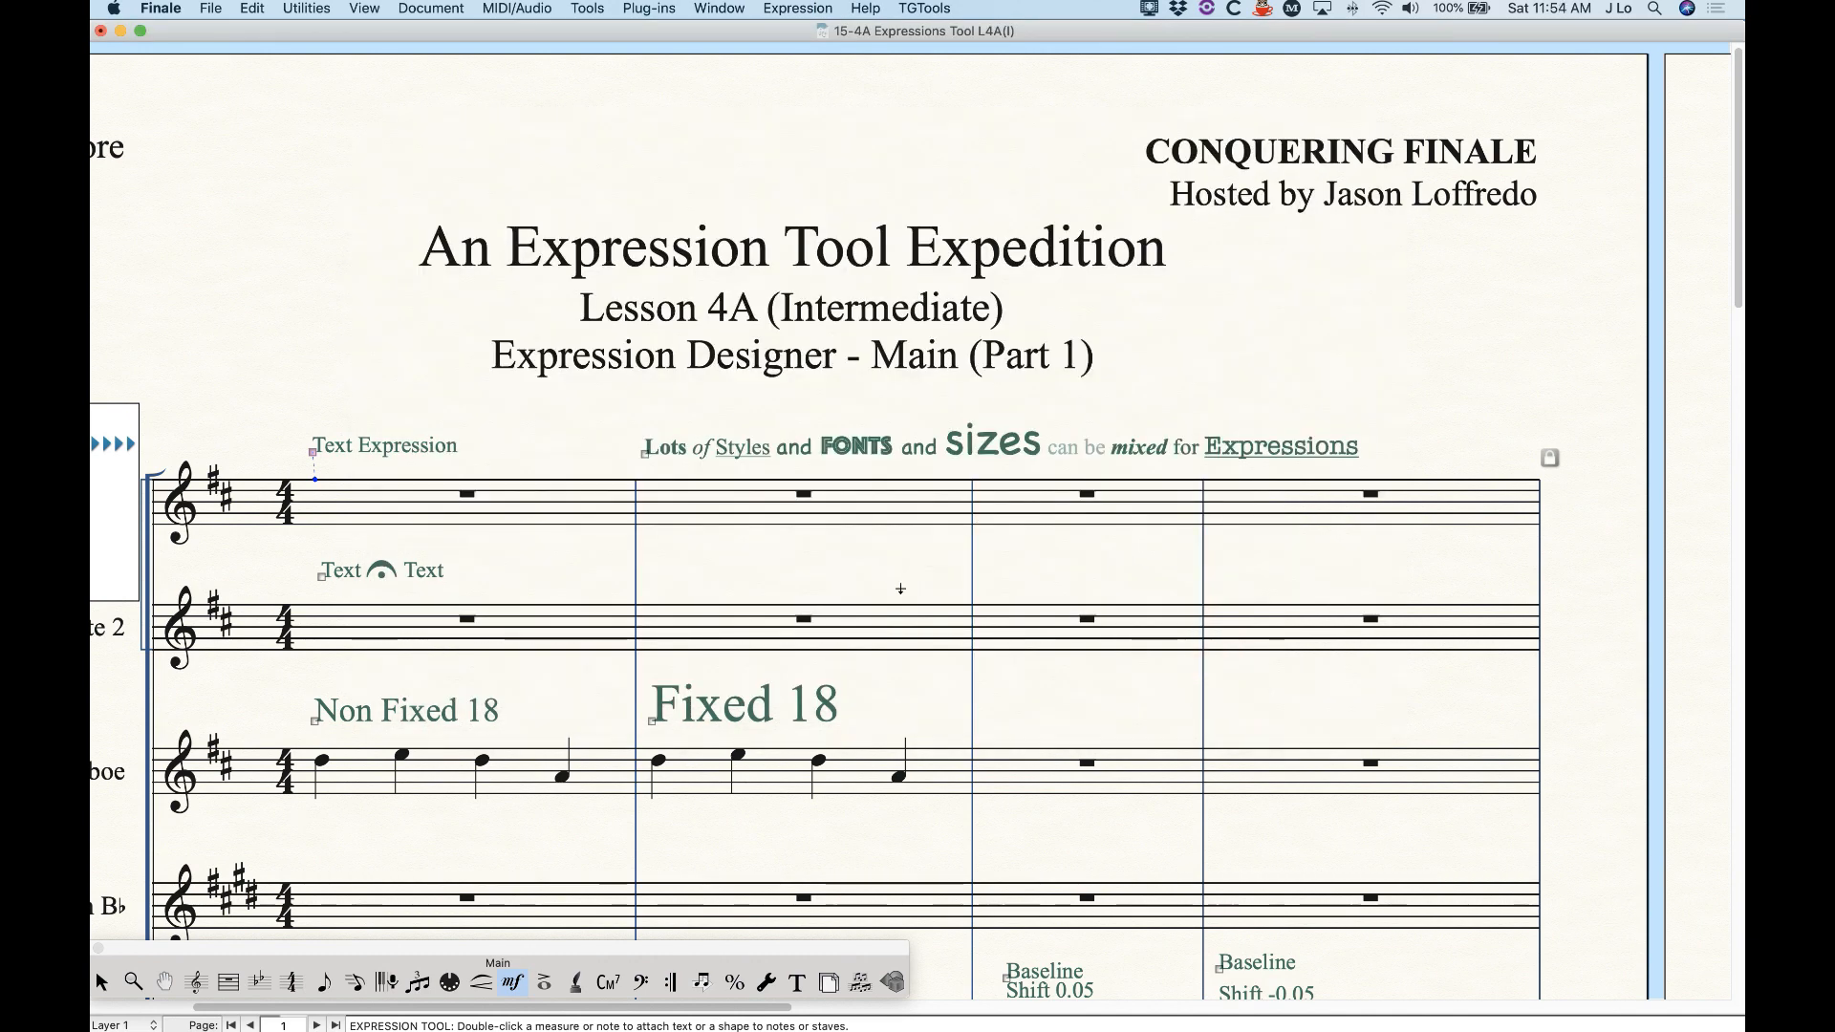
# - Inspect the text of the long "No Word Wrap" expression above the Trombone staff in the Expression Designer, and cancel back to the score
pyautogui.press('super+minus')
pyautogui.press('super+minus')
pyautogui.press('super+minus')
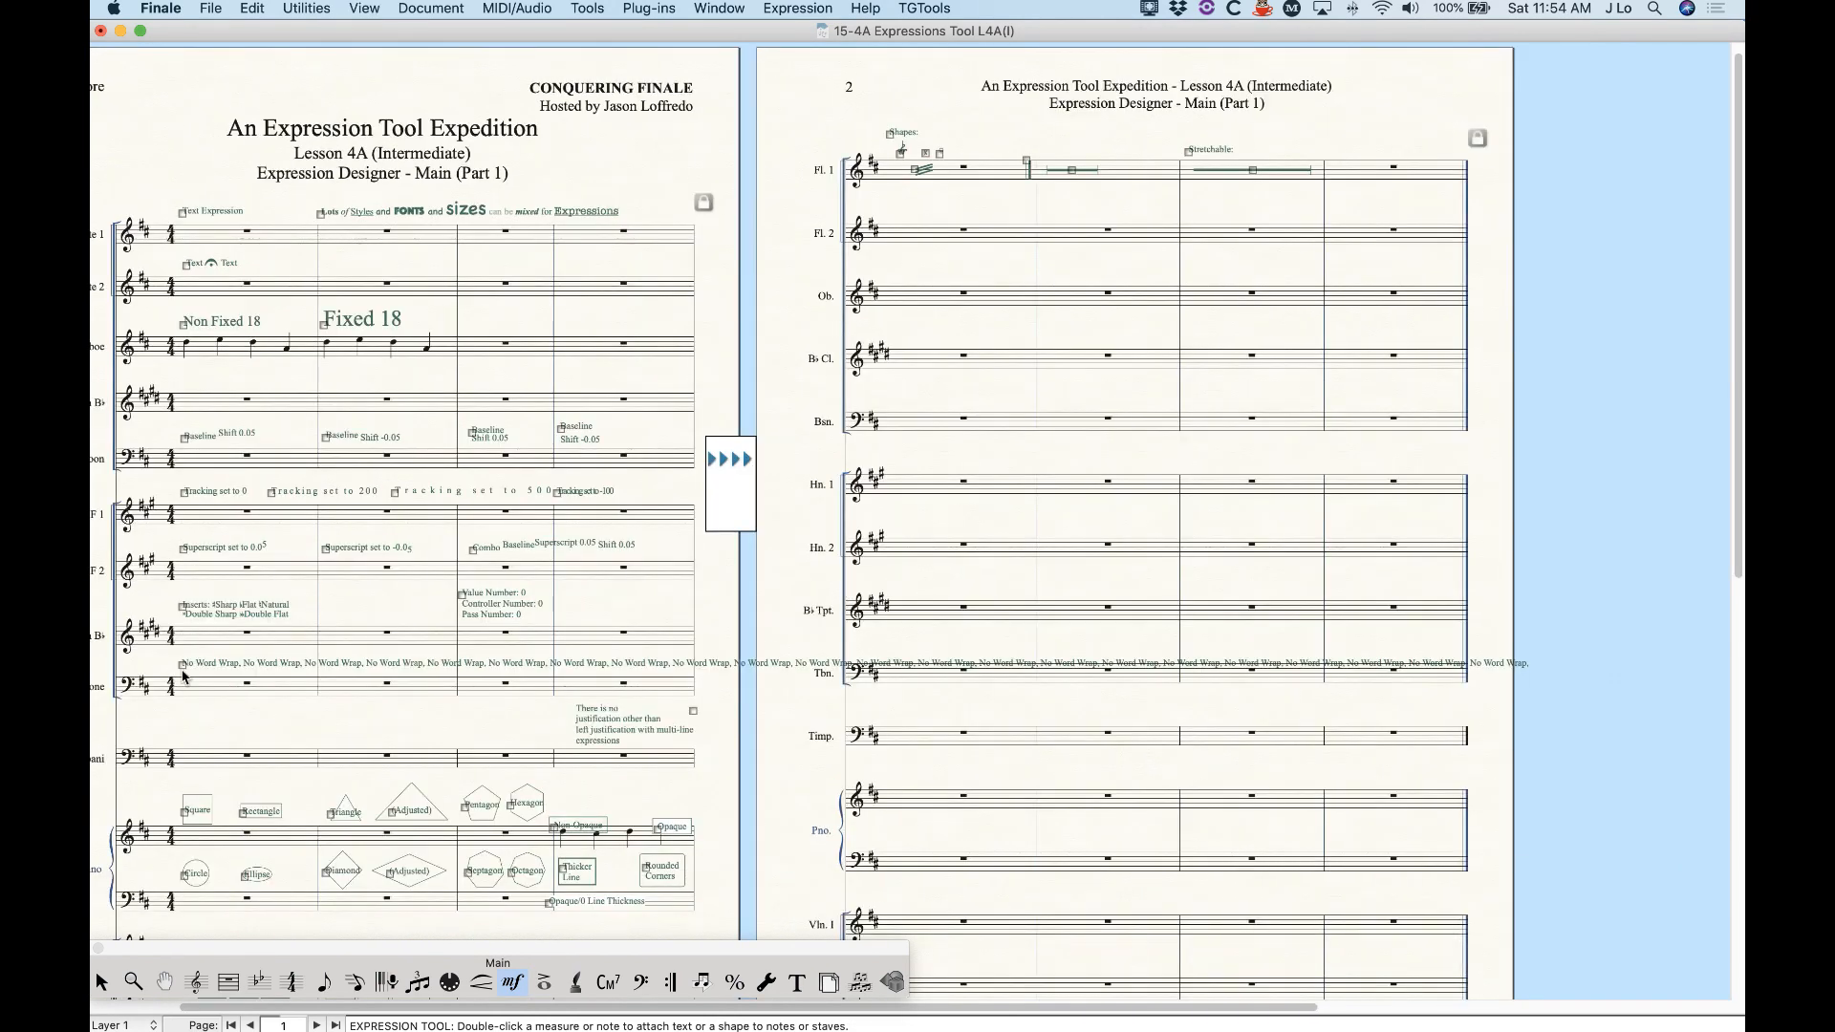
pyautogui.doubleClick(182, 666)
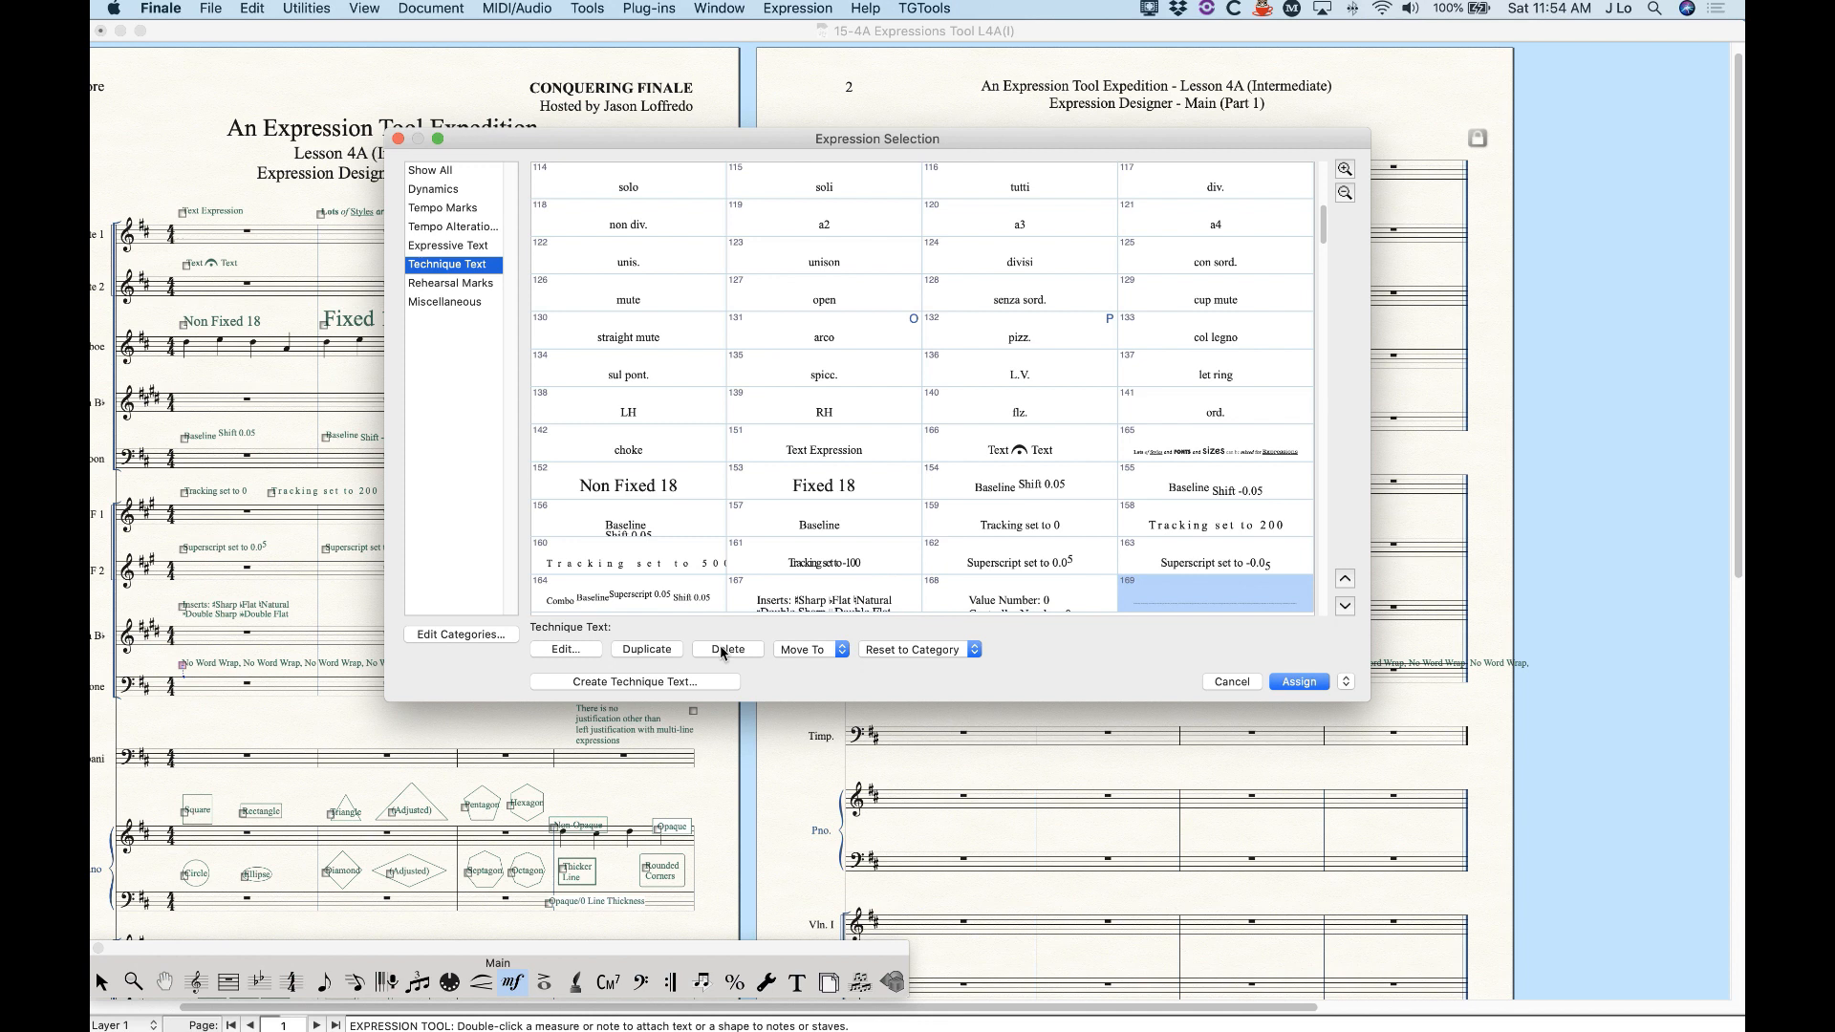
pyautogui.click(567, 649)
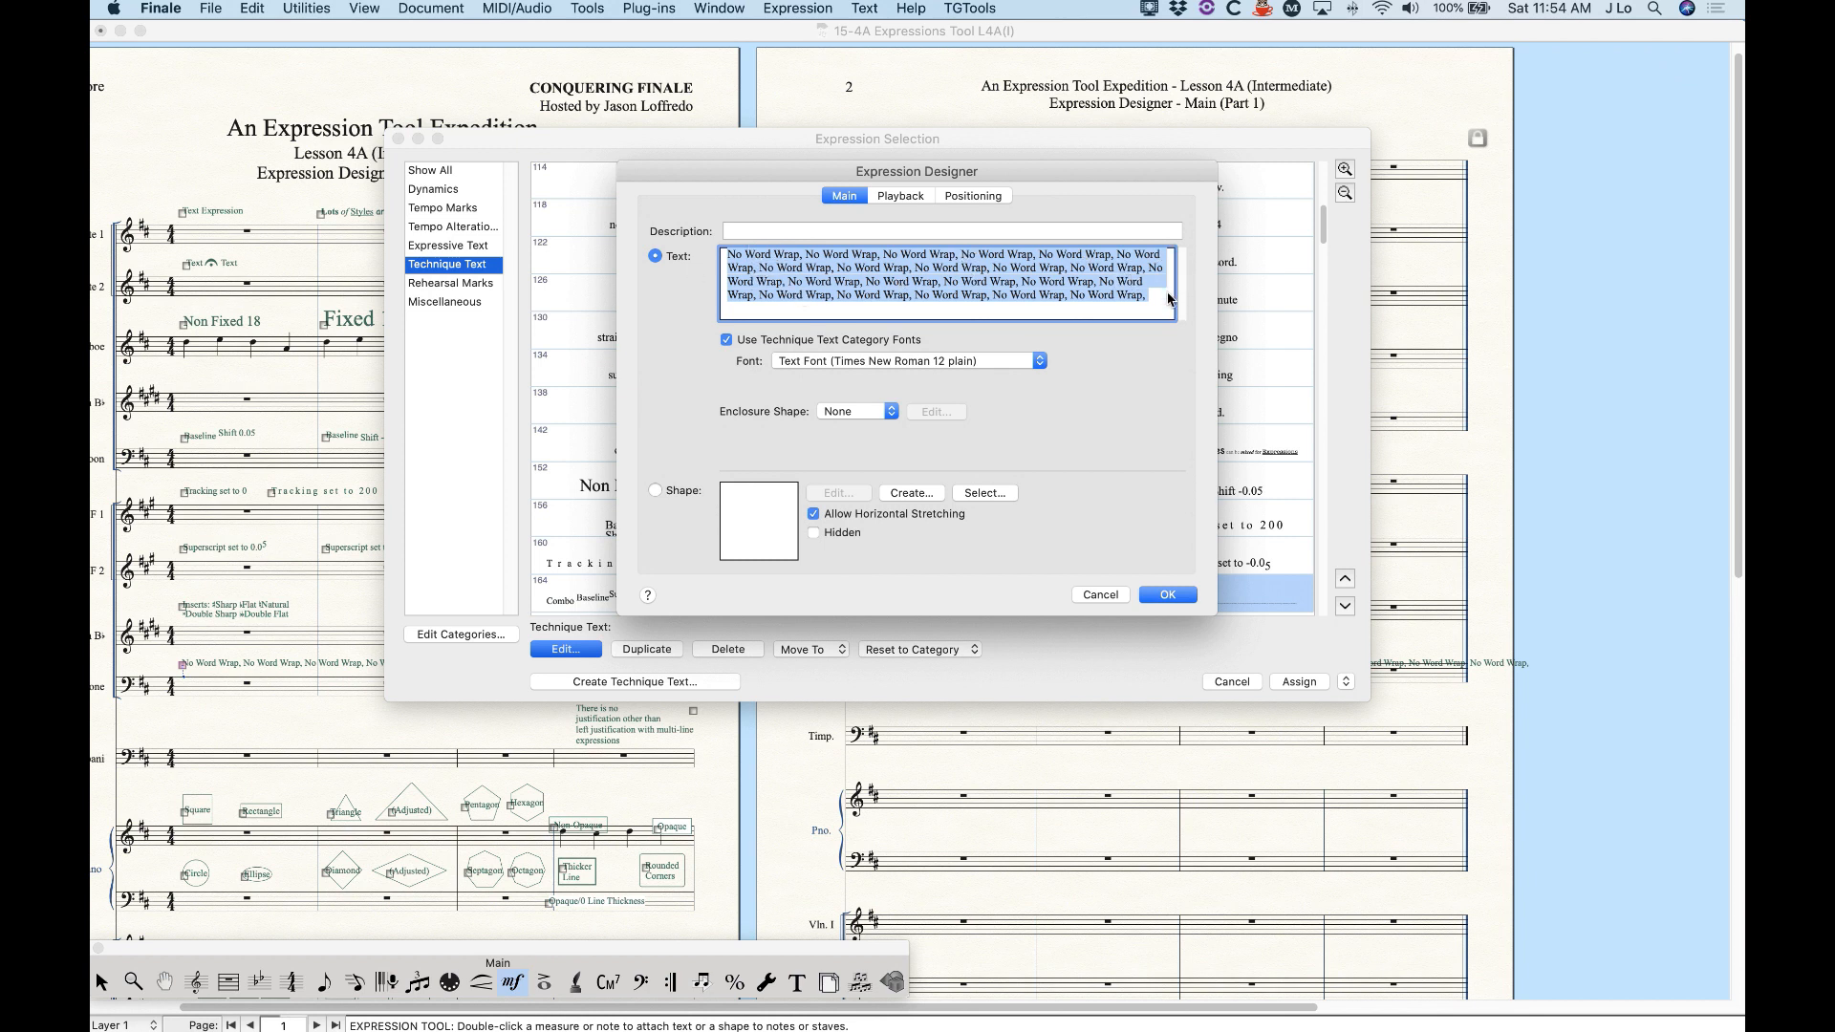
pyautogui.click(1090, 601)
pyautogui.click(1243, 682)
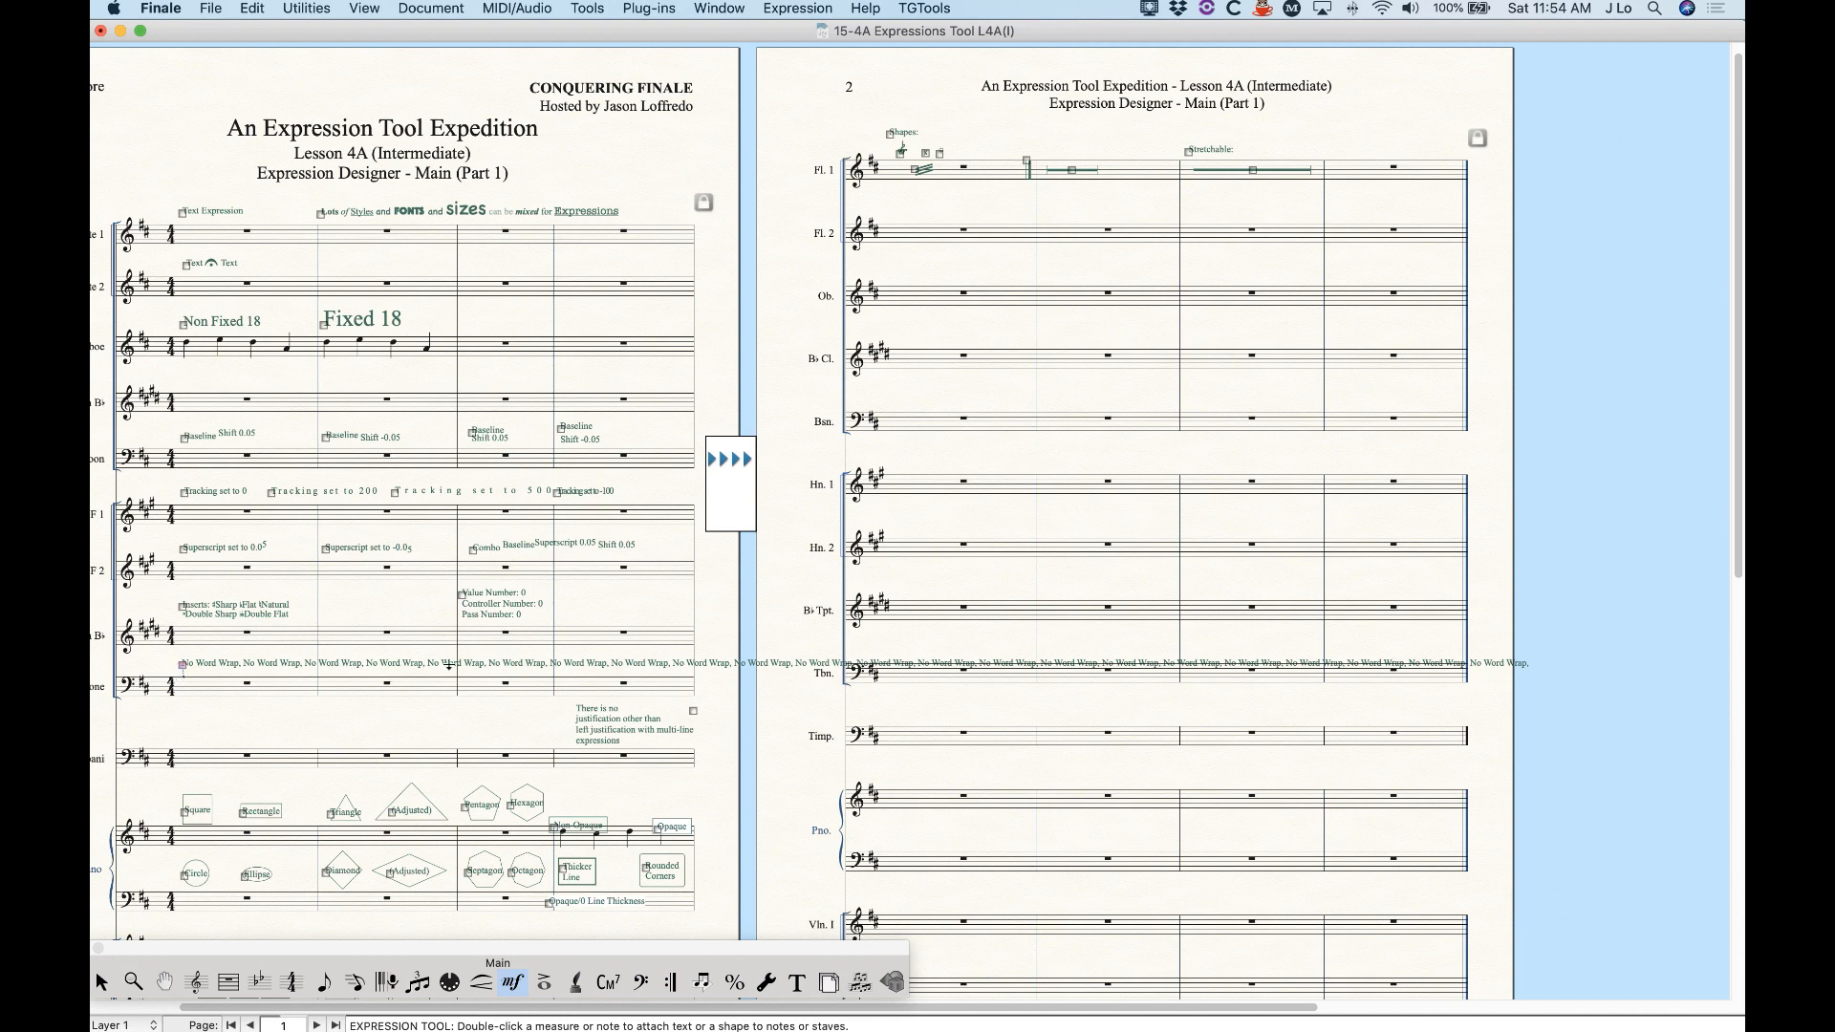
# - Examine the Justification and Word Wrap options for all the text of the "No Word Wrap" expression, and cancel back to the score
pyautogui.hscroll(-3, 449, 667)
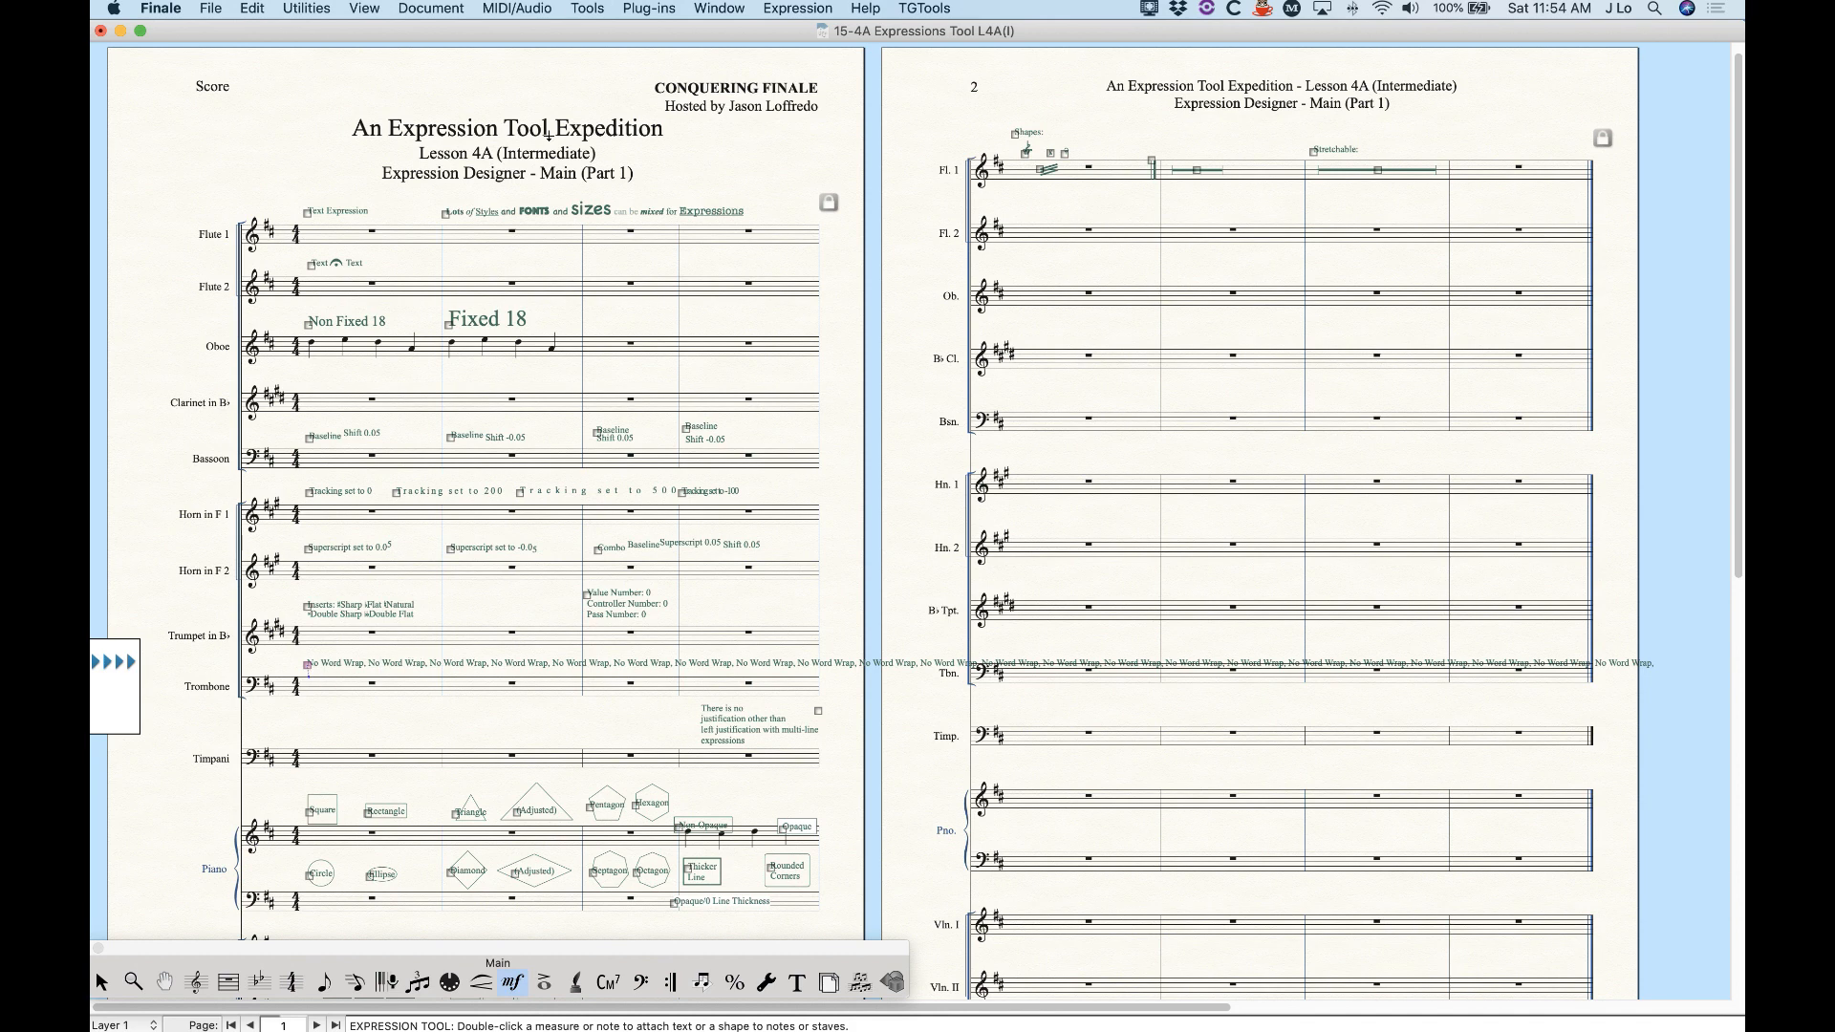
pyautogui.click(812, 8)
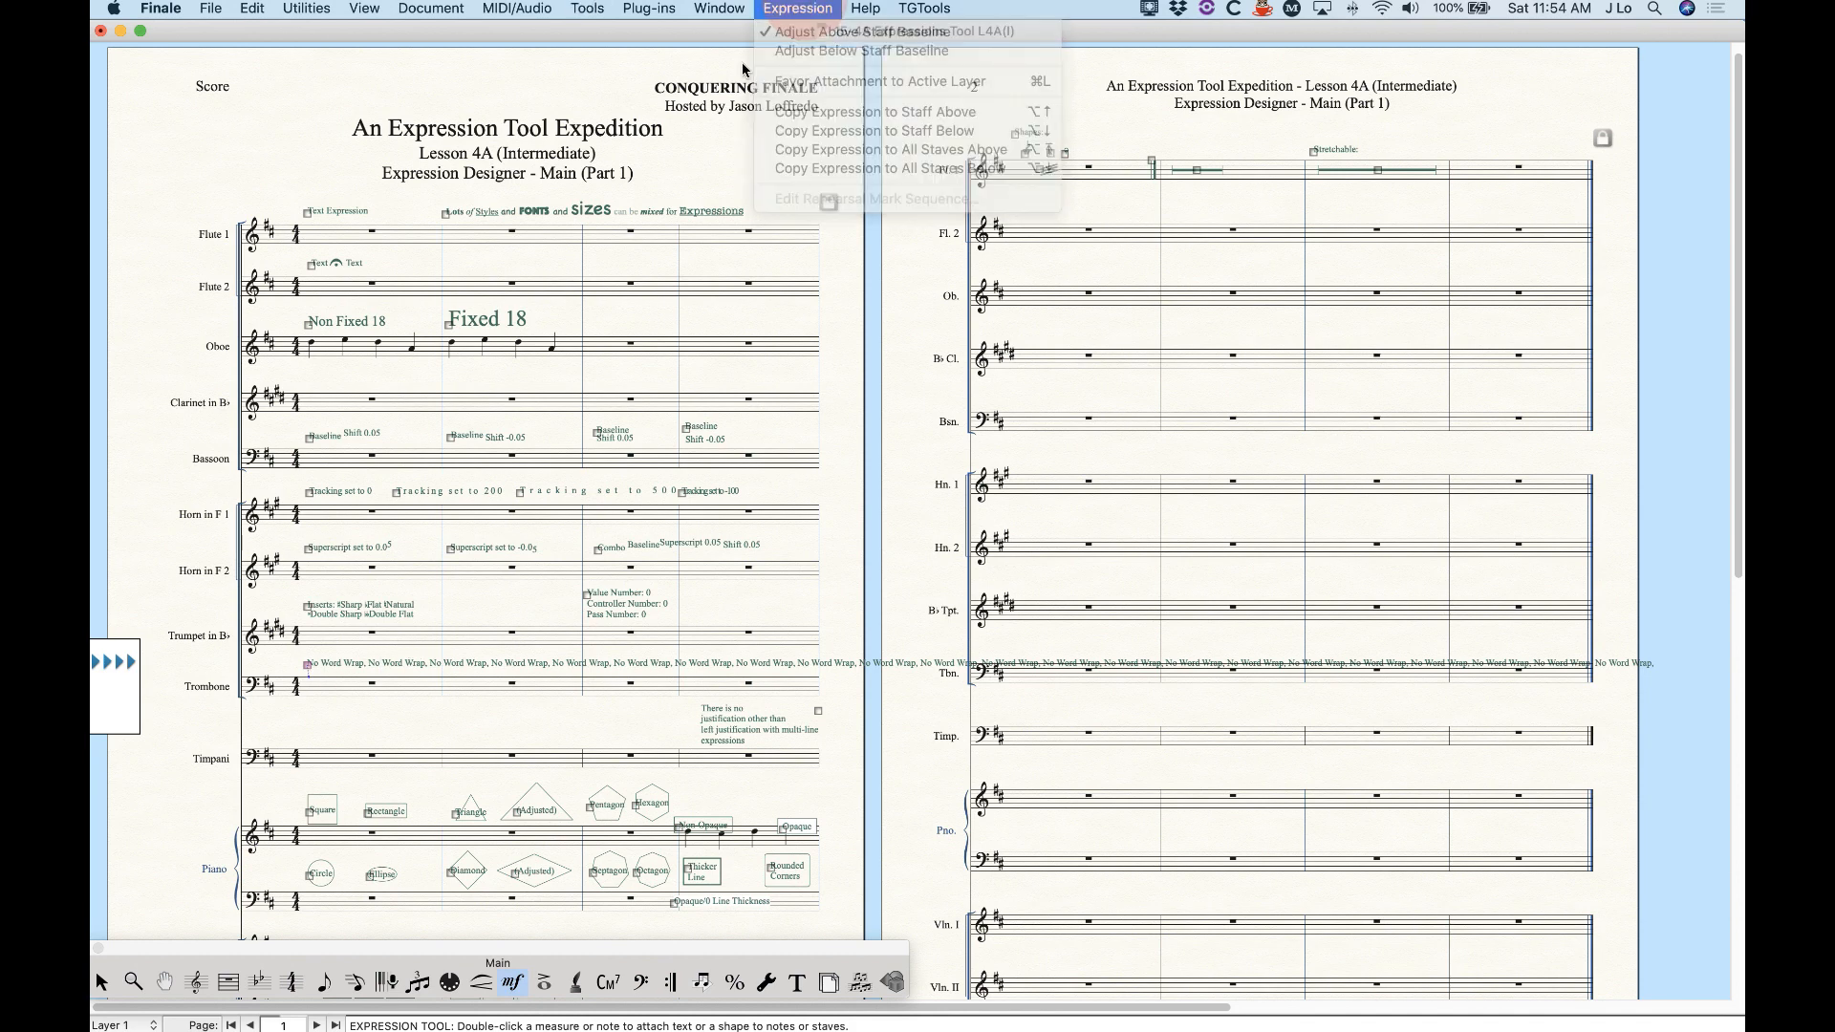
pyautogui.doubleClick(309, 669)
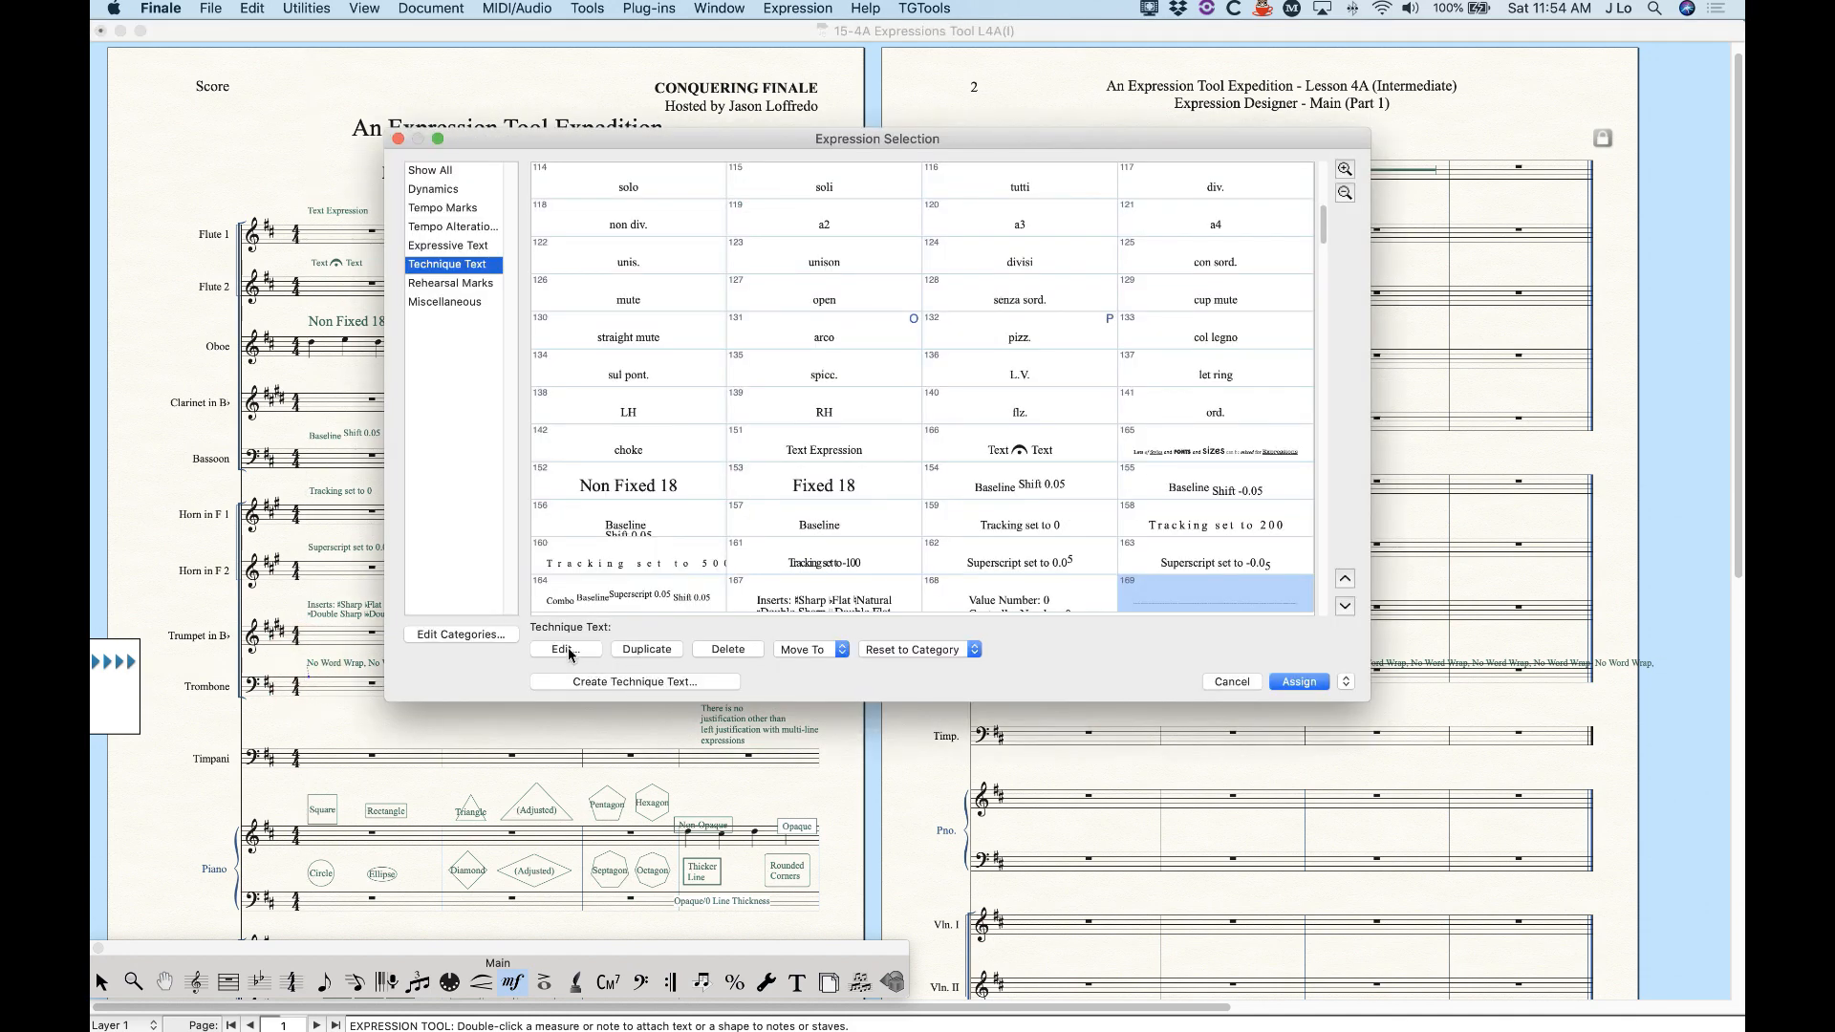
pyautogui.click(567, 650)
pyautogui.moveTo(1154, 294); pyautogui.dragTo(617, 215)
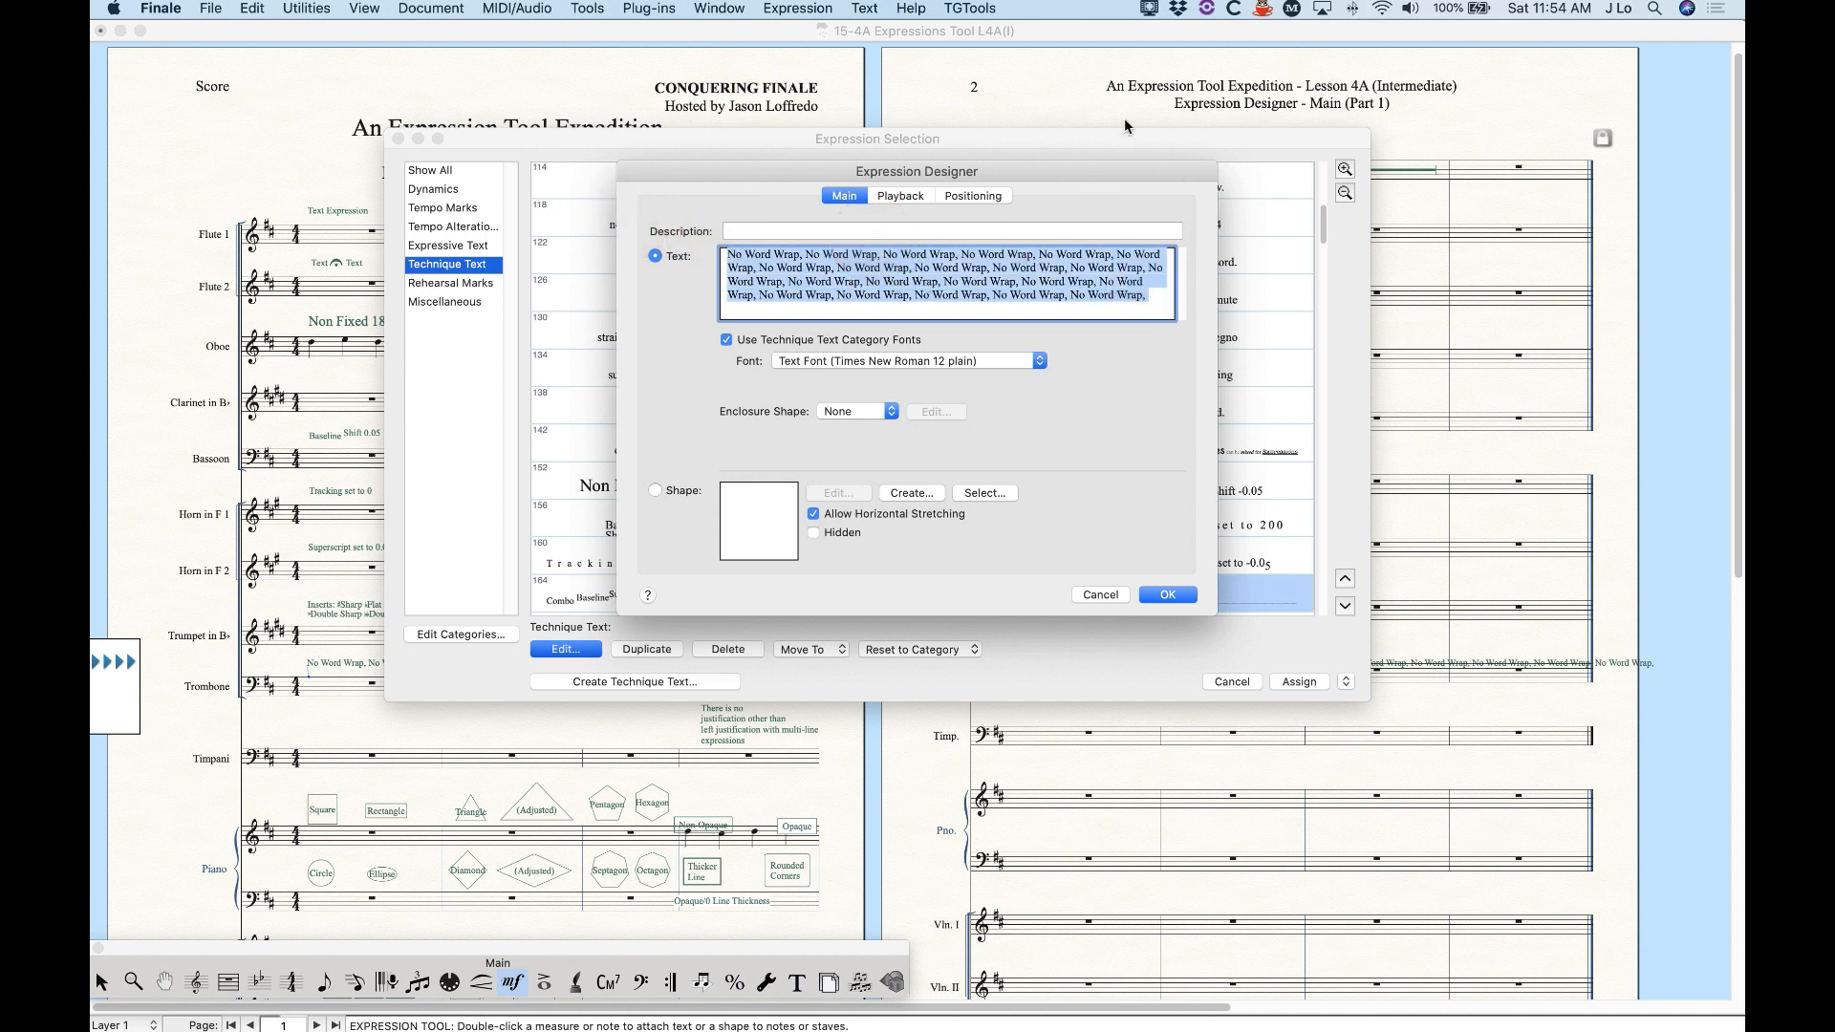
pyautogui.click(865, 9)
pyautogui.moveTo(963, 248)
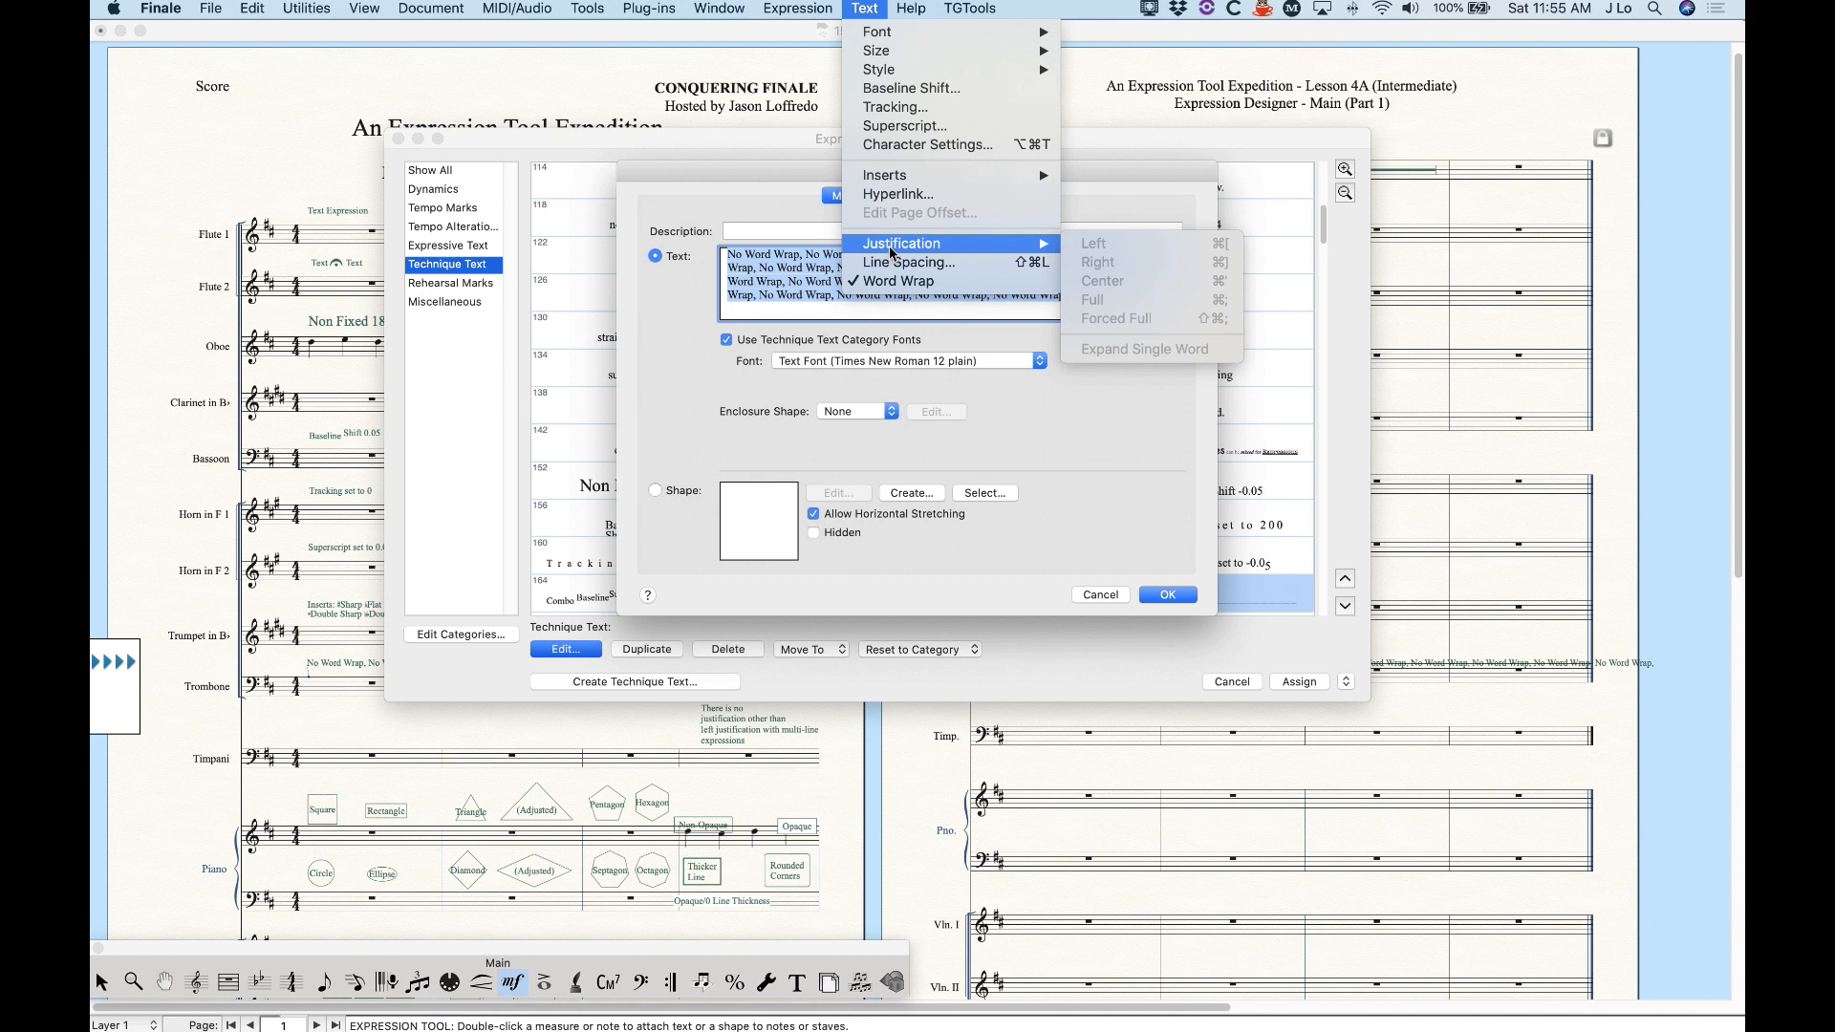
pyautogui.click(863, 6)
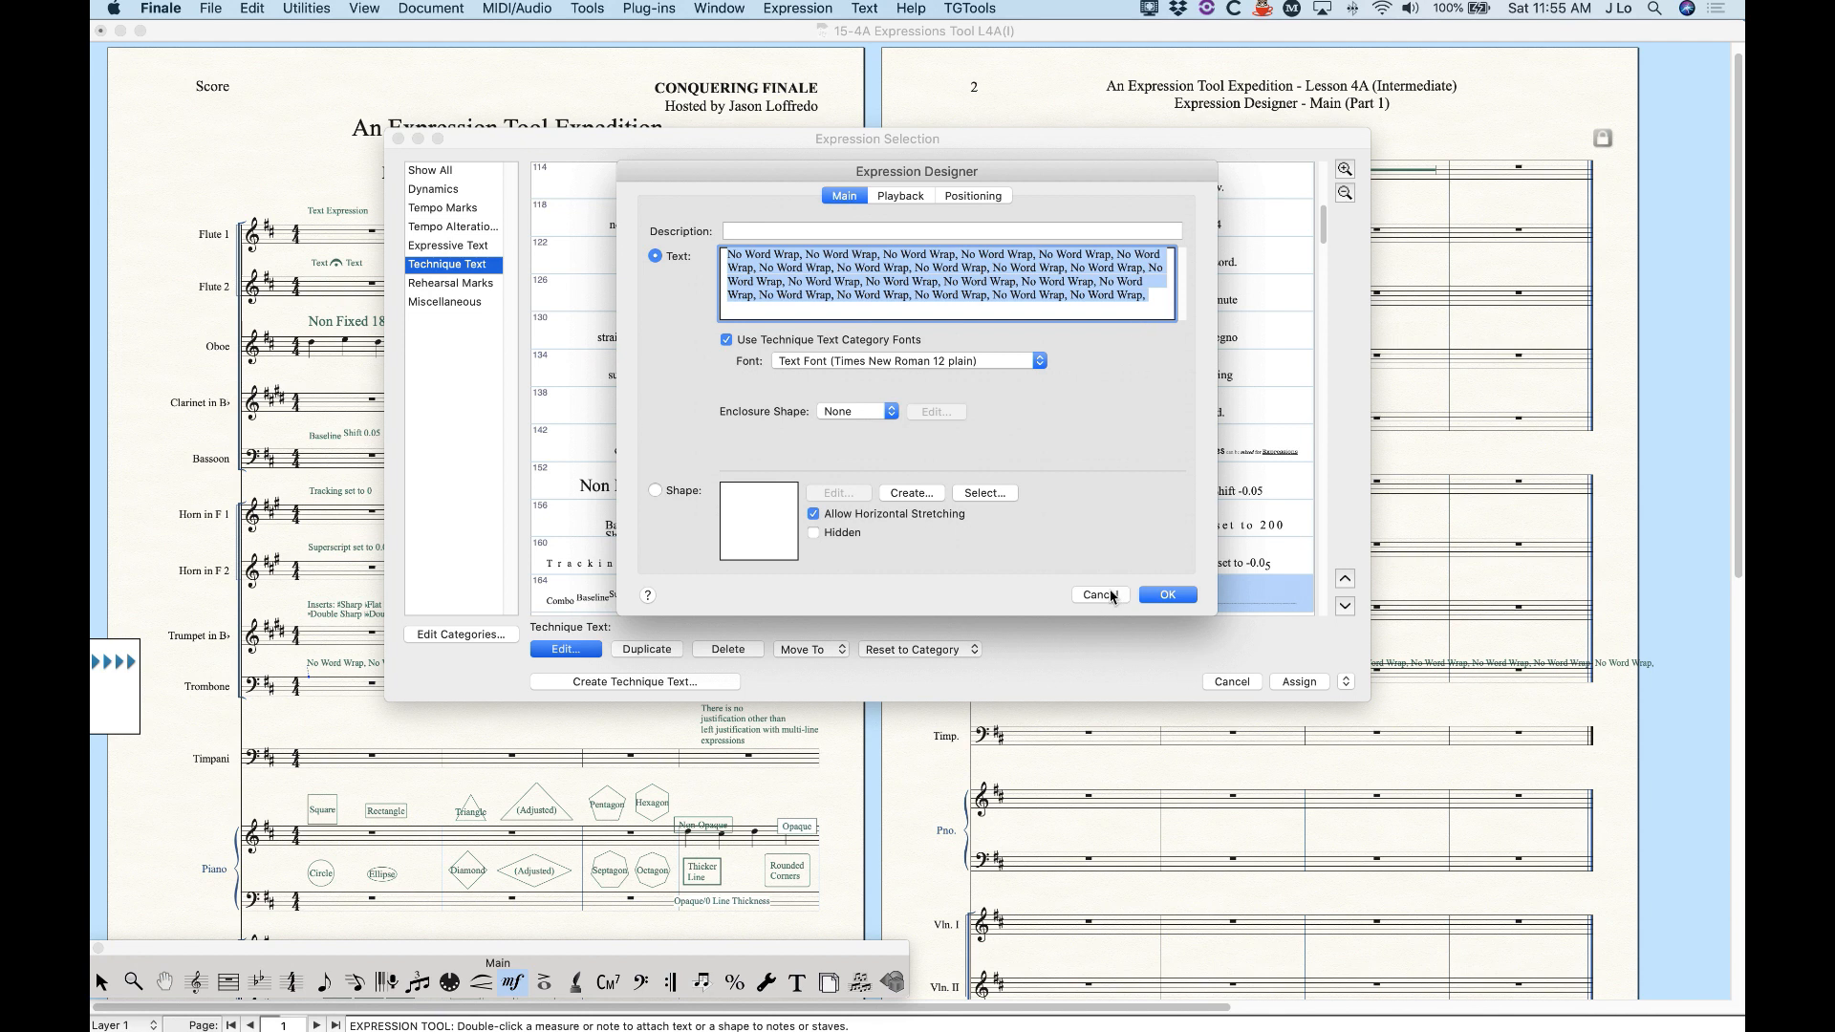
pyautogui.click(865, 8)
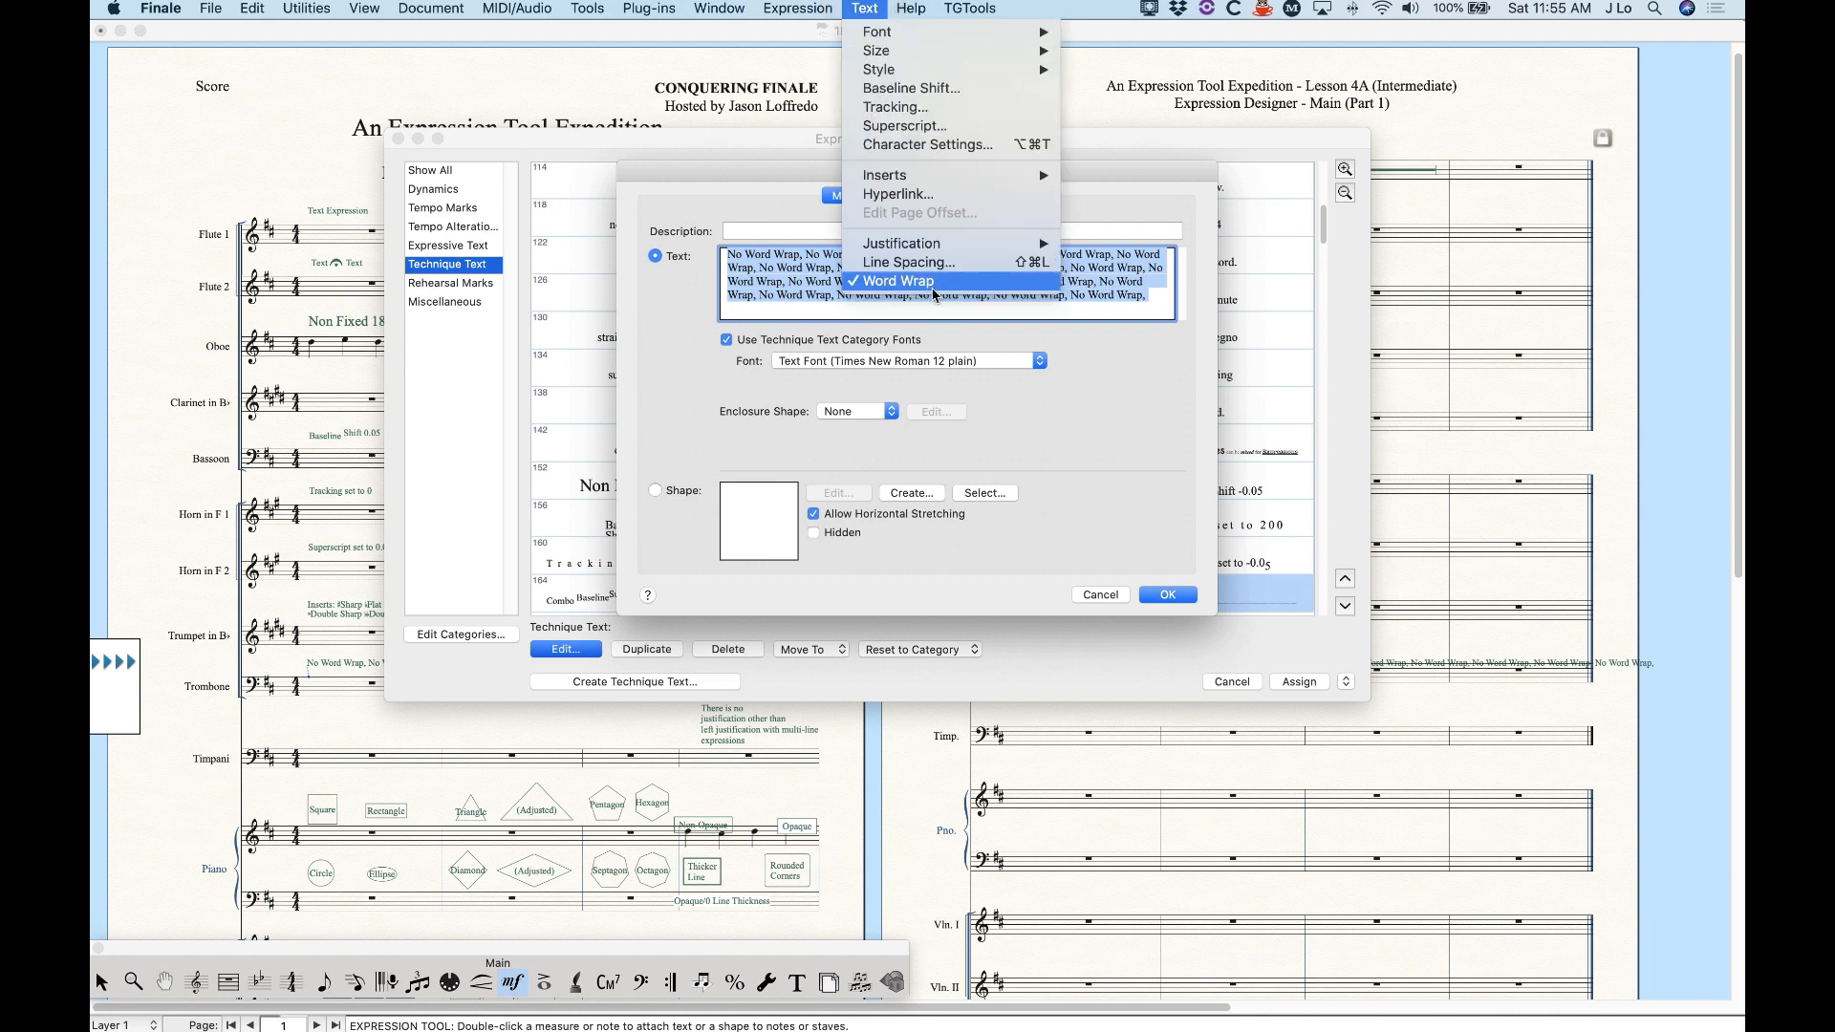
pyautogui.click(873, 5)
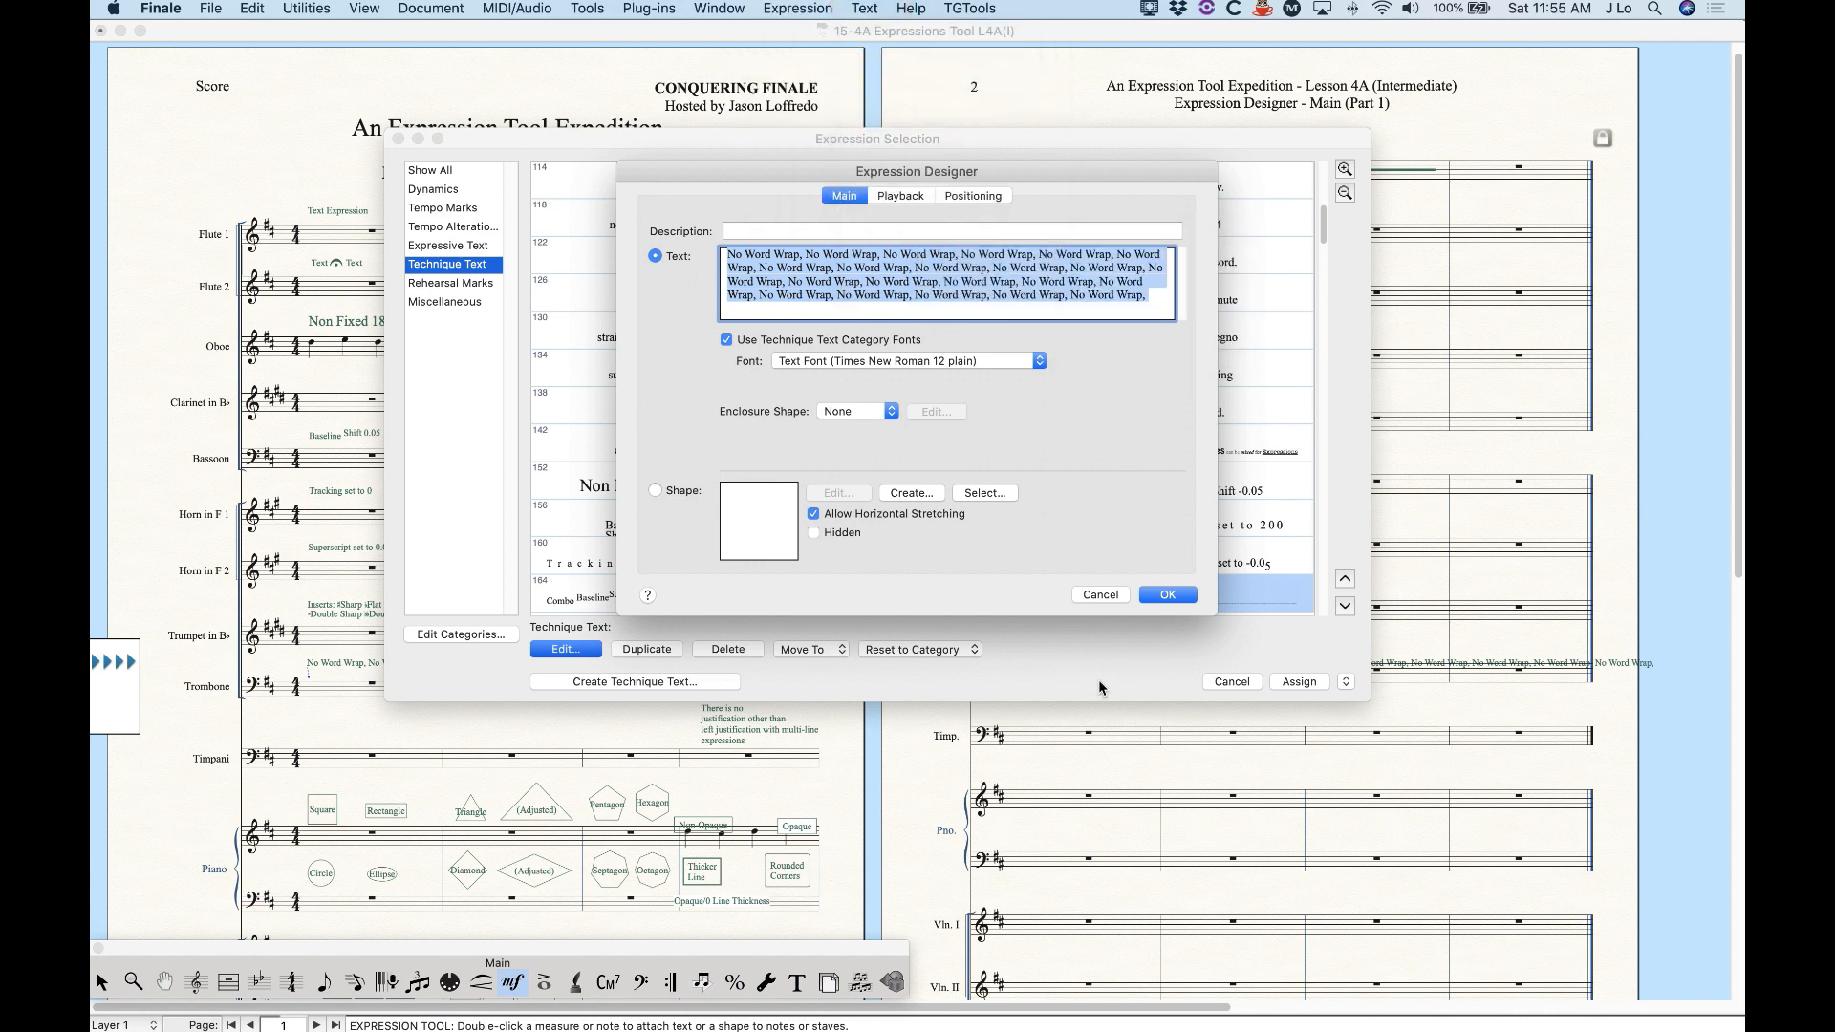
pyautogui.click(1098, 595)
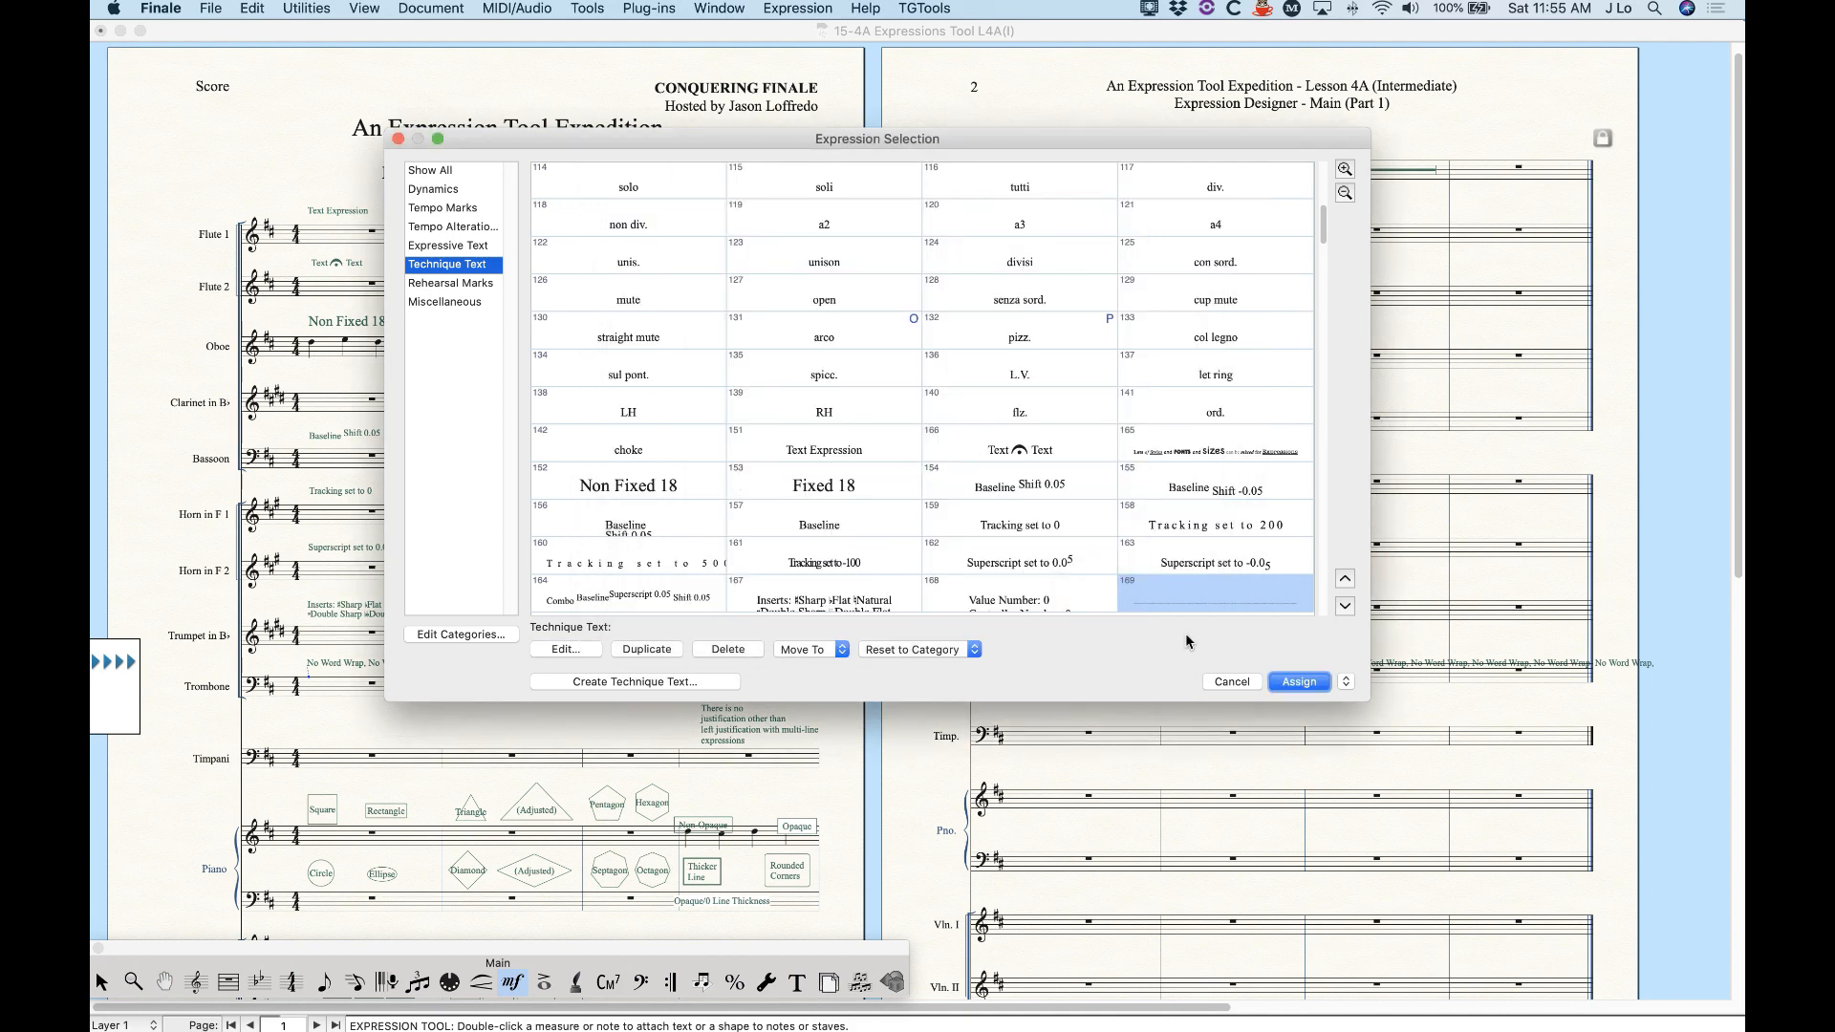
pyautogui.click(1222, 681)
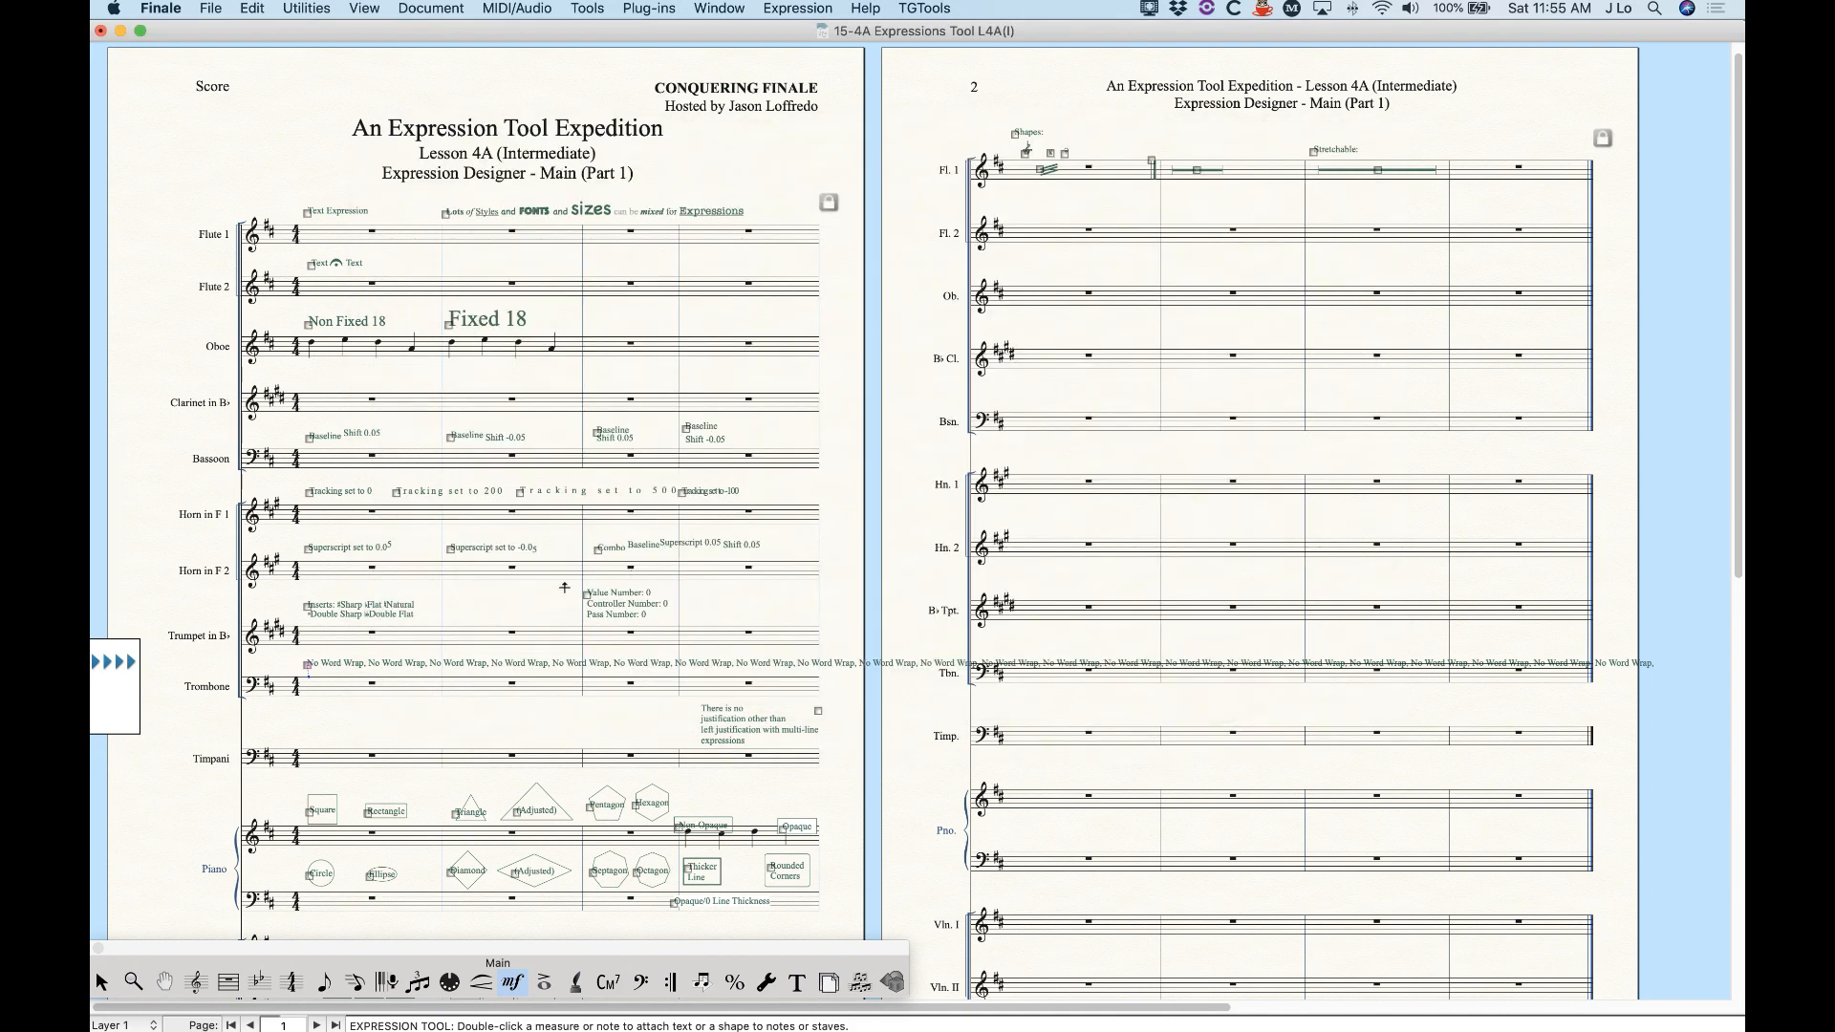
# - Open the Flute 1 "Text Expression" in the Expression Designer, look at its Enclosure Shape setting, and cancel the edit
pyautogui.scroll(1, 548, 599)
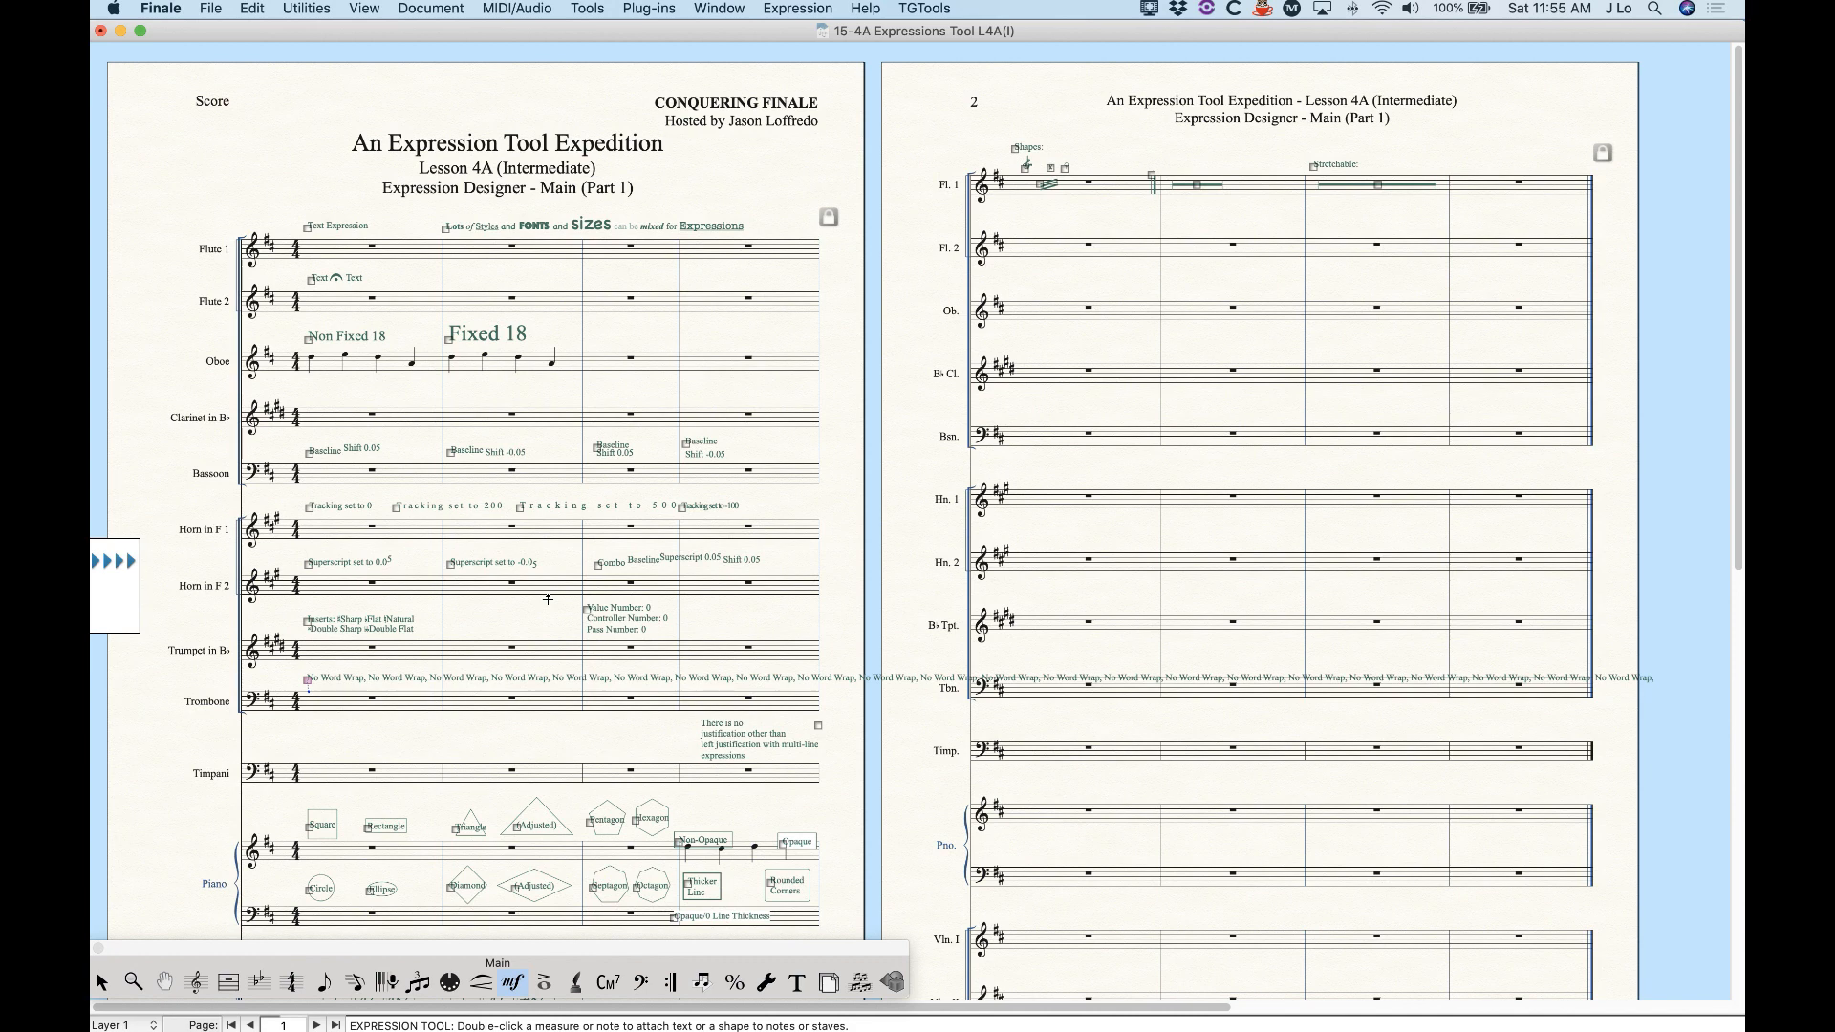
pyautogui.doubleClick(311, 237)
pyautogui.click(565, 649)
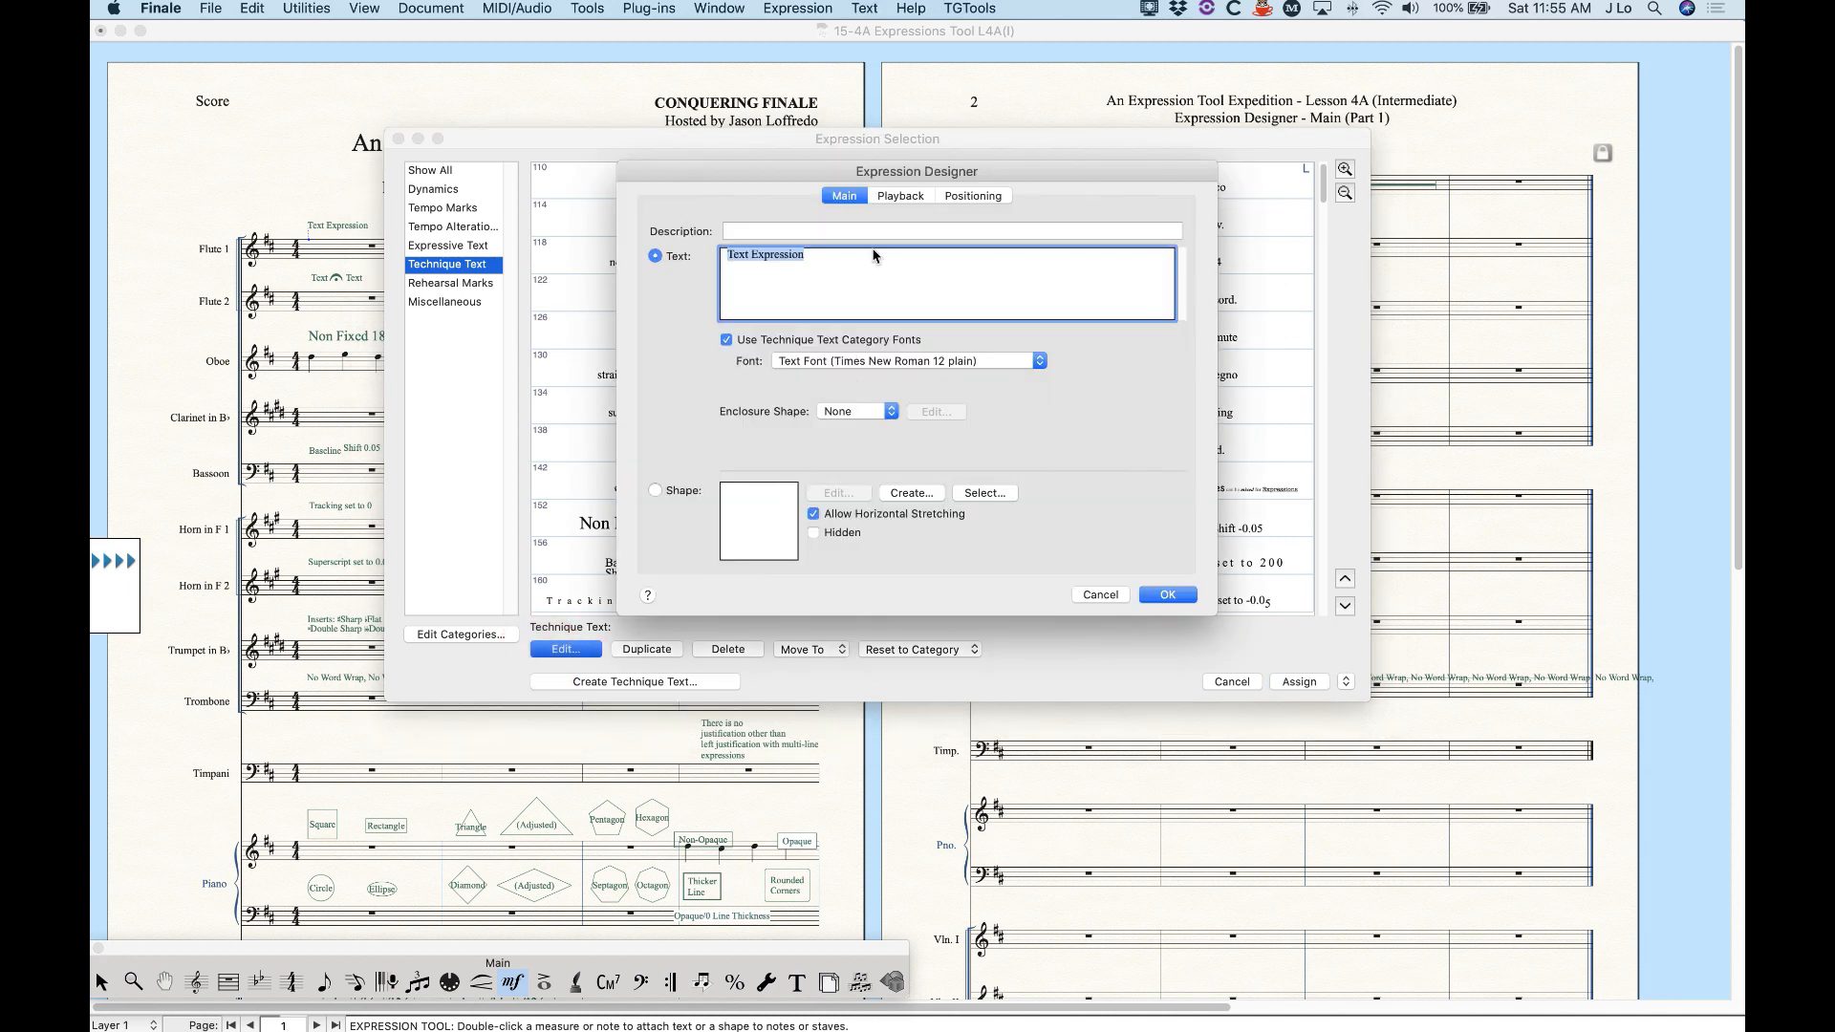
pyautogui.click(856, 413)
pyautogui.click(722, 398)
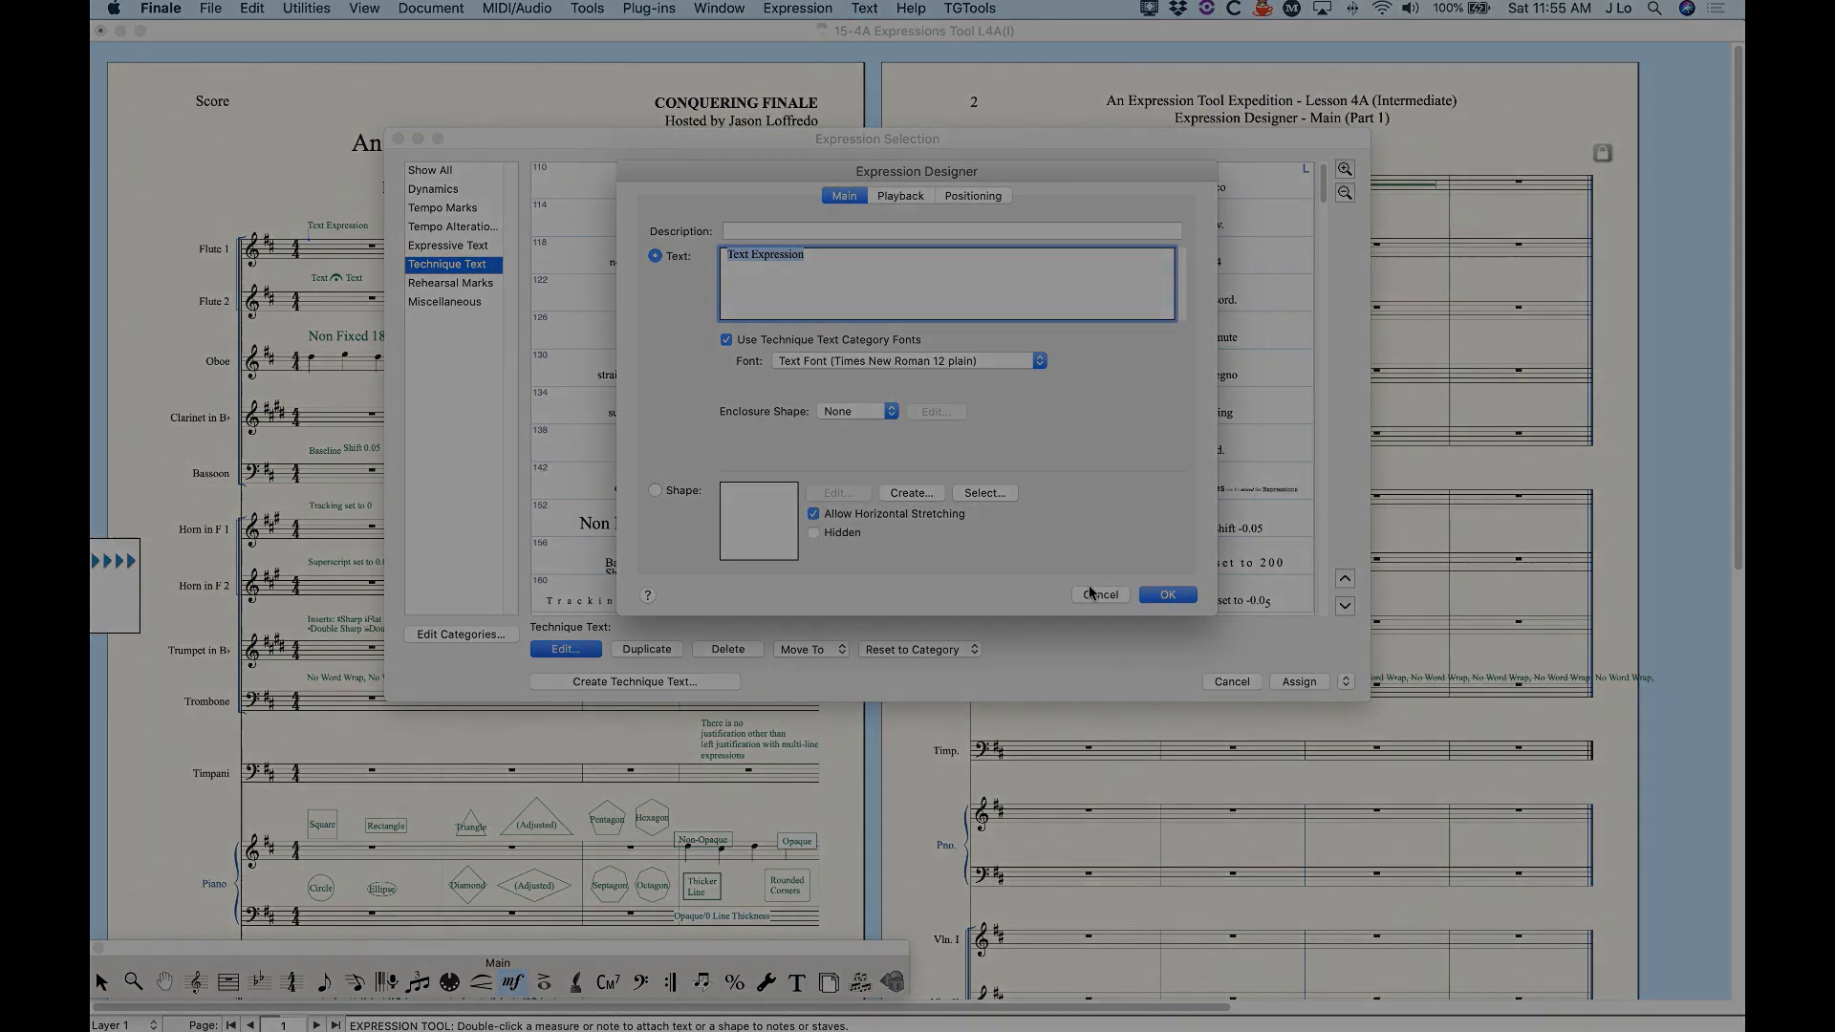
pyautogui.click(1097, 594)
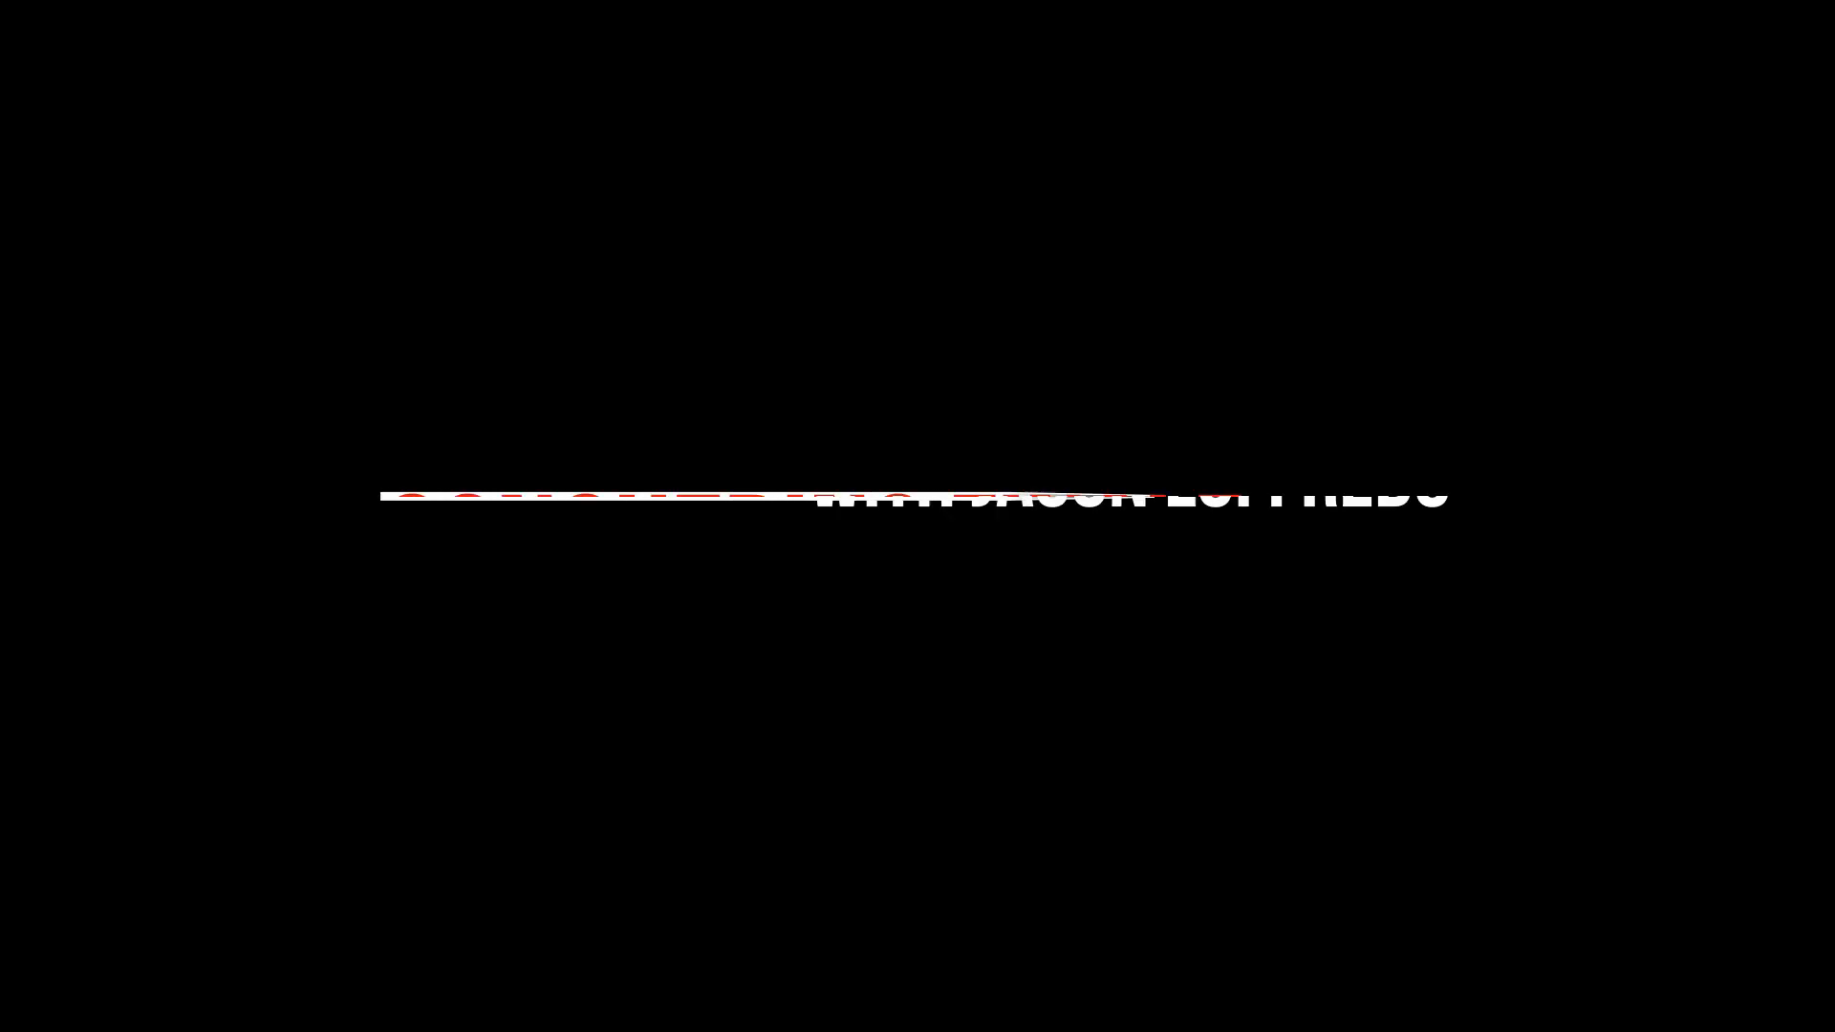